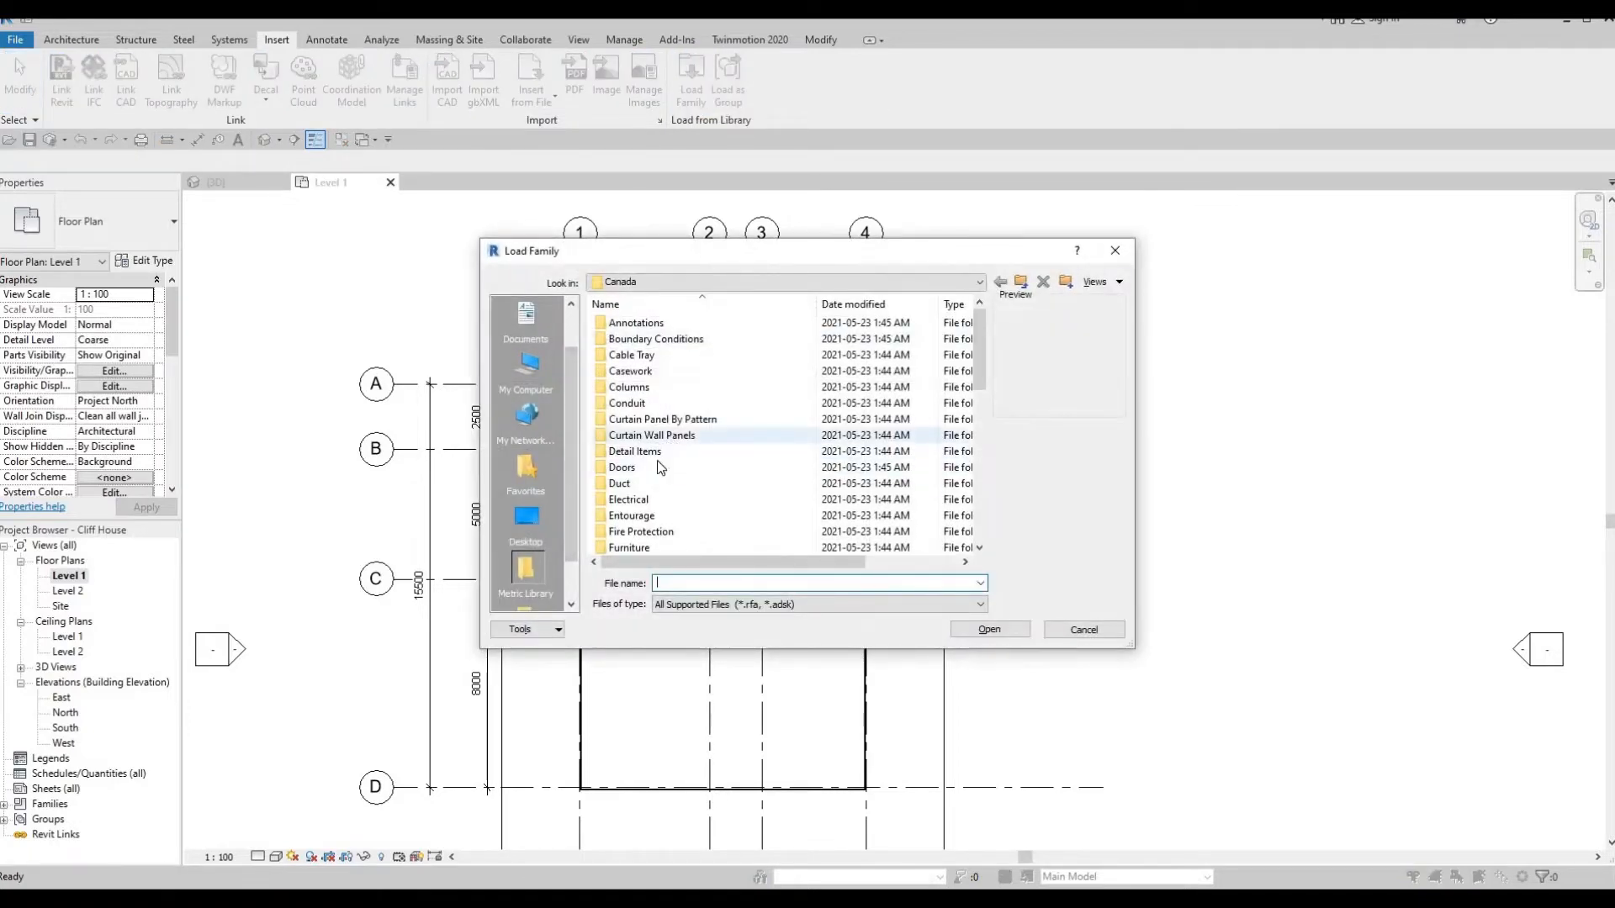
Load the M_Bed-Standard family from the Beds folder of the Furniture library
scroll(656, 459, down, 2)
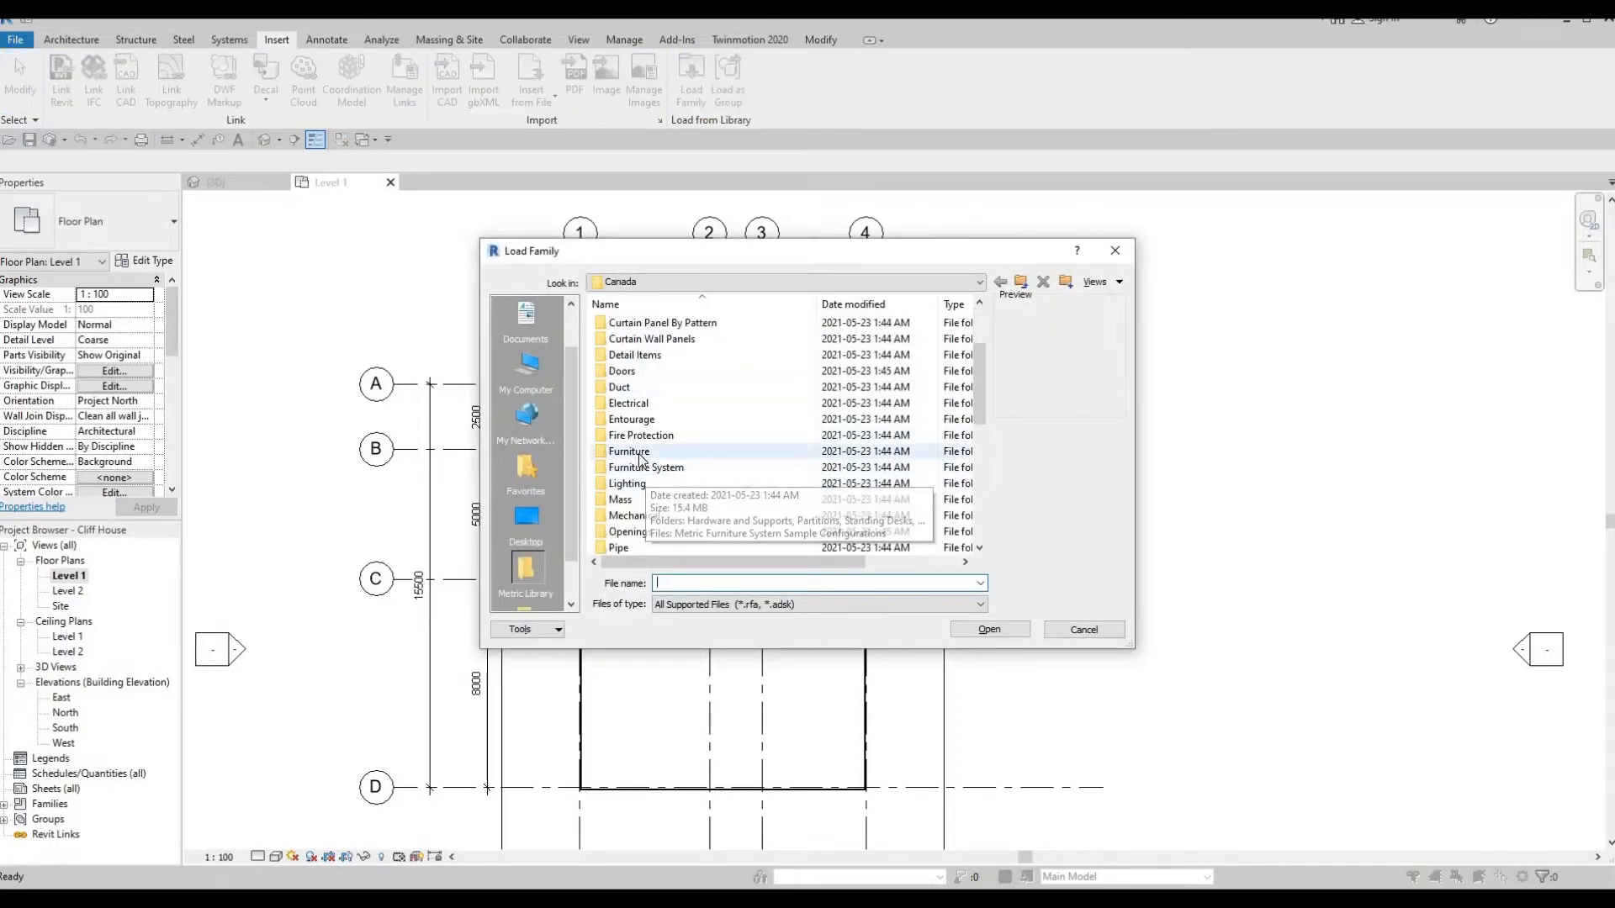
double_click(640, 453)
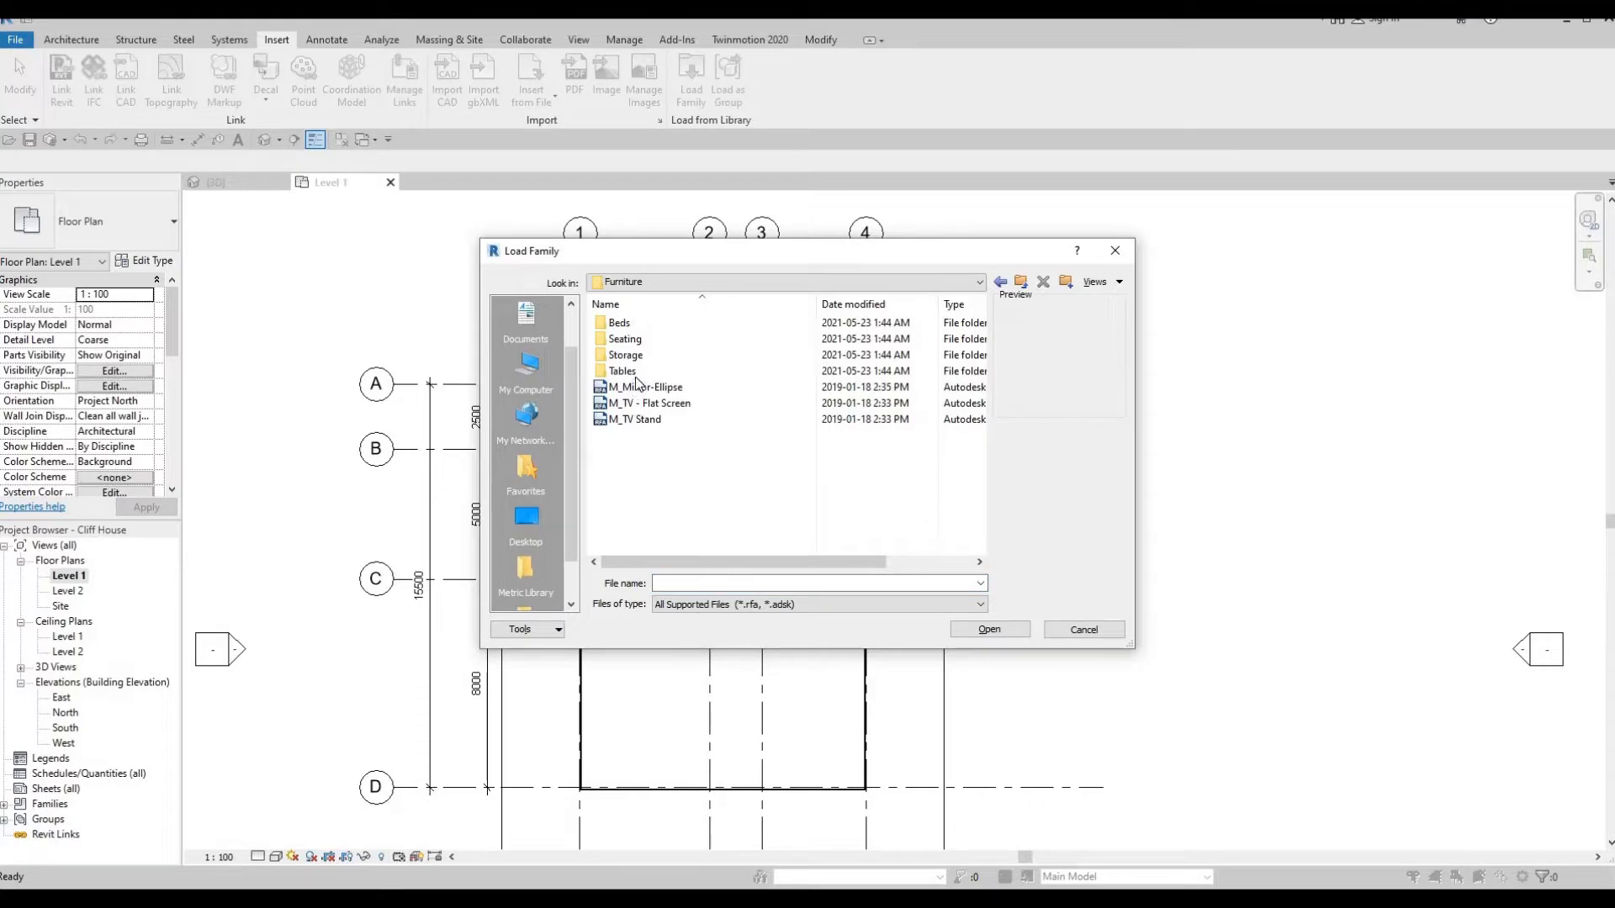
double_click(622, 323)
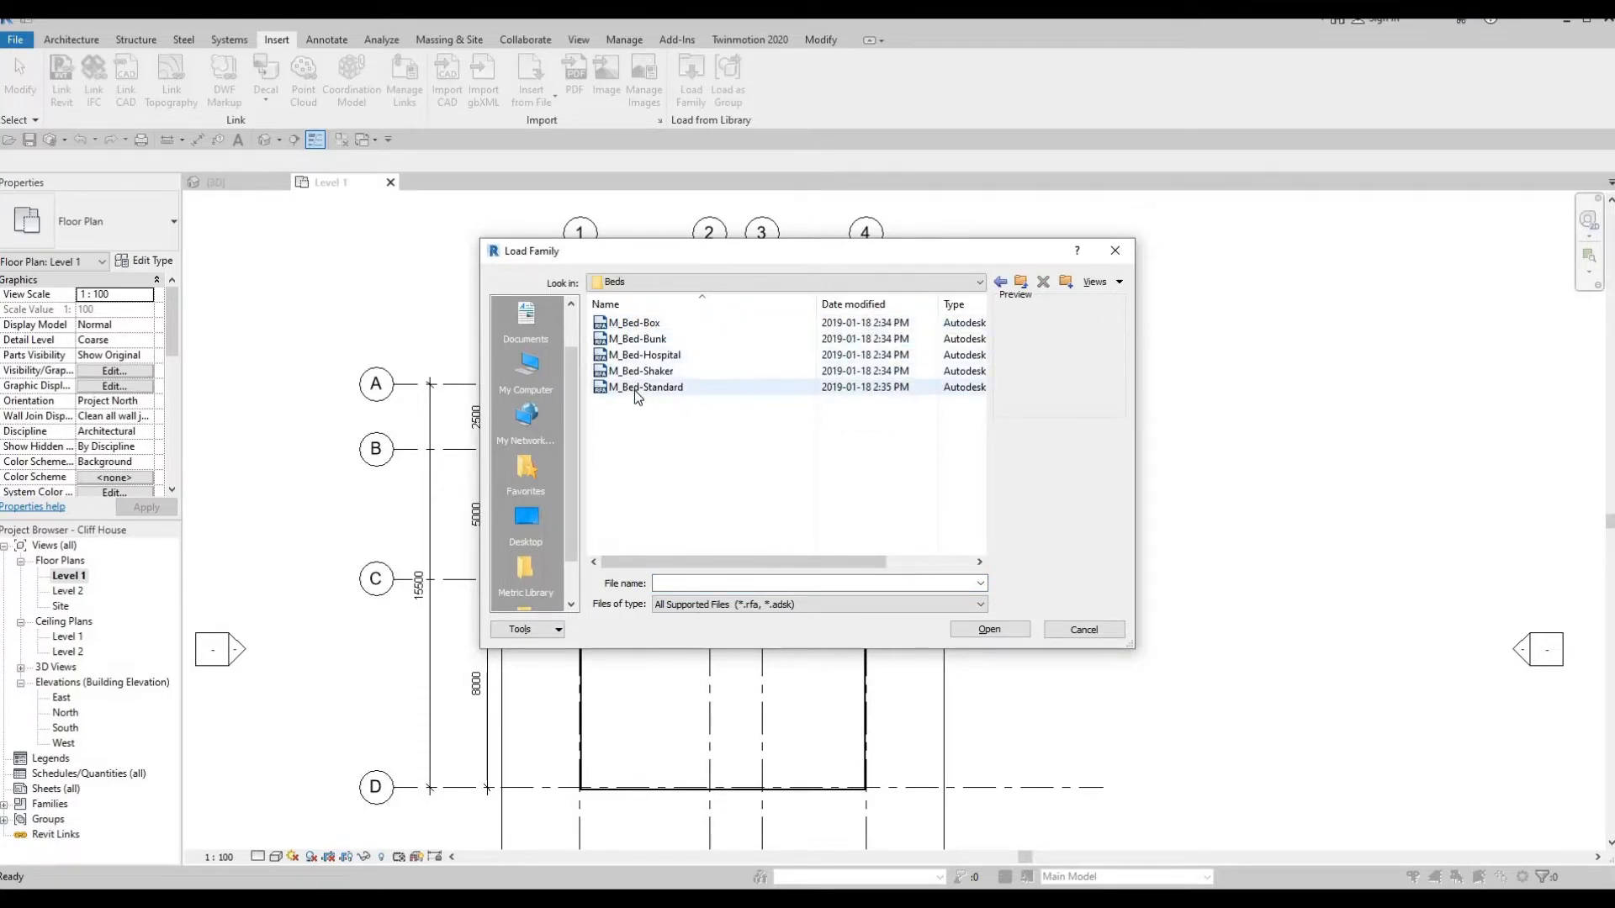
click(634, 391)
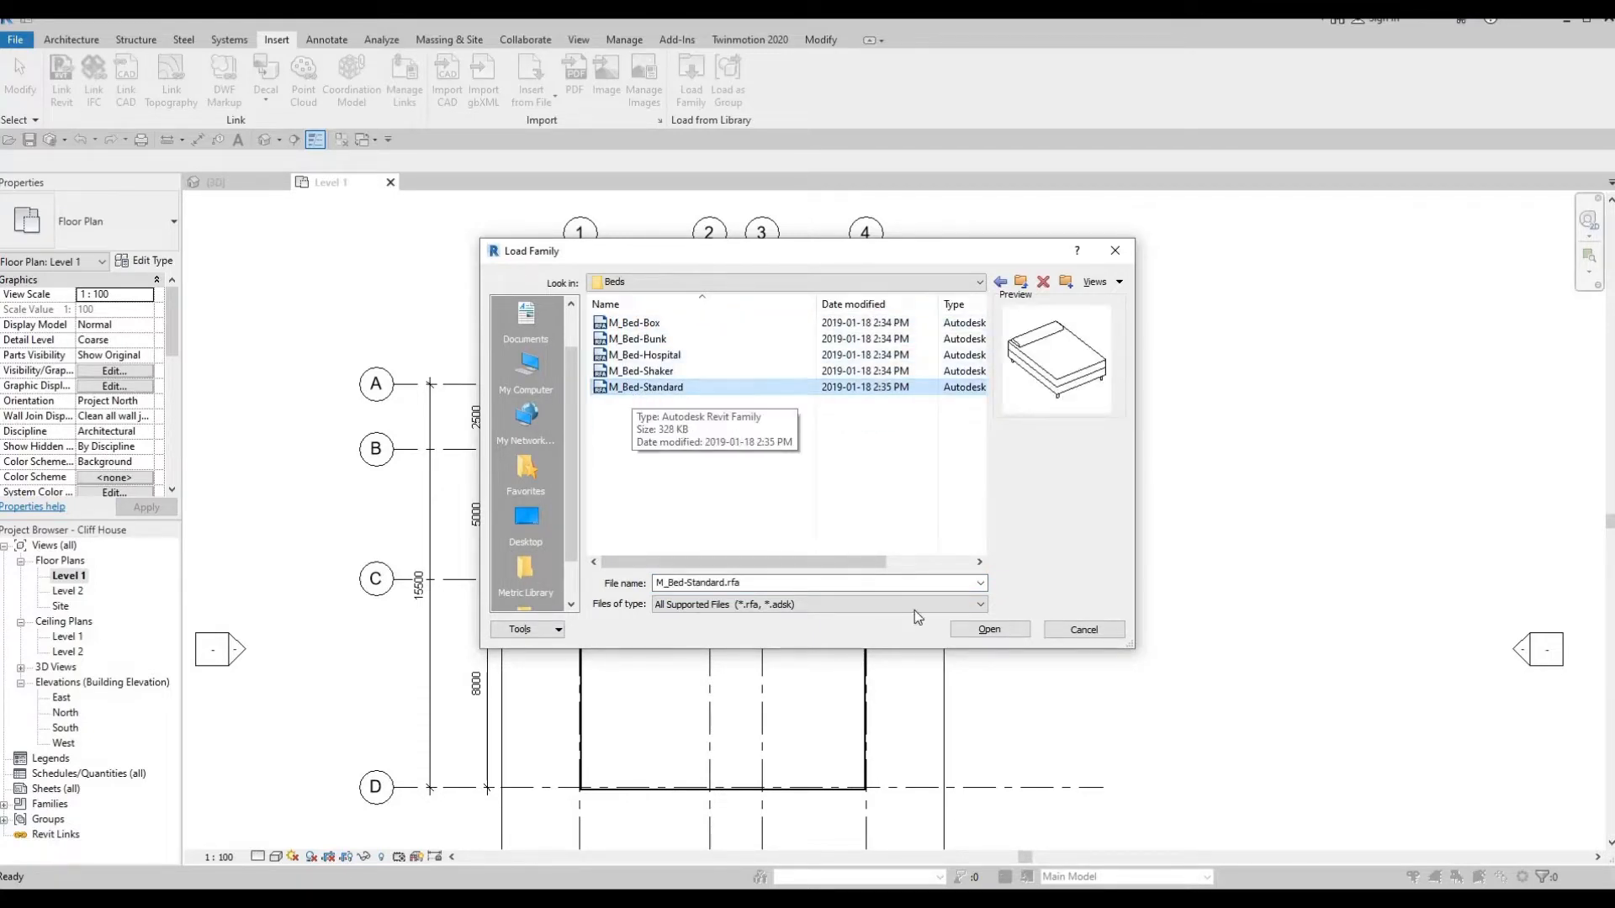
click(971, 639)
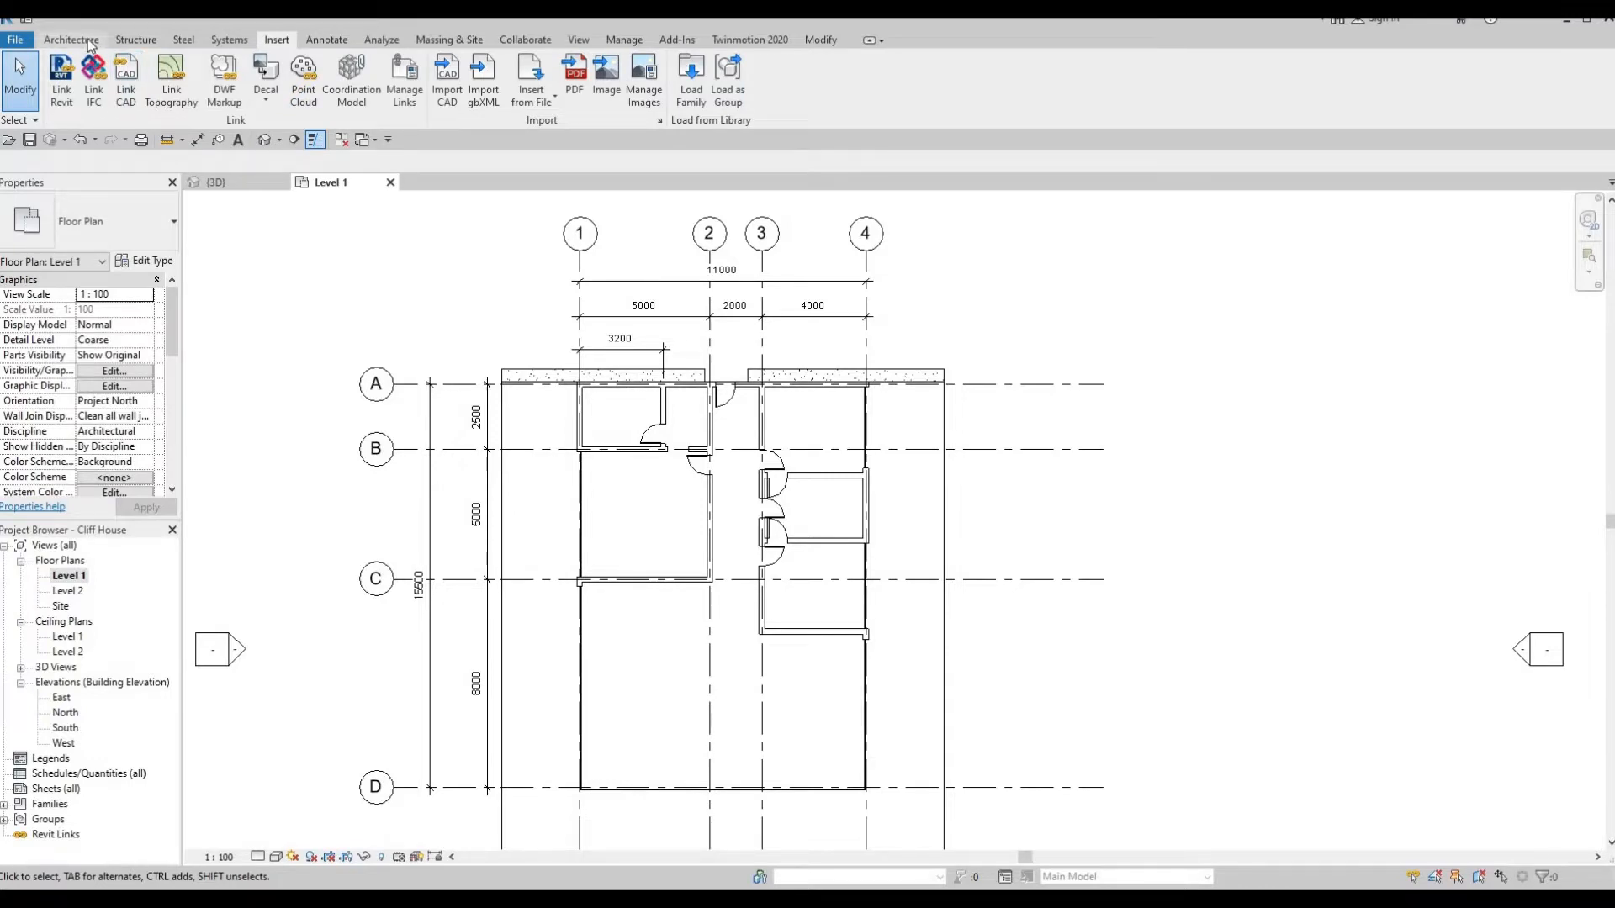
Place a 1981 x 2032mm King bed in the bedroom between grids B and C, headboard against the wall on grid 2
click(87, 39)
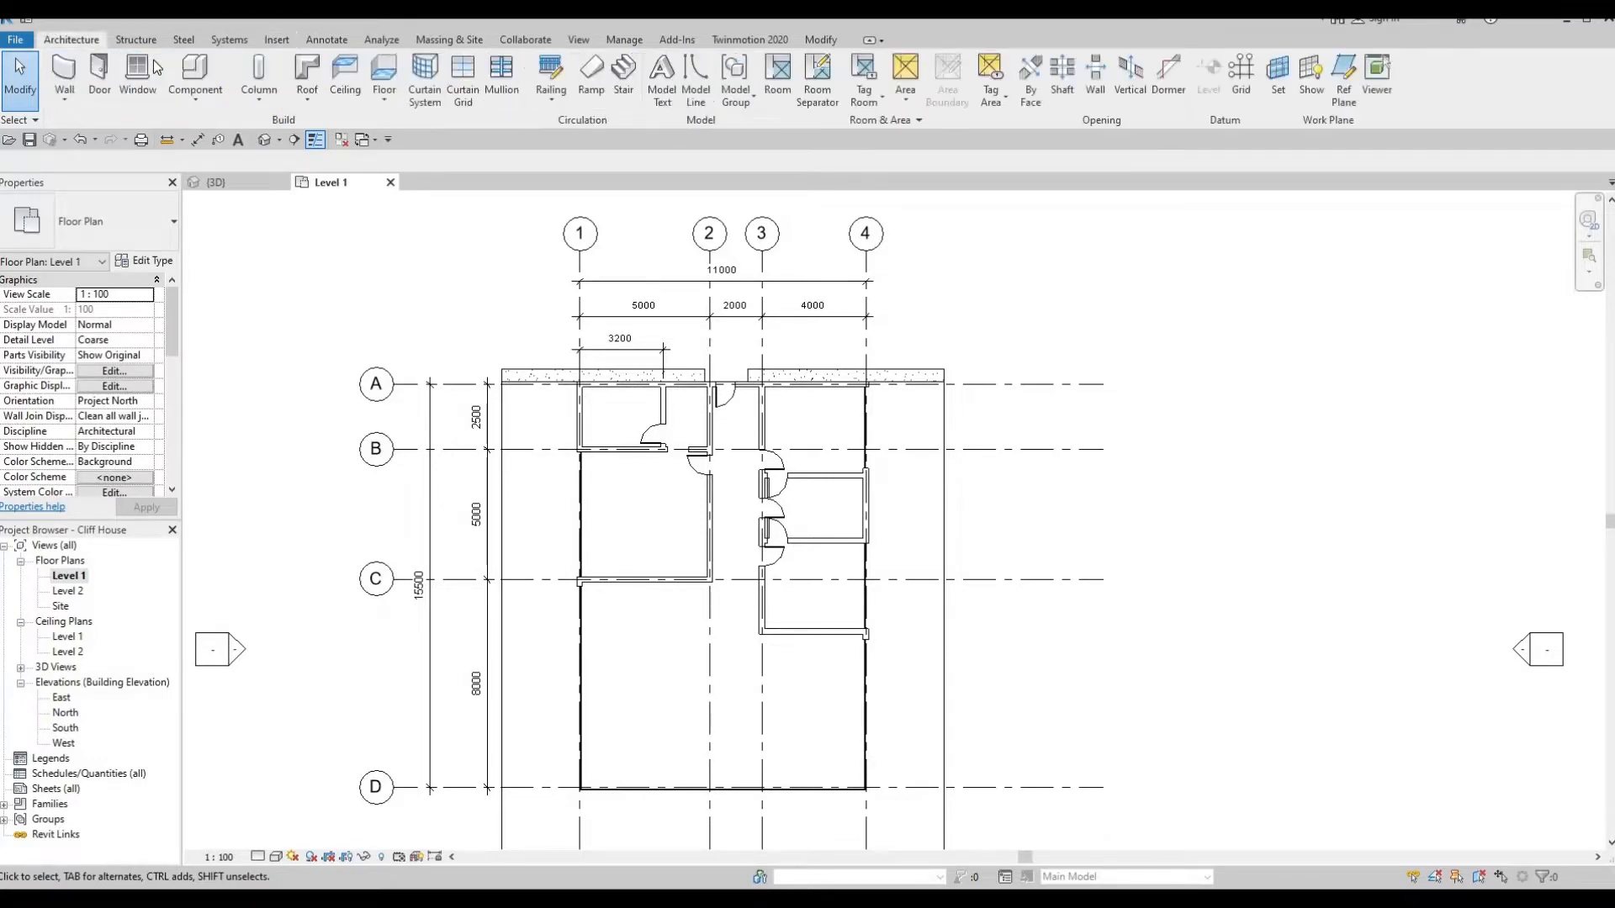
click(202, 81)
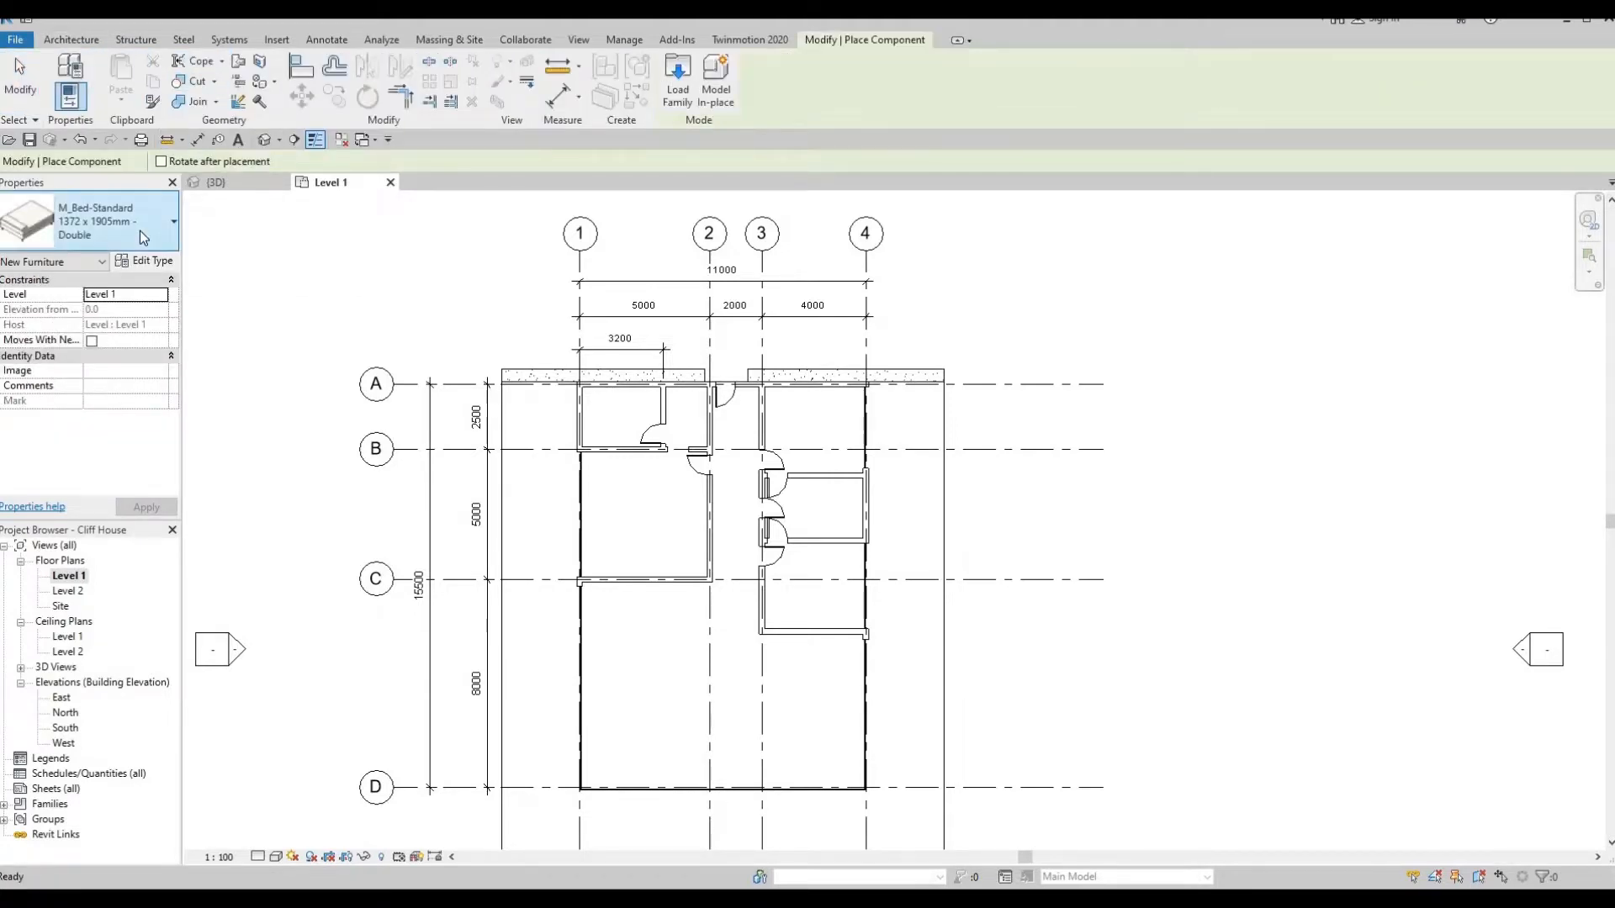
click(139, 231)
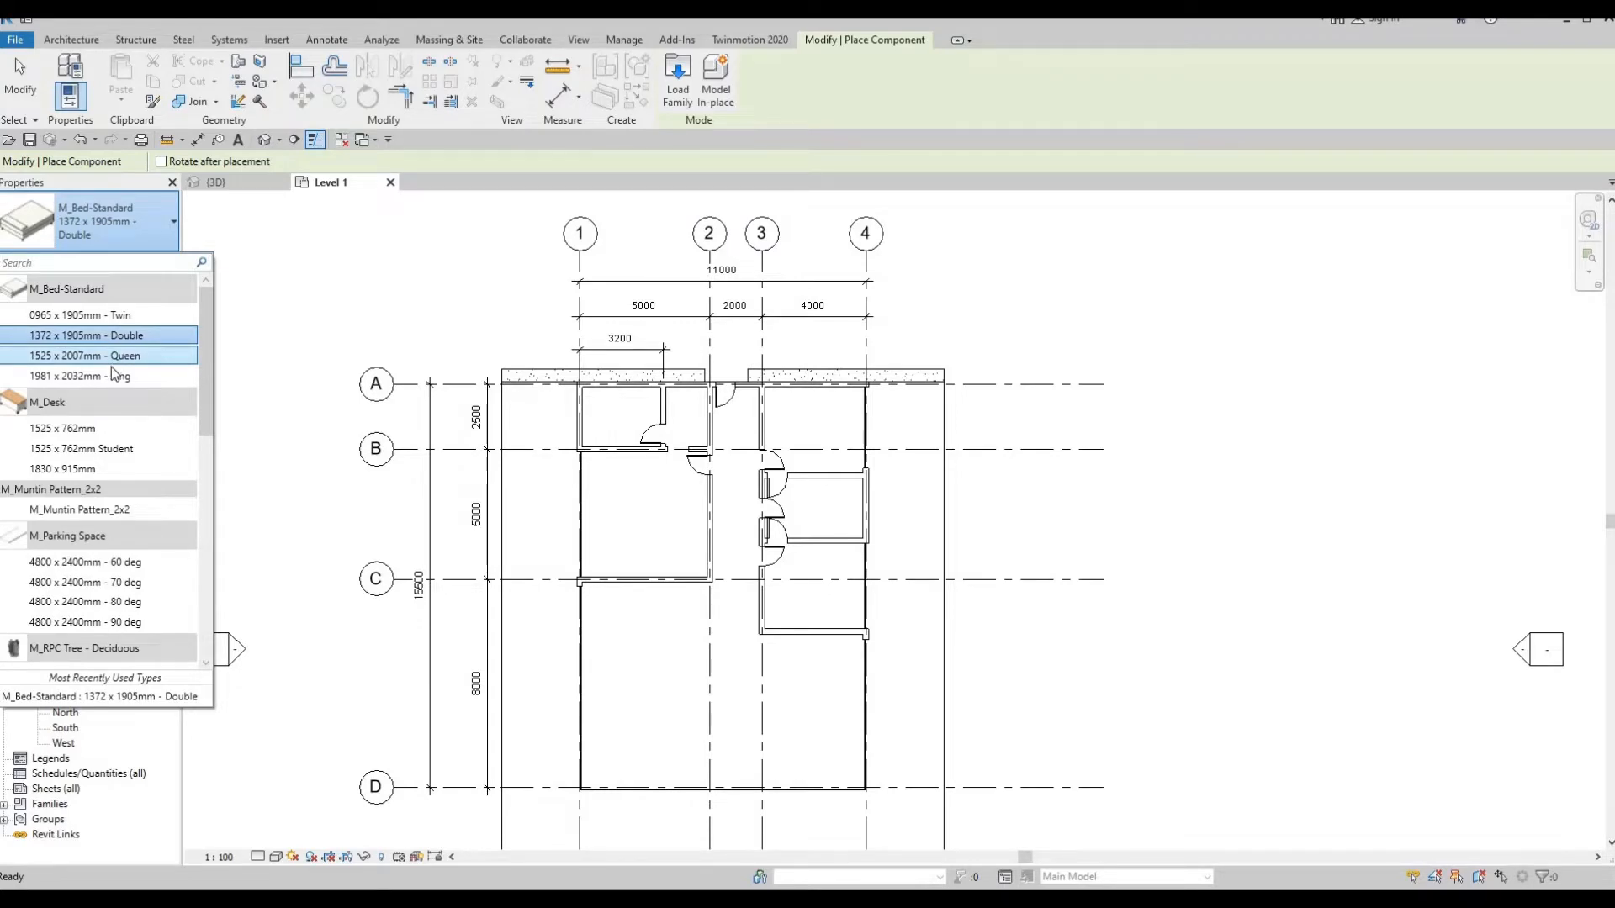
click(110, 377)
scroll(665, 523, up, 2)
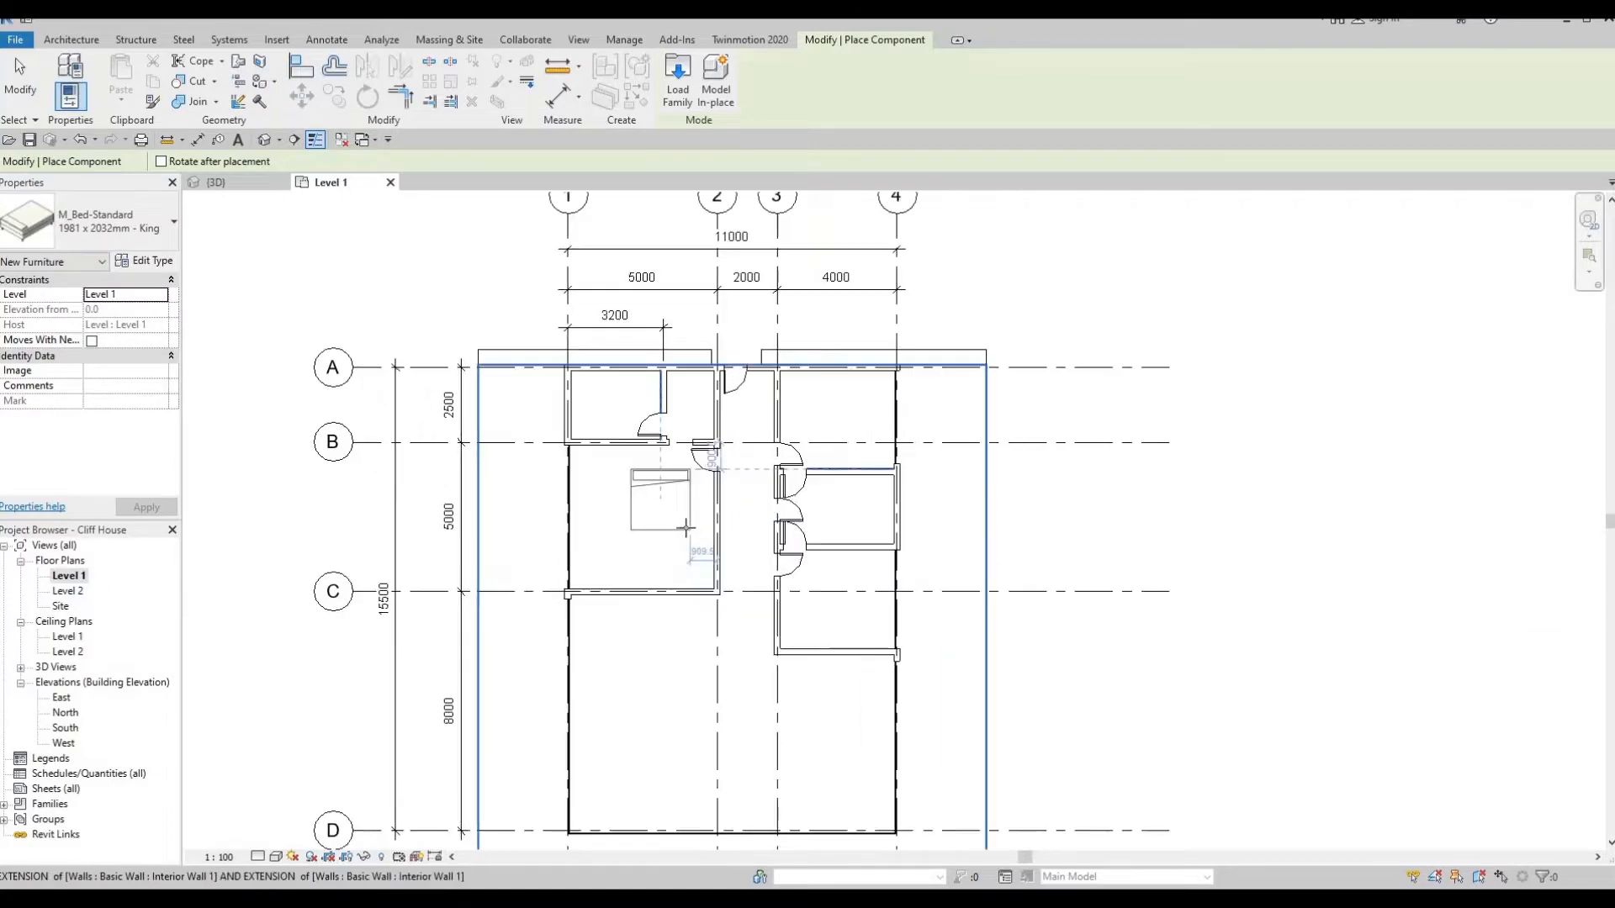
key(space)
key(space)
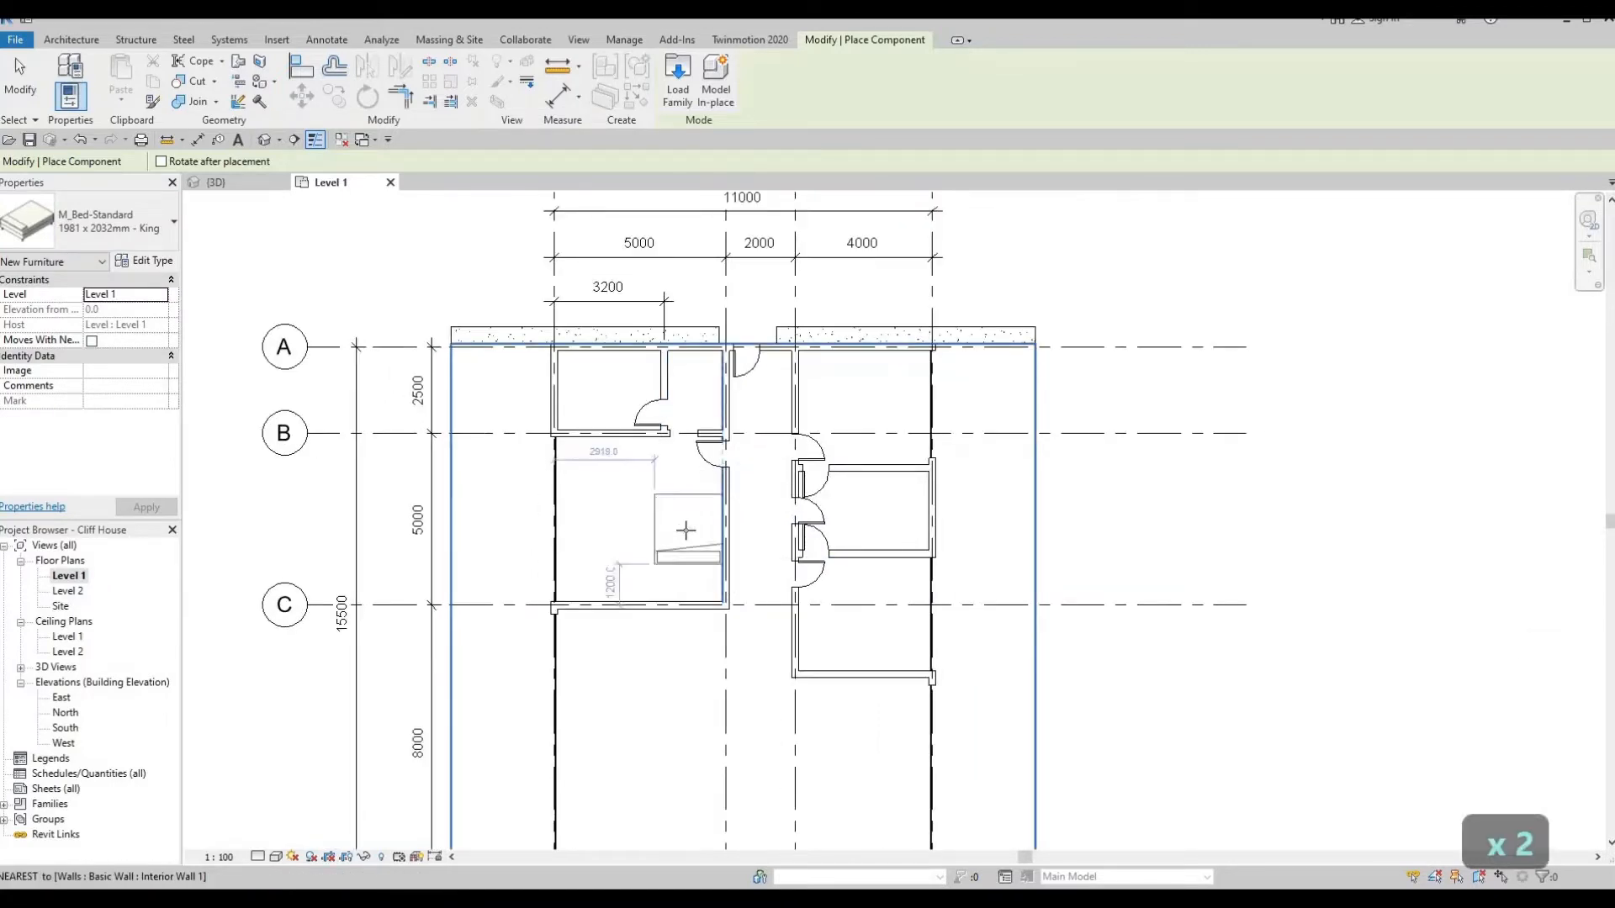
key(space)
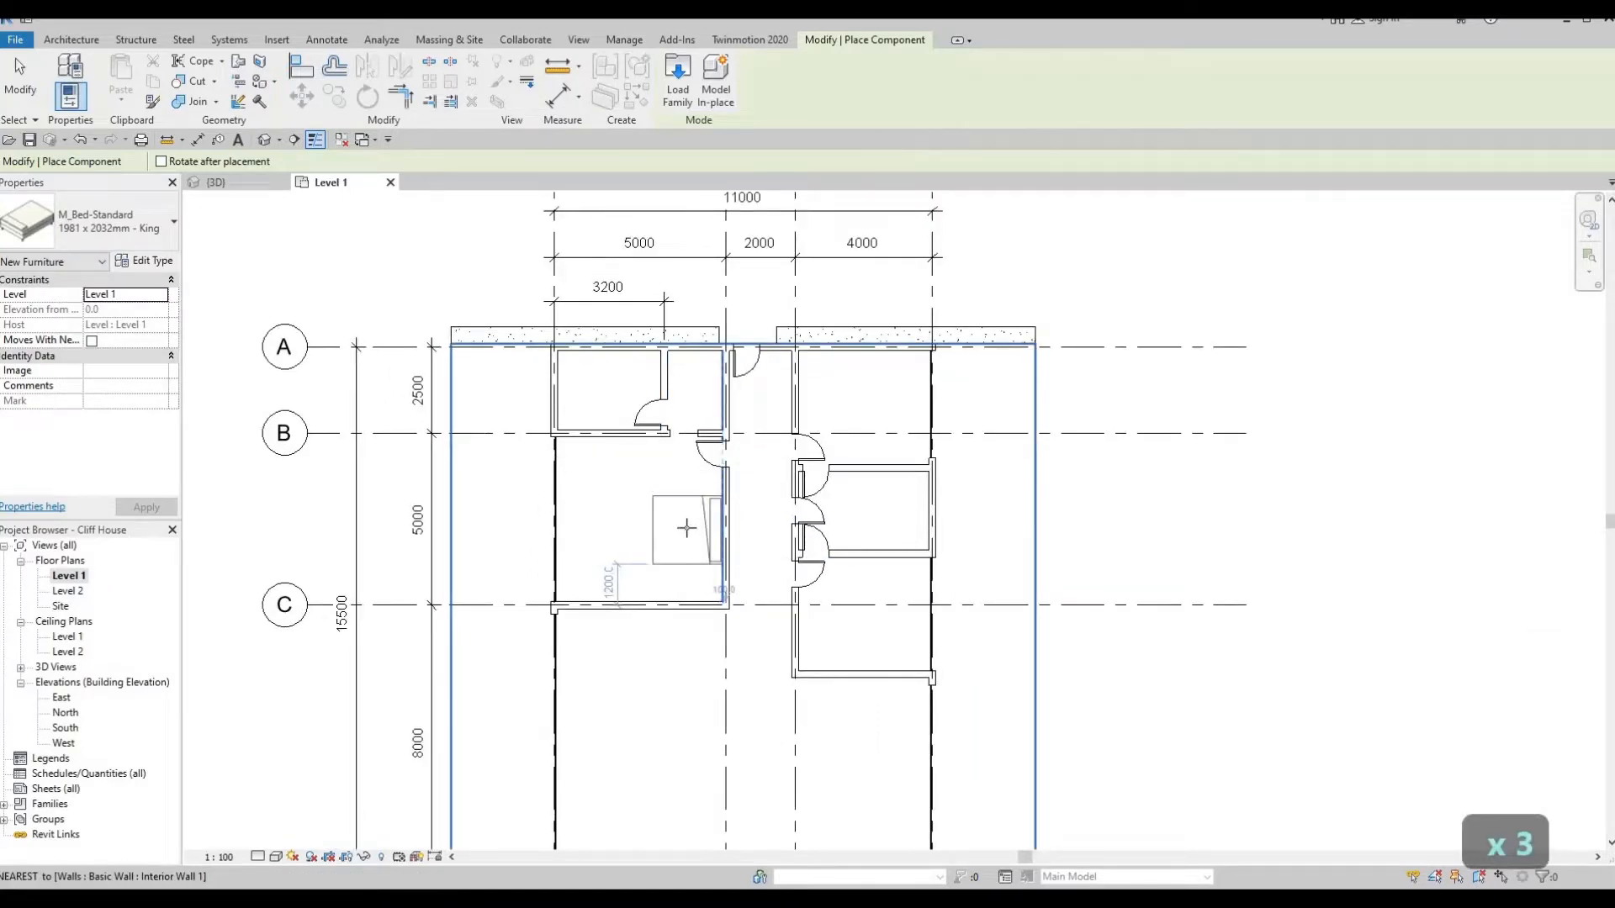
scroll(686, 528, up, 1)
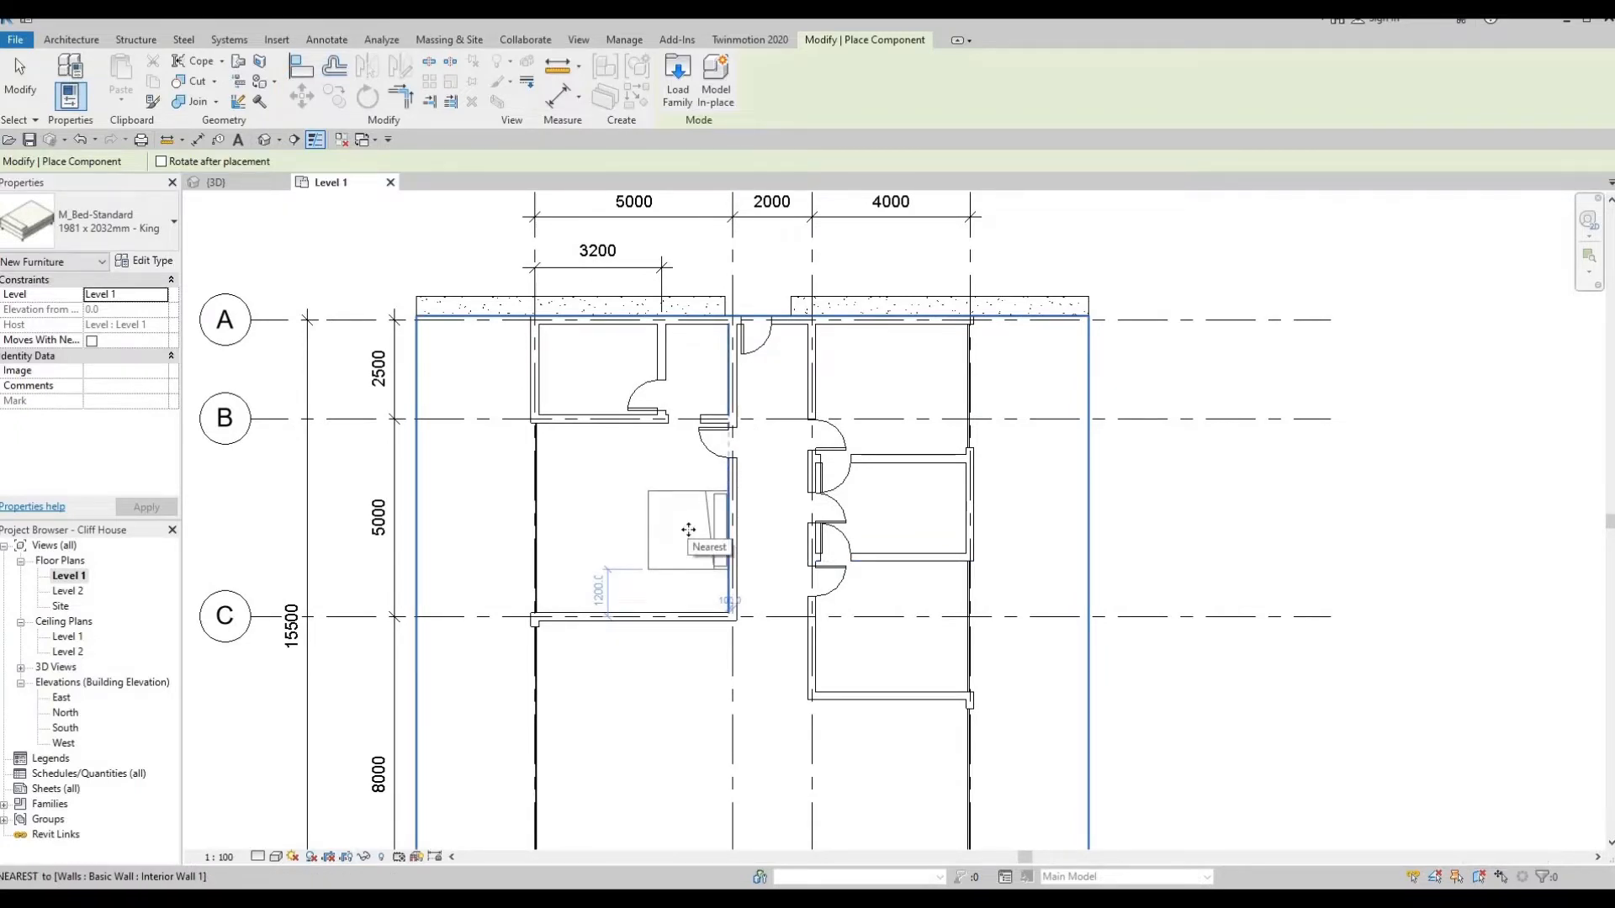
click(685, 534)
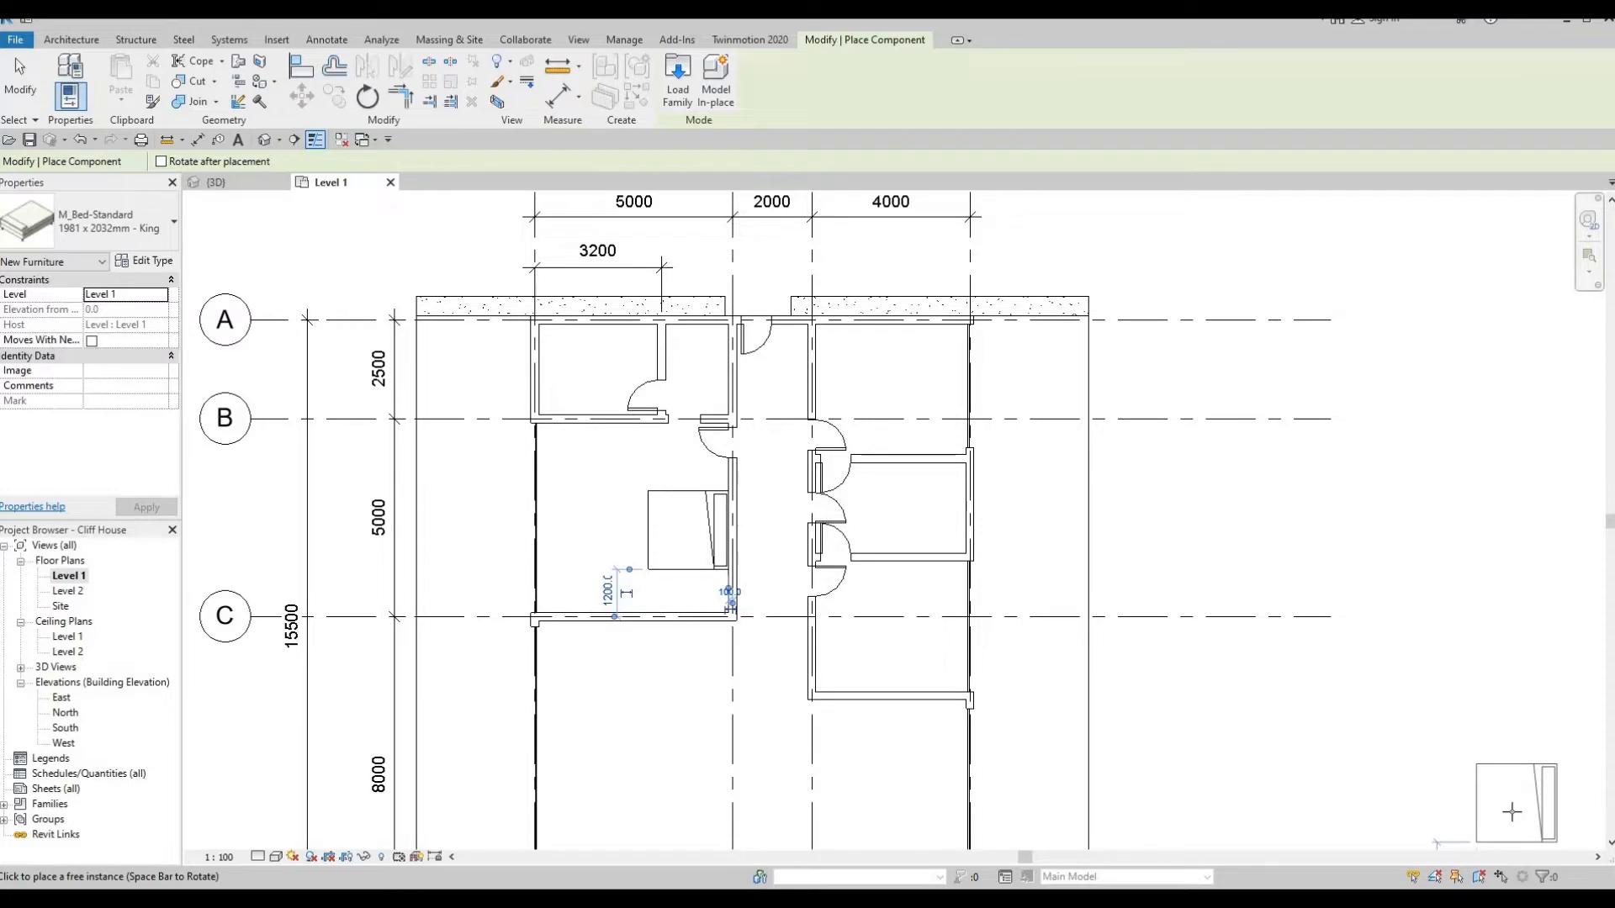
key(Escape)
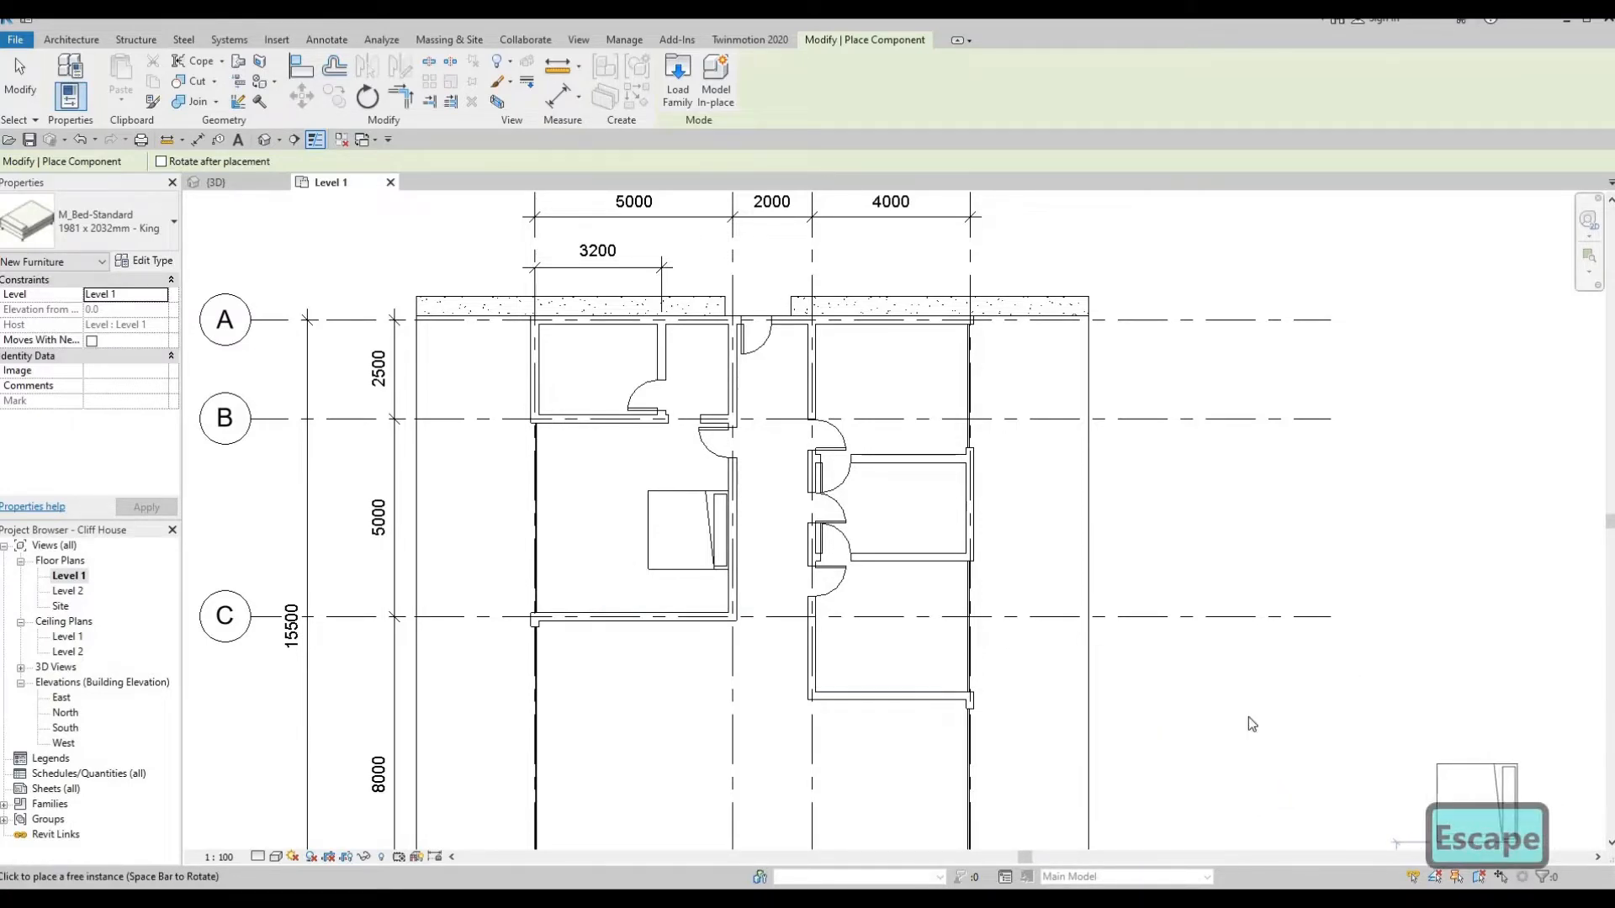
key(Escape)
Place a 1525 x 2007mm Queen bed in the bedroom crossing grid C, headboard against the wall on grid 3
scroll(1183, 685, up, 1)
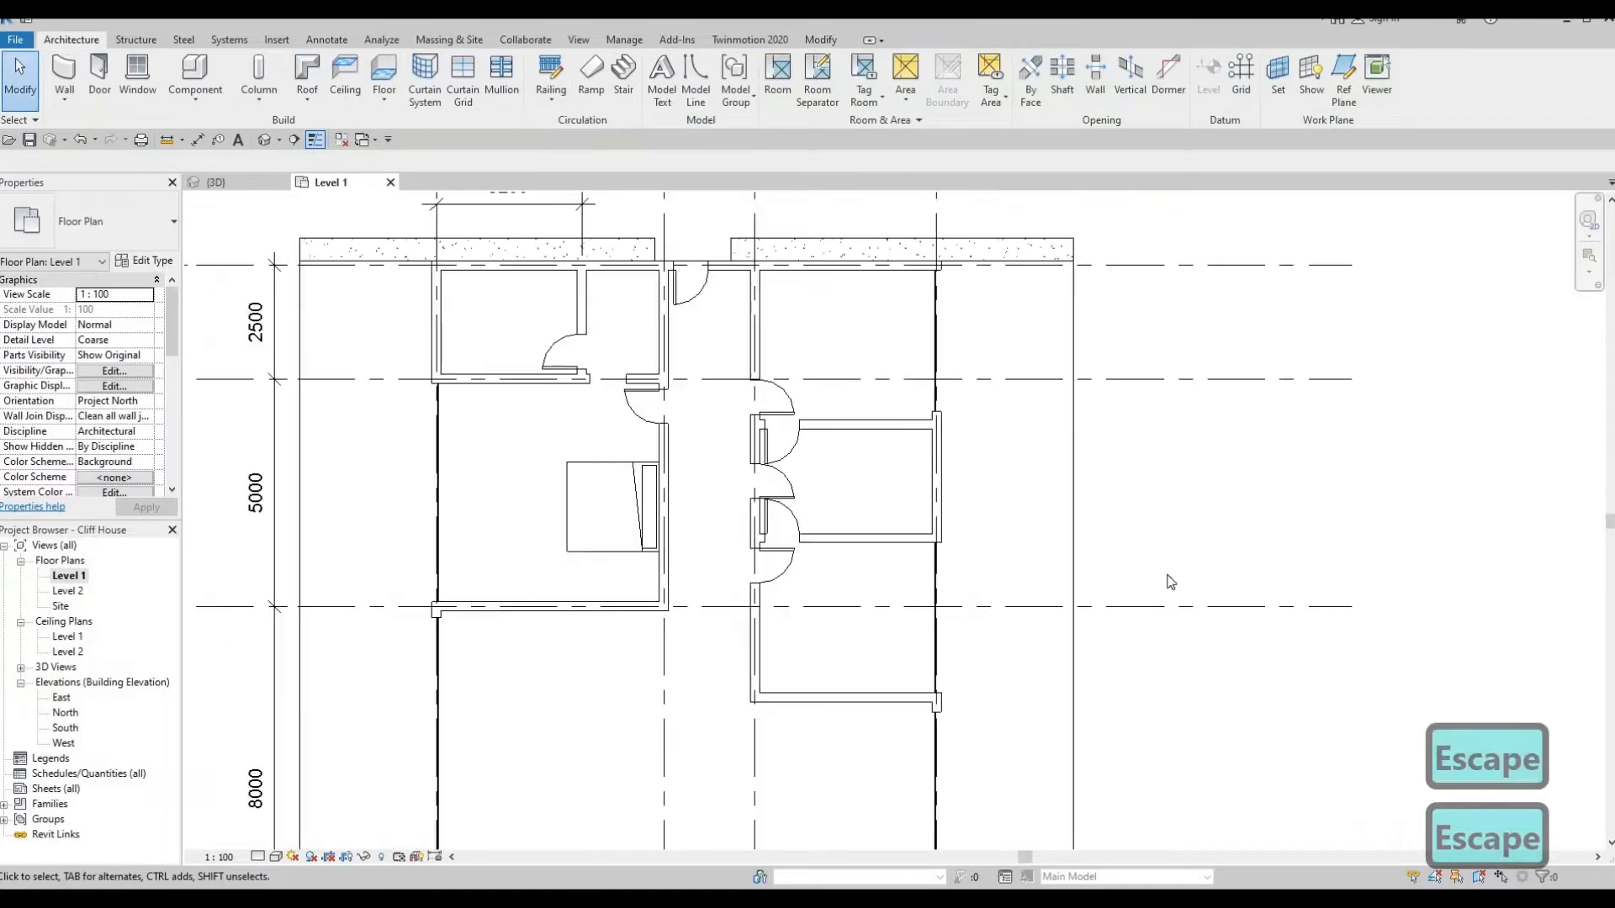
scroll(880, 462, down, 2)
scroll(992, 507, up, 3)
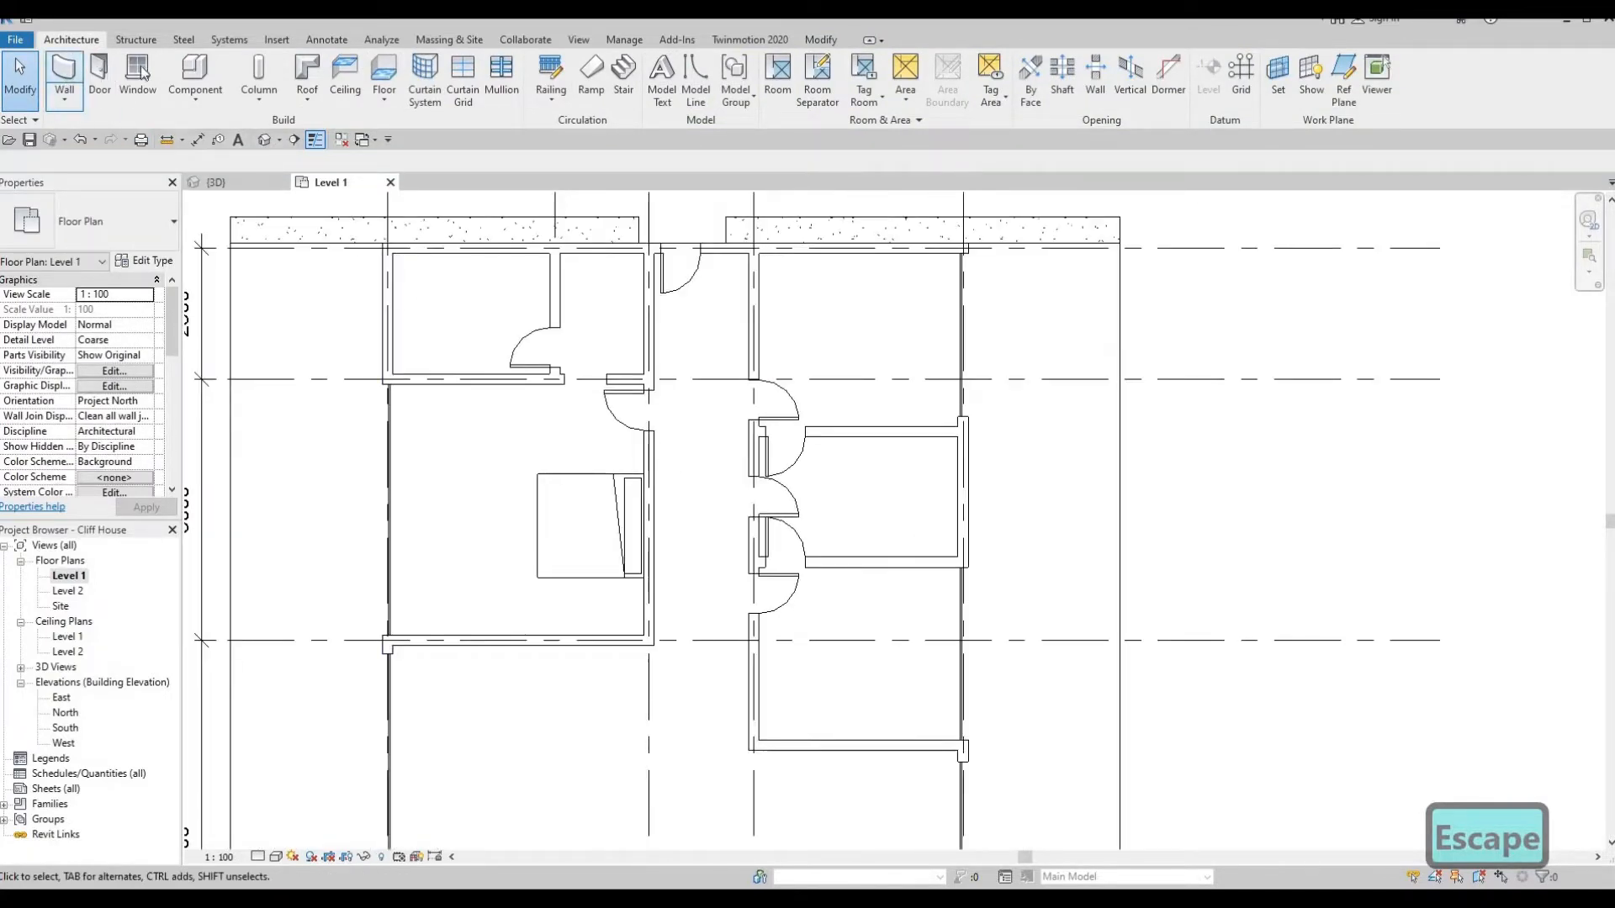
click(186, 69)
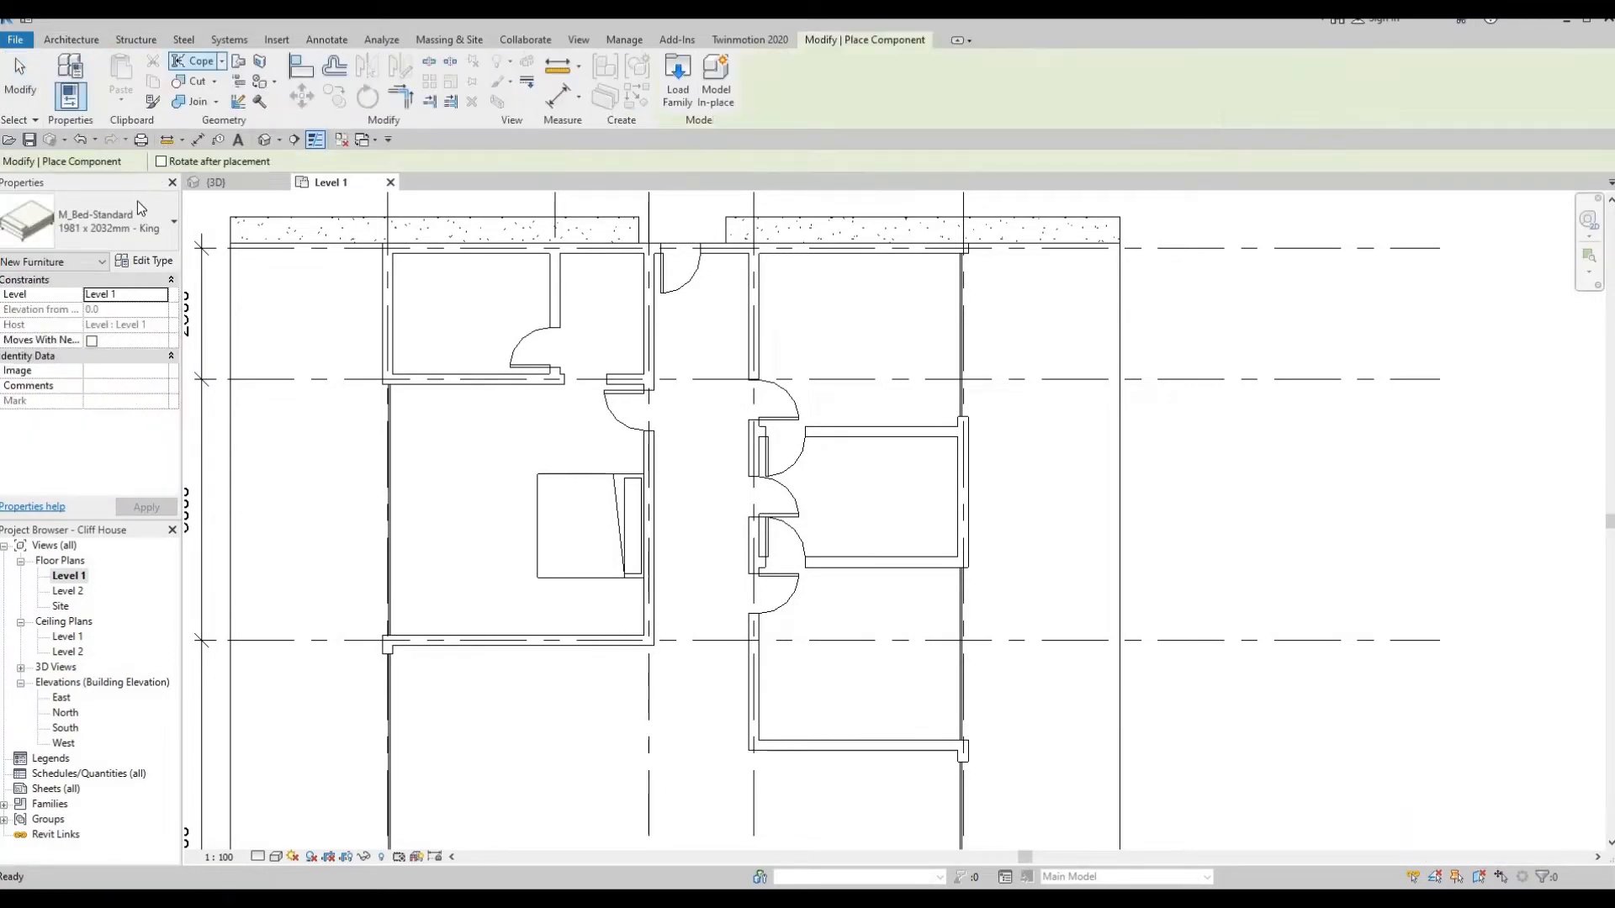
click(109, 222)
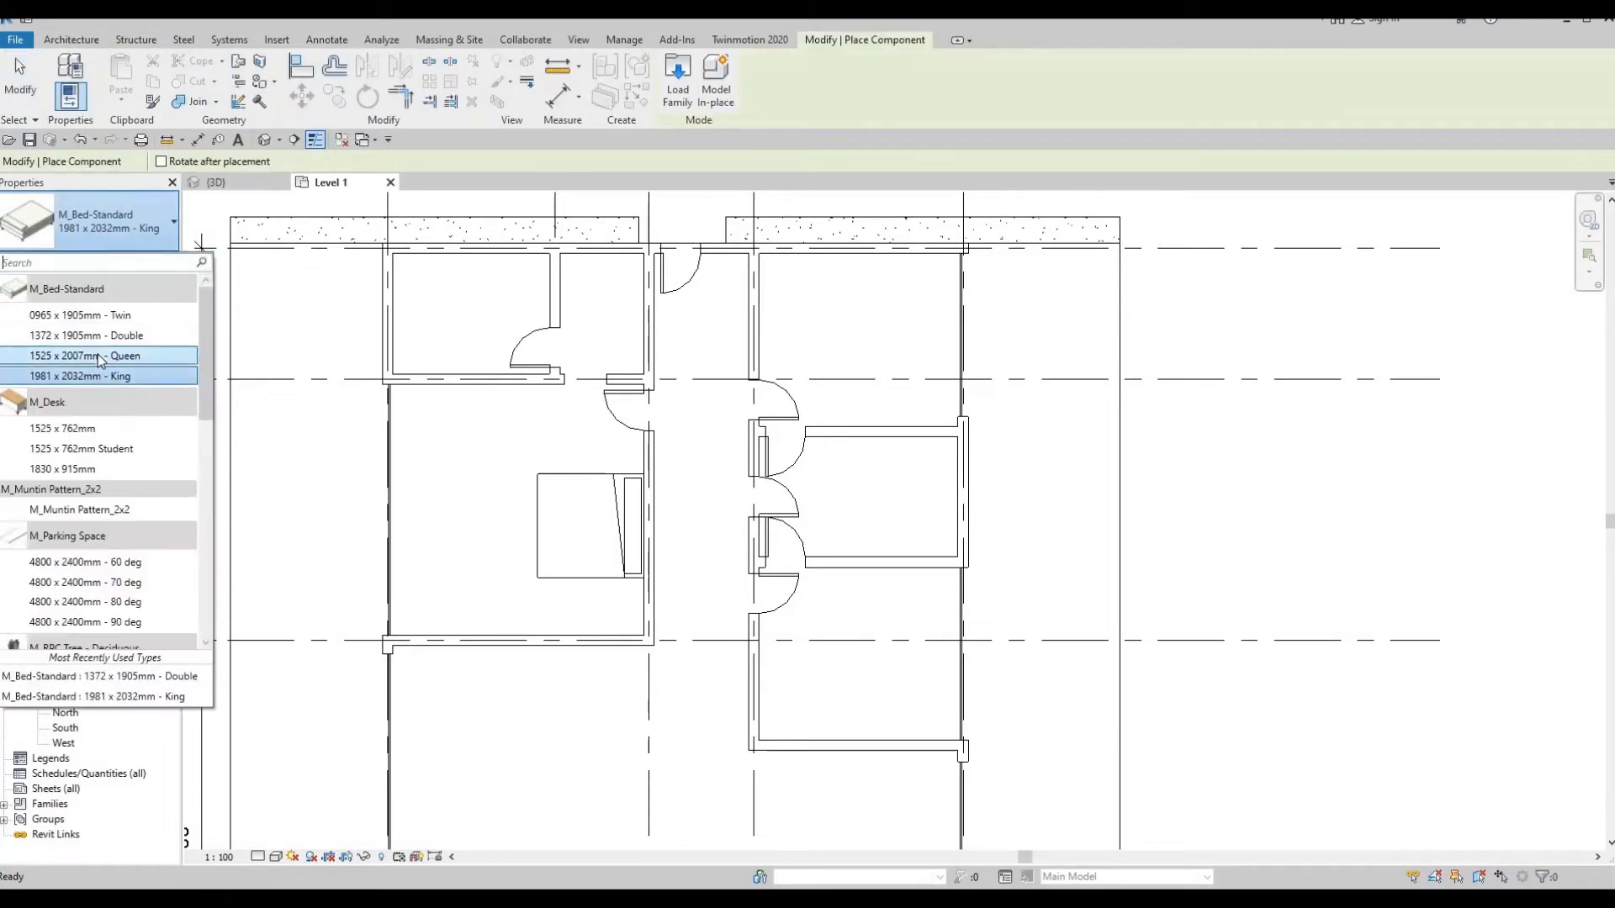
click(84, 356)
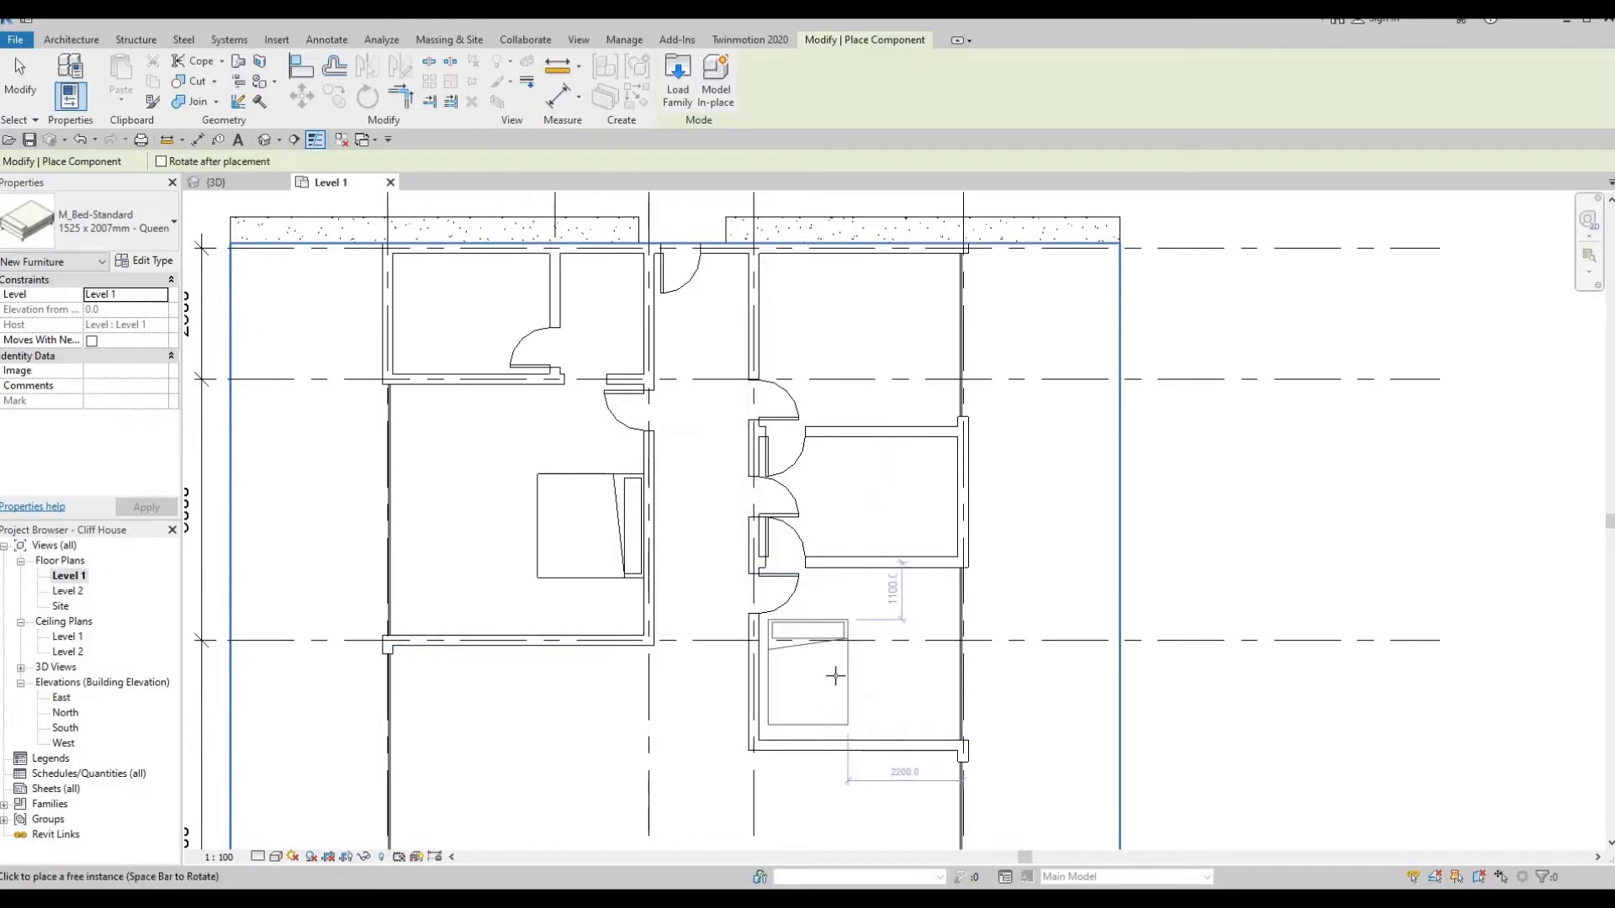
key(space)
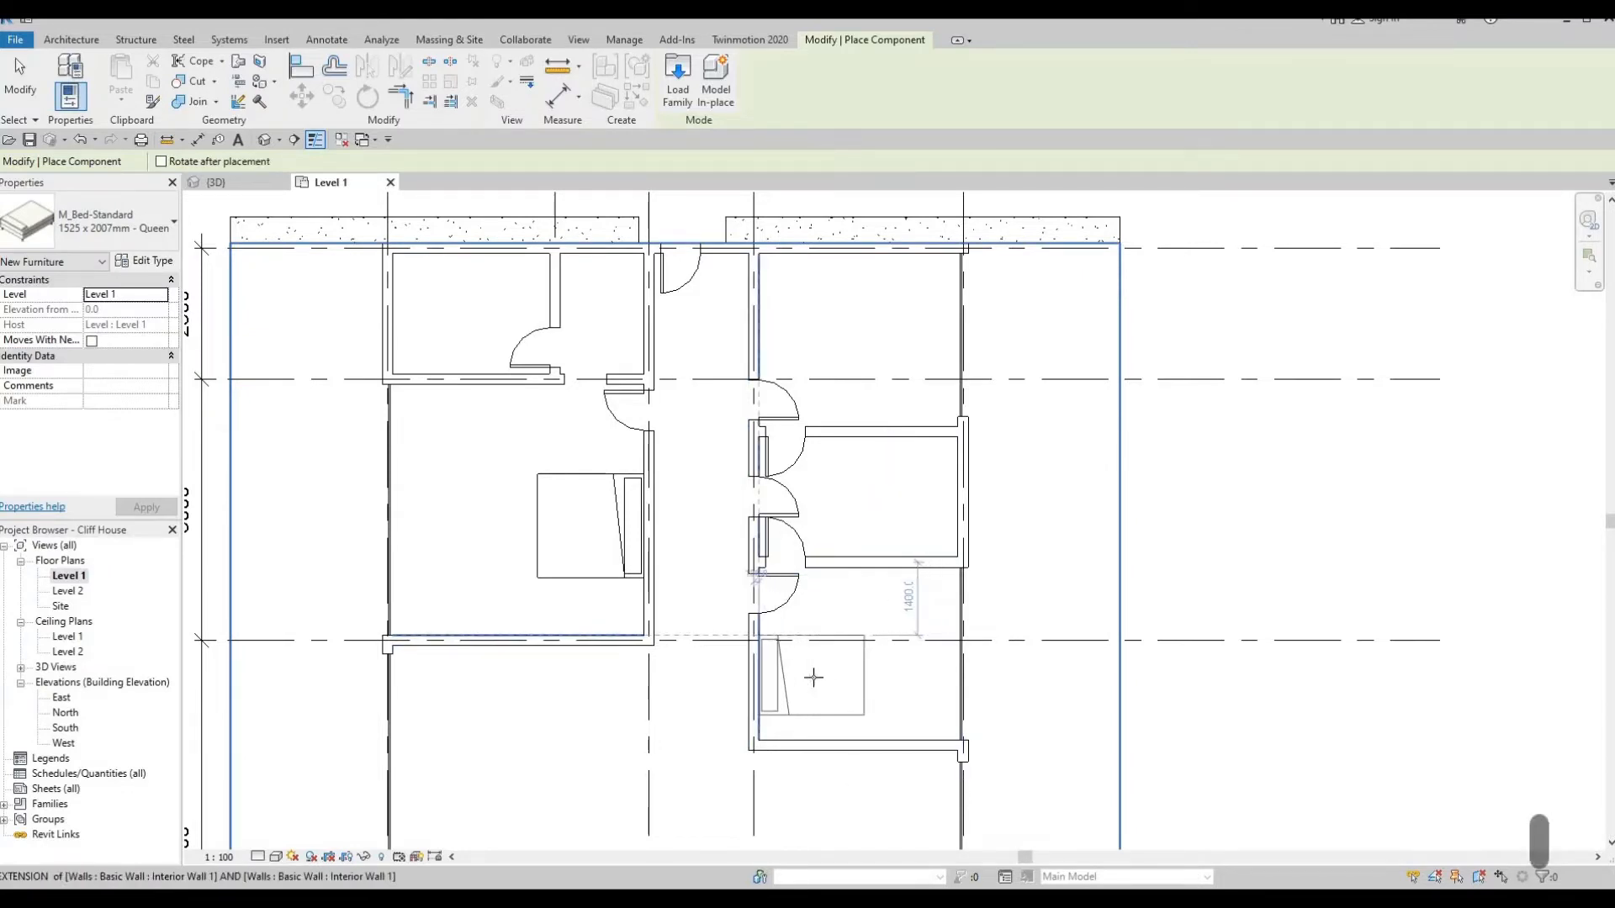
click(835, 660)
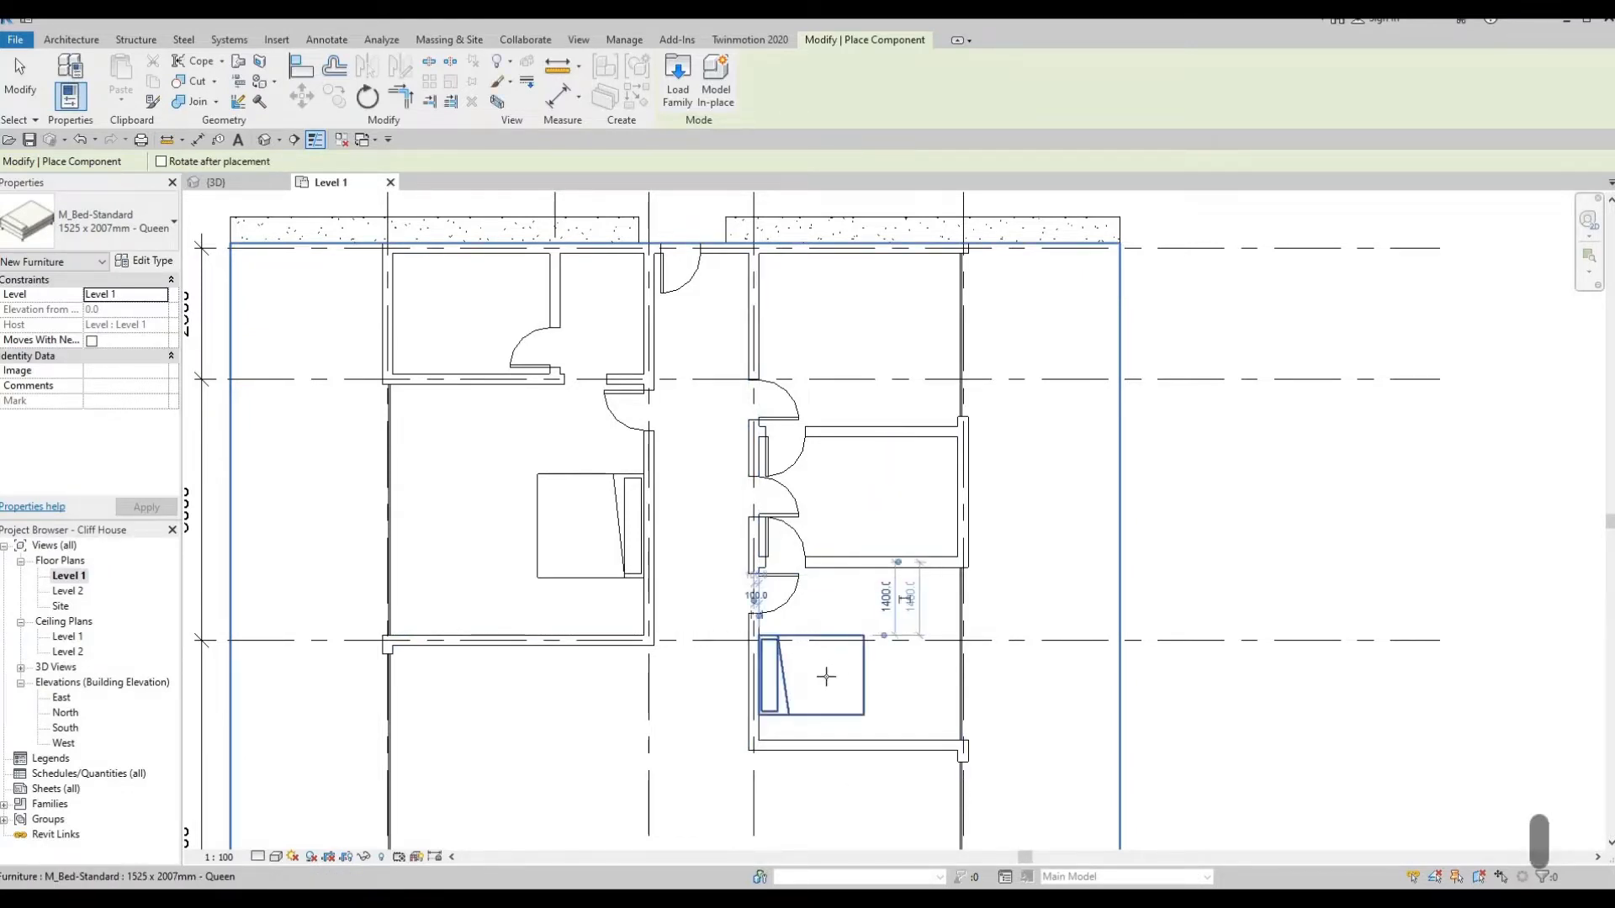
key(Escape)
key(Escape)
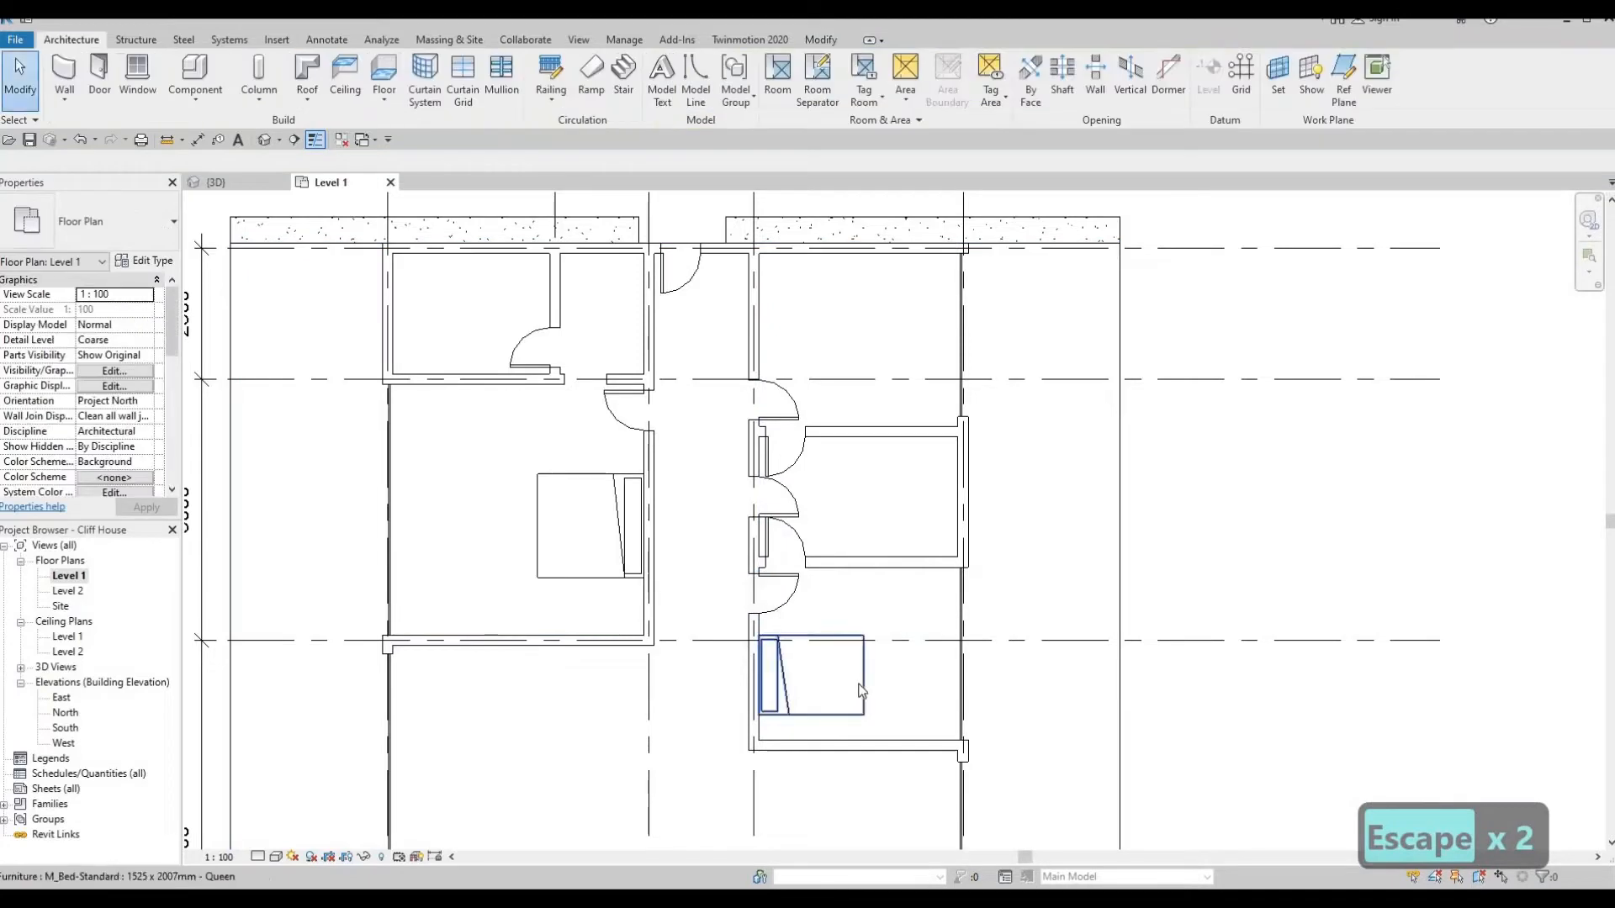
Move the queen bed straight up along grid 3 into the bedroom between grids A and B
click(859, 683)
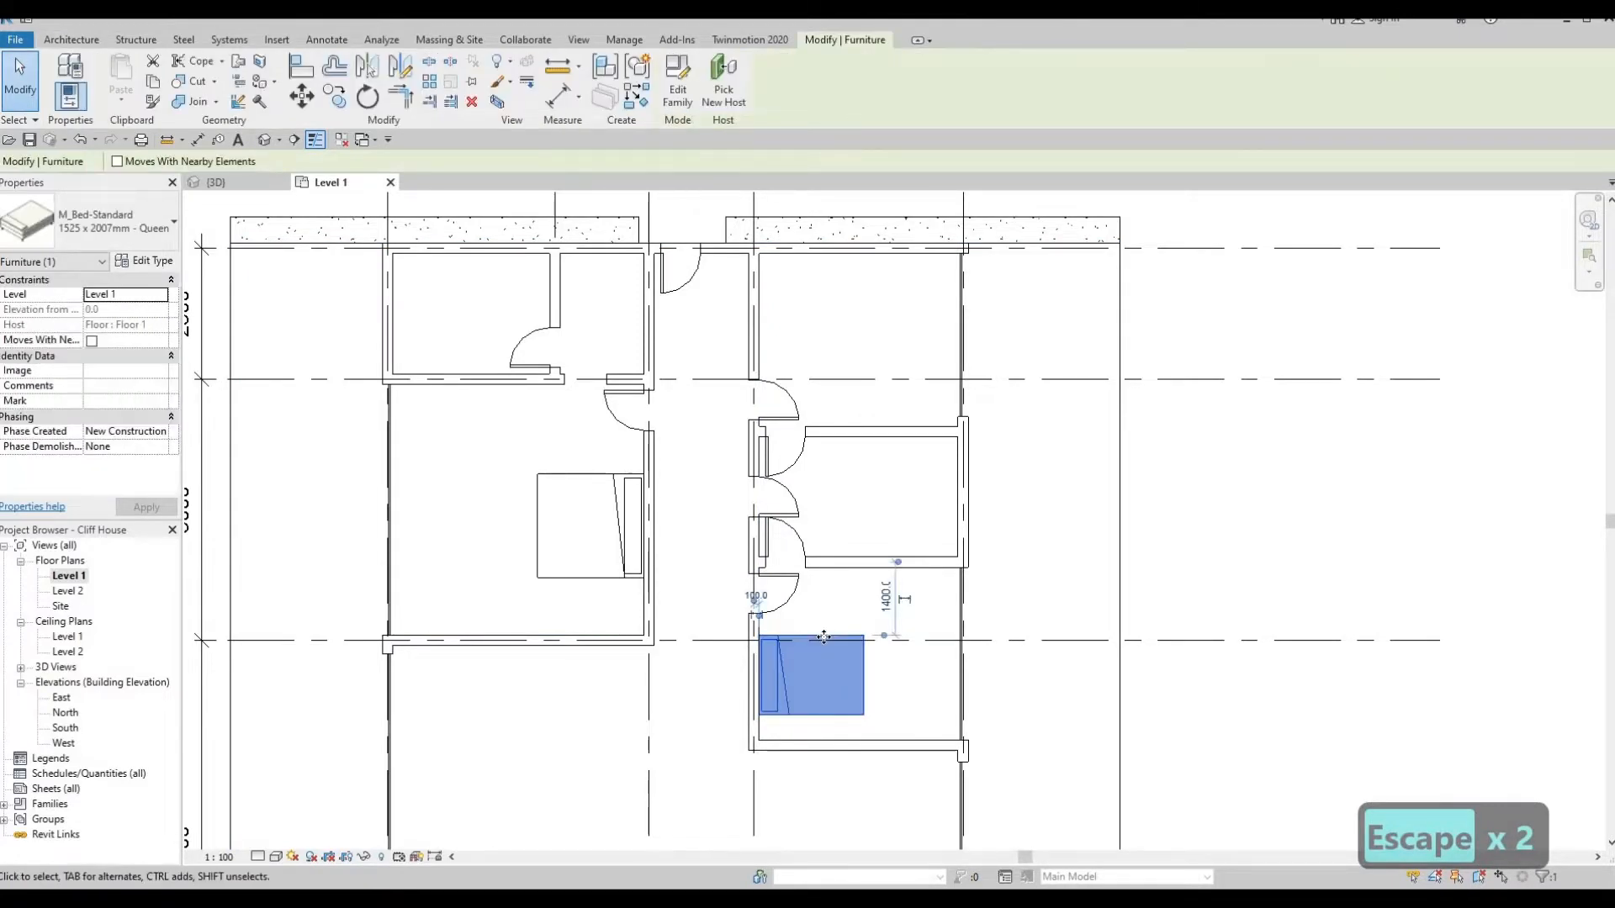
ctrl+drag(833, 288, 829, 280)
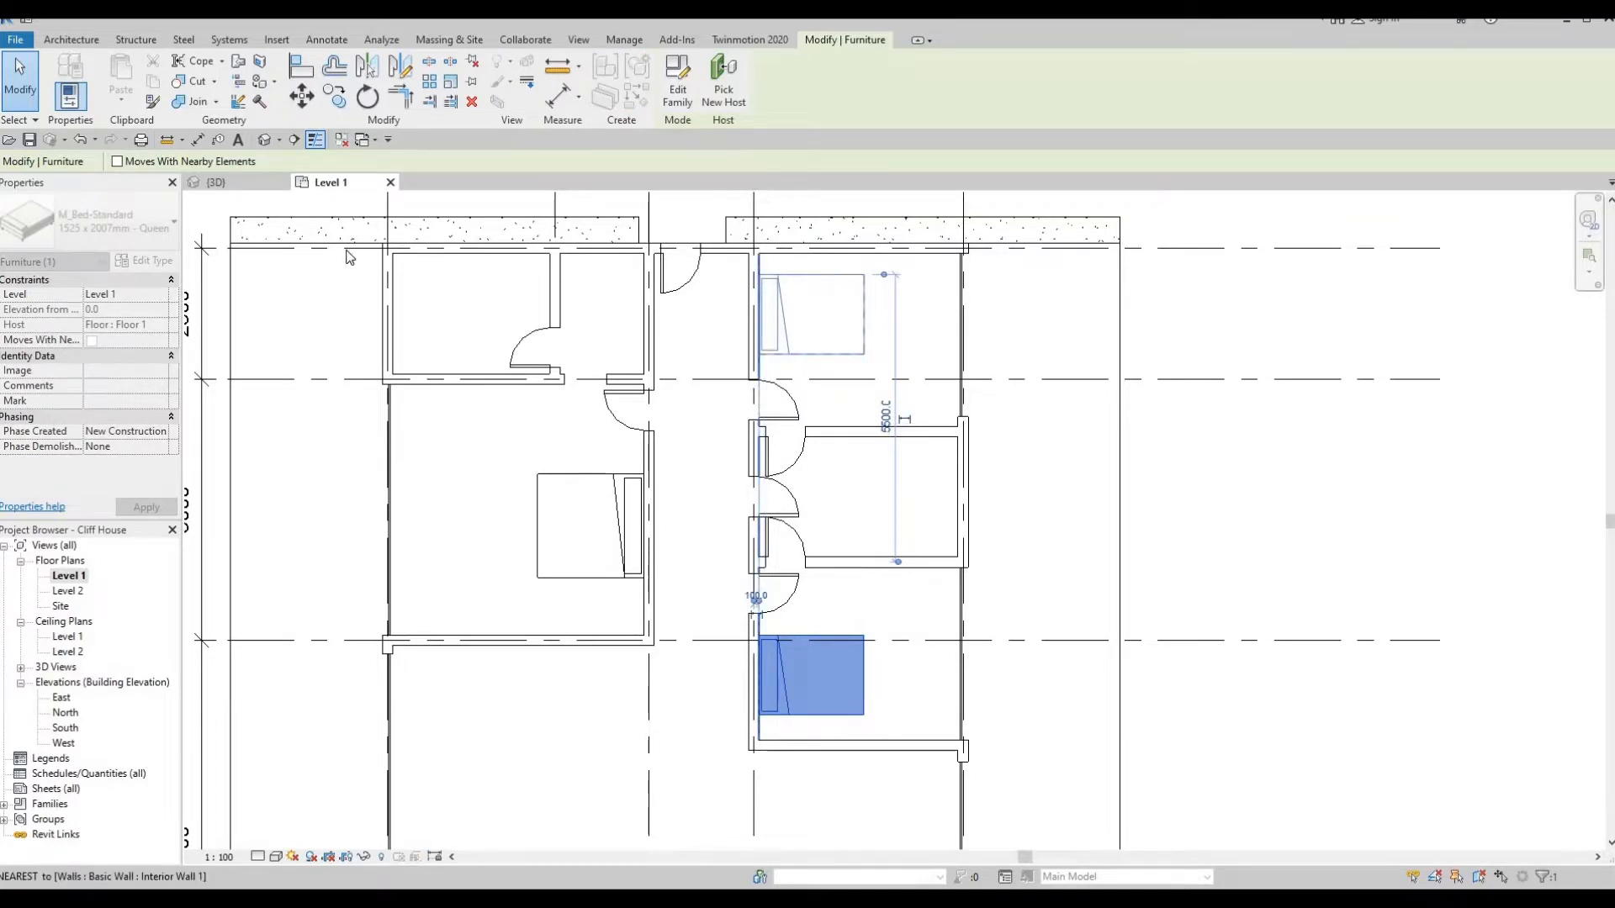
Switch the relocated bed to the 1372 x 1905mm Double type and back to 1525 x 2007mm Queen
click(93, 223)
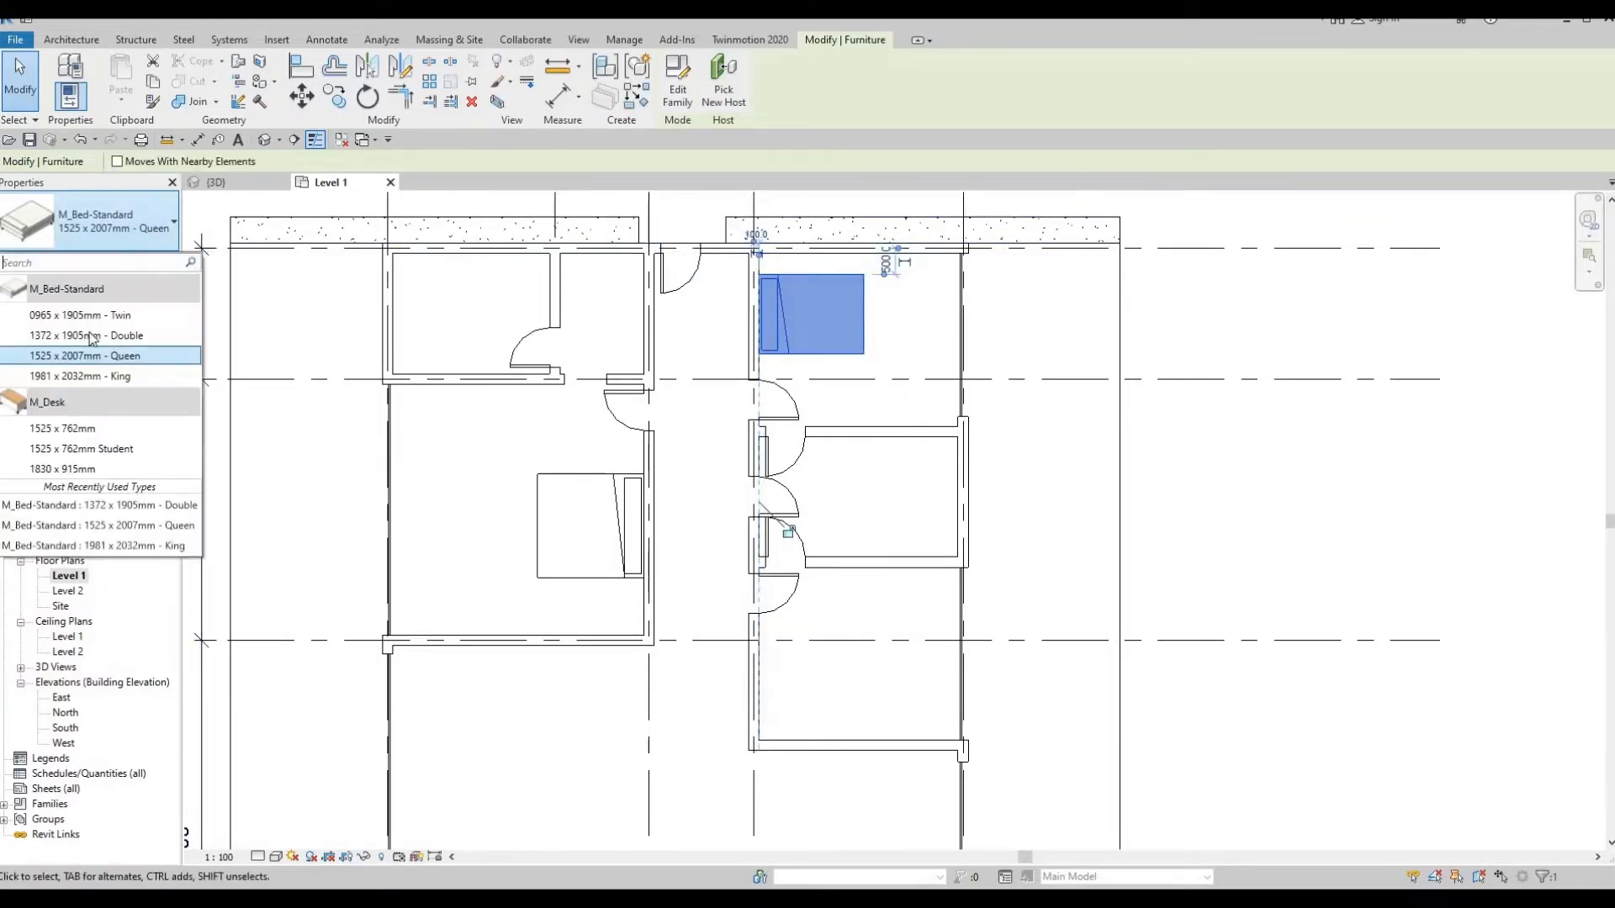
click(92, 335)
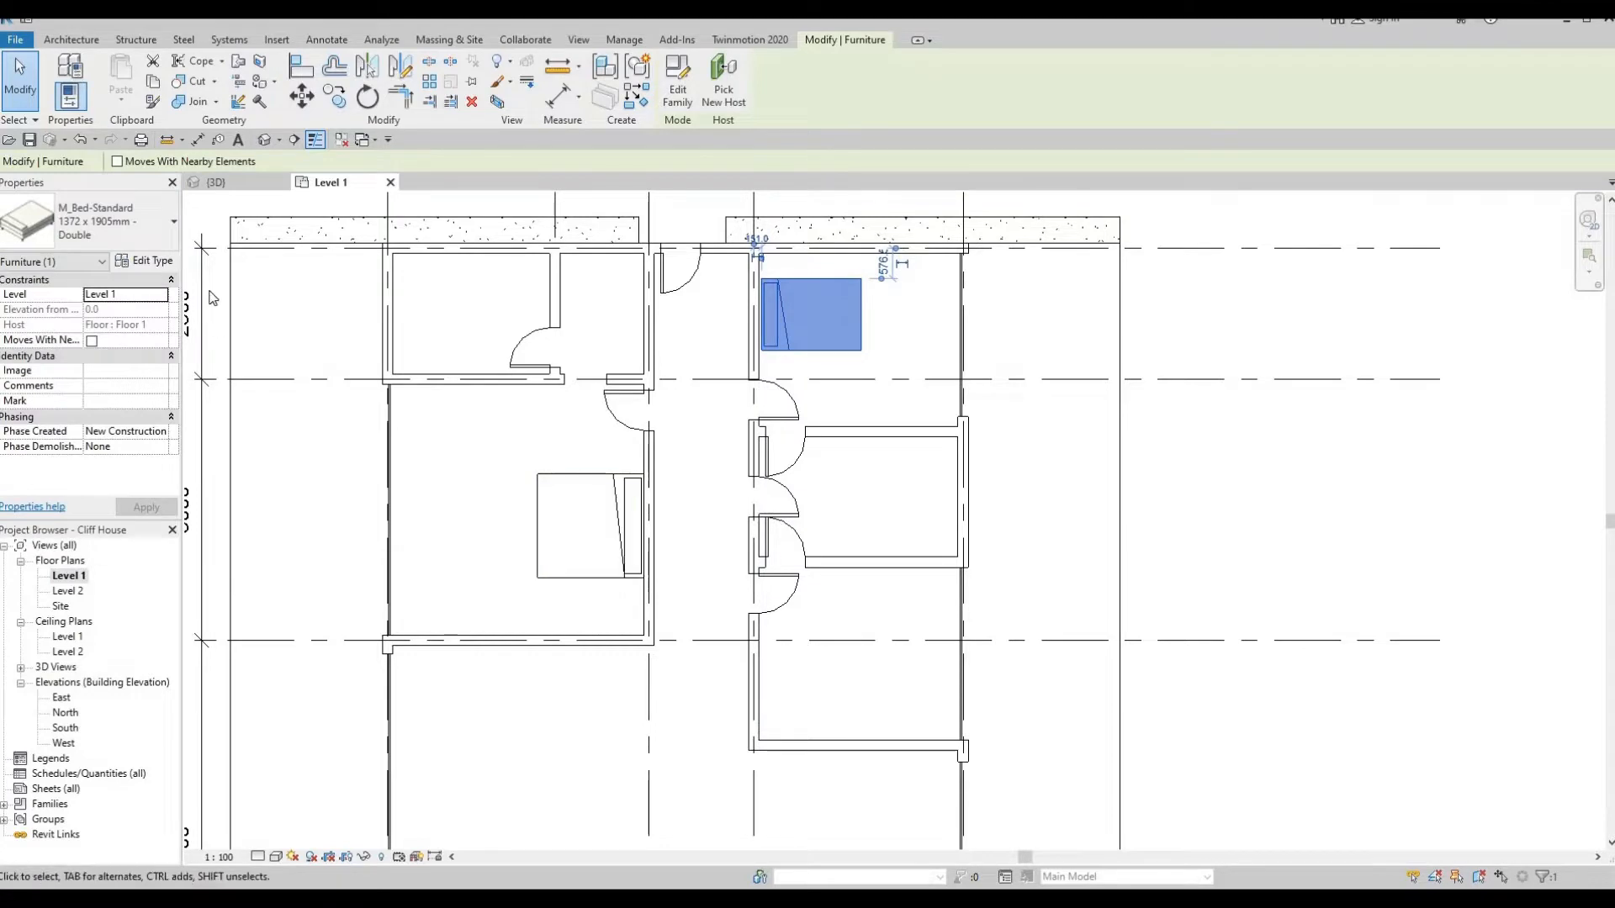
click(135, 235)
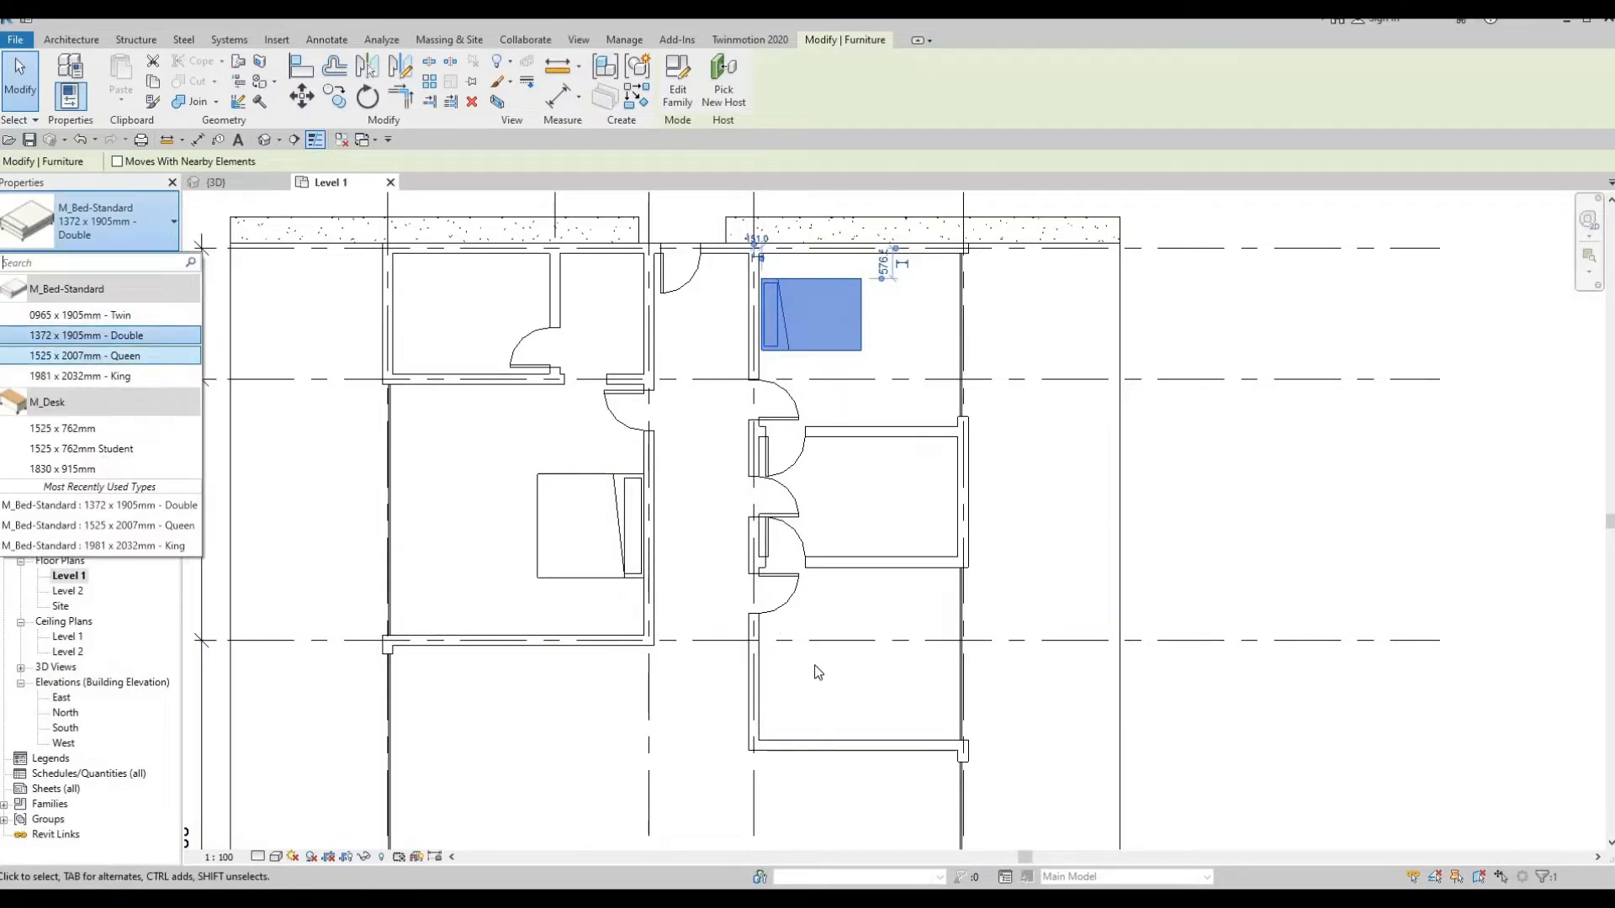
key(Return)
key(Escape)
key(Escape)
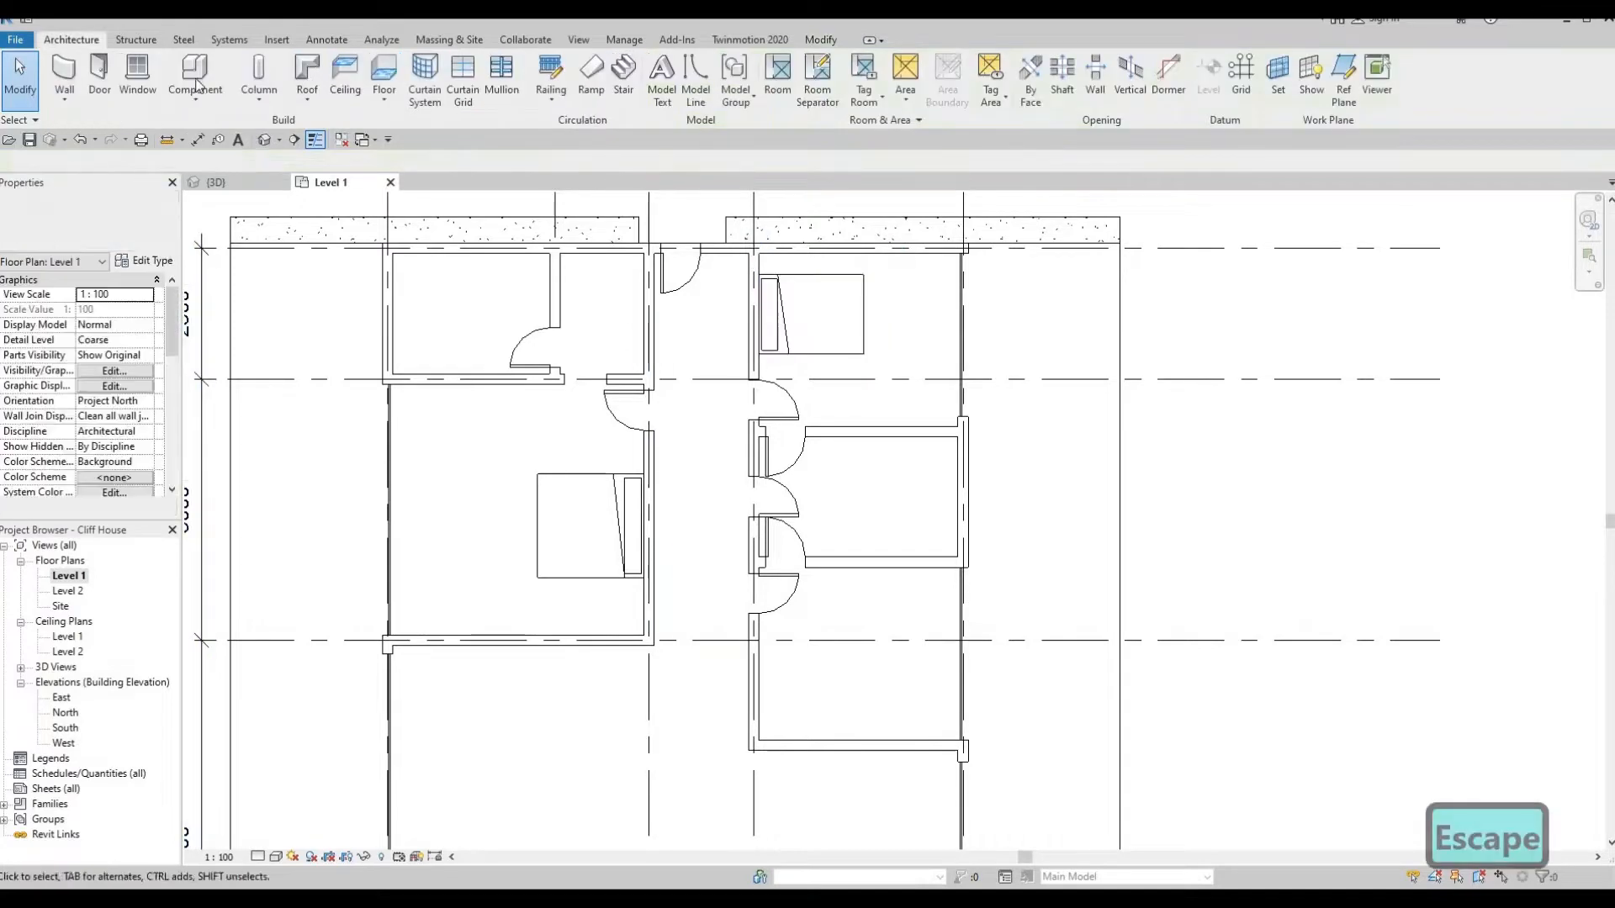
Place a 1372 x 1905mm Double bed in the empty bedroom crossing grid C, headboard toward grid 3
click(197, 72)
click(134, 236)
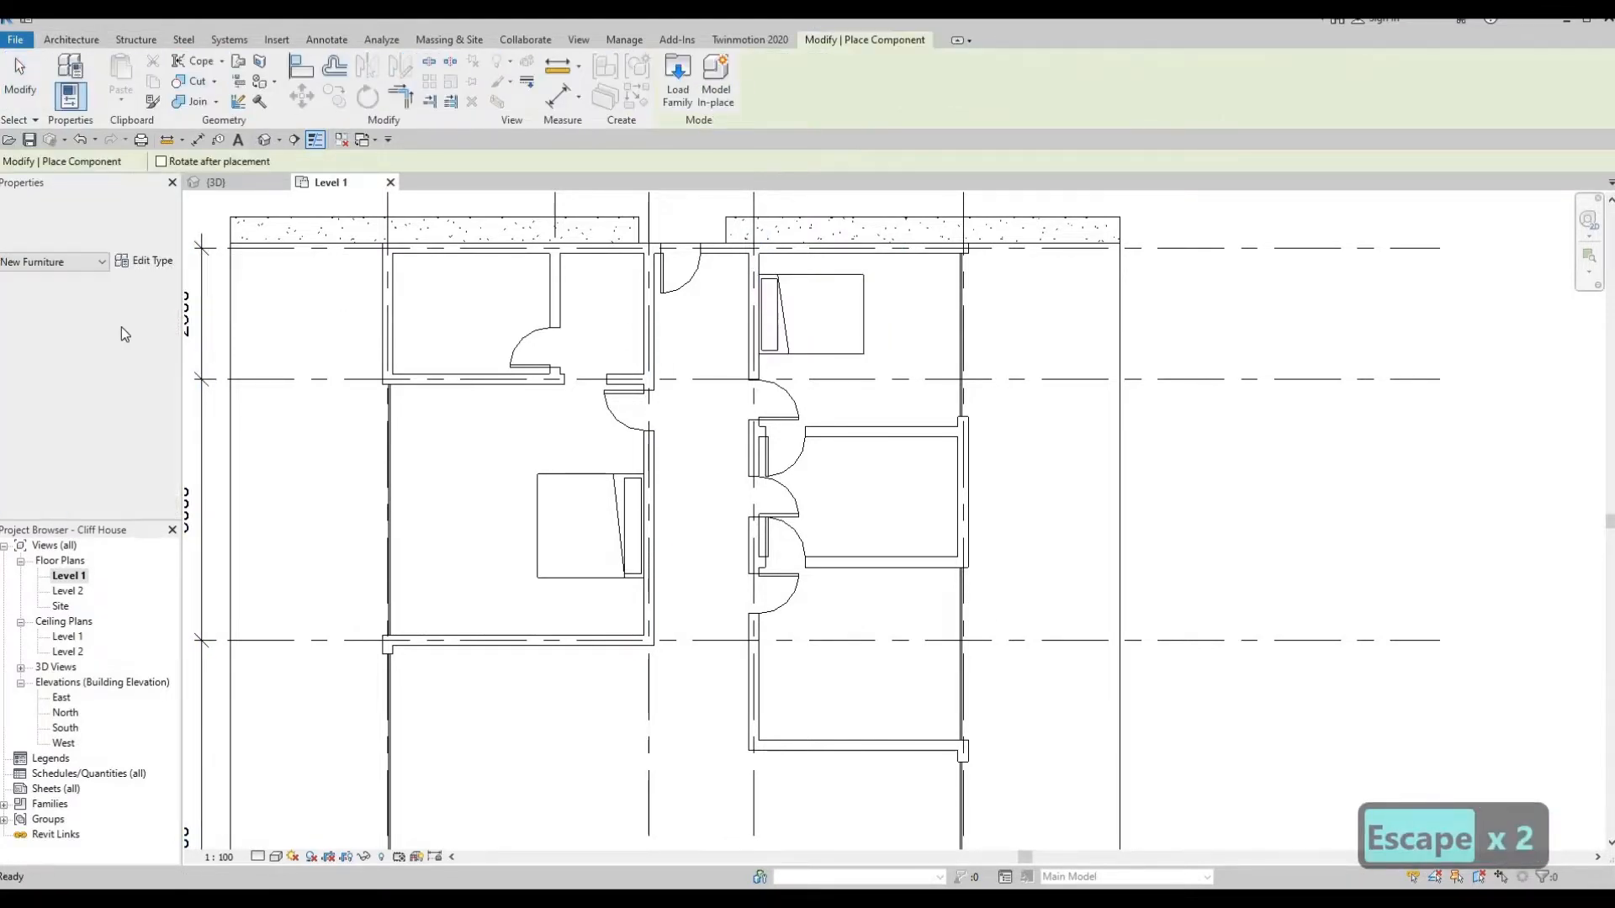
key(Up)
key(Return)
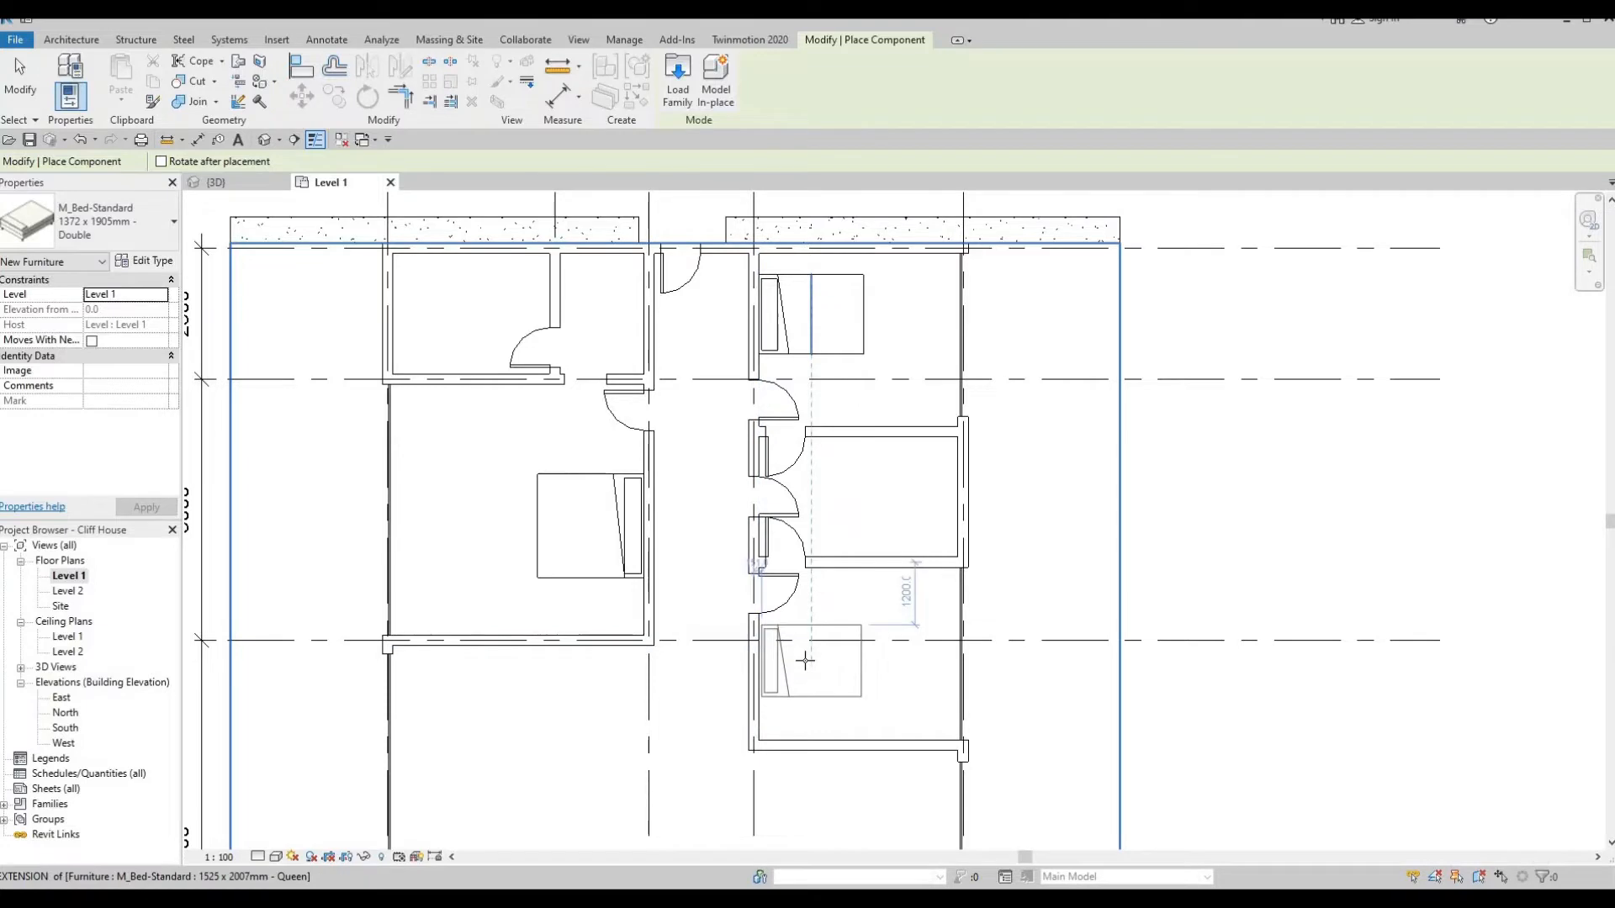
key(Escape)
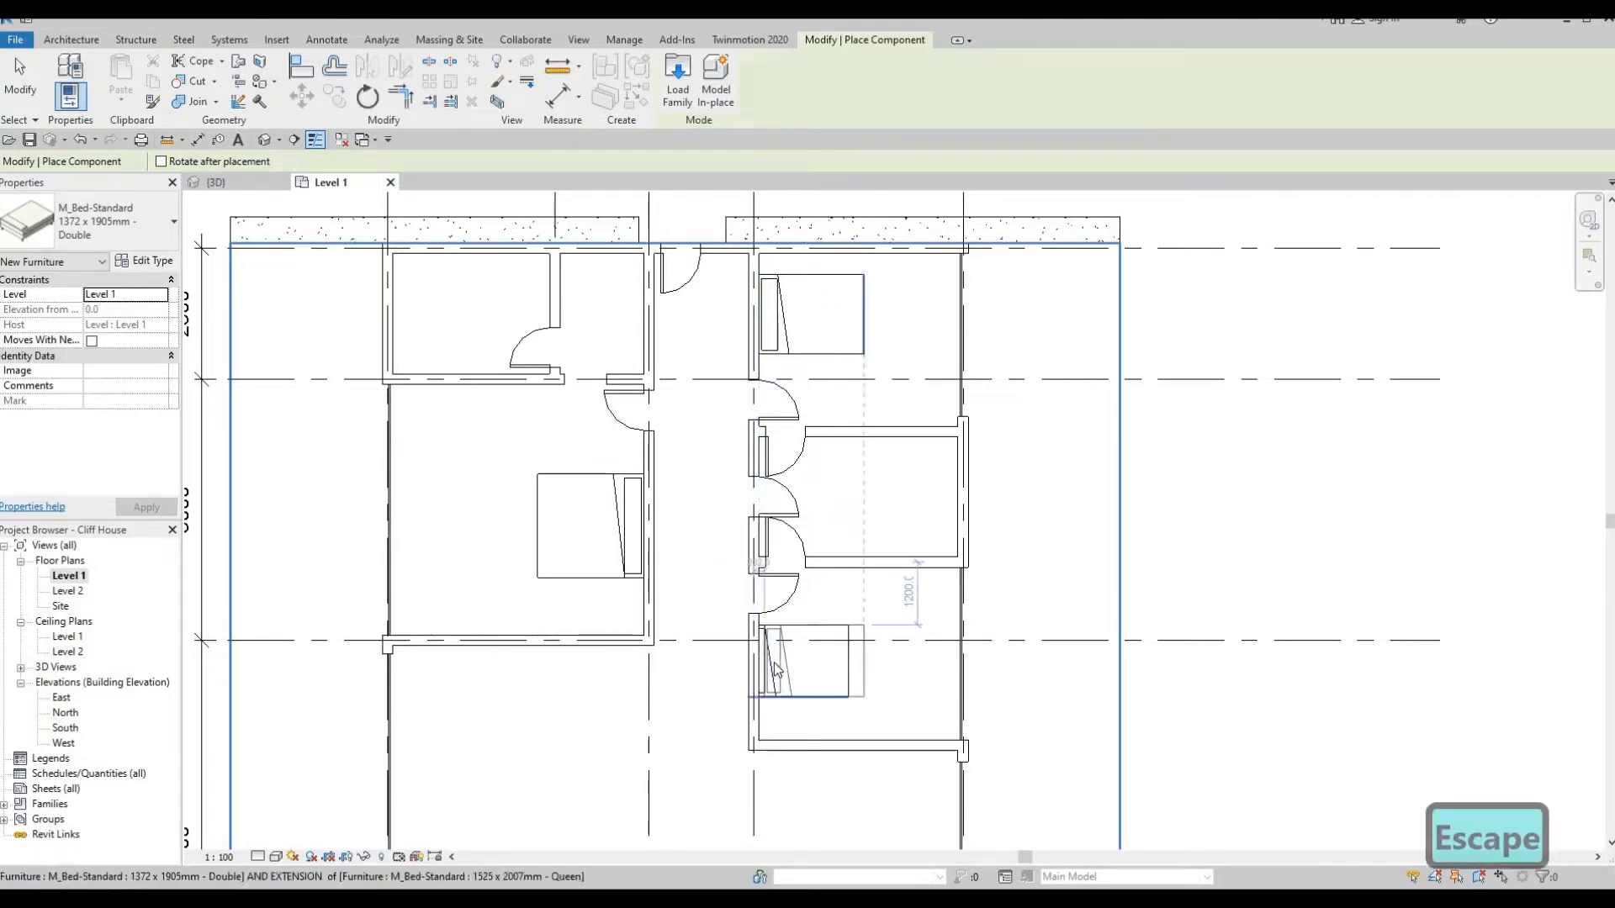
key(Escape)
Reposition the new double bed farther from the door, with its headboard just inside the wall on grid 3
click(780, 683)
drag(780, 683, 796, 669)
key(Escape)
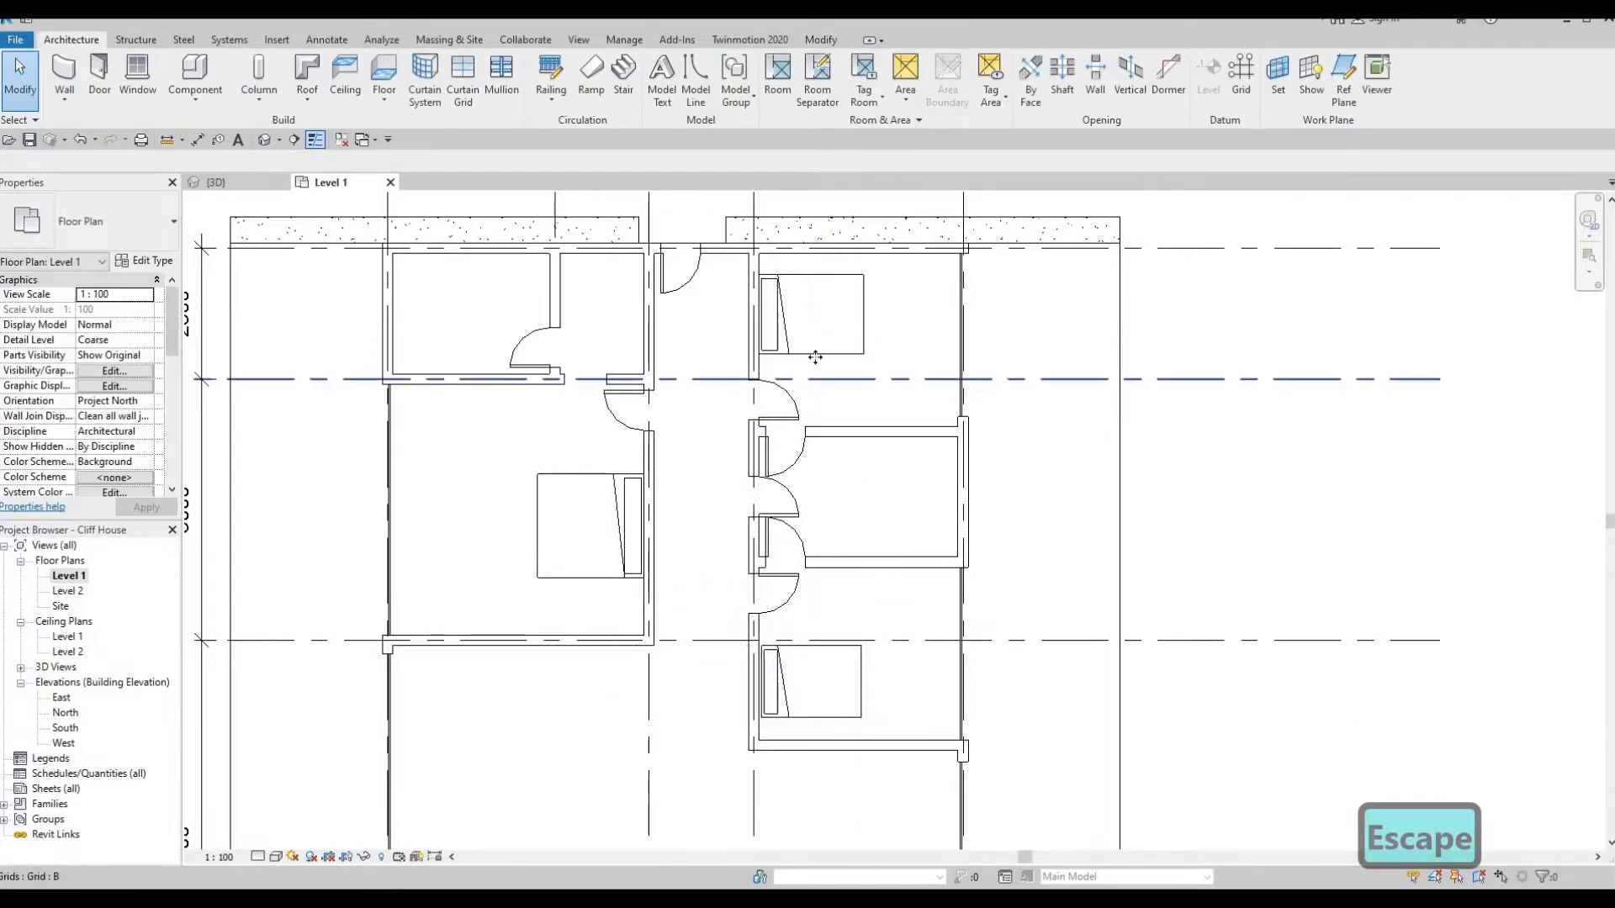
Change the bed in the bedroom between grids A and B to the 1372 x 1905mm Double type
click(815, 356)
click(154, 211)
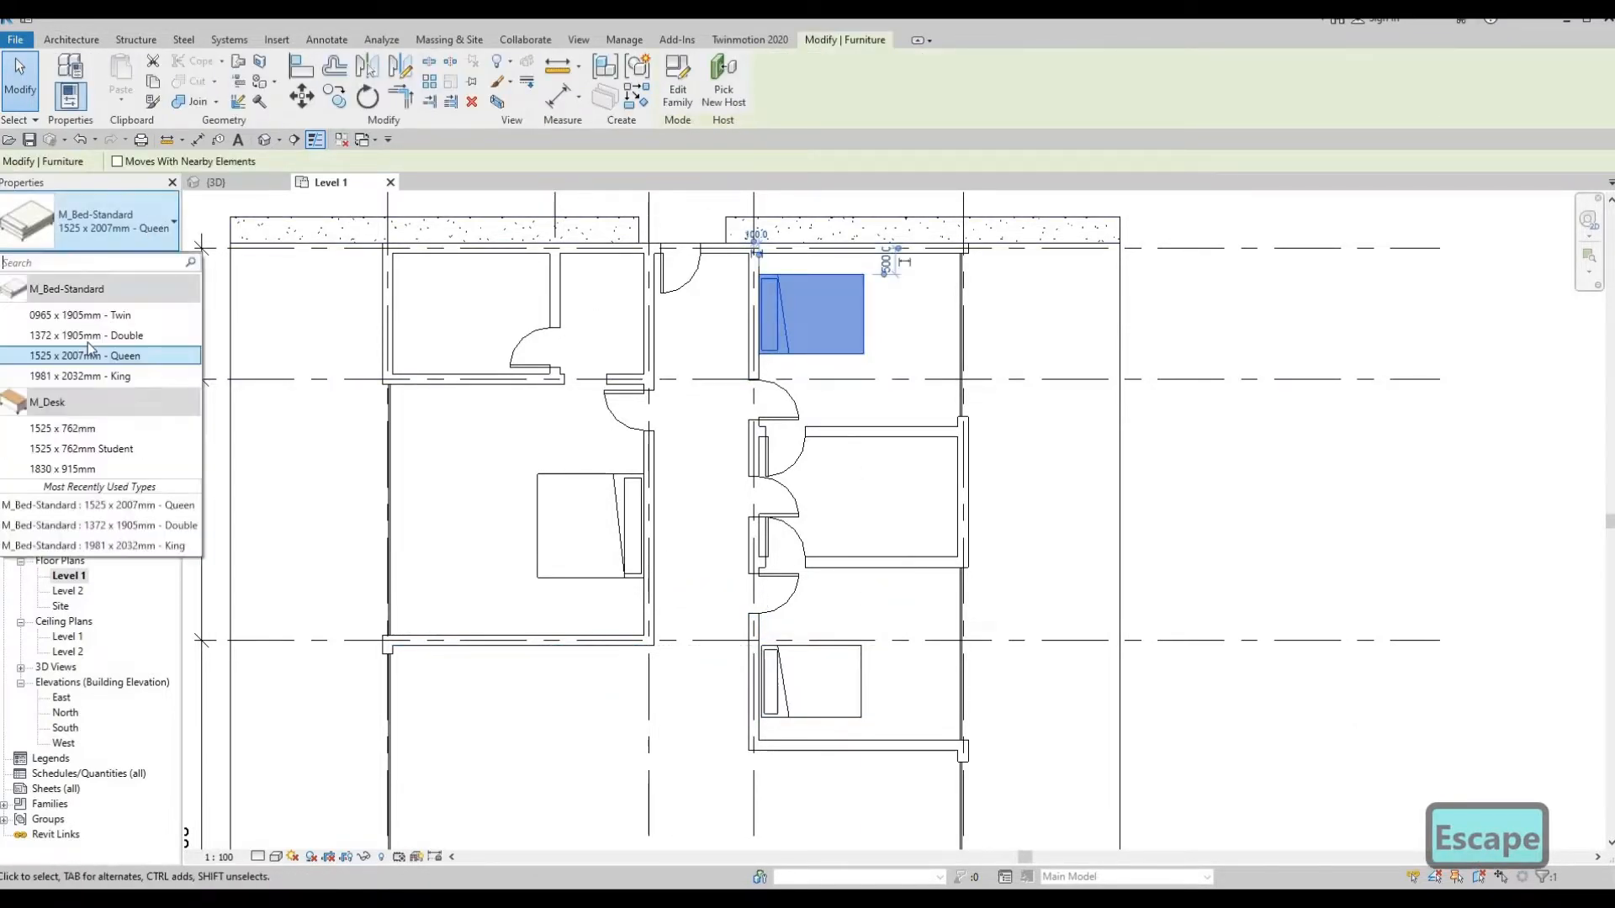
click(88, 339)
key(Escape)
key(Escape)
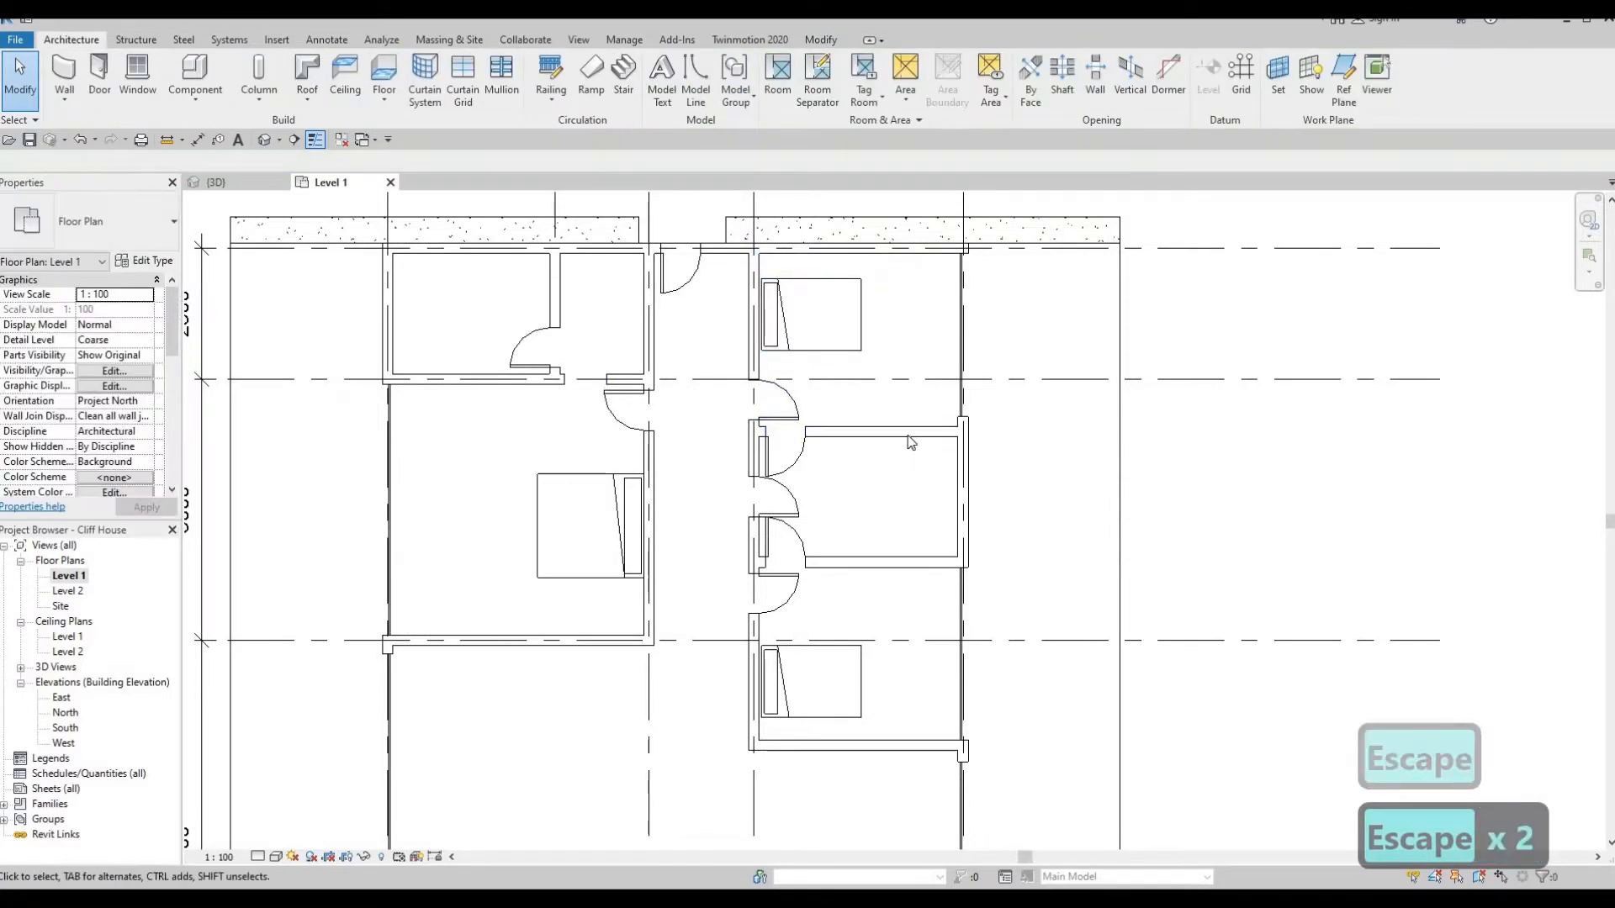
middle_drag(883, 448, 817, 466)
scroll(881, 416, up, 1)
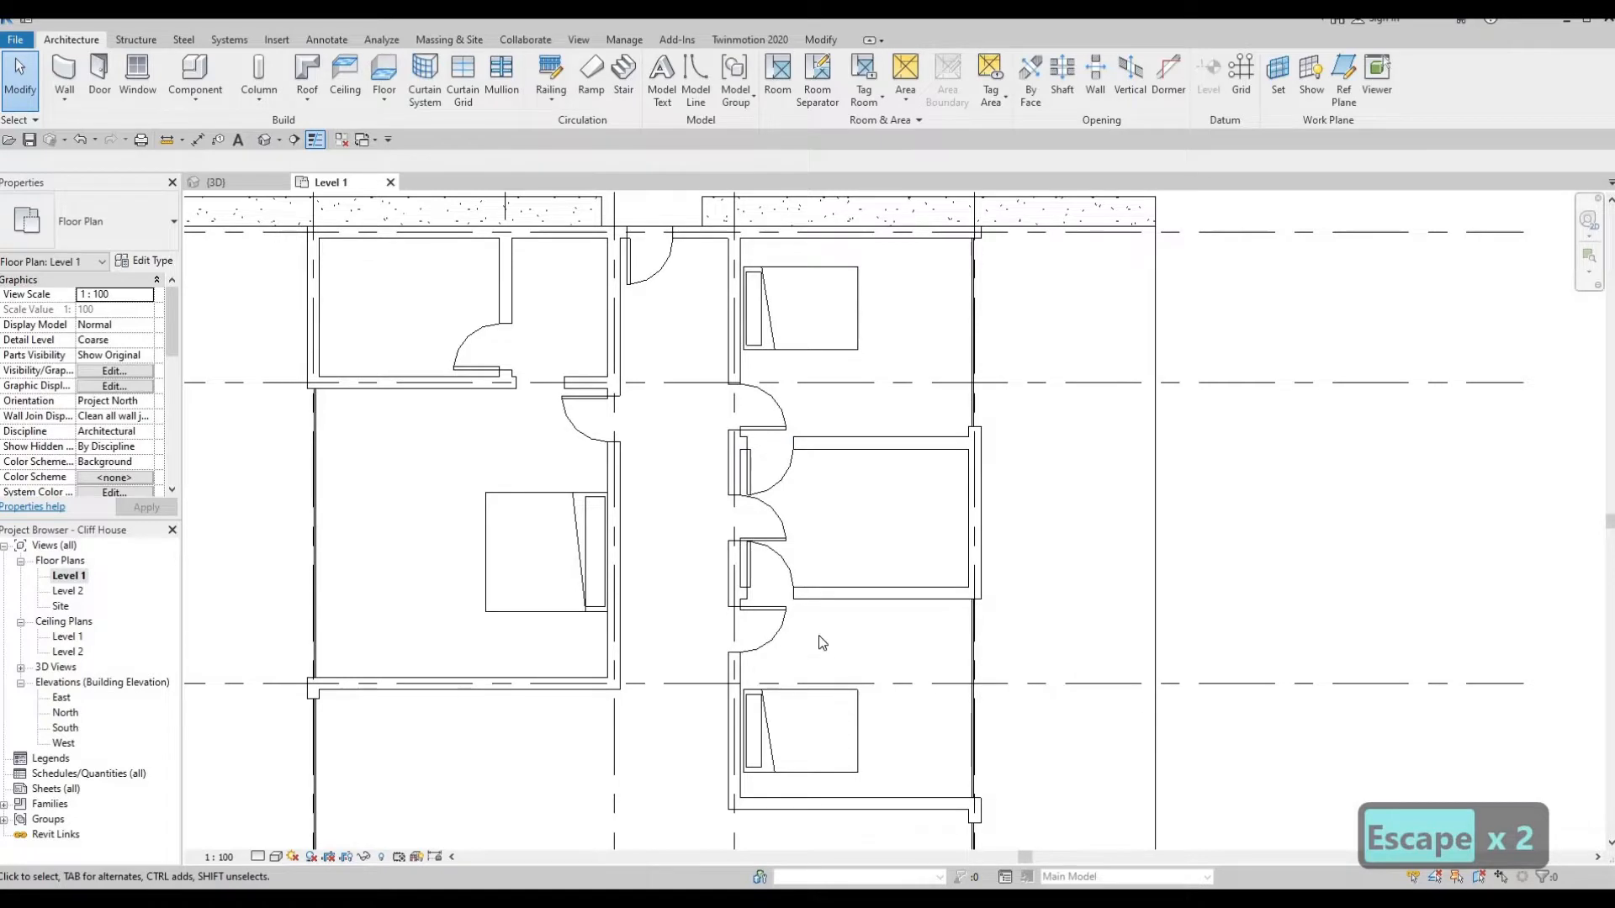
Start loading another family and browse from the Beds folder up to the Canada library folder
middle_drag(837, 605, 834, 614)
middle_drag(845, 509, 831, 576)
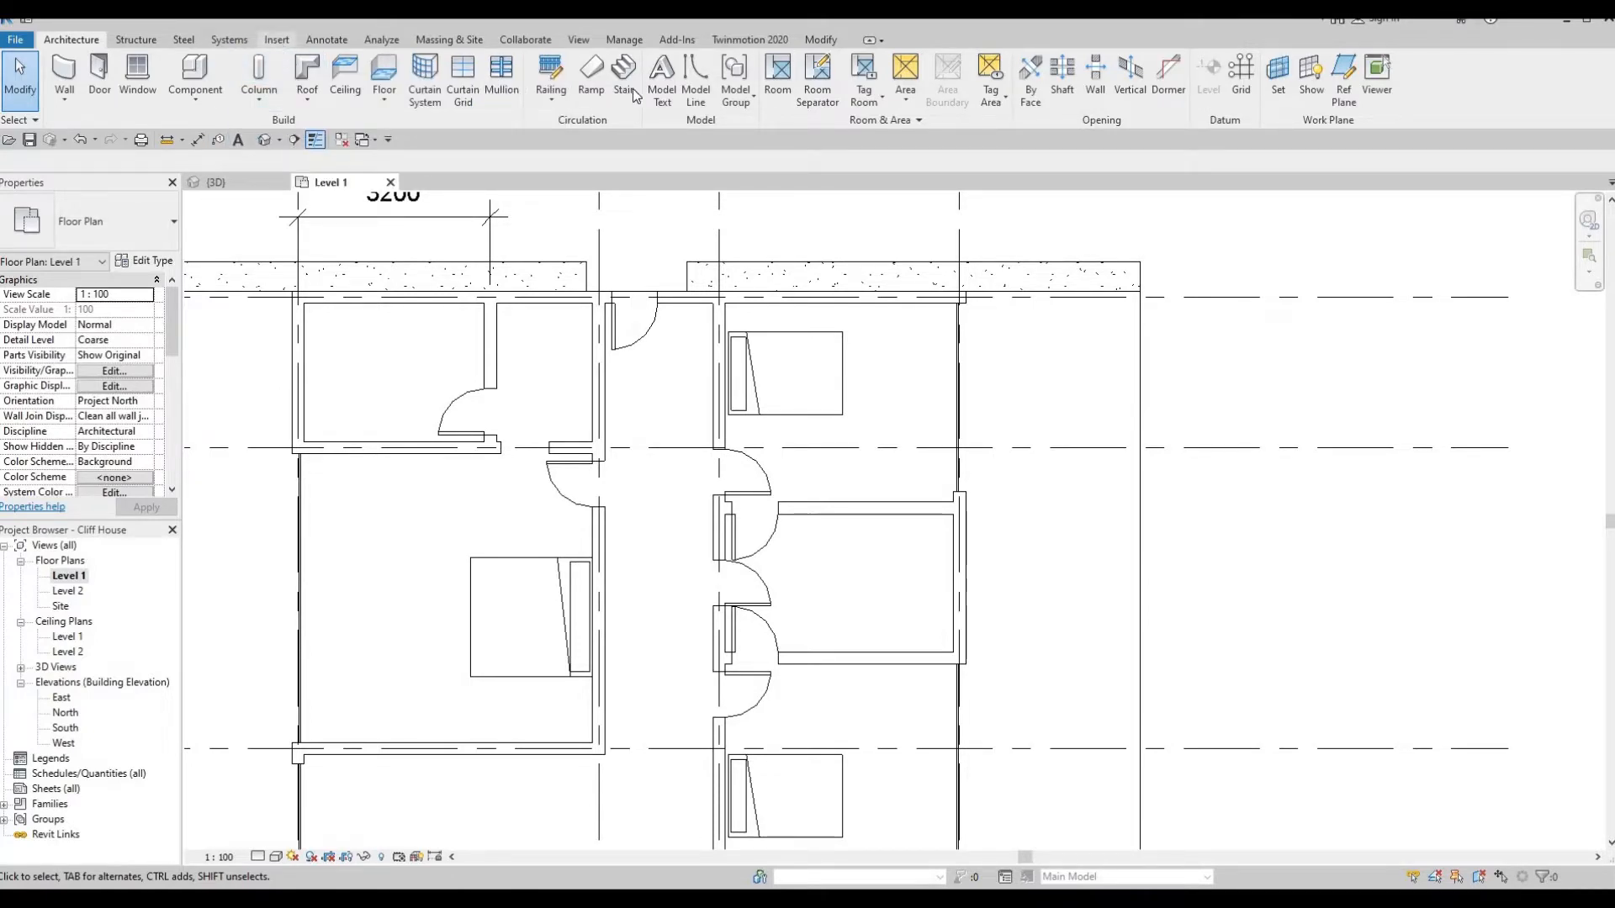
click(276, 41)
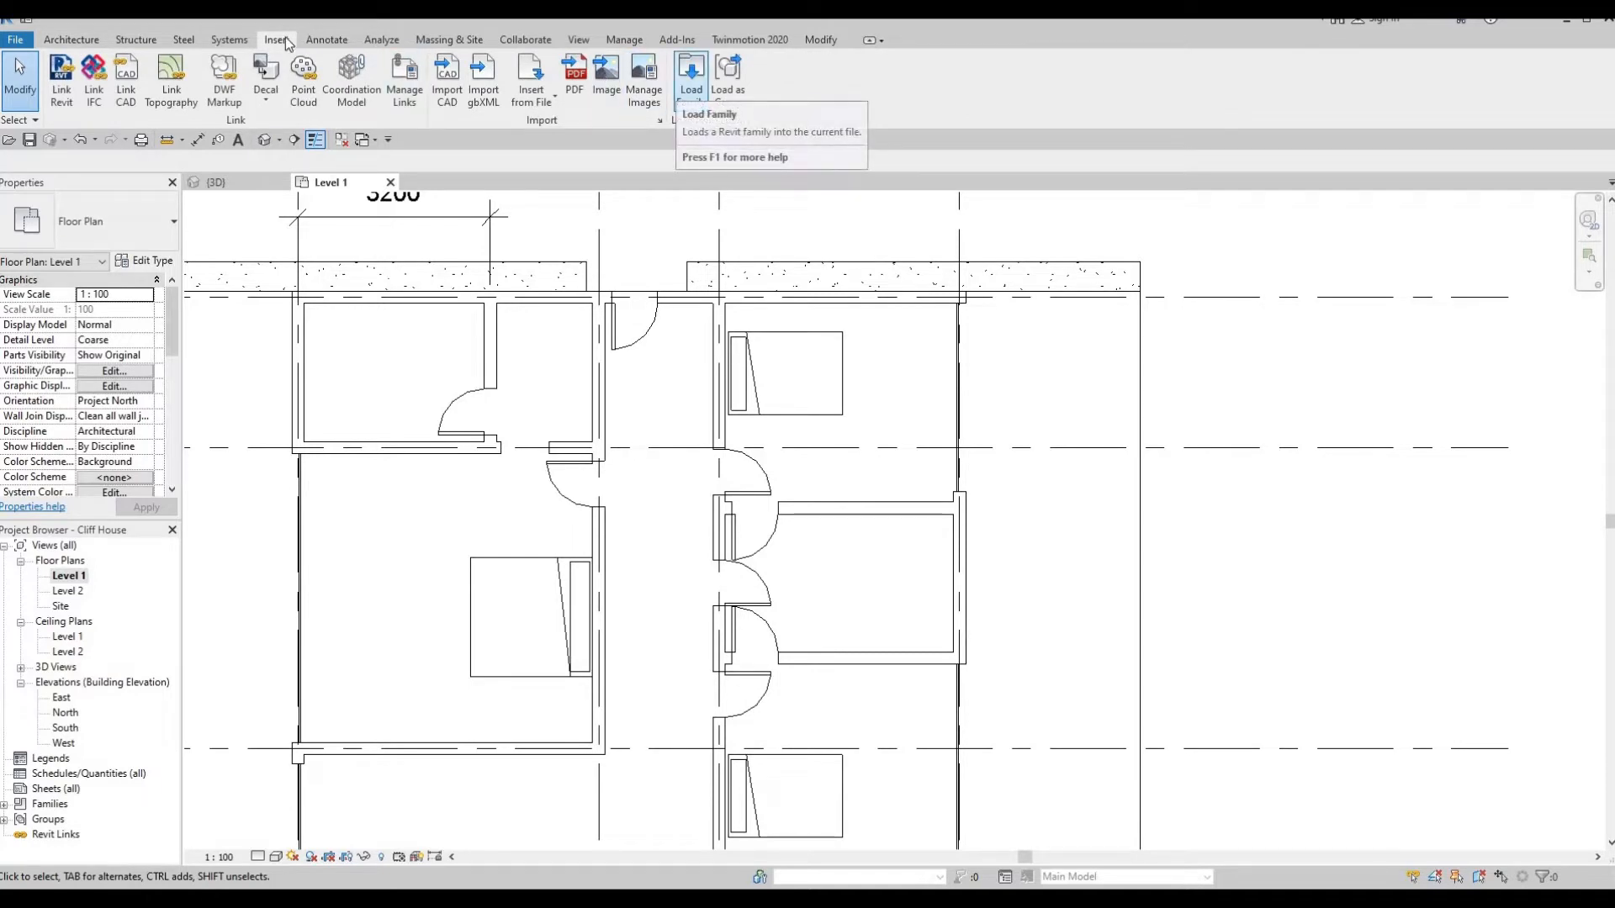
click(684, 101)
click(687, 101)
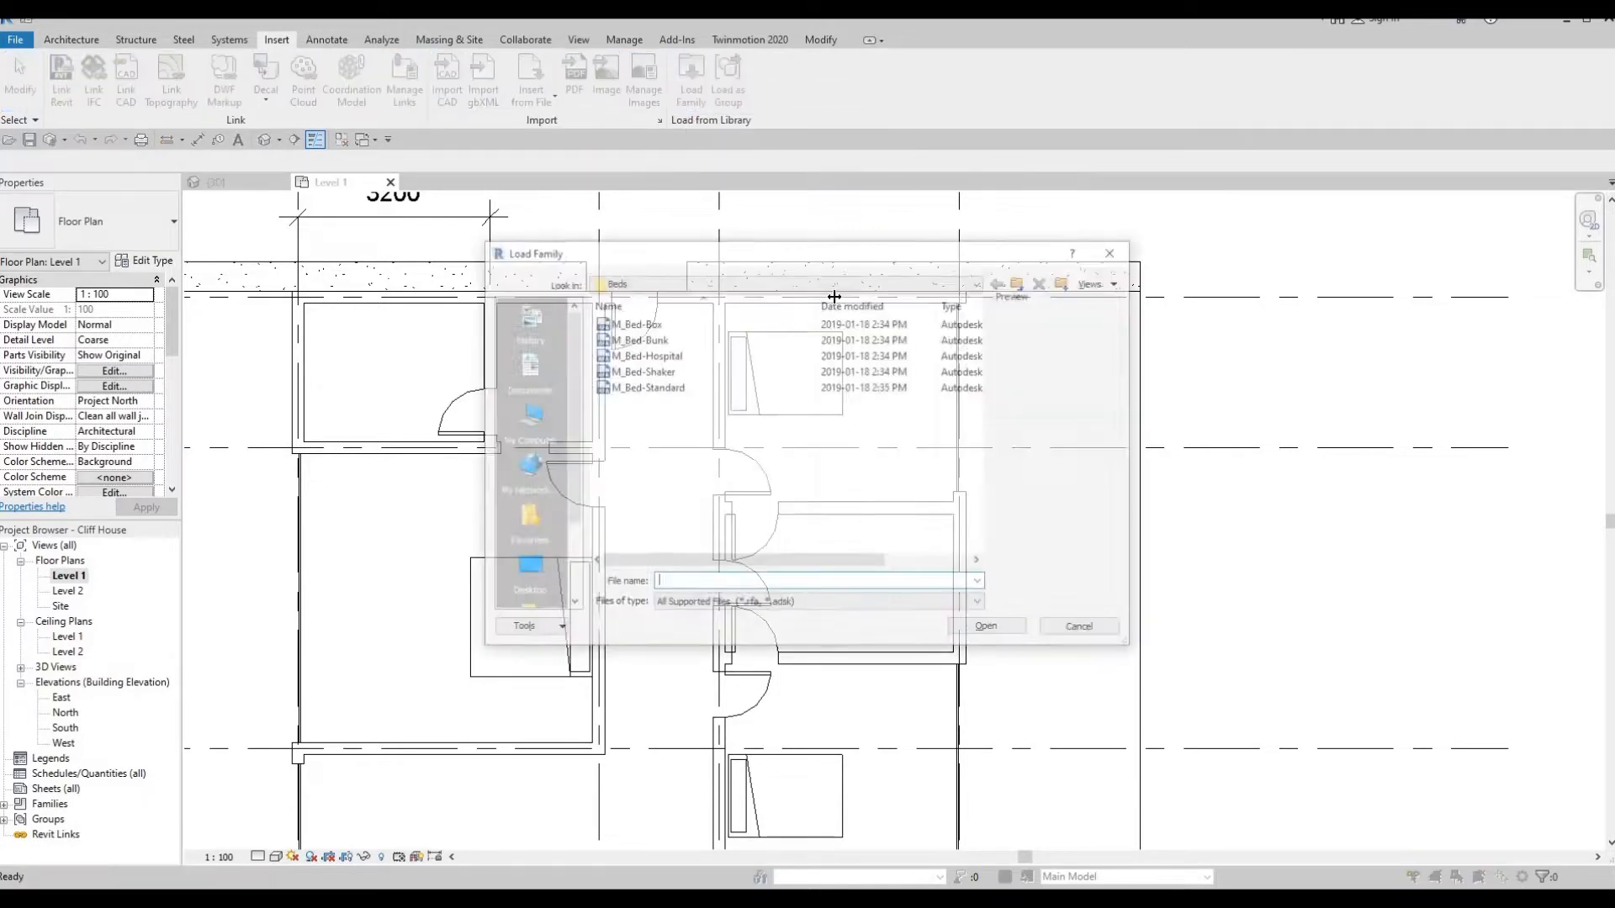
click(970, 283)
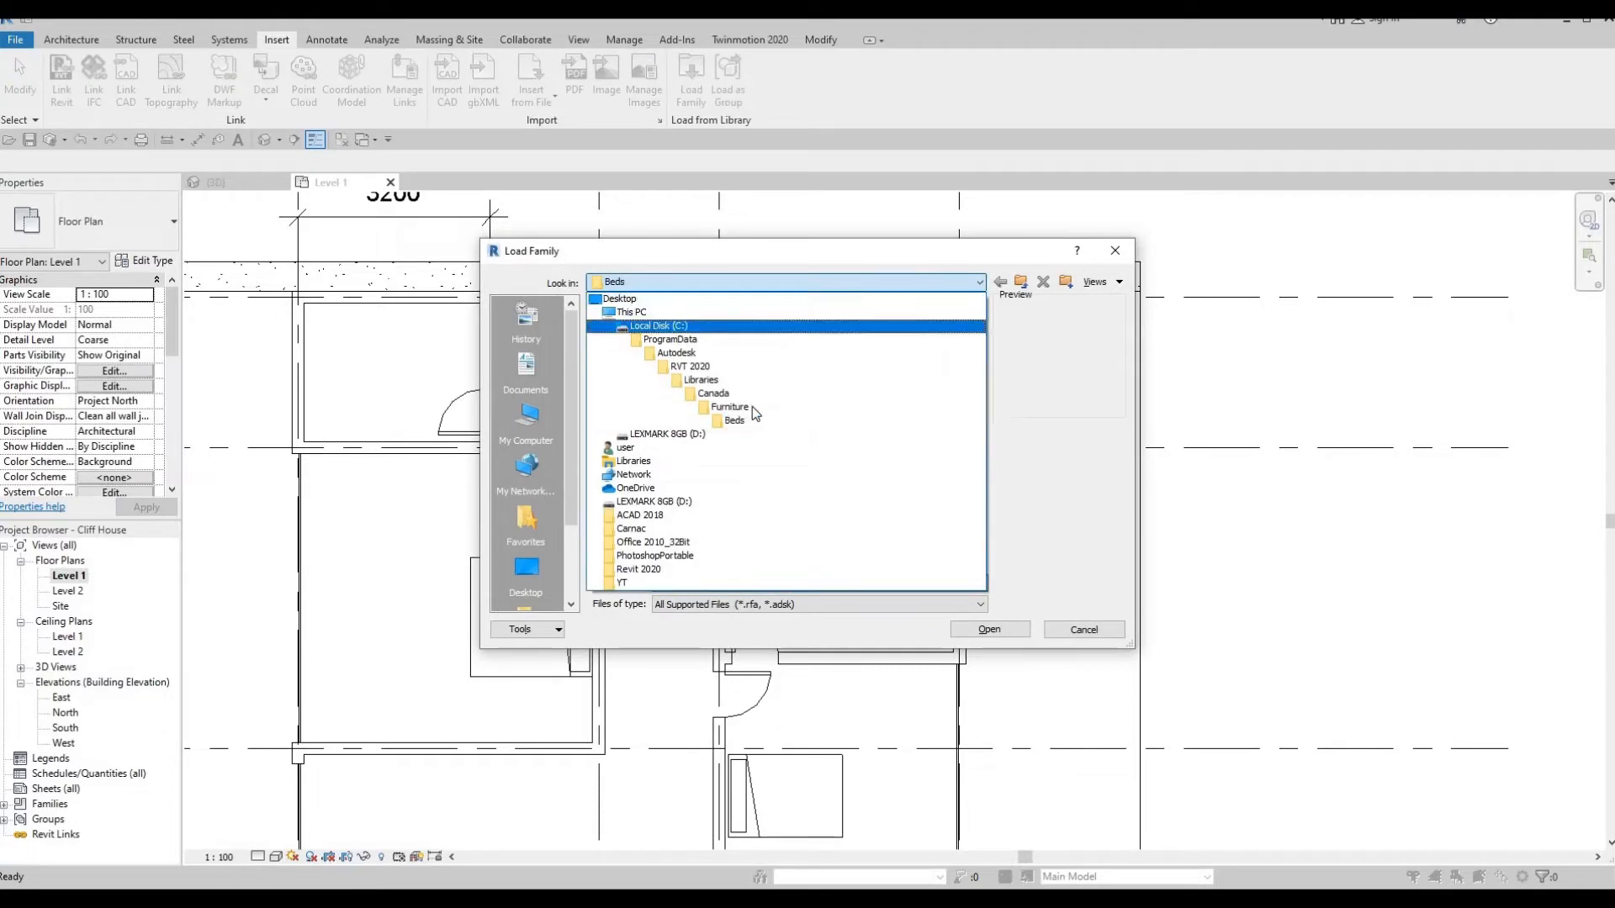
click(761, 405)
click(974, 282)
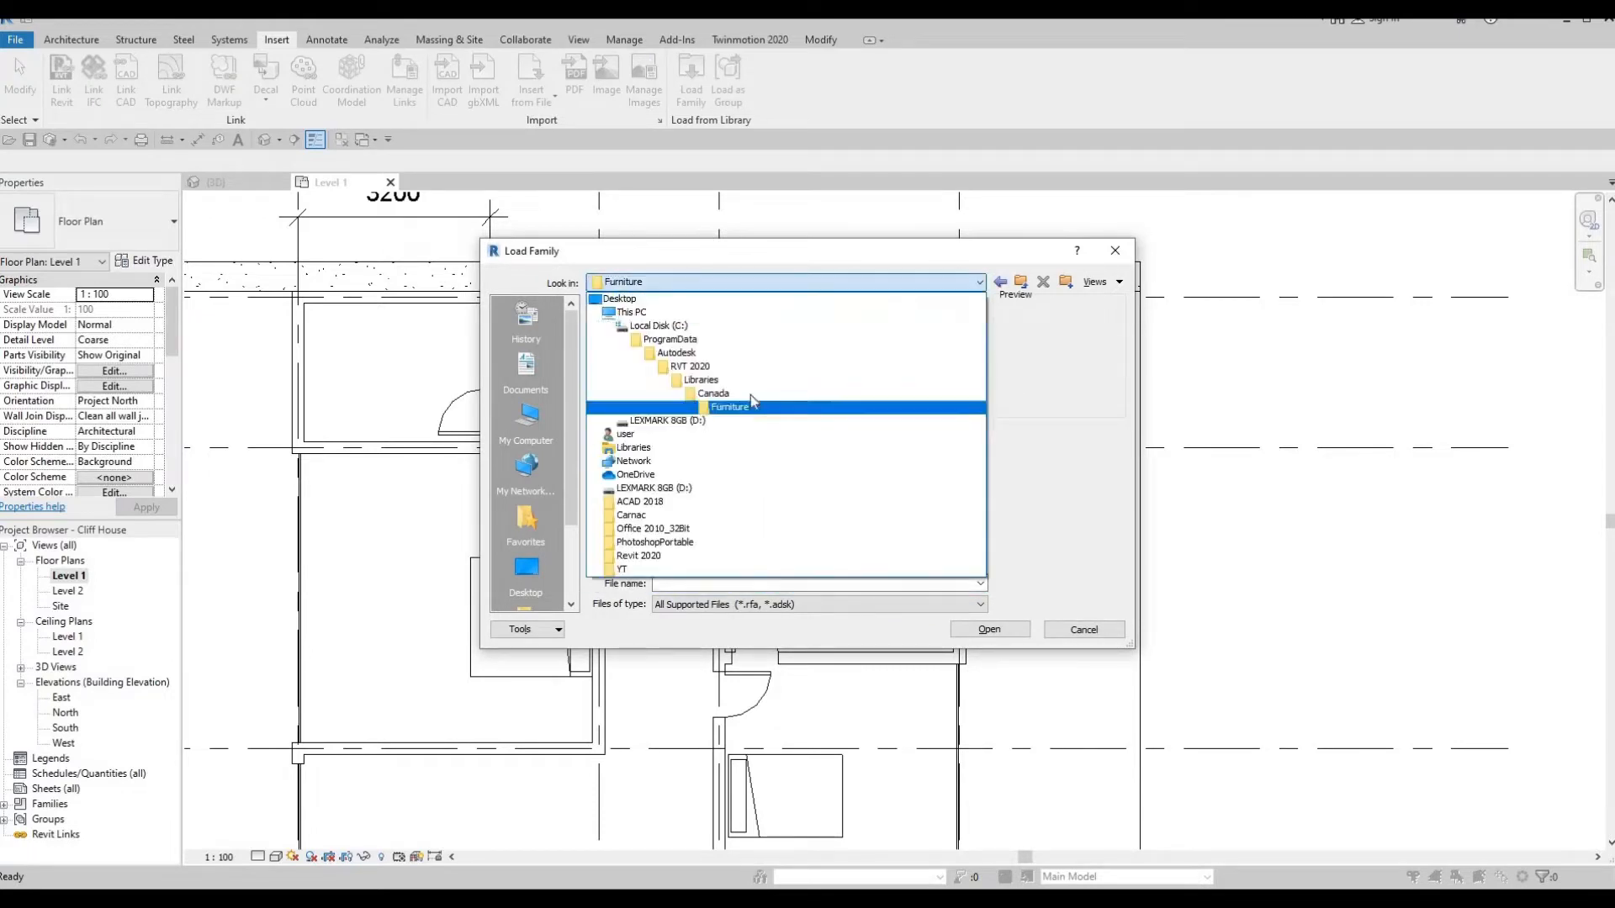
click(615, 345)
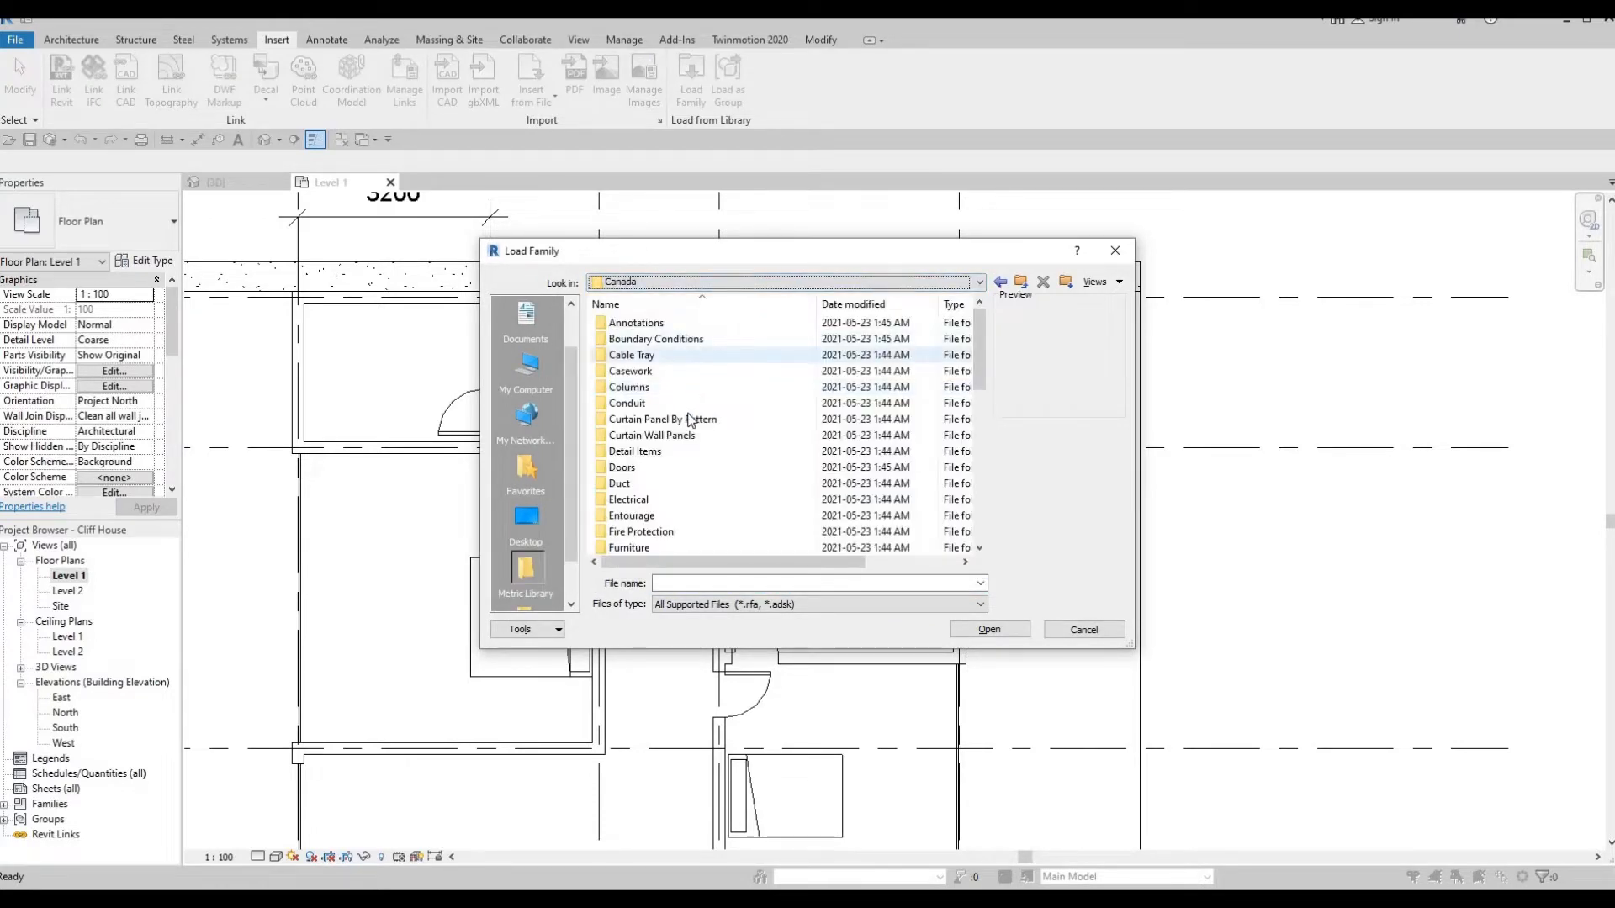
Browse through the Plumbing, Architectural and Fixtures folders to the Bathtubs families
scroll(677, 437, down, 4)
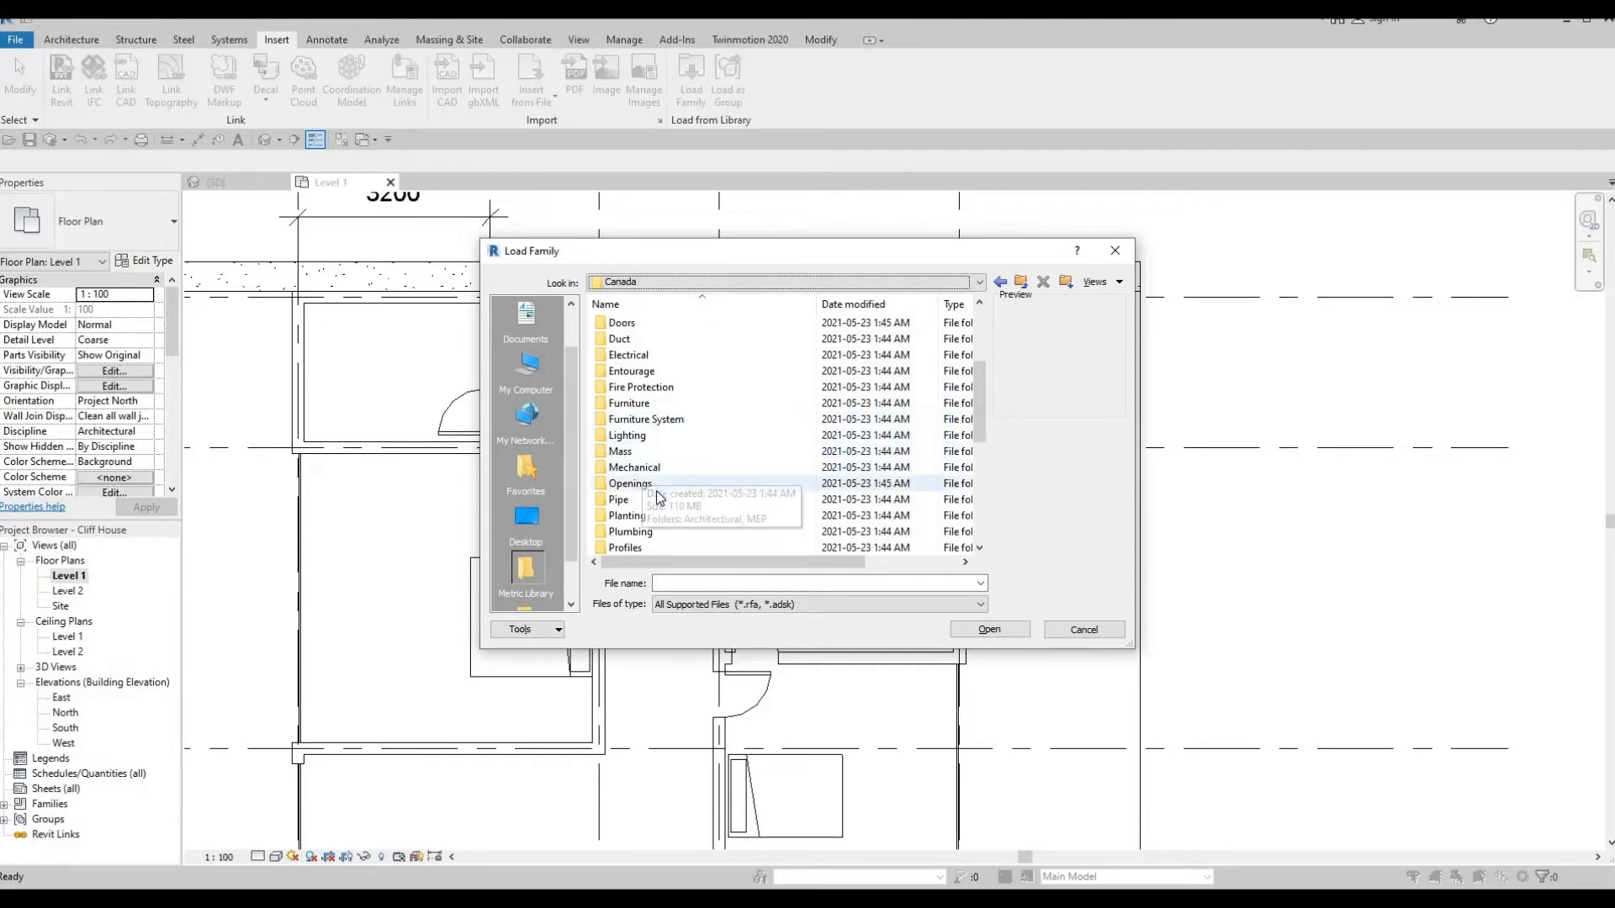
scroll(646, 487, down, 1)
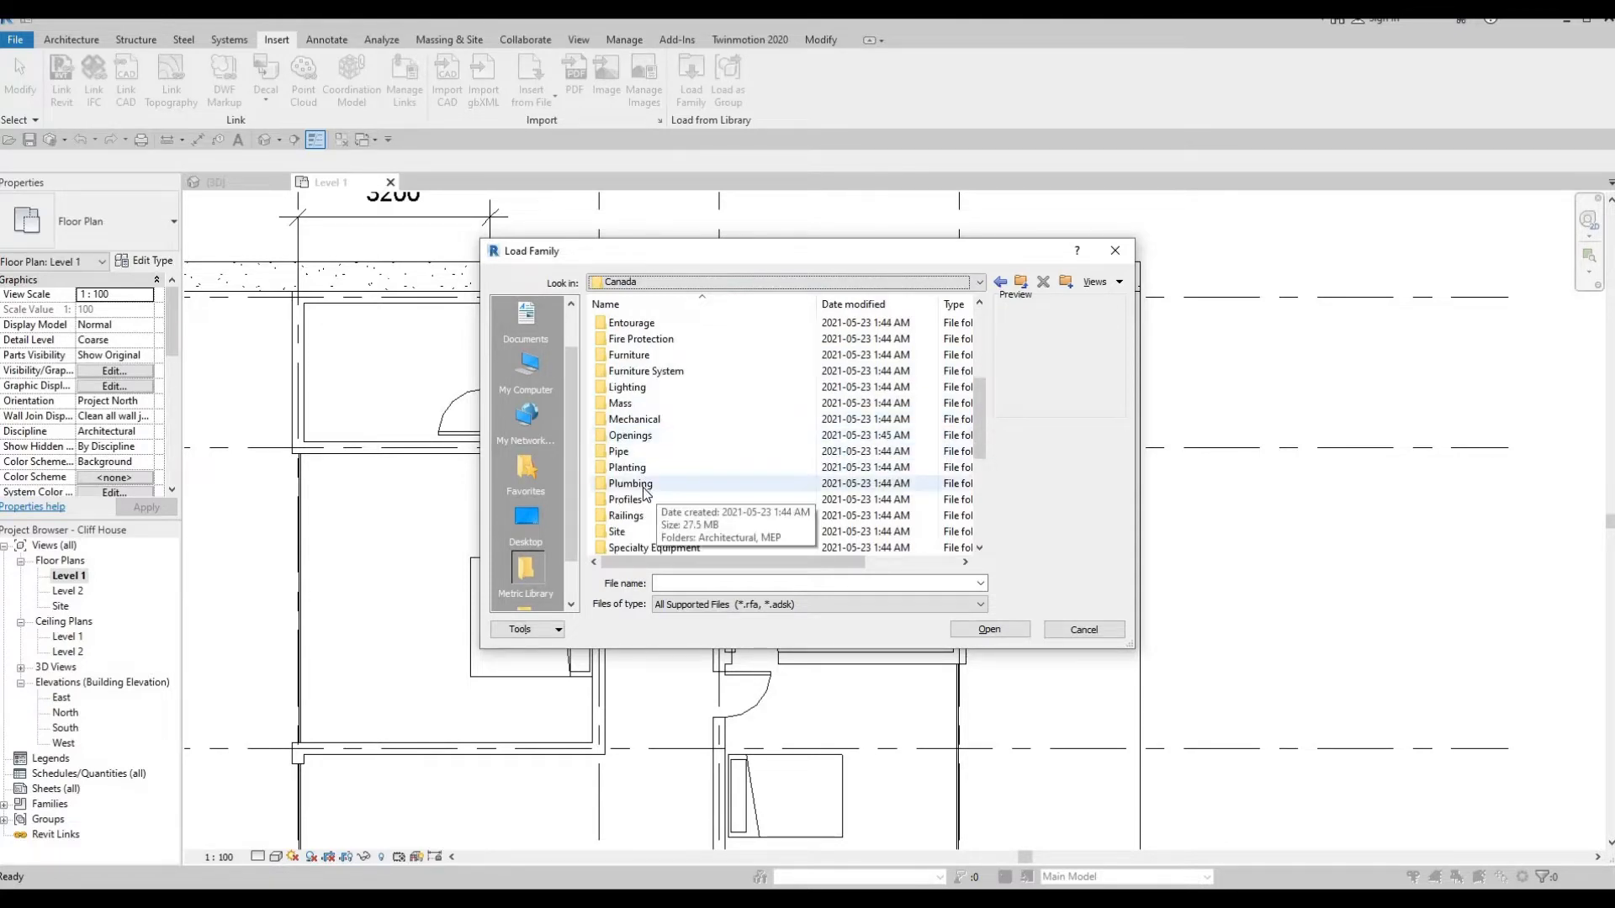
double_click(633, 484)
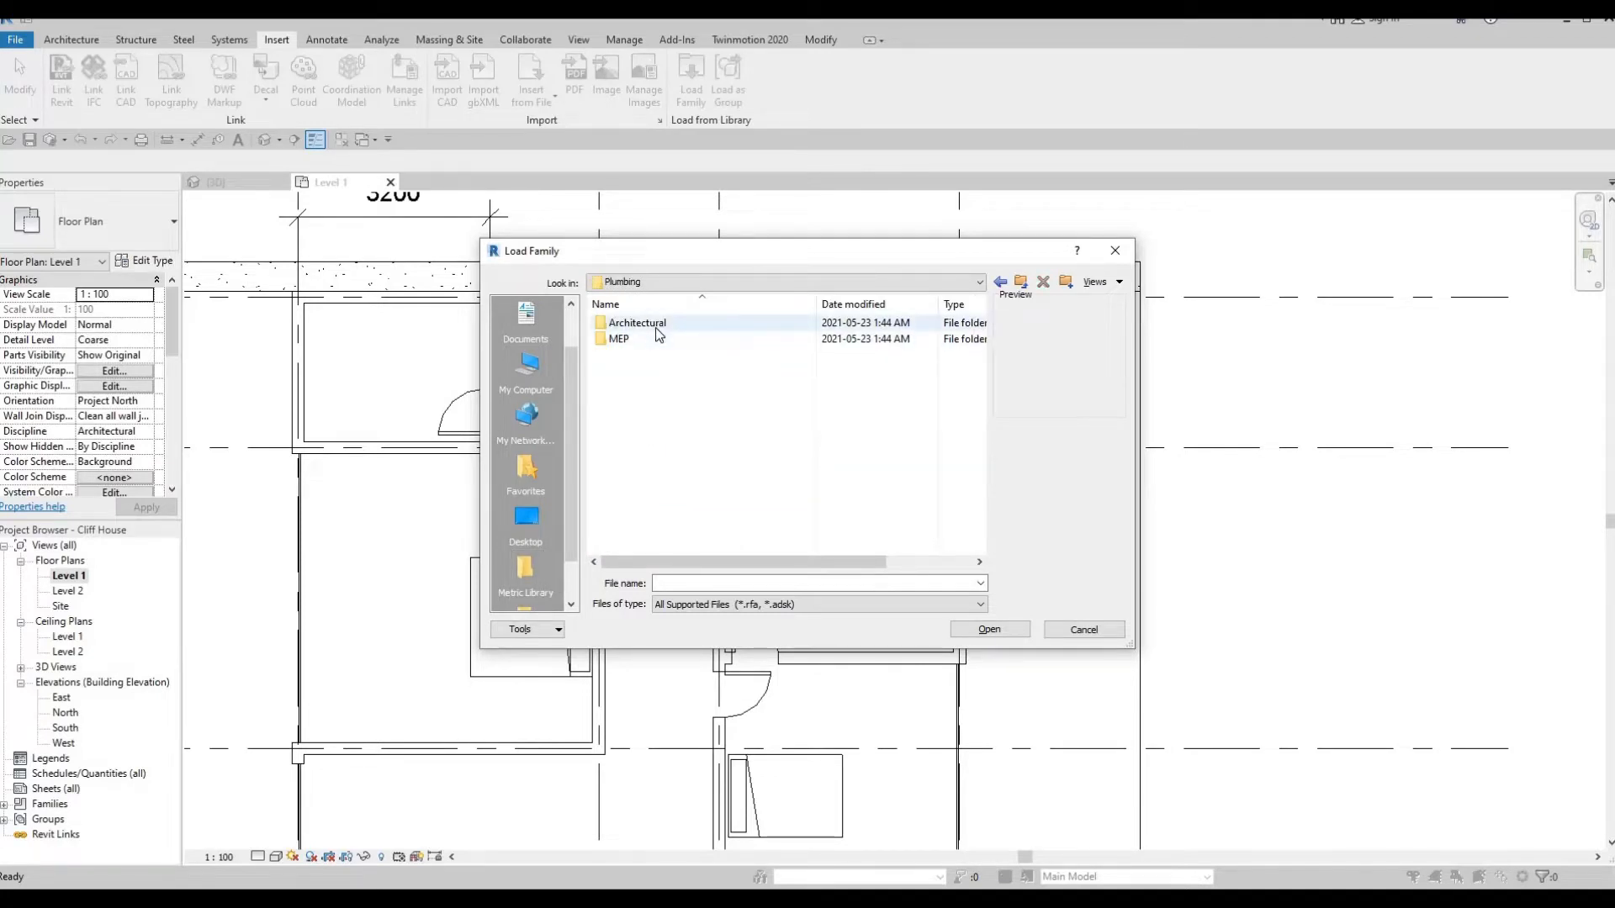
double_click(646, 326)
double_click(629, 340)
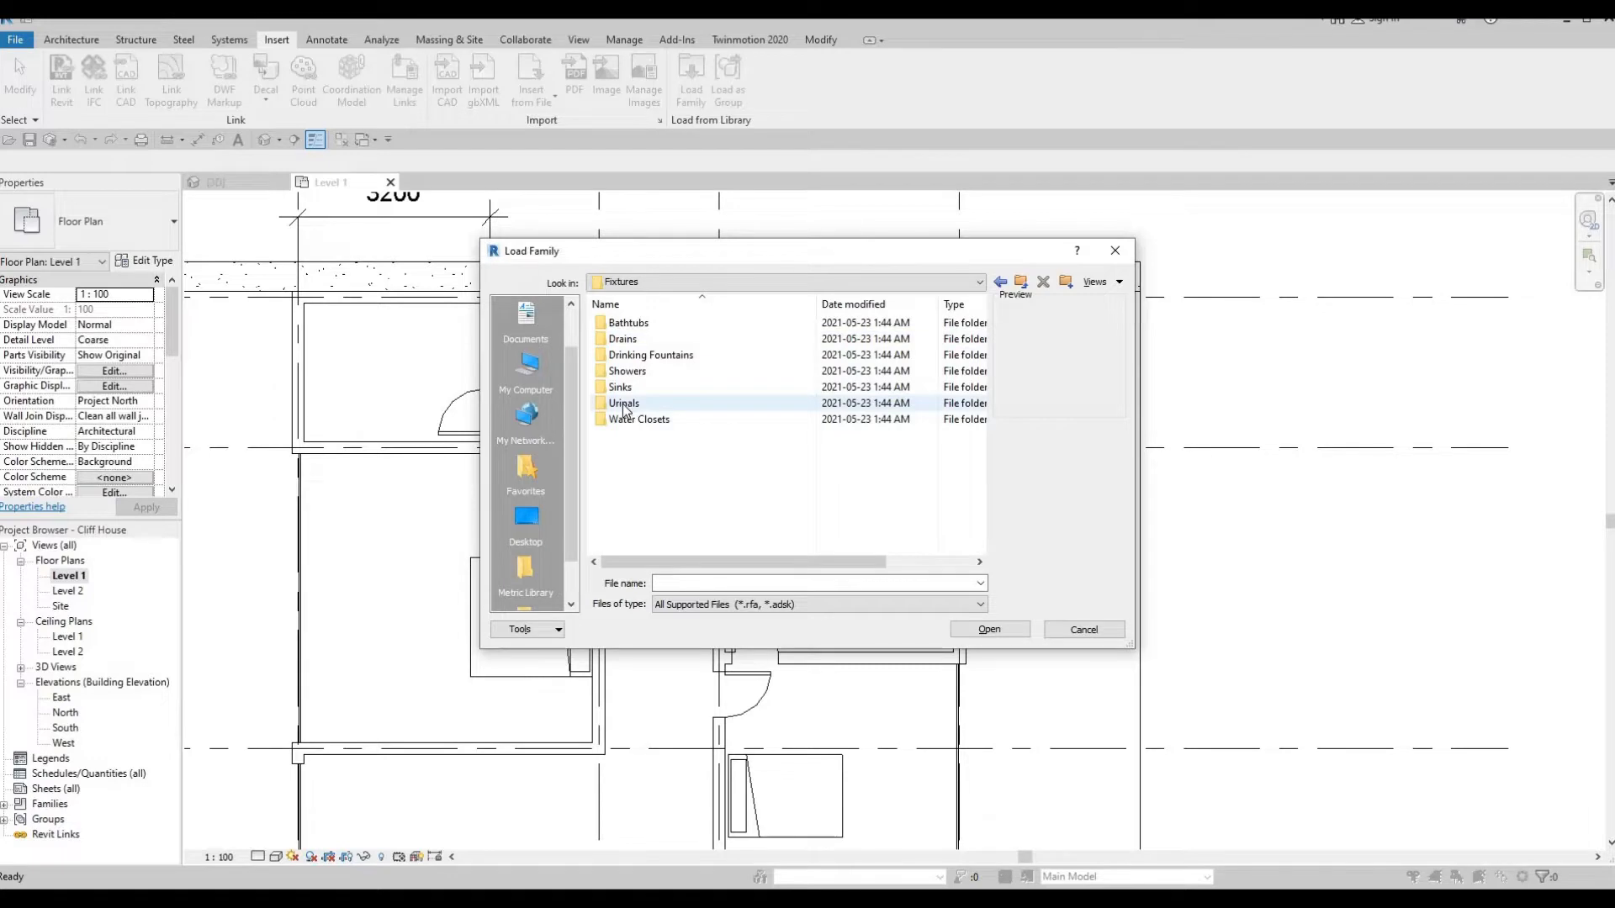
click(624, 407)
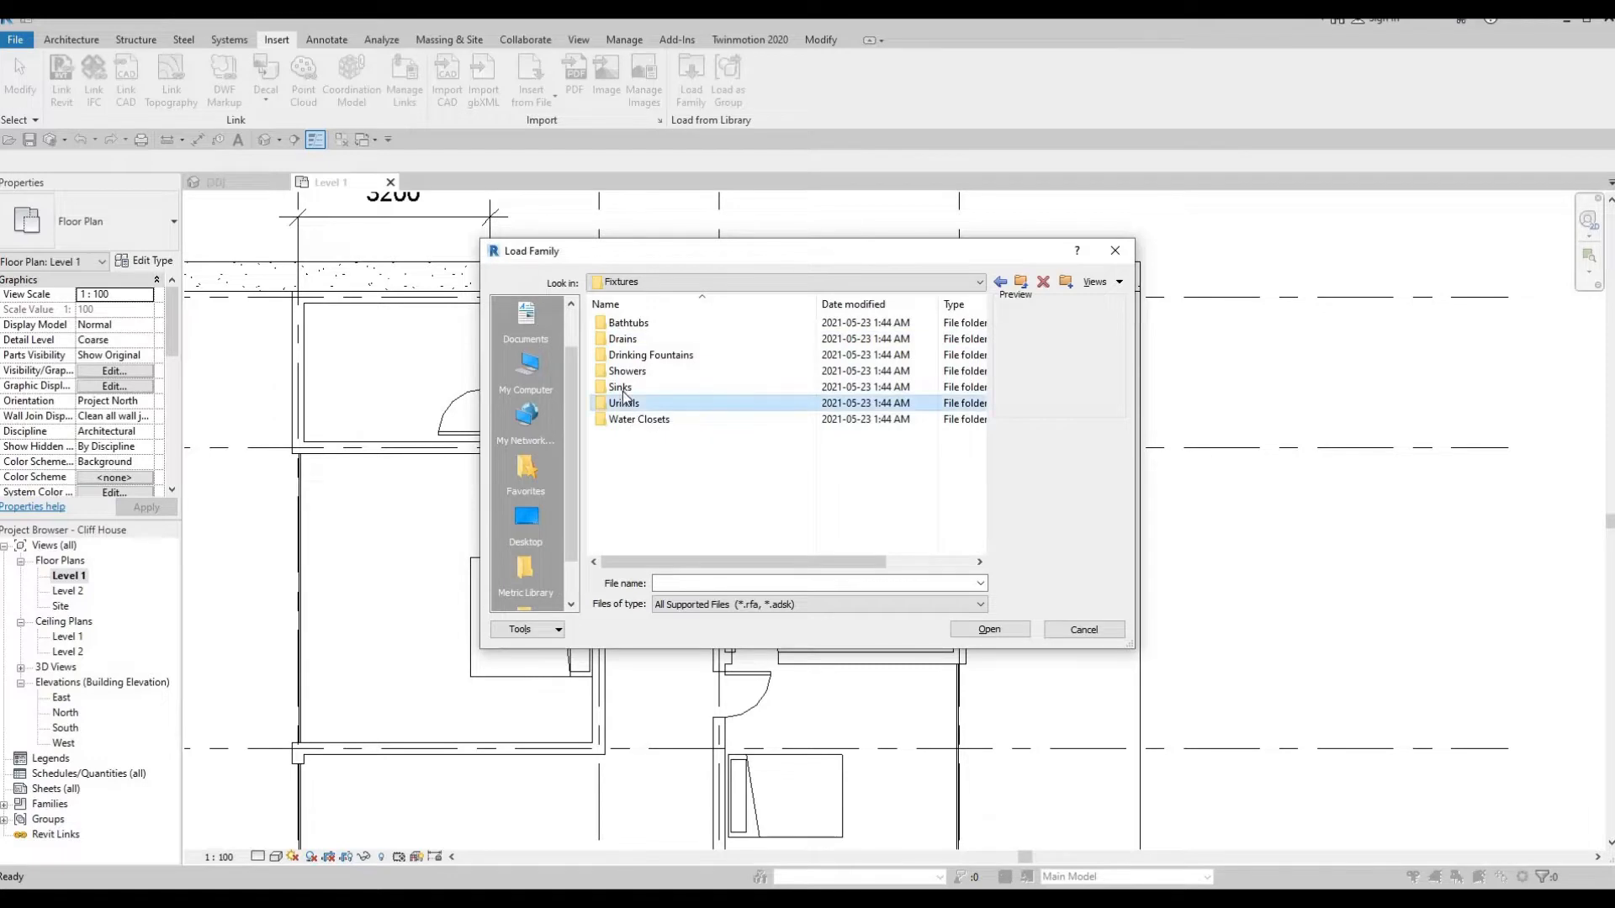
double_click(646, 339)
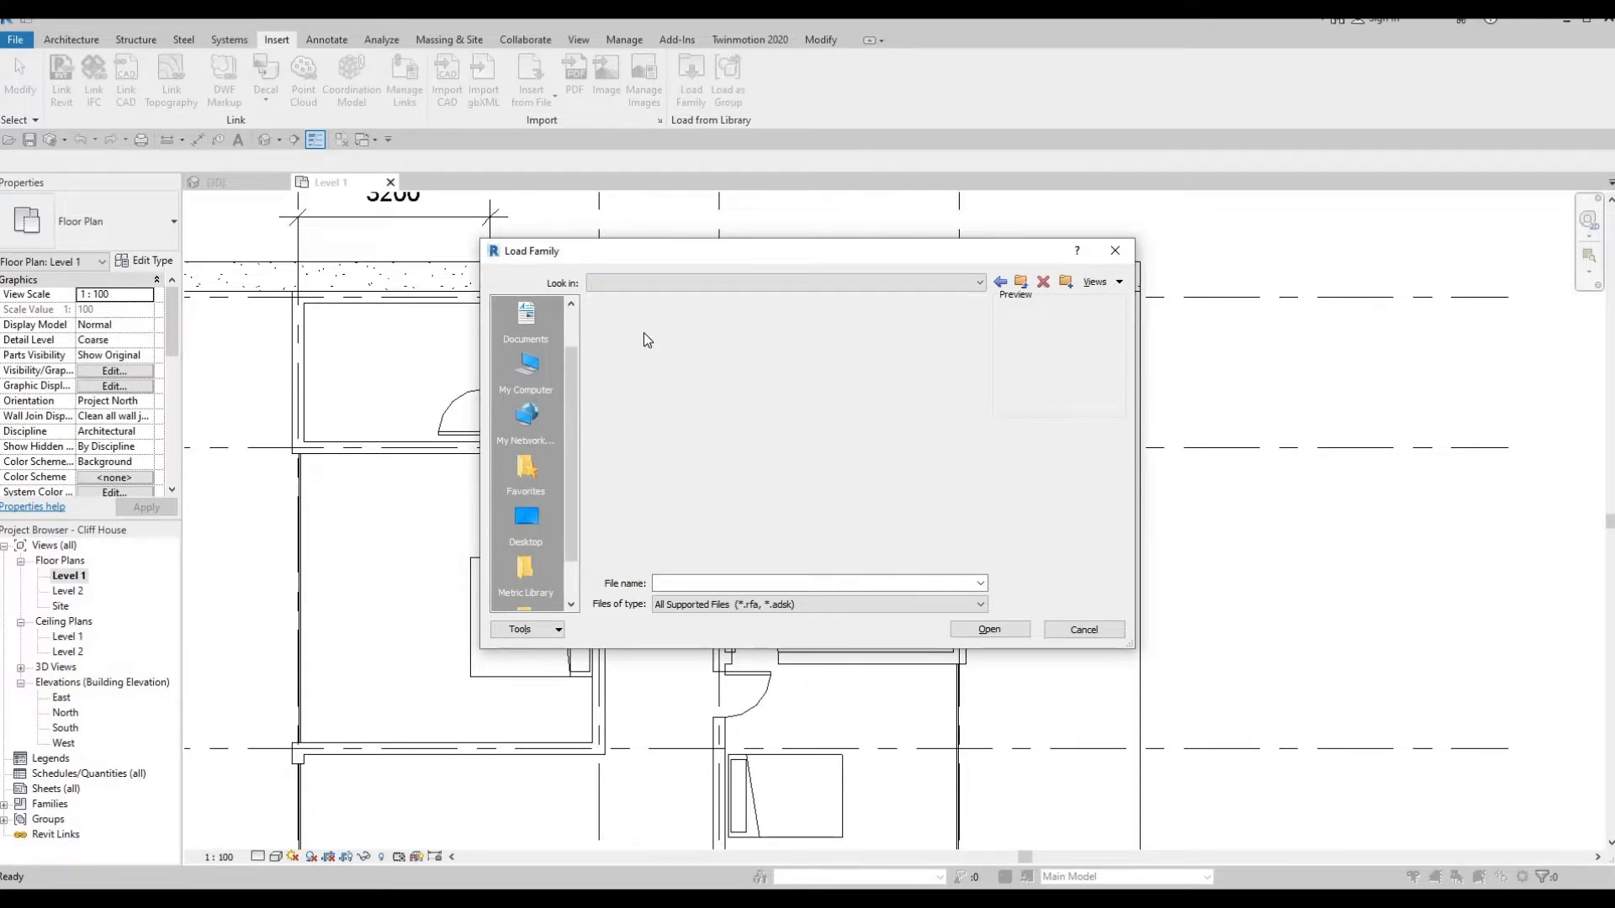
Load the M_Tub-Rectangular-2D family into the project
click(647, 324)
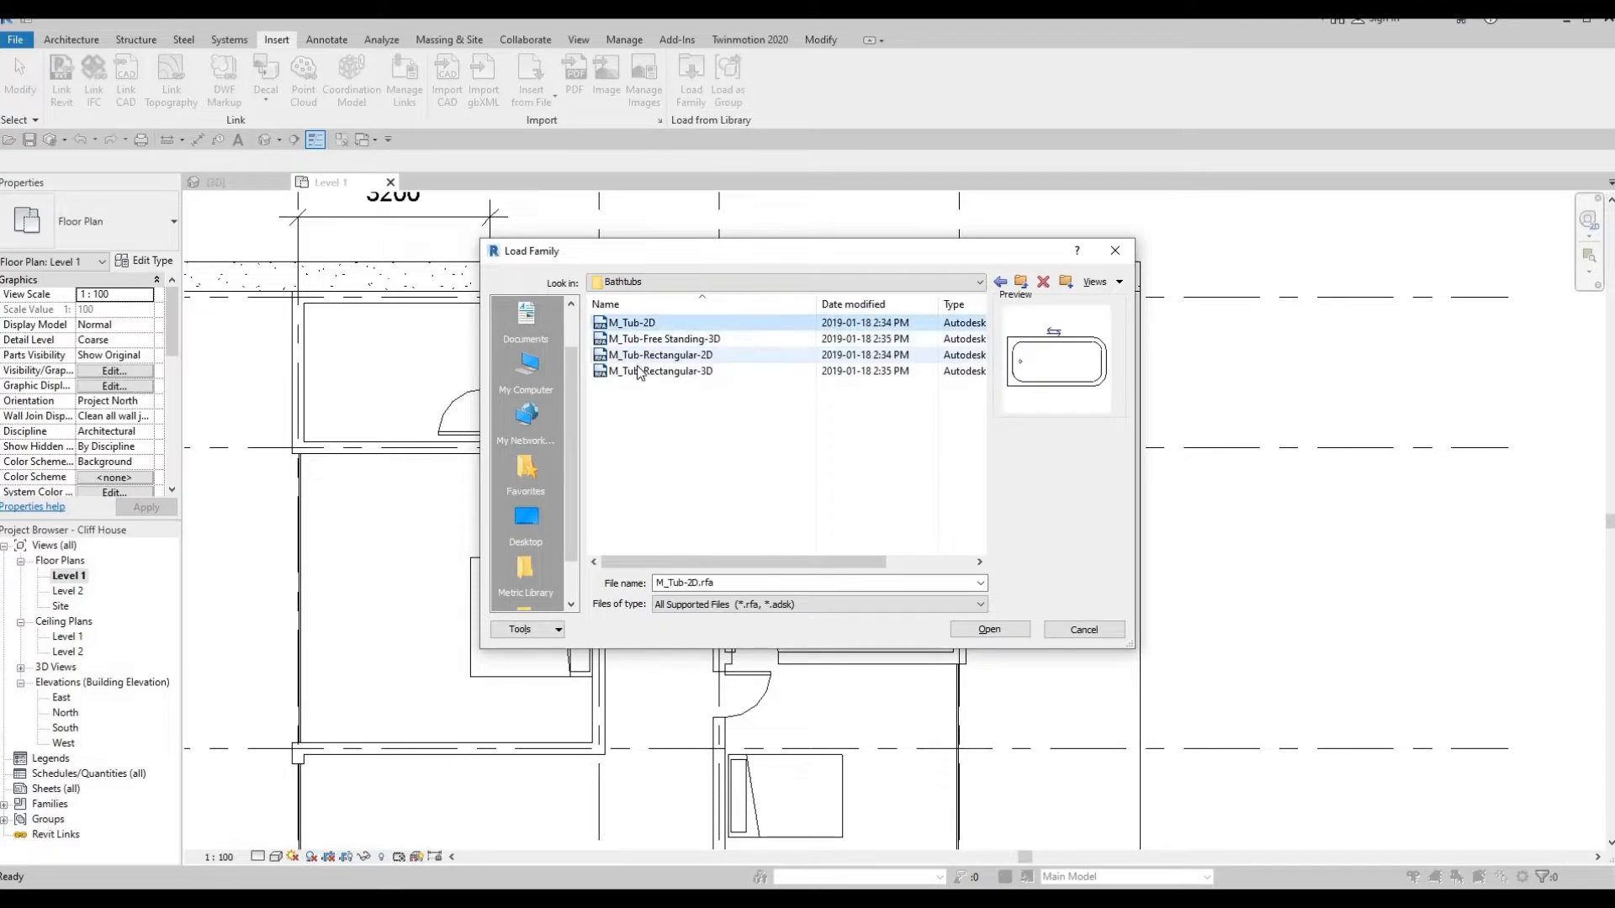
click(640, 355)
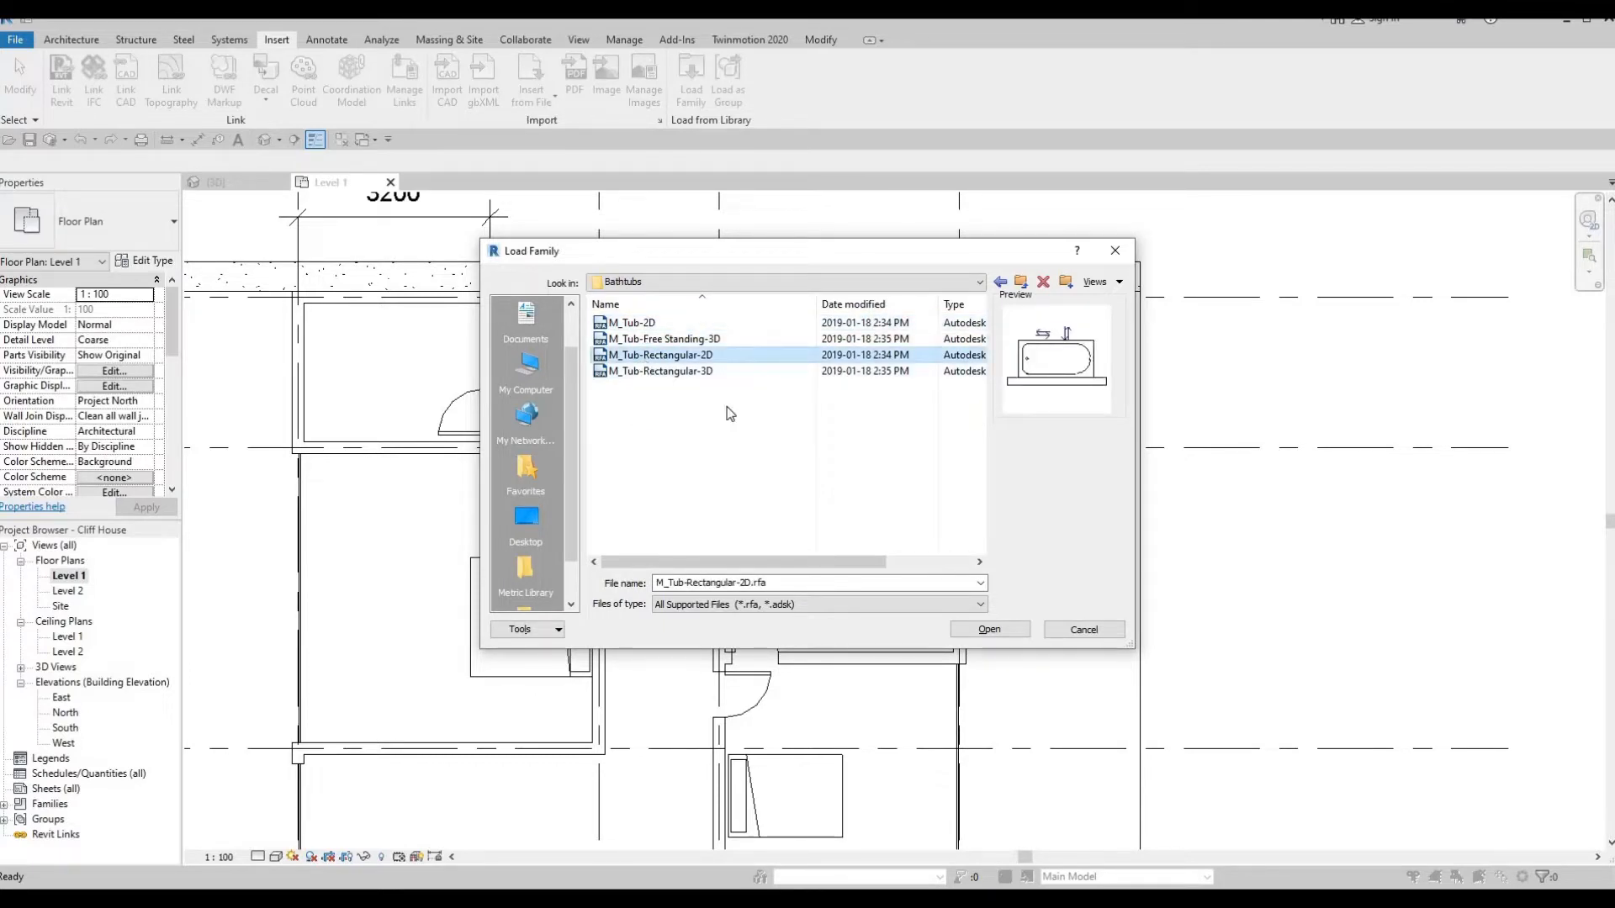
click(989, 630)
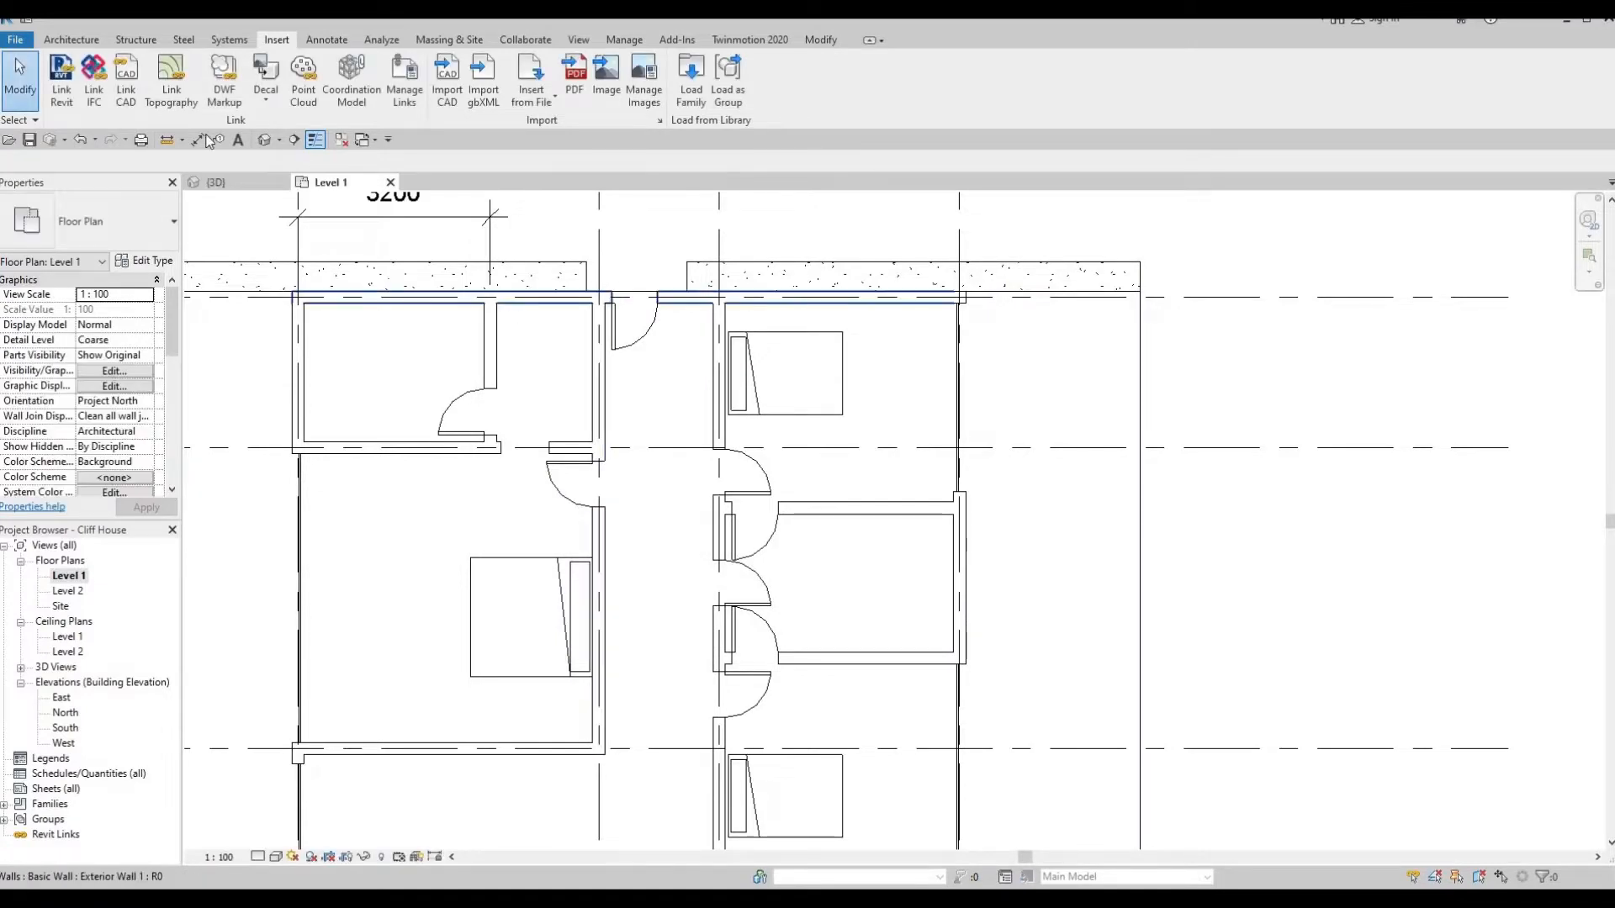
Place an M_Tub-Rectangular-2D tub against the outer side wall of each bathroom, centred about 900 mm from the upper wall
click(72, 39)
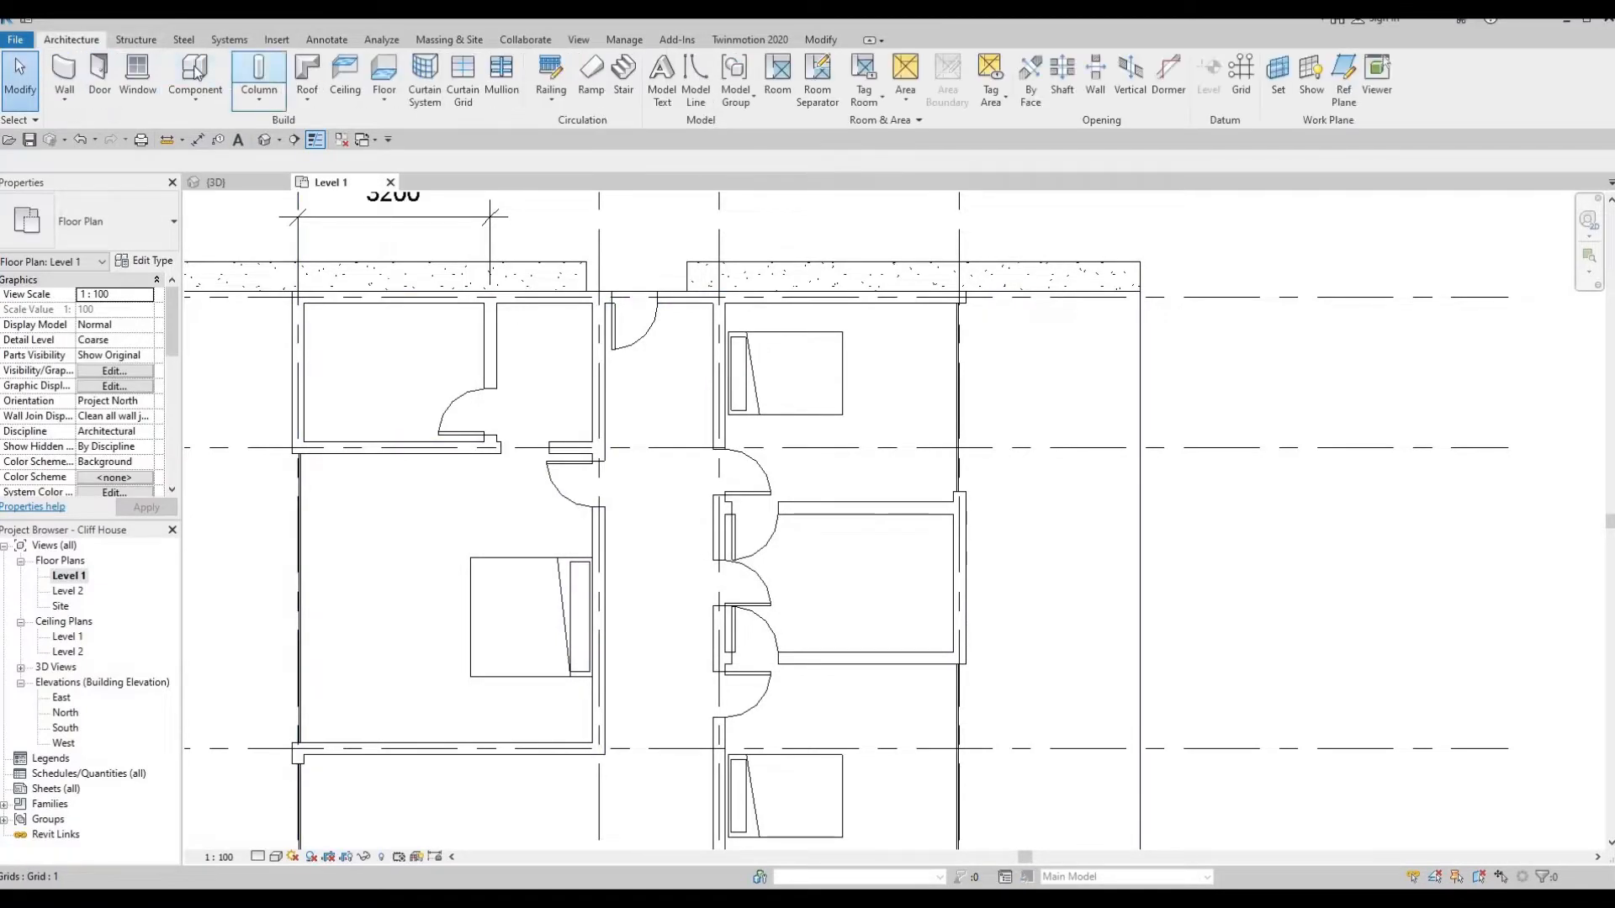
click(197, 76)
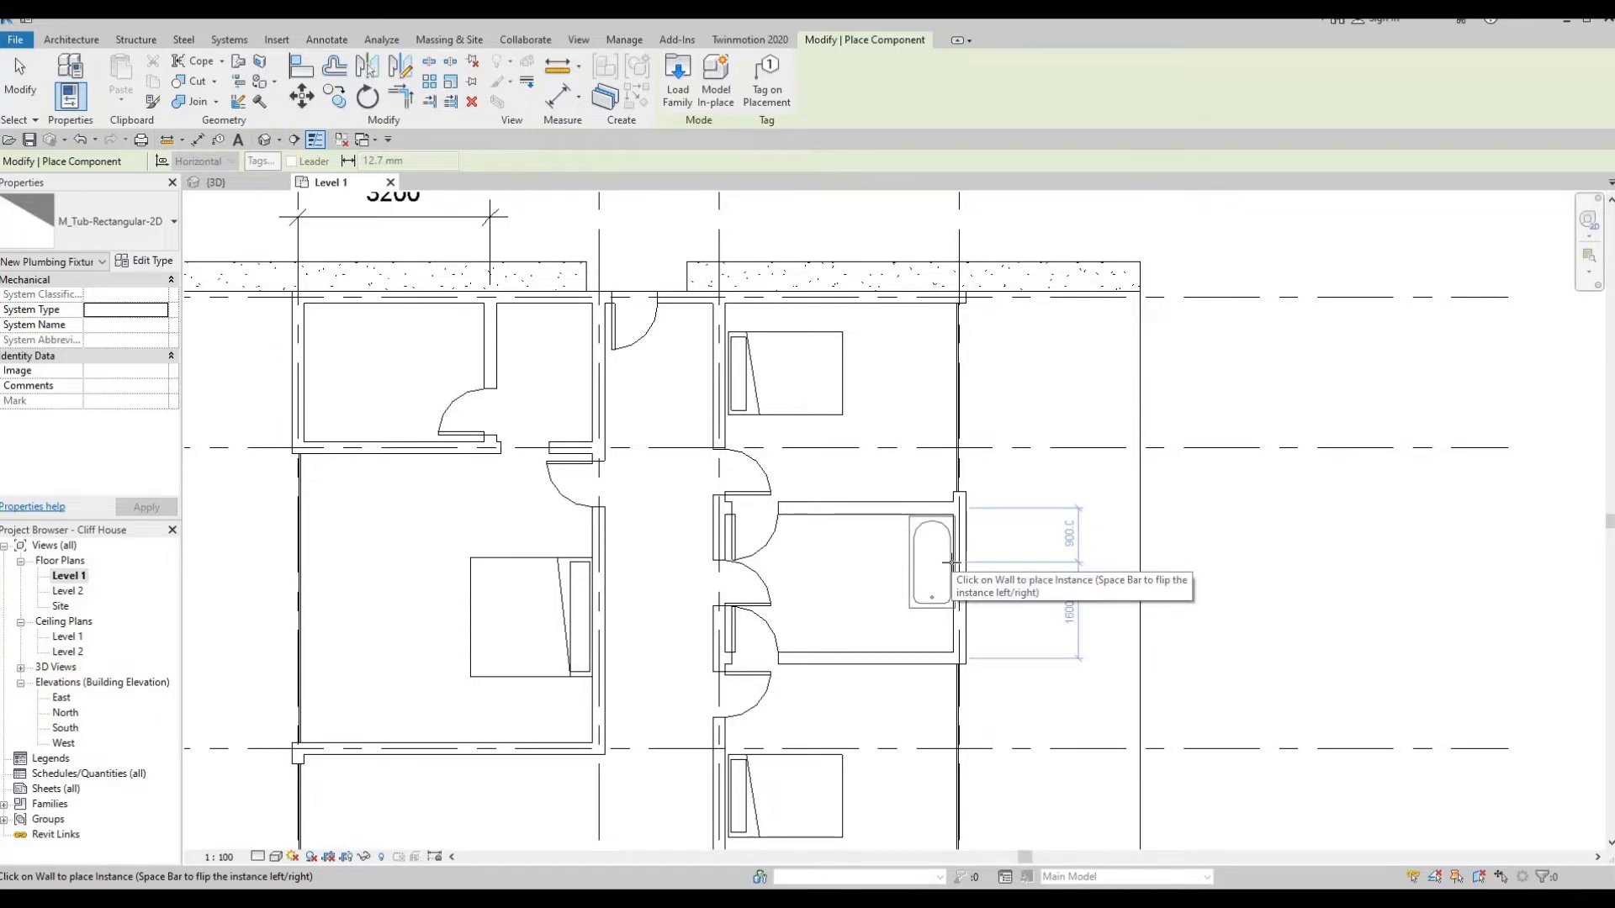
click(795, 533)
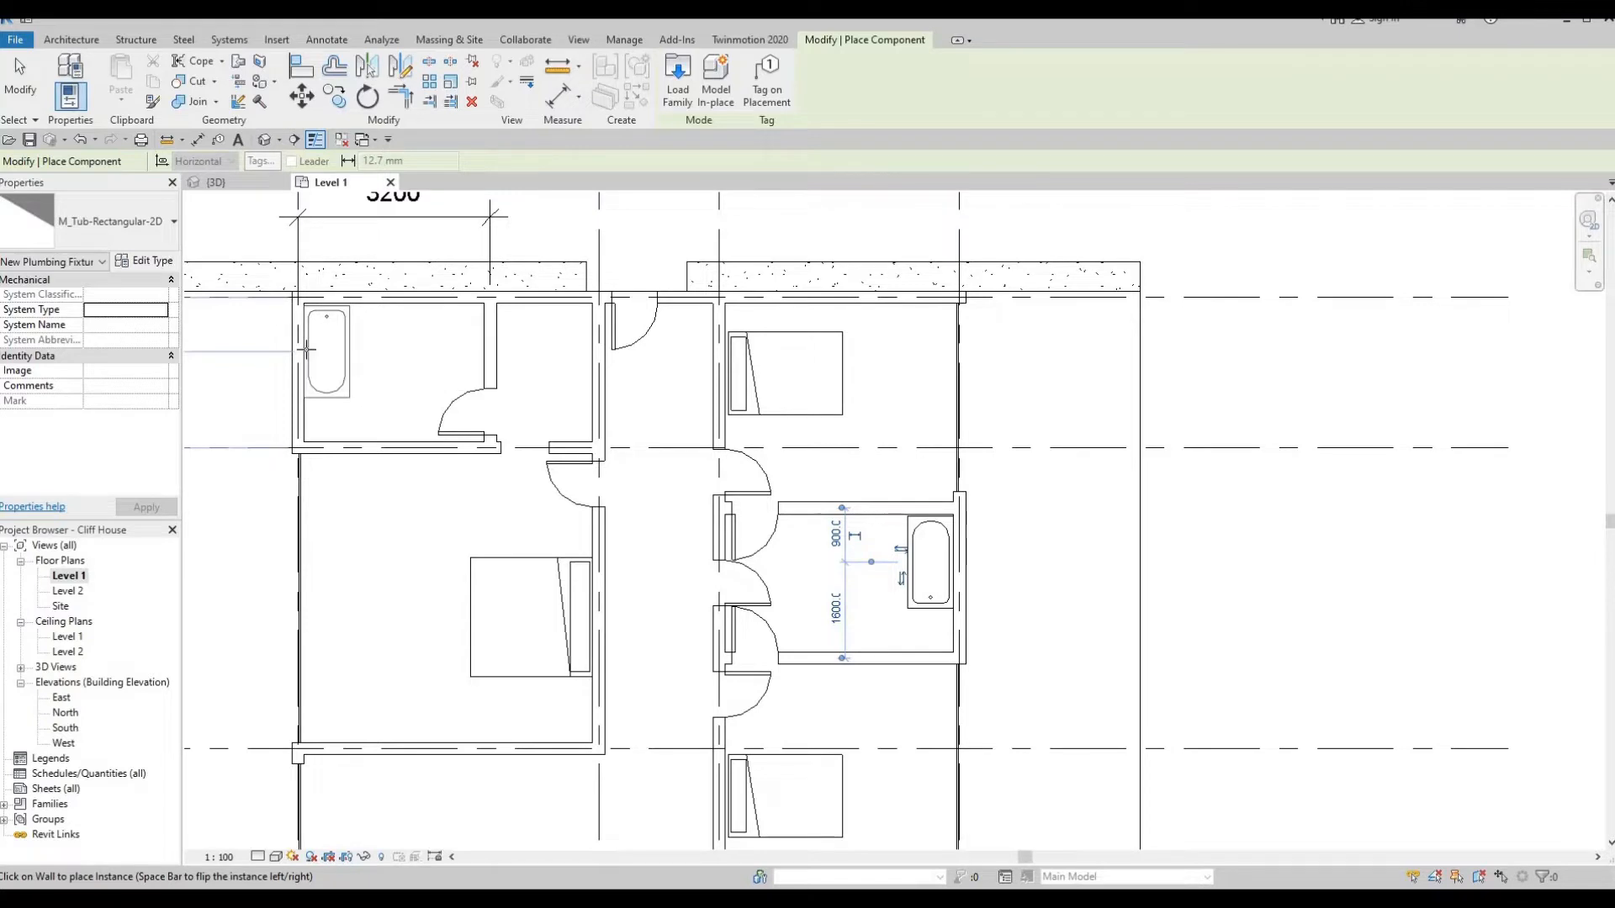
click(417, 346)
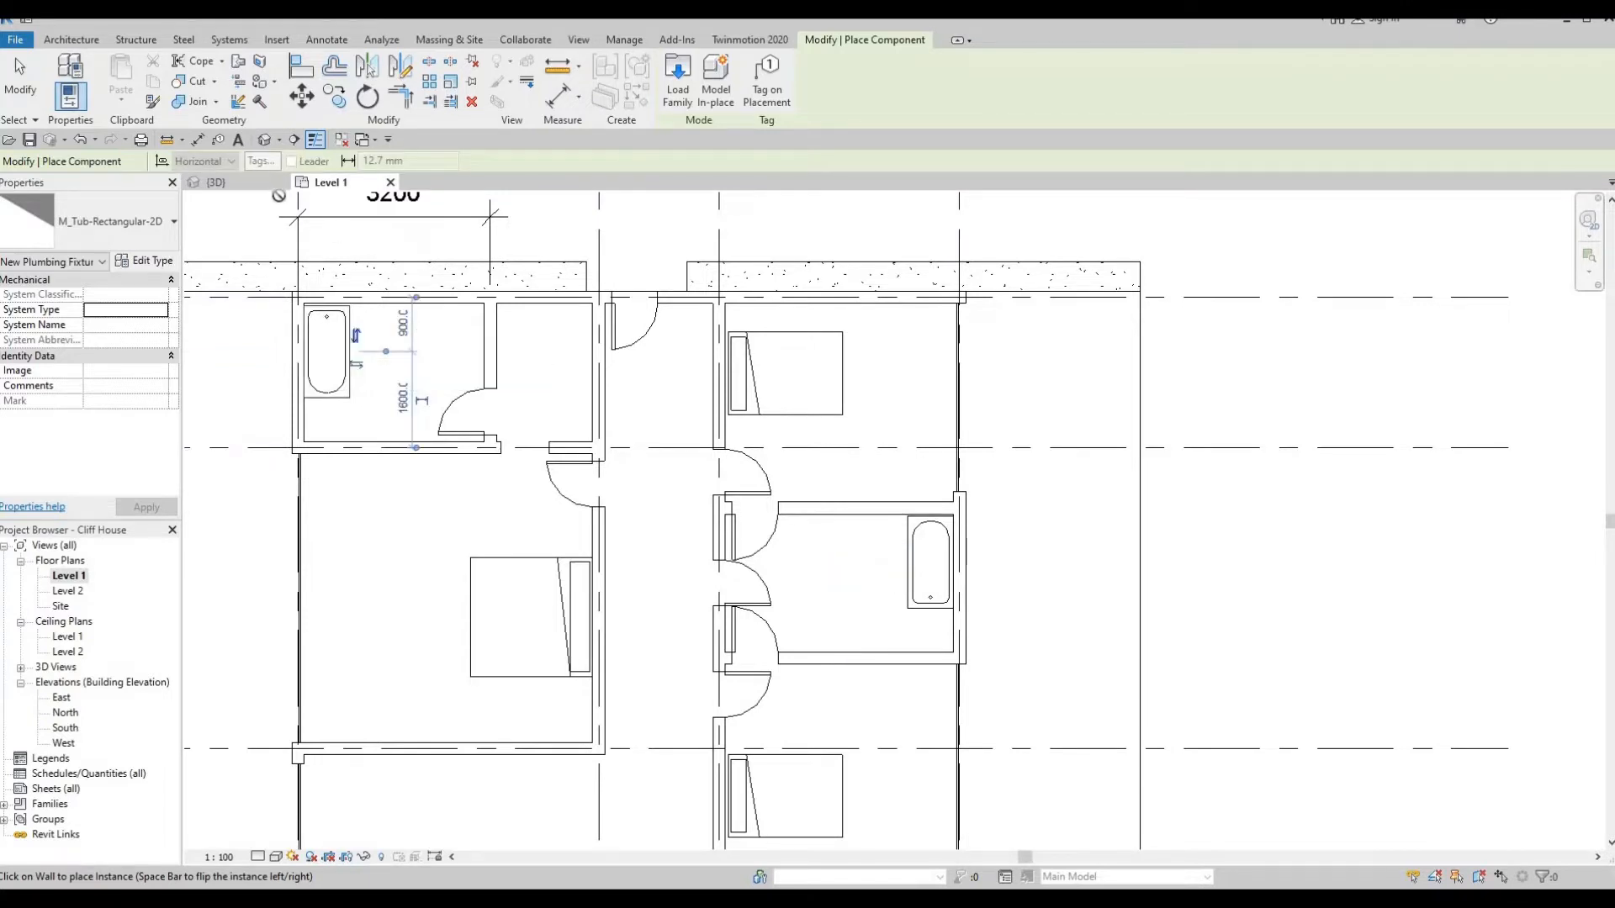
Start loading another family and browse from Bathtubs to the Sinks folder within the plumbing Fixtures
click(271, 42)
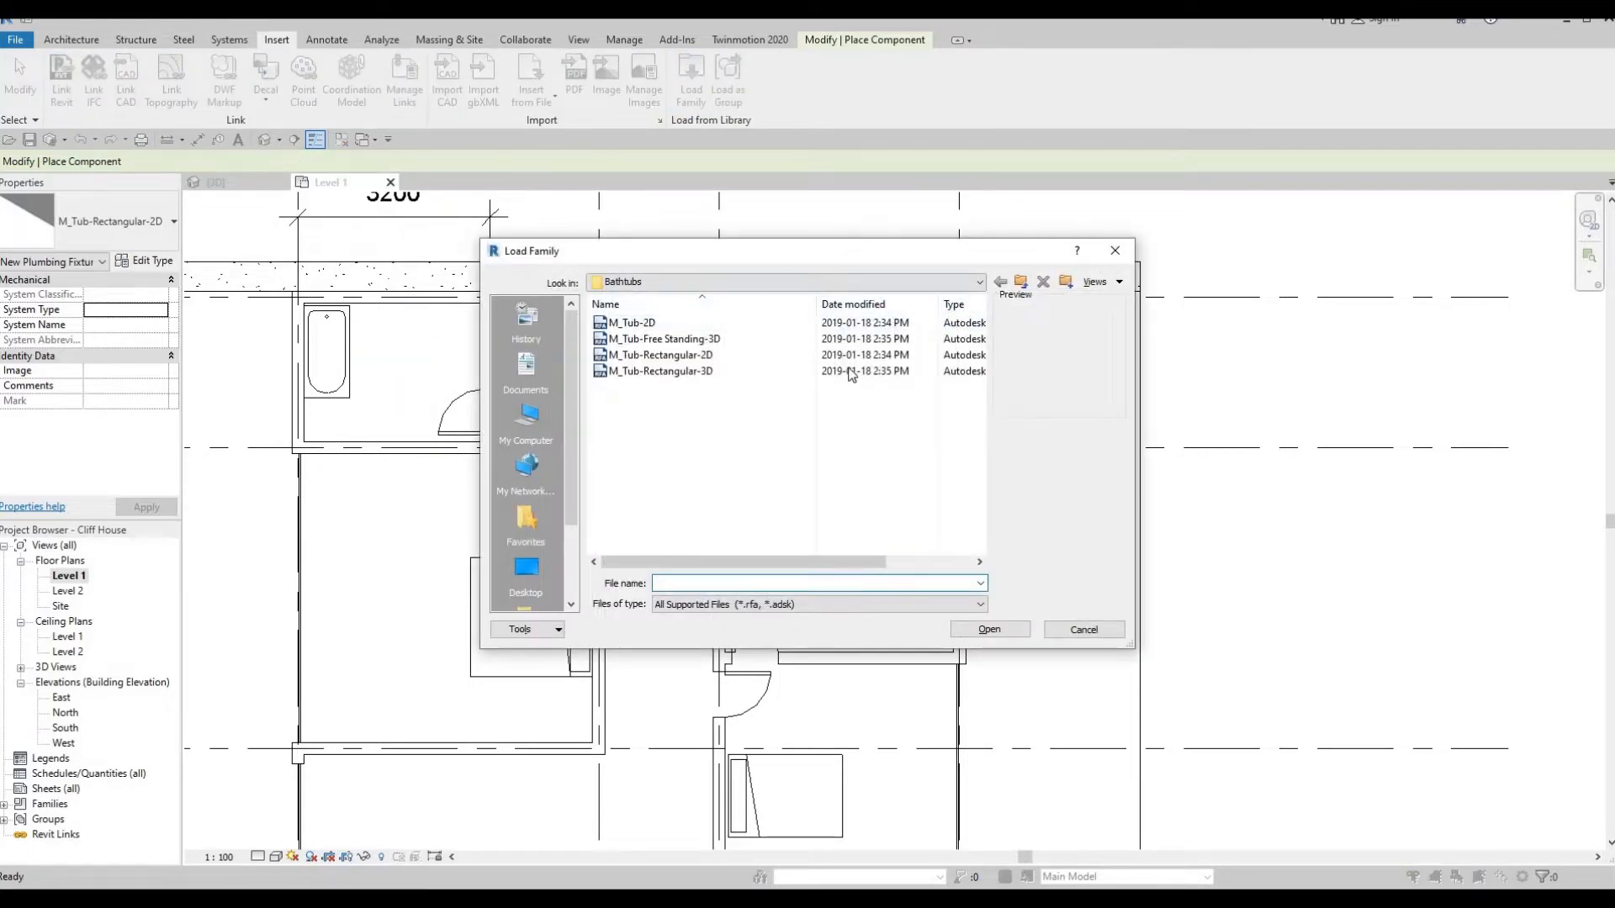
click(841, 281)
click(740, 425)
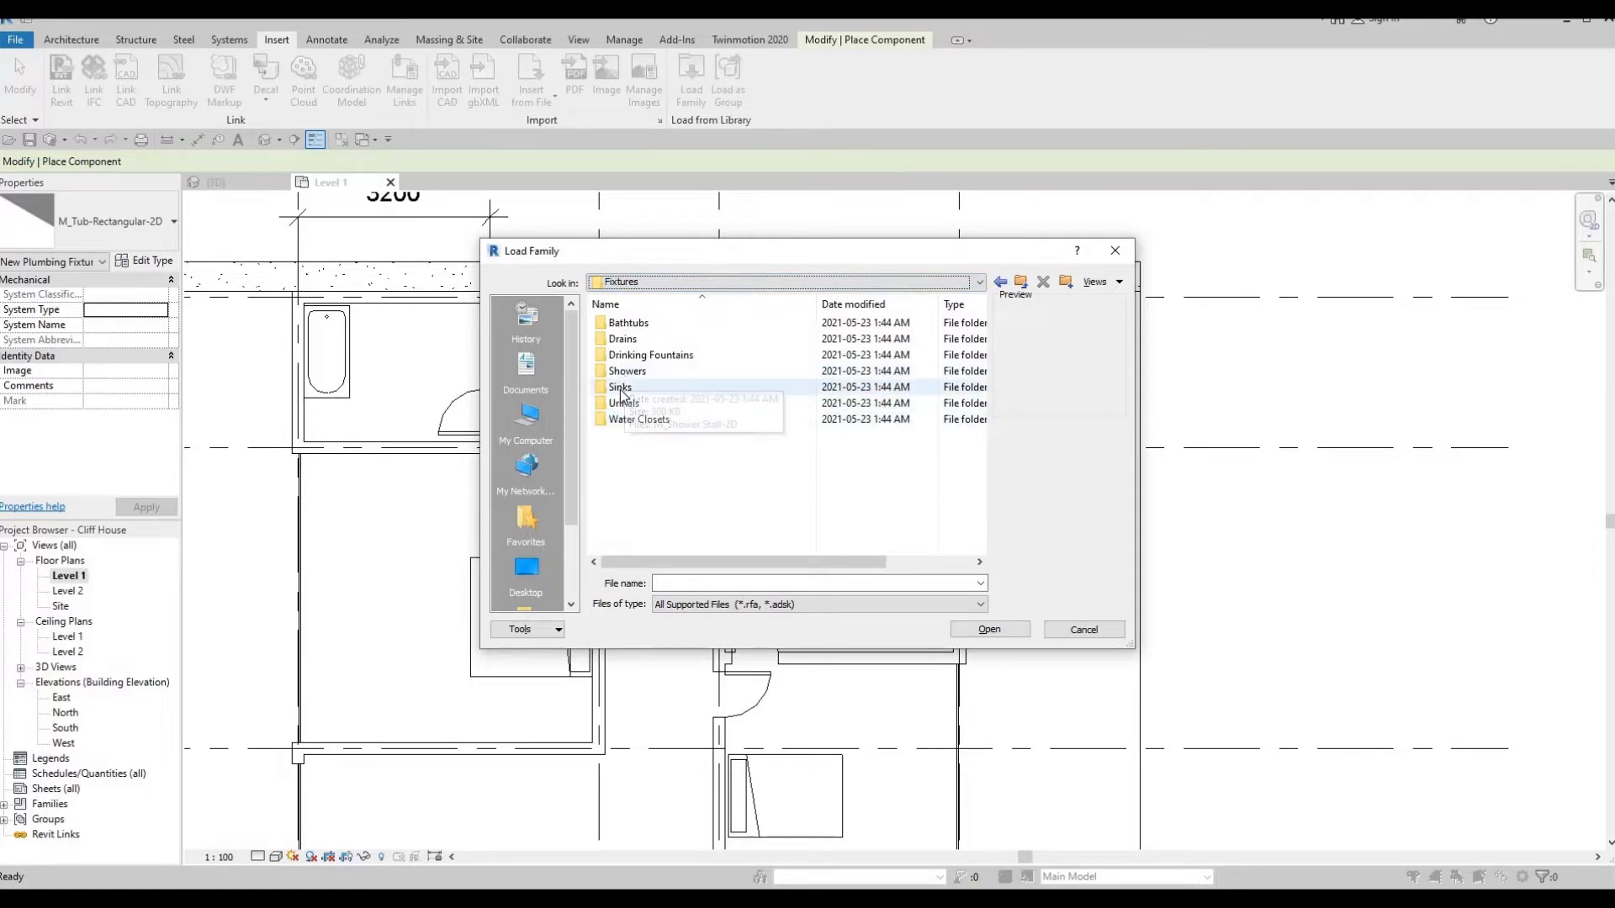
double_click(622, 389)
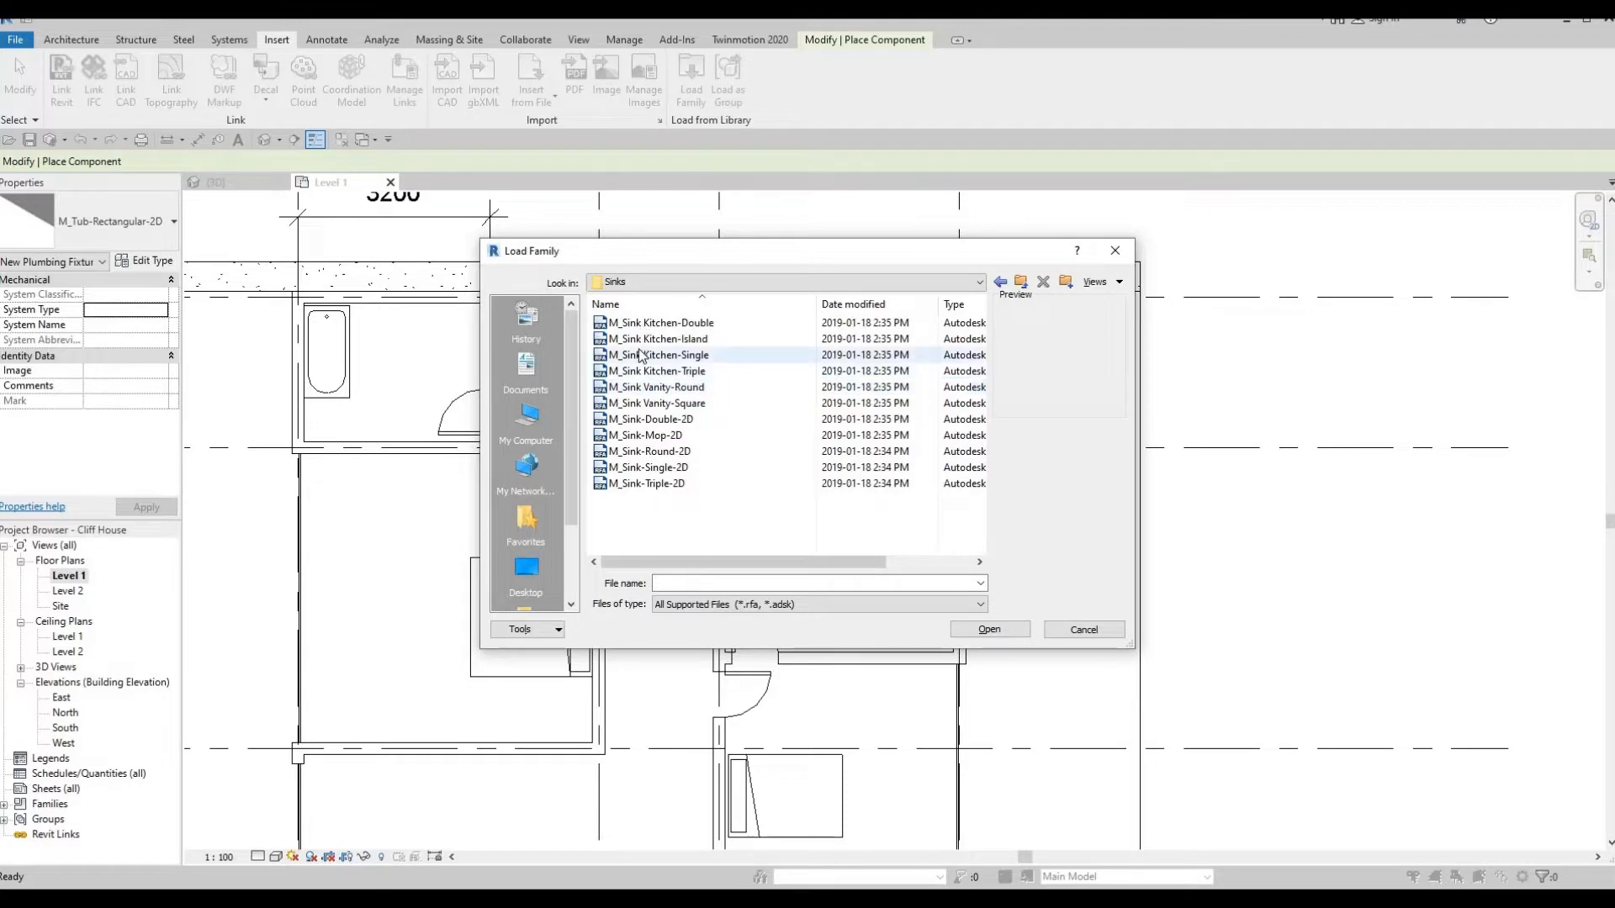
Preview the available sink families, comparing the double, mop and round 2D versions
key(Down)
key(Down)
key(Down)
key(Down)
key(Down)
key(Down)
key(Down)
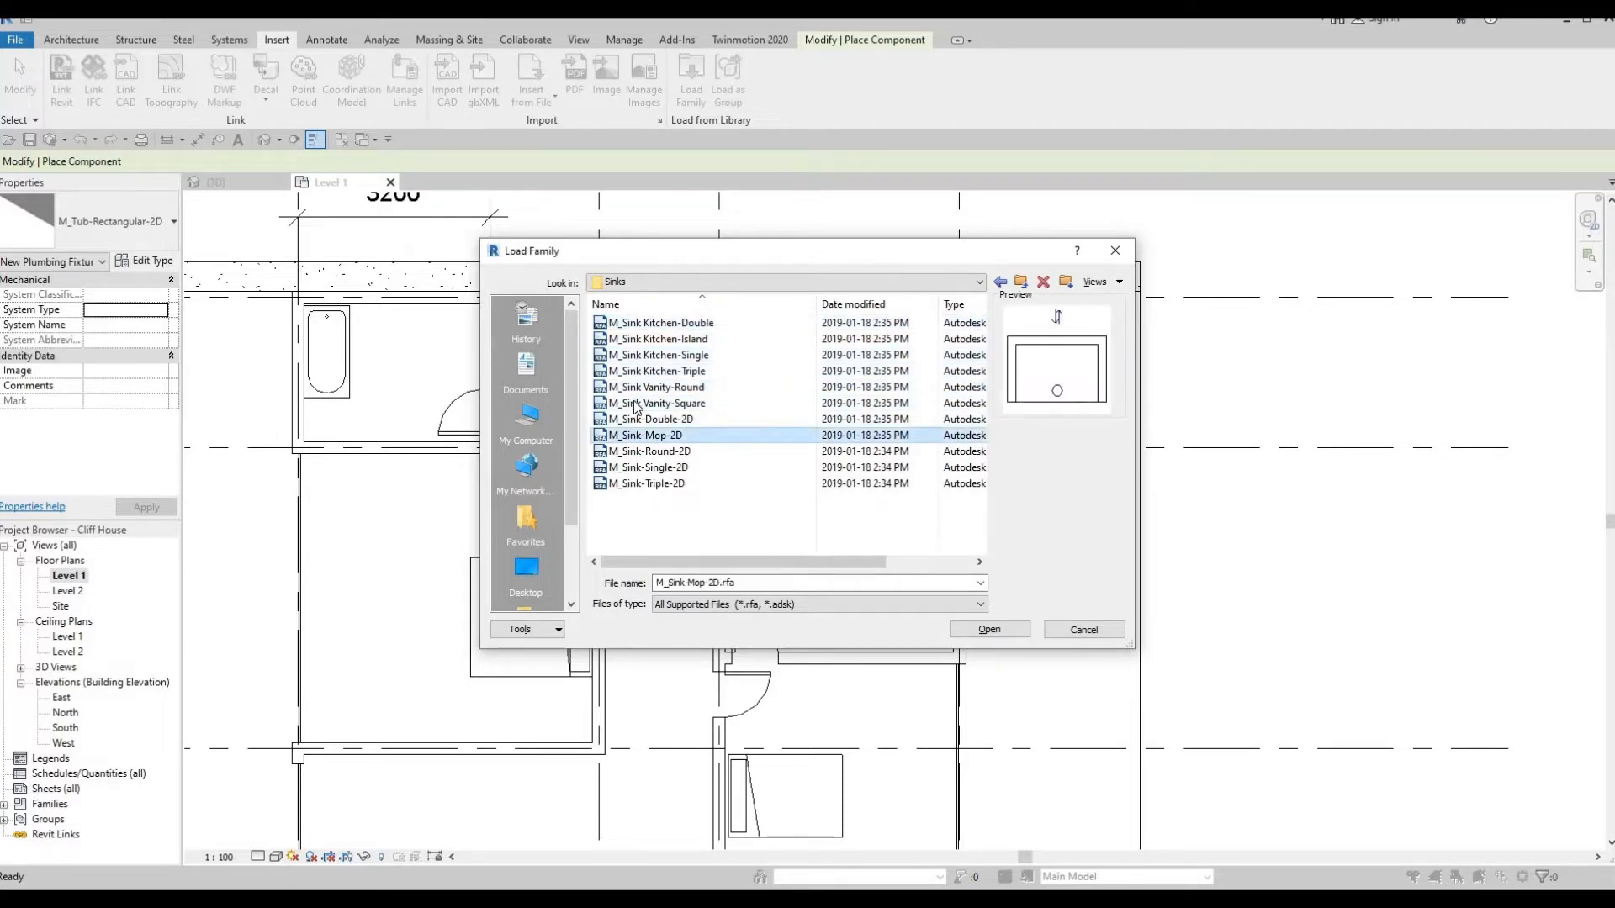
key(Up)
key(Up)
key(Down)
key(Down)
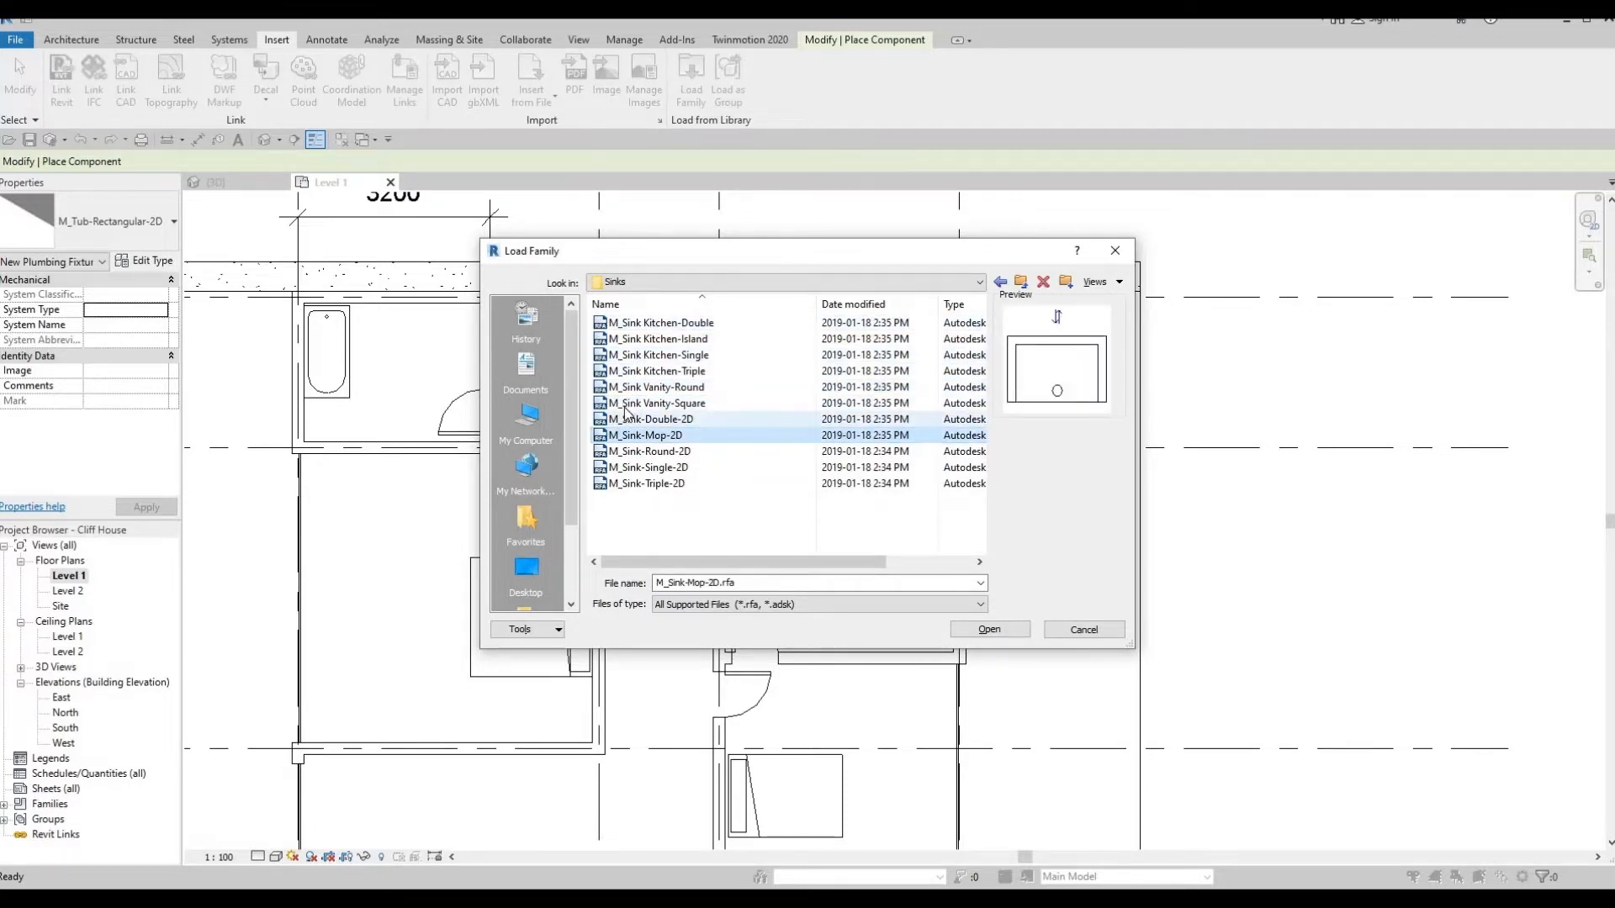
key(Up)
key(Up)
key(Down)
key(Up)
key(Up)
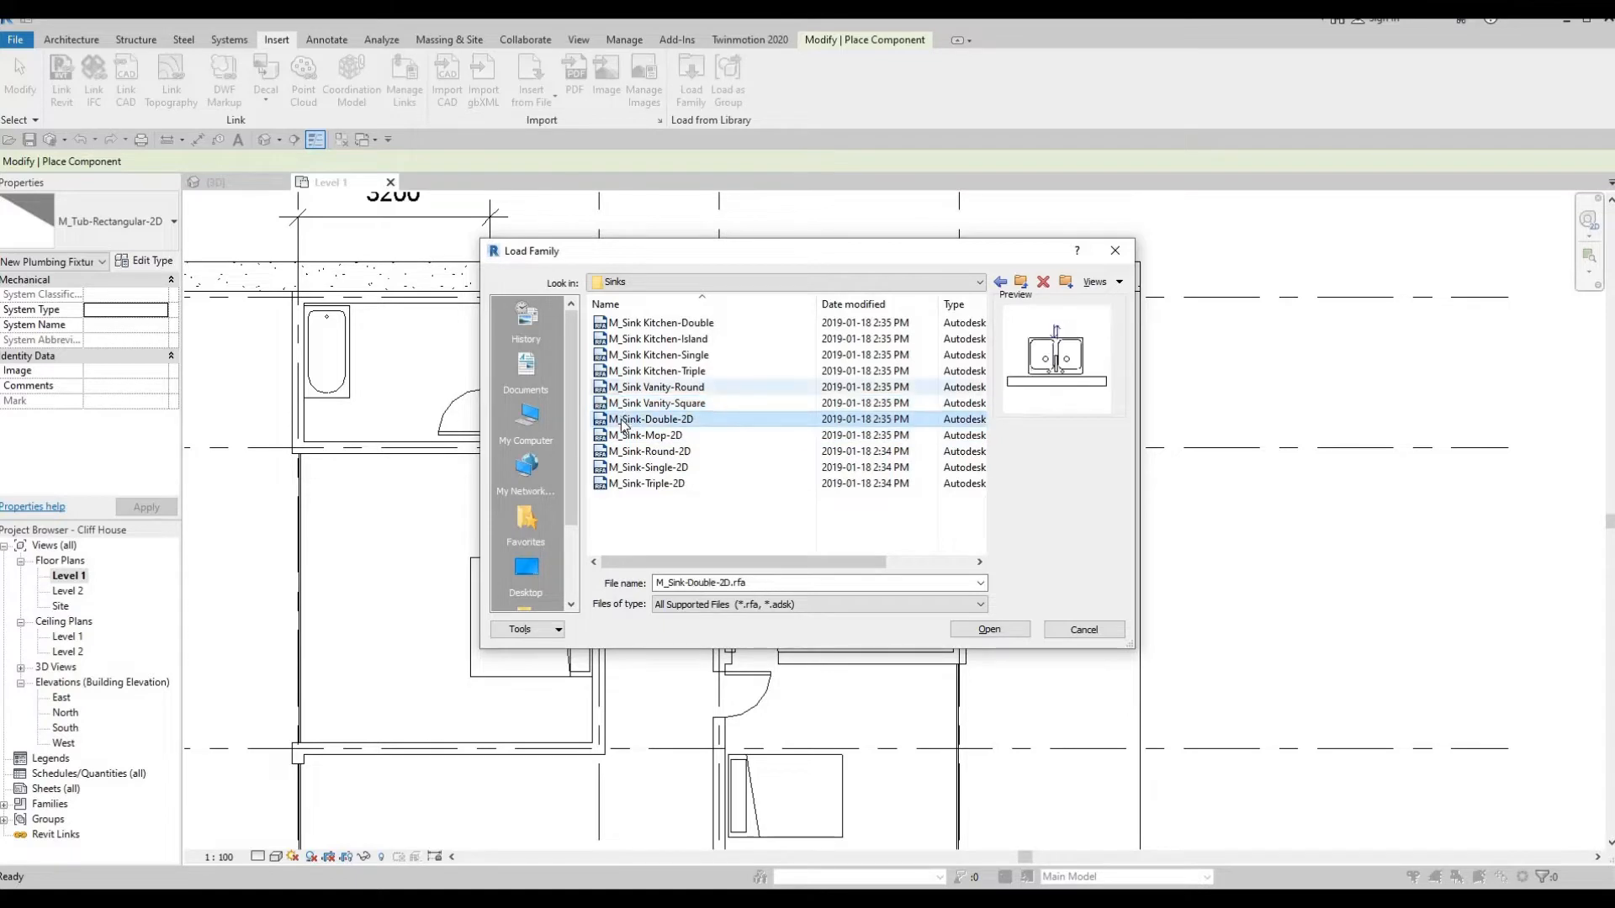
key(Down)
key(Down)
click(627, 452)
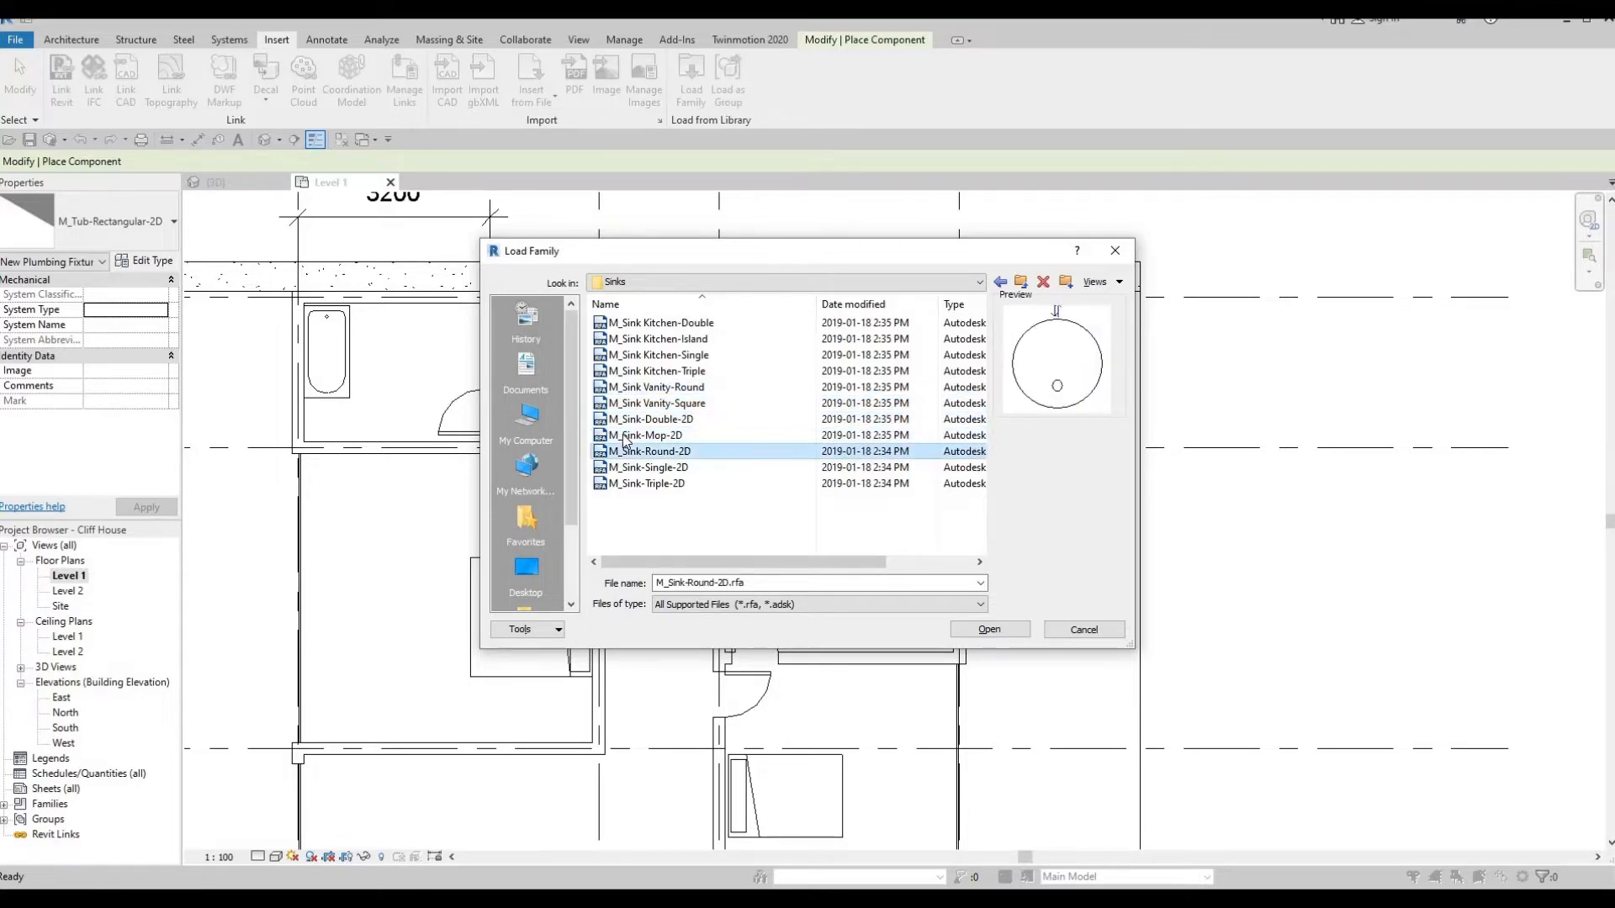
click(629, 438)
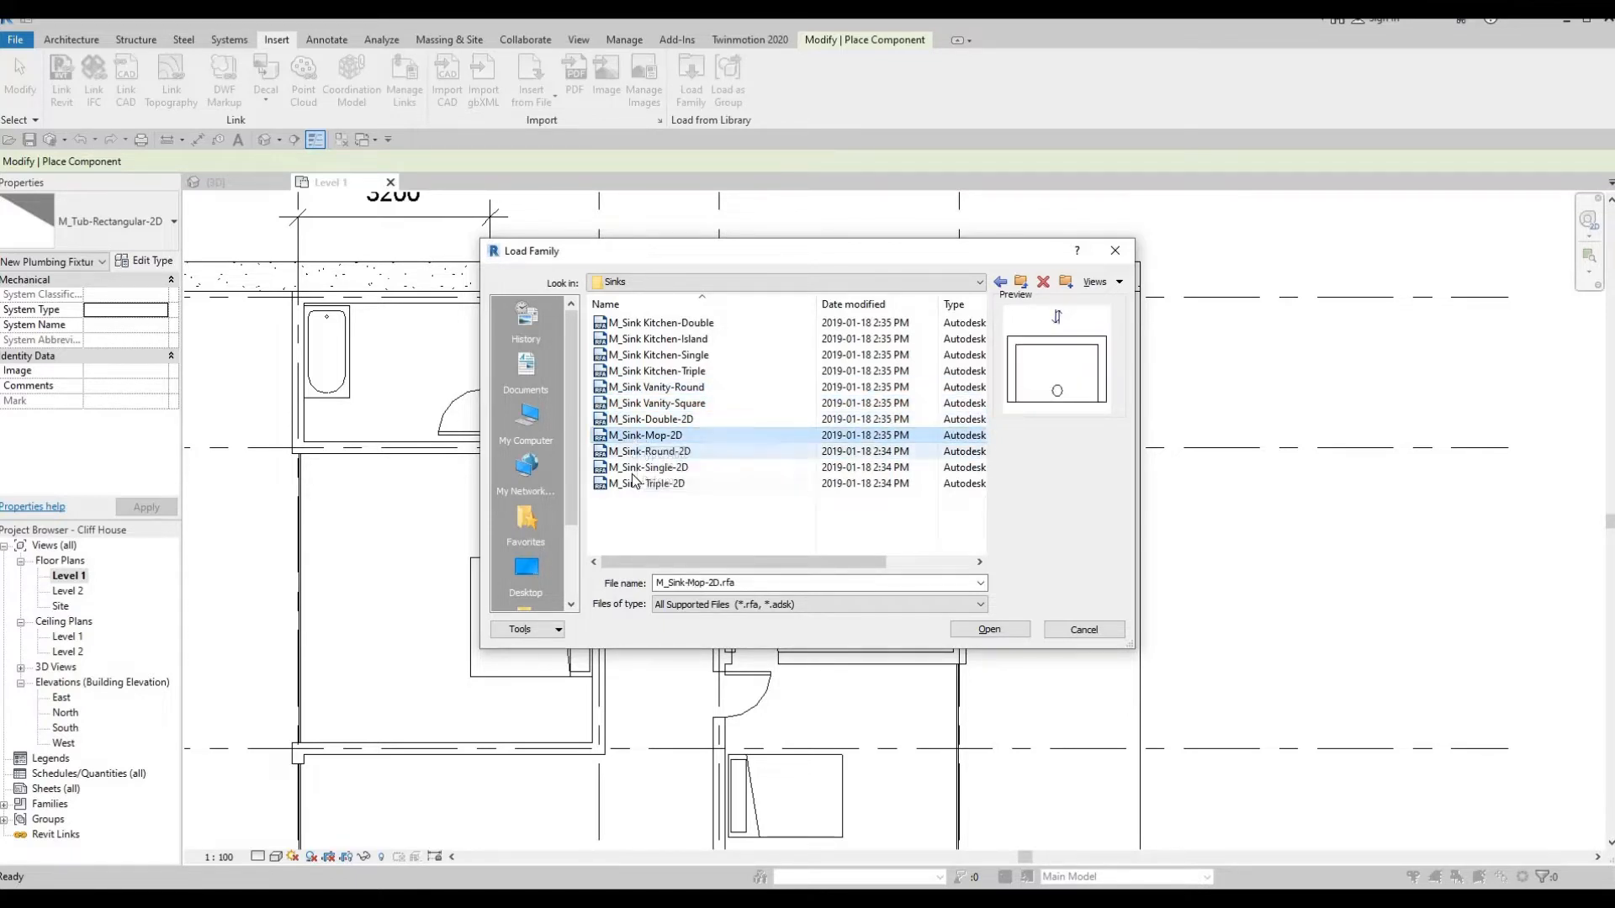
click(633, 452)
Load the M_Sink-Single-2D family and place a 660 x 560mm sink on the upper wall of each bathroom
click(633, 467)
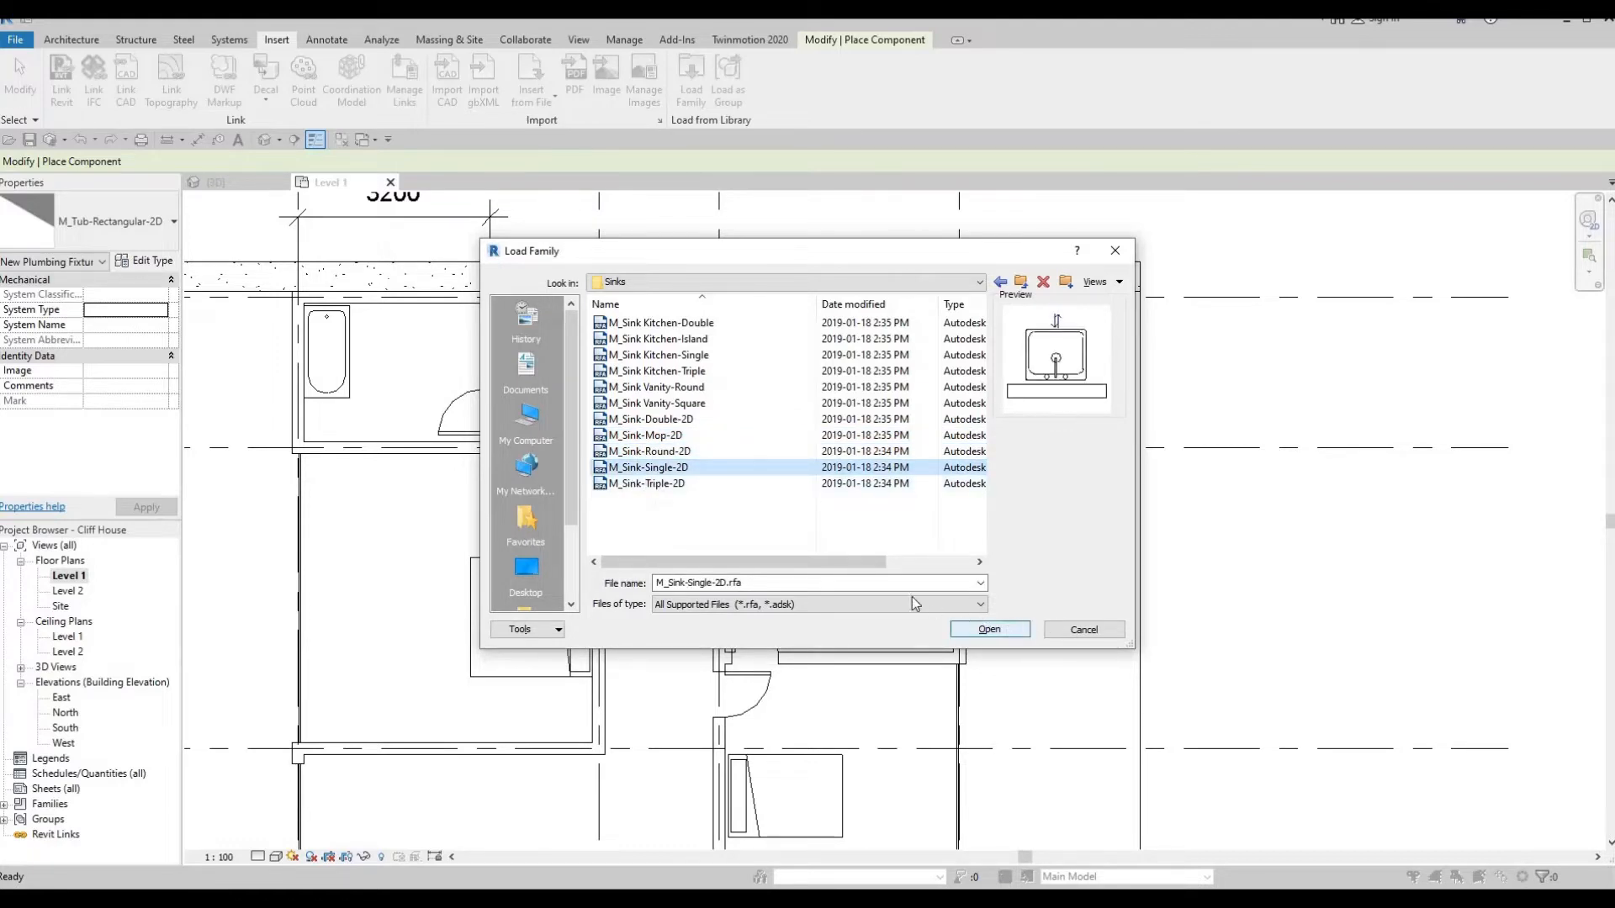
click(989, 629)
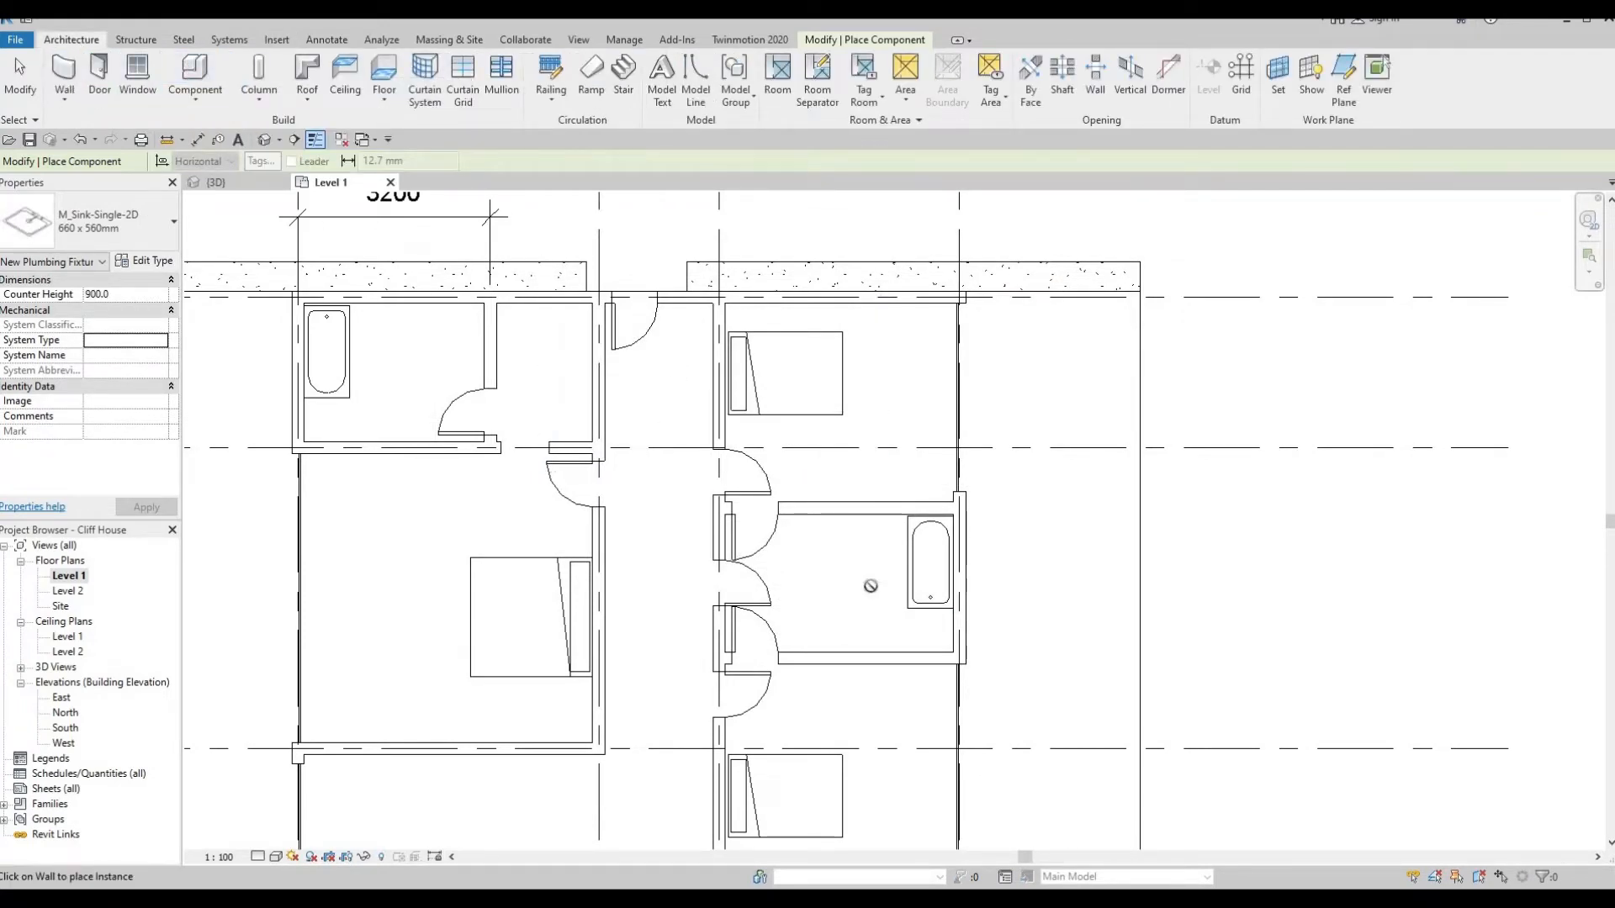
click(823, 515)
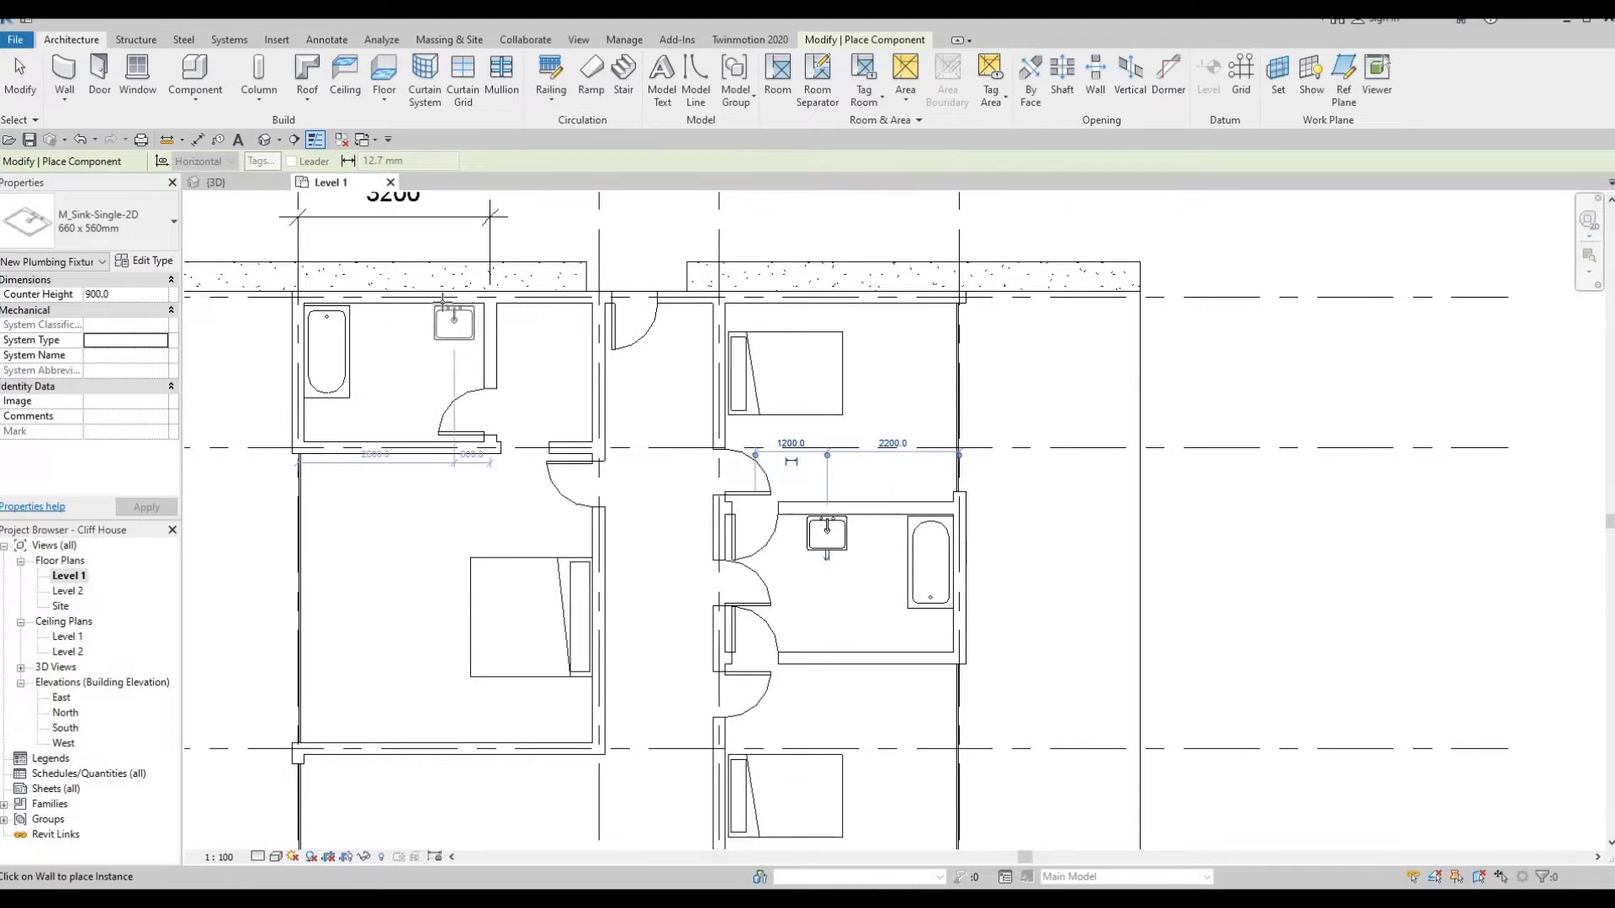
click(442, 350)
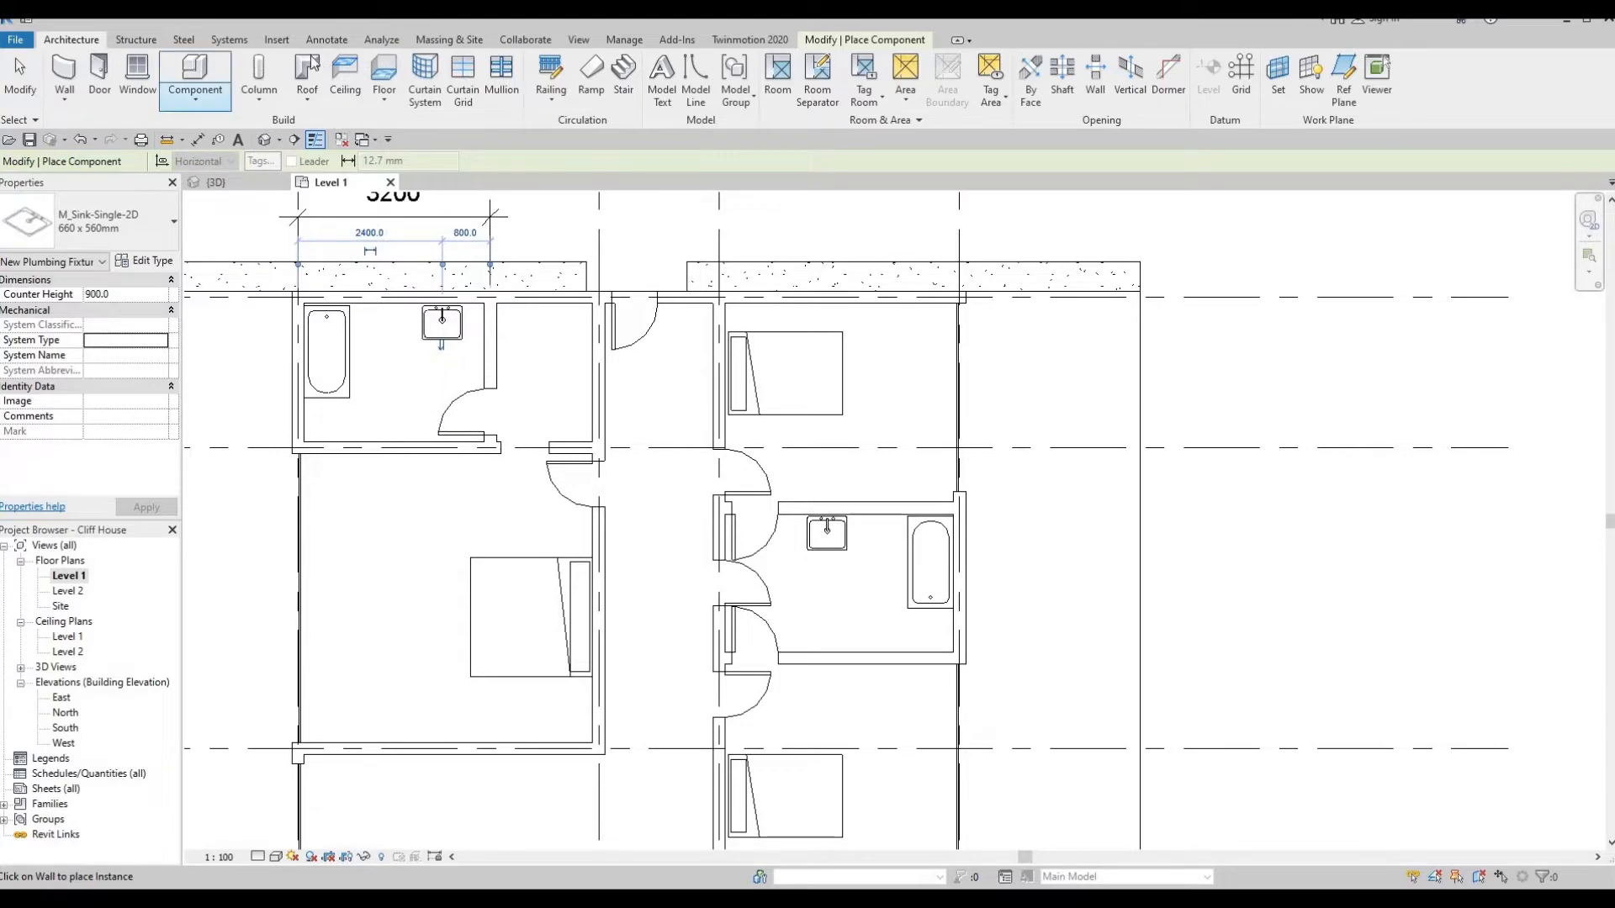
Start loading another family and browse from Sinks to the Water Closets folder, checking the Urinals folder on the way
click(278, 41)
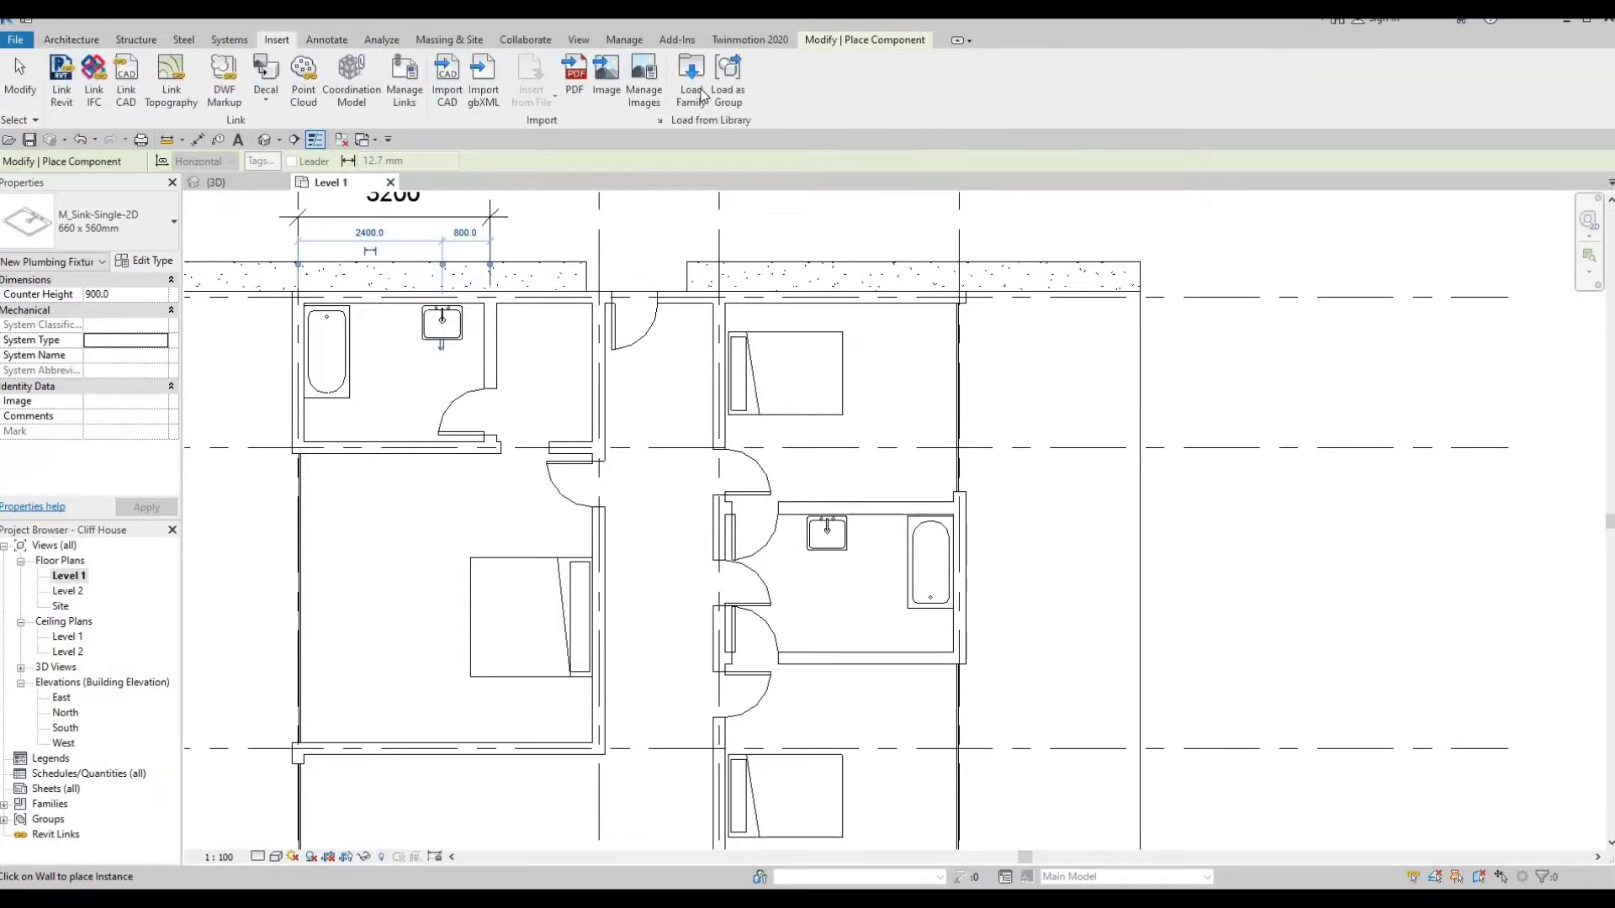
click(691, 84)
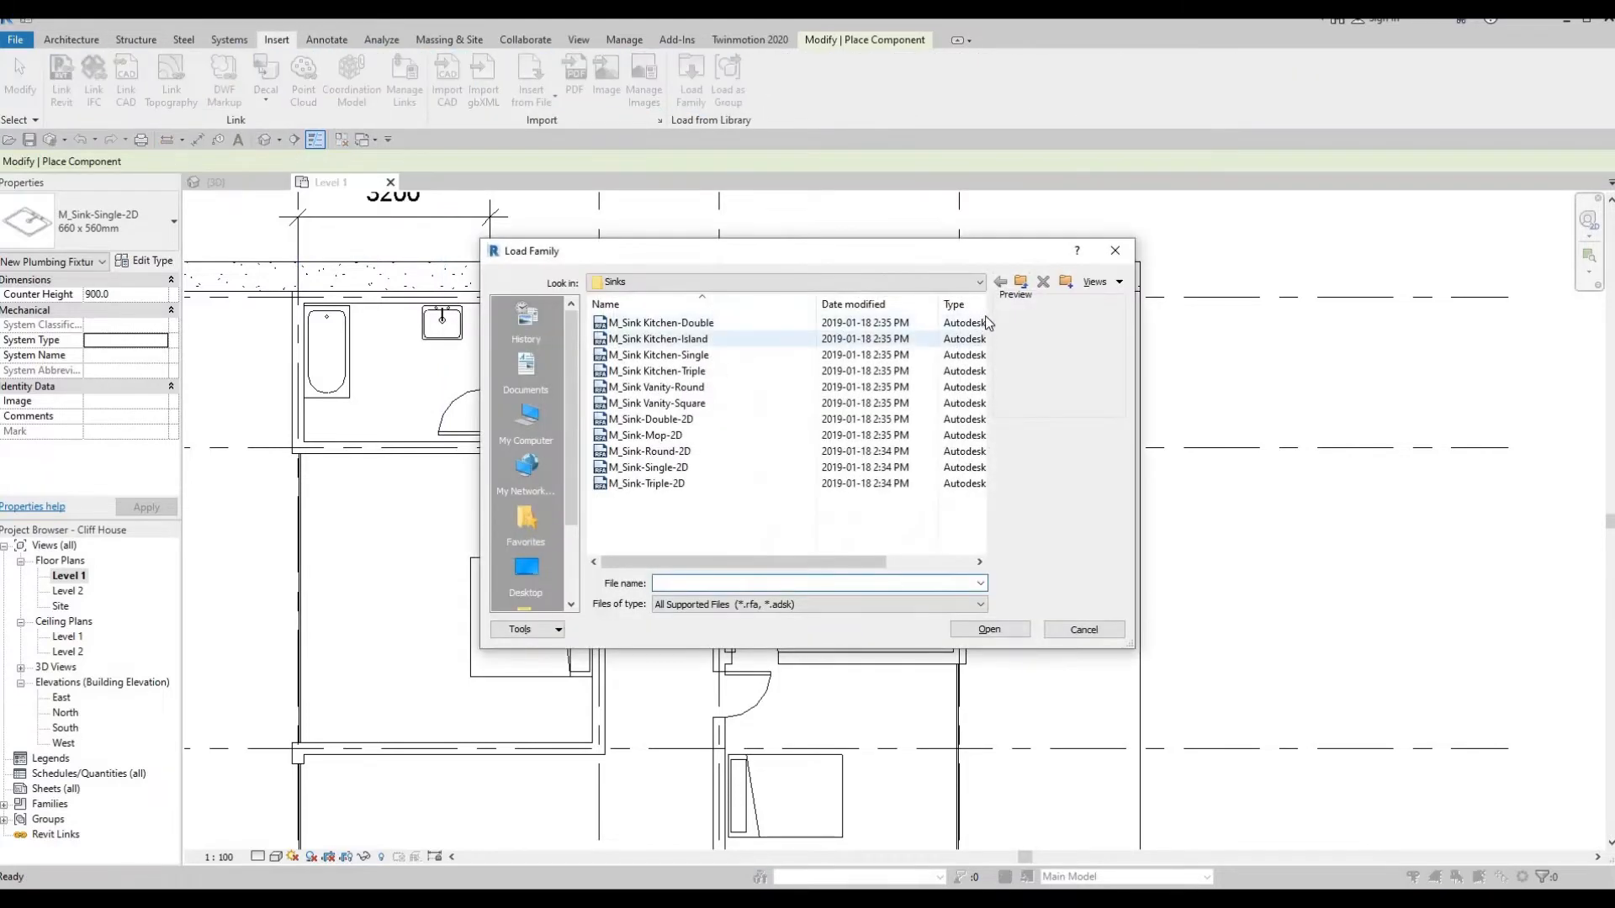
click(980, 282)
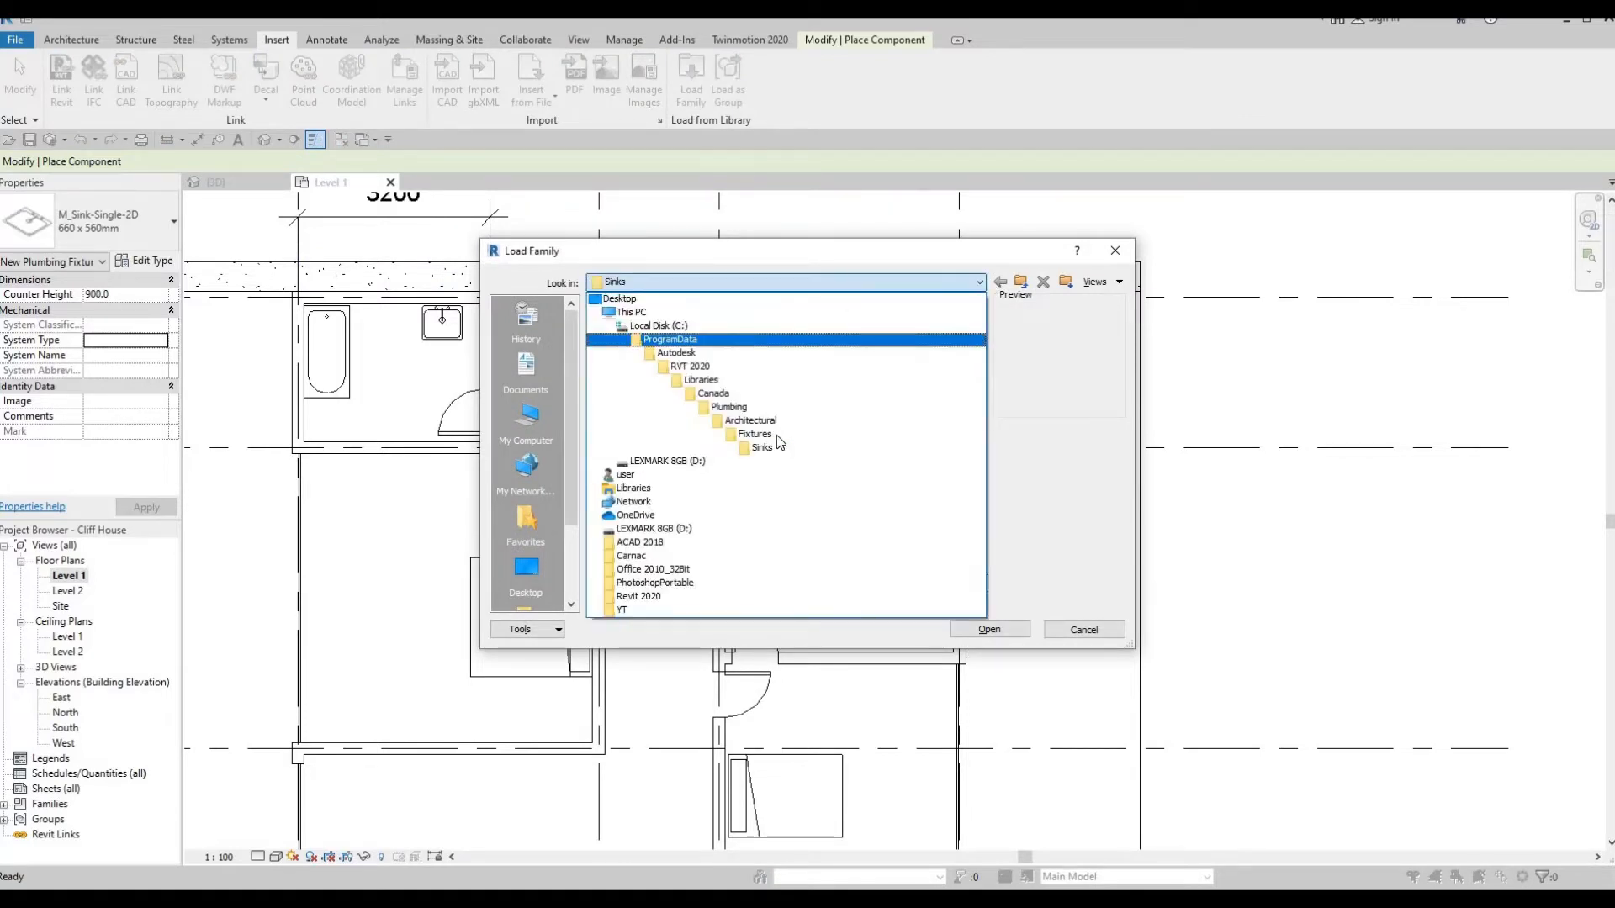
click(755, 434)
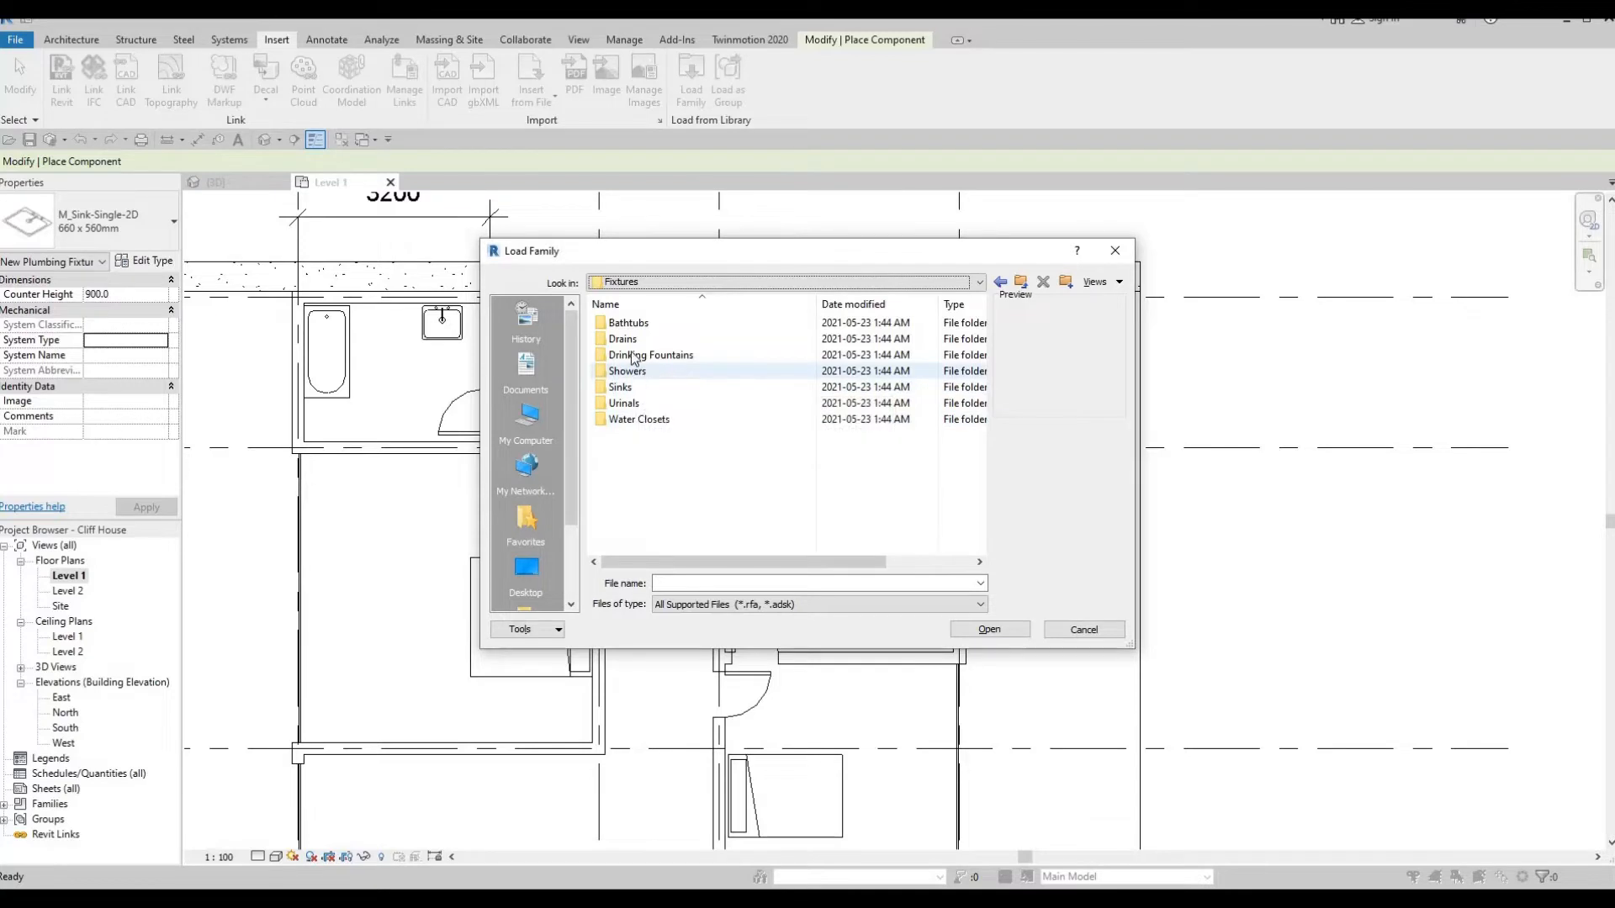
double_click(624, 403)
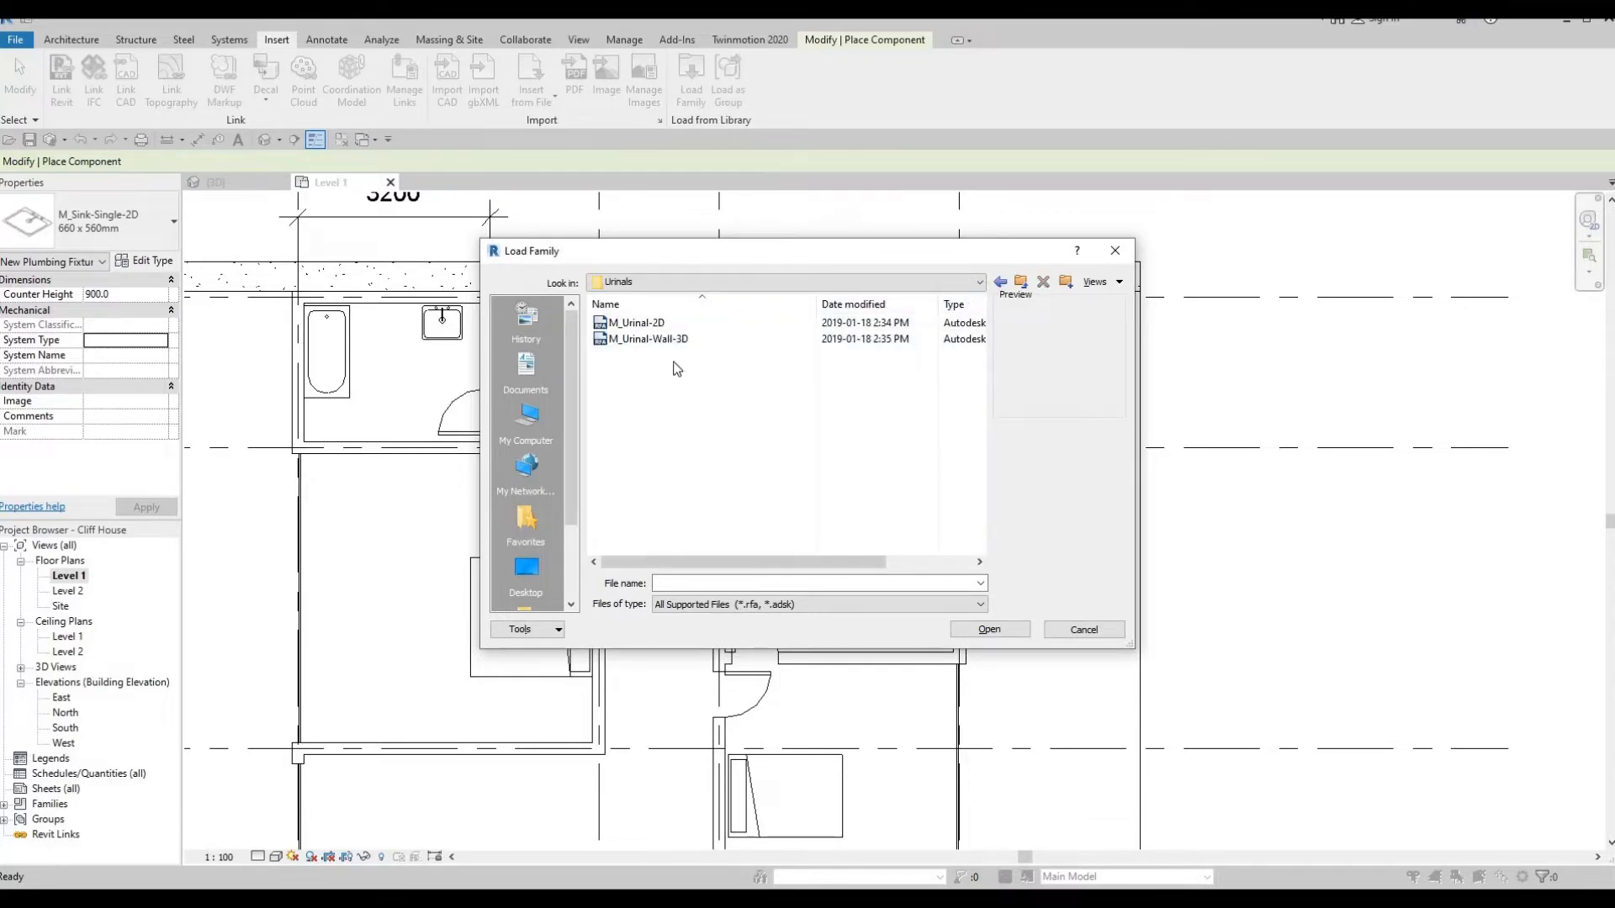
key(BackSpace)
double_click(618, 417)
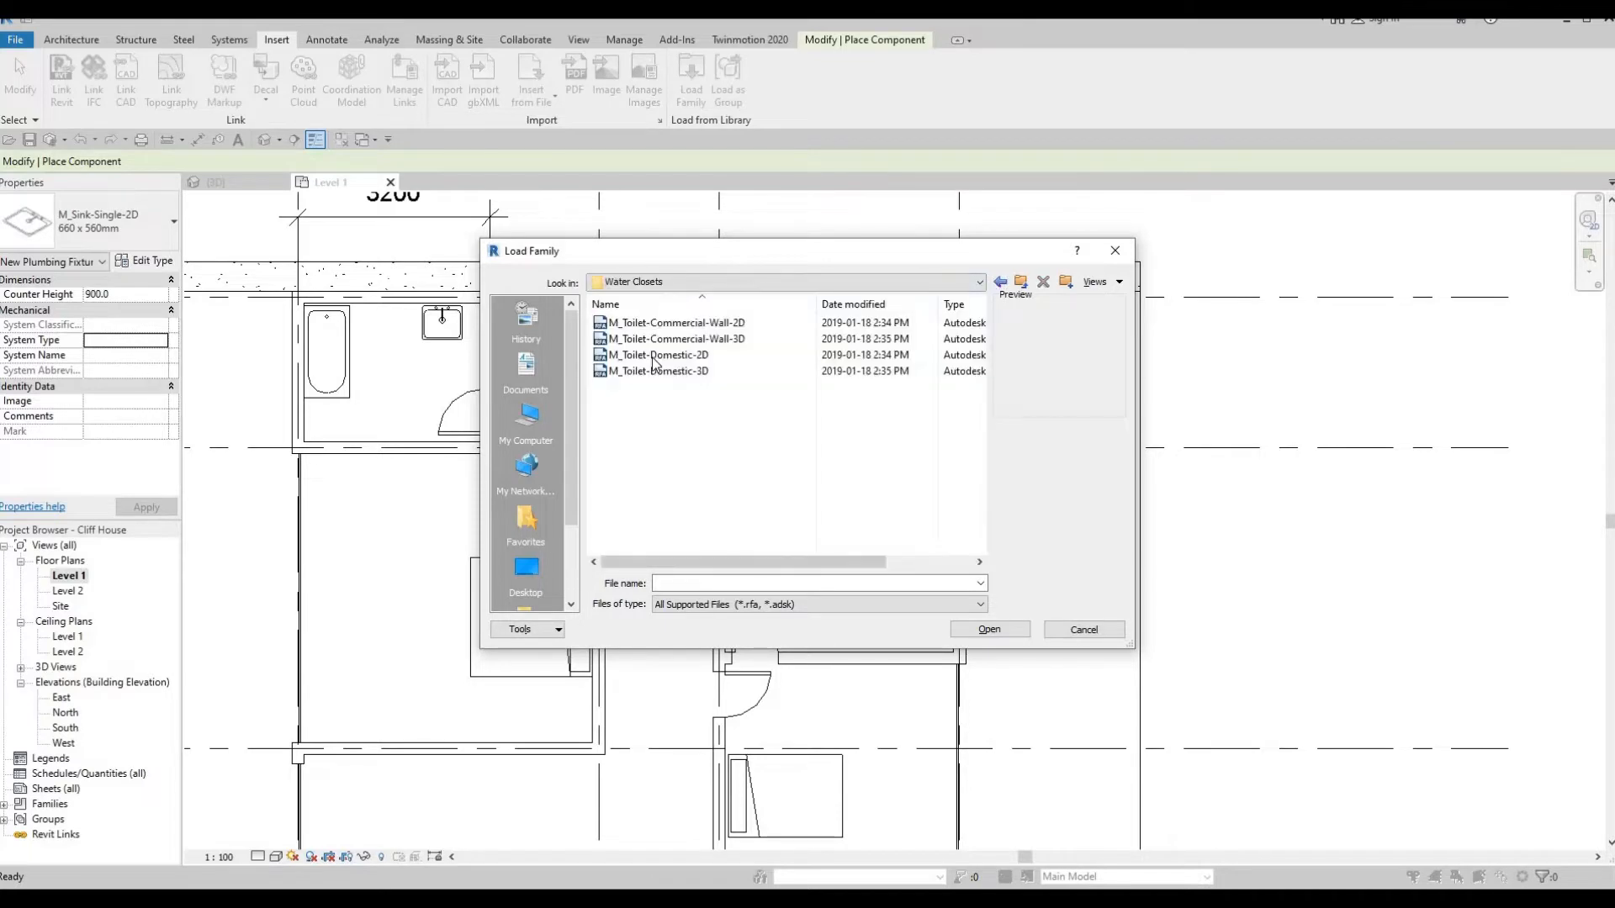
Preview the domestic and wall-mounted commercial 2D toilets and load the M_Toilet-Domestic-2D family
click(655, 355)
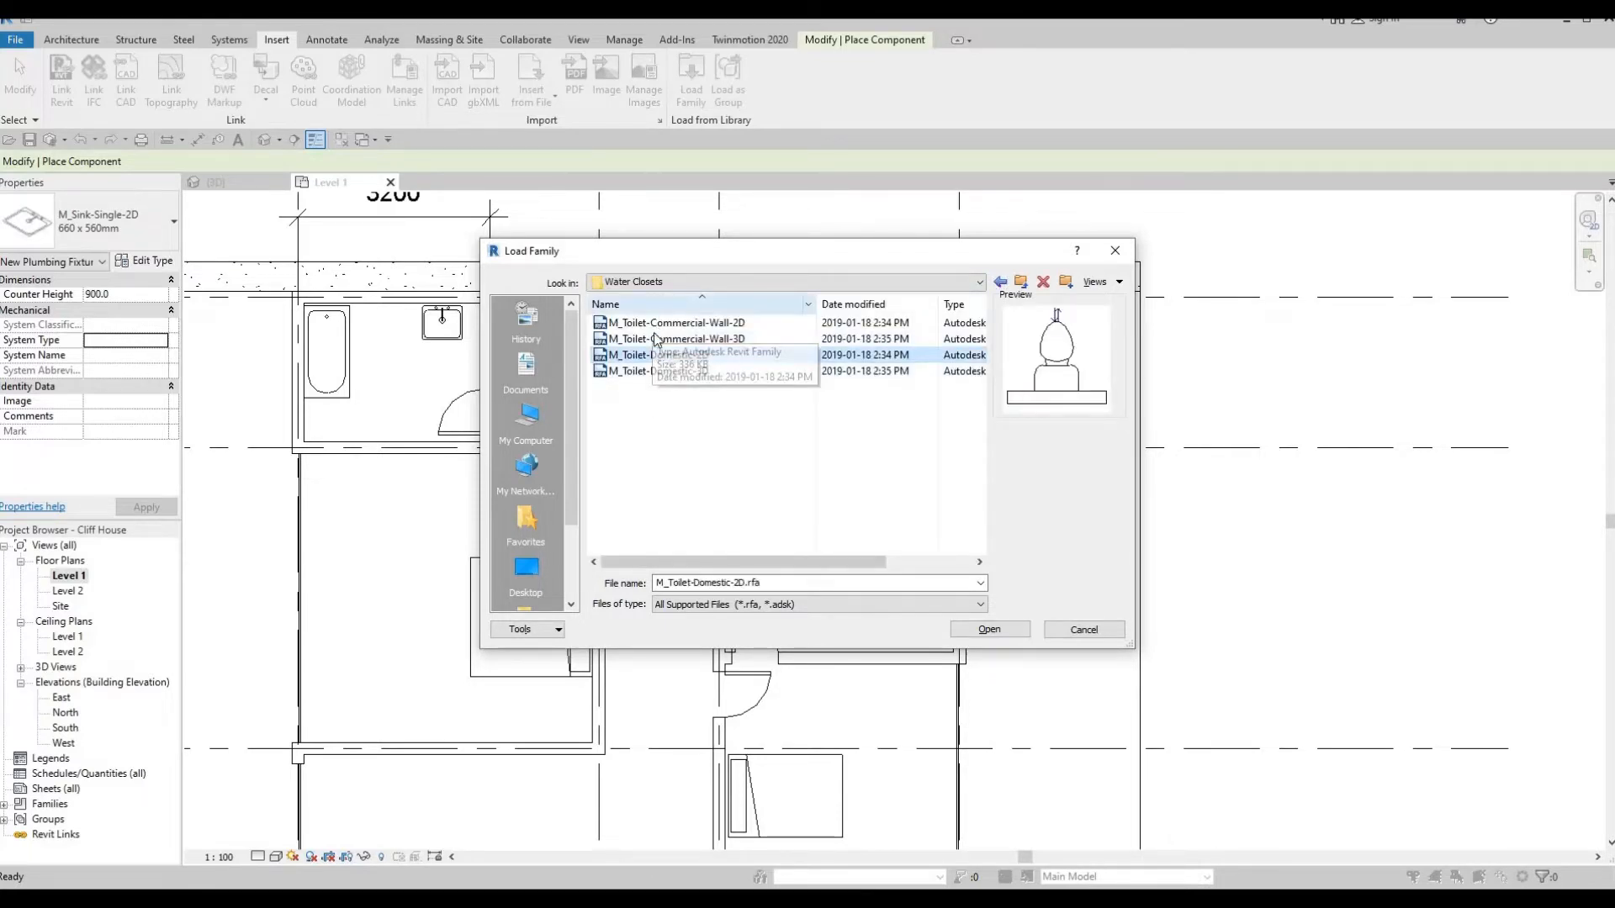
click(661, 323)
click(644, 355)
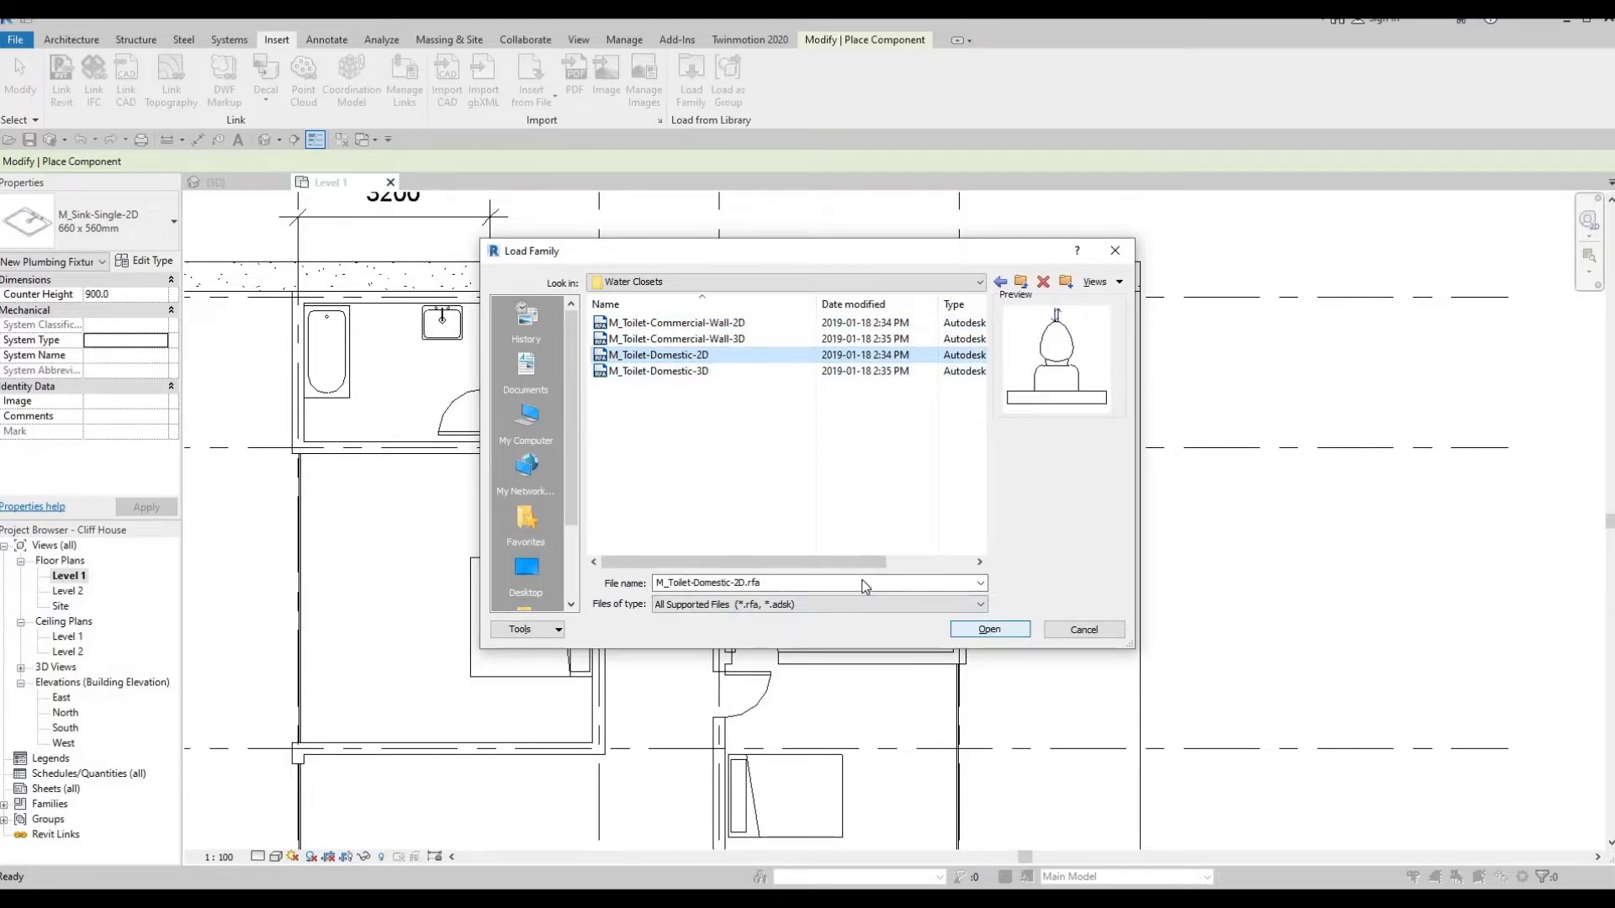
key(Return)
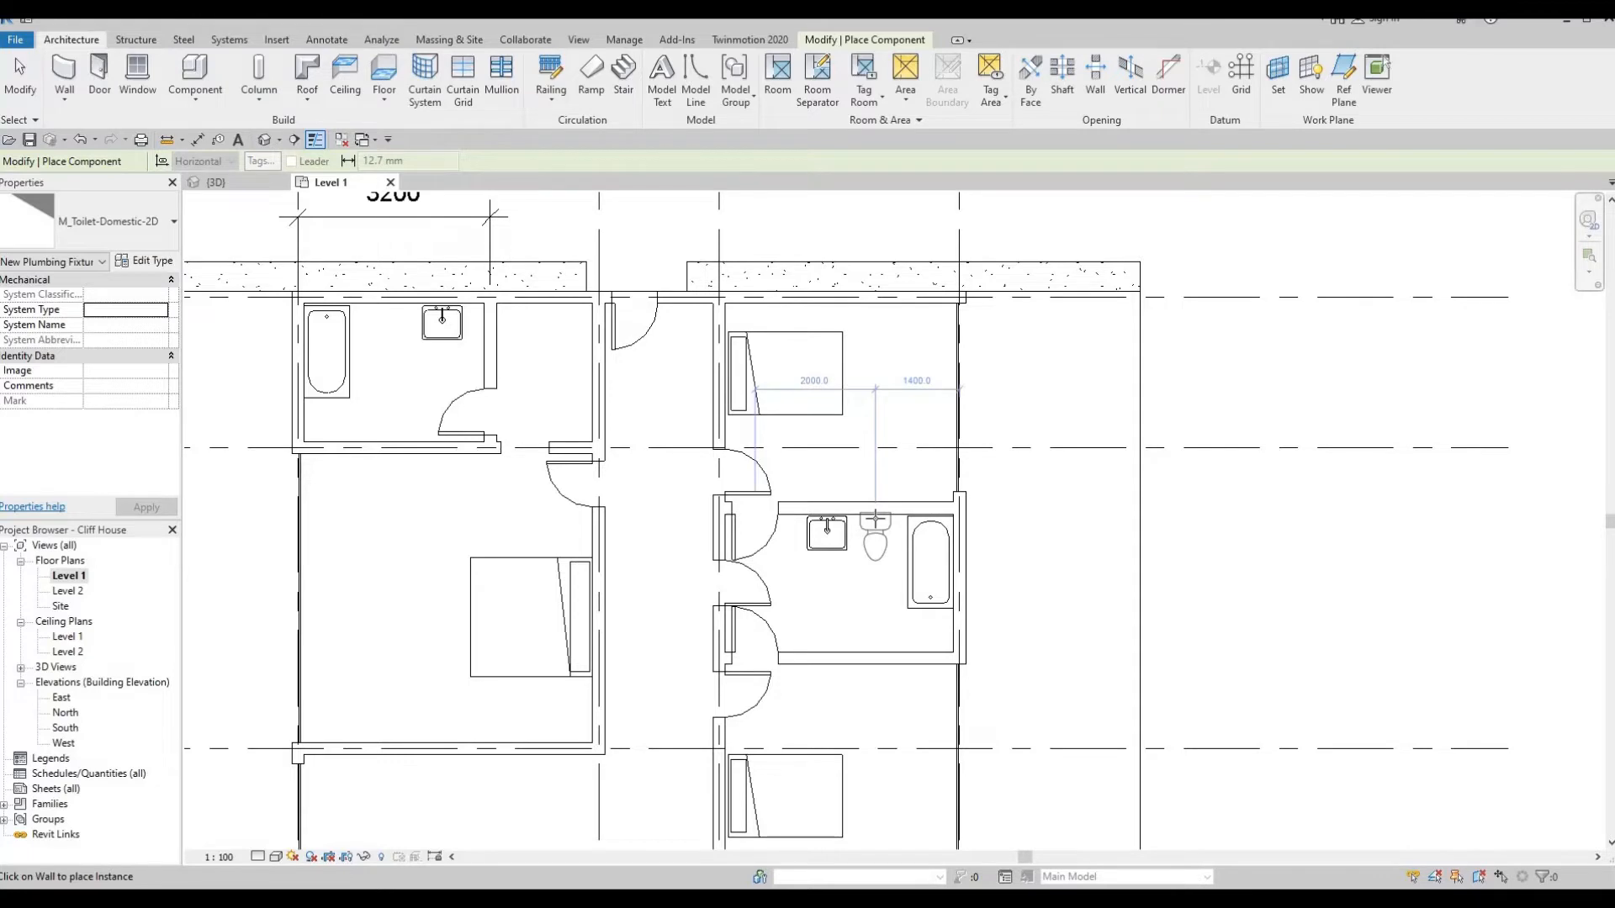
Place a toilet between the sink and tub on each bathroom's upper wall, about 1400 mm and 1500 mm from the outer side walls
click(772, 513)
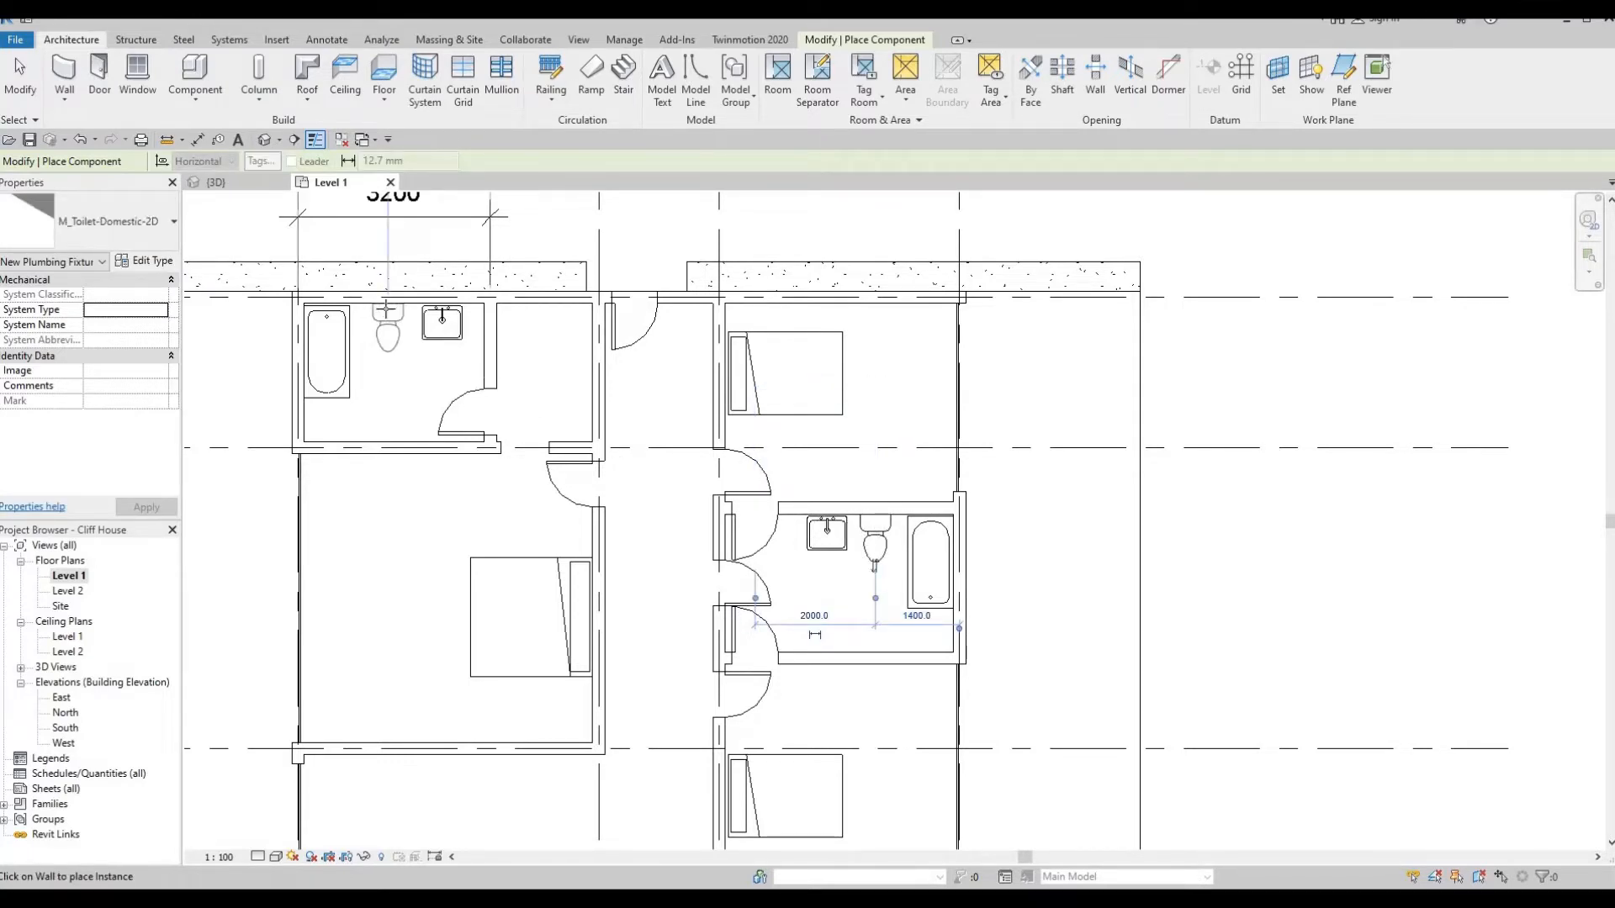
click(439, 423)
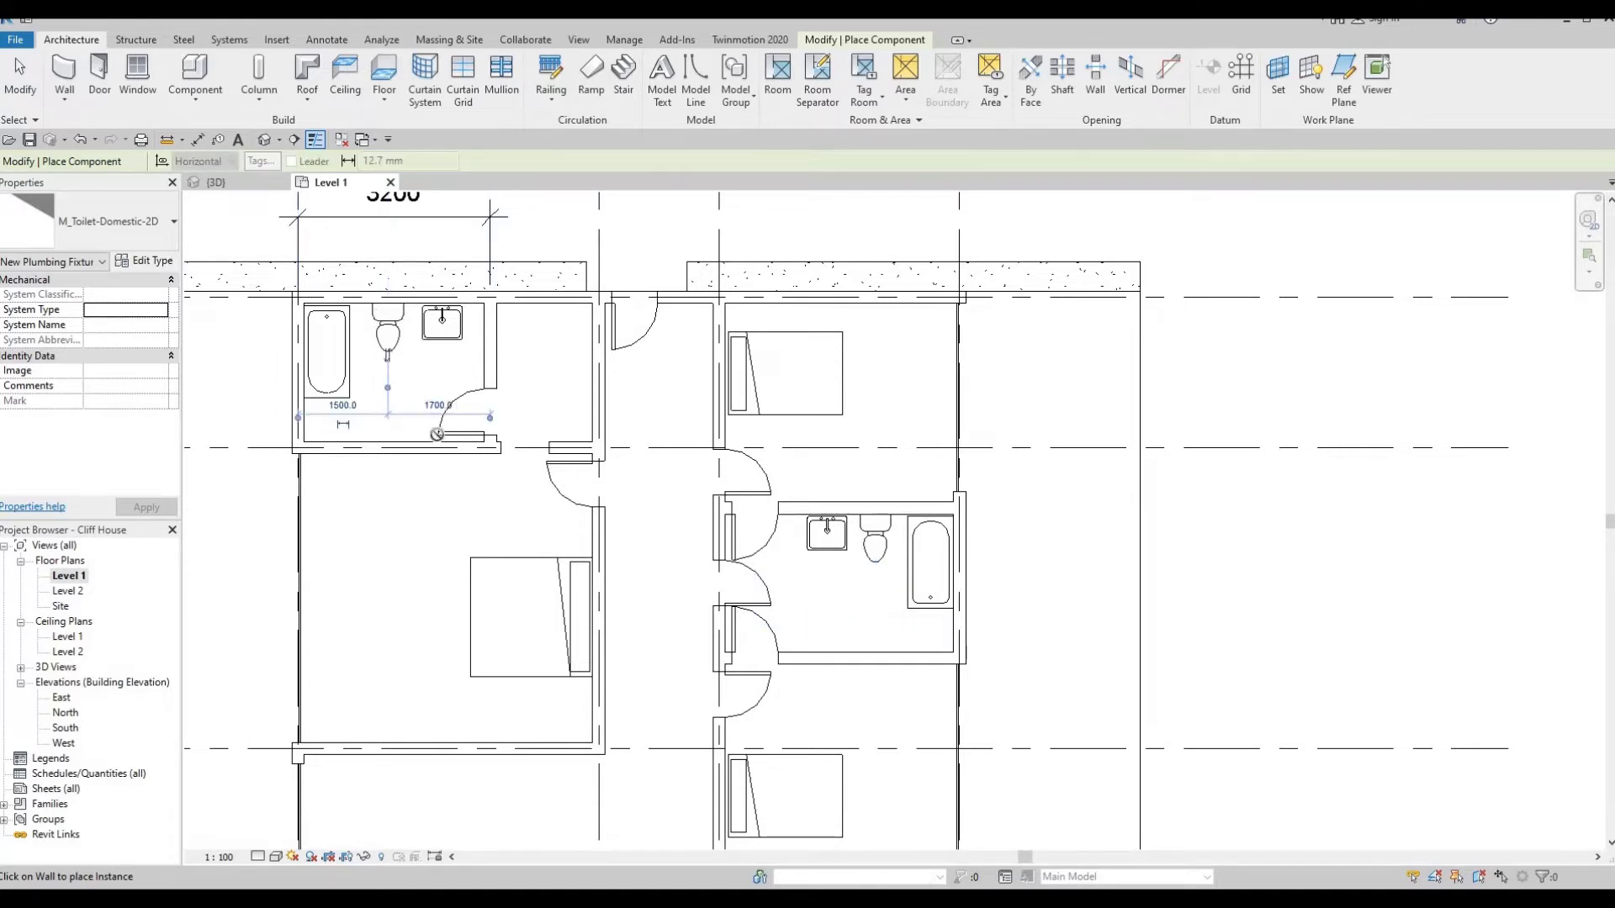
key(Escape)
key(Escape)
key(Escape)
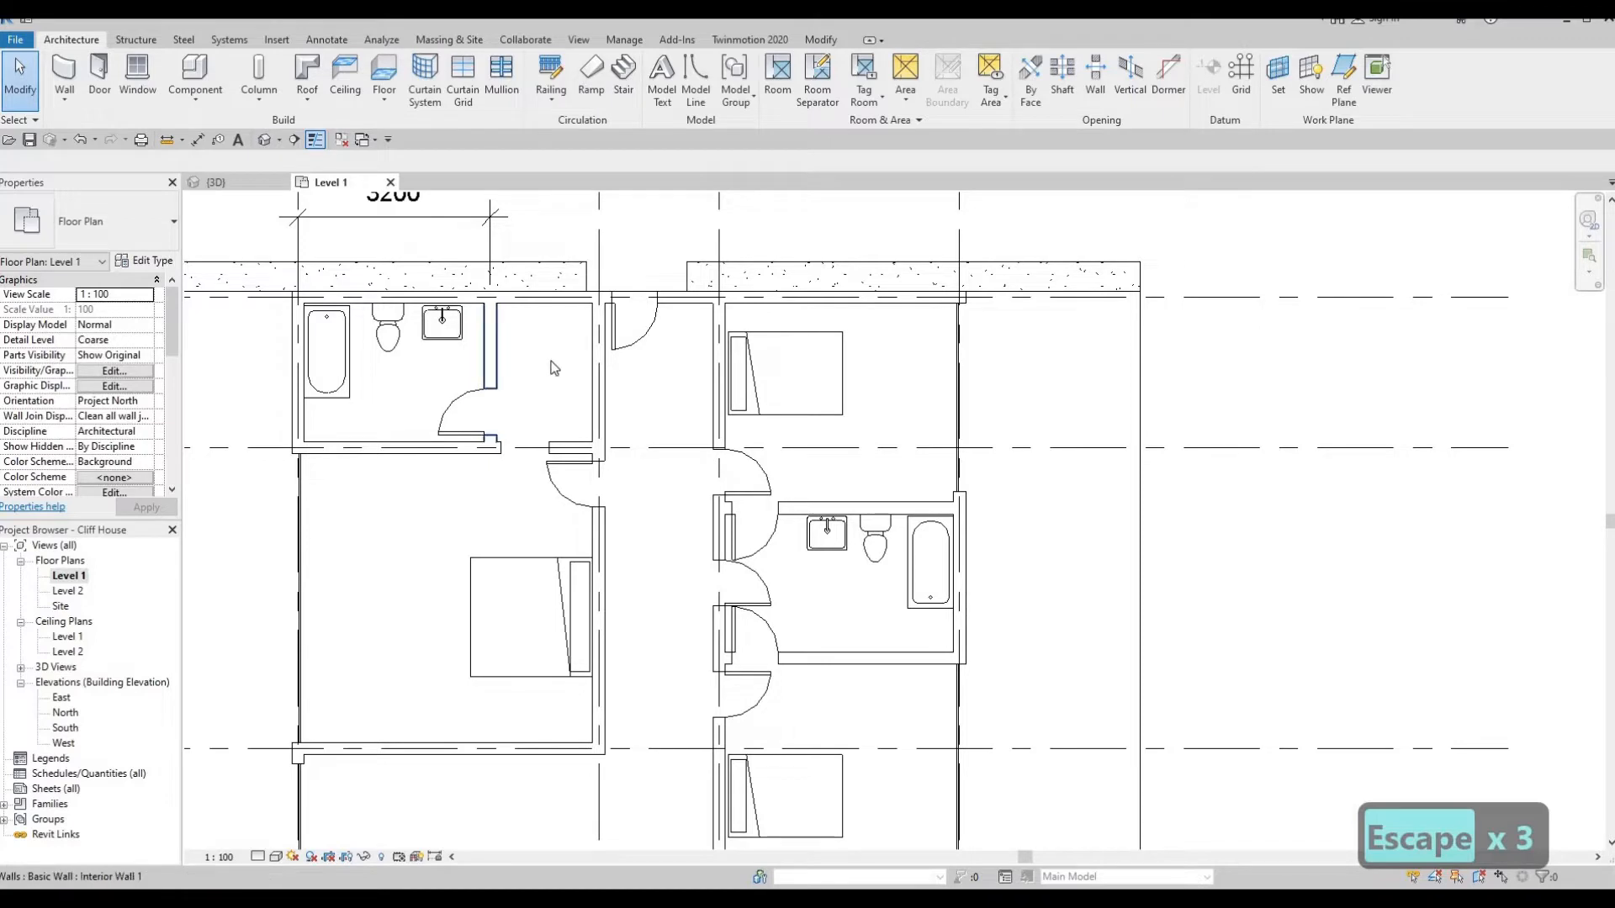
Nudge the partition wall with the door in the upper-left bathroom three increments towards the tub
click(490, 349)
key(Left)
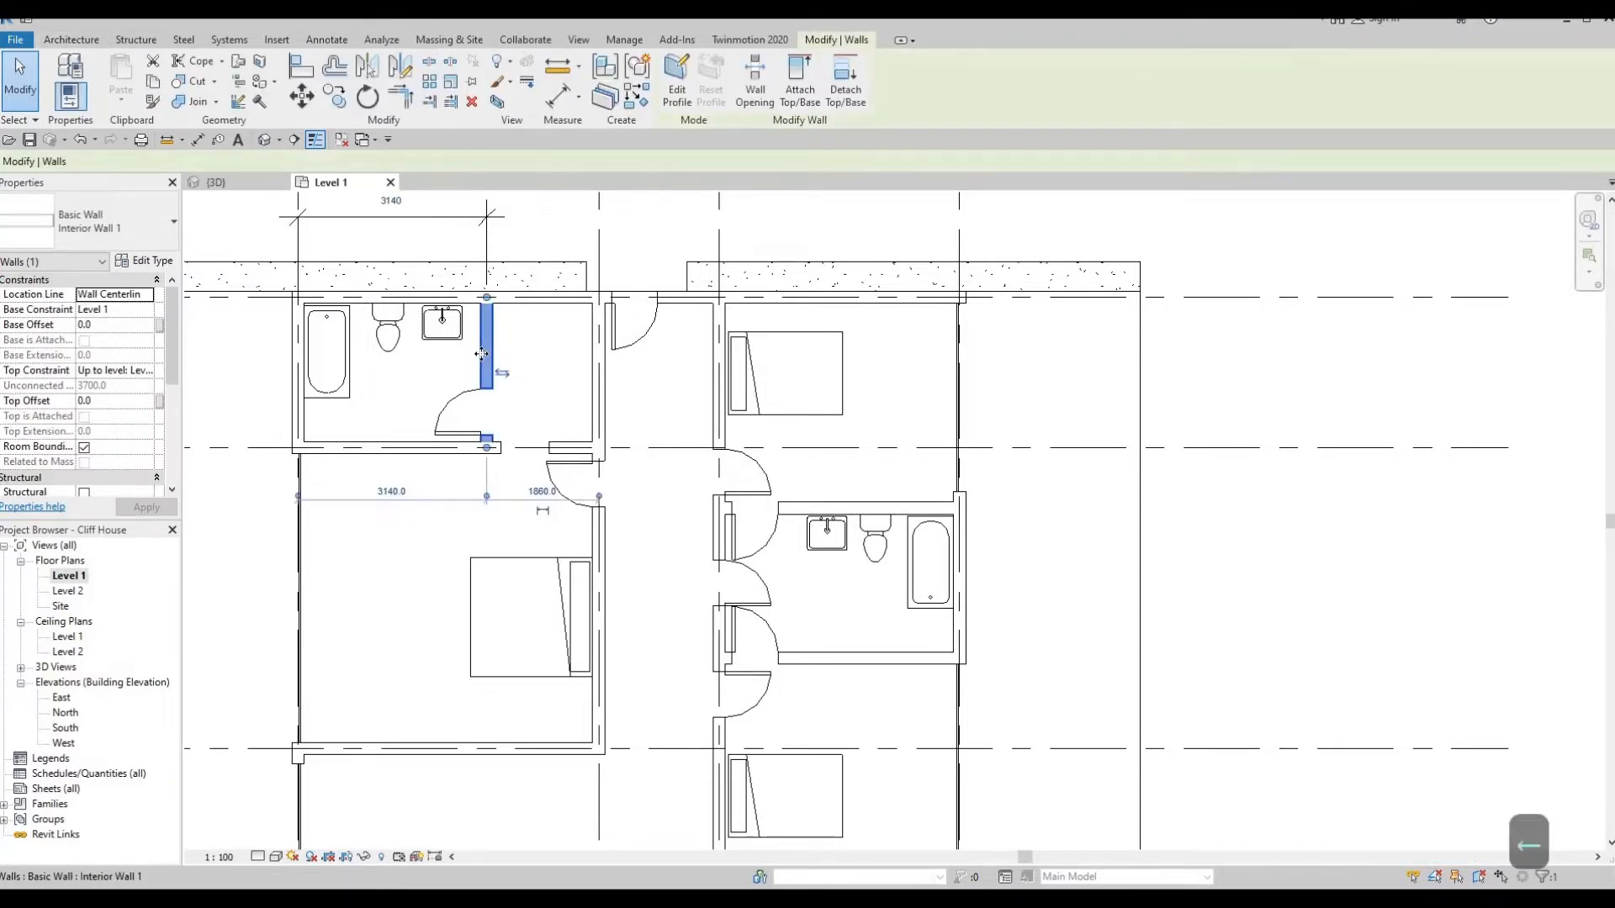
key(Left)
key(Left)
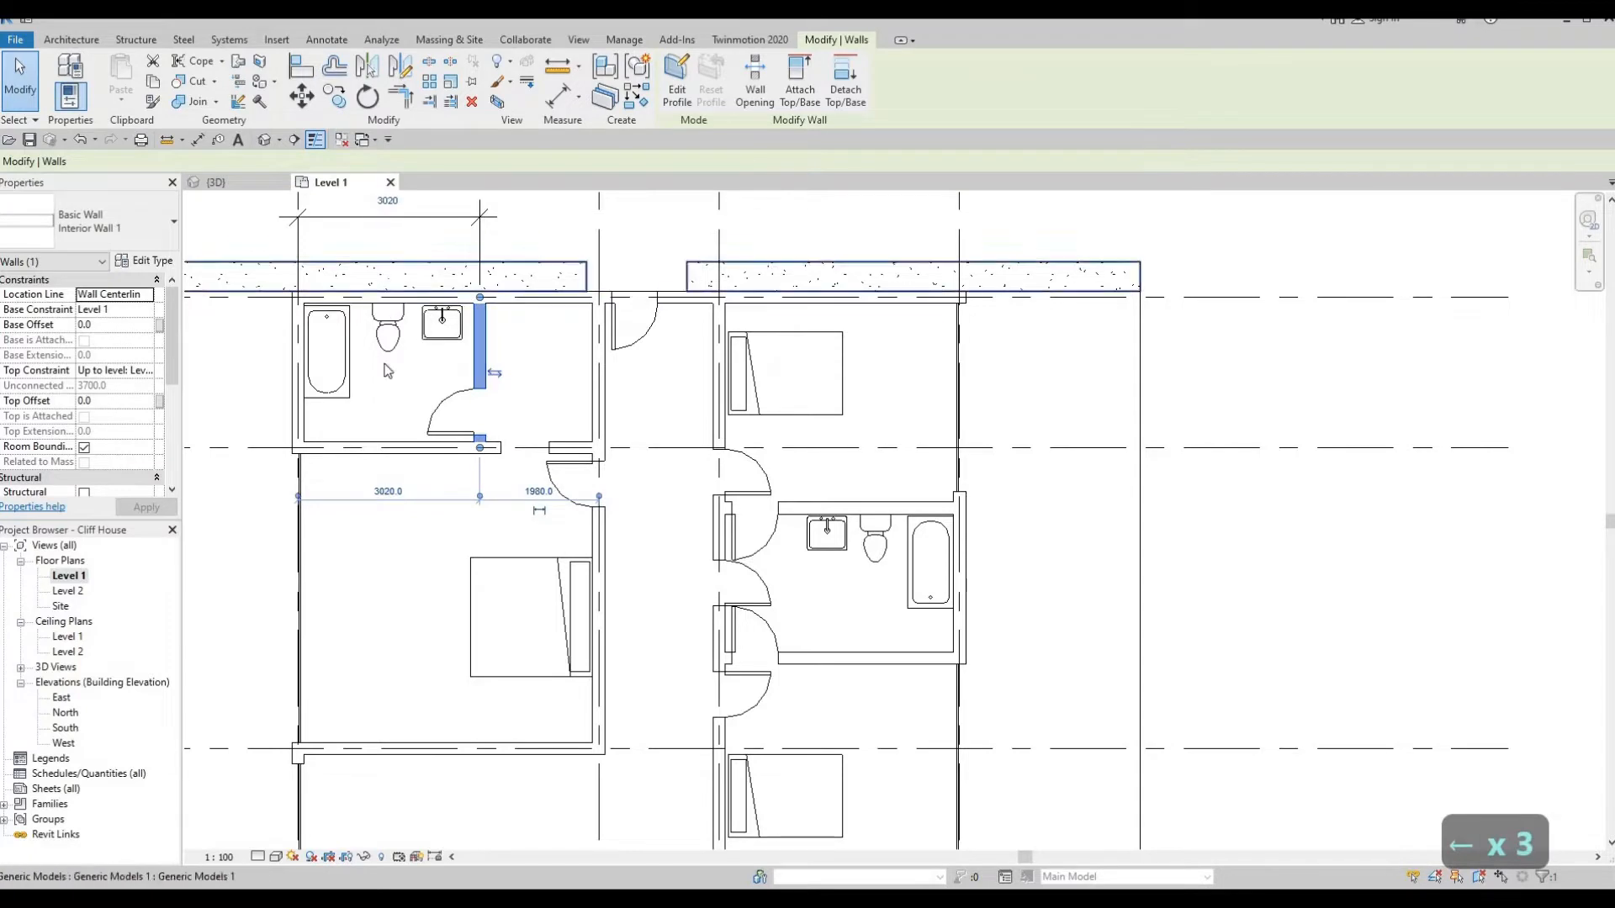
Try setting the bathroom partition wall's distance from the outer side wall to 300 mm, and undo it
click(378, 495)
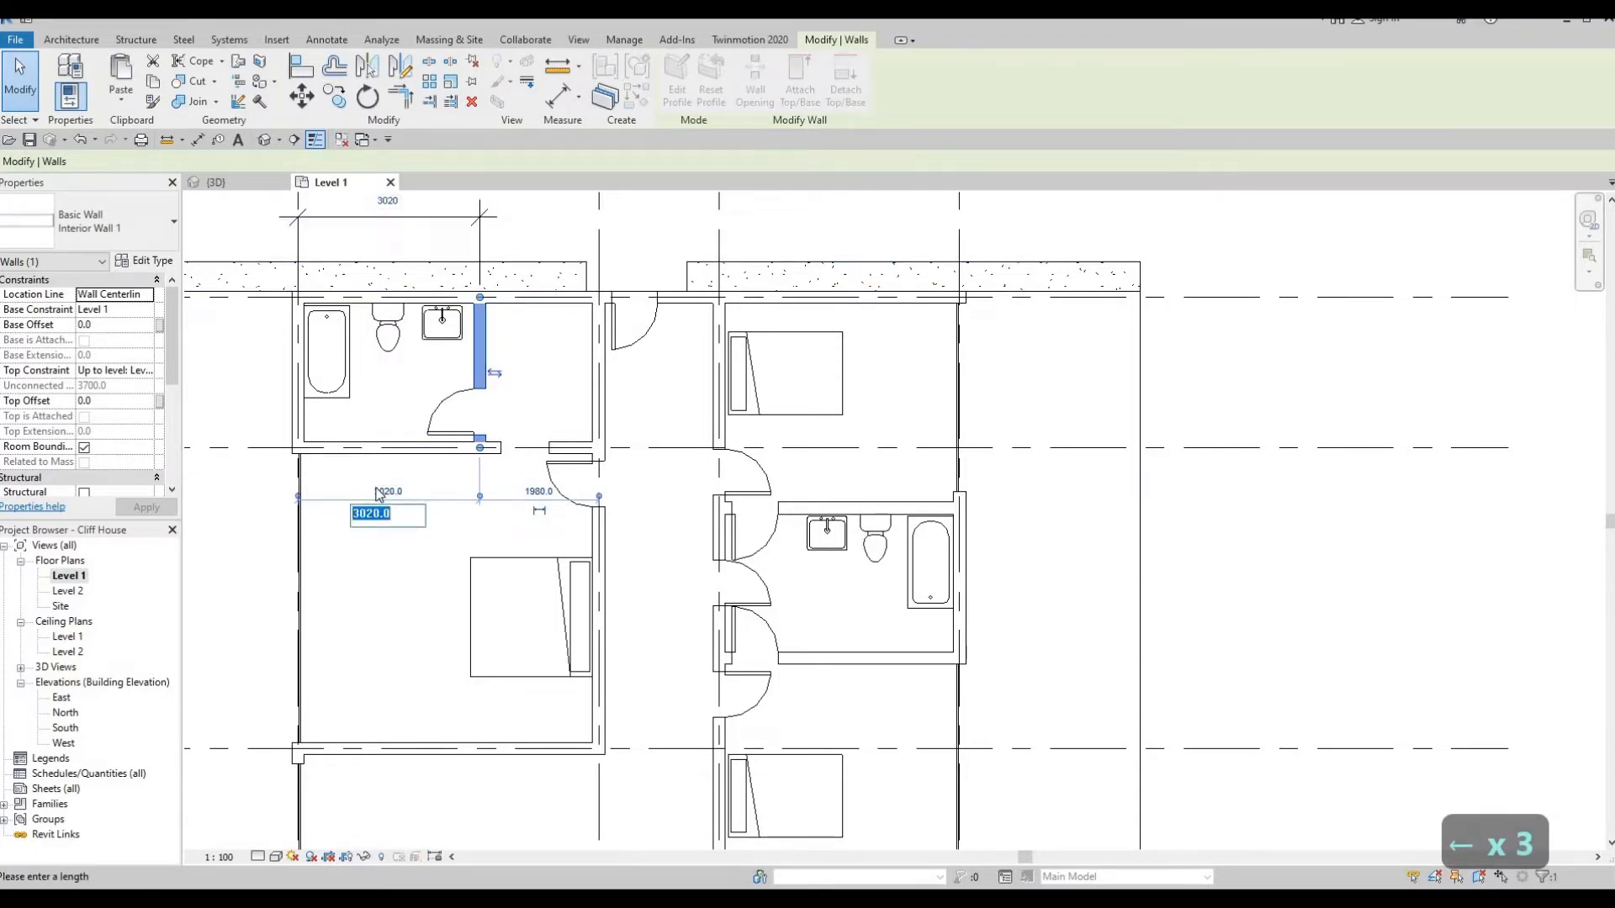
text(300)
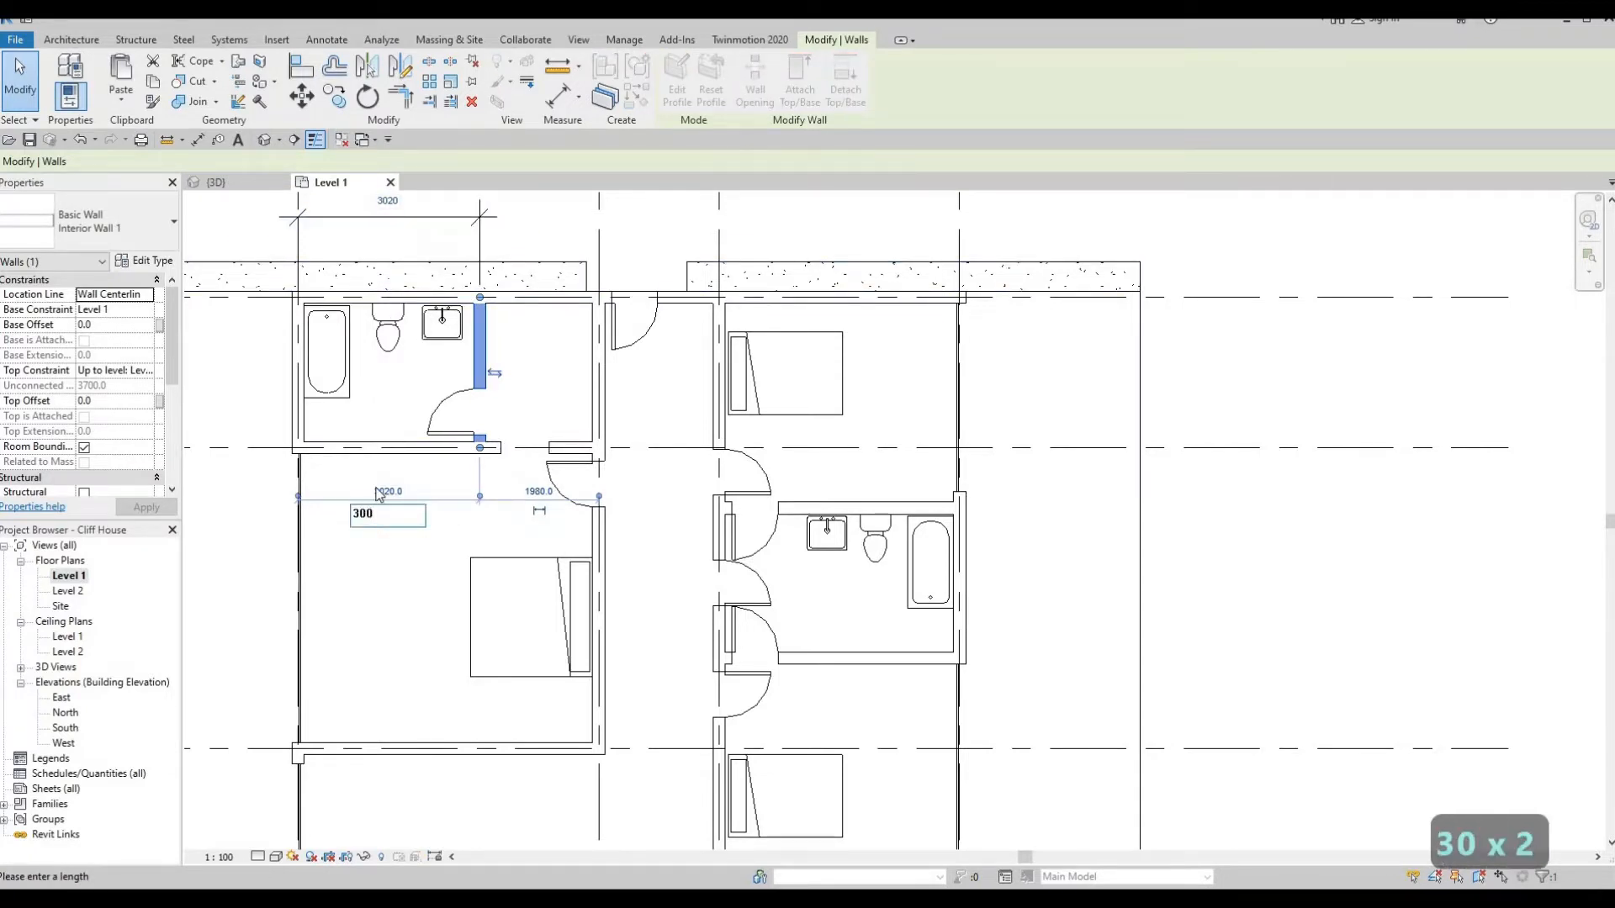
key(Return)
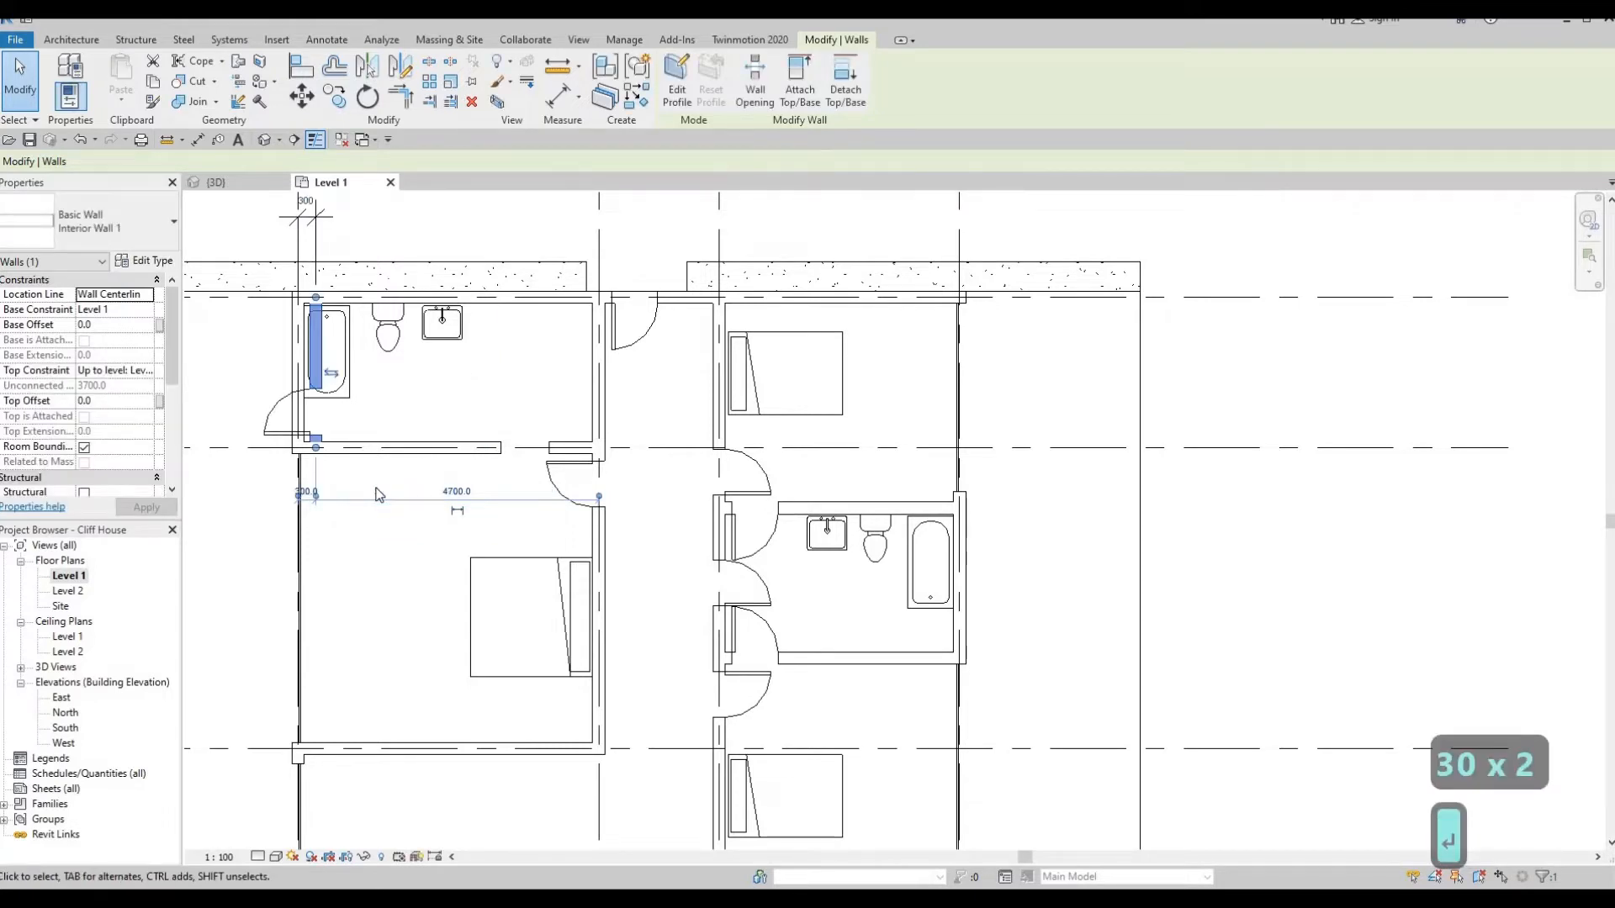
key(ctrl+z)
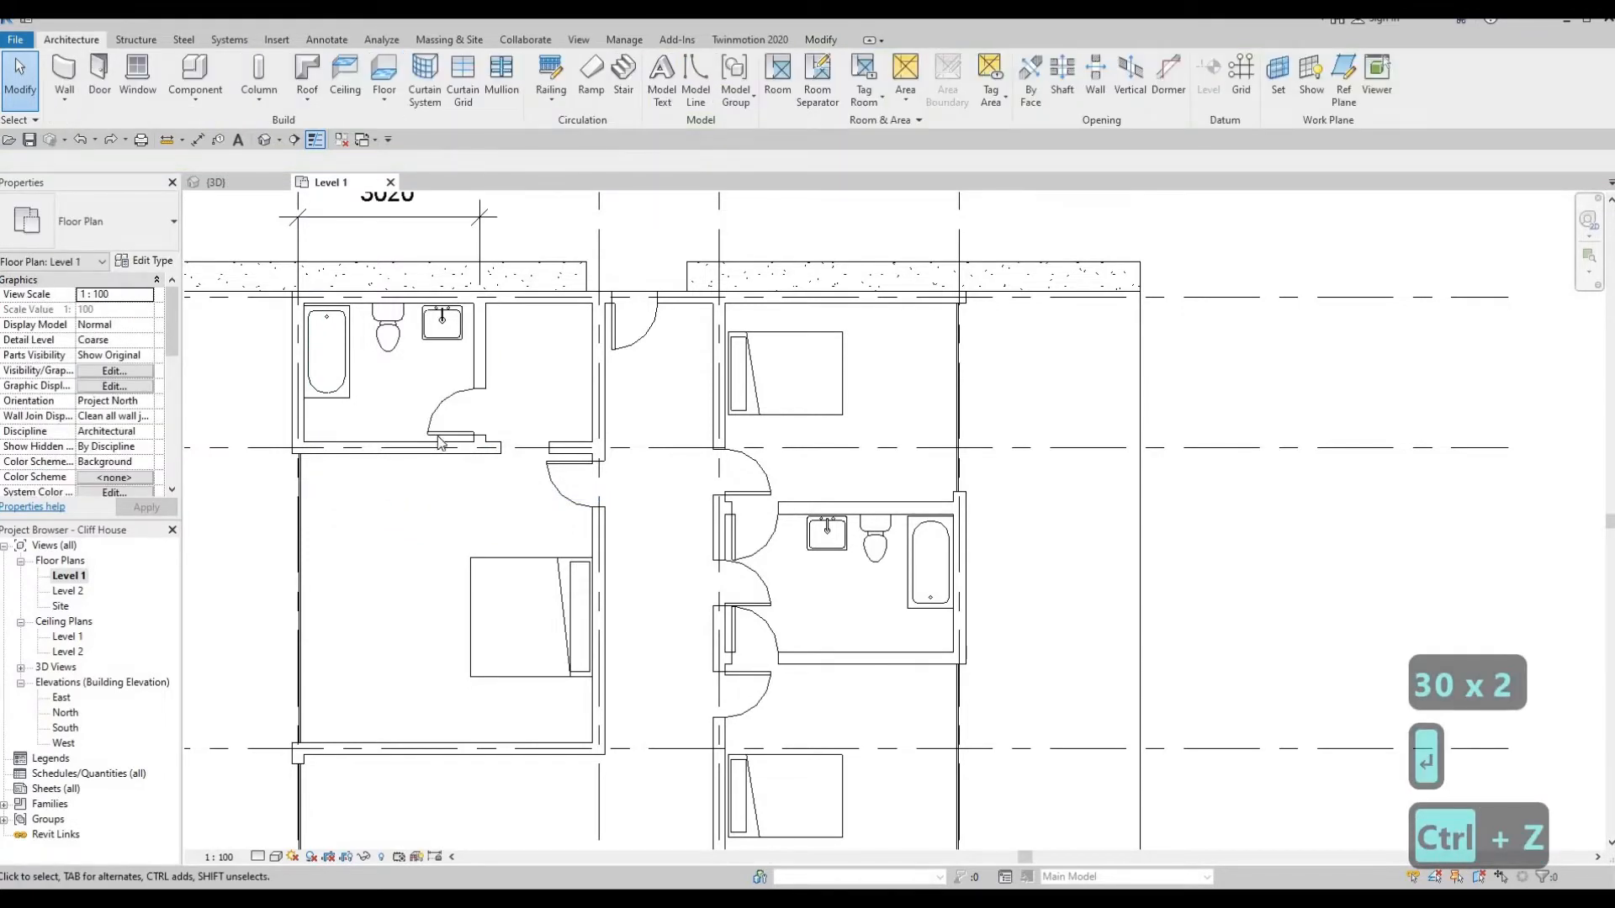
Set the upper-left bathroom partition wall's distance from the outer side wall to 3000 mm
click(482, 364)
click(401, 494)
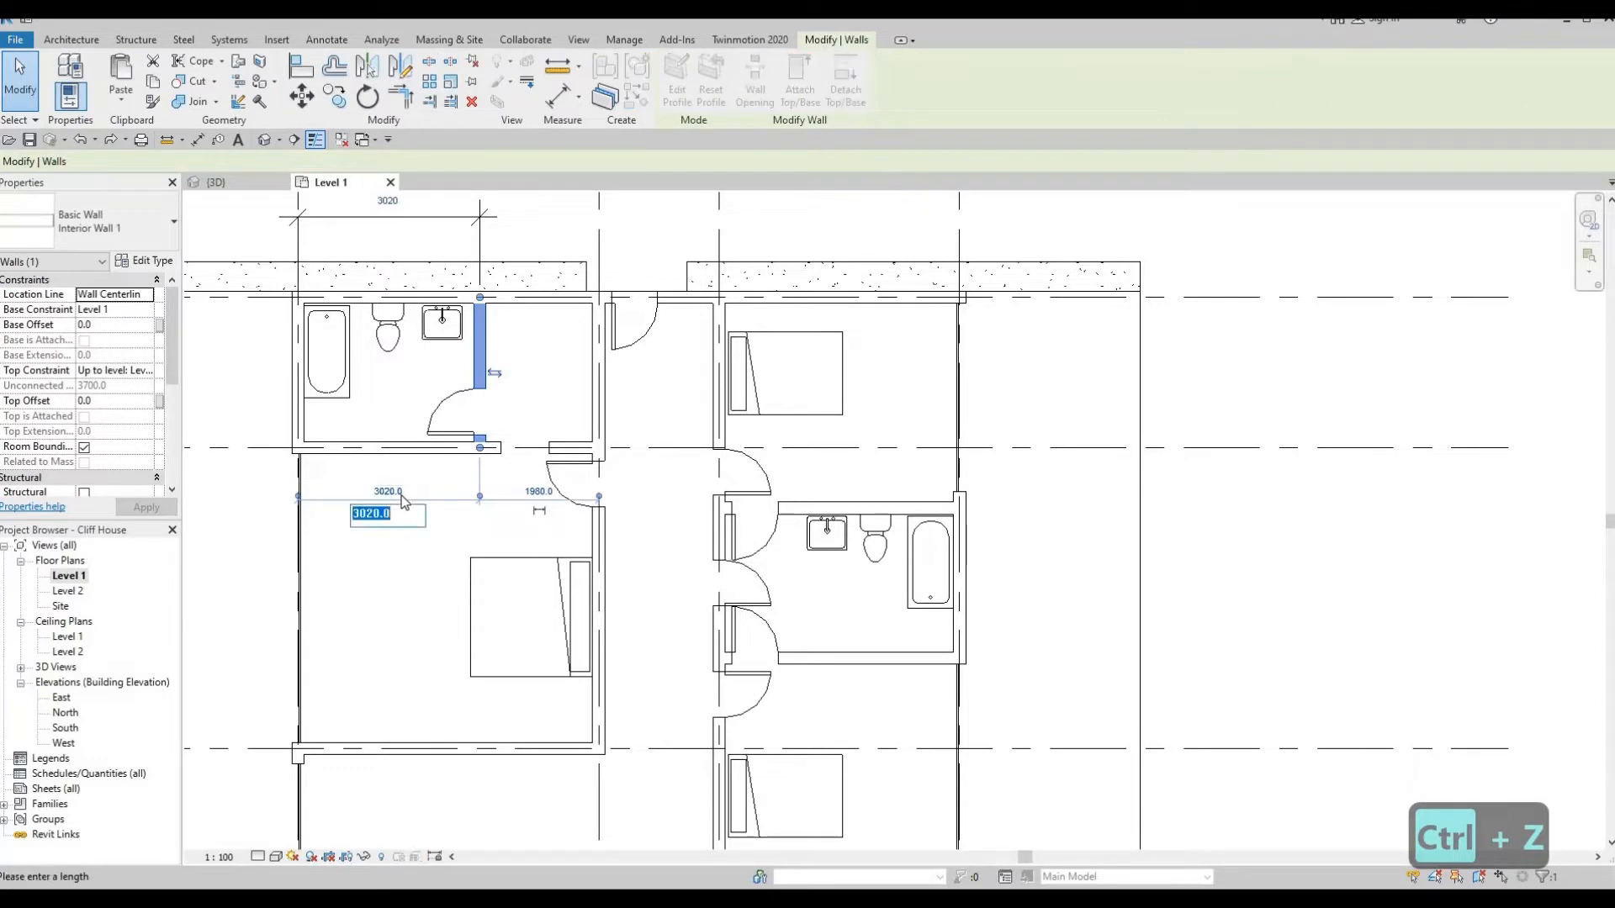
text(300)
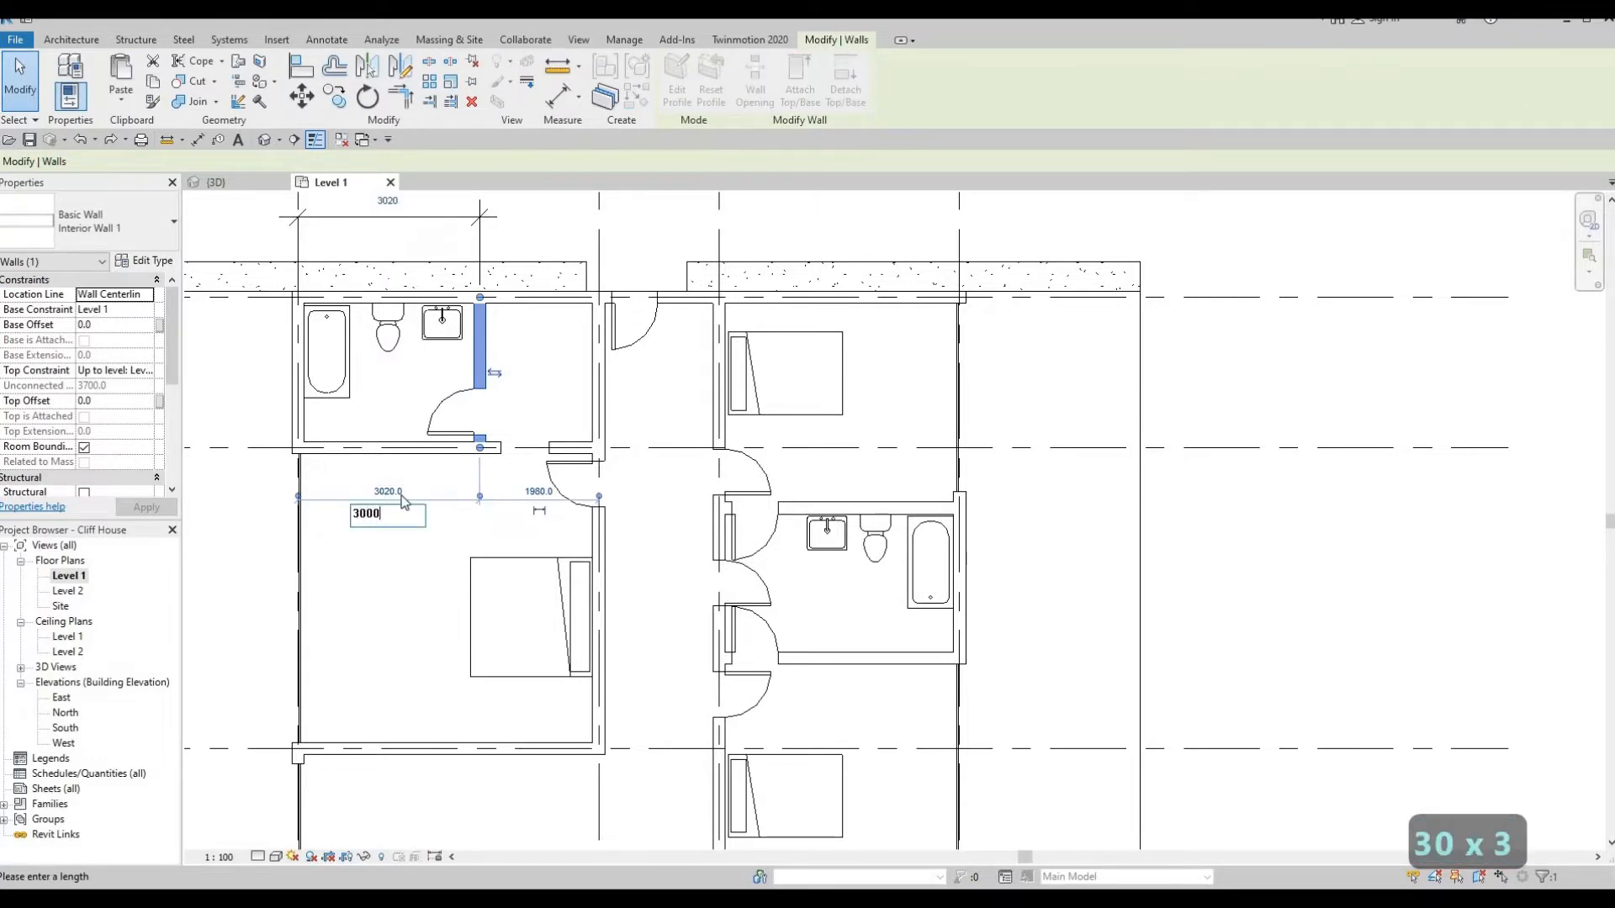
text(0)
key(Return)
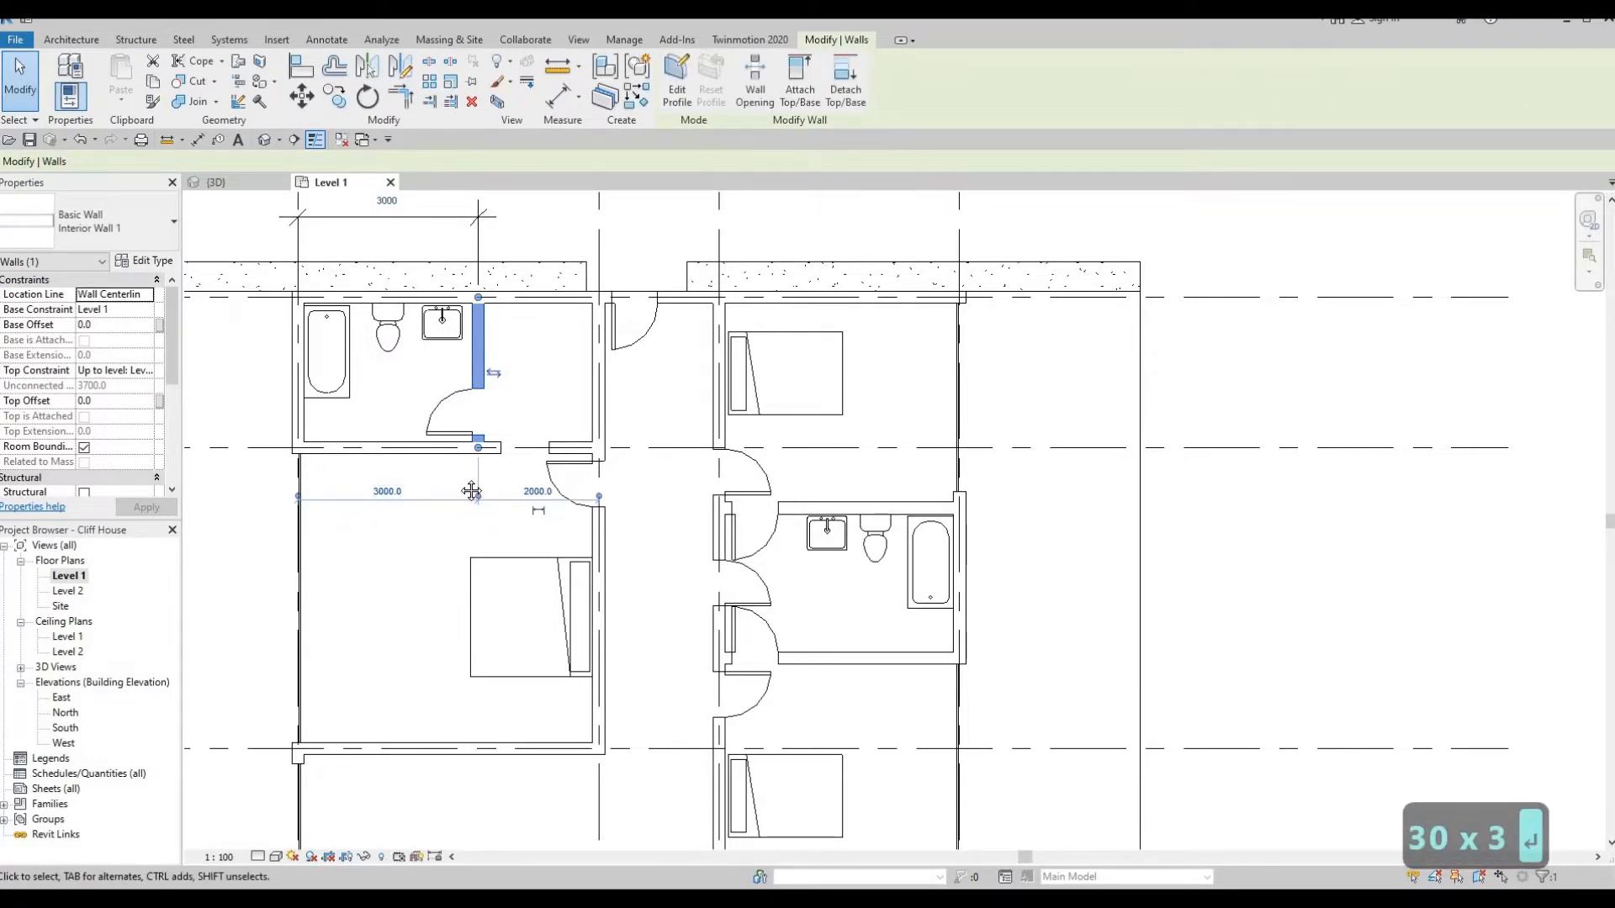
click(409, 372)
Move the double bed in the bedroom below the right-hand bathroom down against that room's lower wall
middle_drag(468, 377, 471, 430)
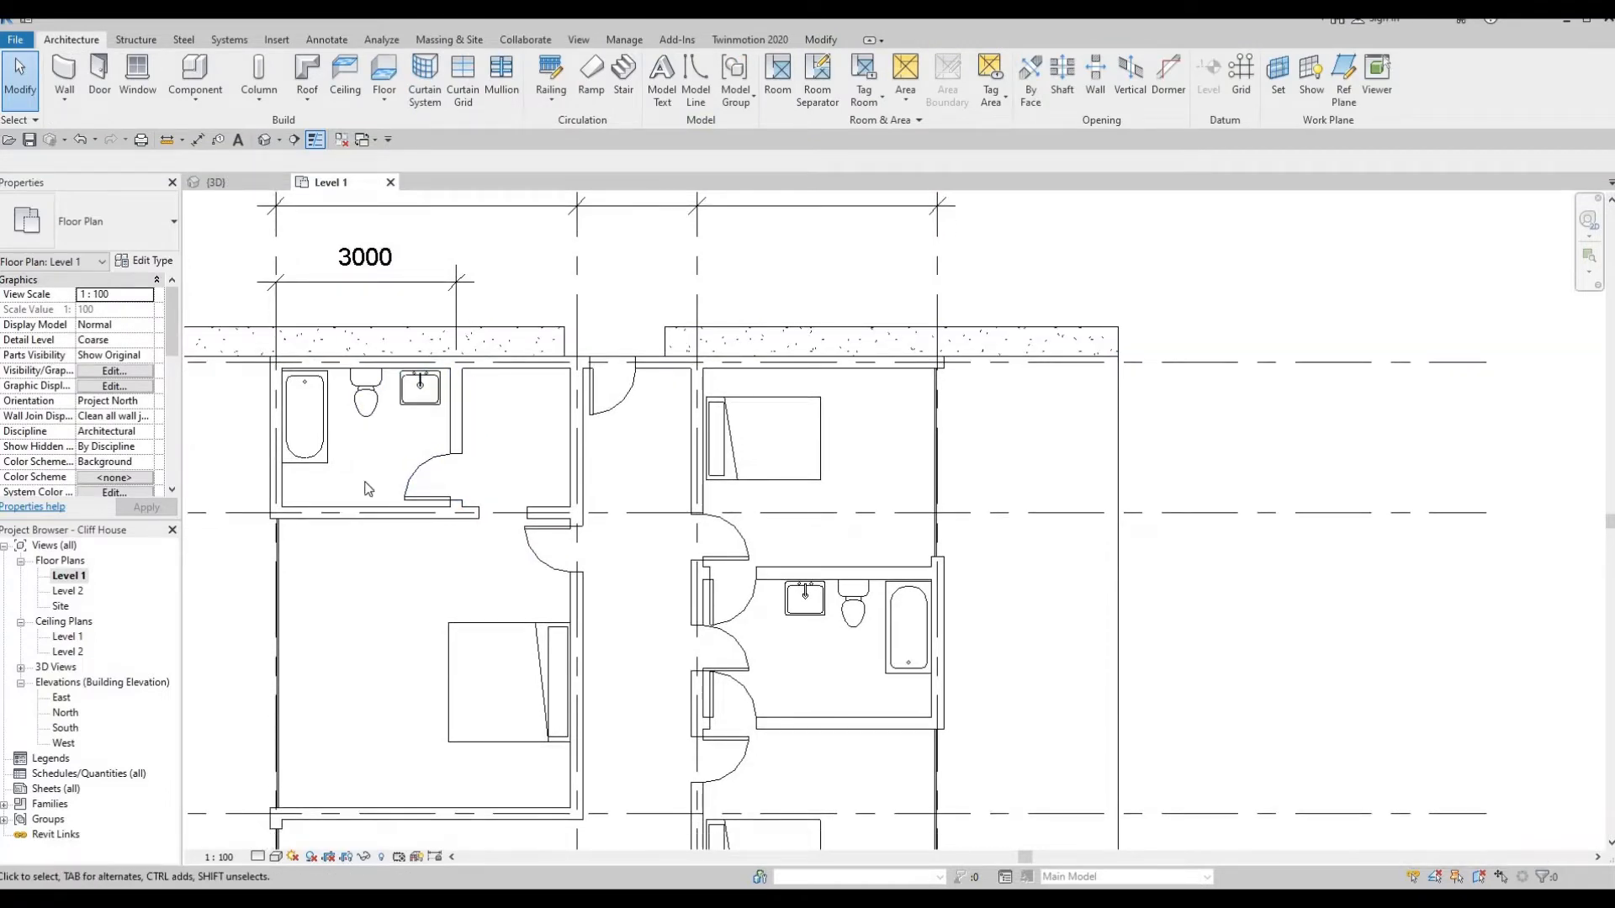
middle_drag(502, 486, 507, 475)
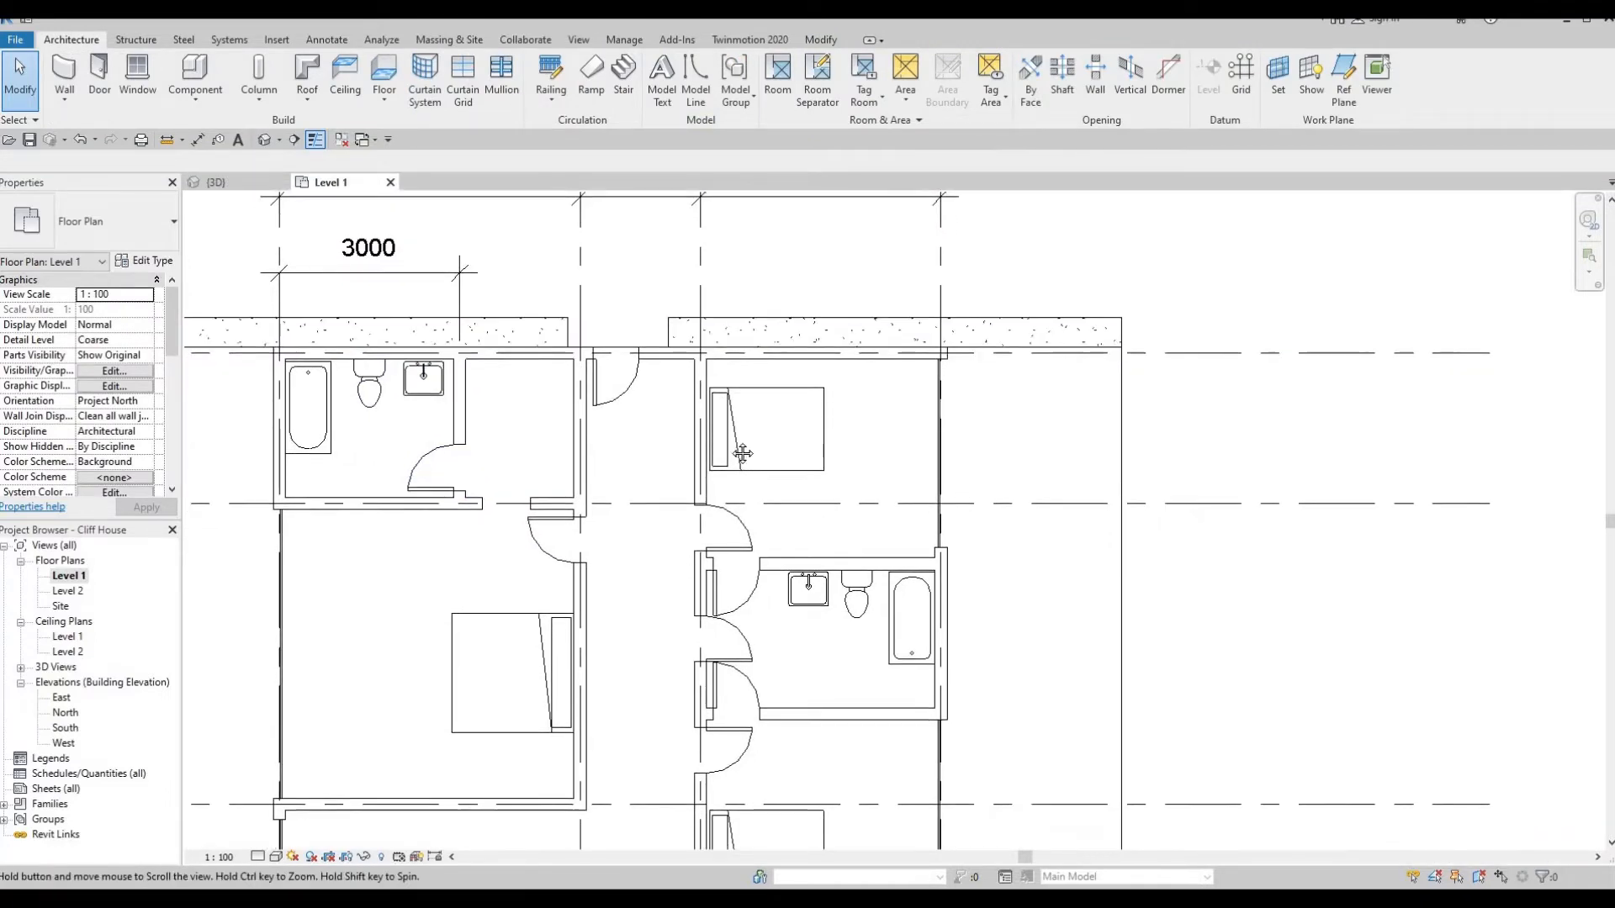
scroll(743, 452, down, 1)
middle_drag(651, 478, 640, 426)
middle_drag(754, 526, 729, 536)
middle_drag(812, 580, 724, 534)
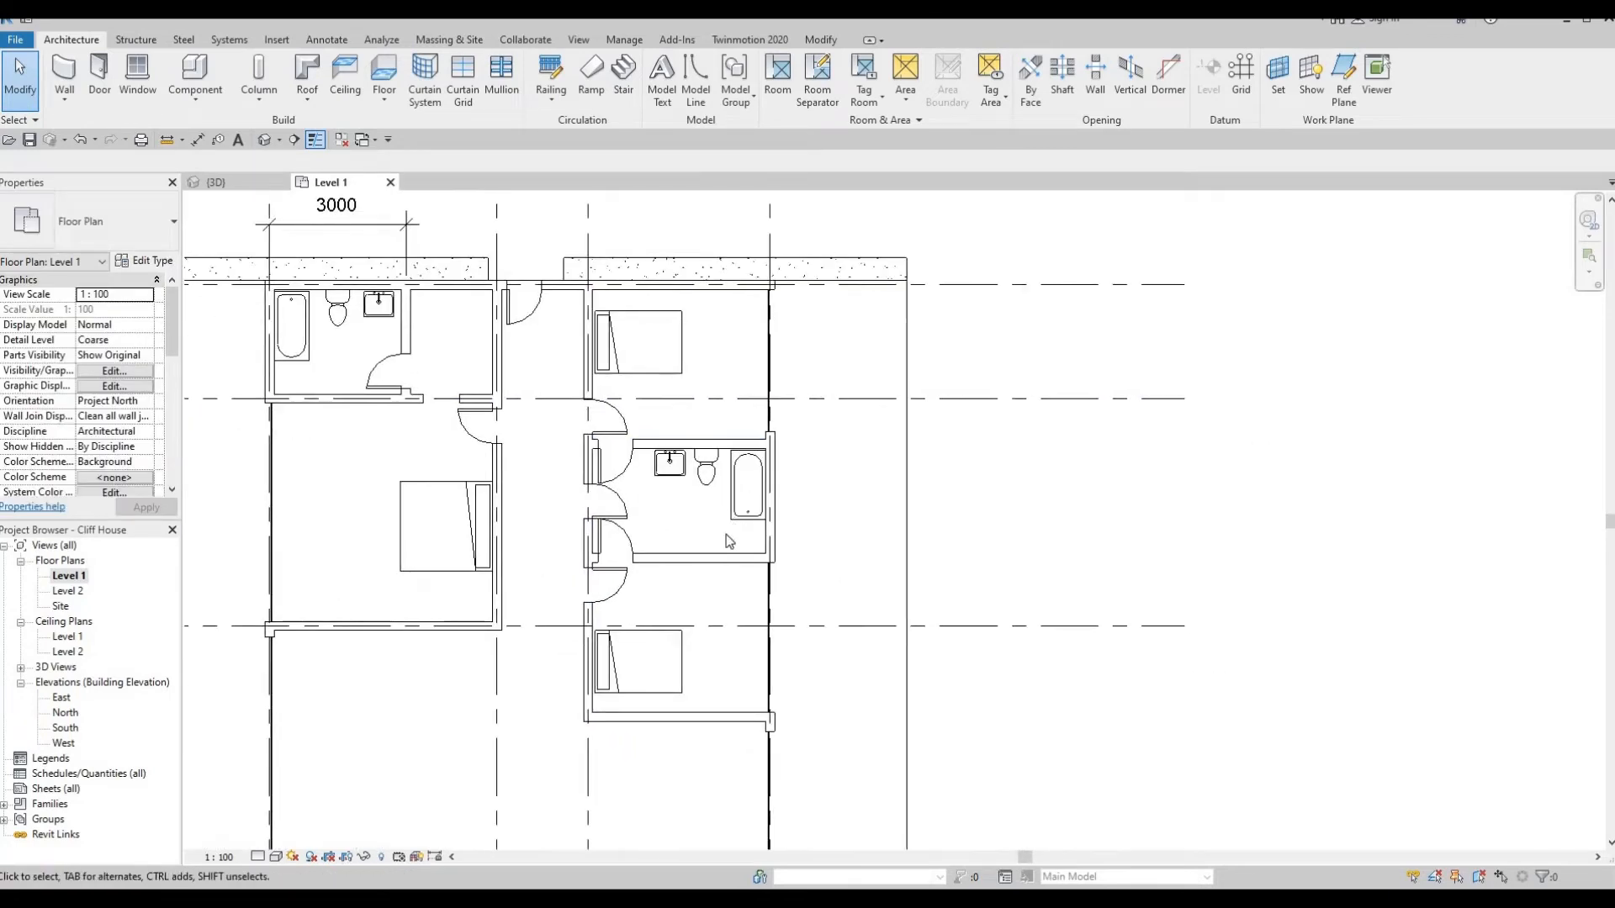
scroll(726, 531, up, 1)
middle_drag(604, 668, 611, 646)
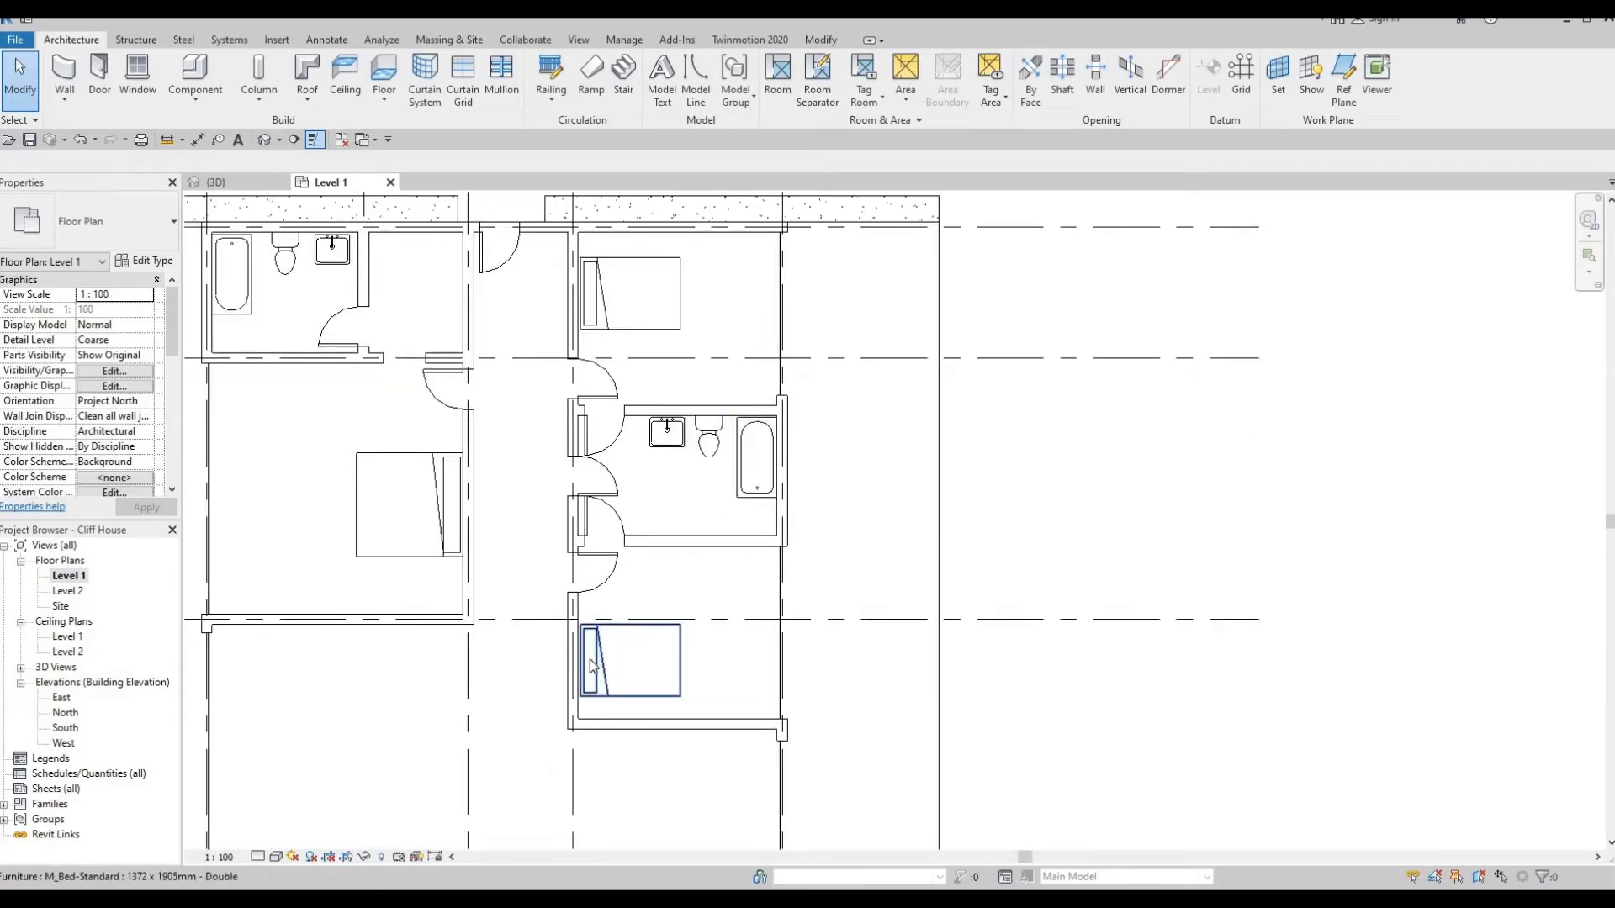
click(592, 671)
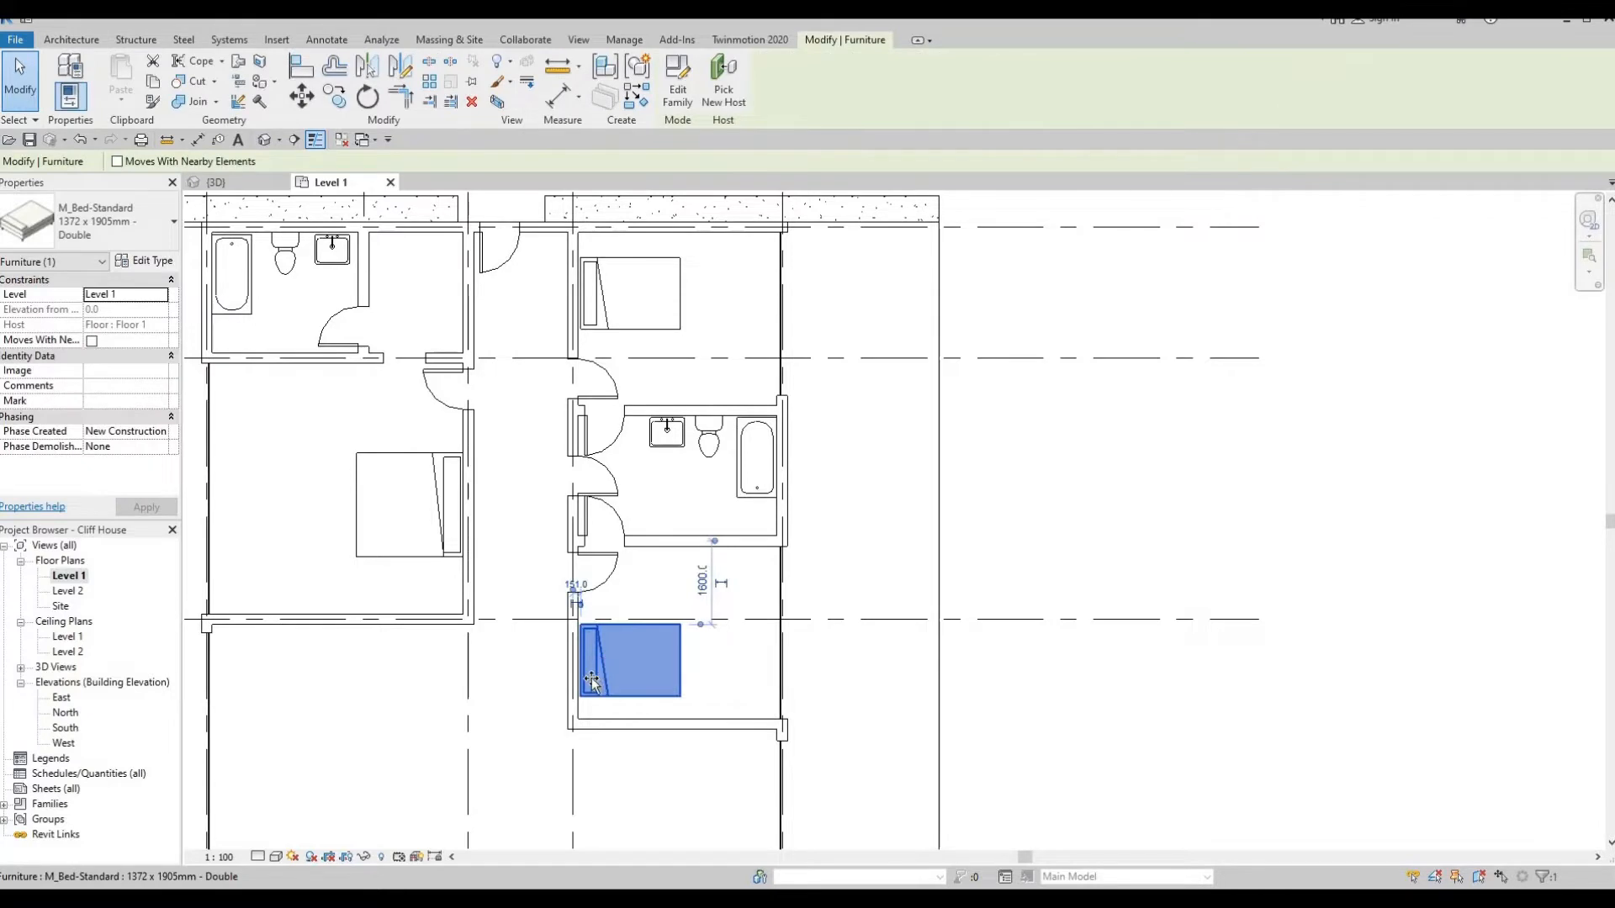
drag(592, 682, 594, 704)
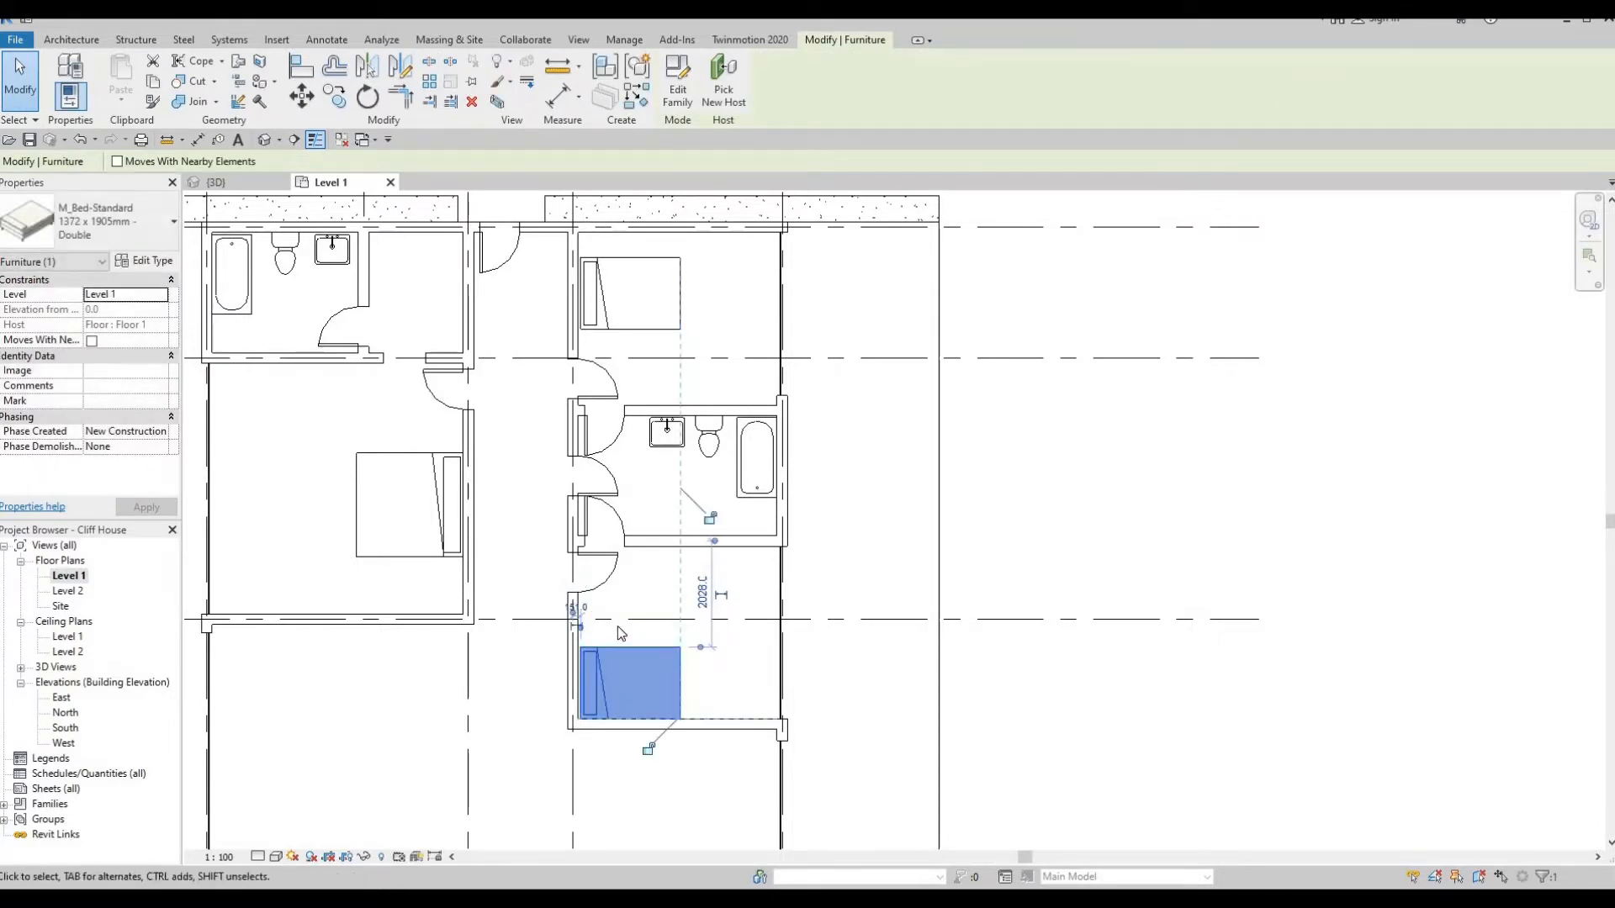
key(Escape)
Move the double bed in the bedroom above the right-hand bathroom up against the exterior wall
middle_drag(612, 282, 599, 377)
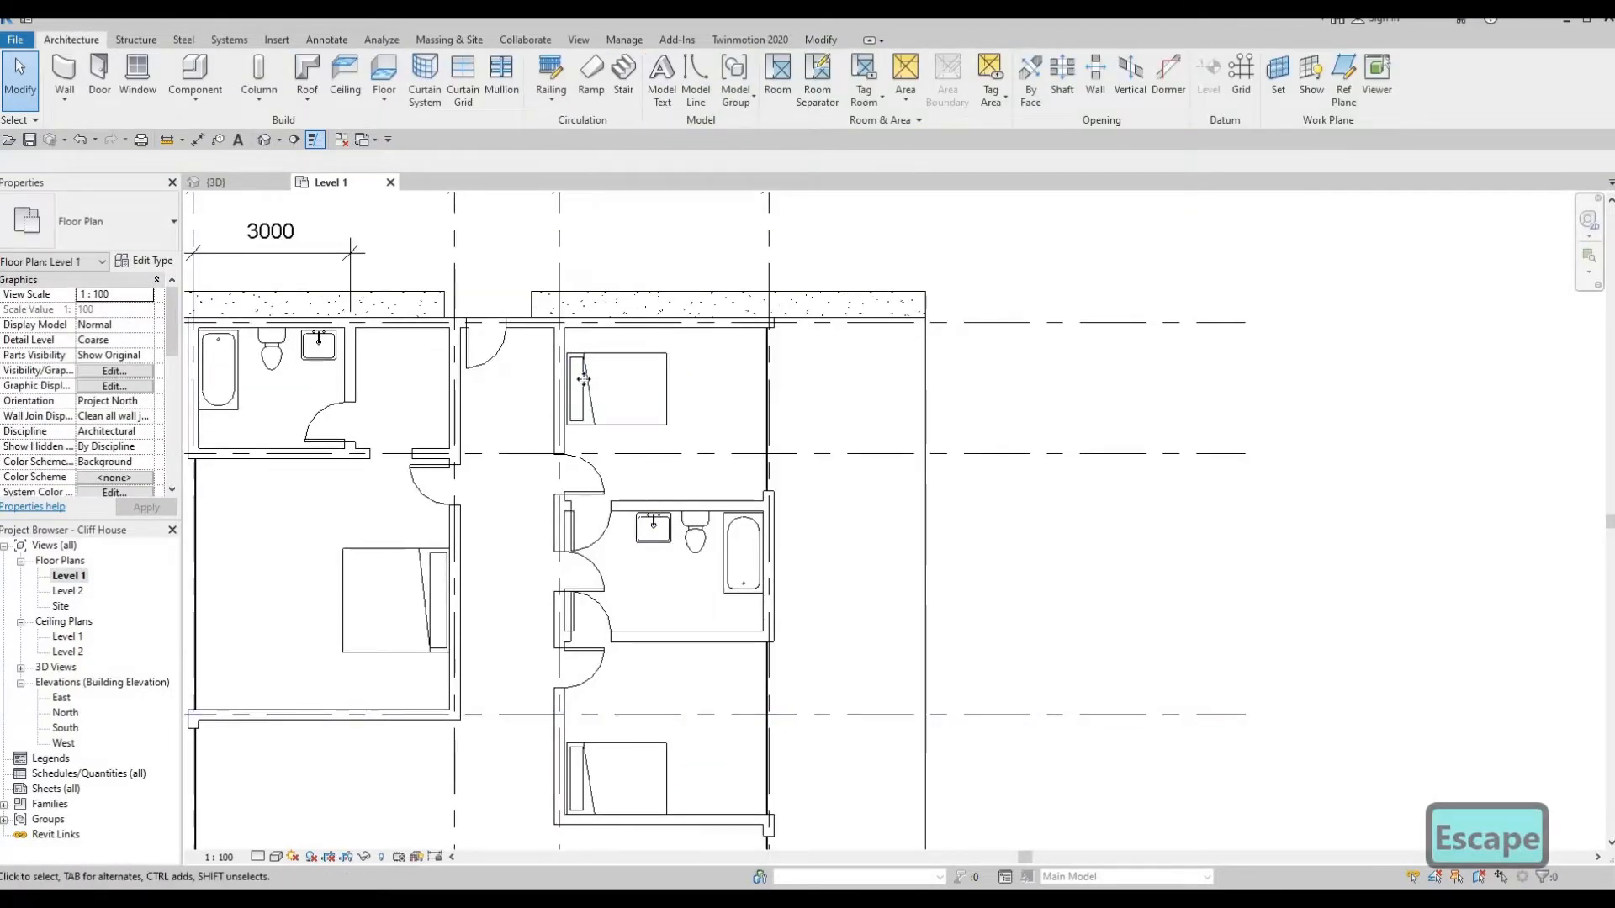
click(586, 376)
drag(587, 359, 587, 334)
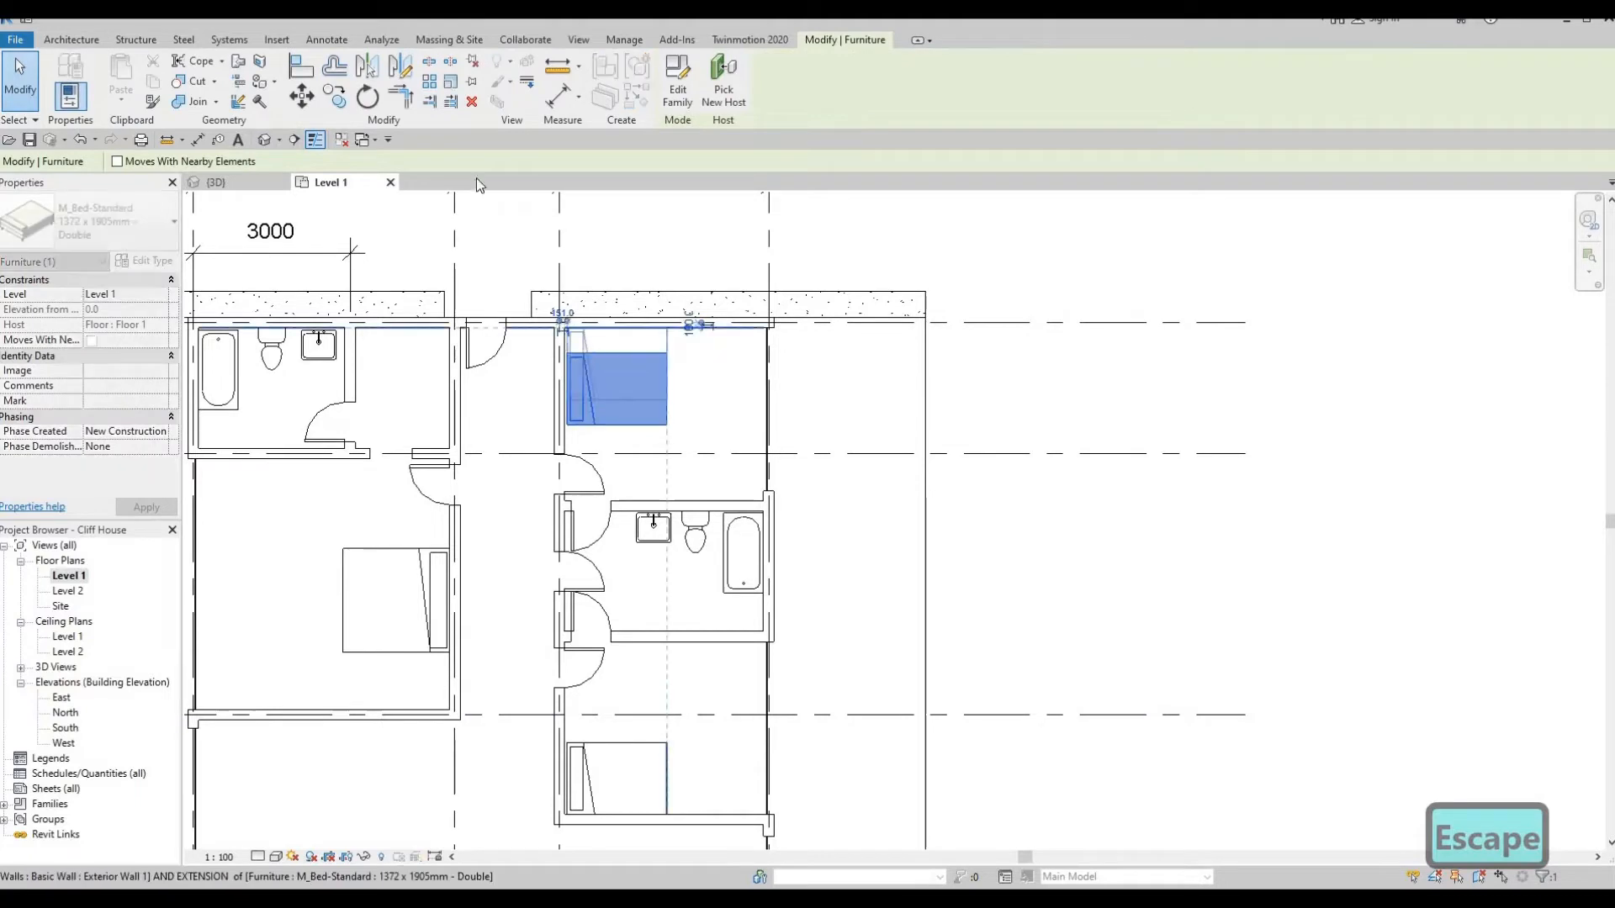
key(Escape)
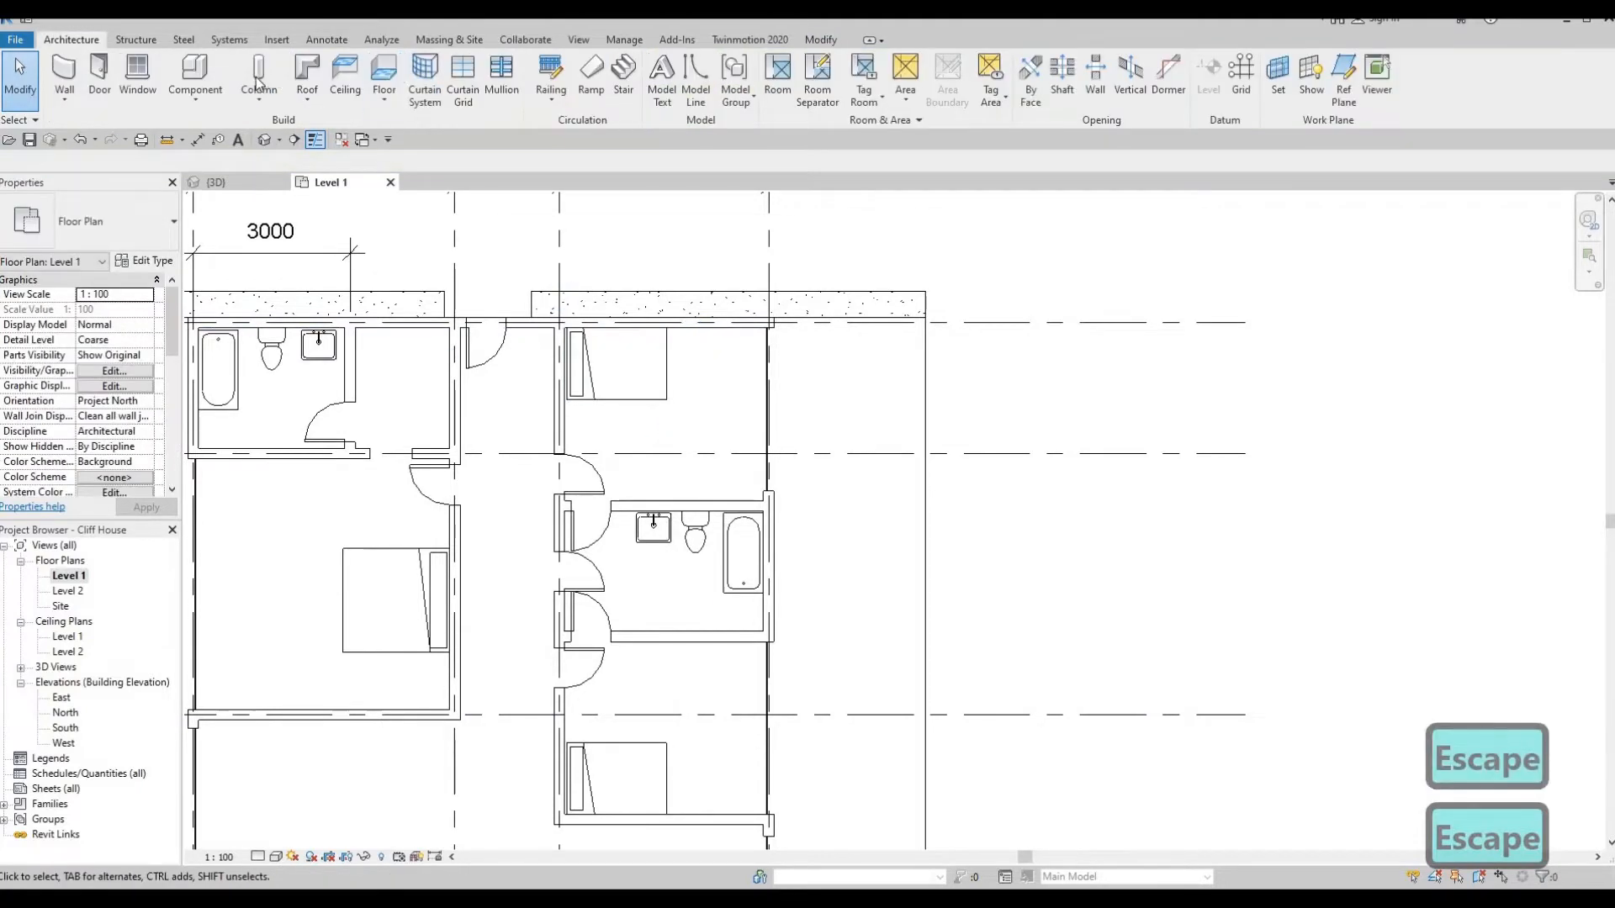
Load the M_Table-Night Stand family from the Tables folder under Furniture in the Canada library
click(276, 41)
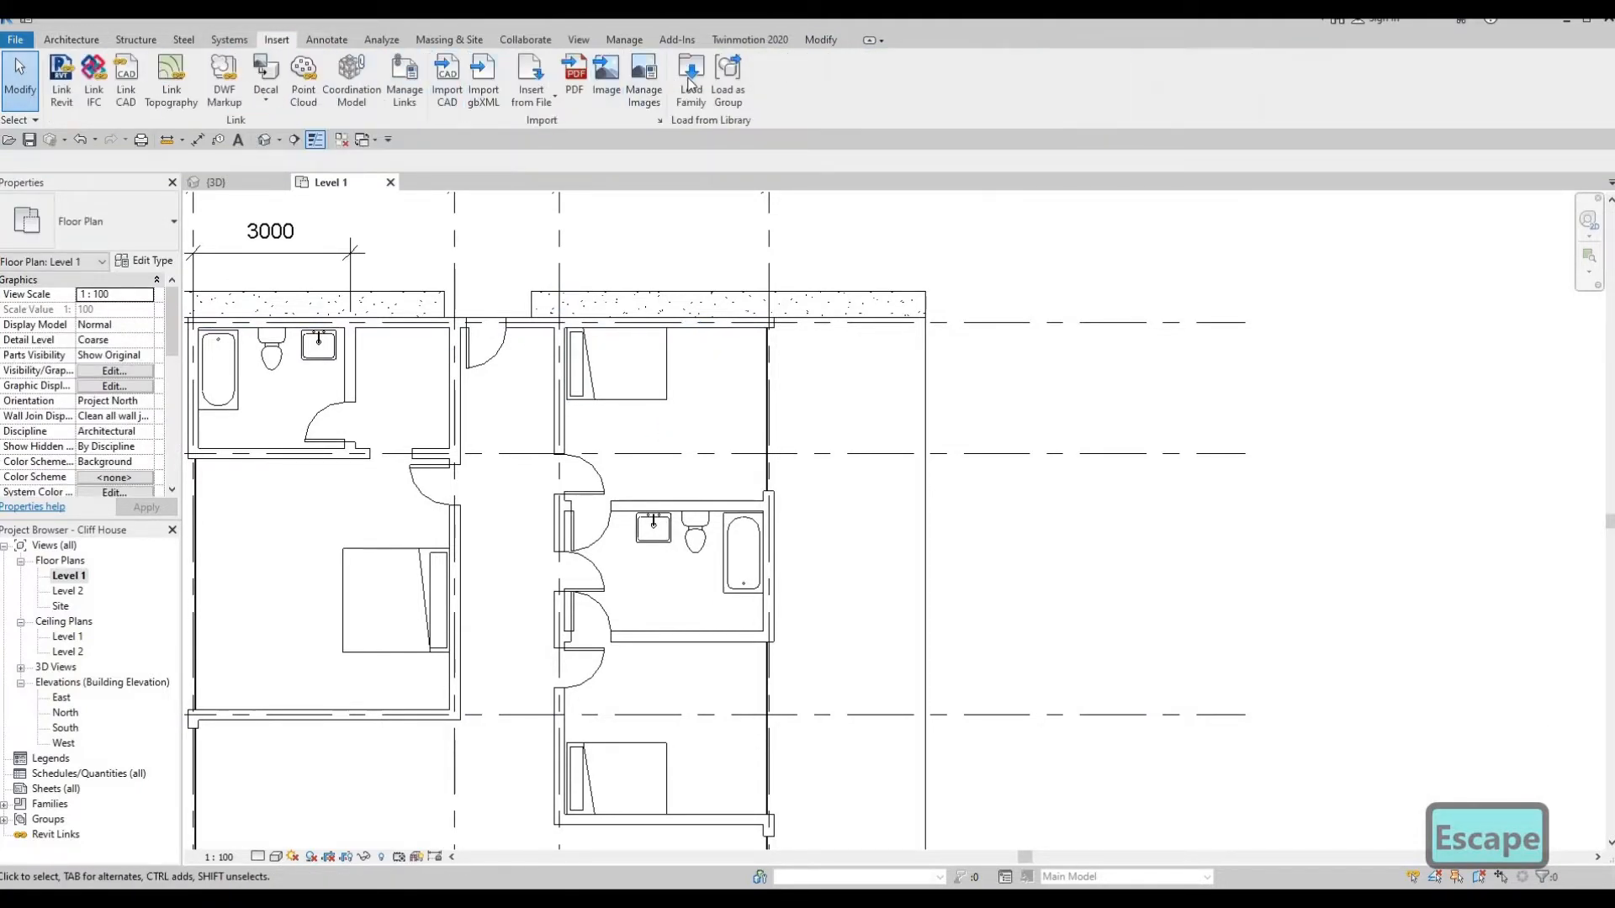
click(689, 81)
click(909, 282)
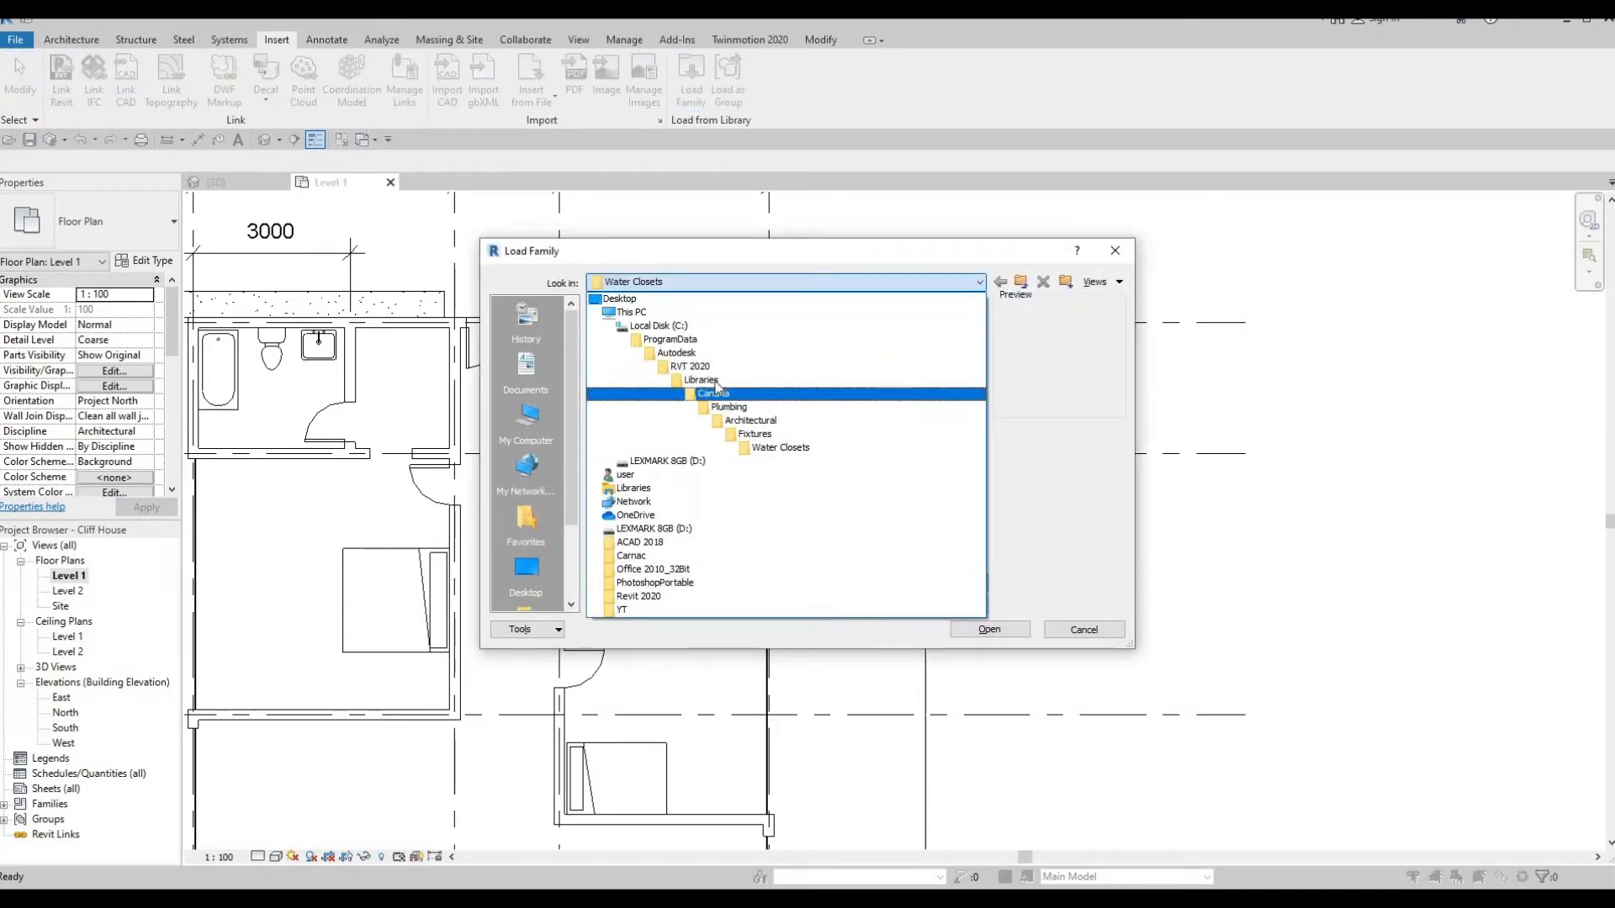
click(719, 392)
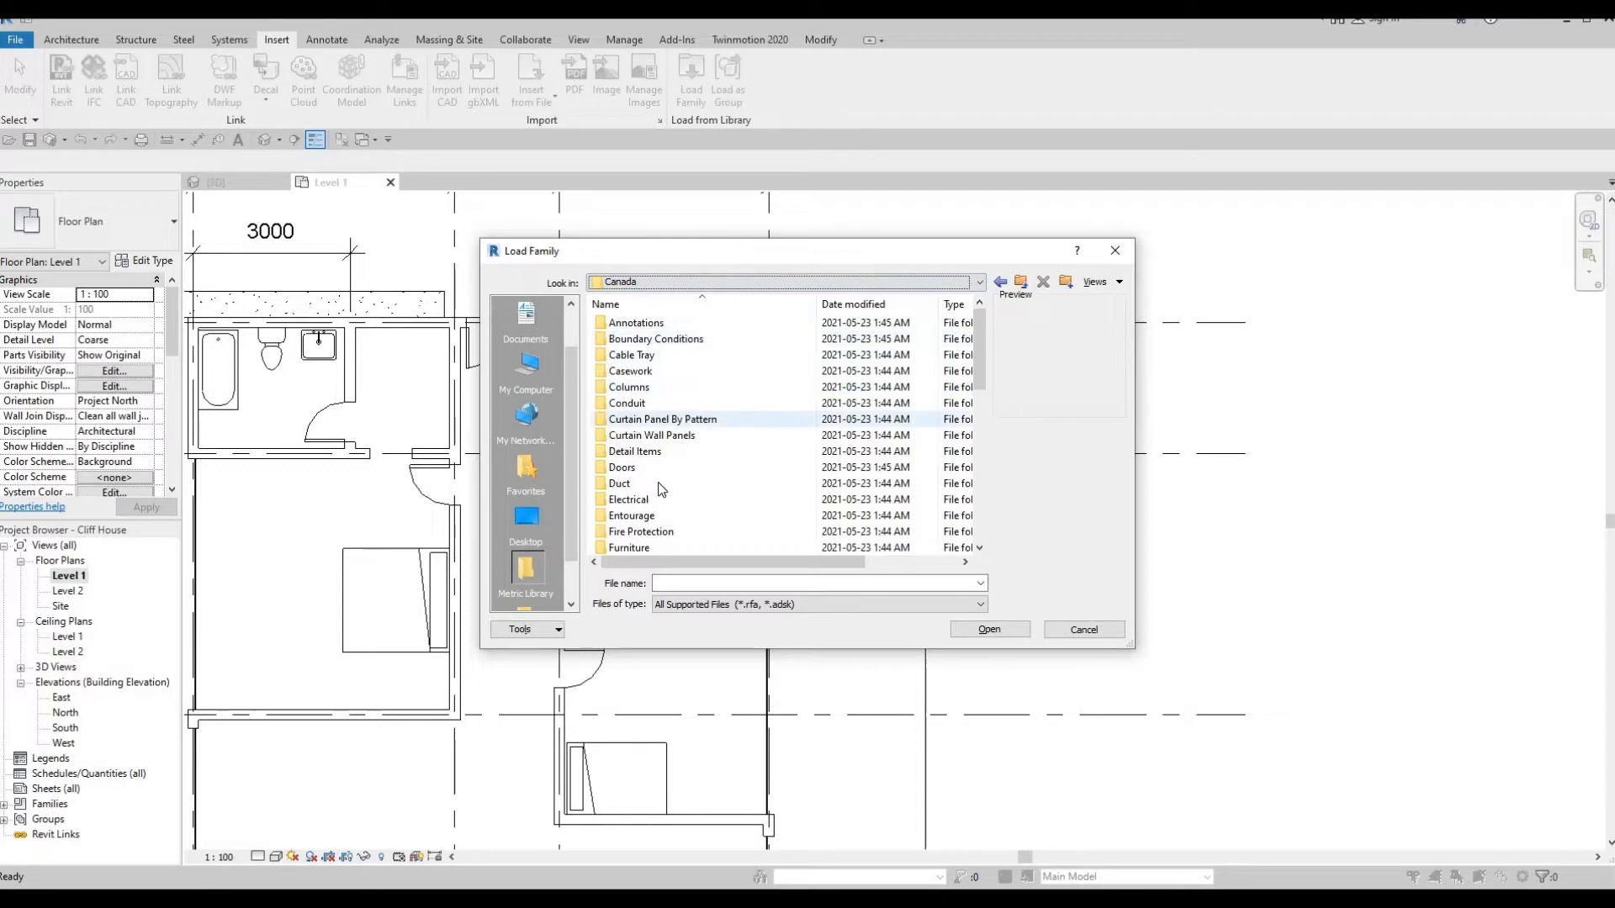
scroll(657, 496, down, 1)
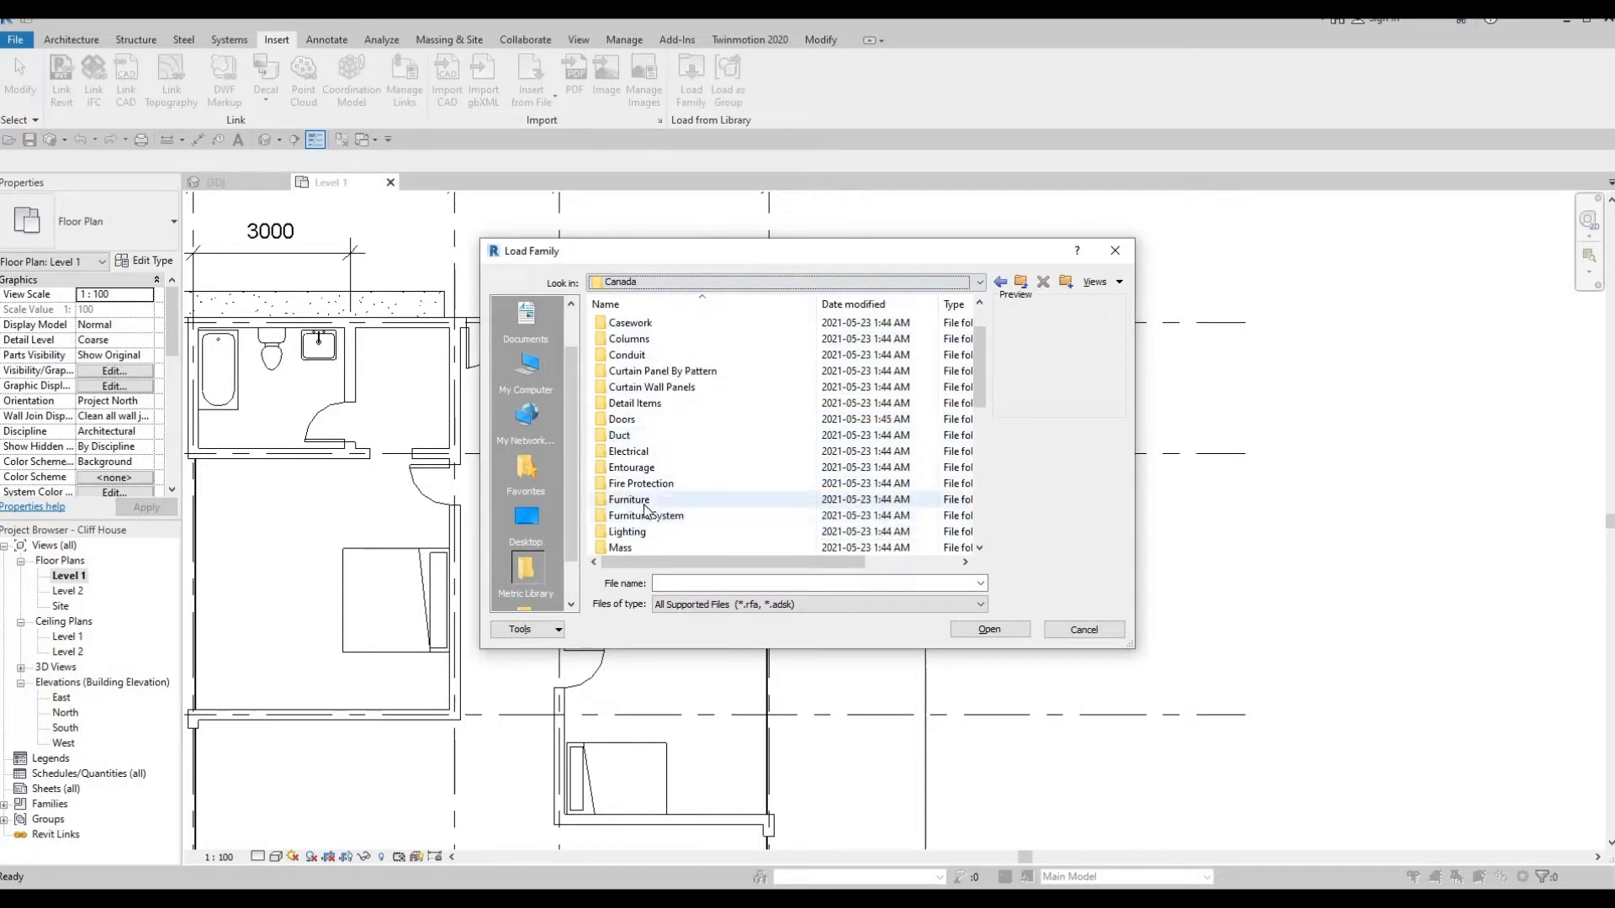
double_click(631, 499)
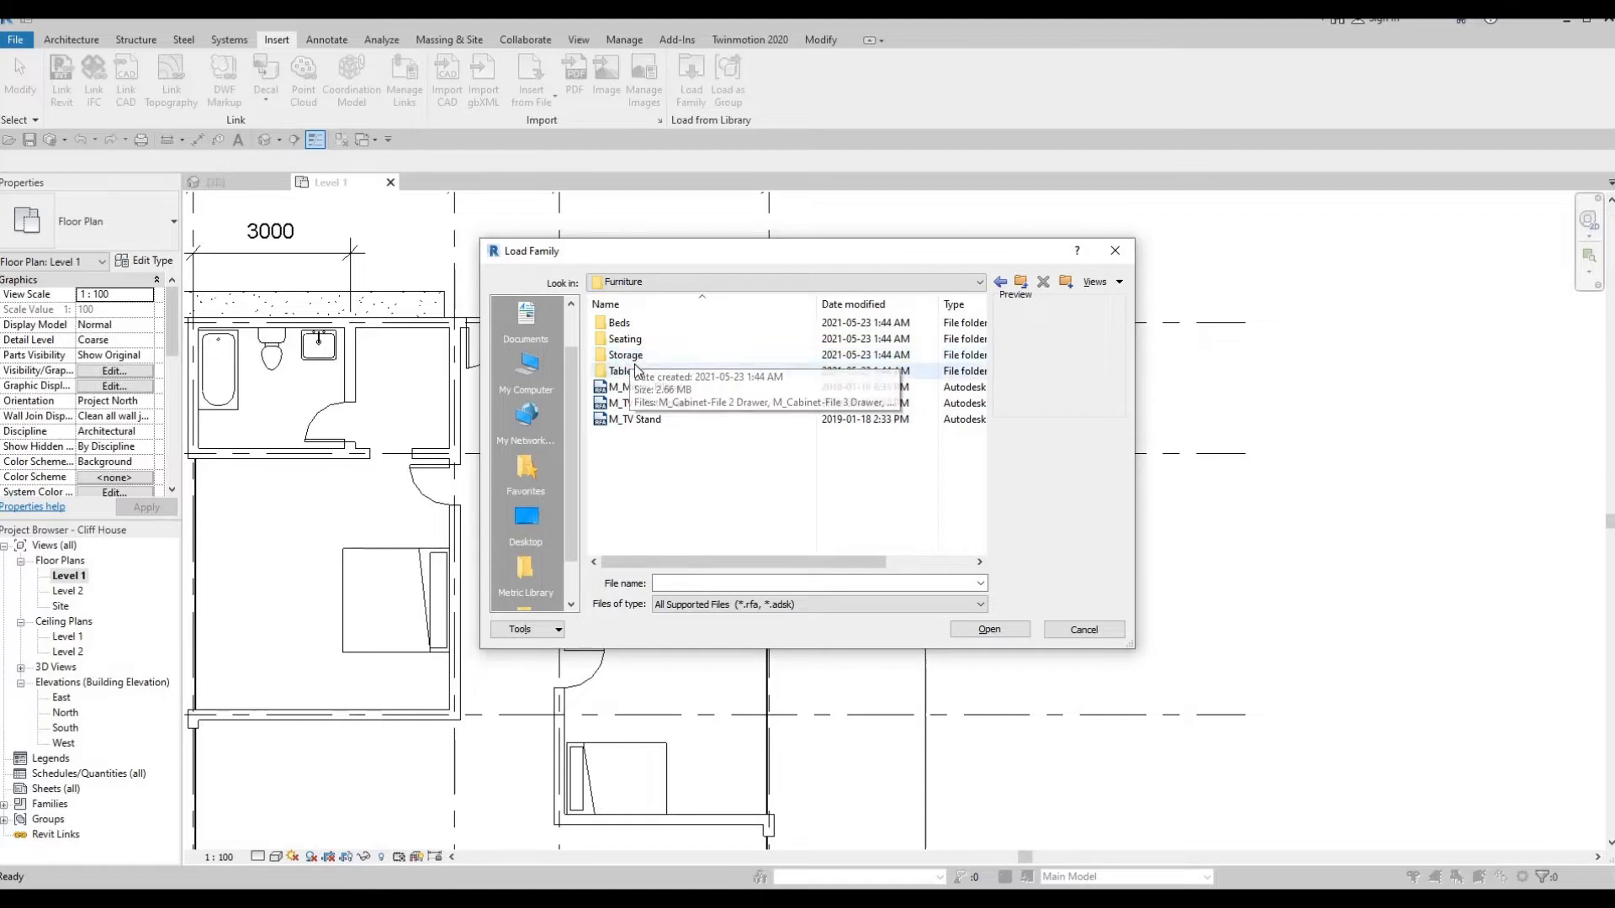
double_click(632, 371)
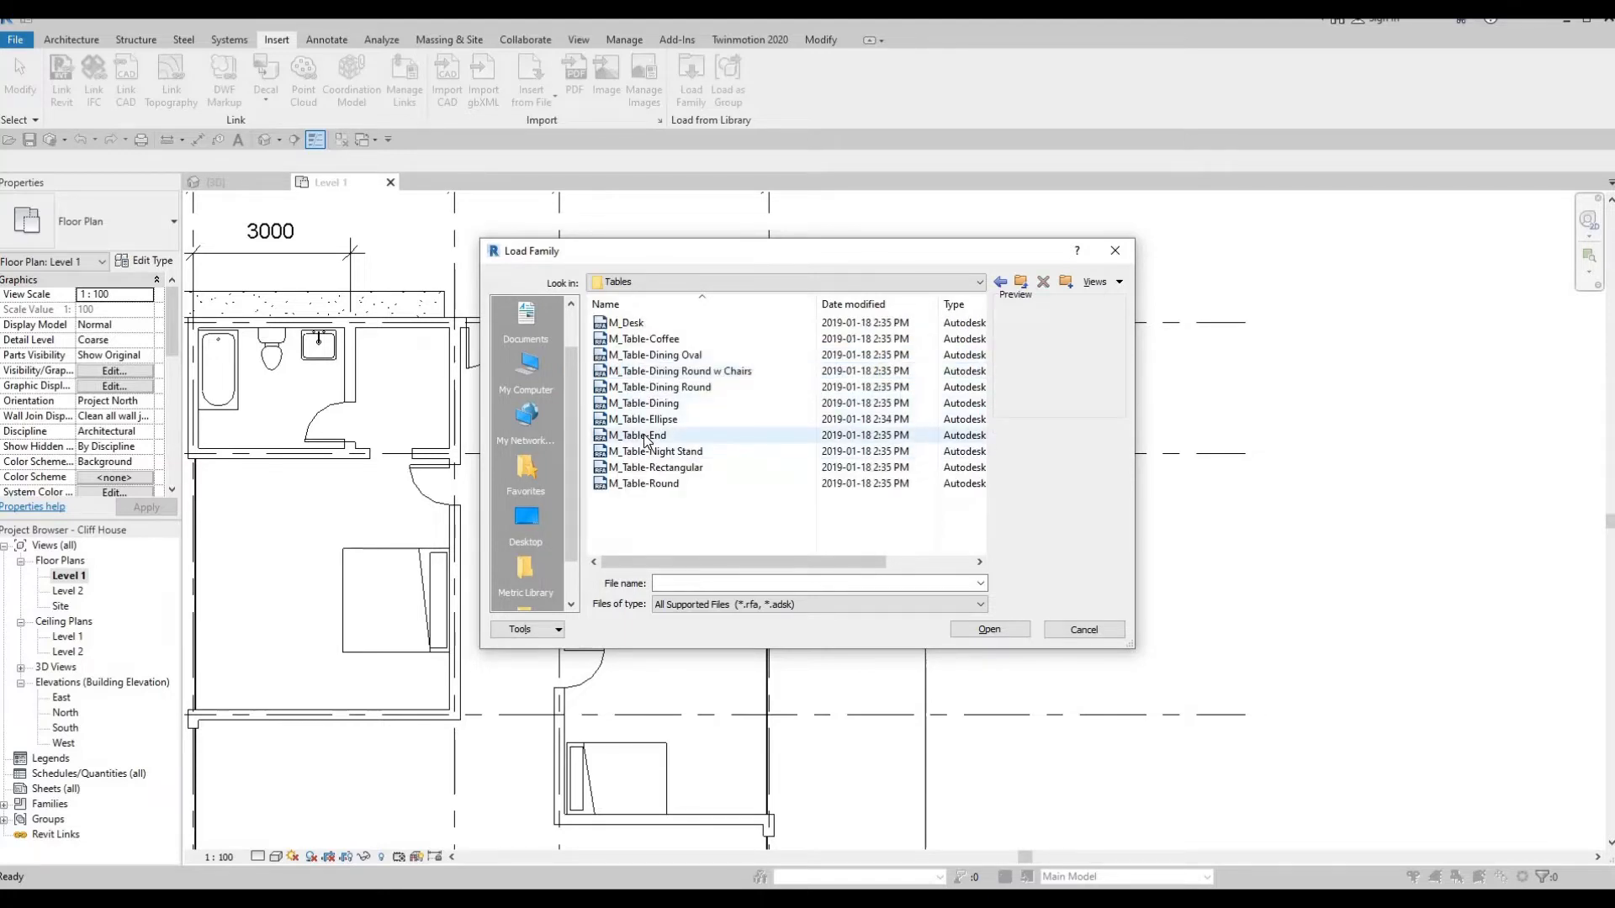
click(644, 434)
click(639, 419)
click(639, 403)
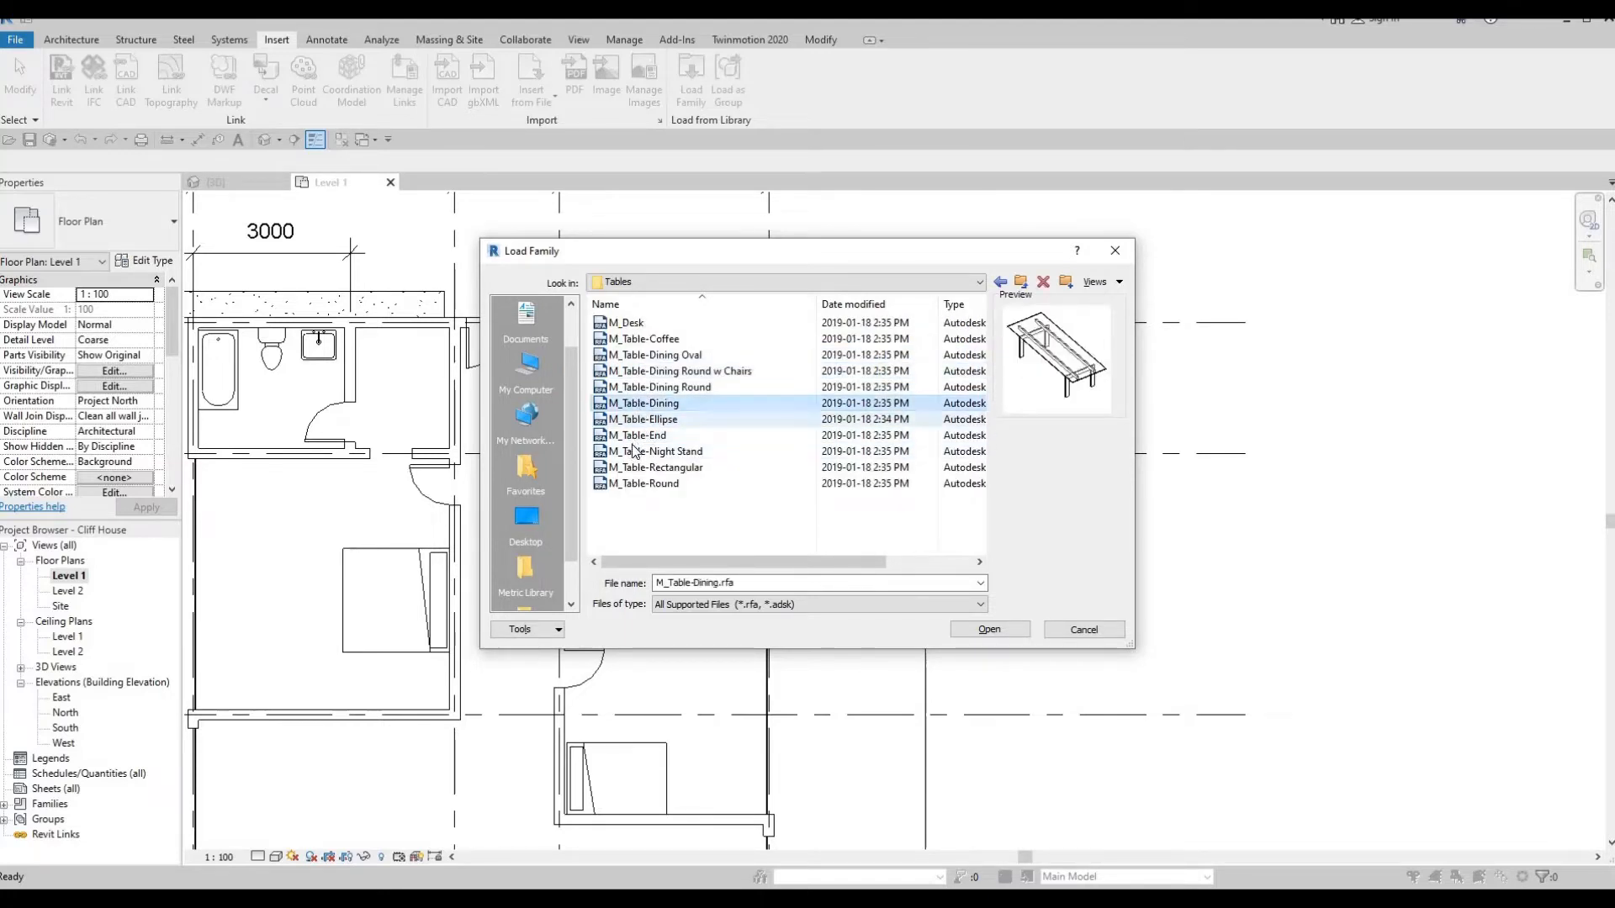
click(634, 454)
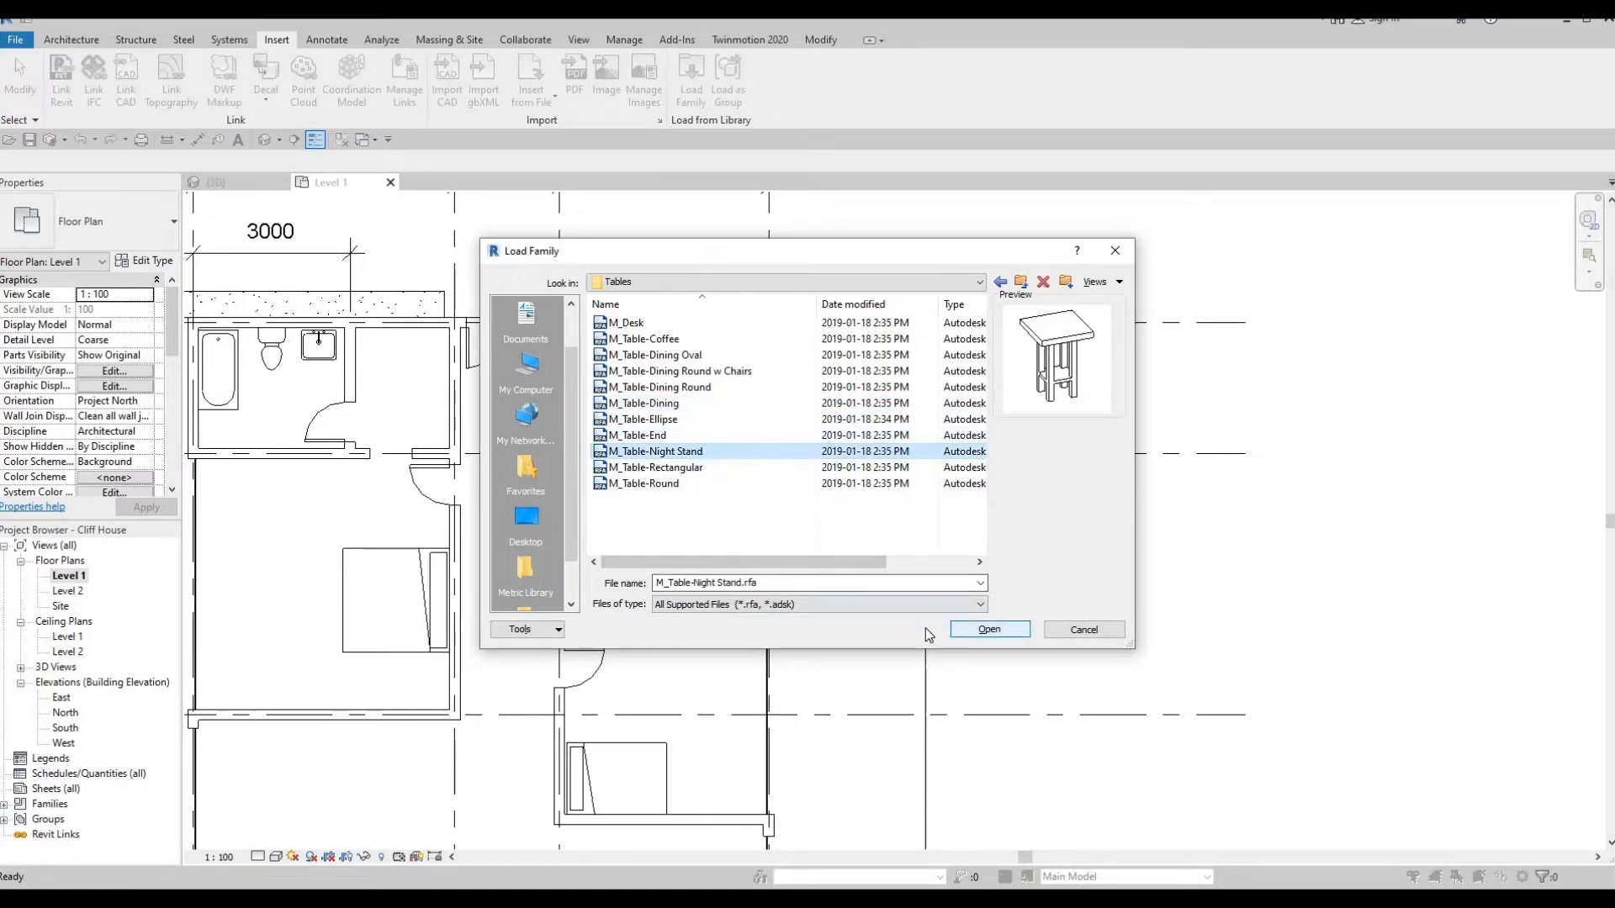
click(978, 630)
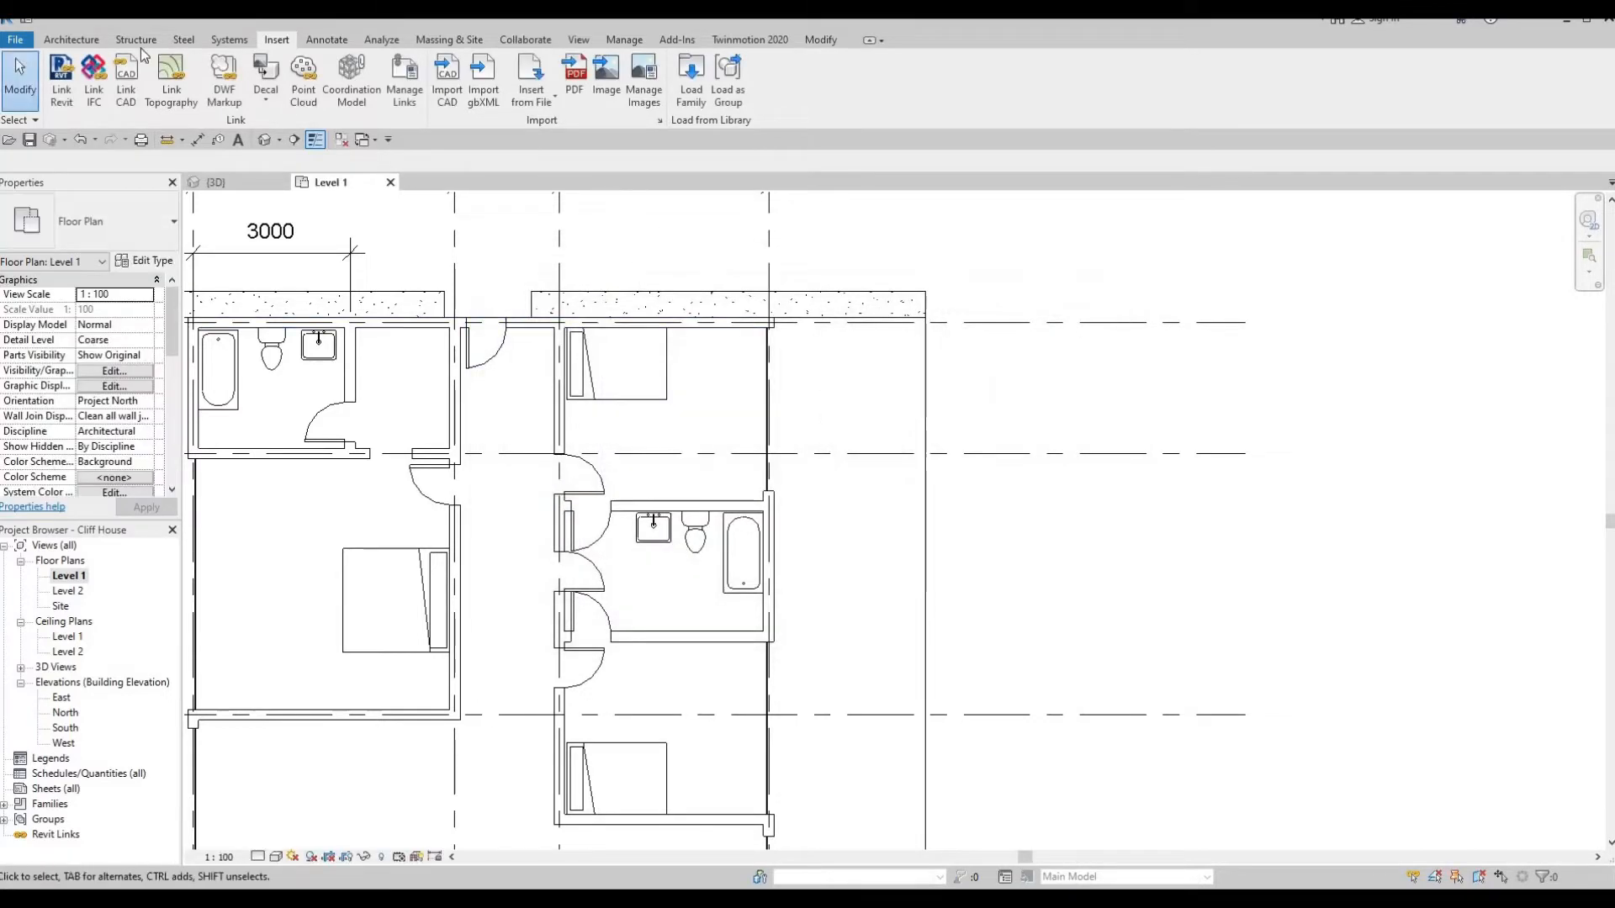
Place 0610 x 0610 x 0762mm night stands beside the beds in both right-hand bedrooms and on both sides of the left bedroom's bed
click(67, 40)
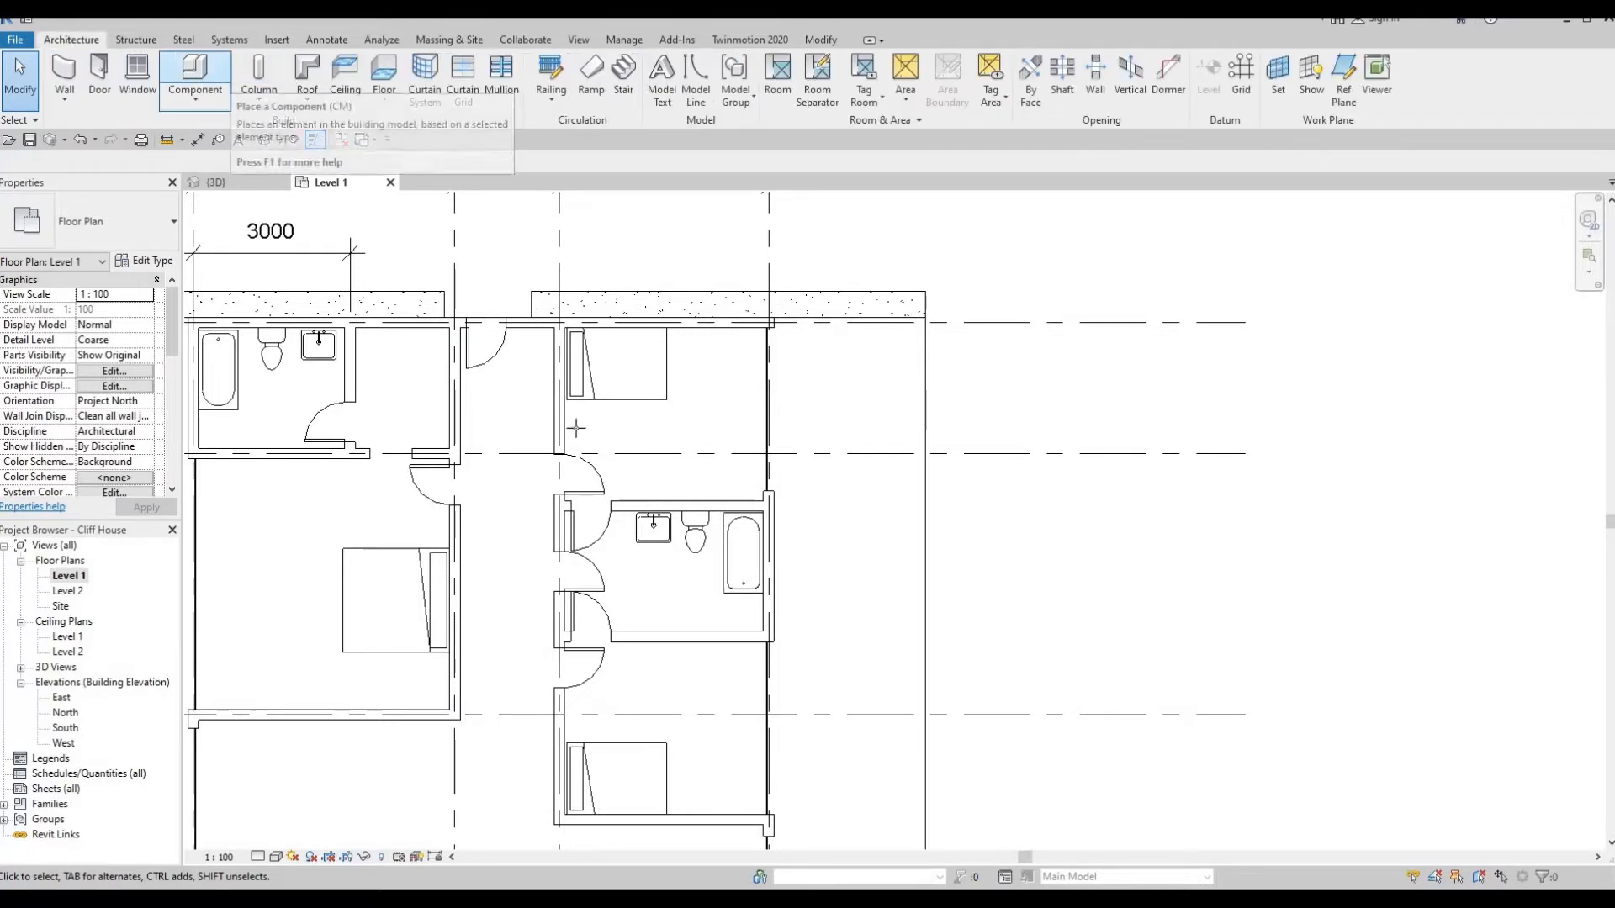
click(210, 81)
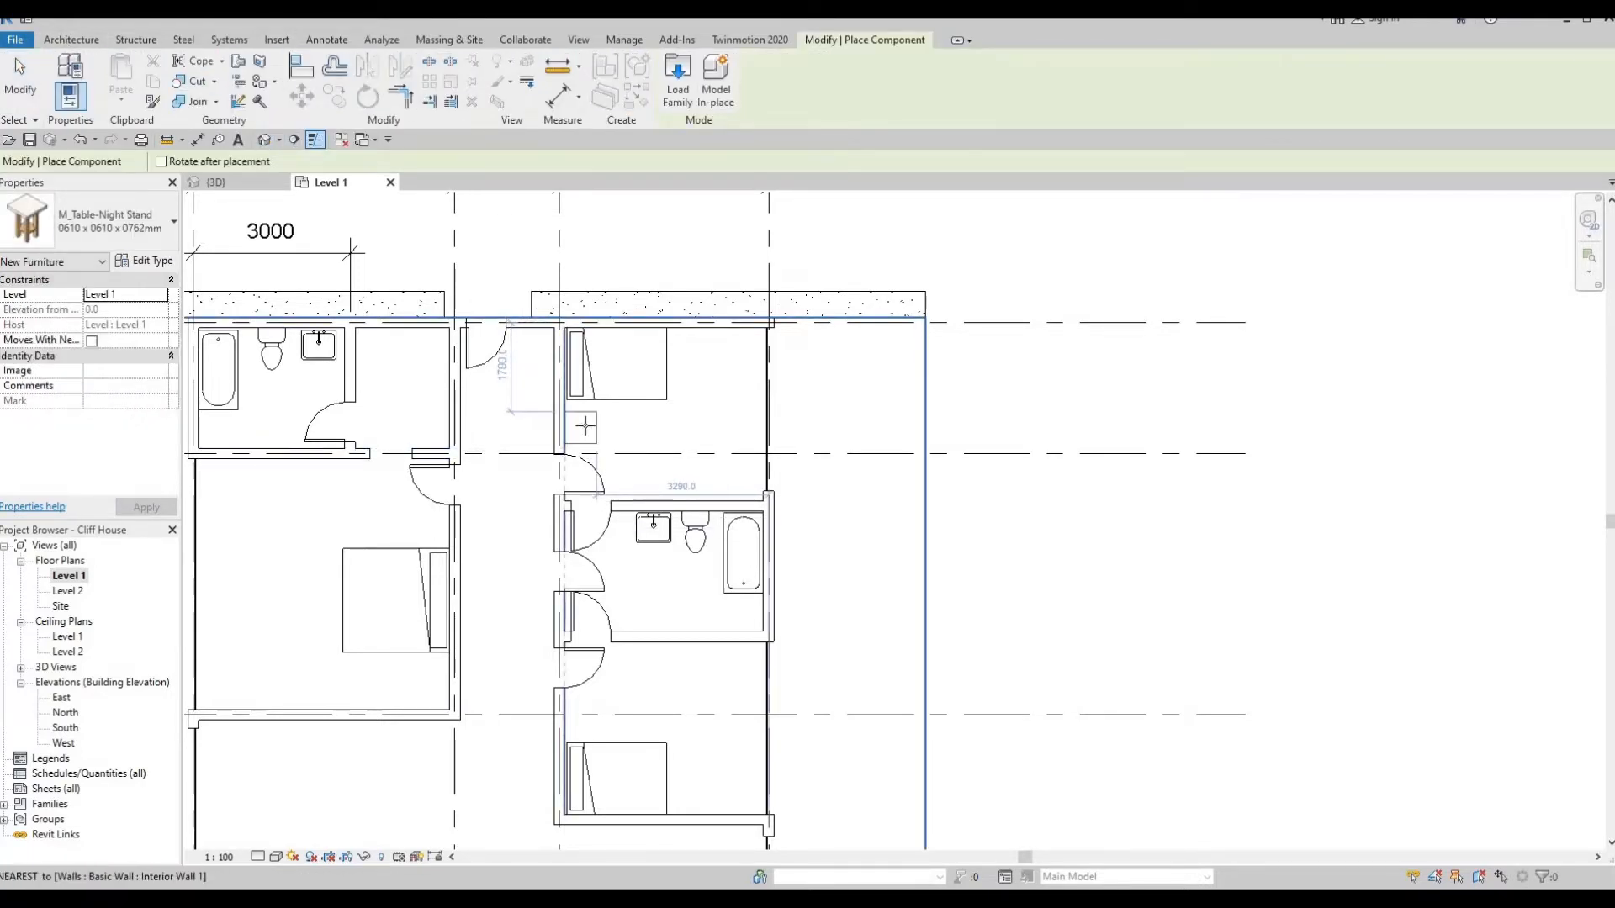
click(586, 509)
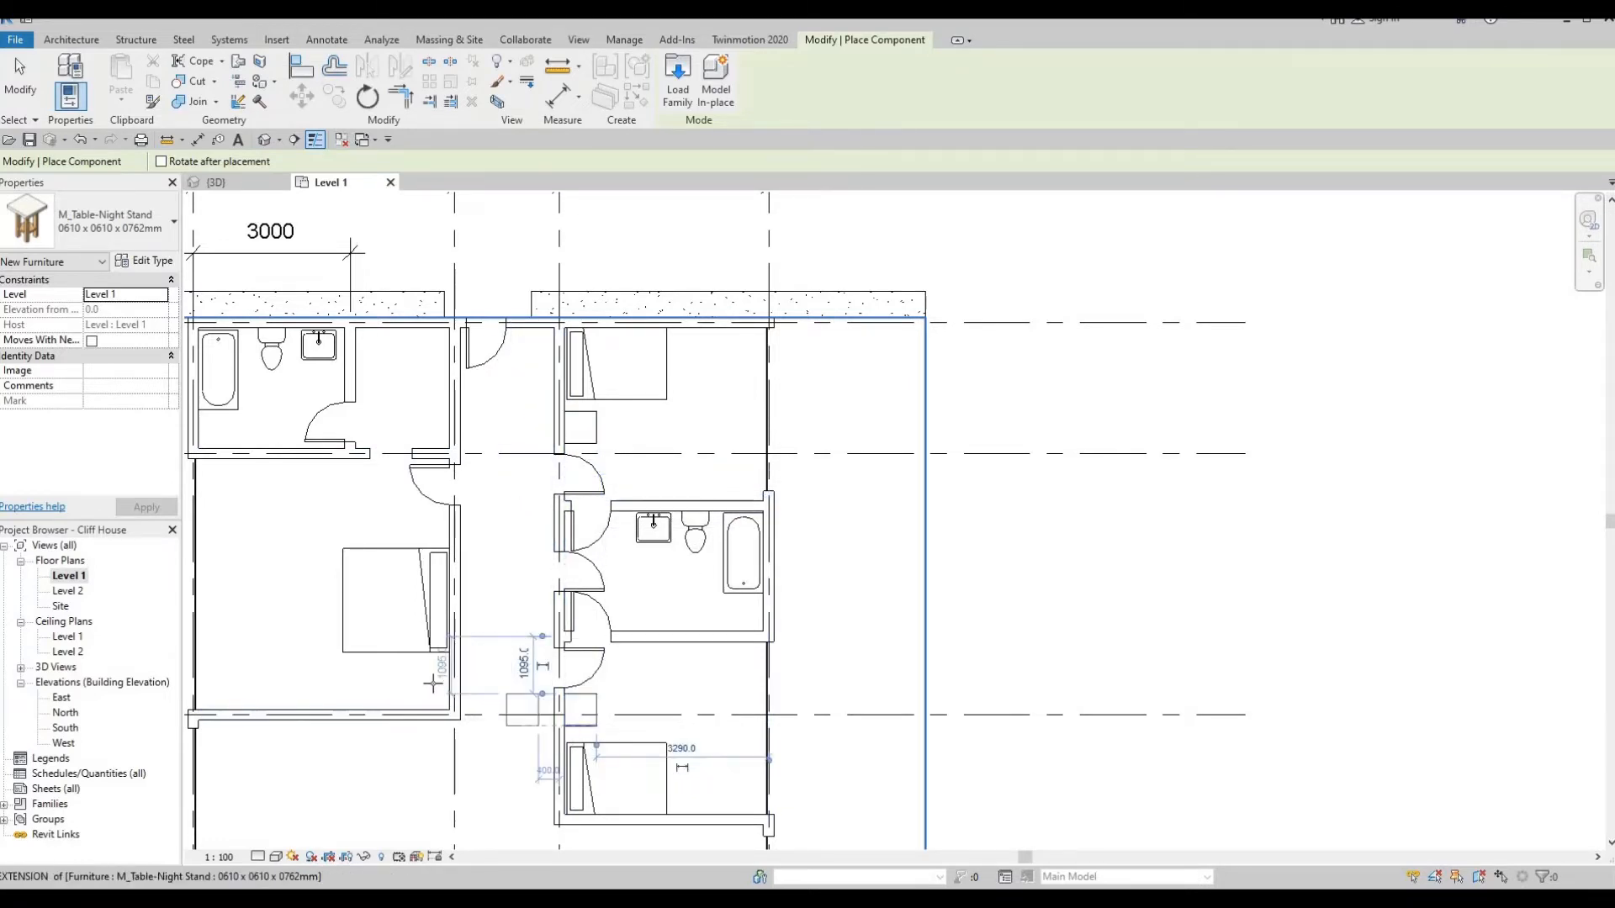
click(434, 527)
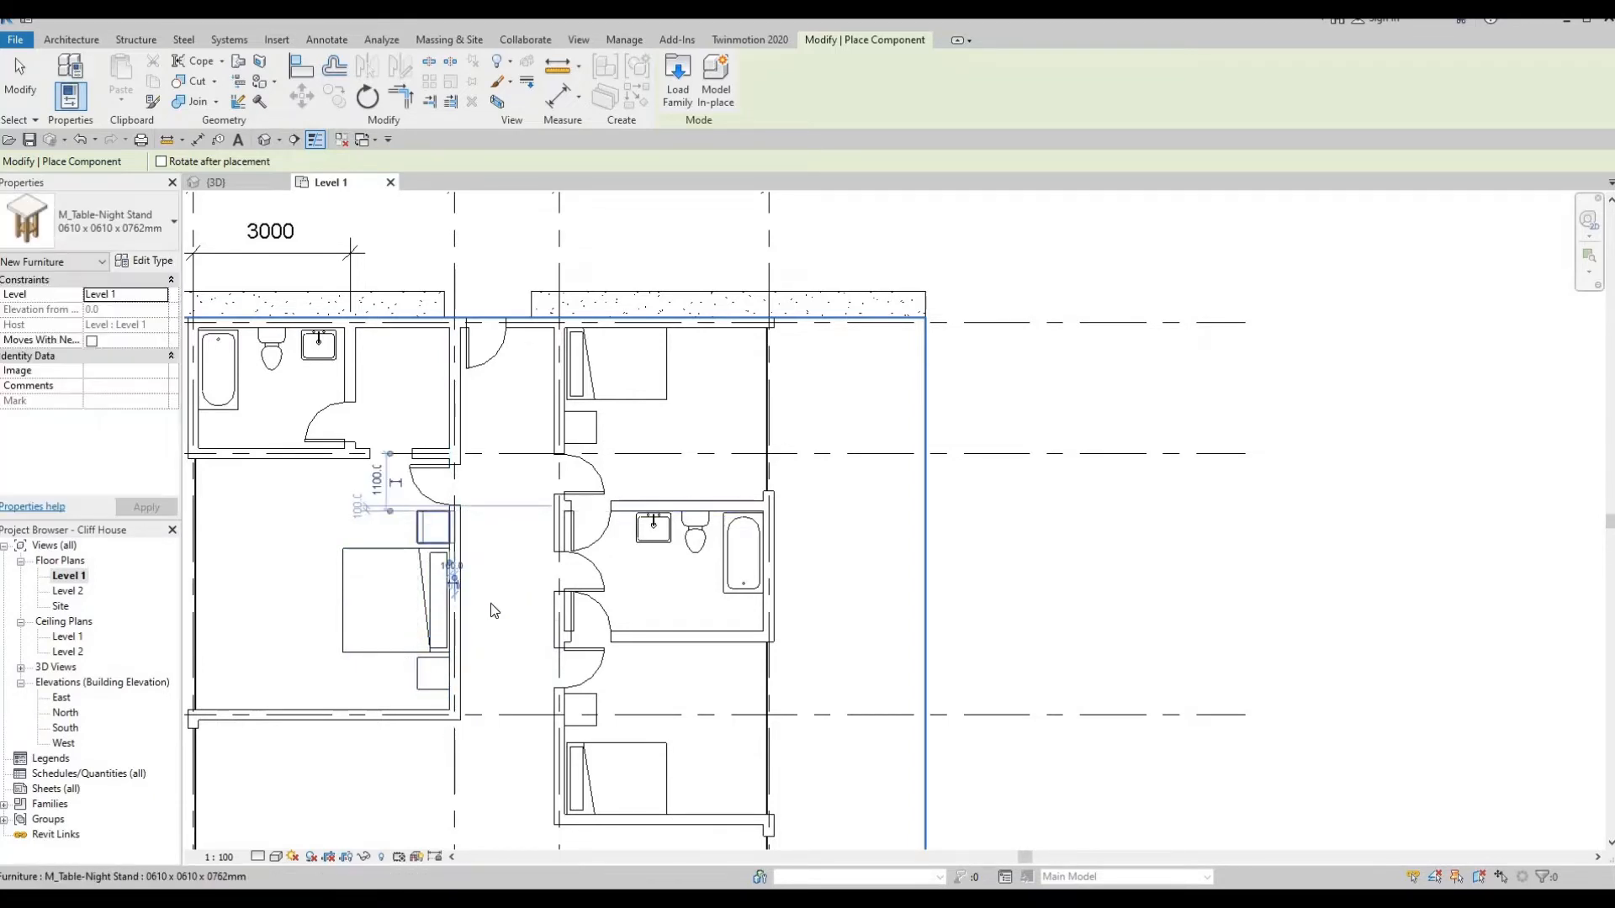
key(Escape)
key(Escape)
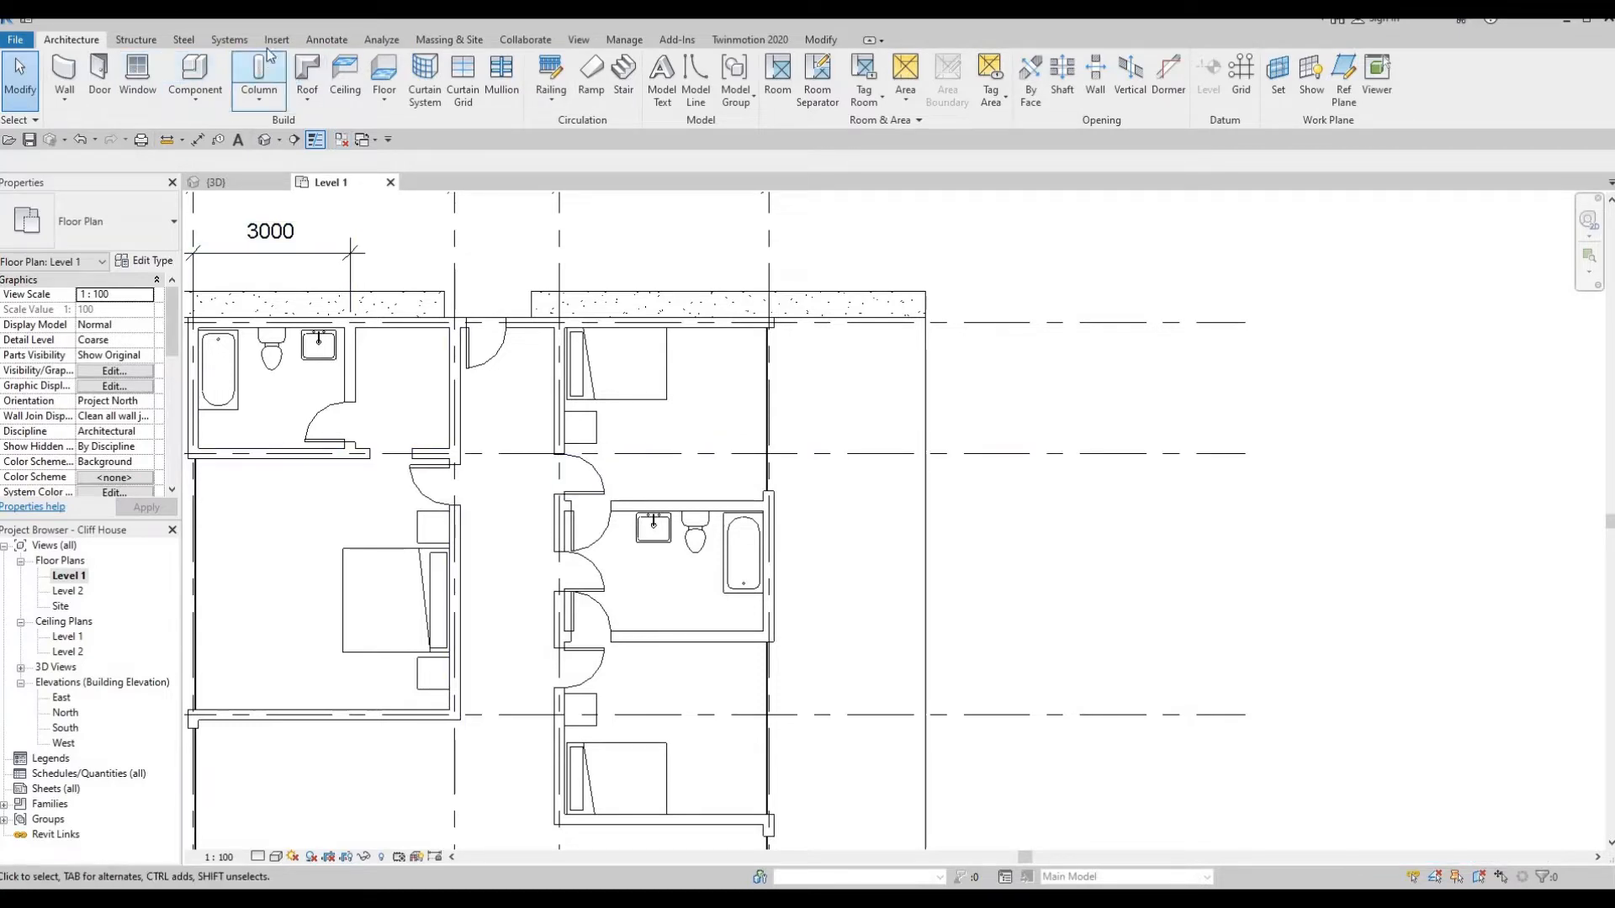
Start loading another family and browse the Canada library to the Internal folder under Lighting, Architectural
scroll(365, 66, down, 4)
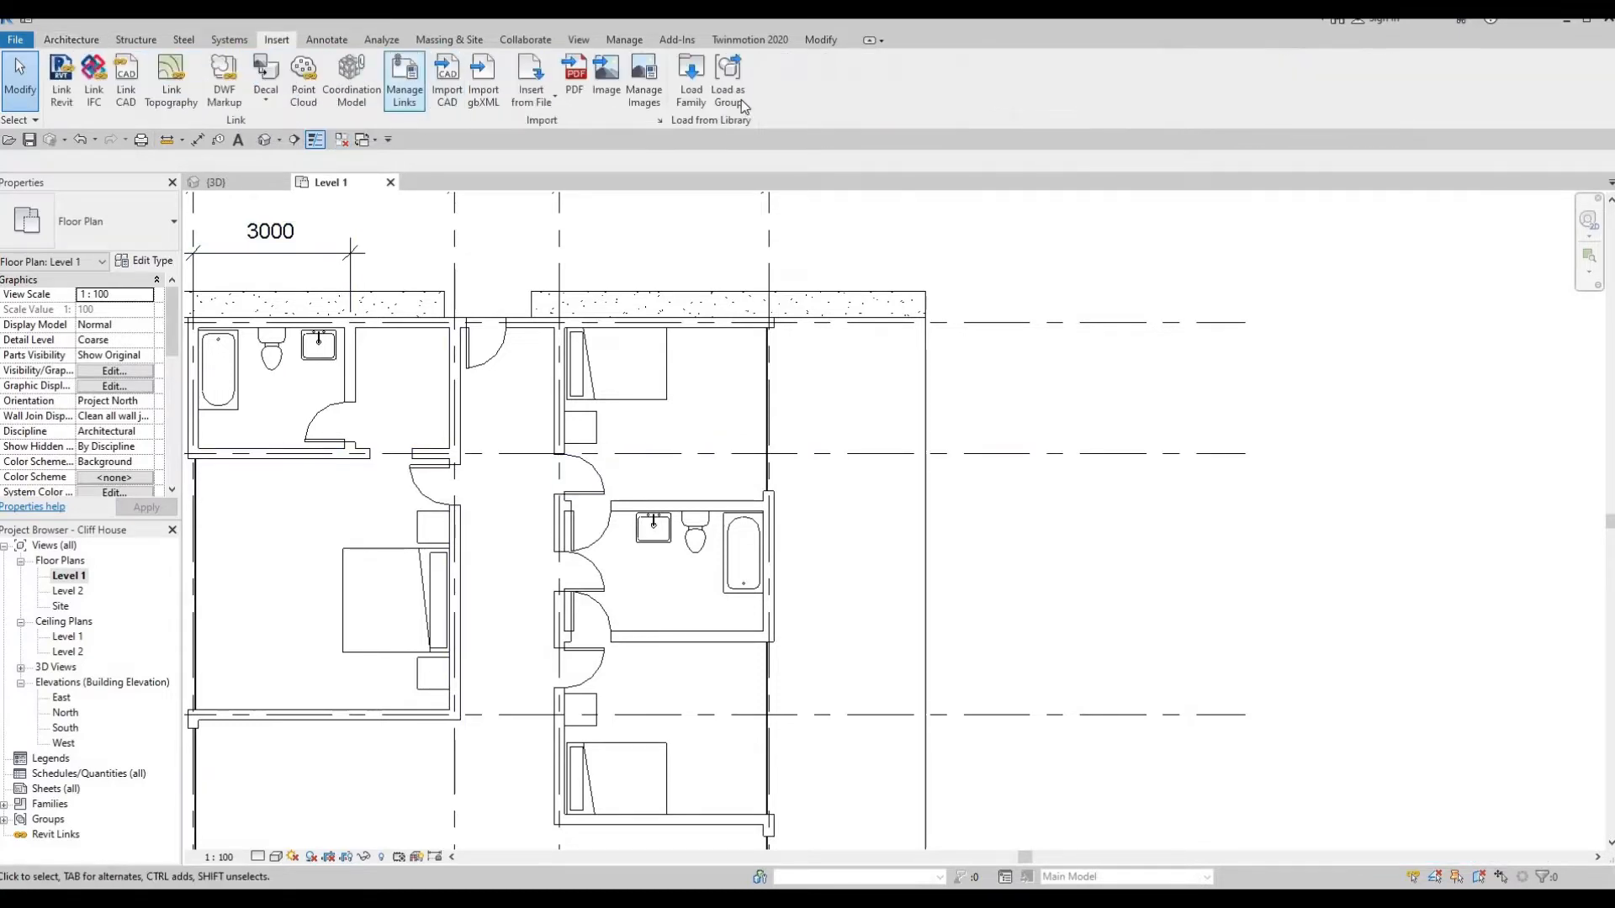
click(688, 88)
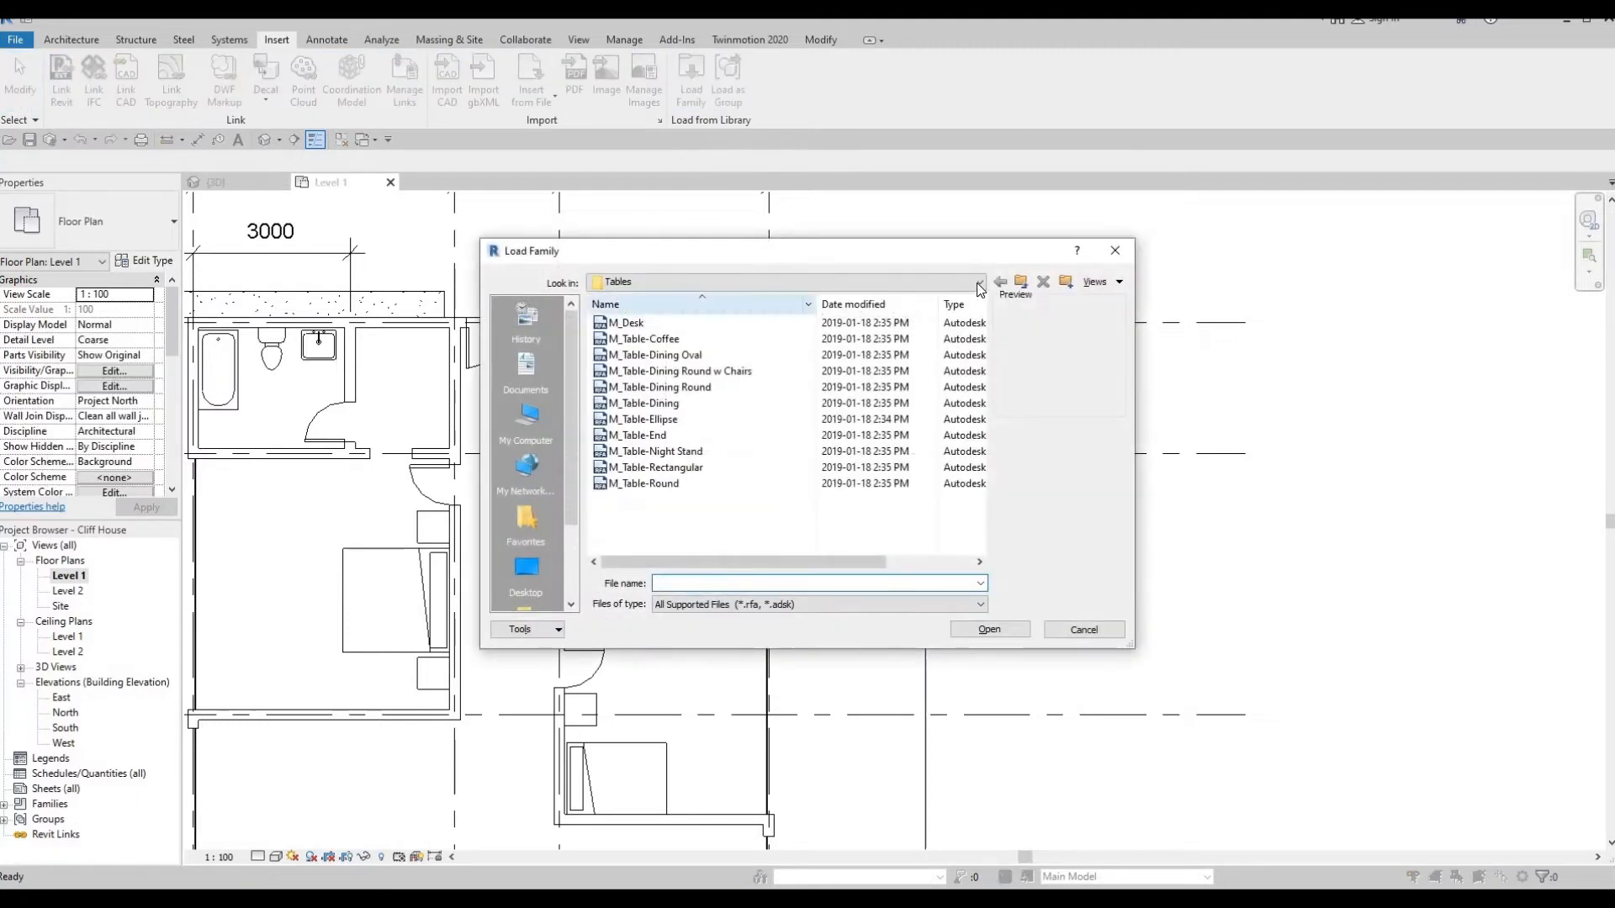
click(789, 282)
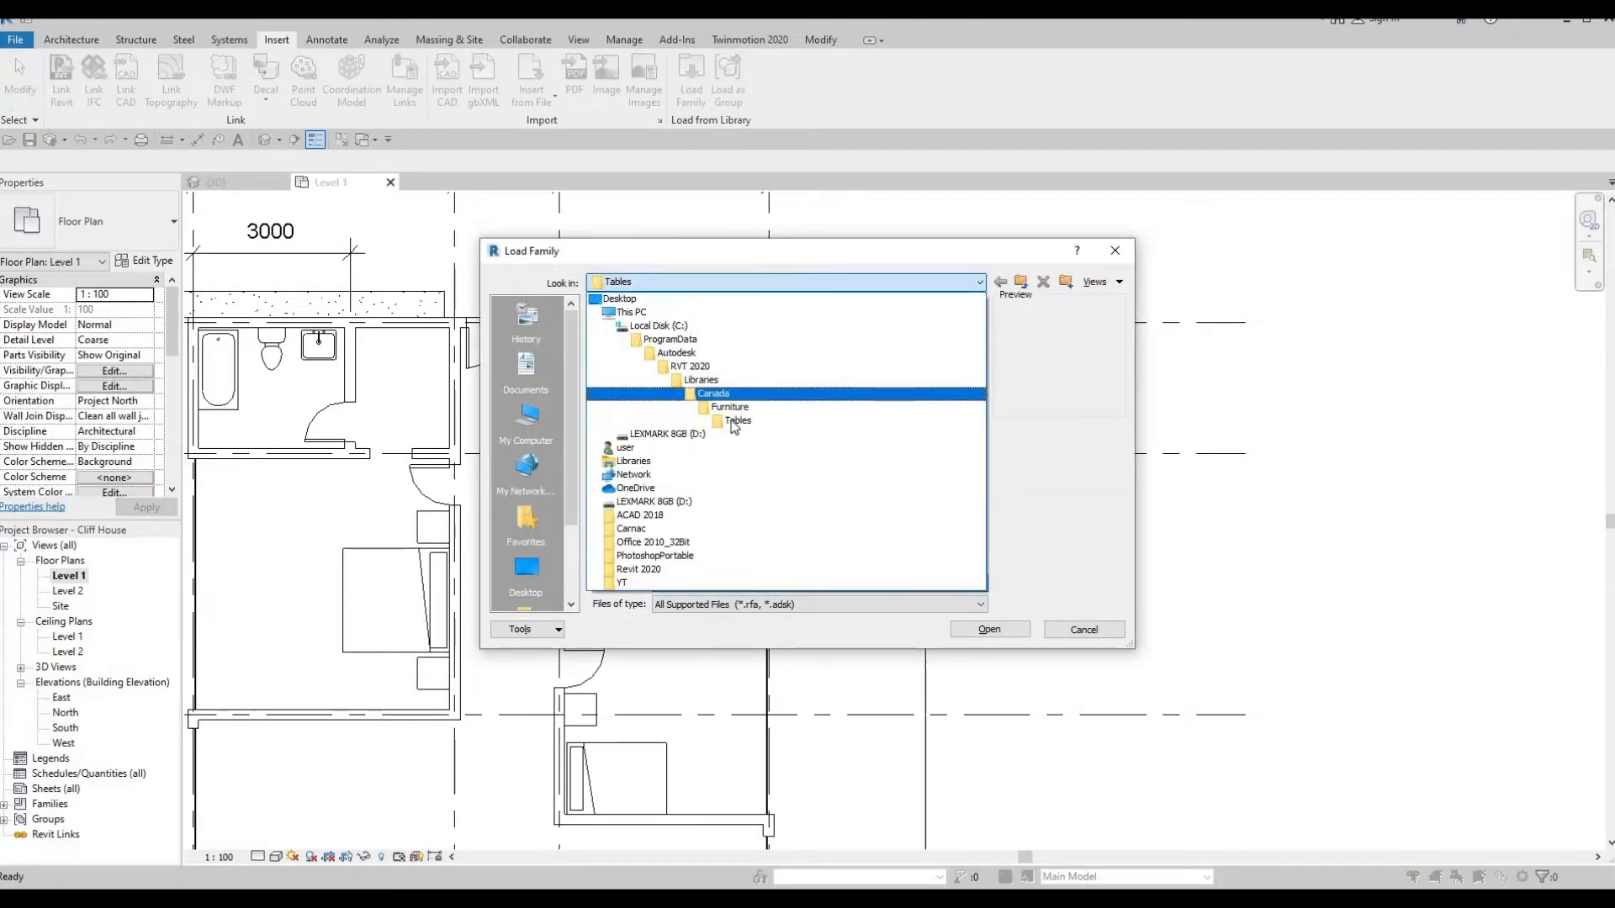
click(781, 385)
scroll(673, 450, up, 2)
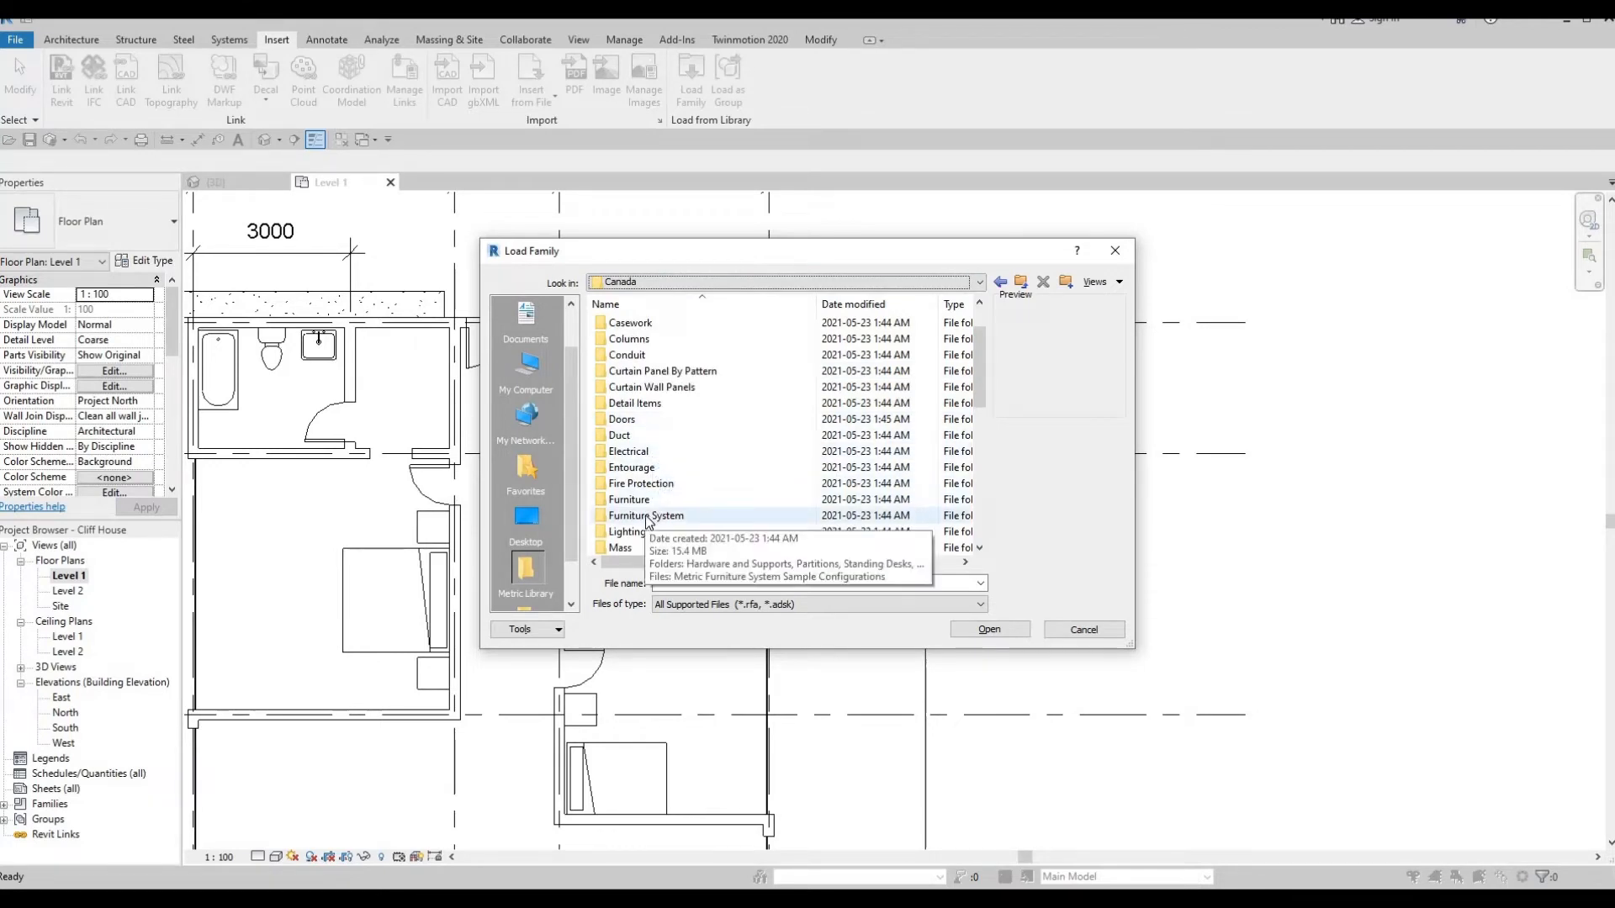
scroll(639, 504, down, 1)
double_click(633, 484)
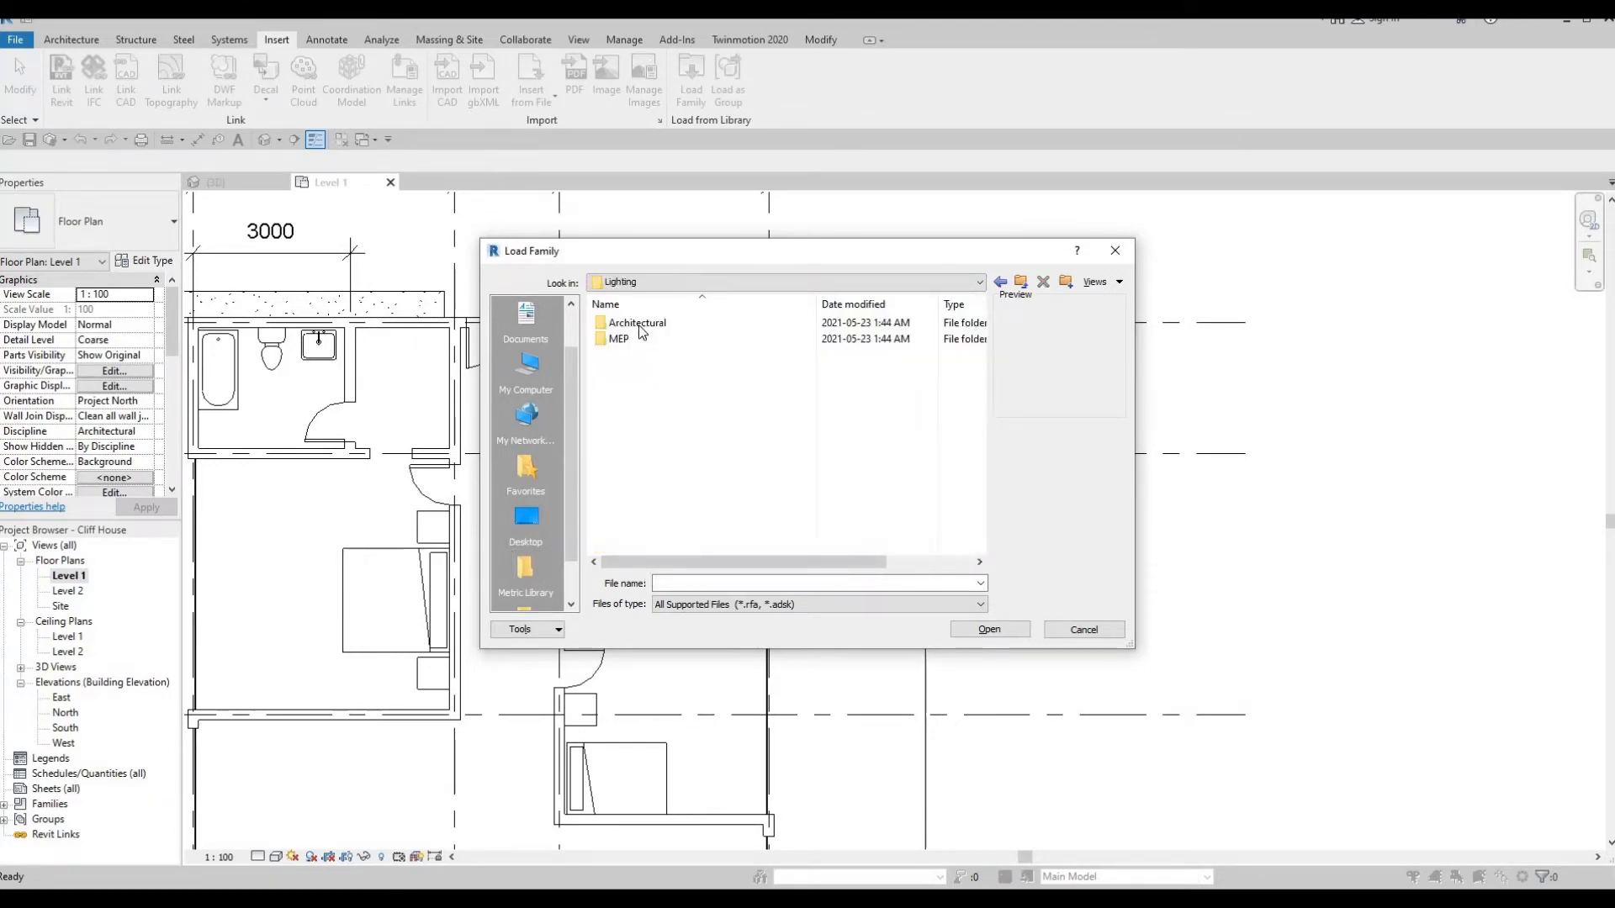
double_click(638, 327)
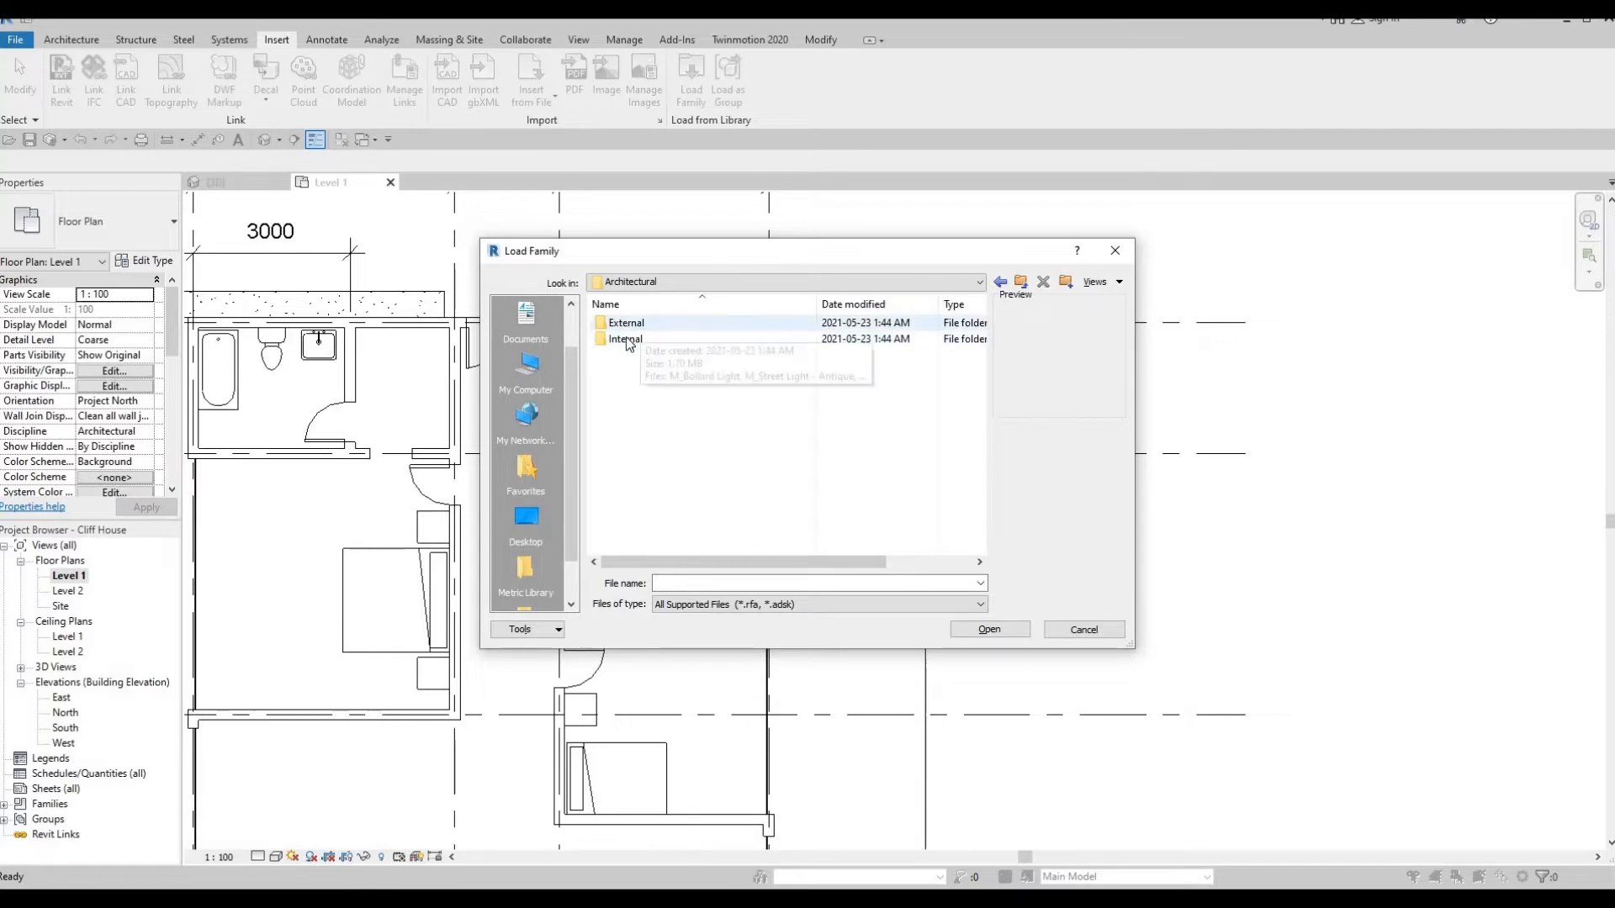
double_click(639, 338)
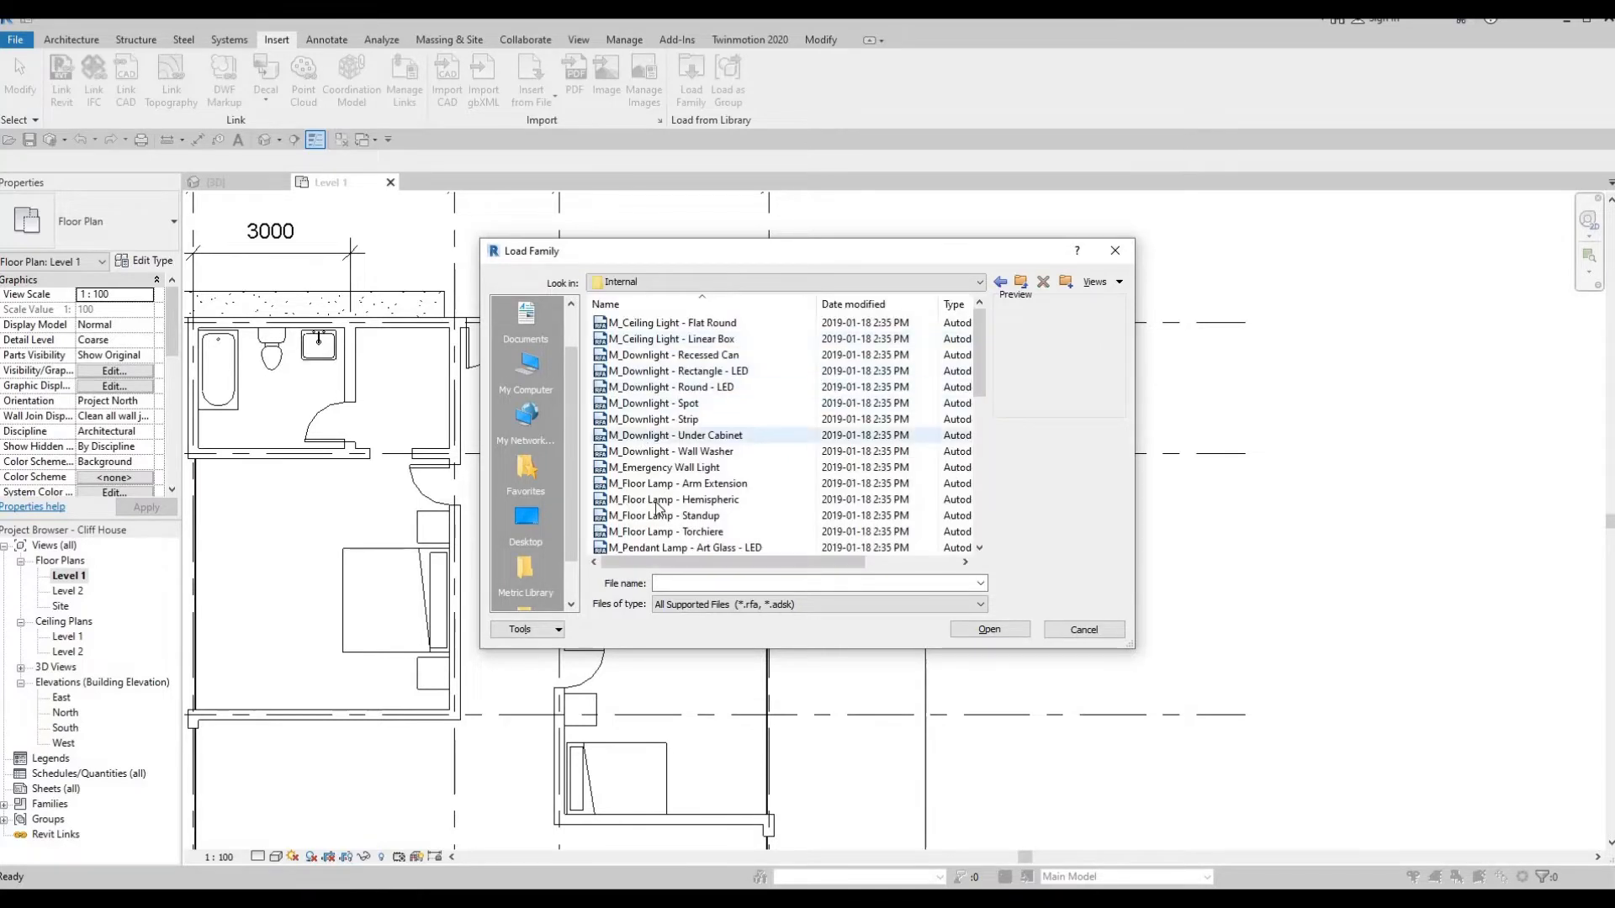
Examine the previews of the ceiling, downlight, floor lamp, pendant, recessed, sconce and studio light families in the Internal lighting folder
scroll(675, 516, down, 1)
scroll(675, 515, down, 3)
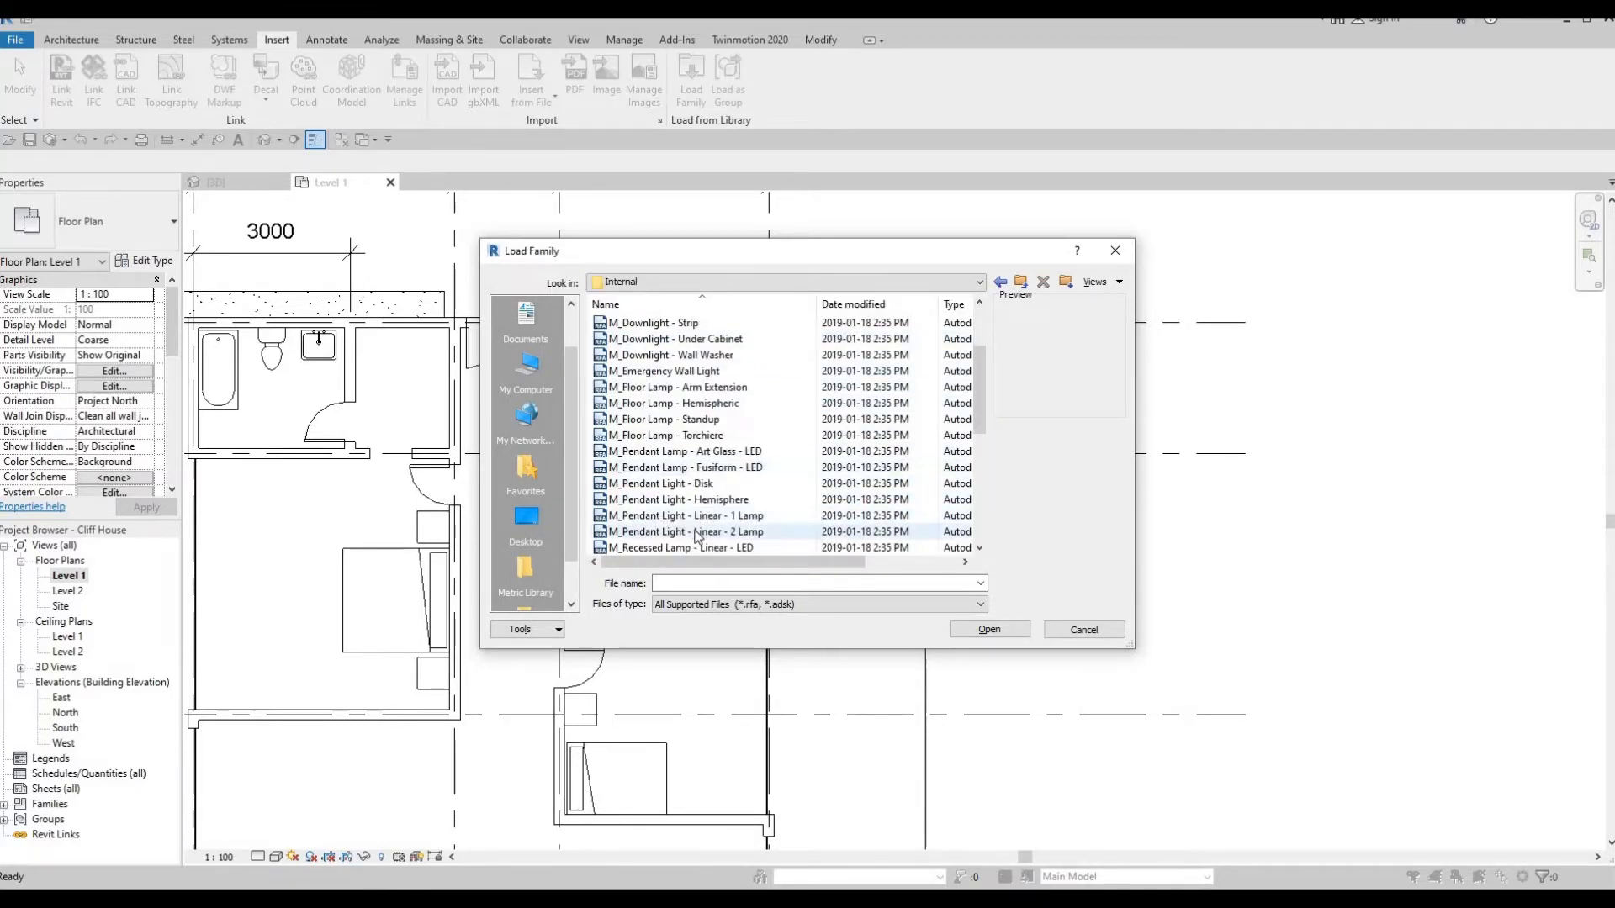
scroll(740, 540, down, 4)
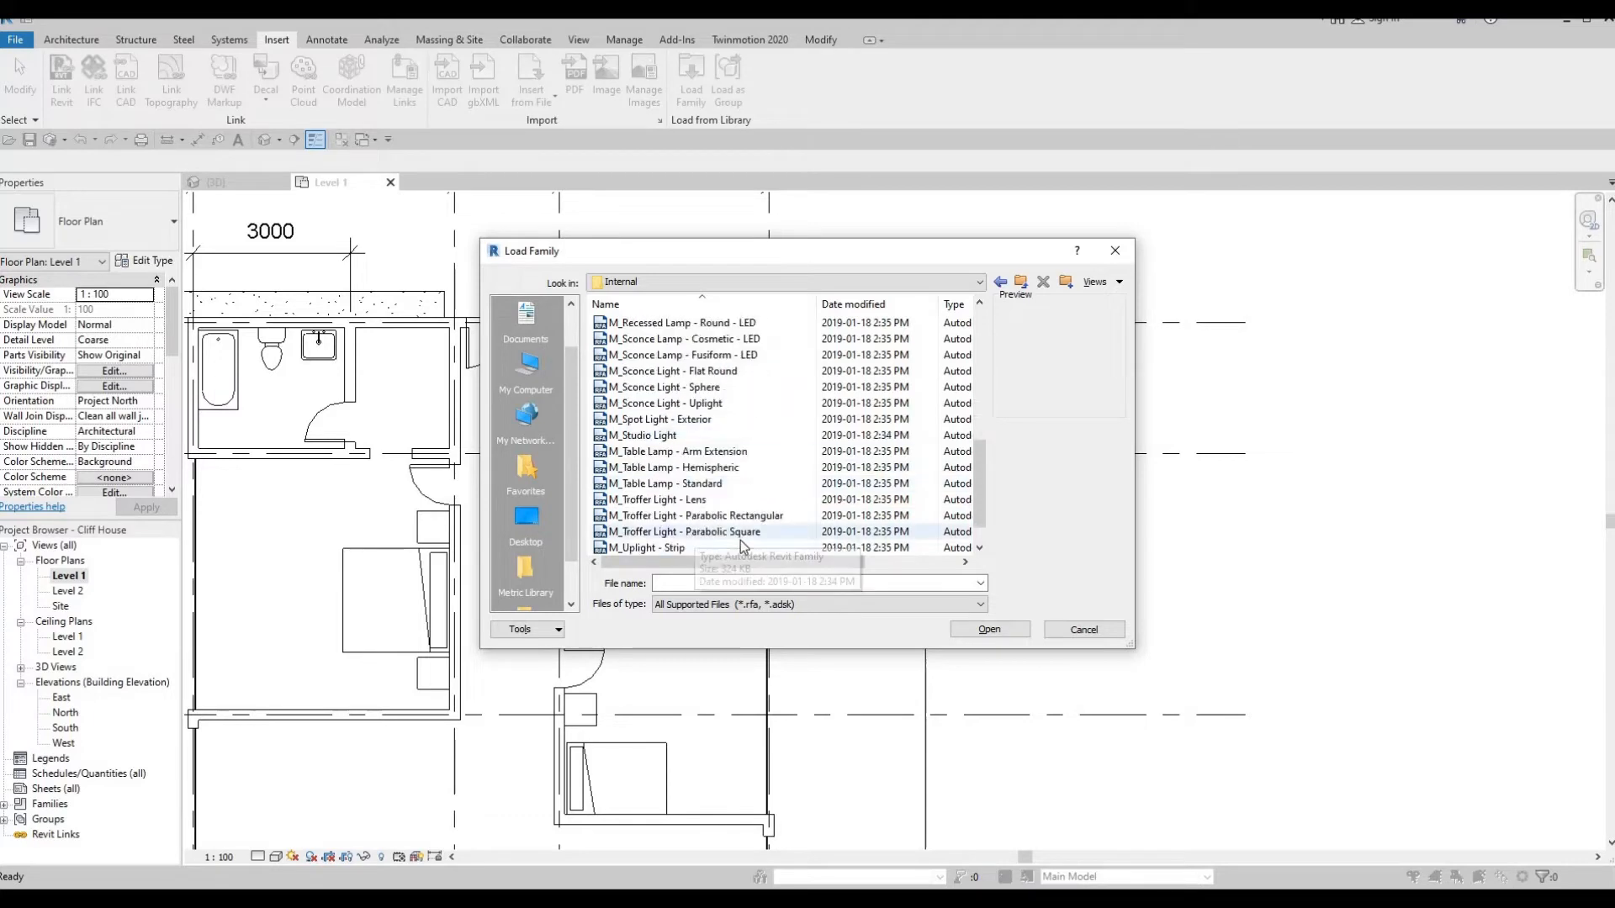
scroll(735, 536, up, 5)
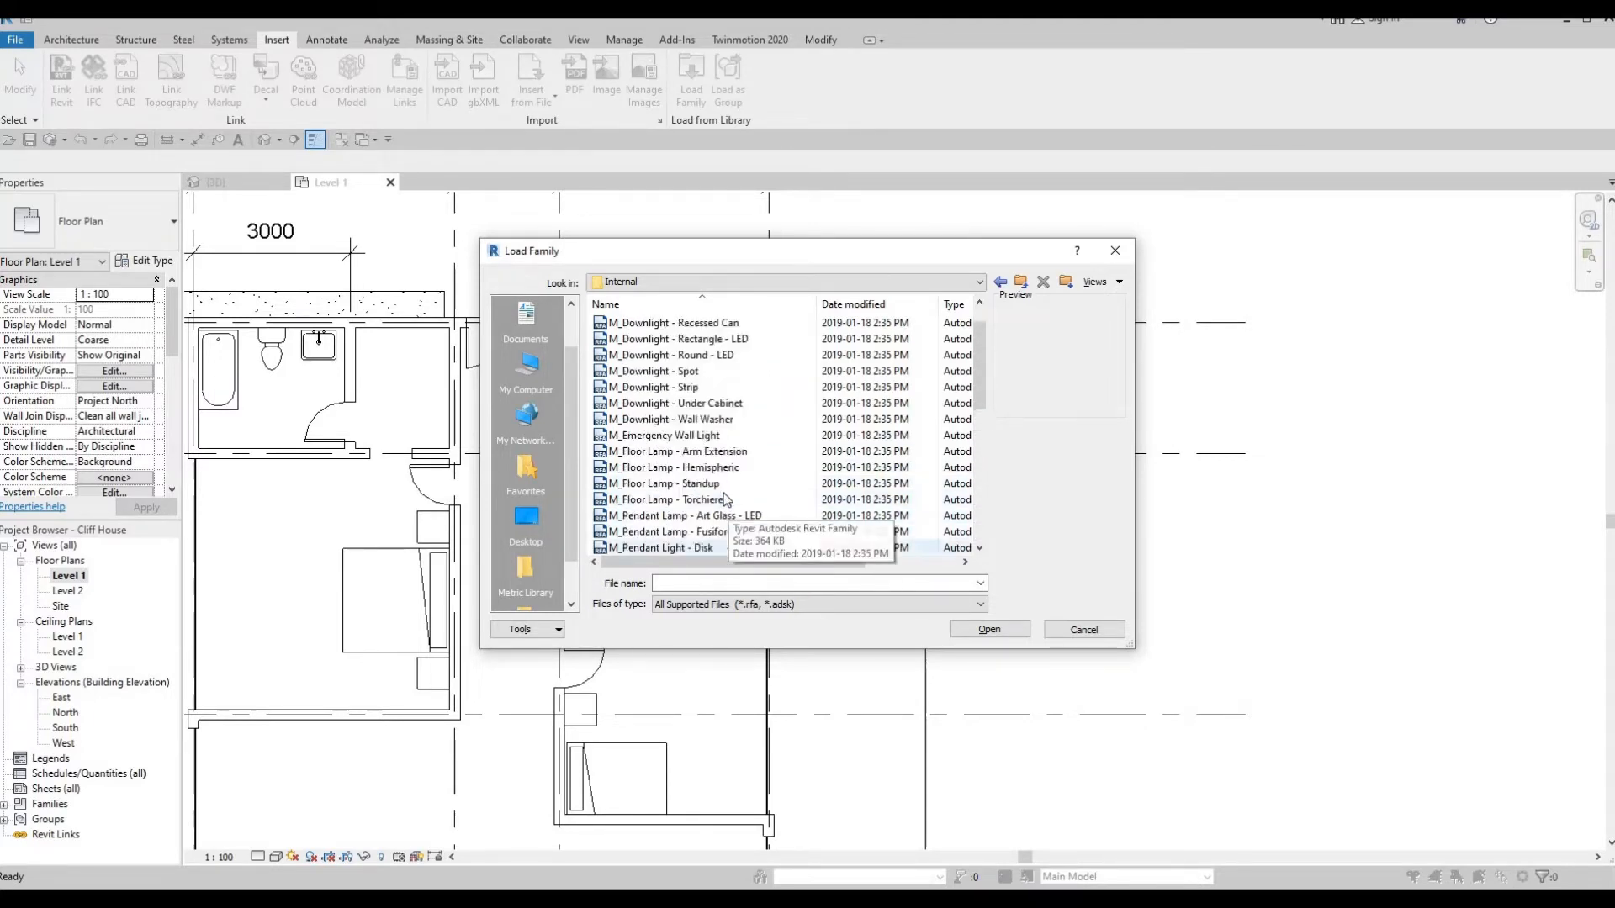
scroll(715, 488, up, 3)
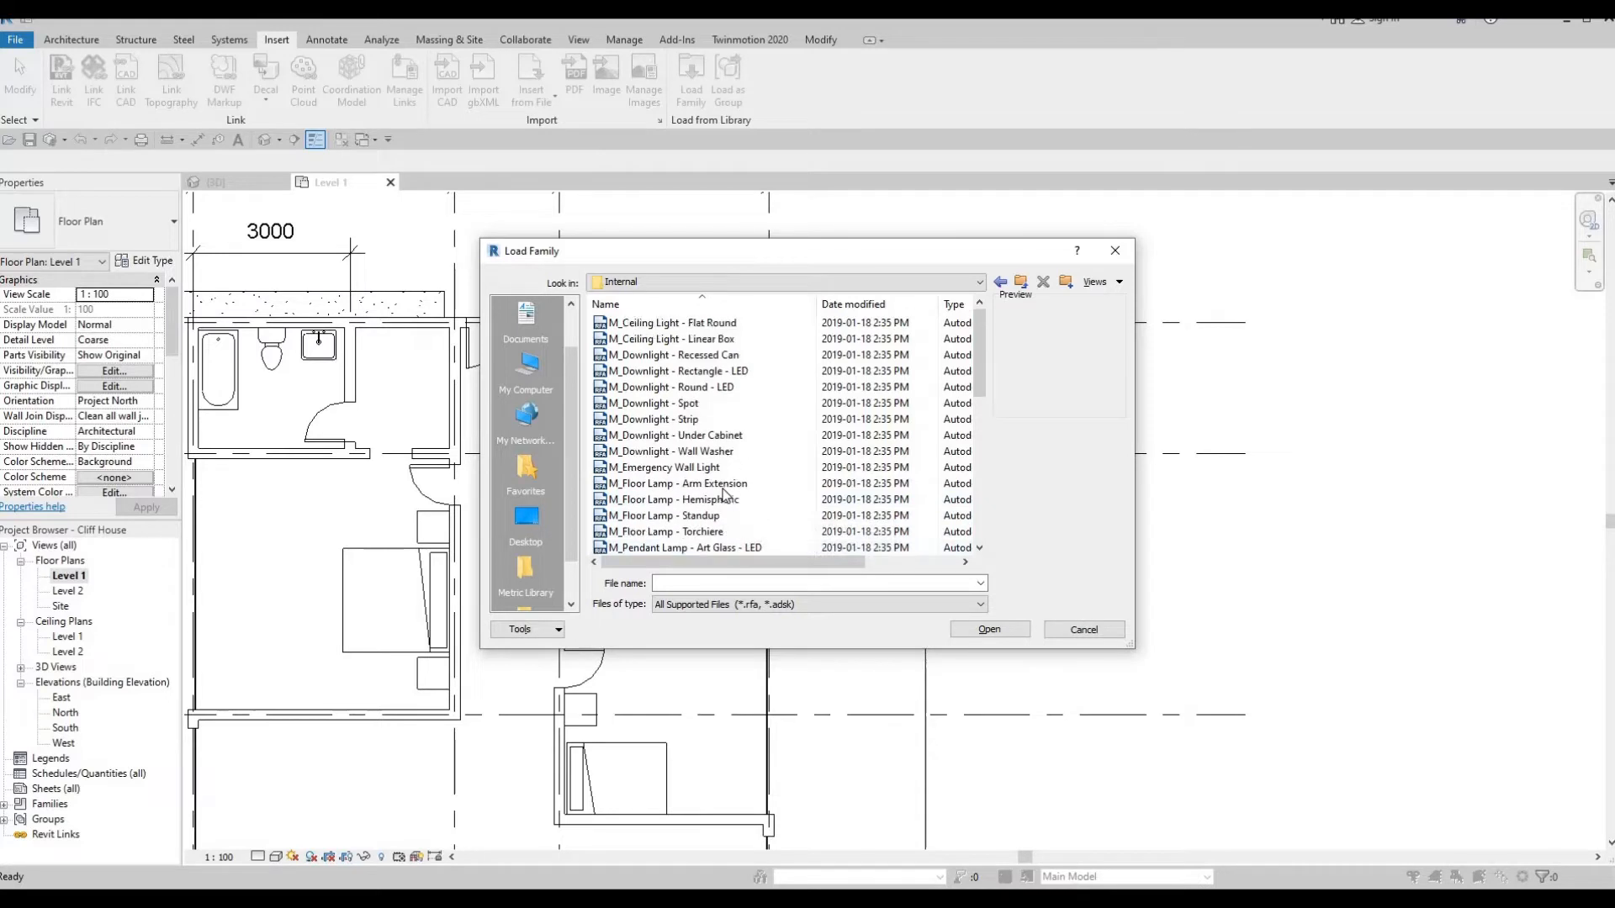
click(670, 326)
click(660, 356)
click(660, 389)
click(659, 422)
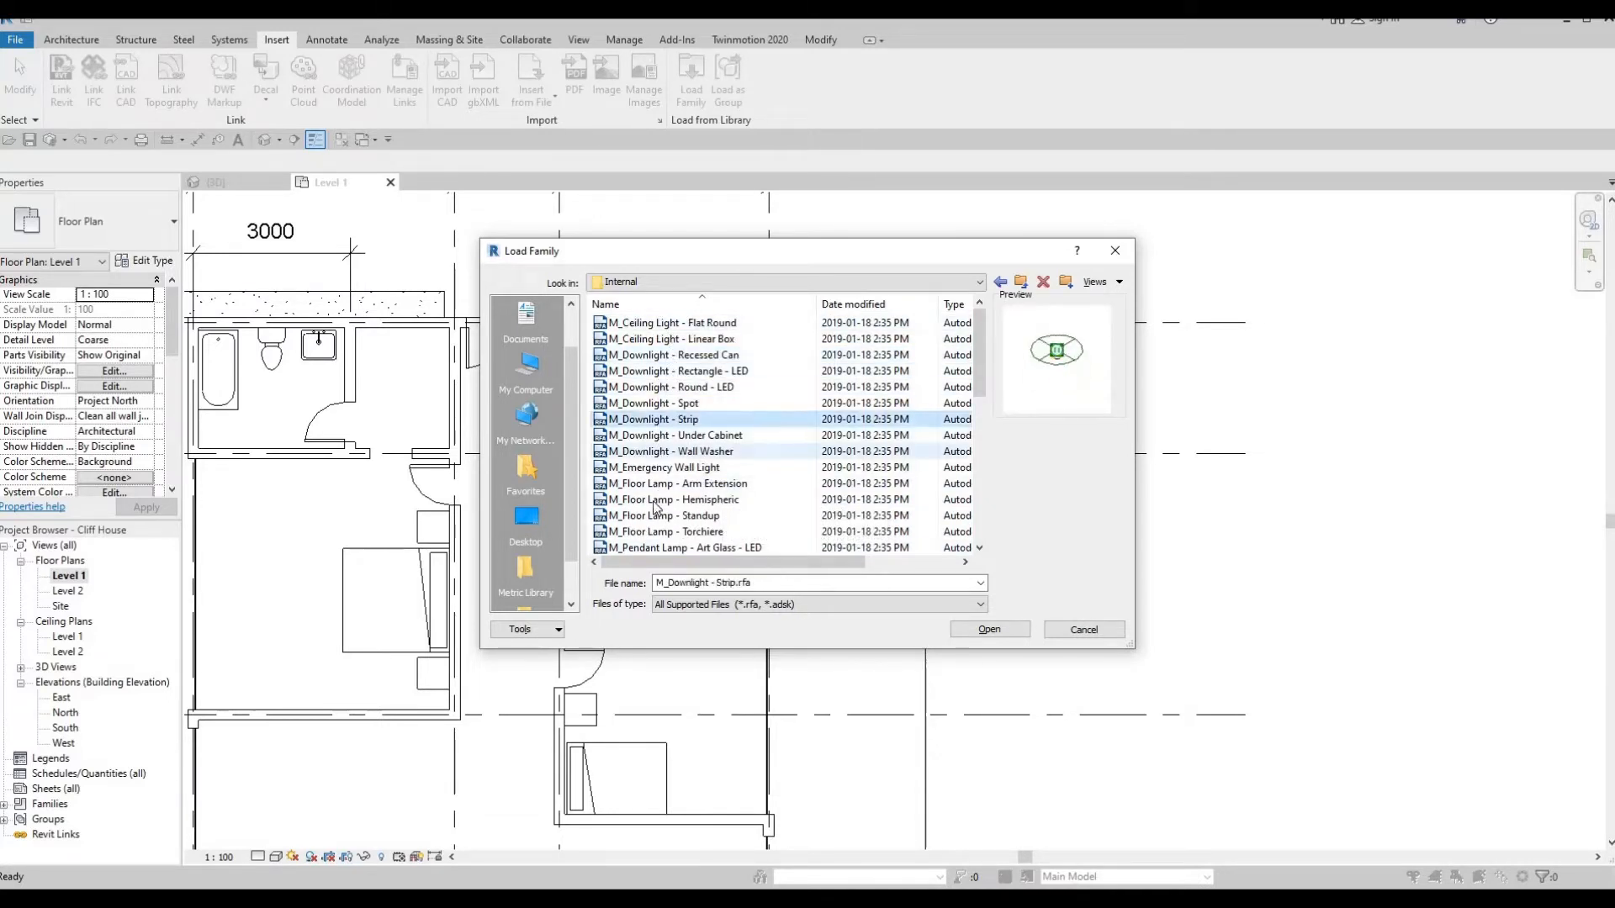
click(661, 469)
click(663, 502)
click(664, 531)
click(666, 547)
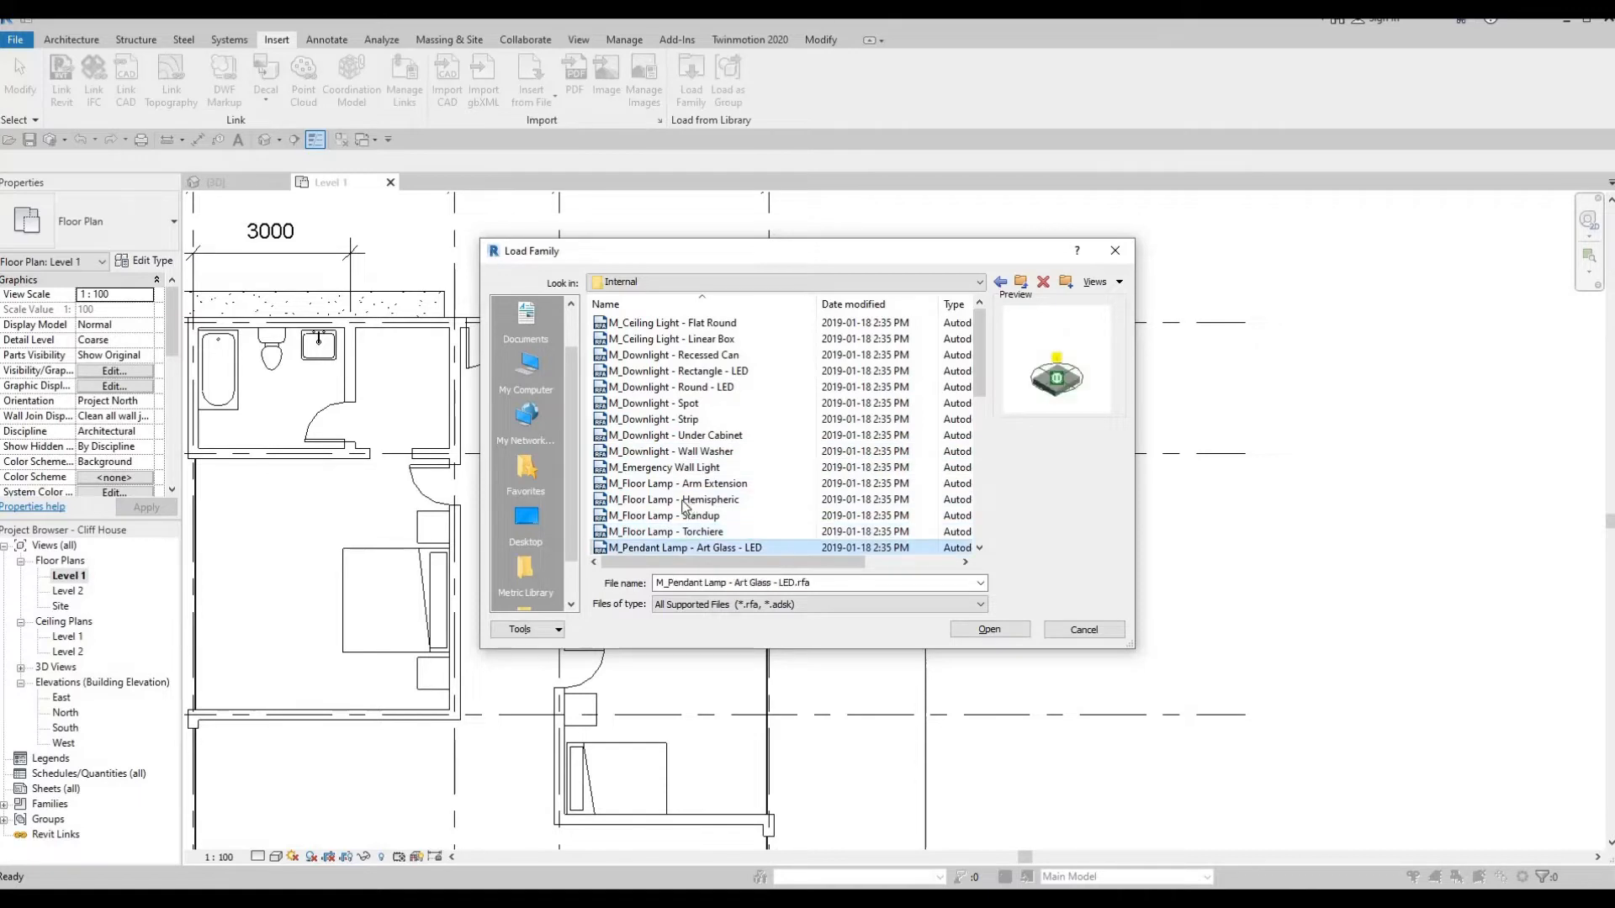
scroll(673, 539, down, 2)
click(677, 486)
click(678, 516)
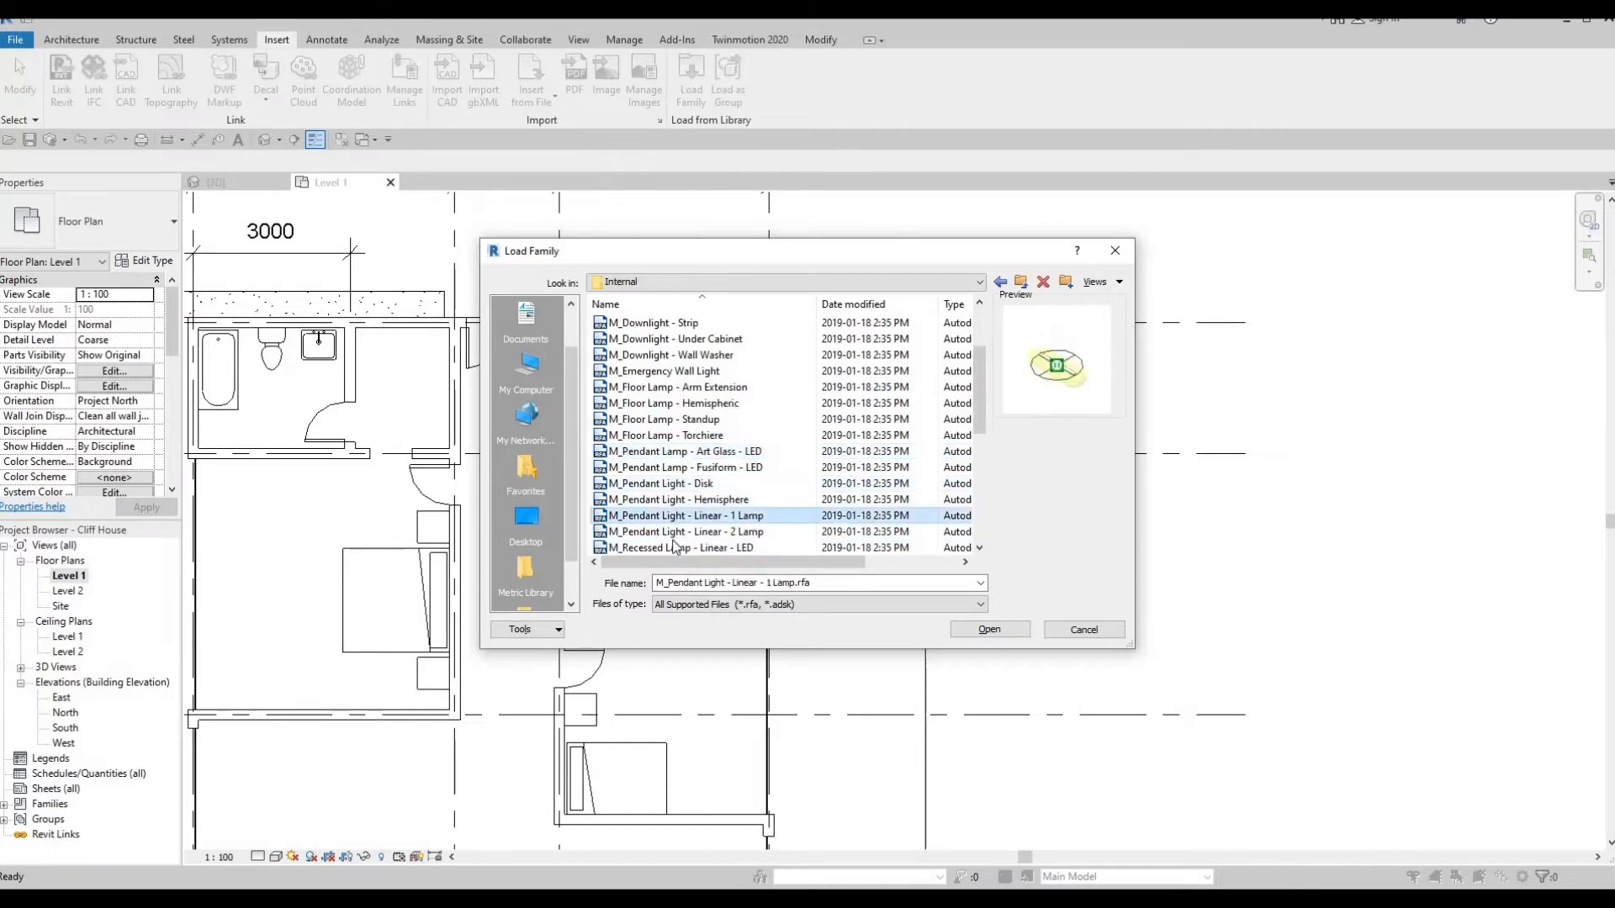
click(682, 547)
scroll(681, 535, down, 2)
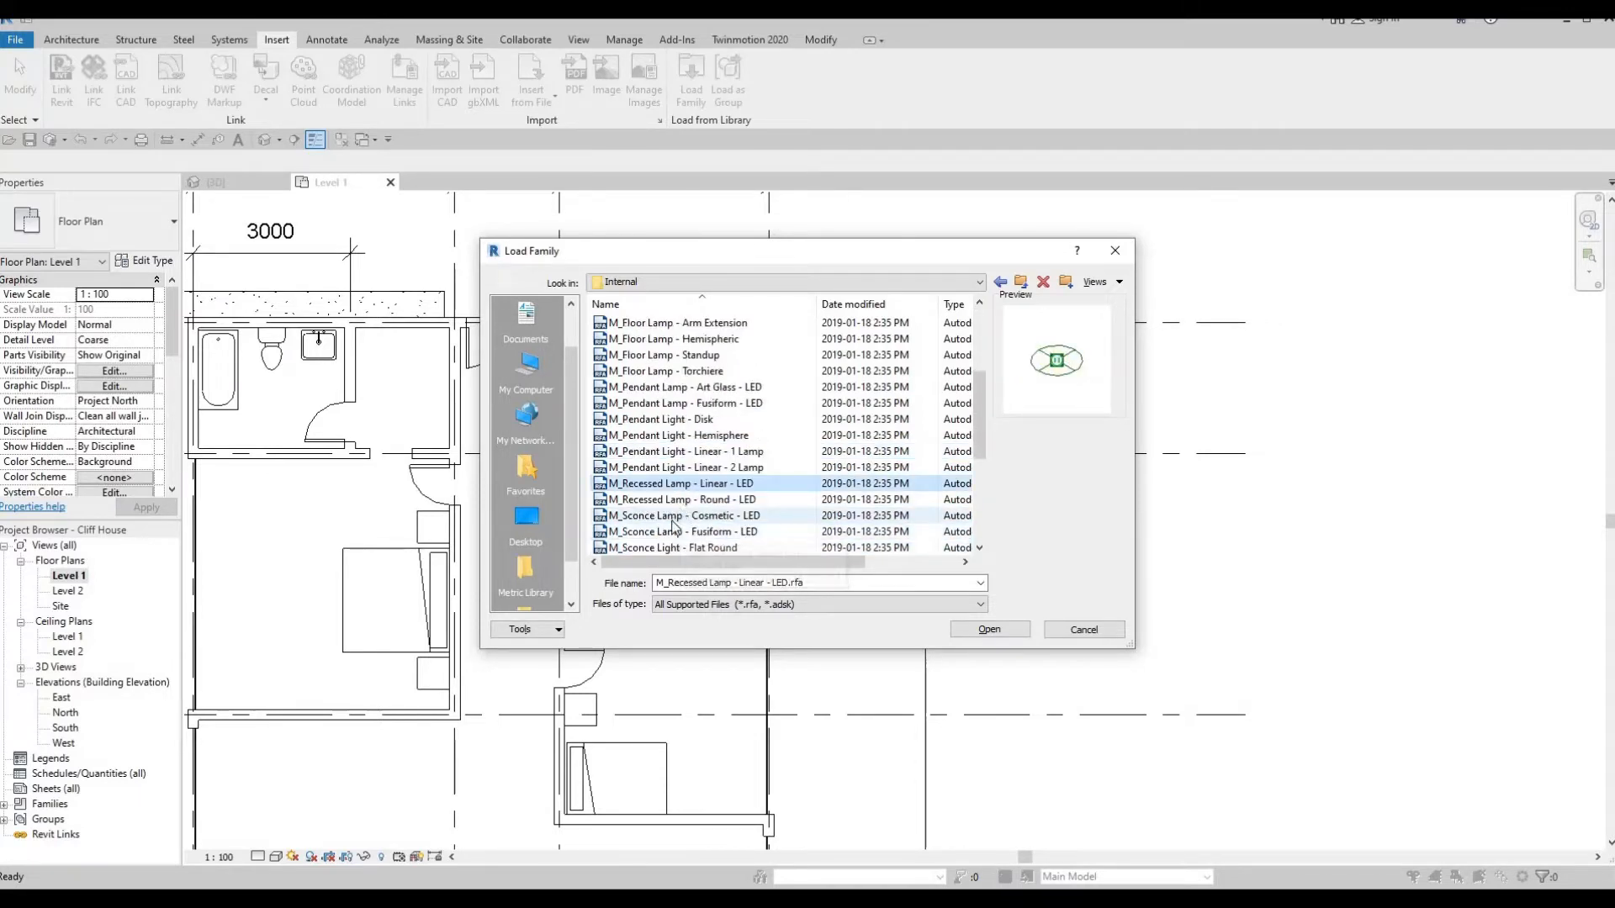
click(673, 518)
click(673, 532)
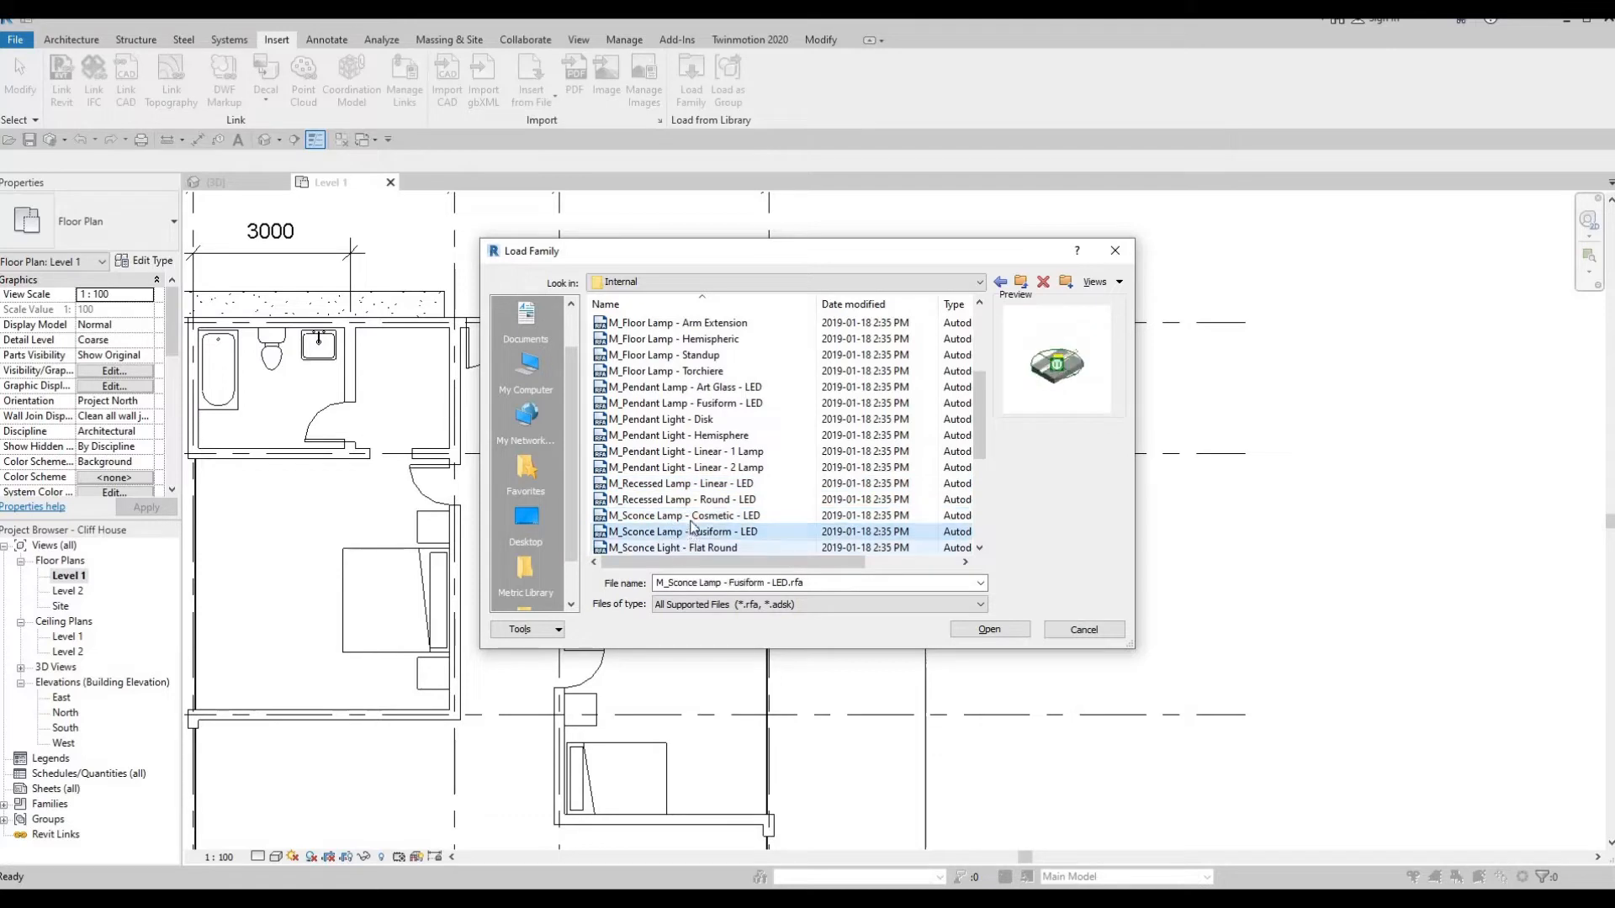
click(677, 548)
scroll(673, 538, down, 3)
click(668, 435)
click(664, 468)
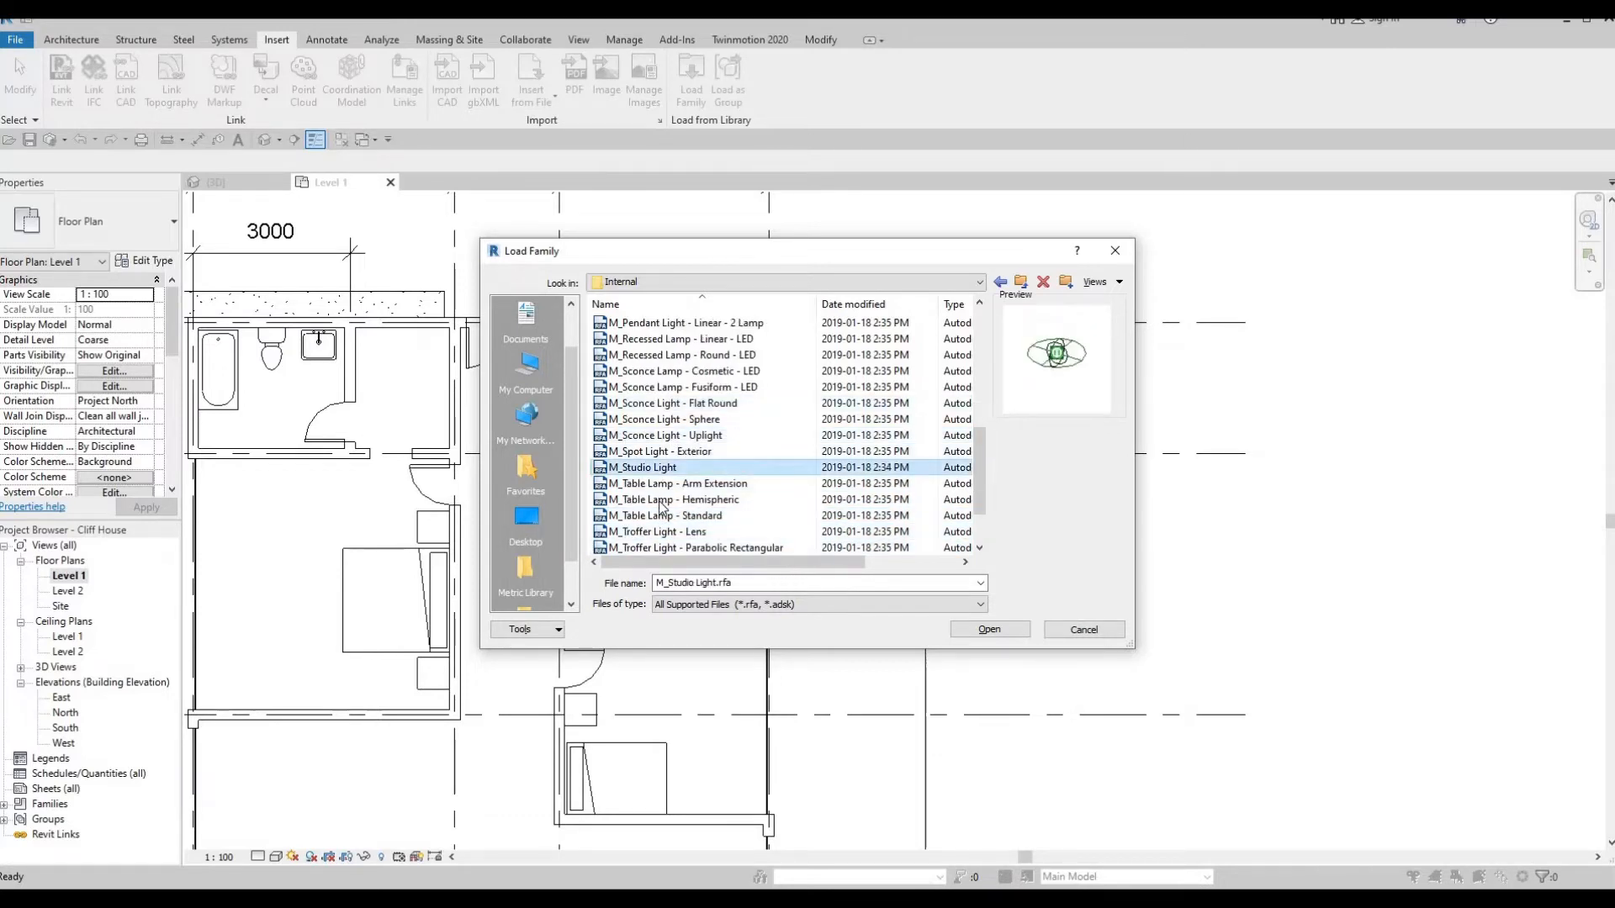
Compare the Hemispheric, Arm Extension and Standard table lamps, and load the M_Table Lamp - Standard family
click(662, 501)
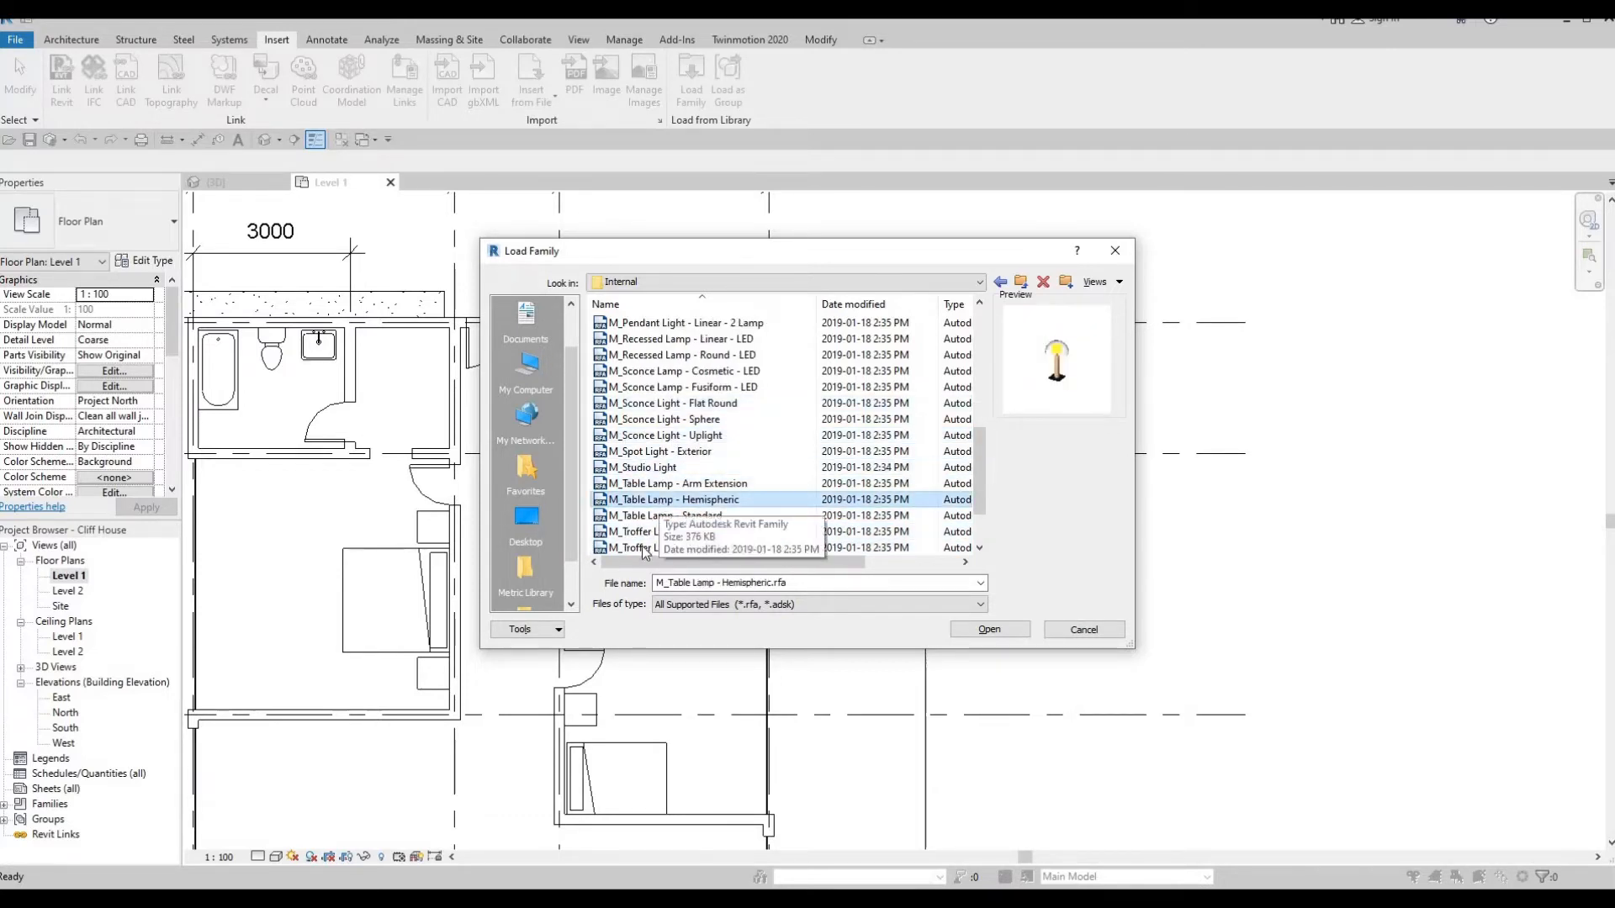
click(676, 485)
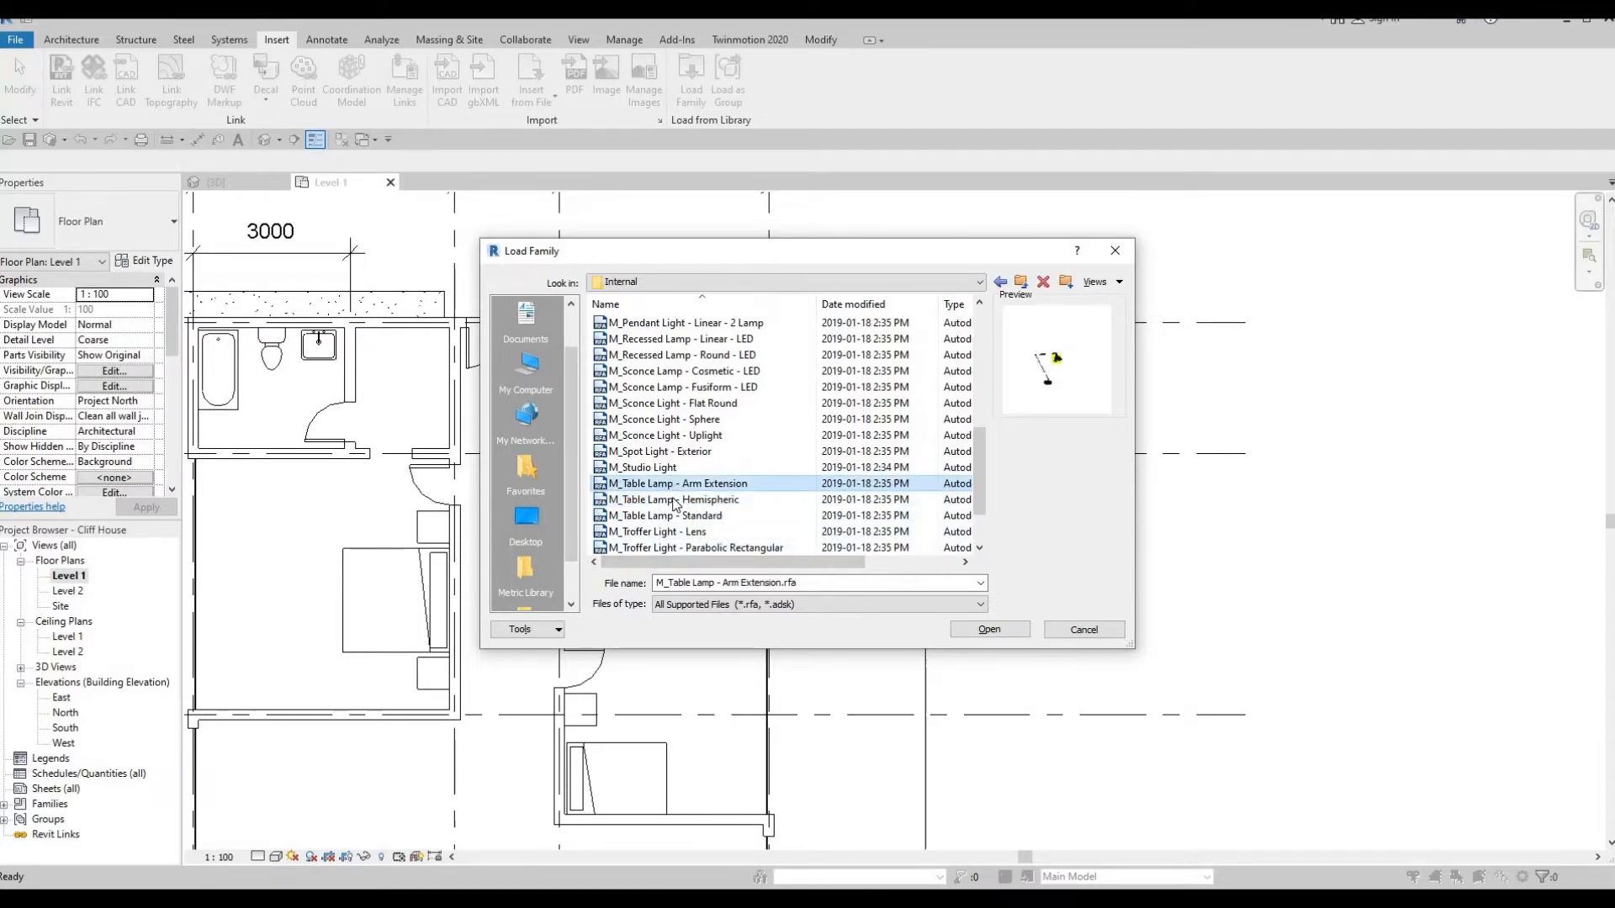
click(669, 500)
click(686, 516)
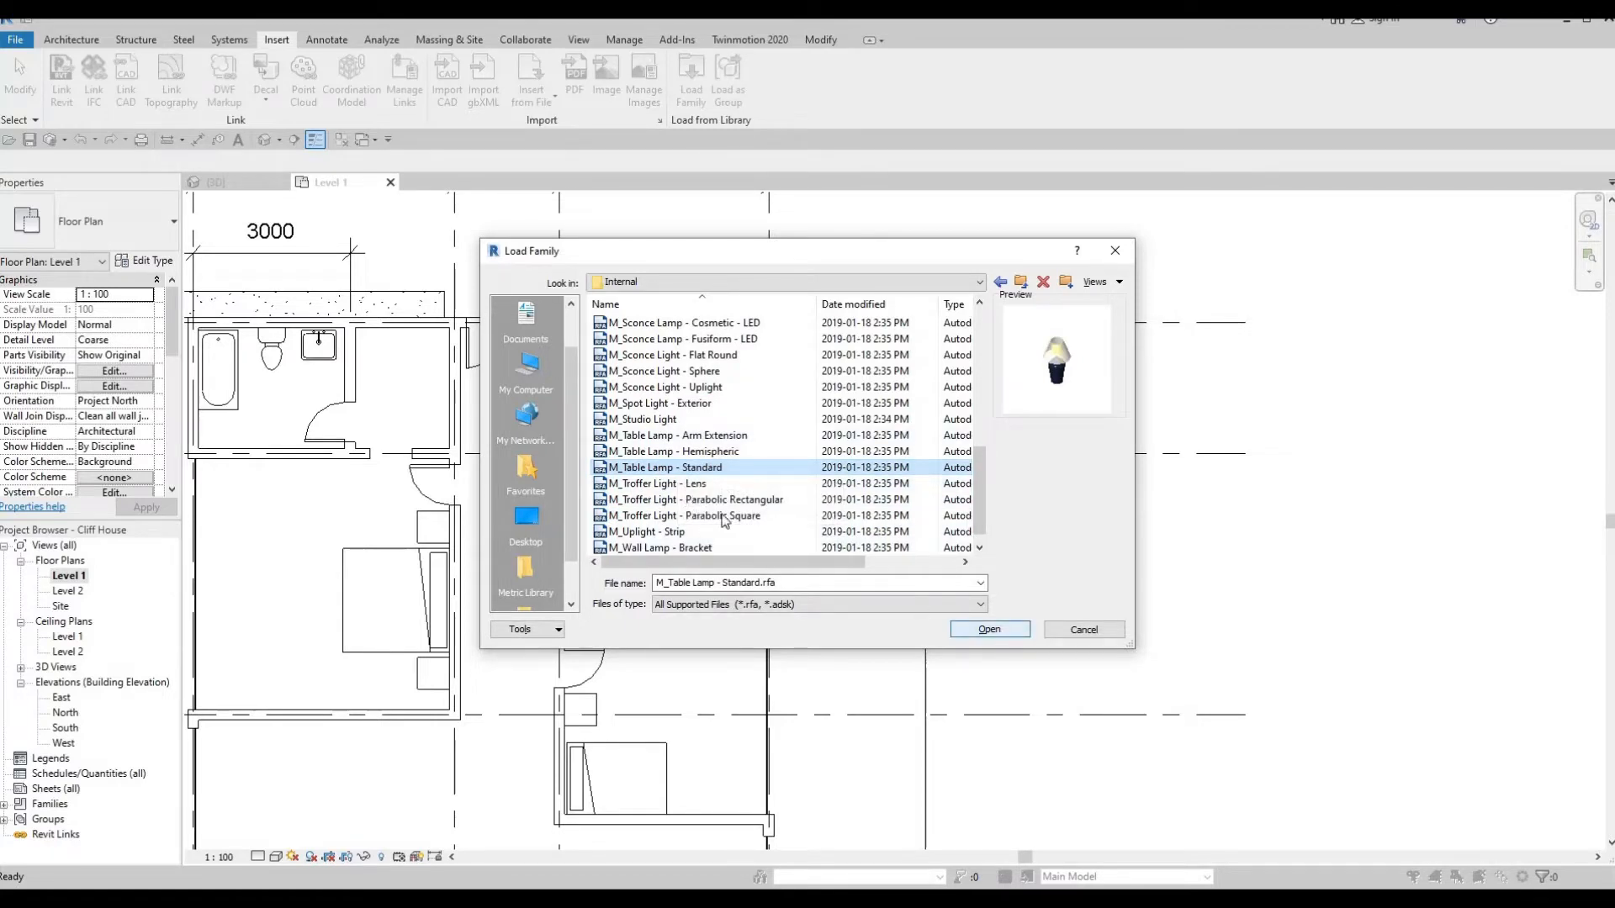
click(987, 632)
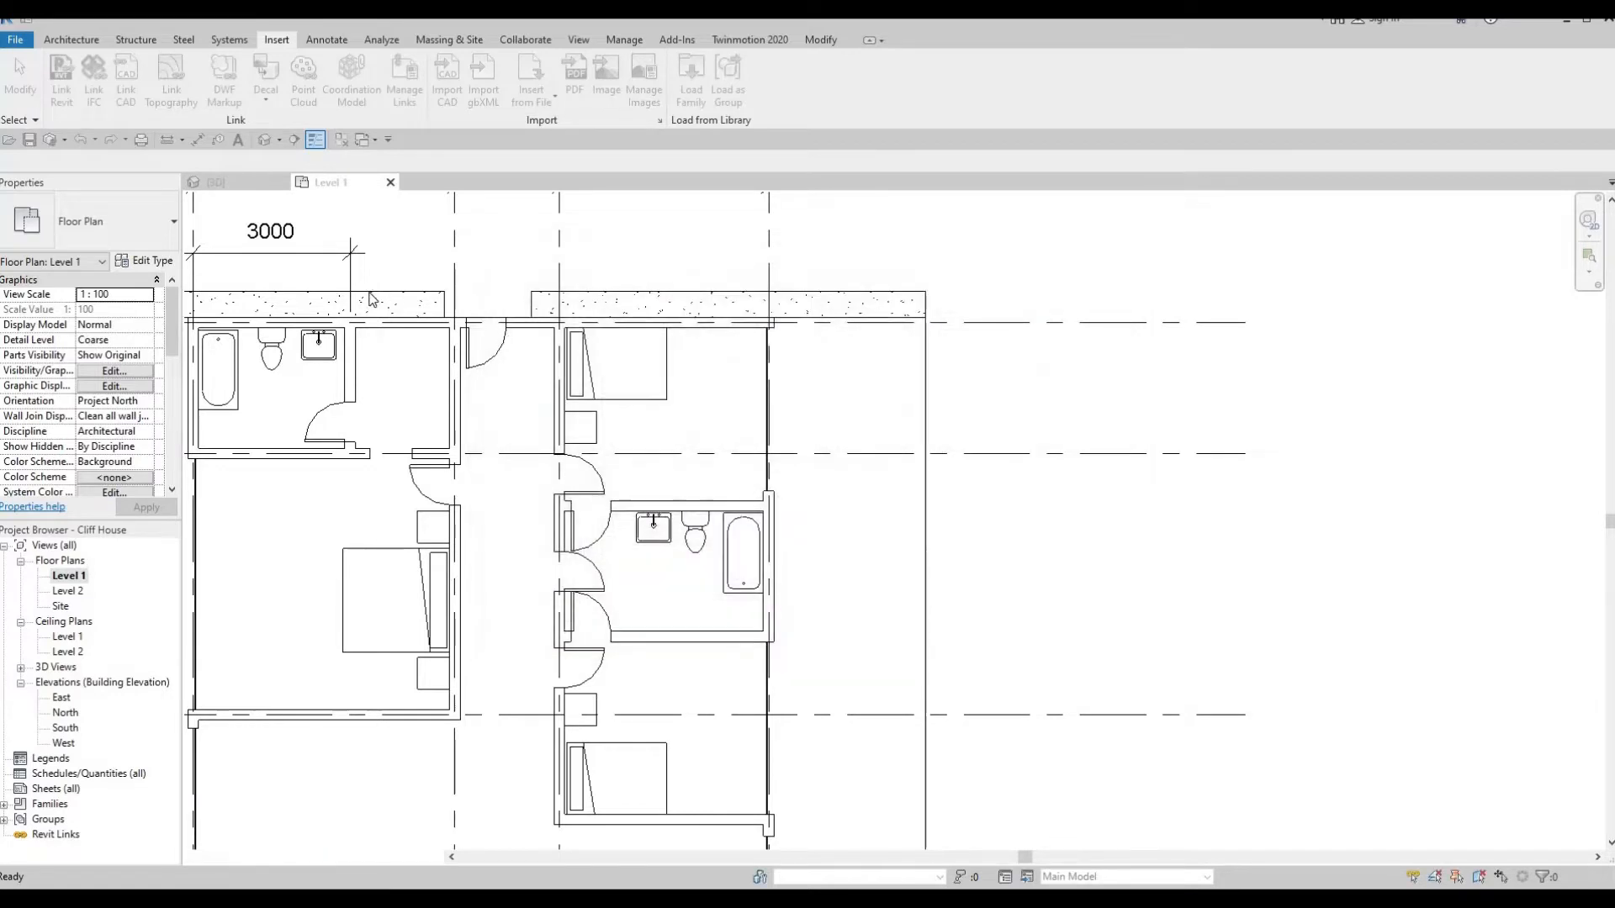
Start placing the M_Table Lamp - Standard 60W - 120V component and set its elevation from level to 650 mm
click(78, 43)
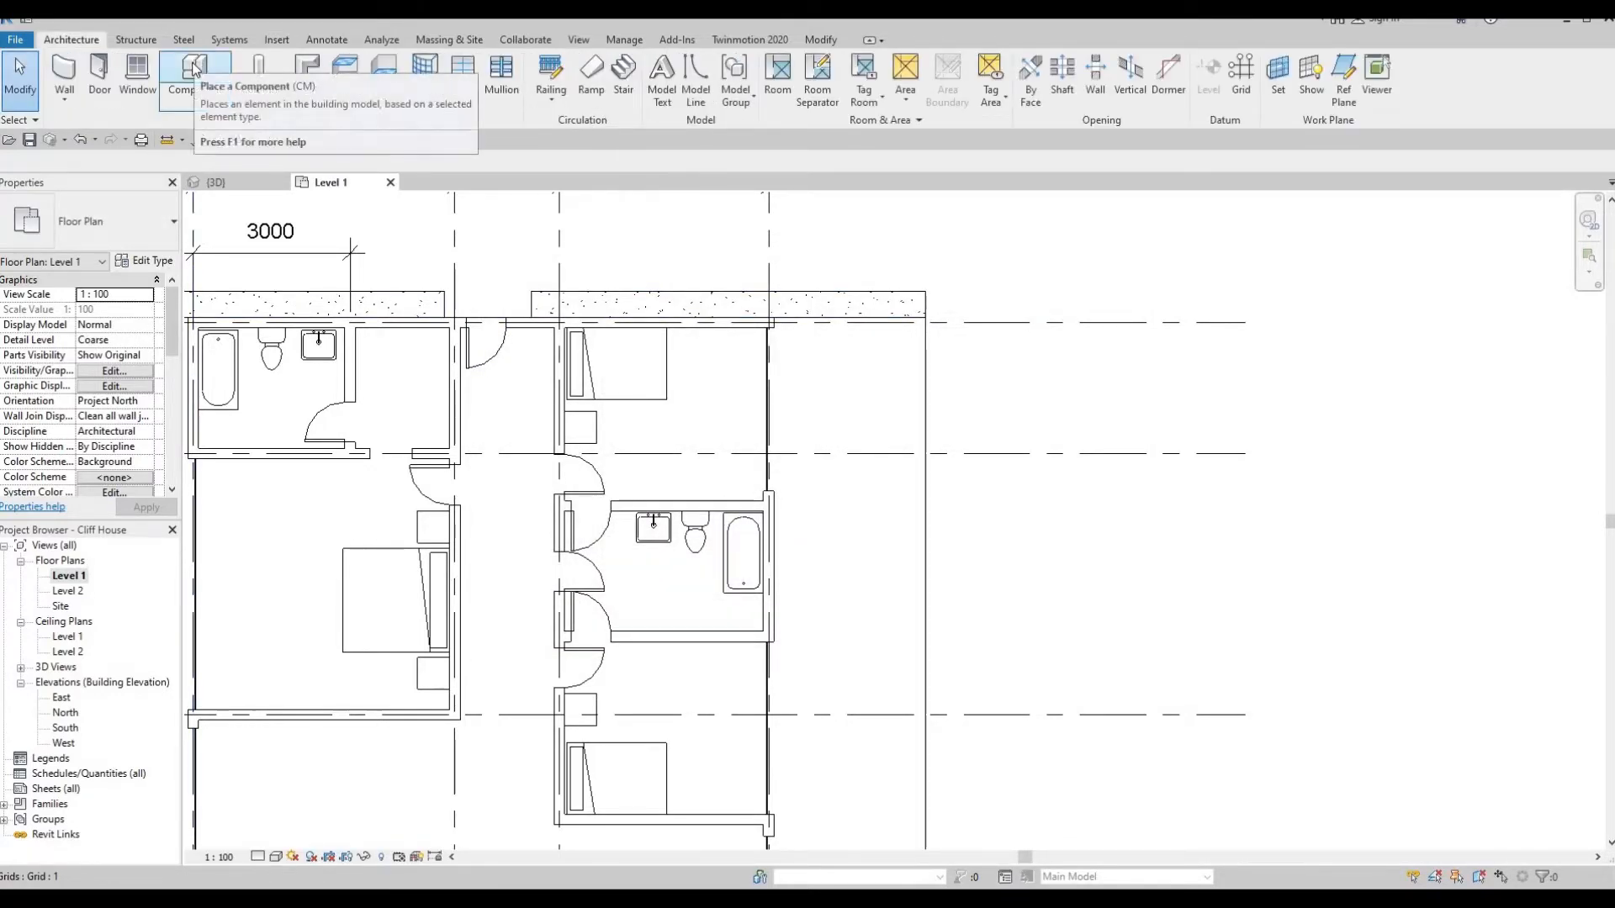
click(196, 71)
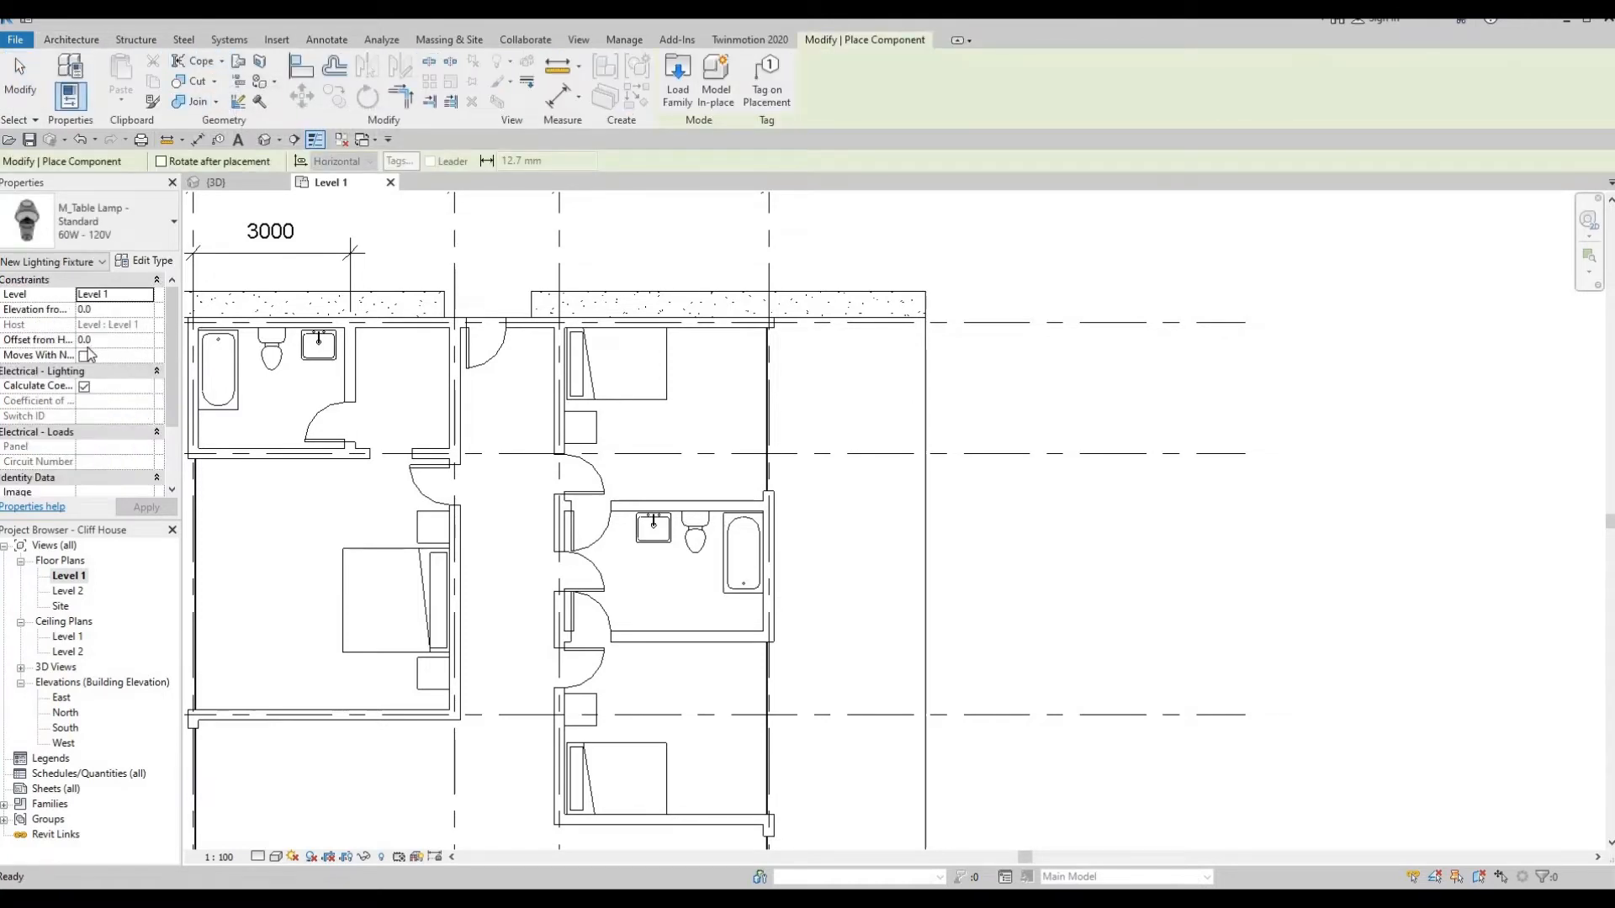
click(54, 313)
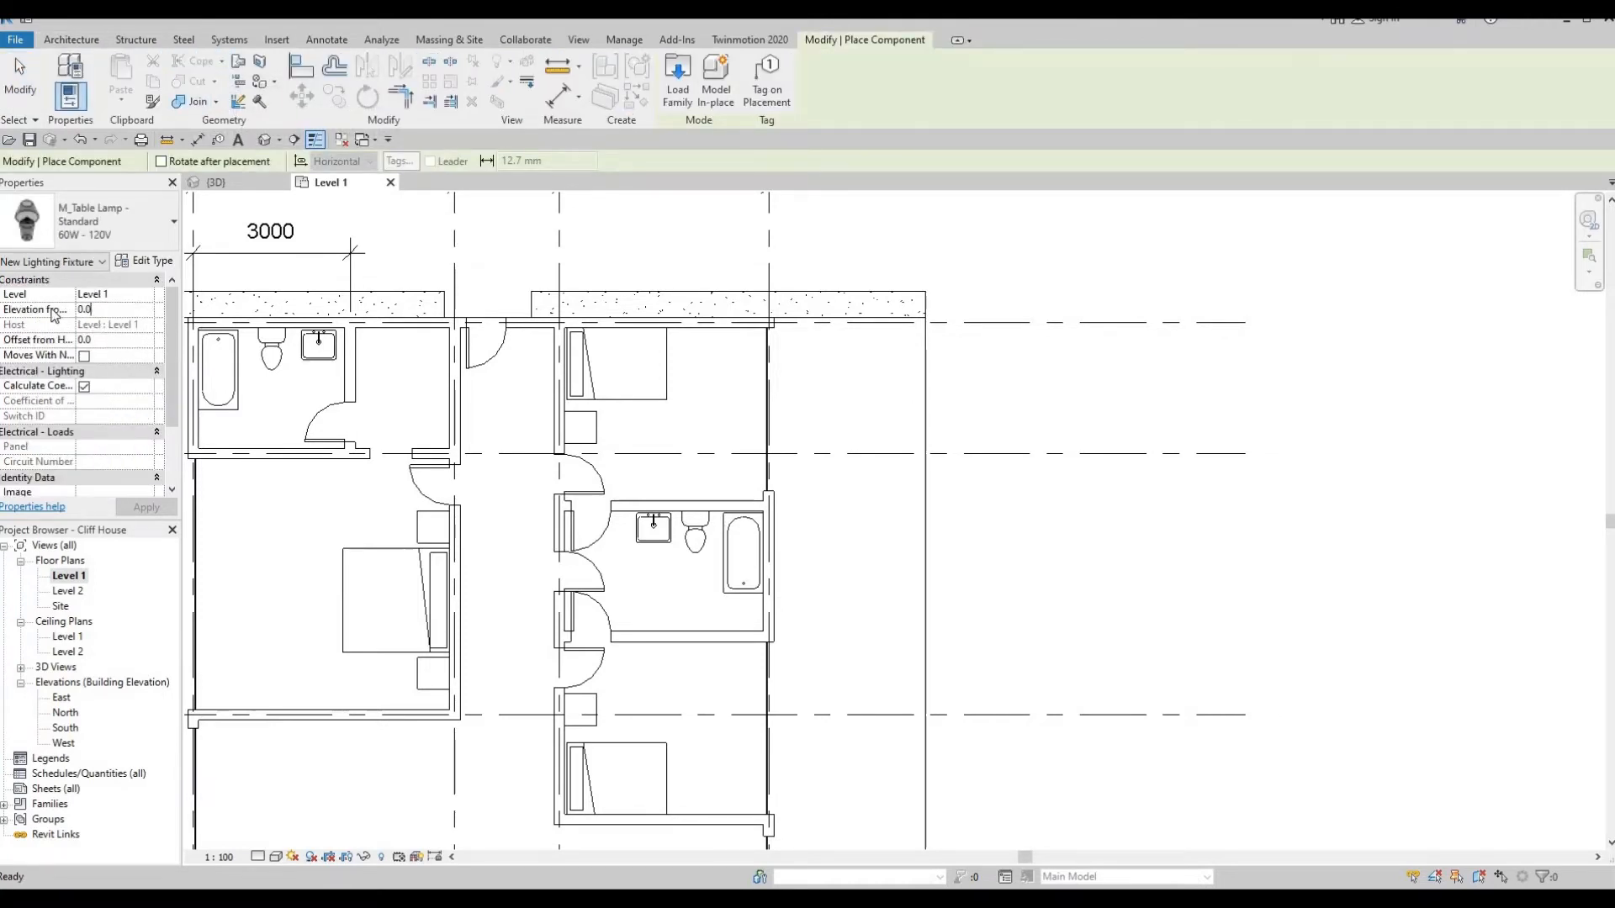
text(650)
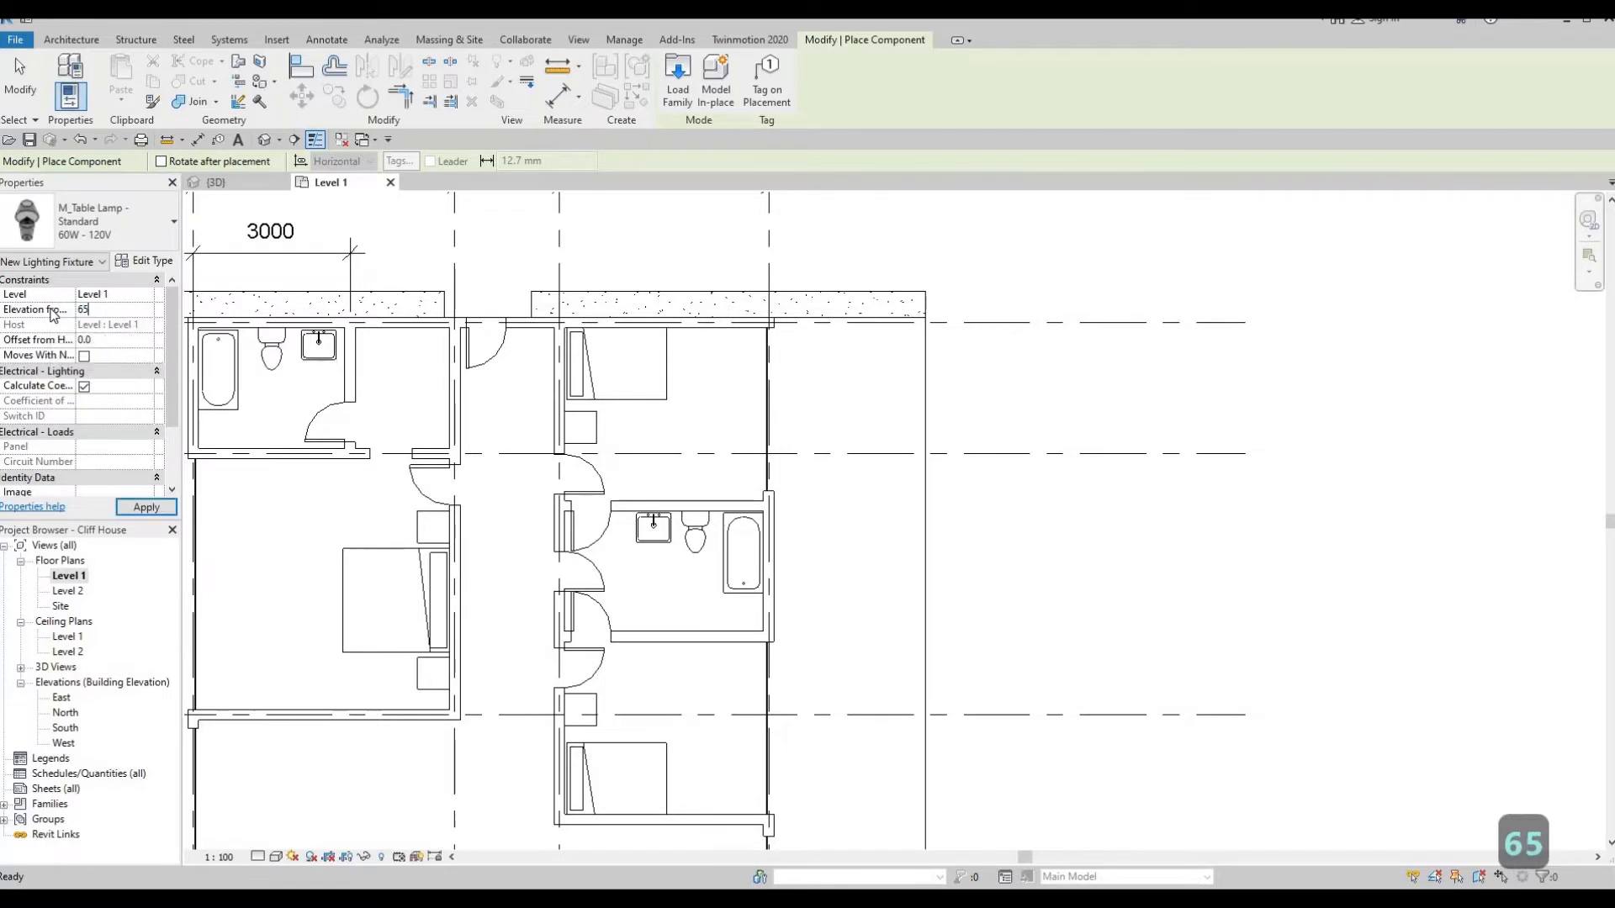
click(143, 509)
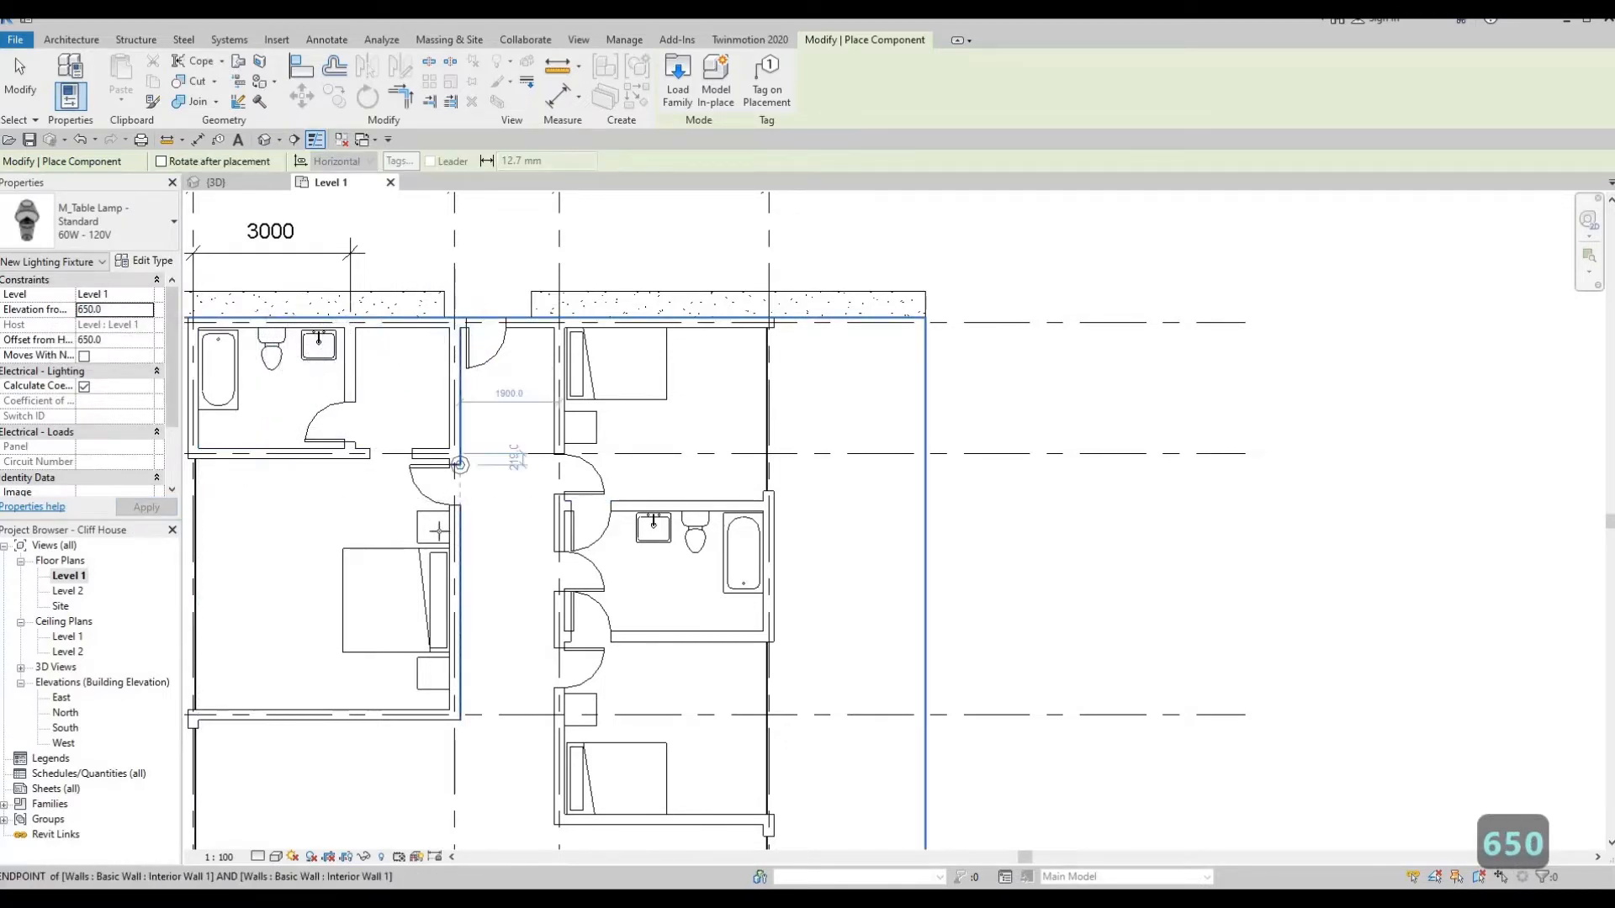
Place a table lamp on each of the two left-bedroom night stands and on the night stand in both right-hand bedrooms
scroll(432, 528, up, 1)
click(432, 527)
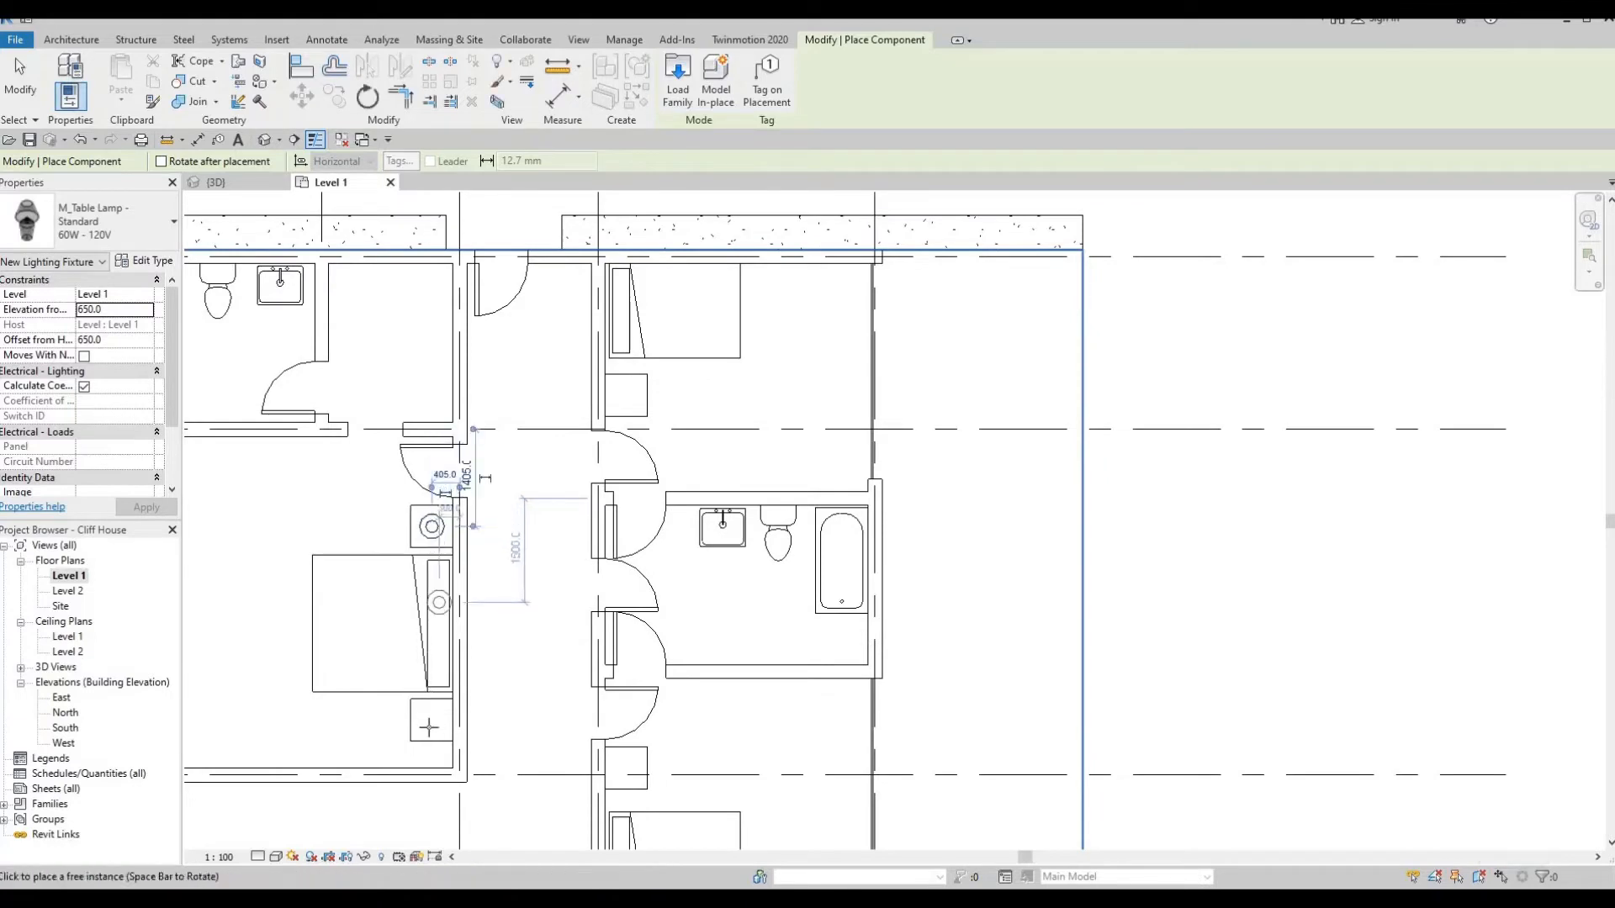
click(577, 761)
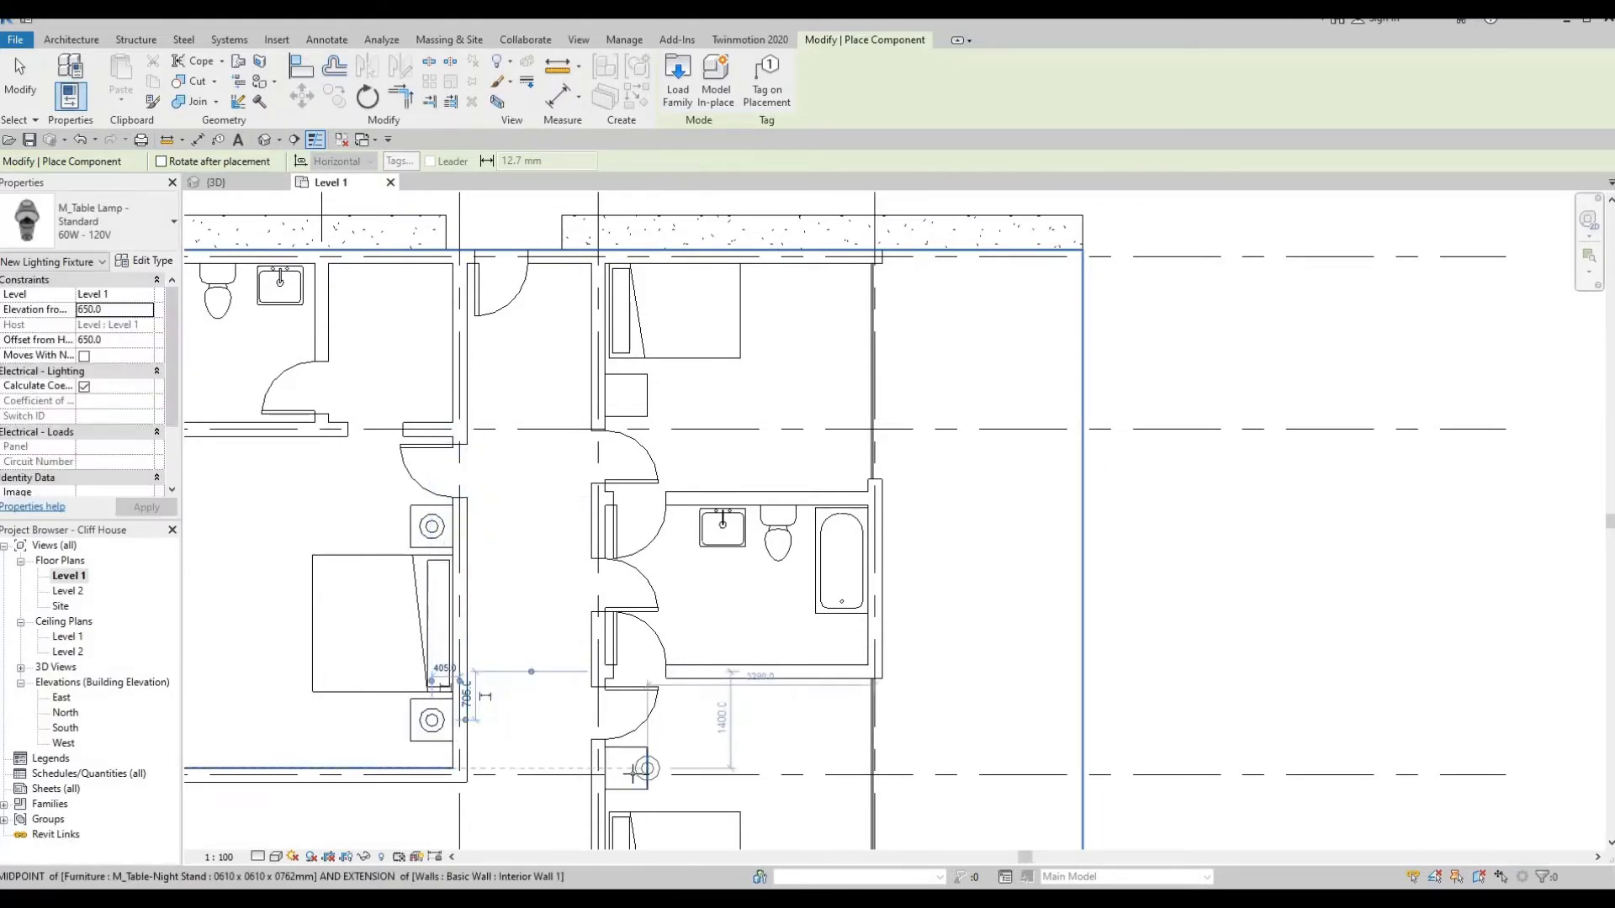
click(627, 767)
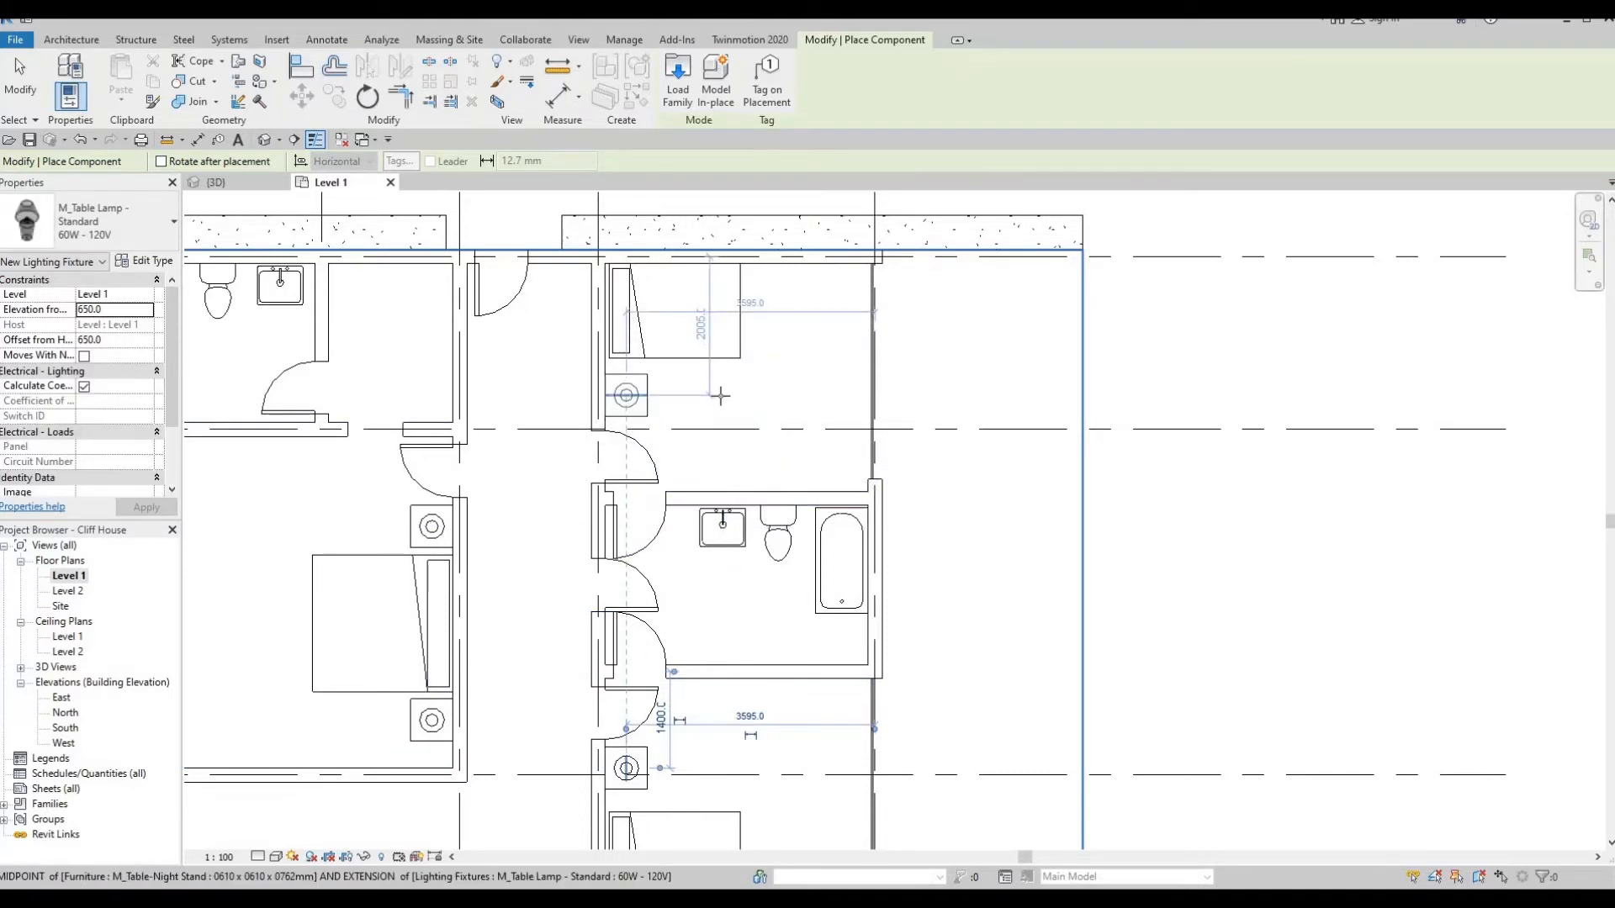
click(627, 395)
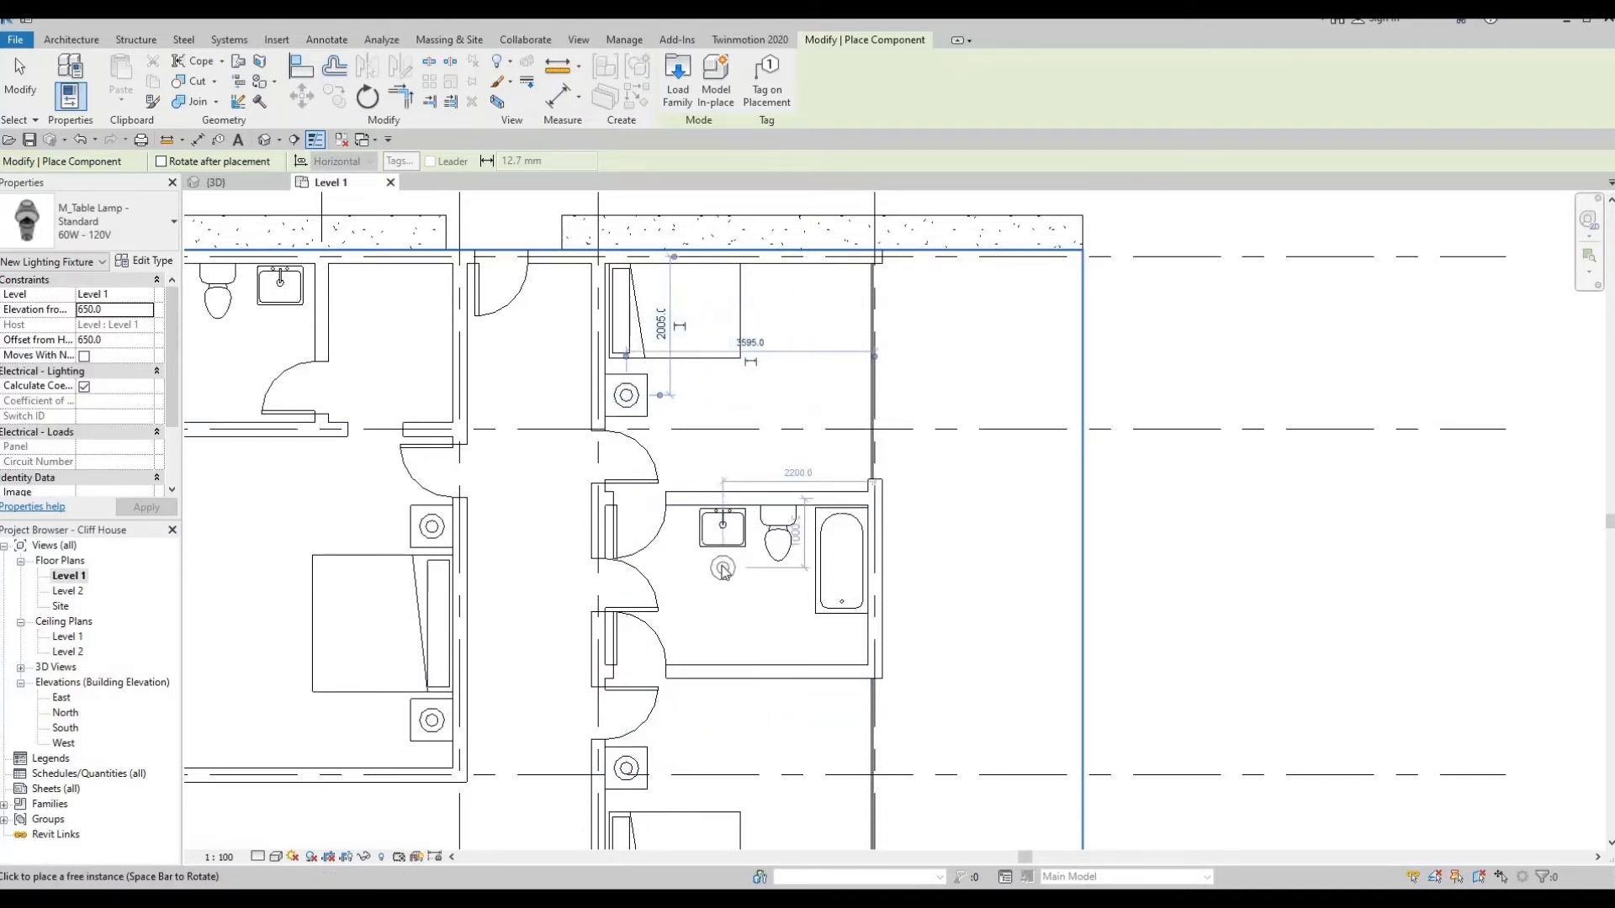
key(Escape)
key(Escape)
scroll(794, 548, down, 2)
middle_drag(794, 548, 761, 555)
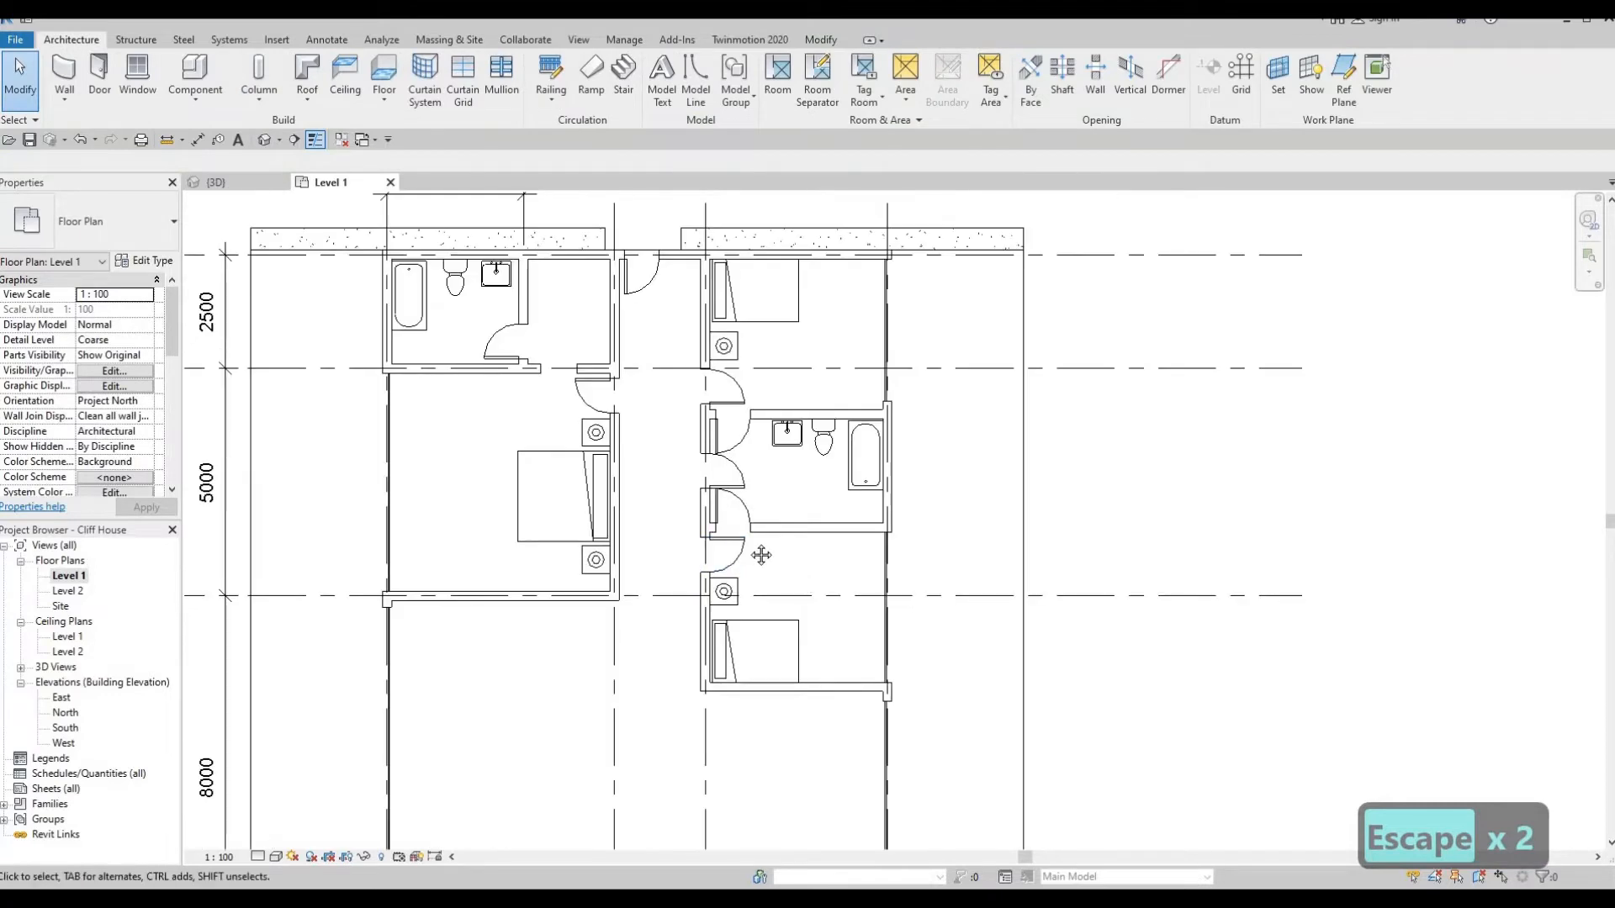
scroll(761, 555, down, 3)
scroll(625, 524, up, 3)
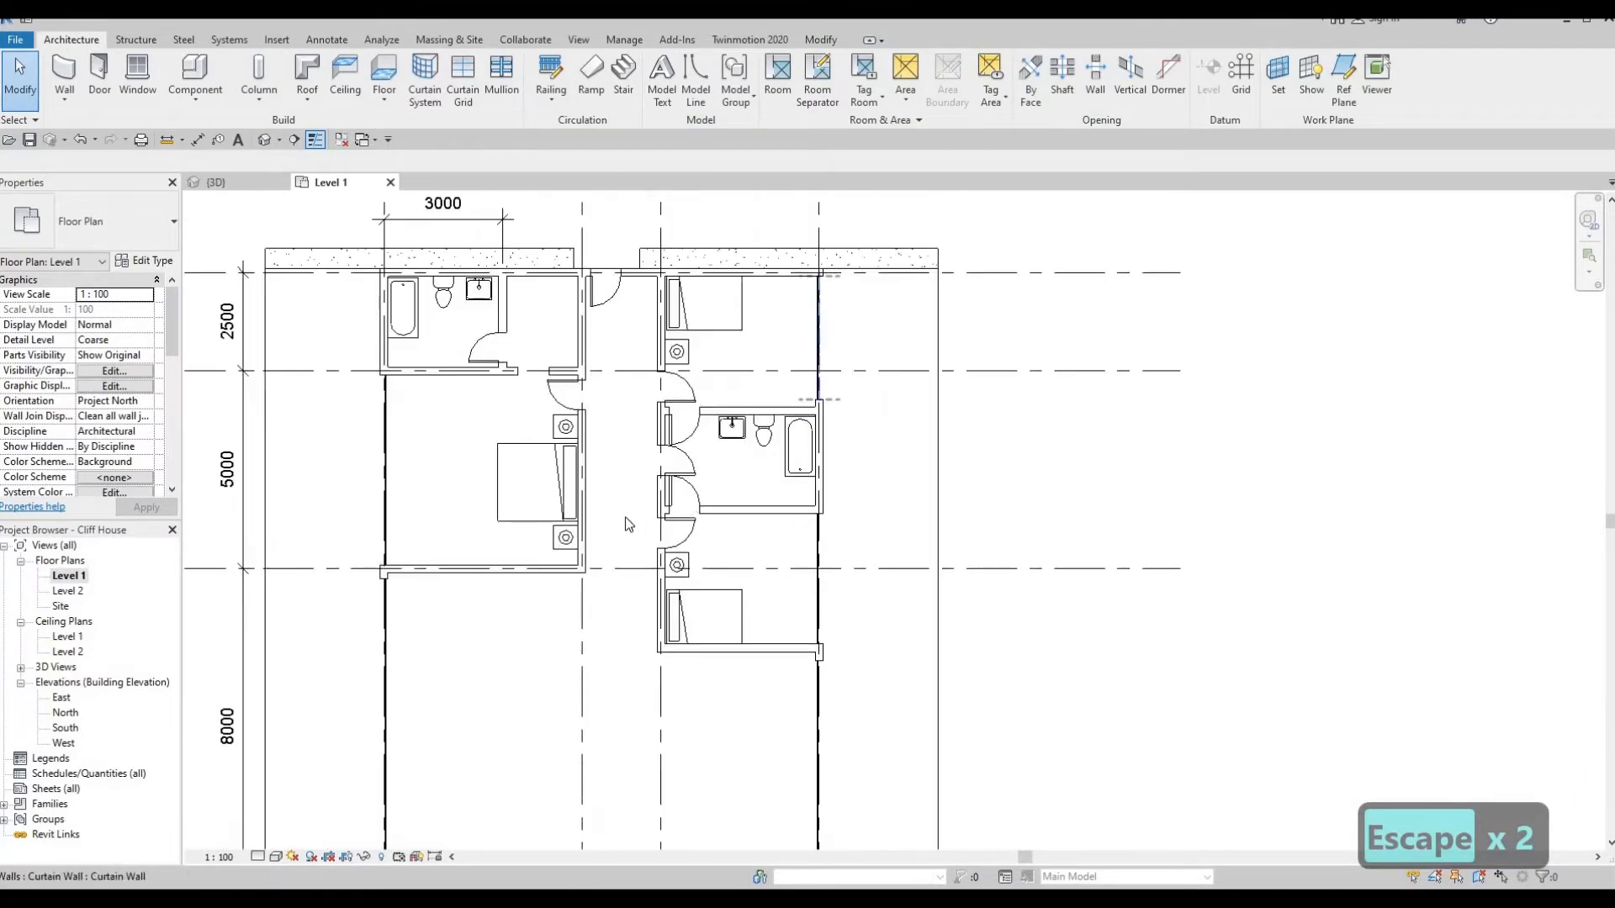
scroll(805, 404, up, 1)
scroll(352, 469, down, 1)
middle_drag(352, 468, 418, 479)
middle_drag(457, 572, 505, 508)
scroll(504, 507, down, 1)
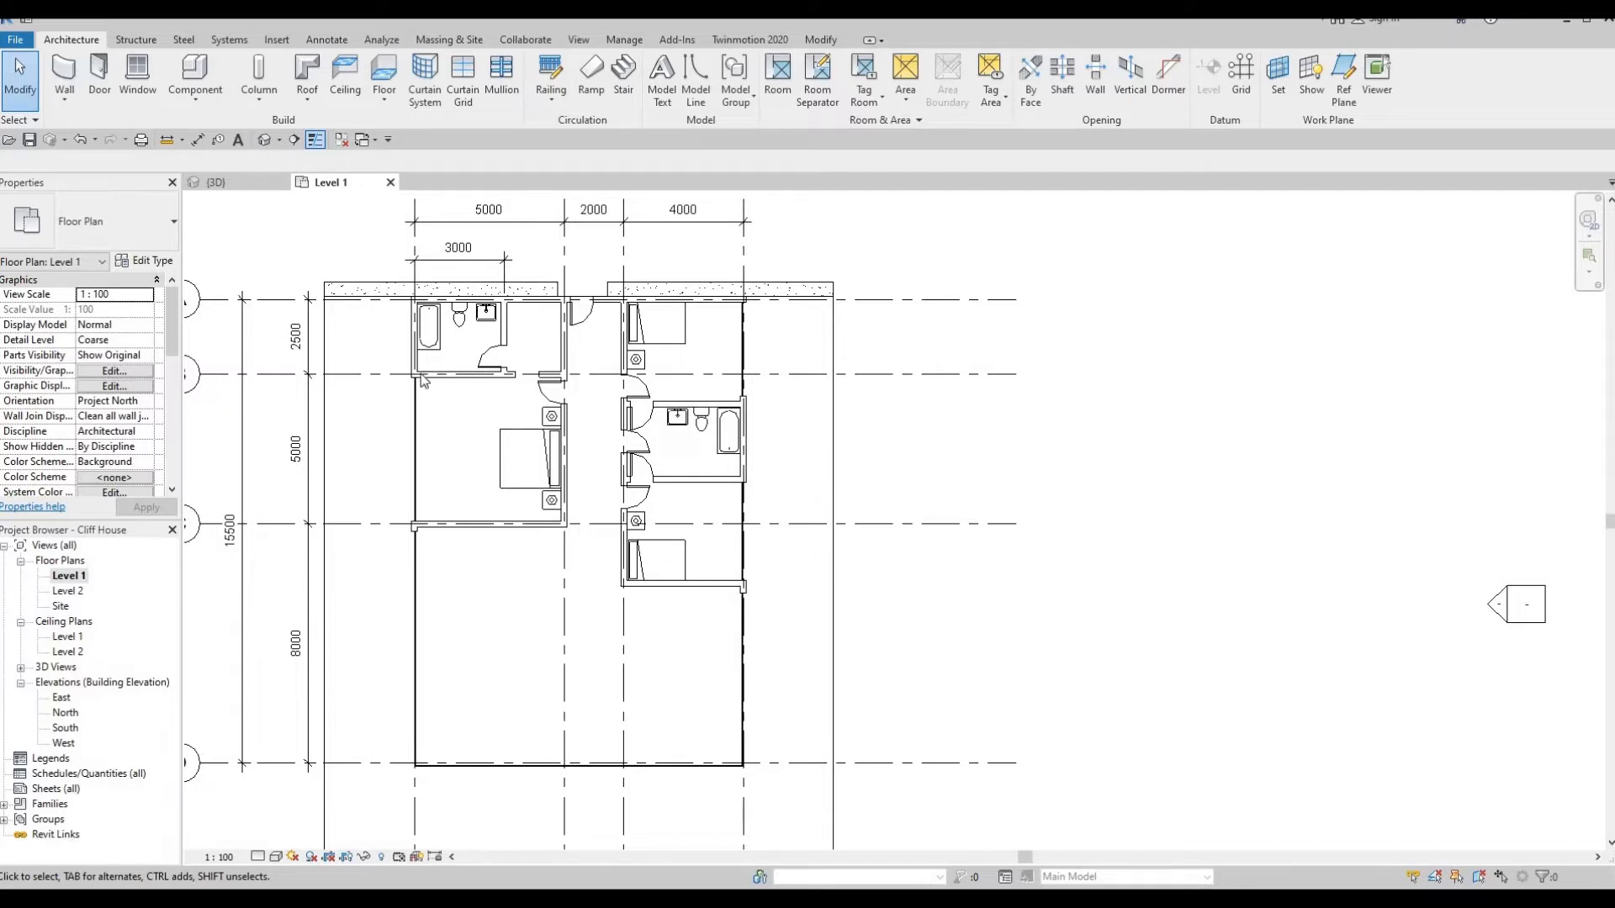
Shorten the left bedroom's curtain wall from its upper end to 3900 mm, leaving 1000 mm to the grid line along the bathroom wall
scroll(422, 381, up, 4)
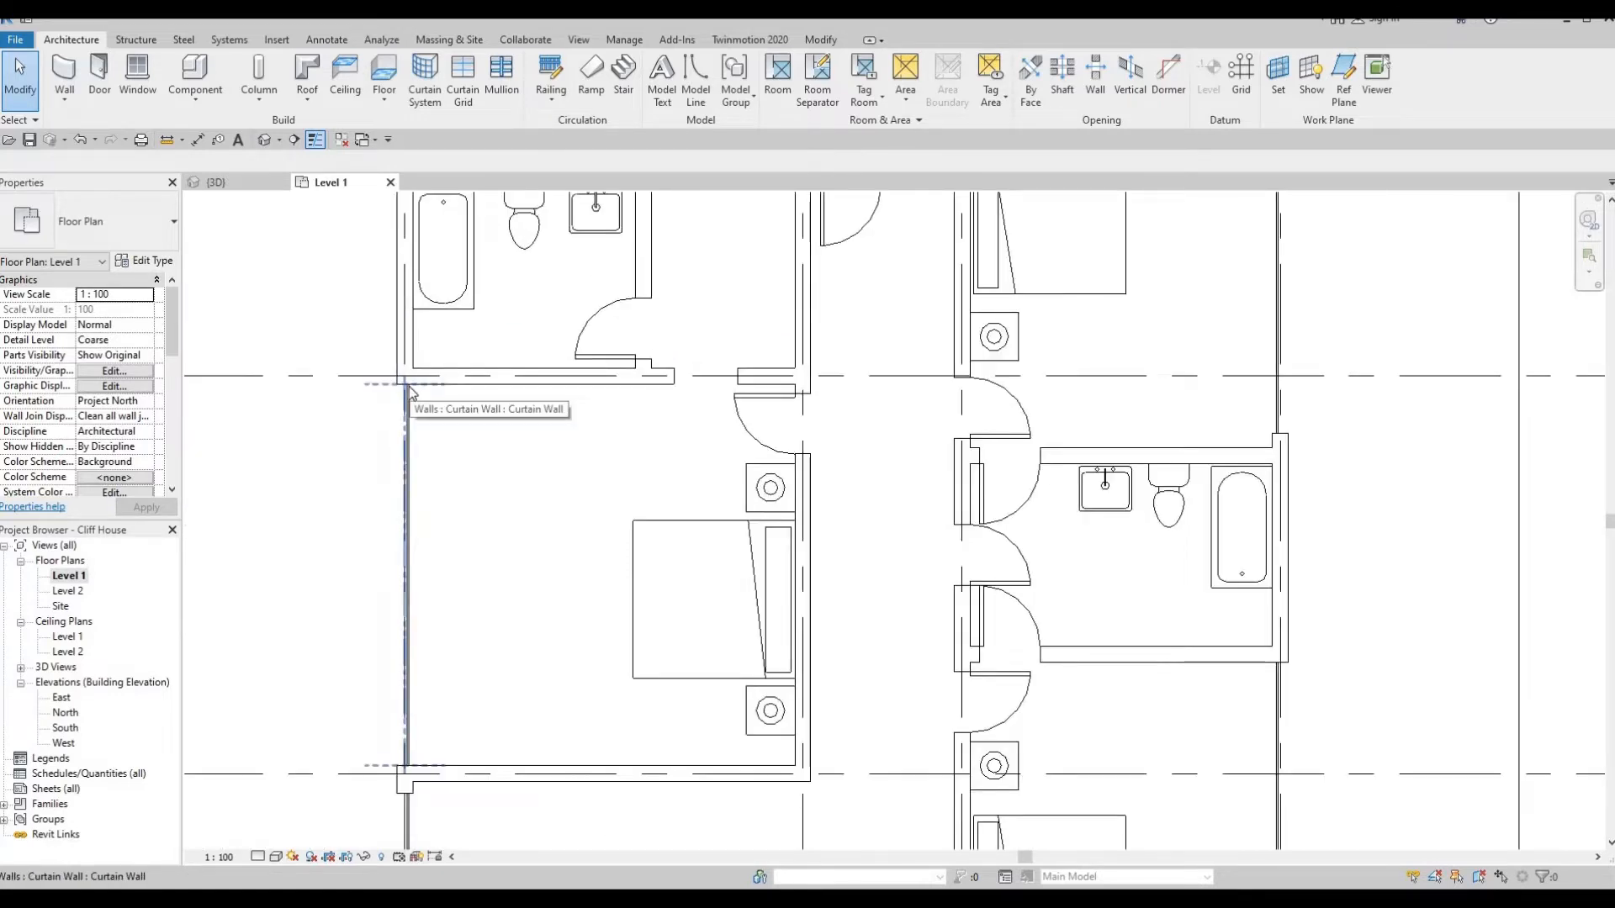
click(407, 386)
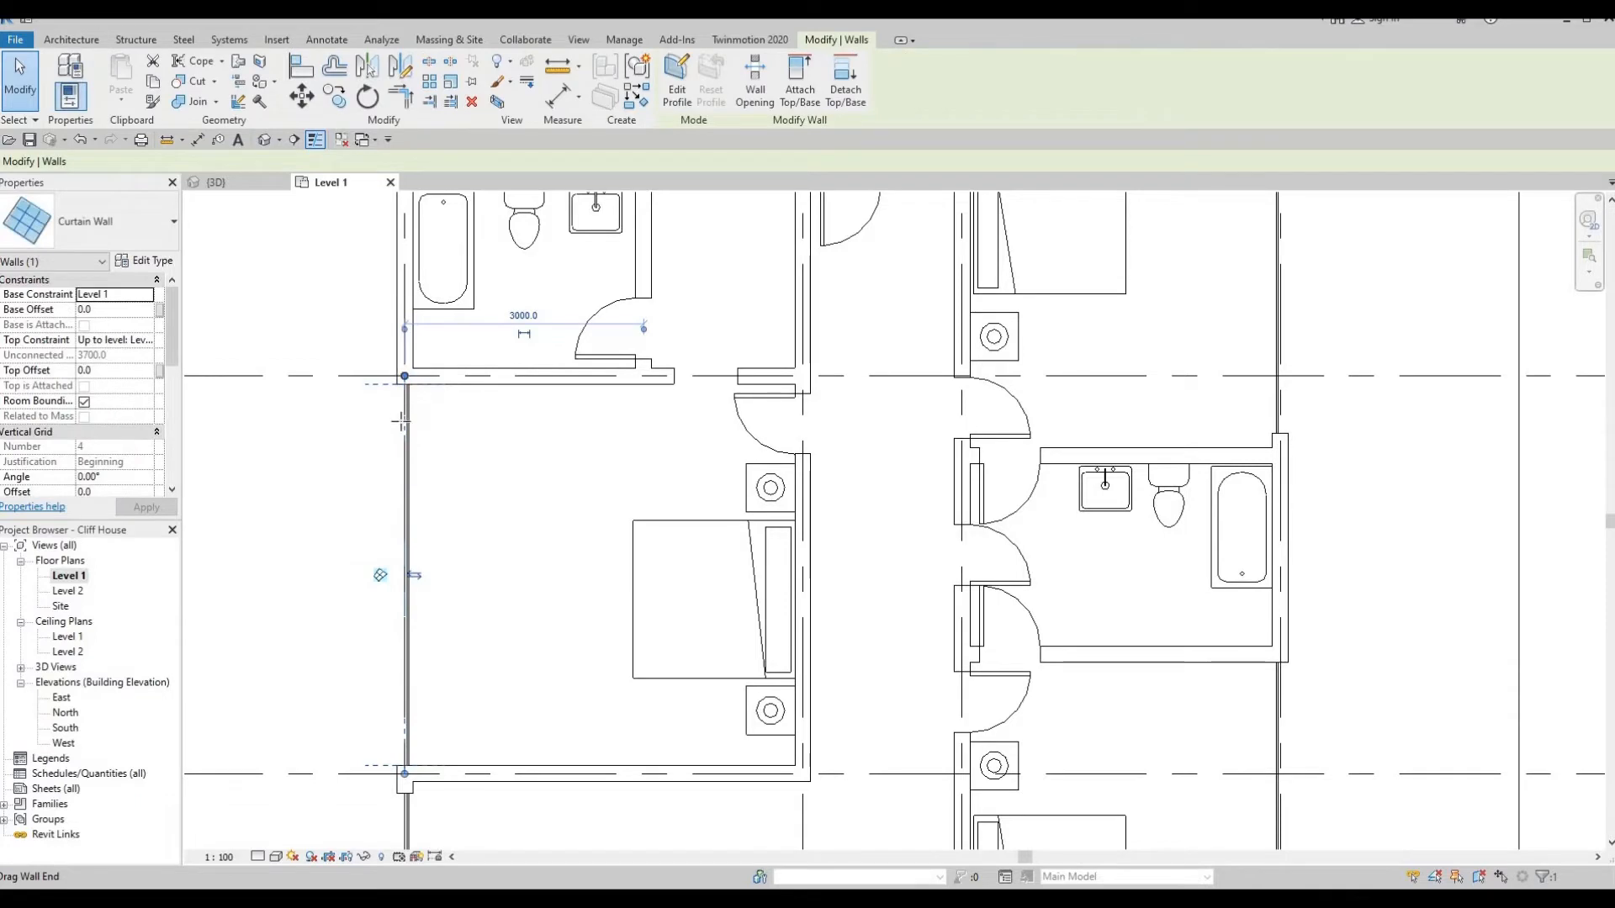
mouse_move(401, 422)
mouse_down()
mouse_move(400, 438)
mouse_move(423, 439)
mouse_up()
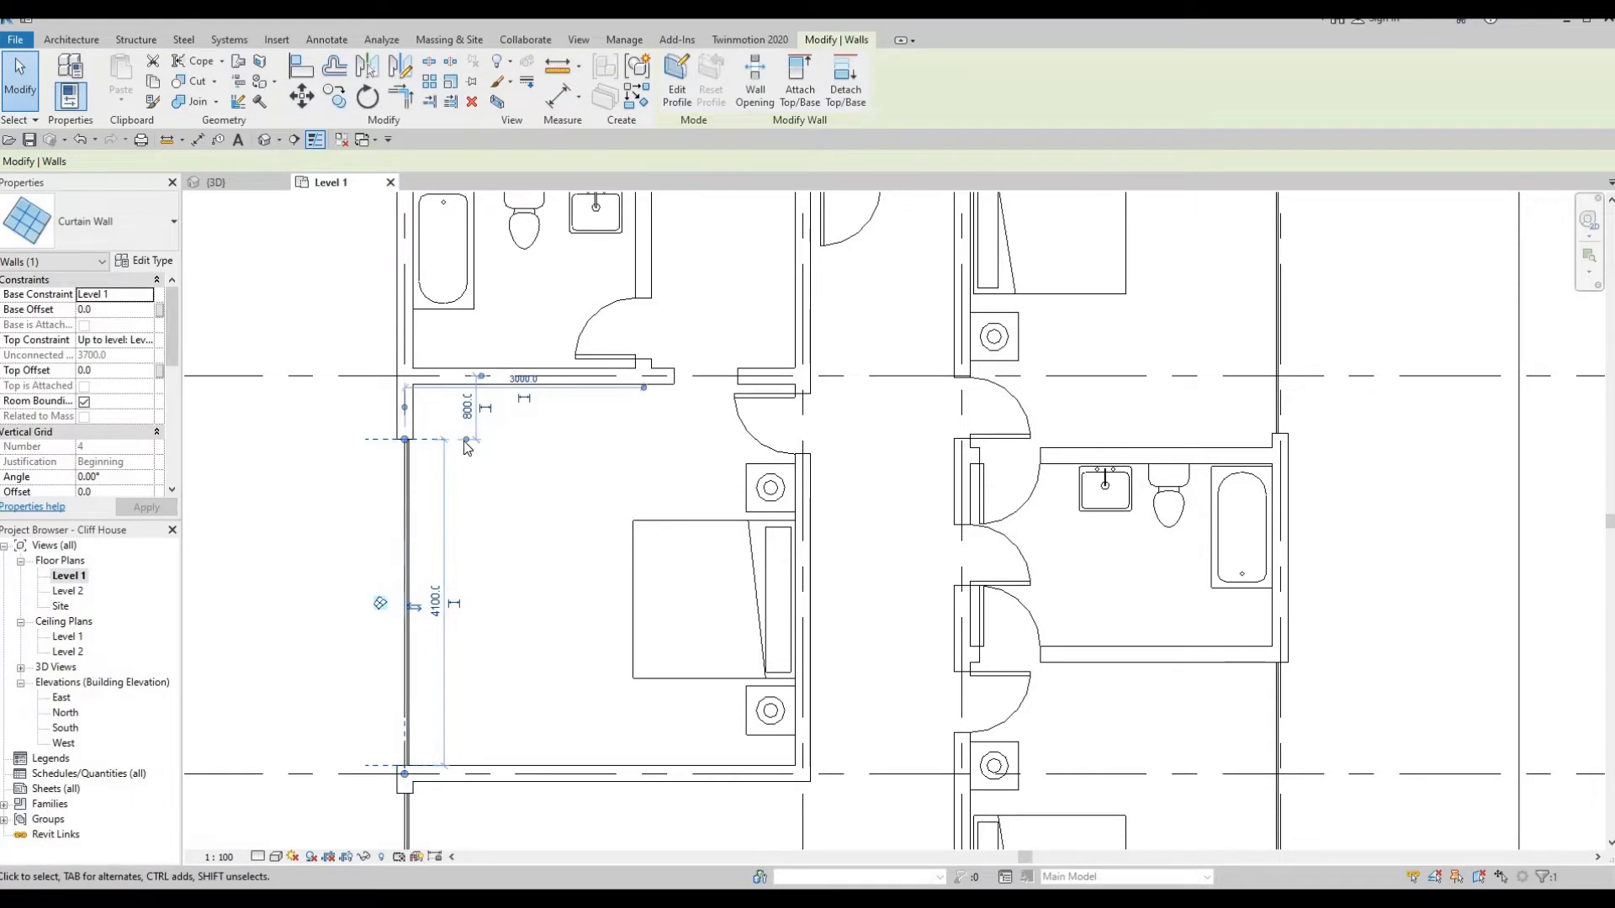
drag(405, 439, 405, 455)
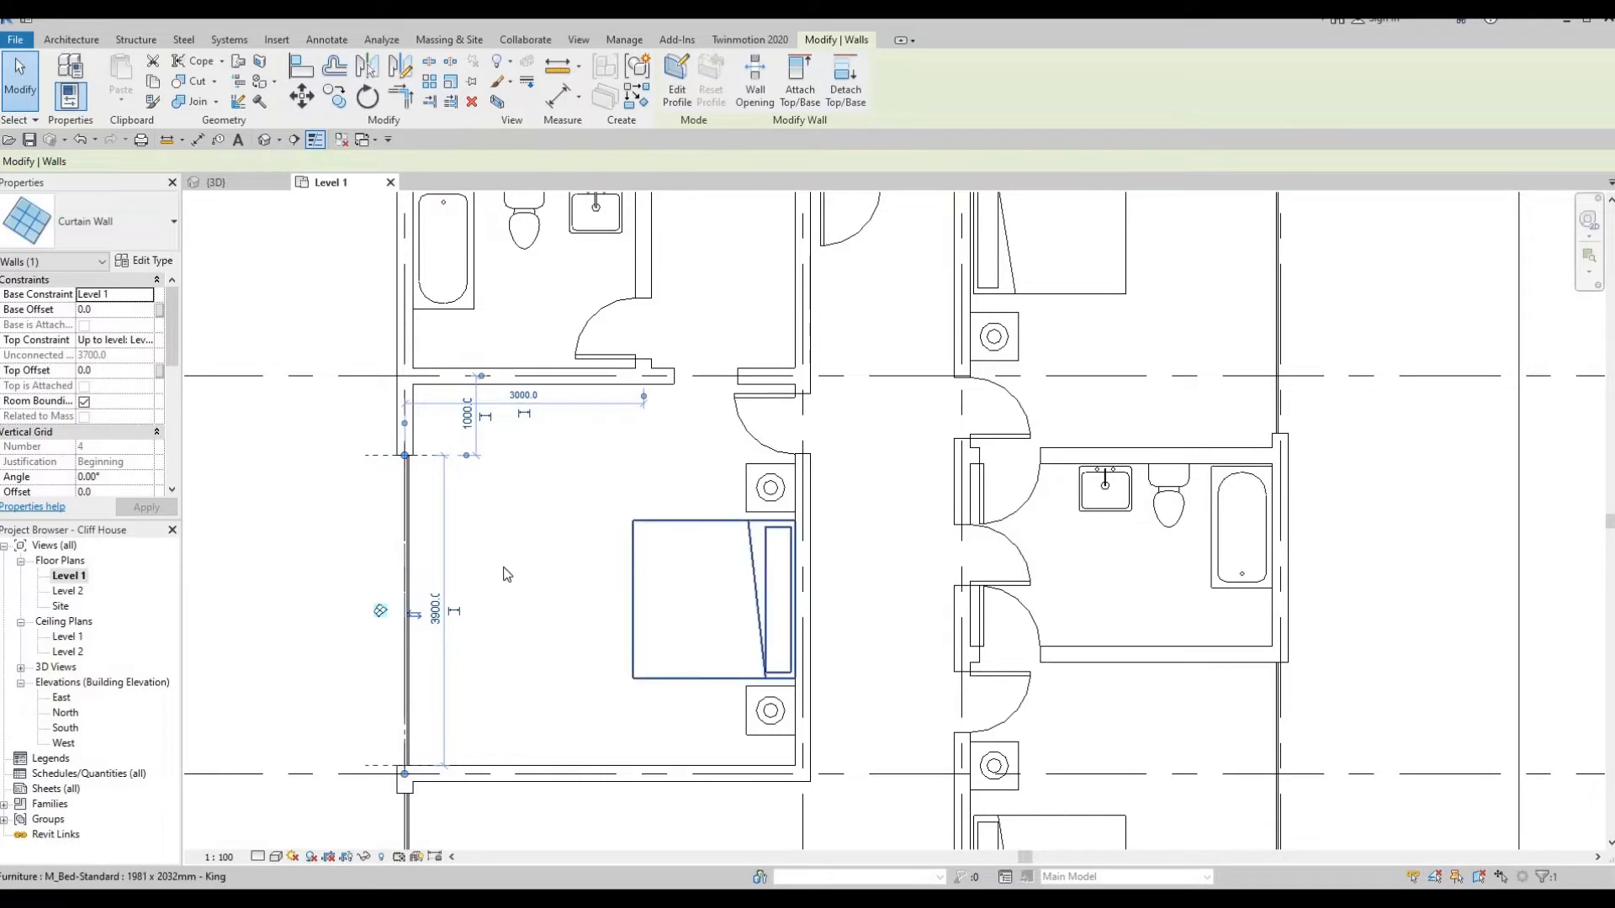
middle_drag(620, 467, 670, 404)
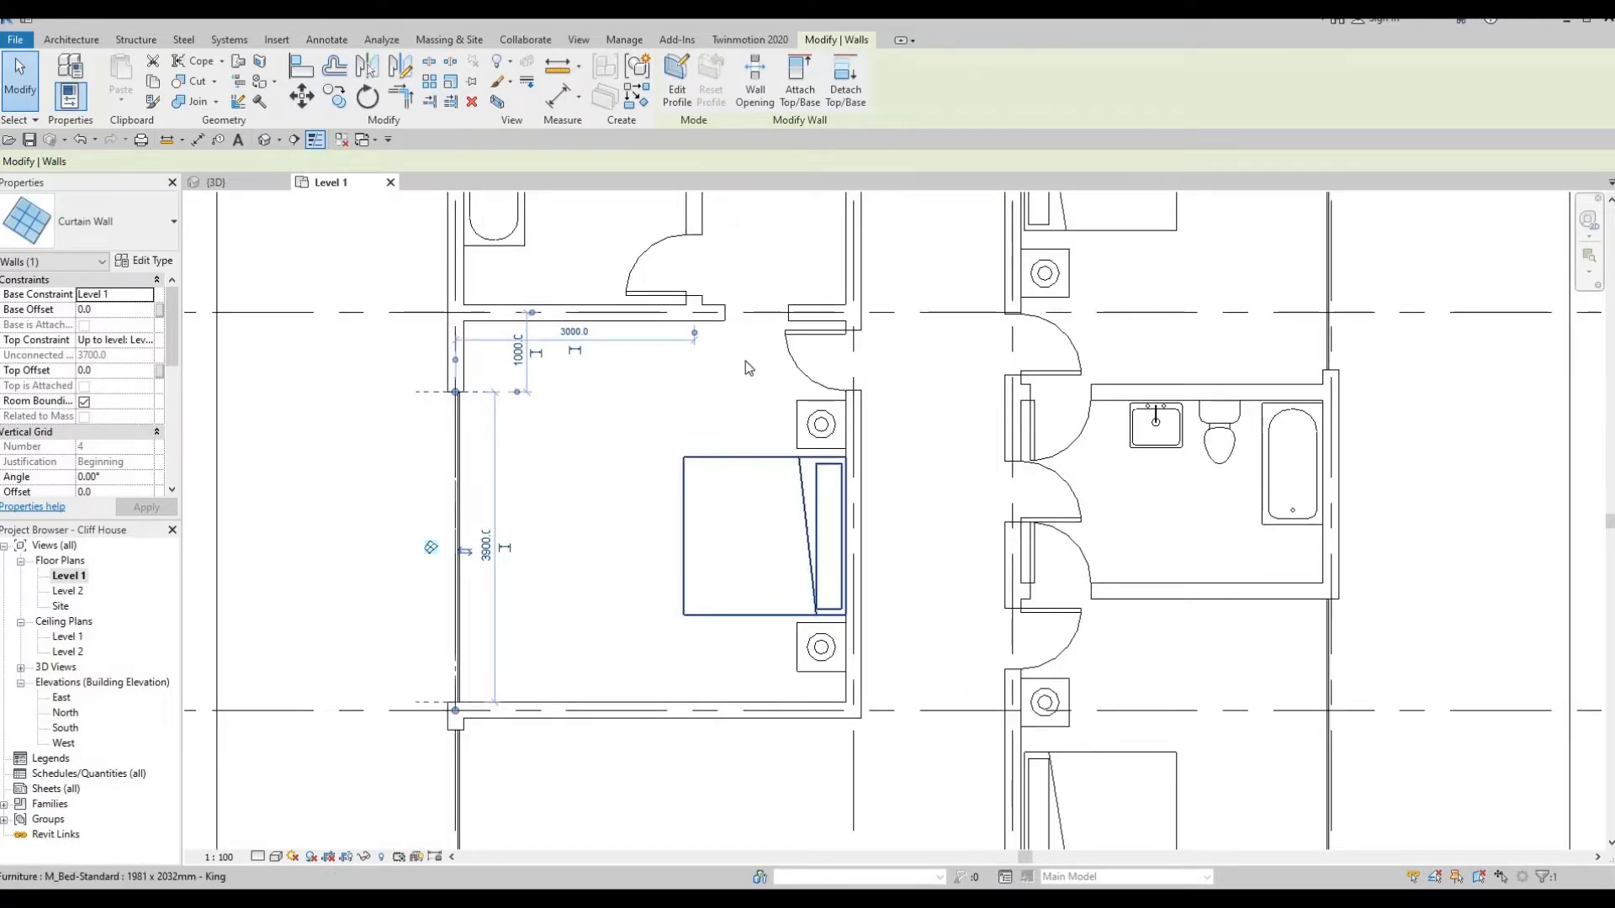
middle_drag(745, 361, 692, 493)
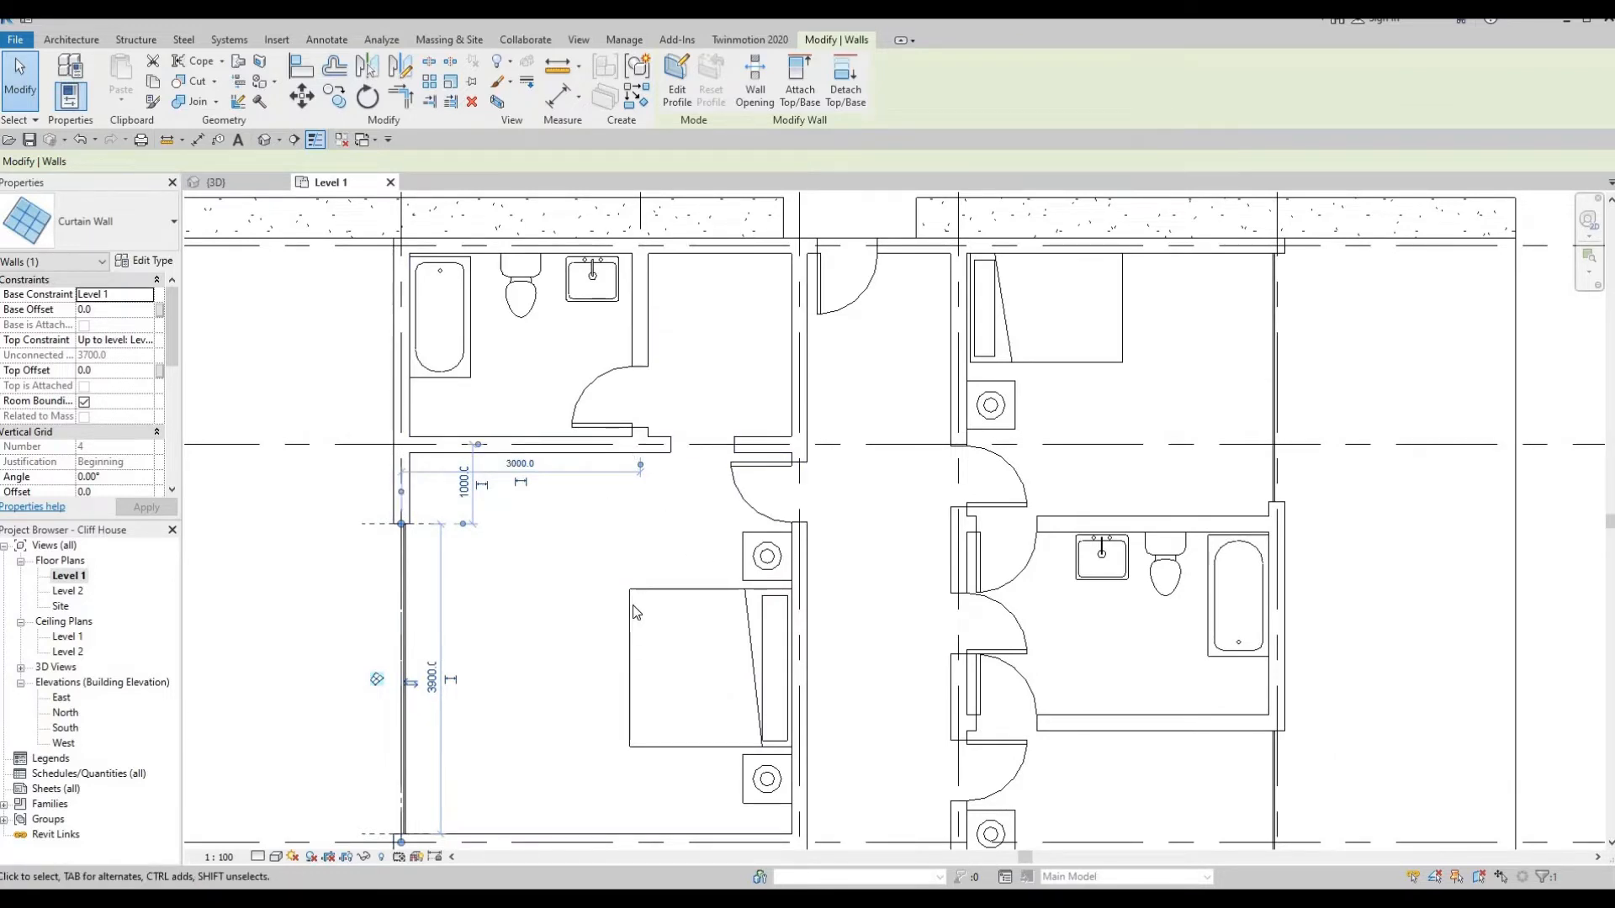
scroll(637, 611, down, 3)
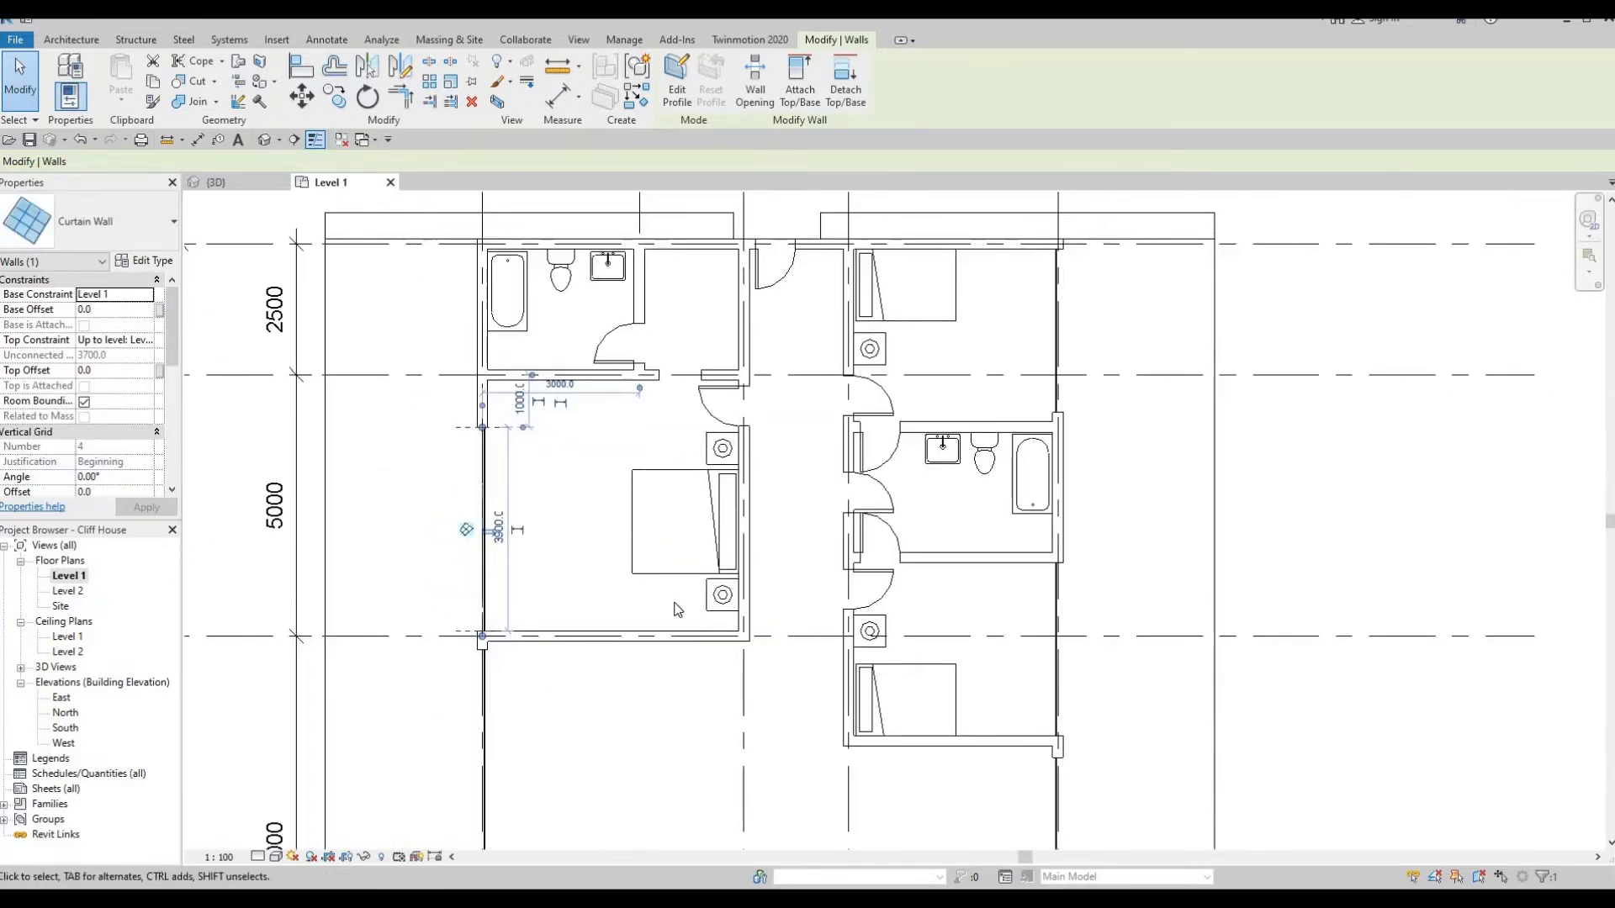
middle_drag(591, 438, 577, 505)
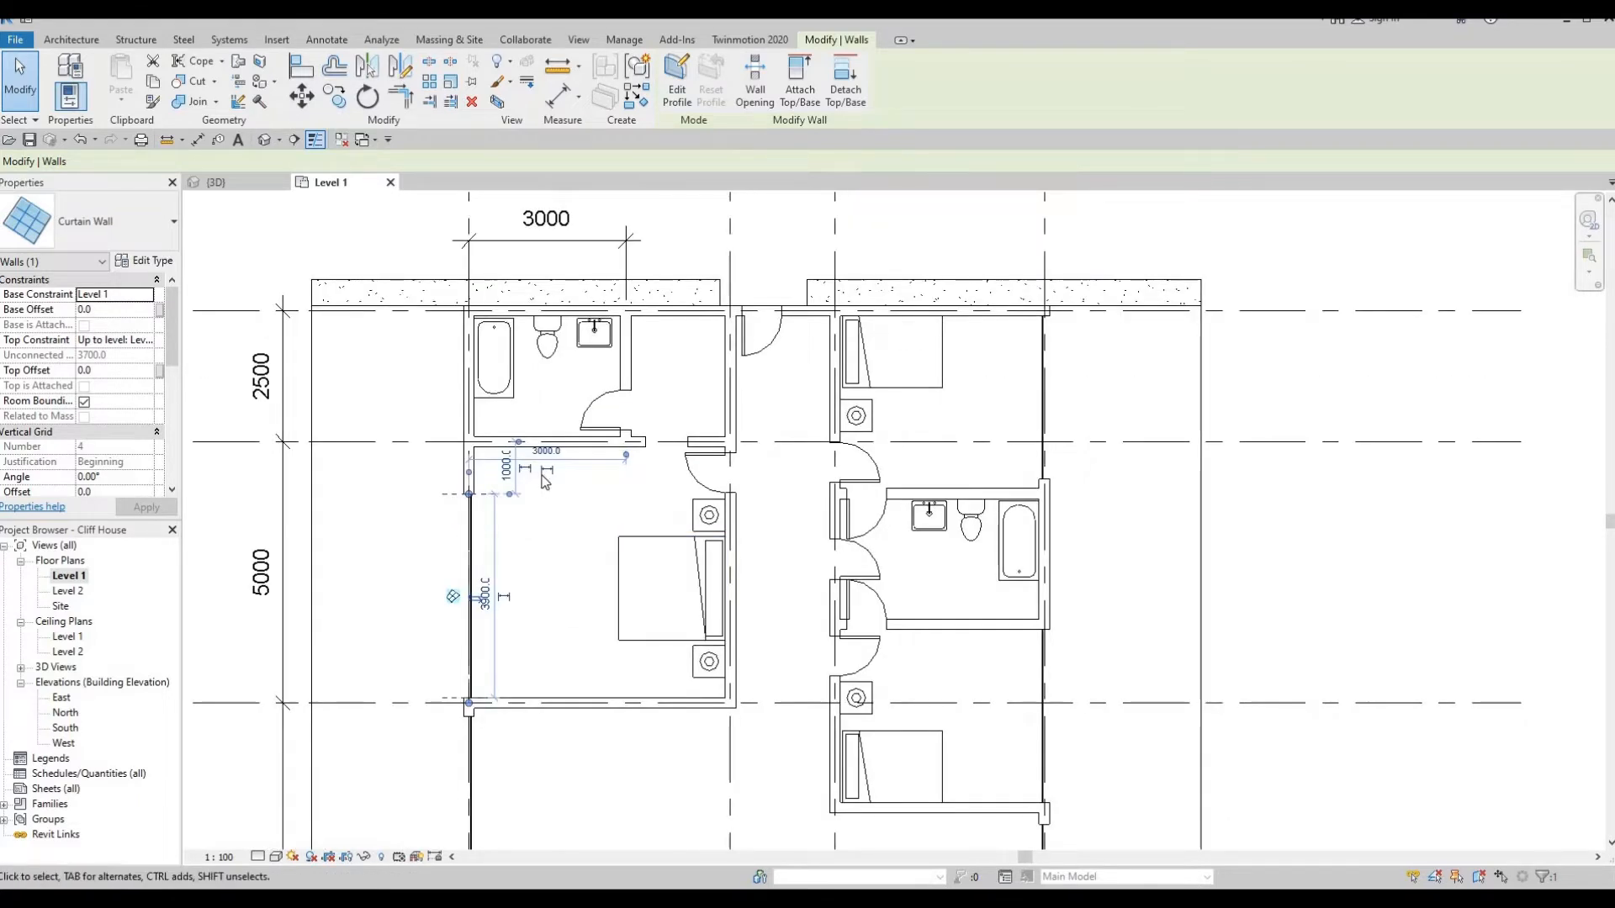
scroll(545, 481, up, 2)
key(Escape)
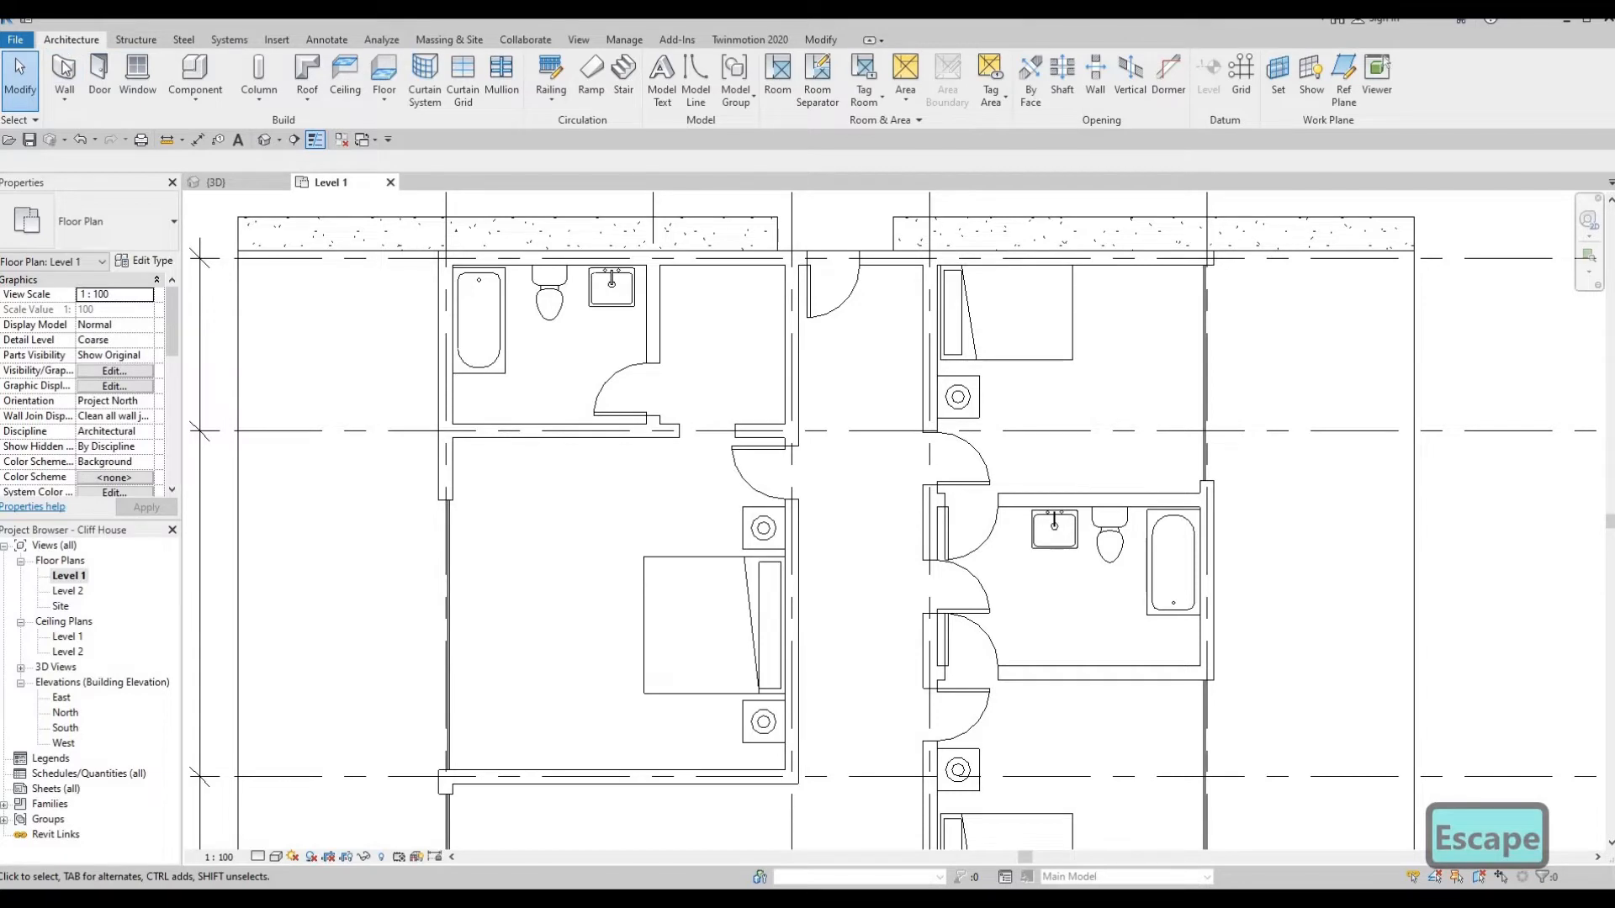
Start a new wall and duplicate the Interior Wall 1 type as Interior Wall 2
click(65, 71)
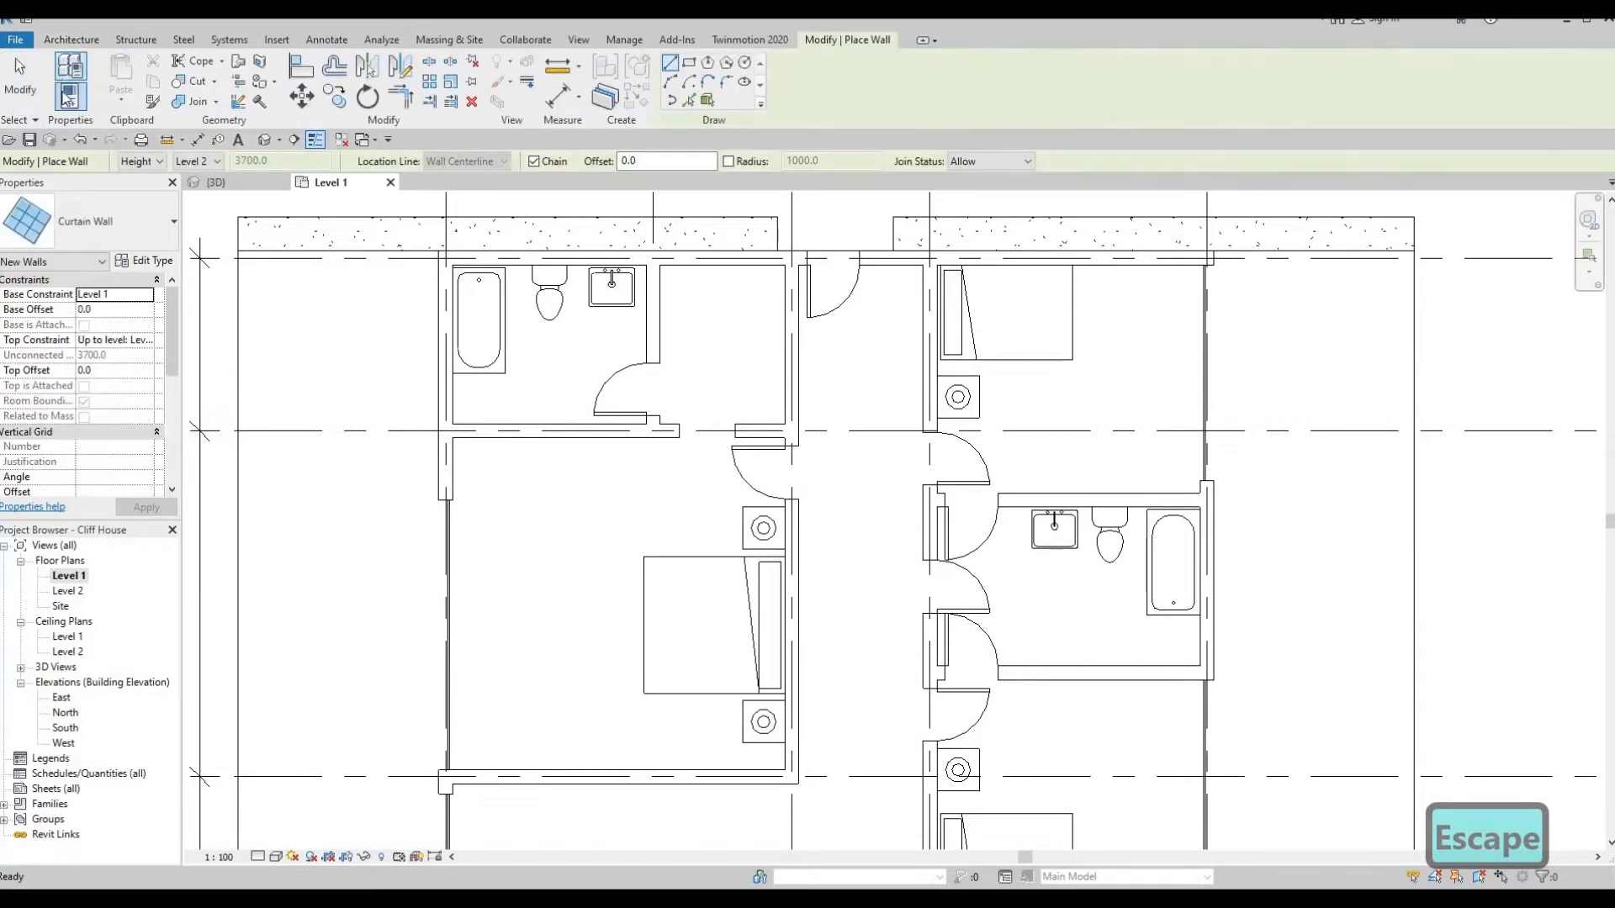
click(102, 222)
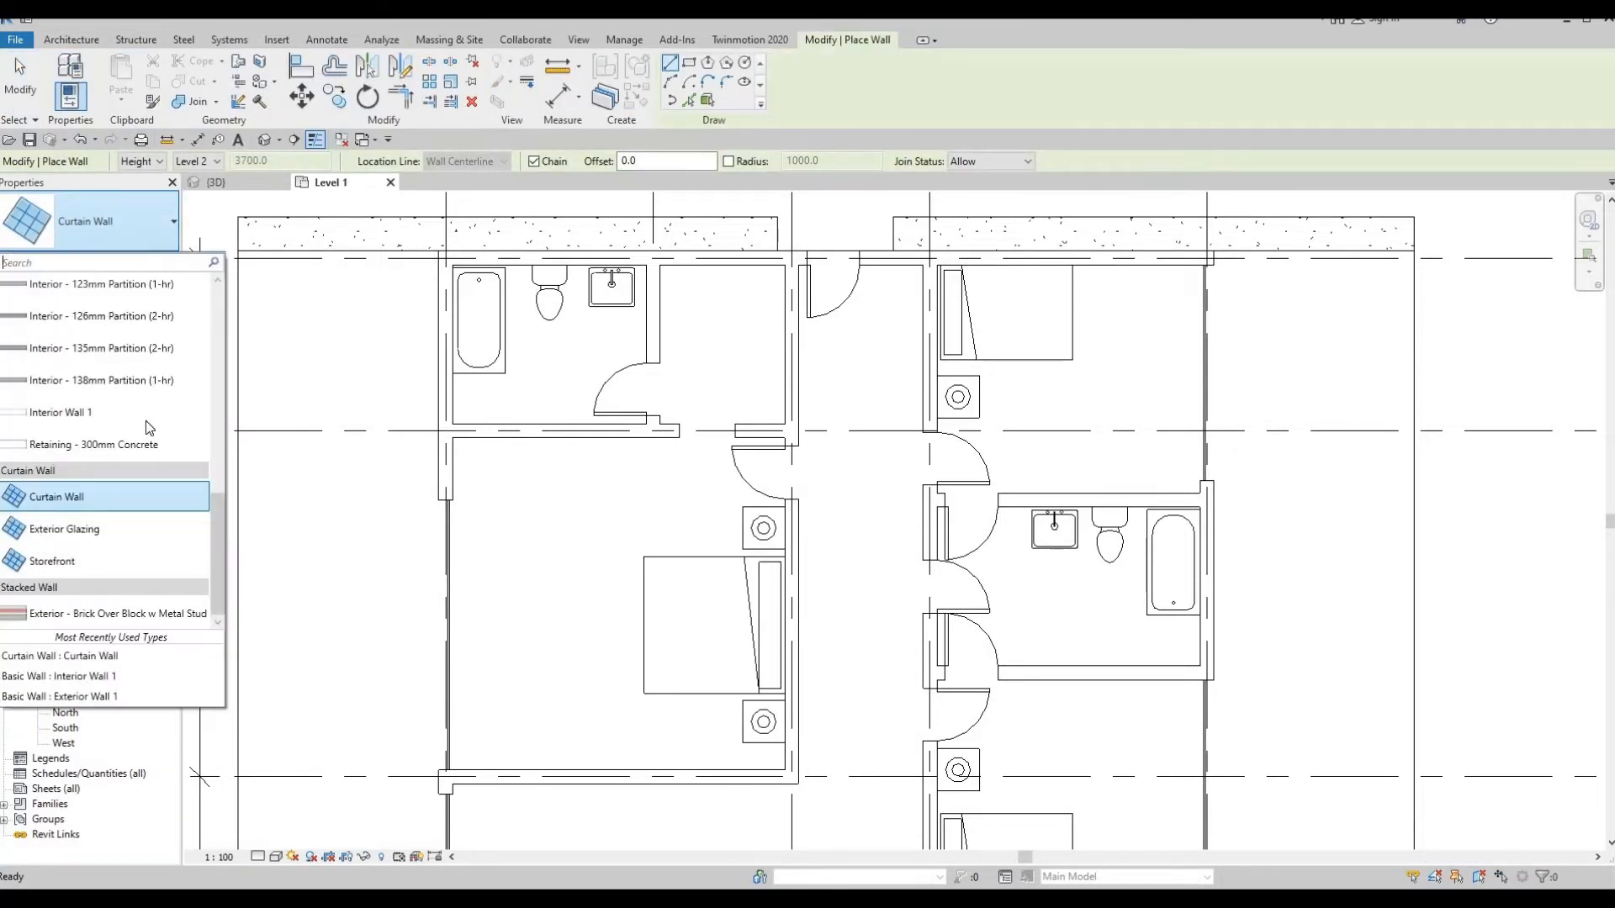
scroll(99, 380, up, 2)
click(98, 494)
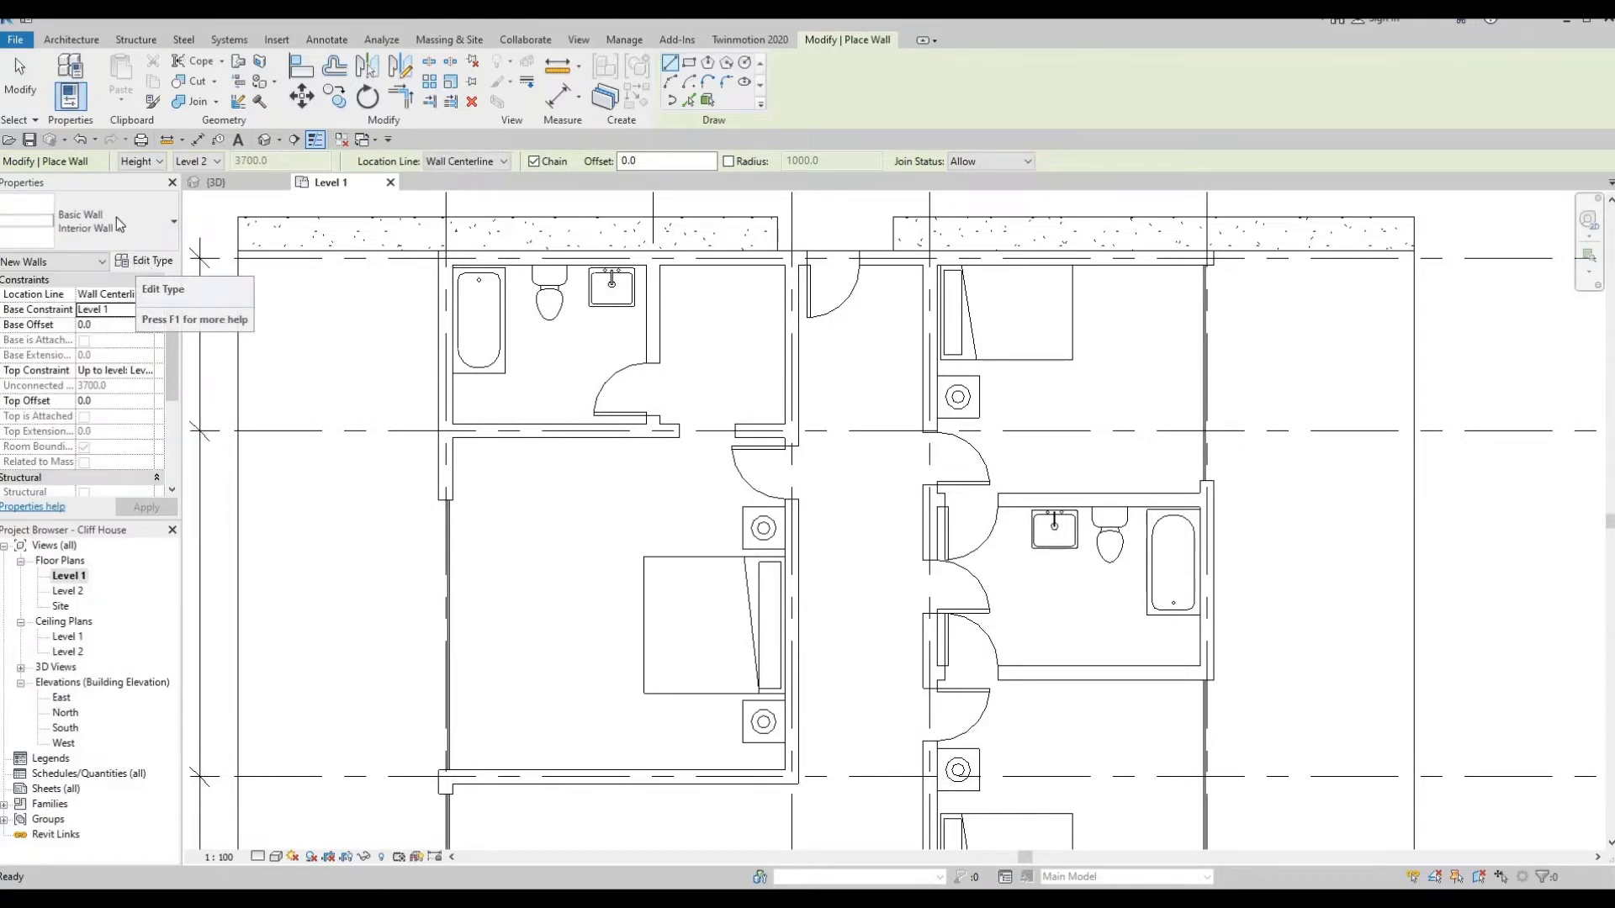
click(145, 260)
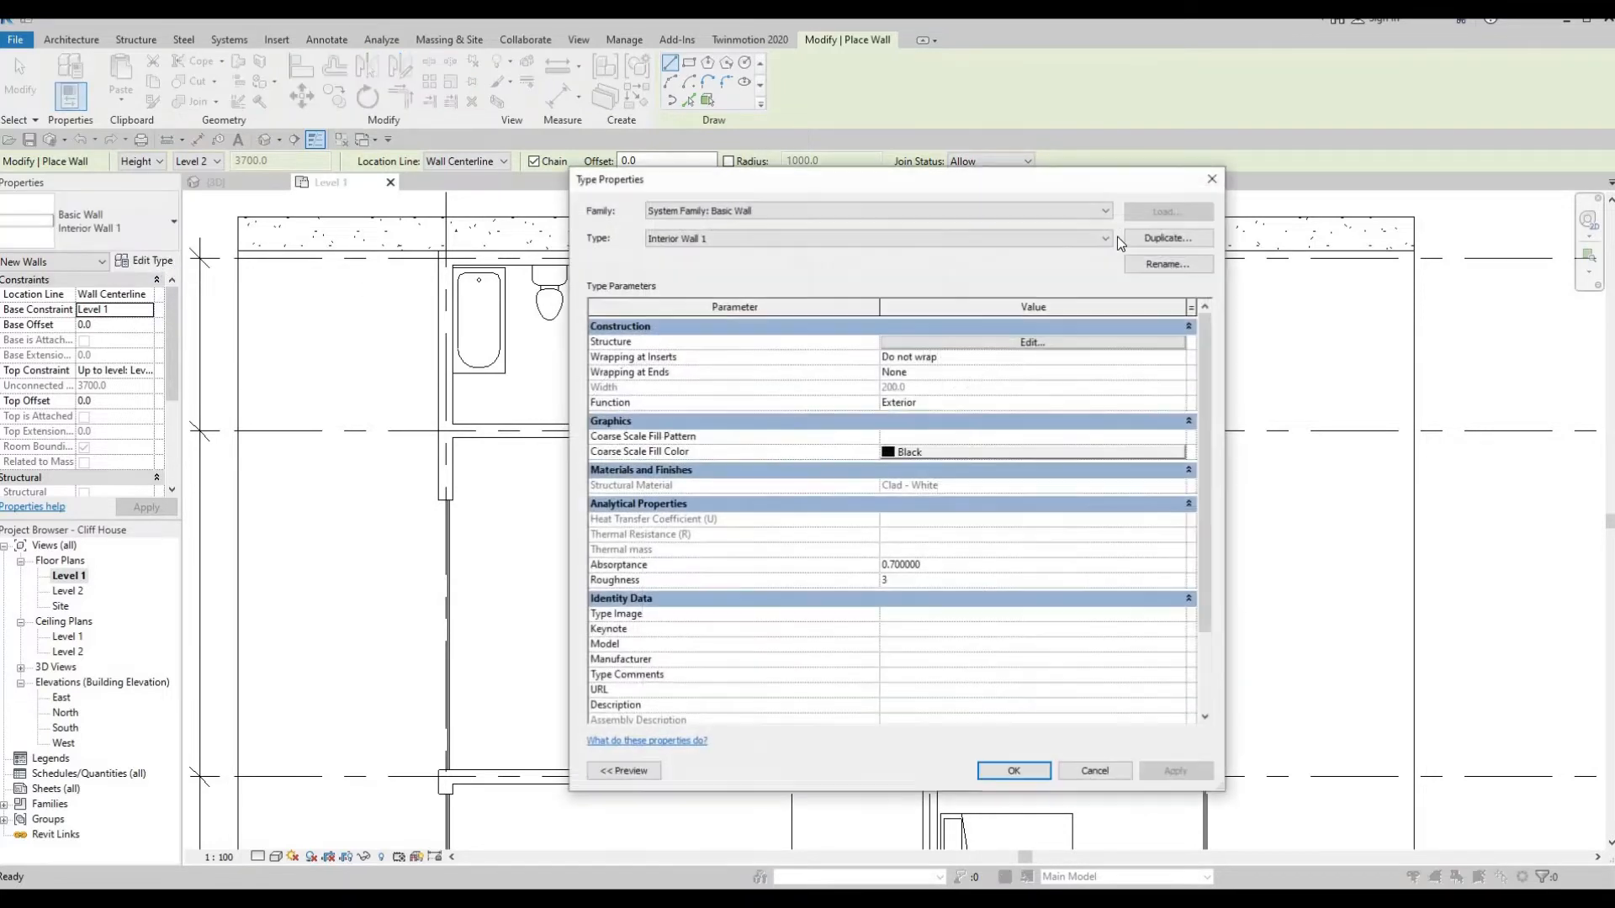
click(1142, 238)
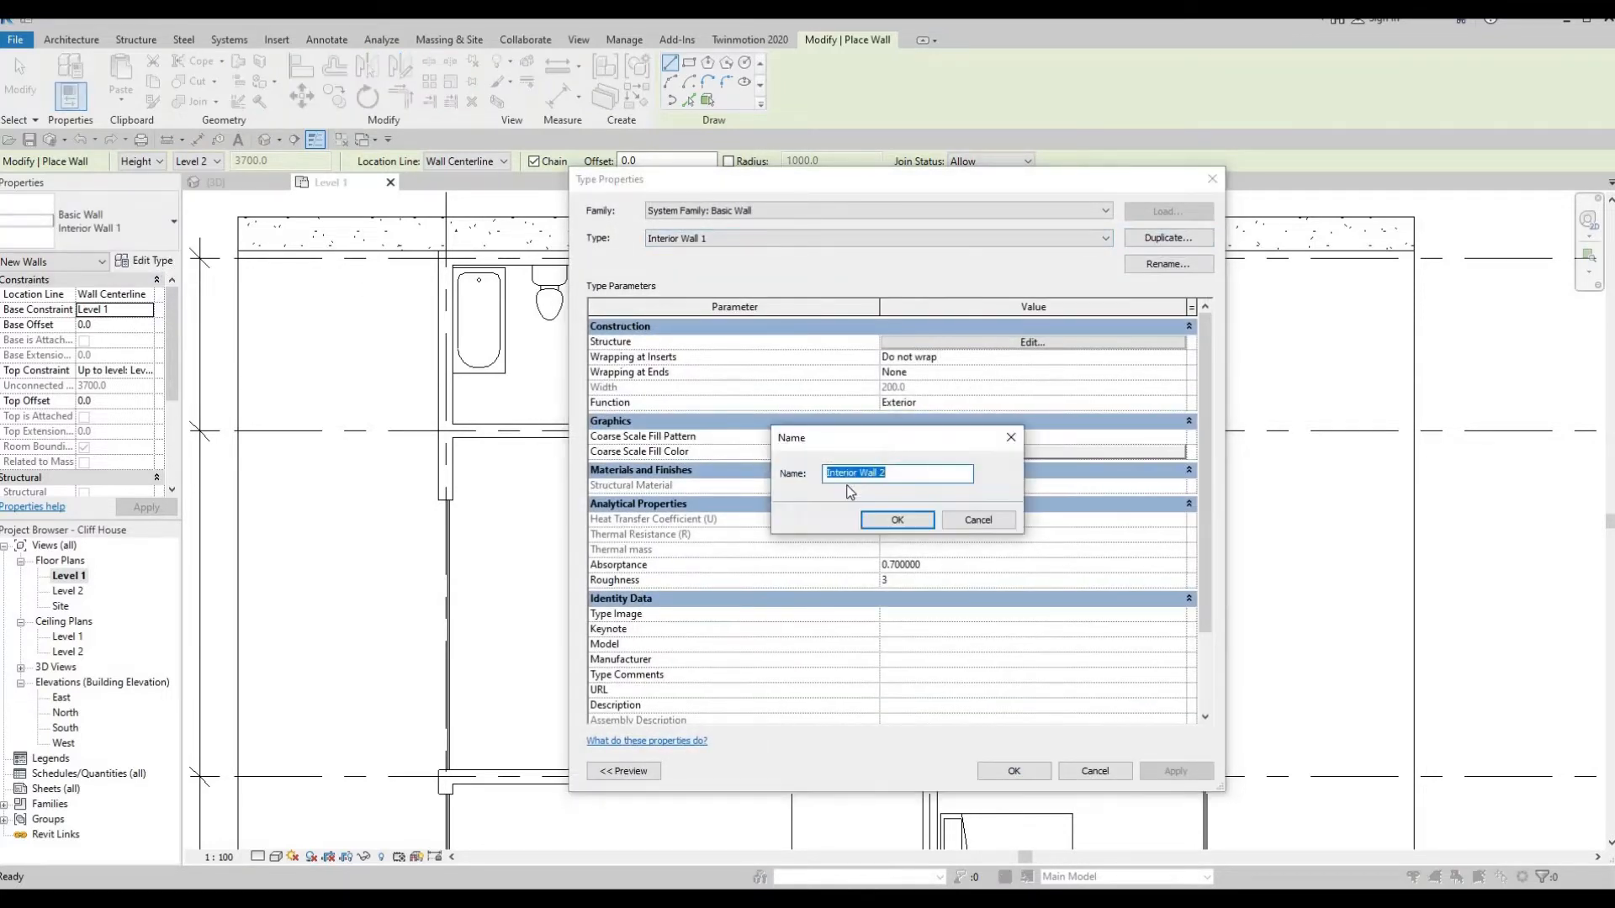
click(898, 521)
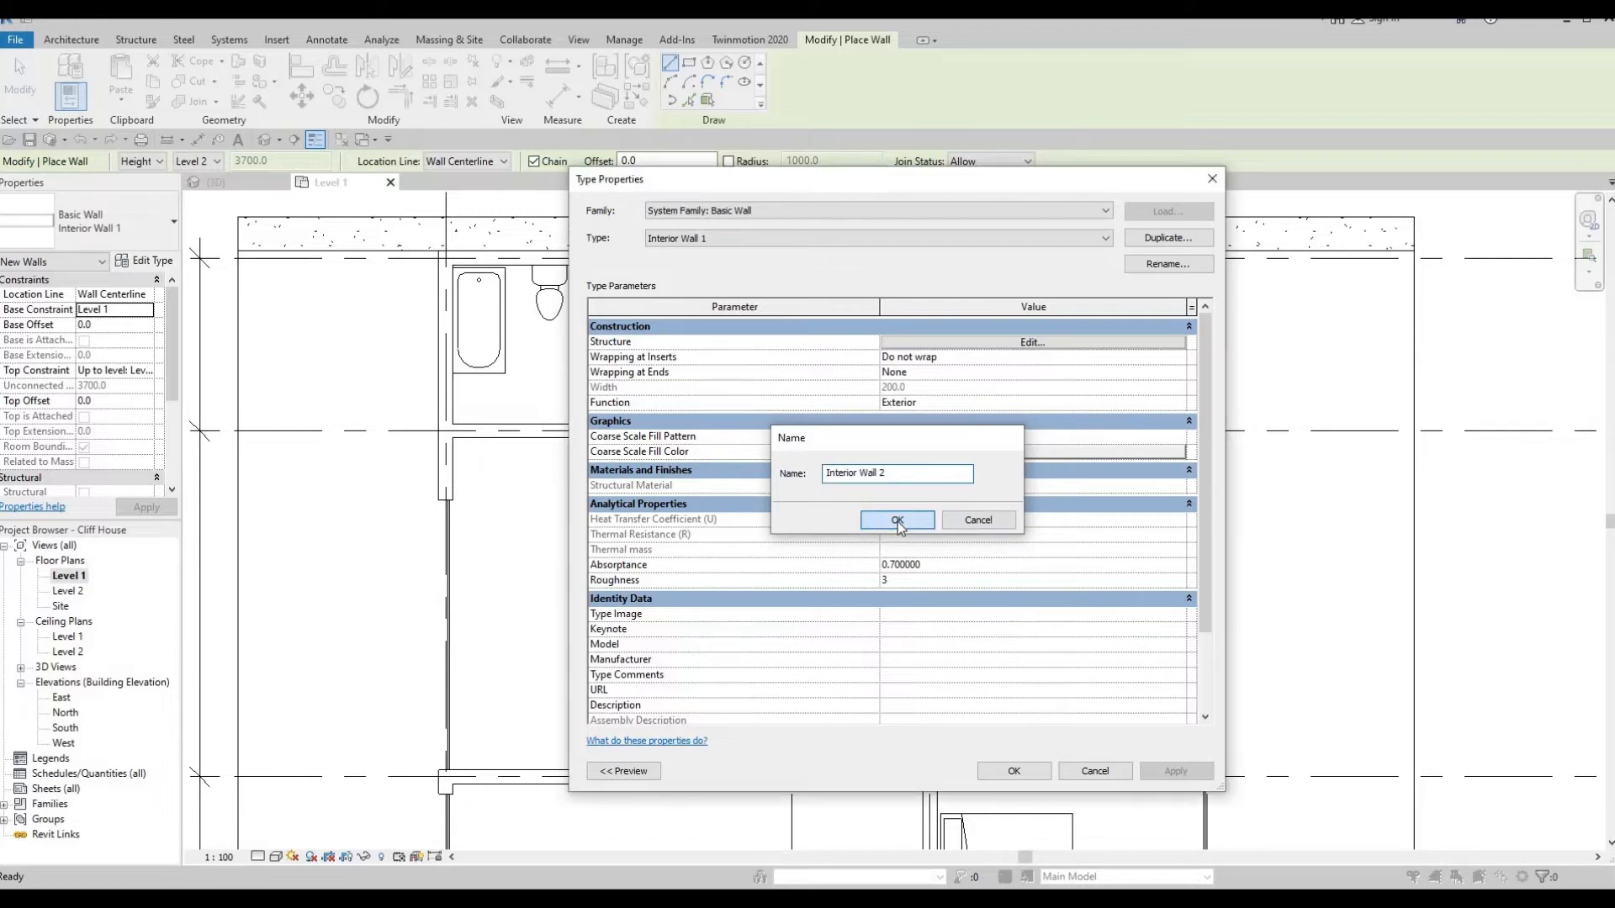
Set the structure layer thickness of Interior Wall 2 to 100 mm, keeping the Clad - White material
click(1052, 347)
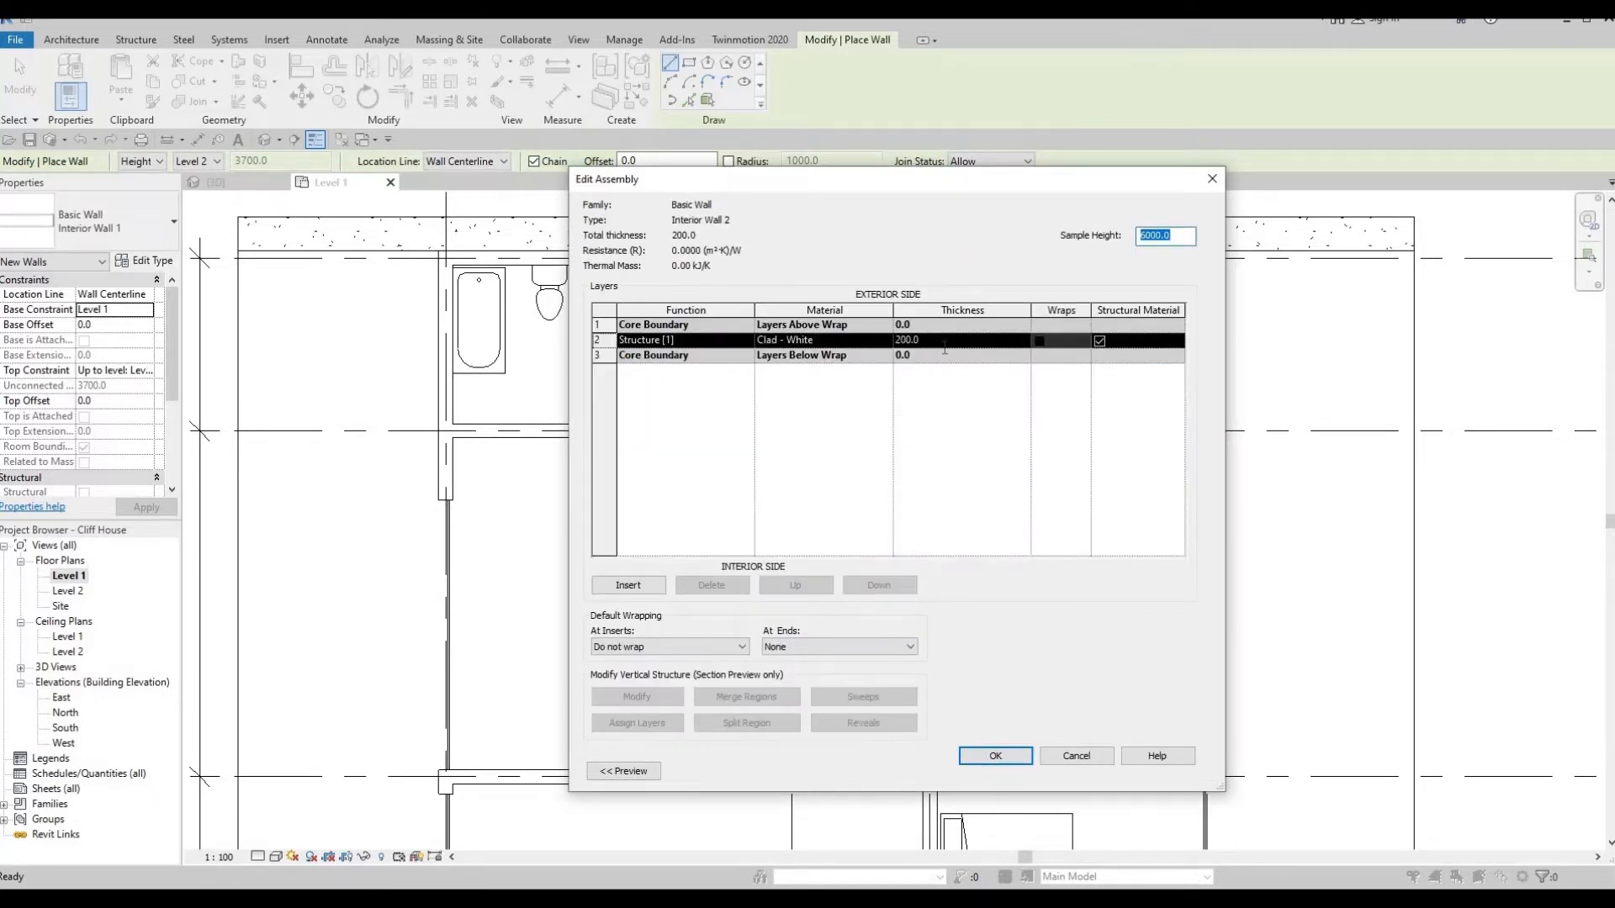
click(944, 345)
text(100)
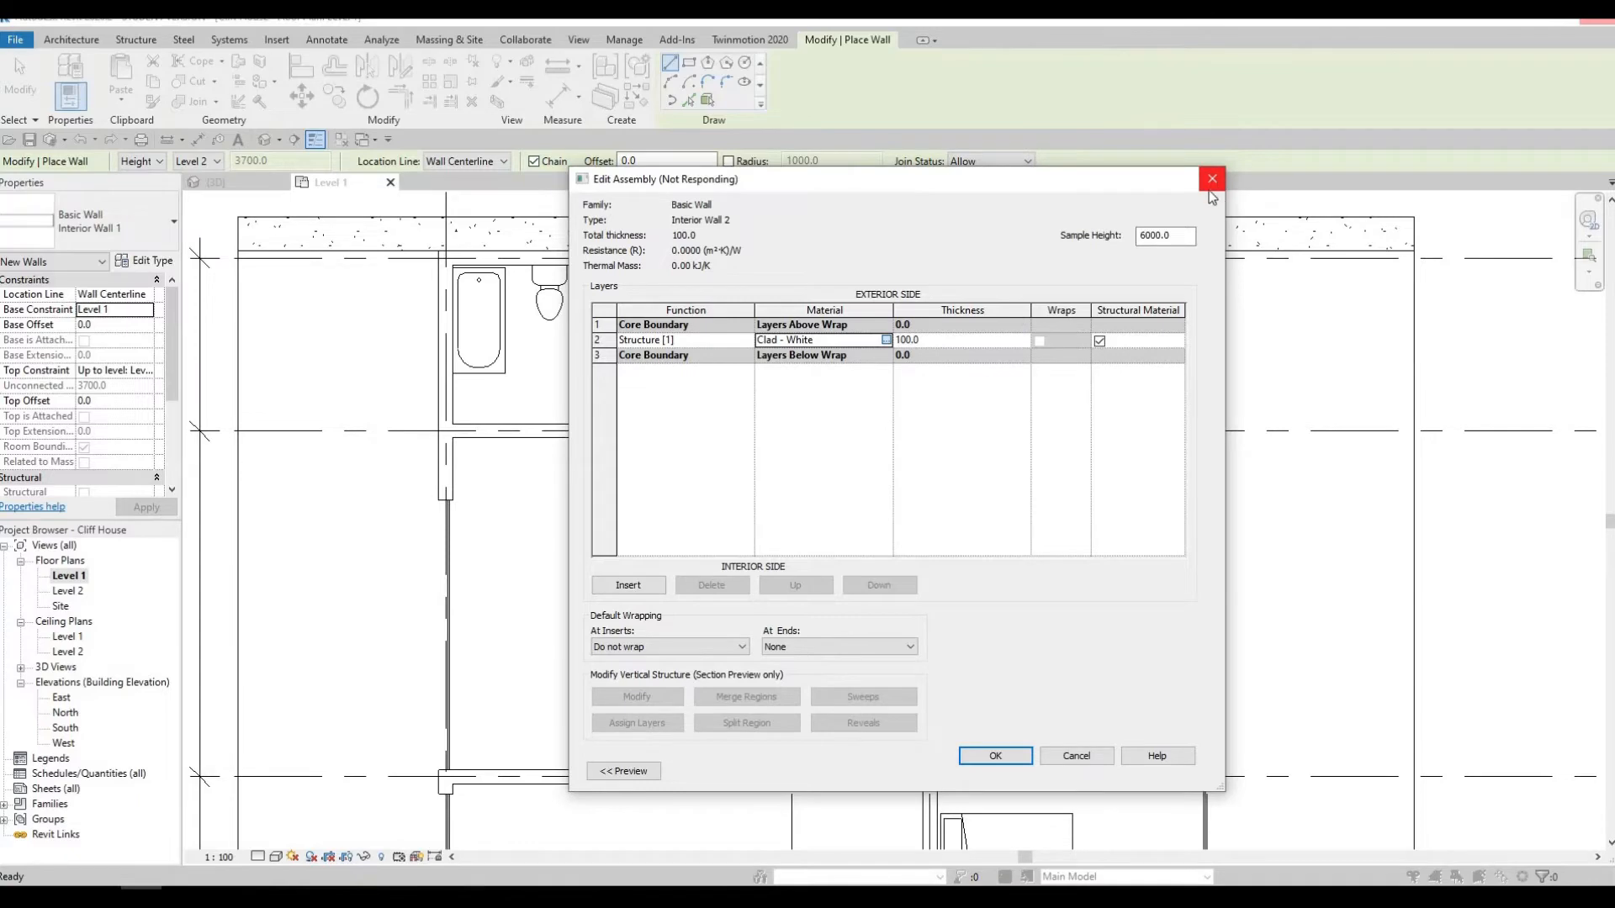
key(Escape)
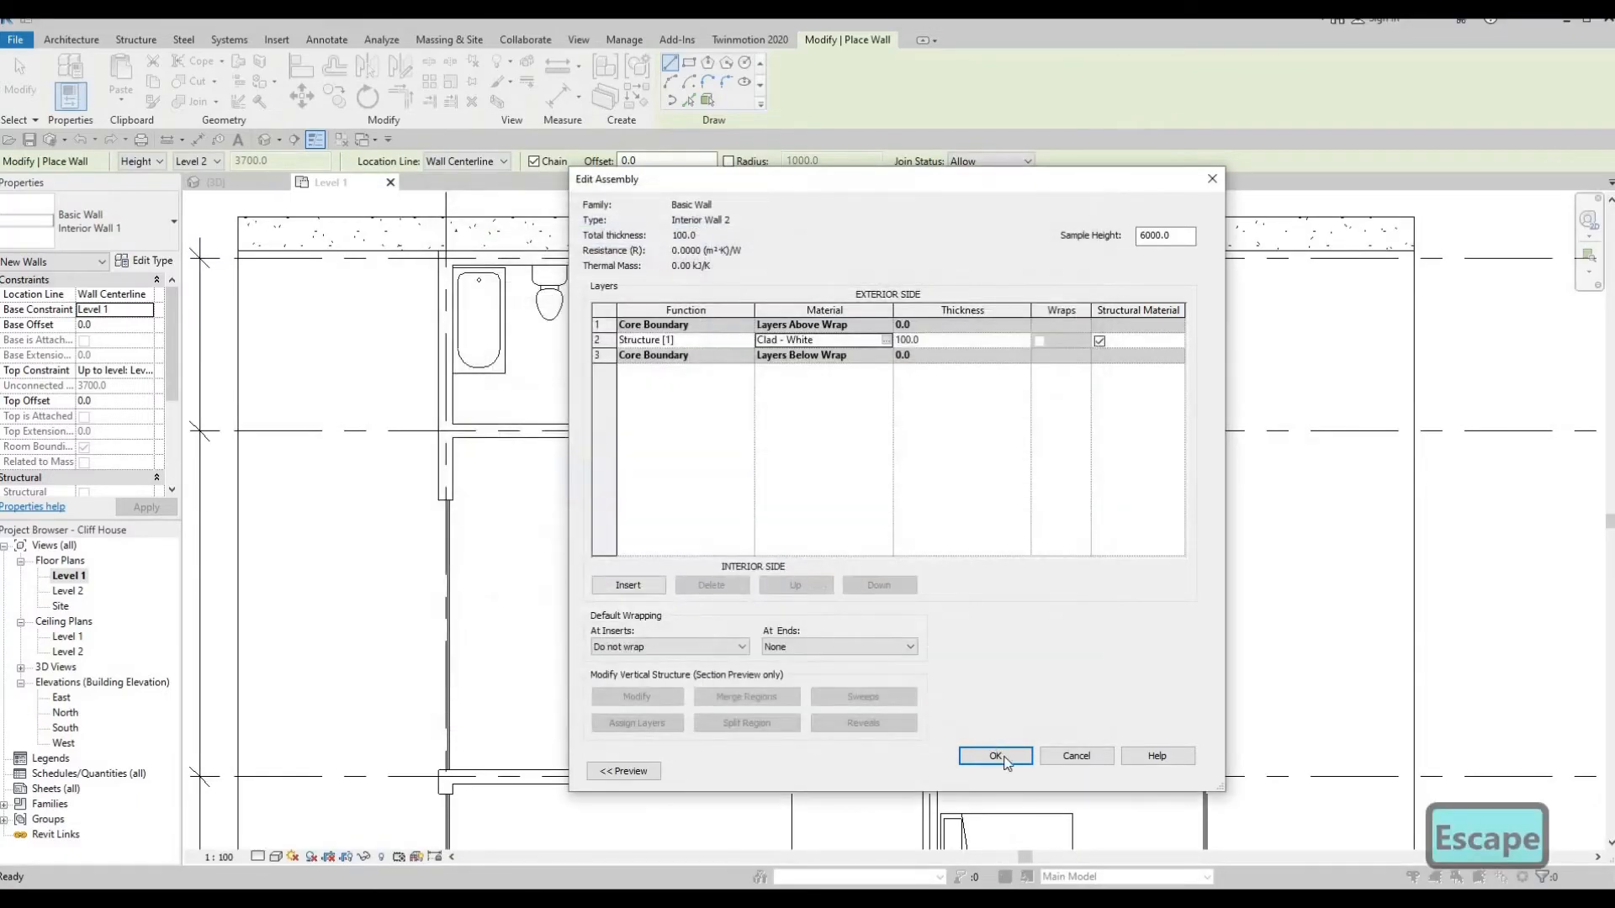
click(1021, 762)
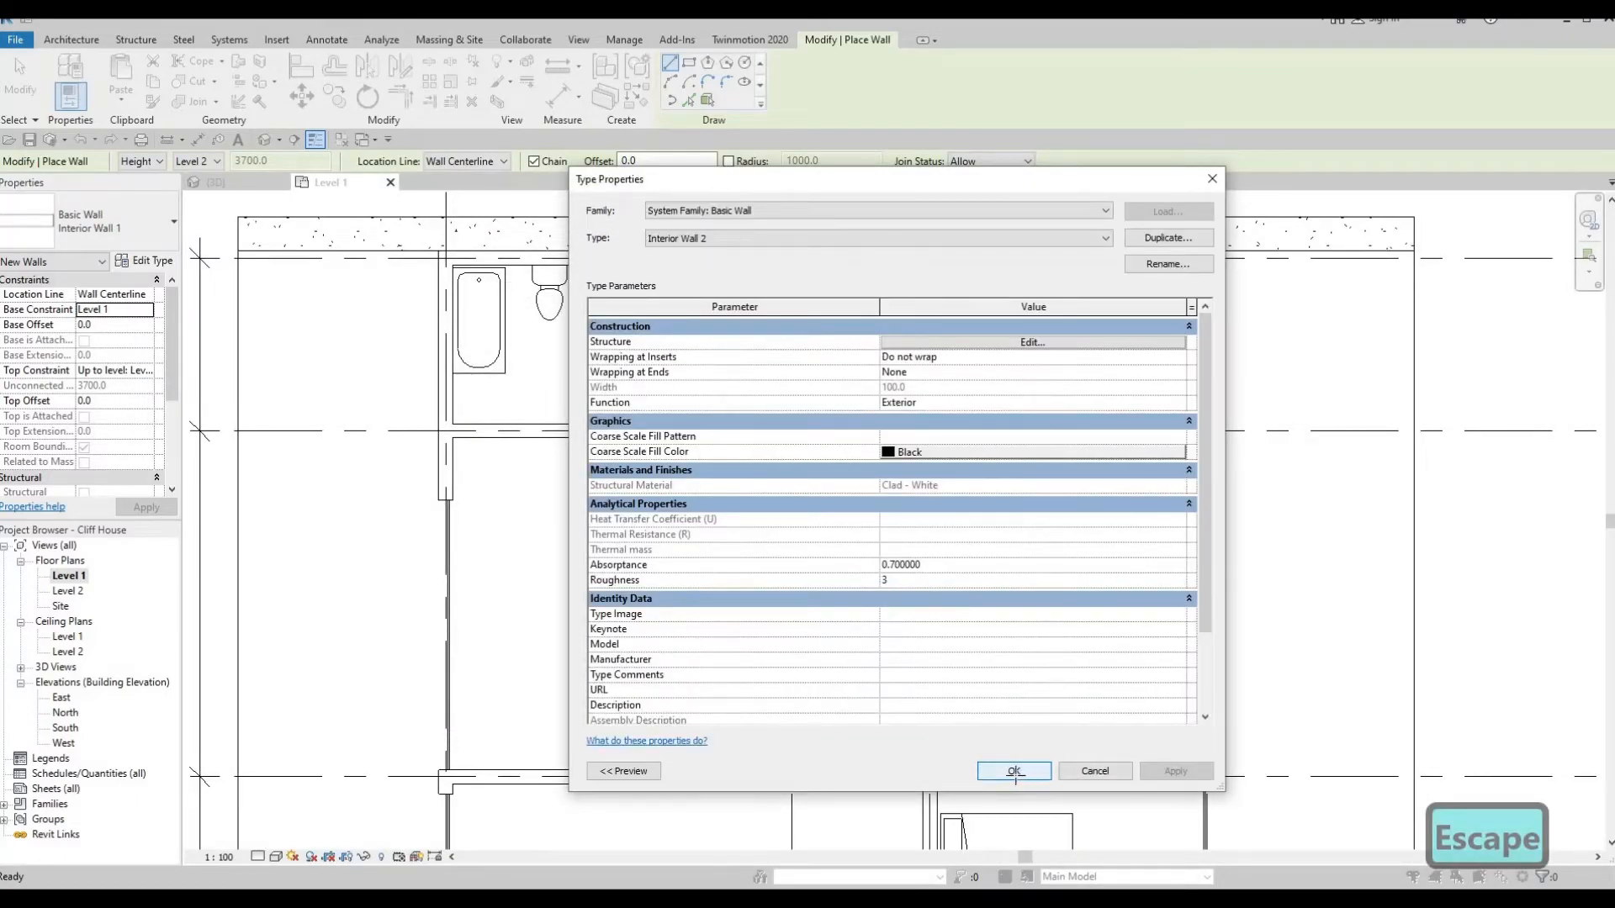
click(1015, 772)
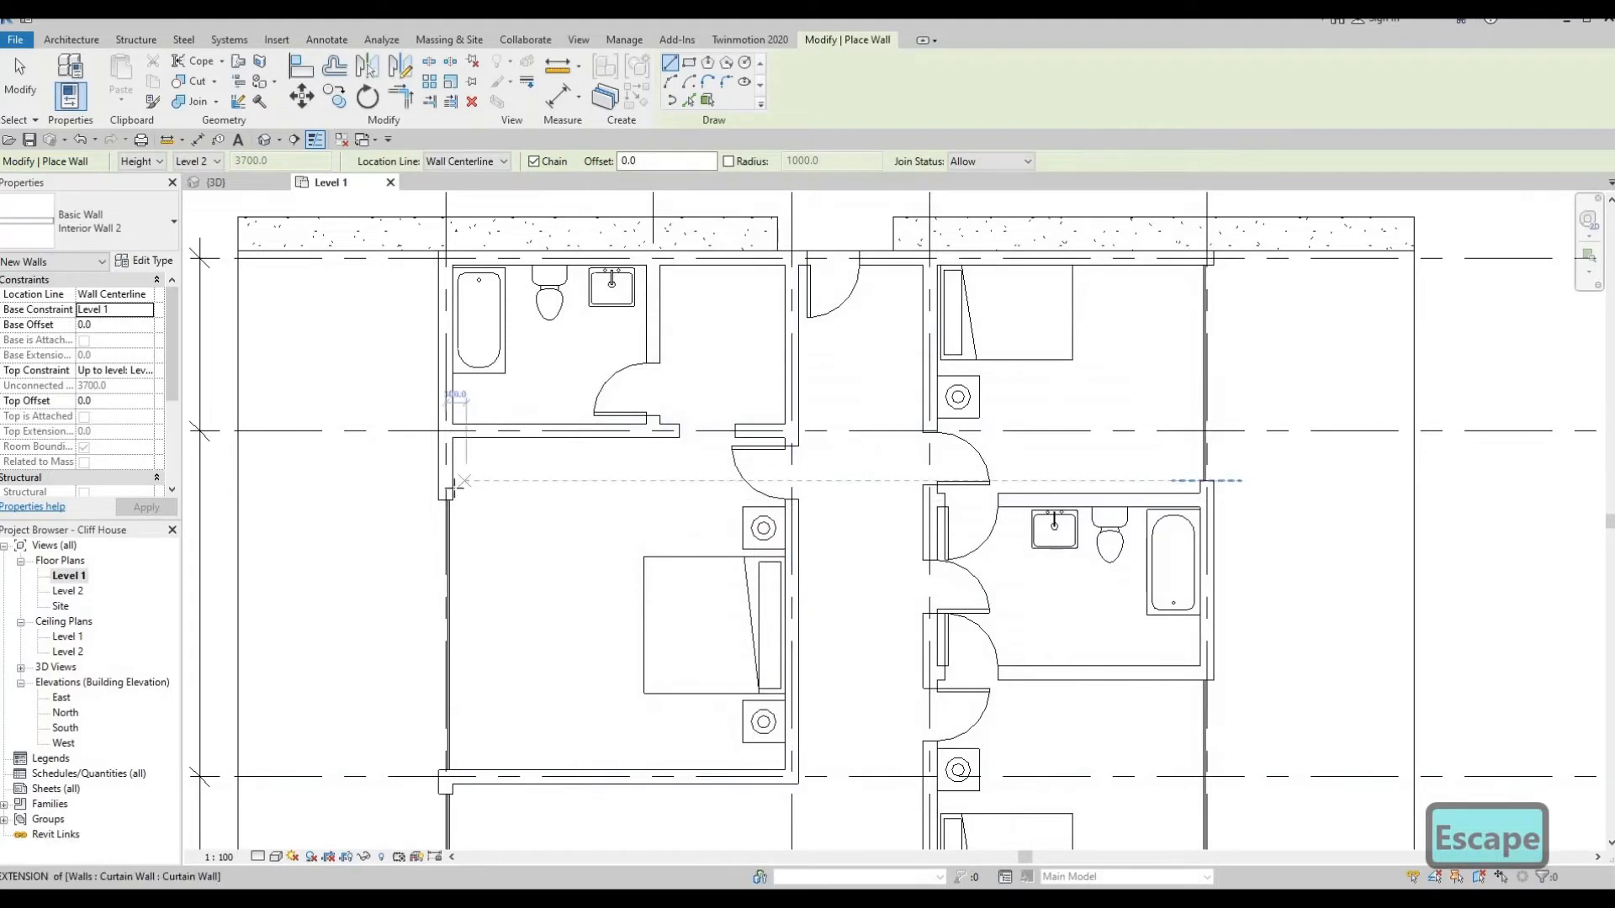
Draw an L-shaped Interior Wall 2 closet enclosure about 700 mm deep in the left bedroom, from the exterior wall to the bathroom wall
click(454, 487)
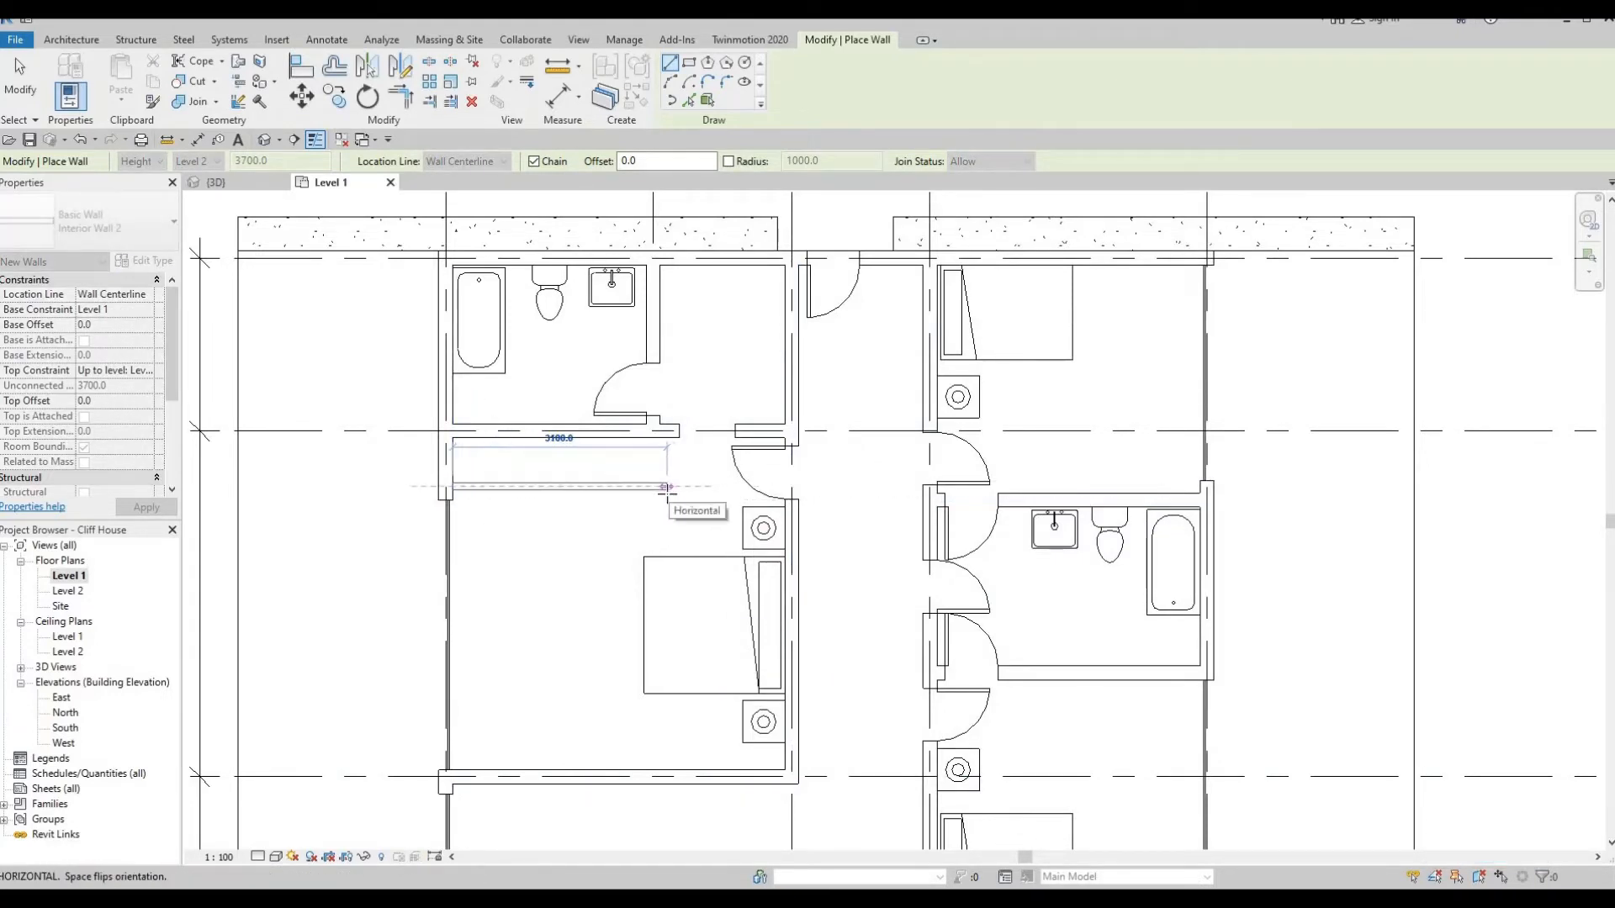
click(624, 486)
click(623, 433)
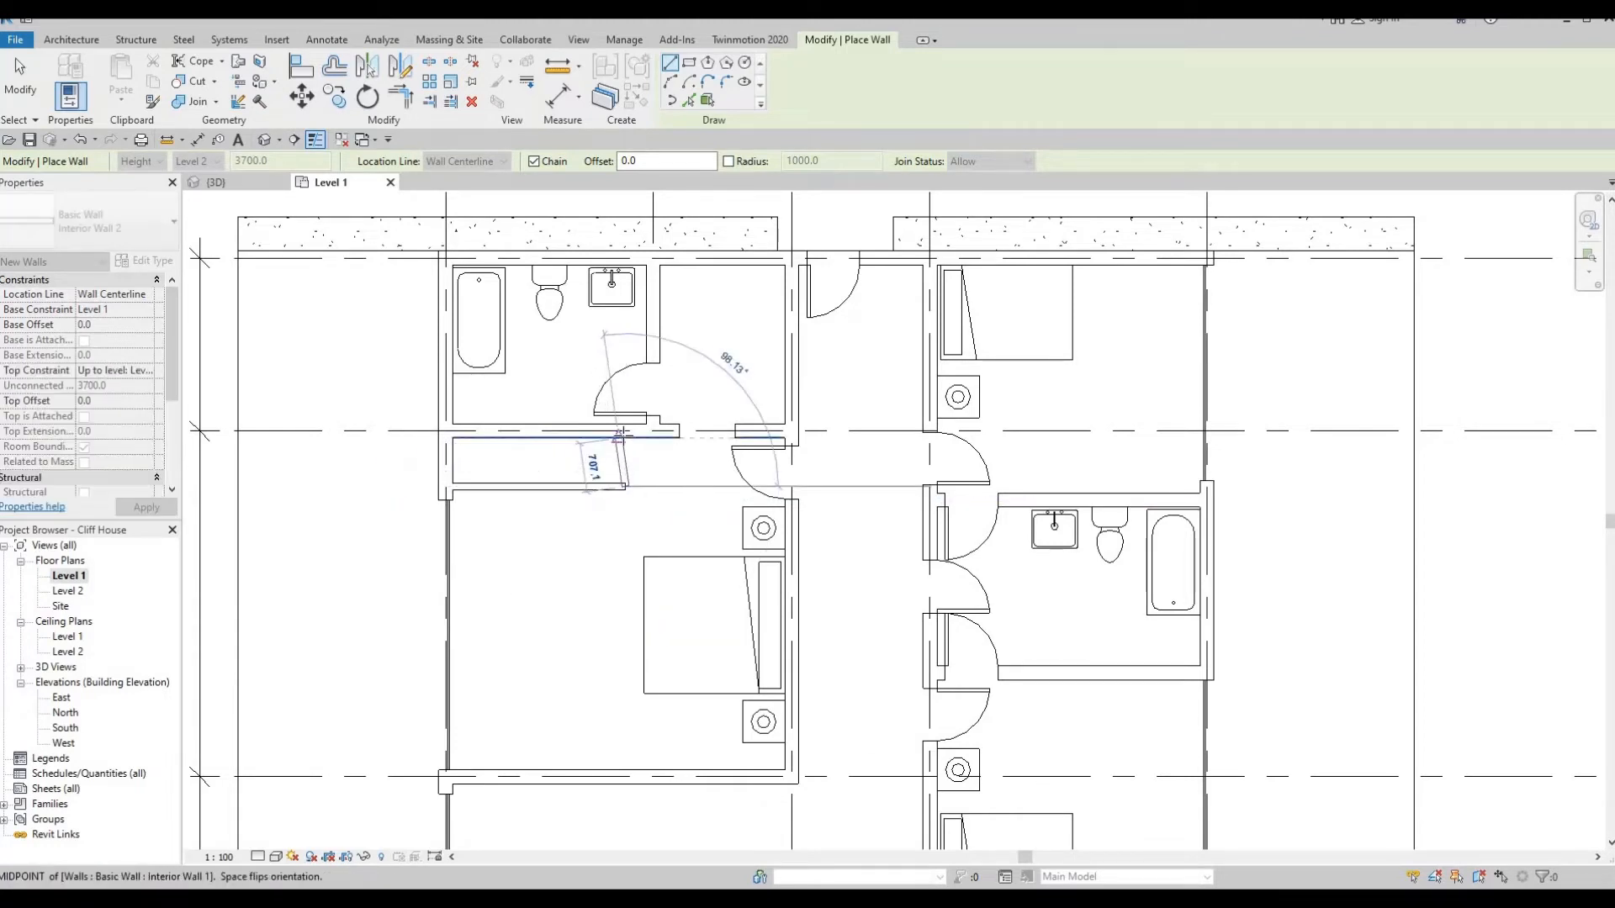
key(Escape)
key(Escape)
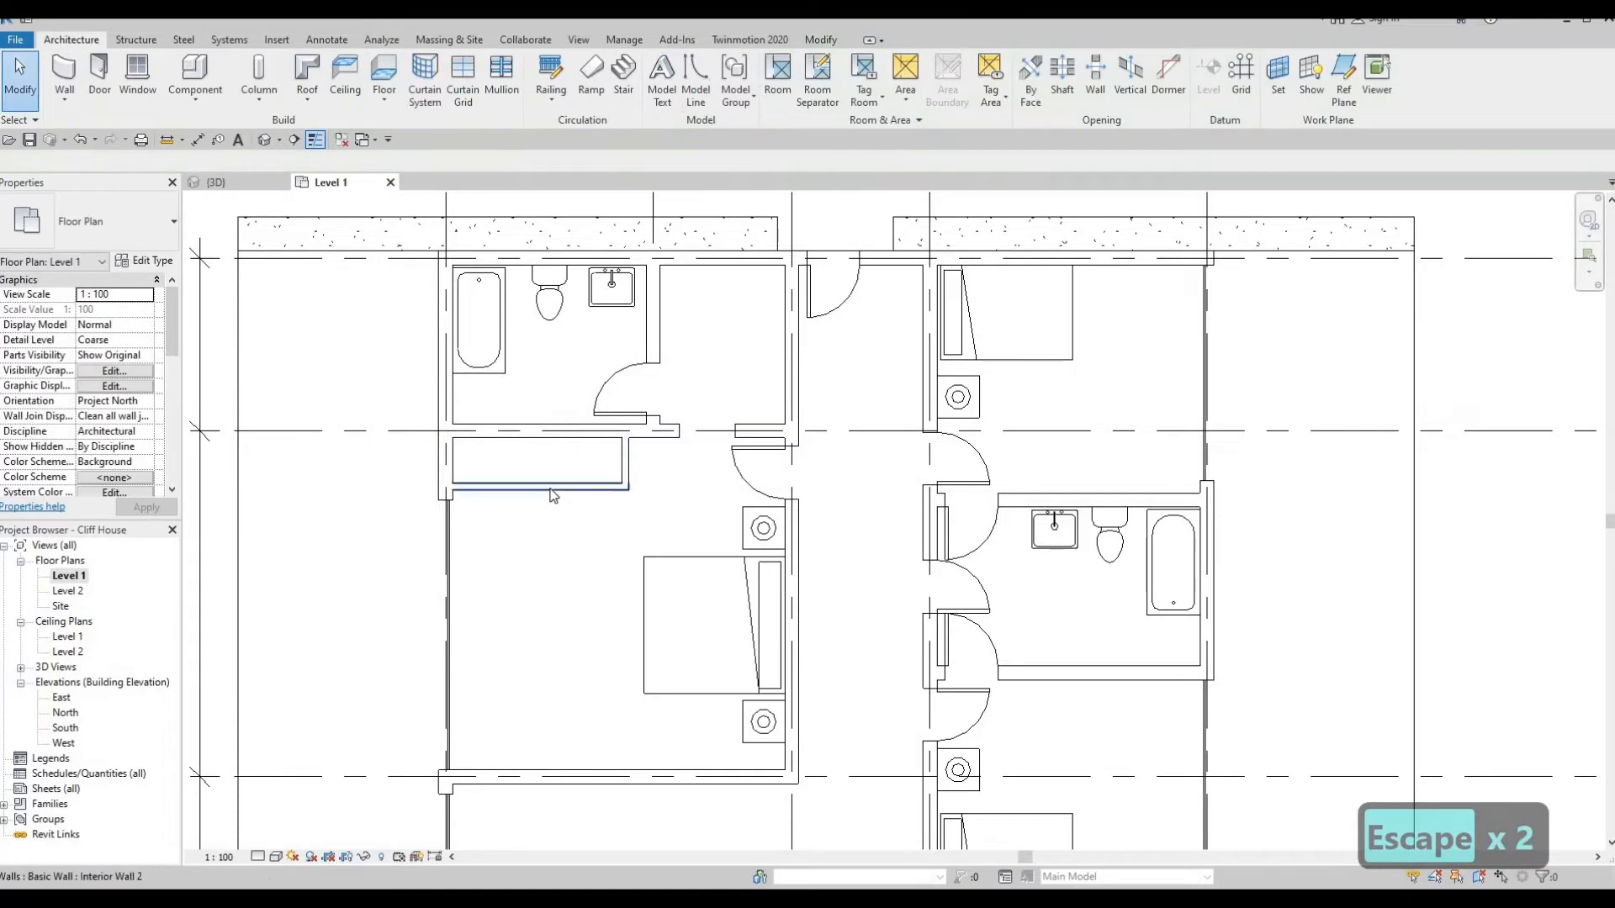
Start loading a family and browse the Canada library to its Doors folder
click(549, 487)
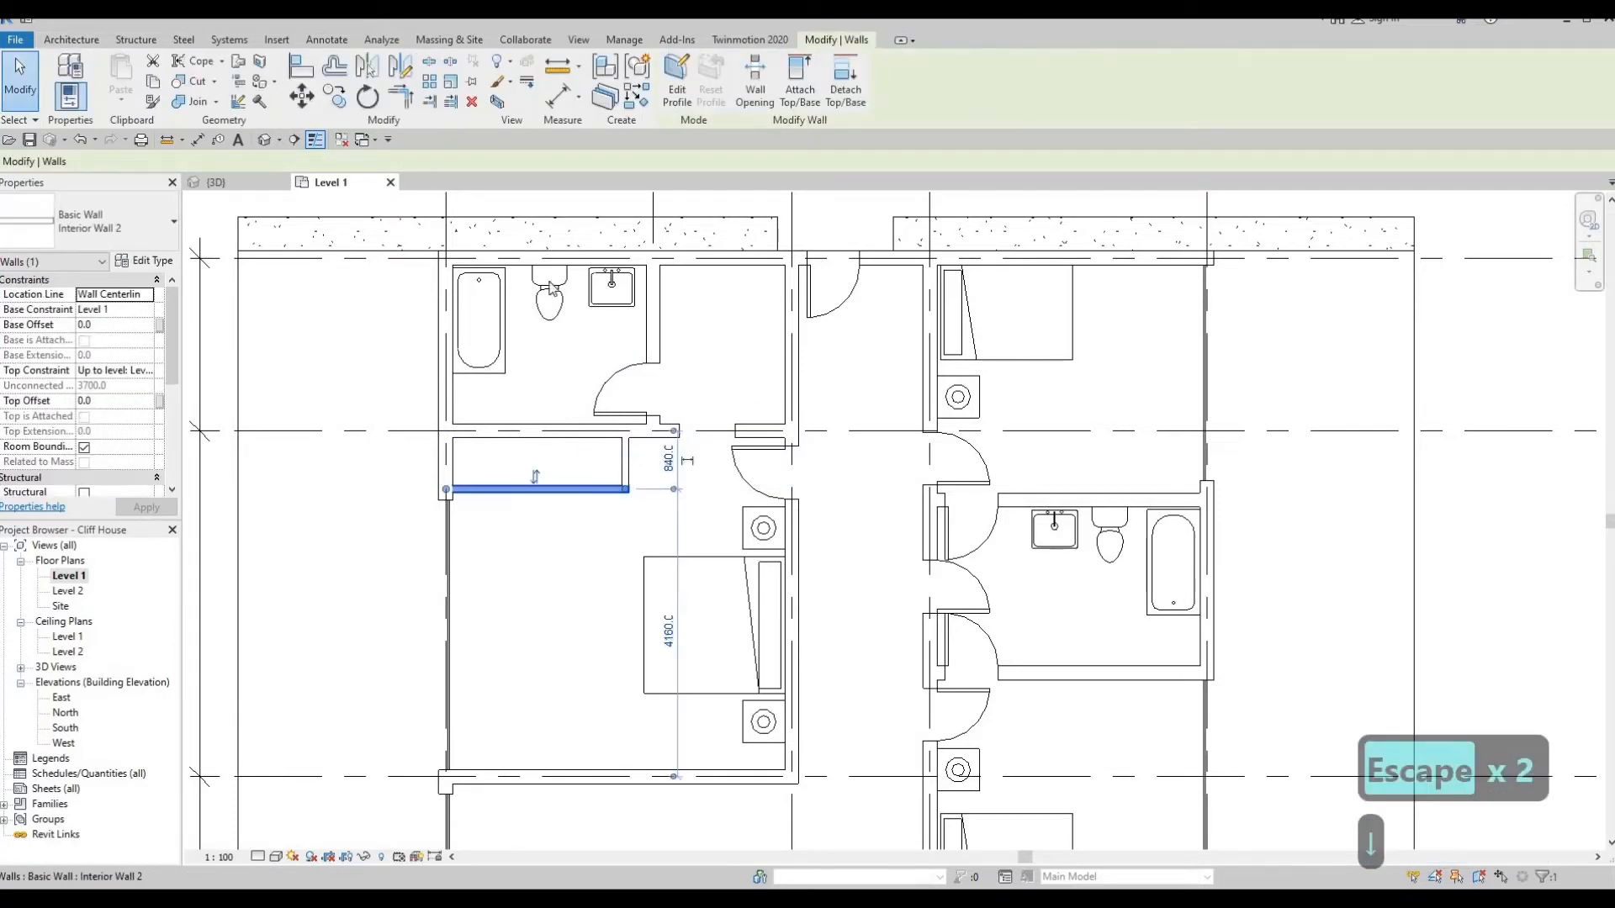
key(Down)
click(92, 42)
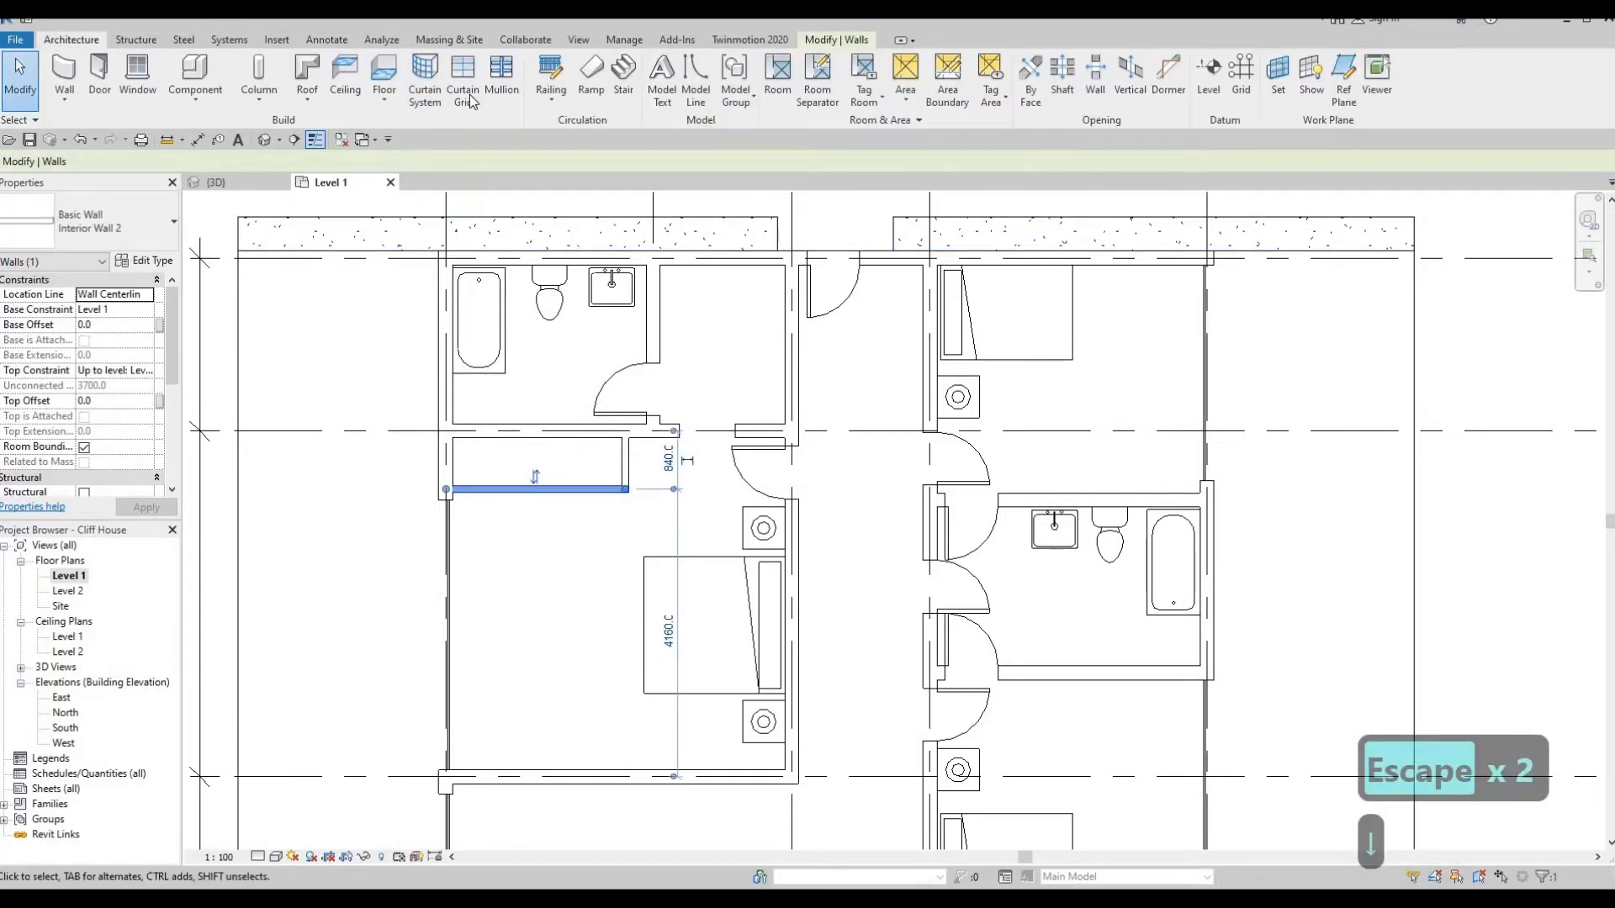
click(279, 39)
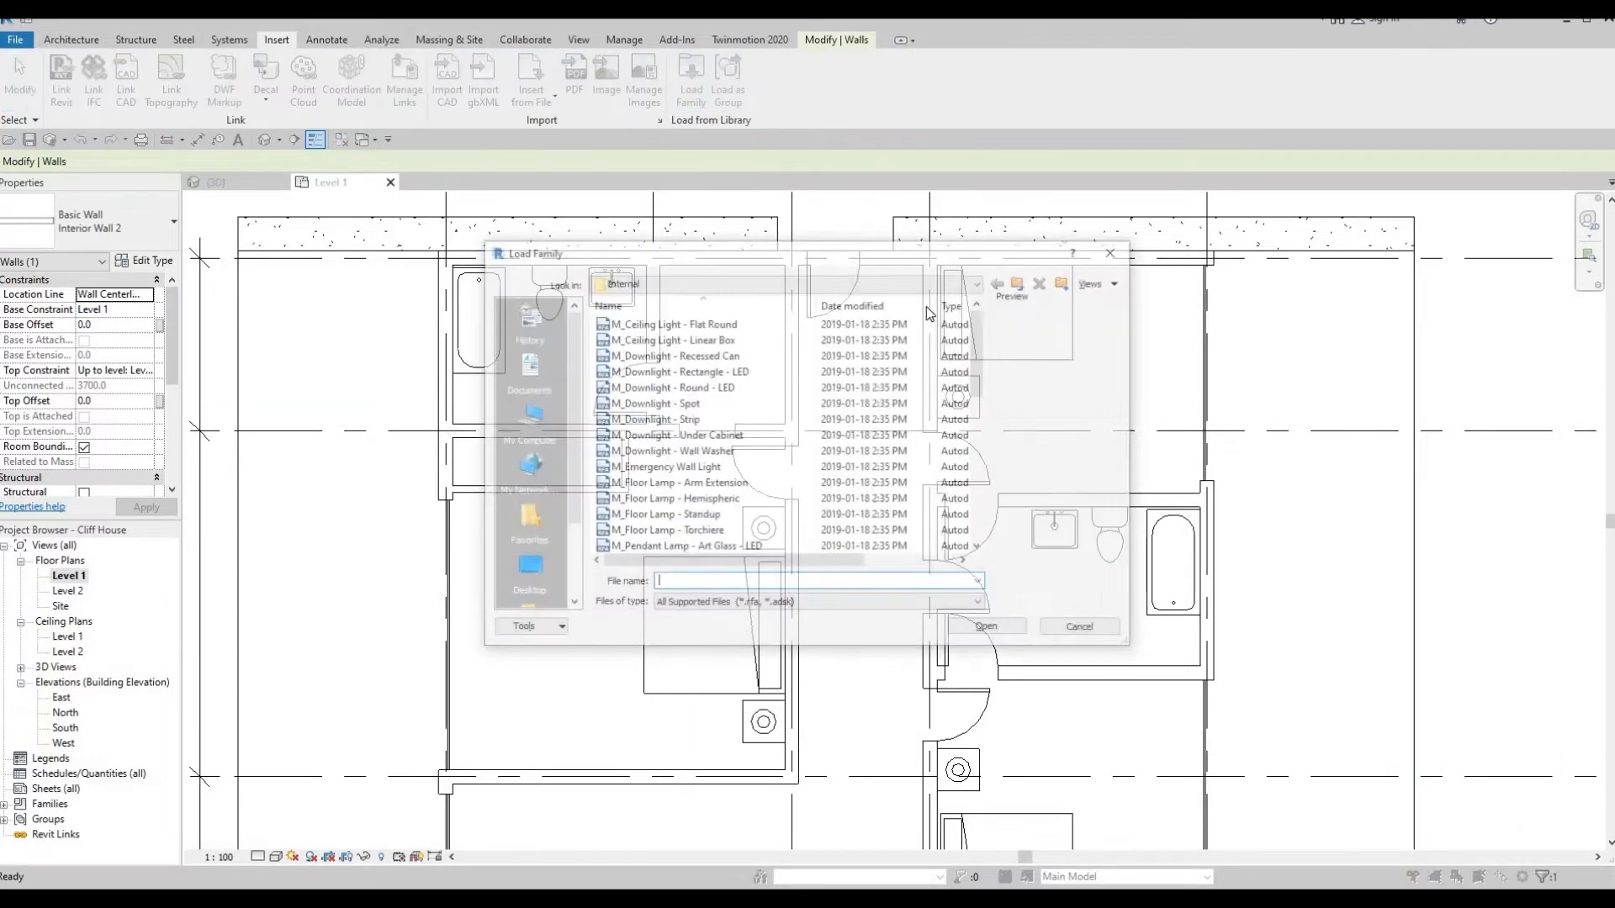
click(965, 284)
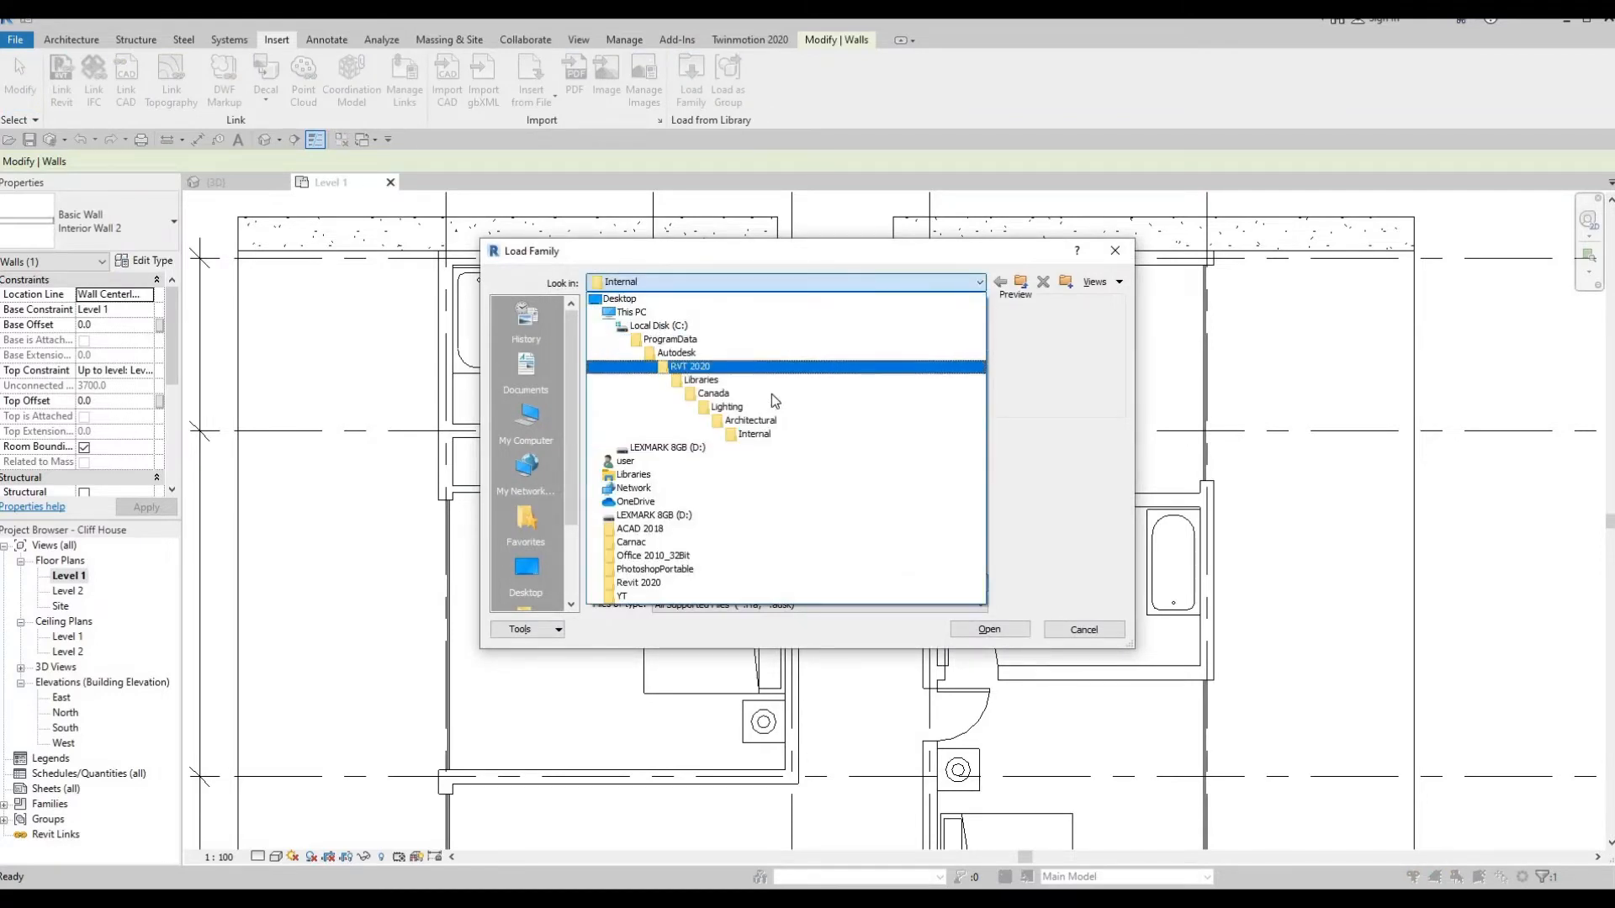
click(721, 385)
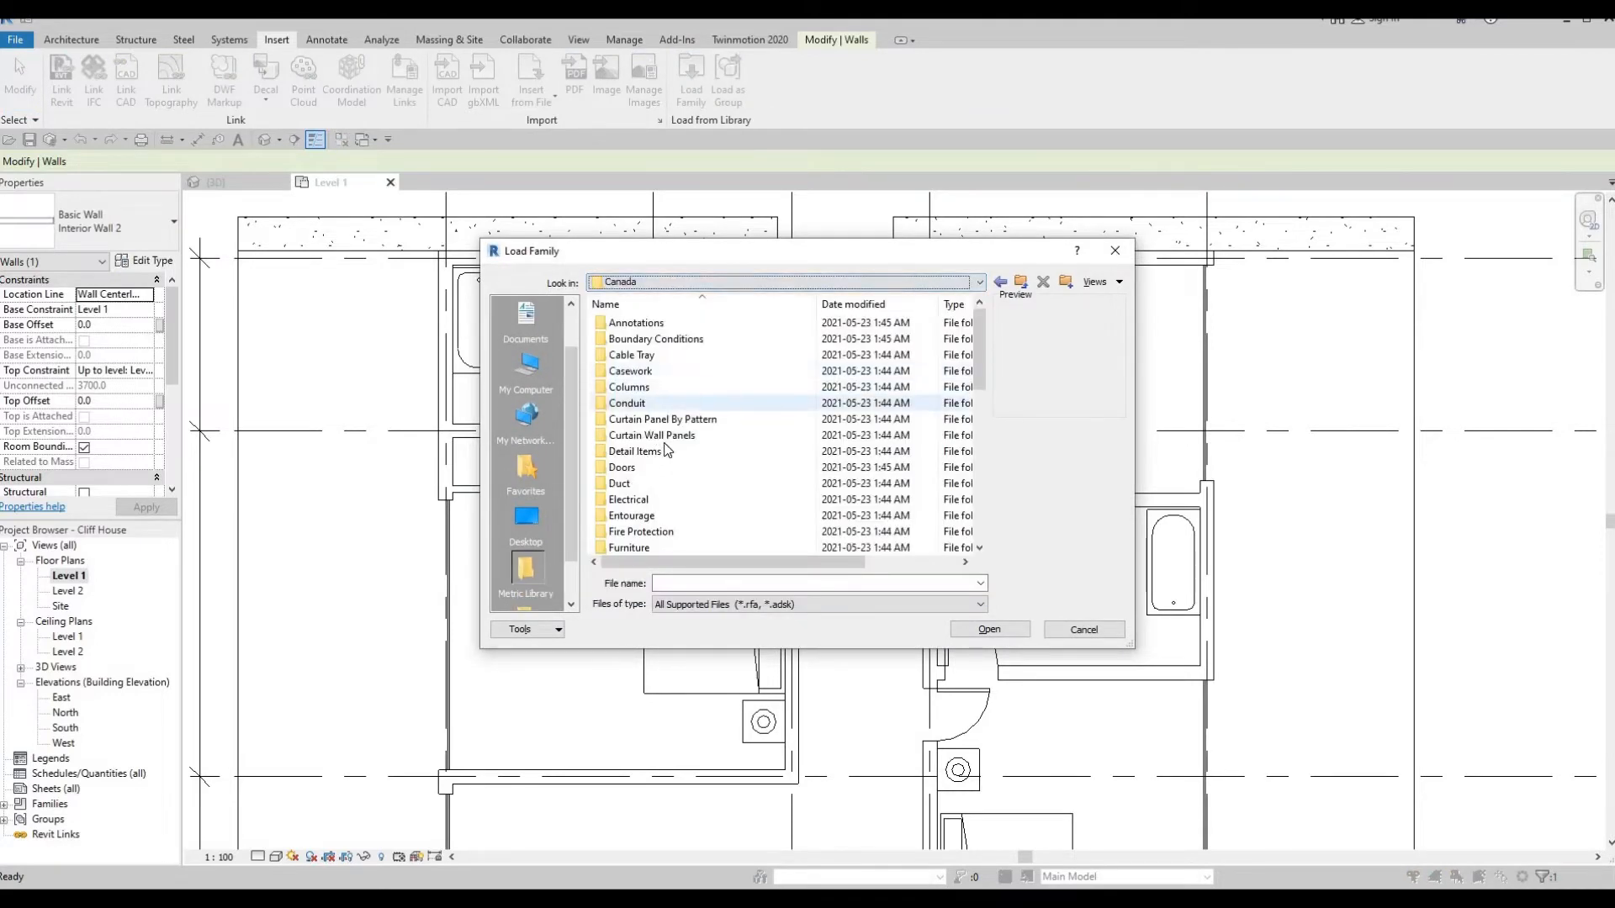
scroll(657, 455, down, 3)
scroll(655, 454, up, 2)
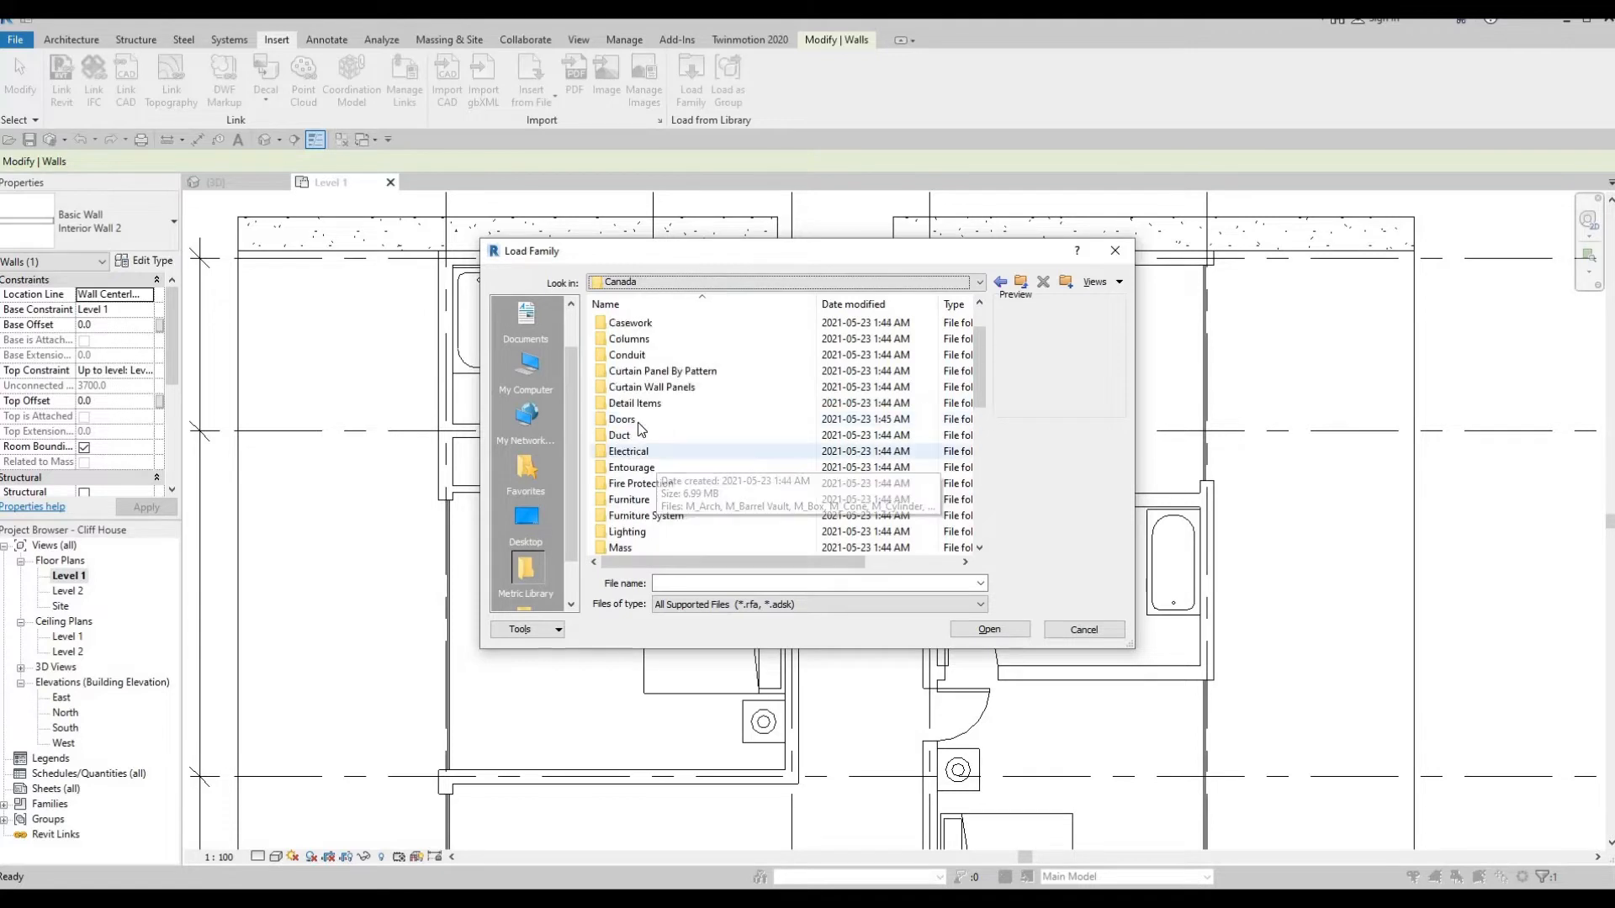
double_click(639, 434)
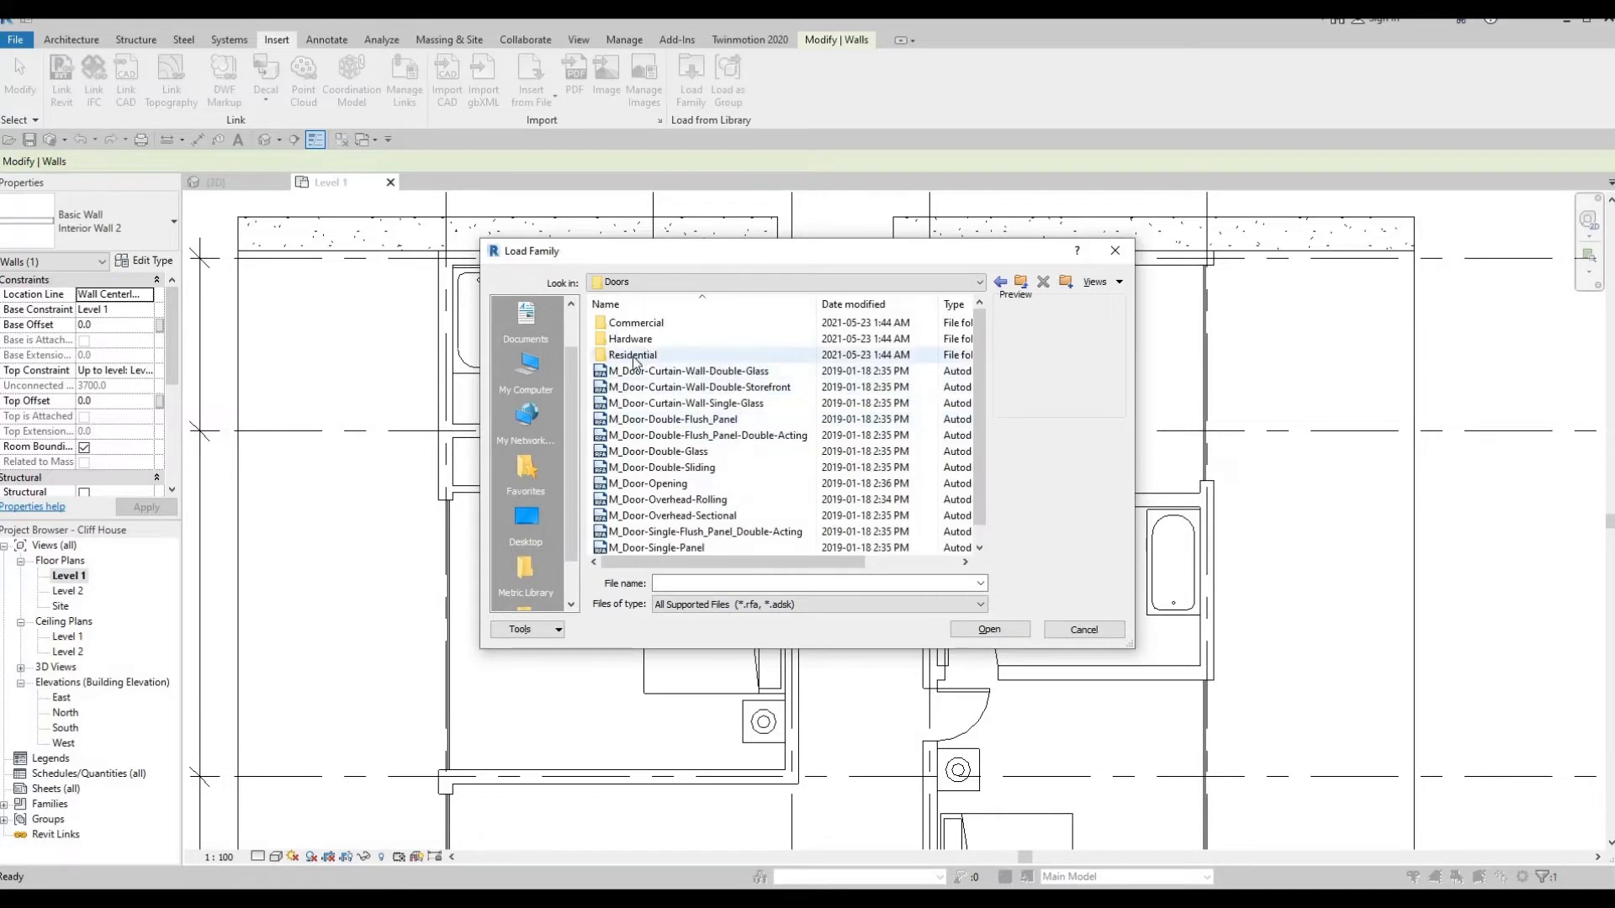
Preview the curtain-wall, double, opening and overhead door families in the Doors folder to look for a suitable closet door
click(669, 371)
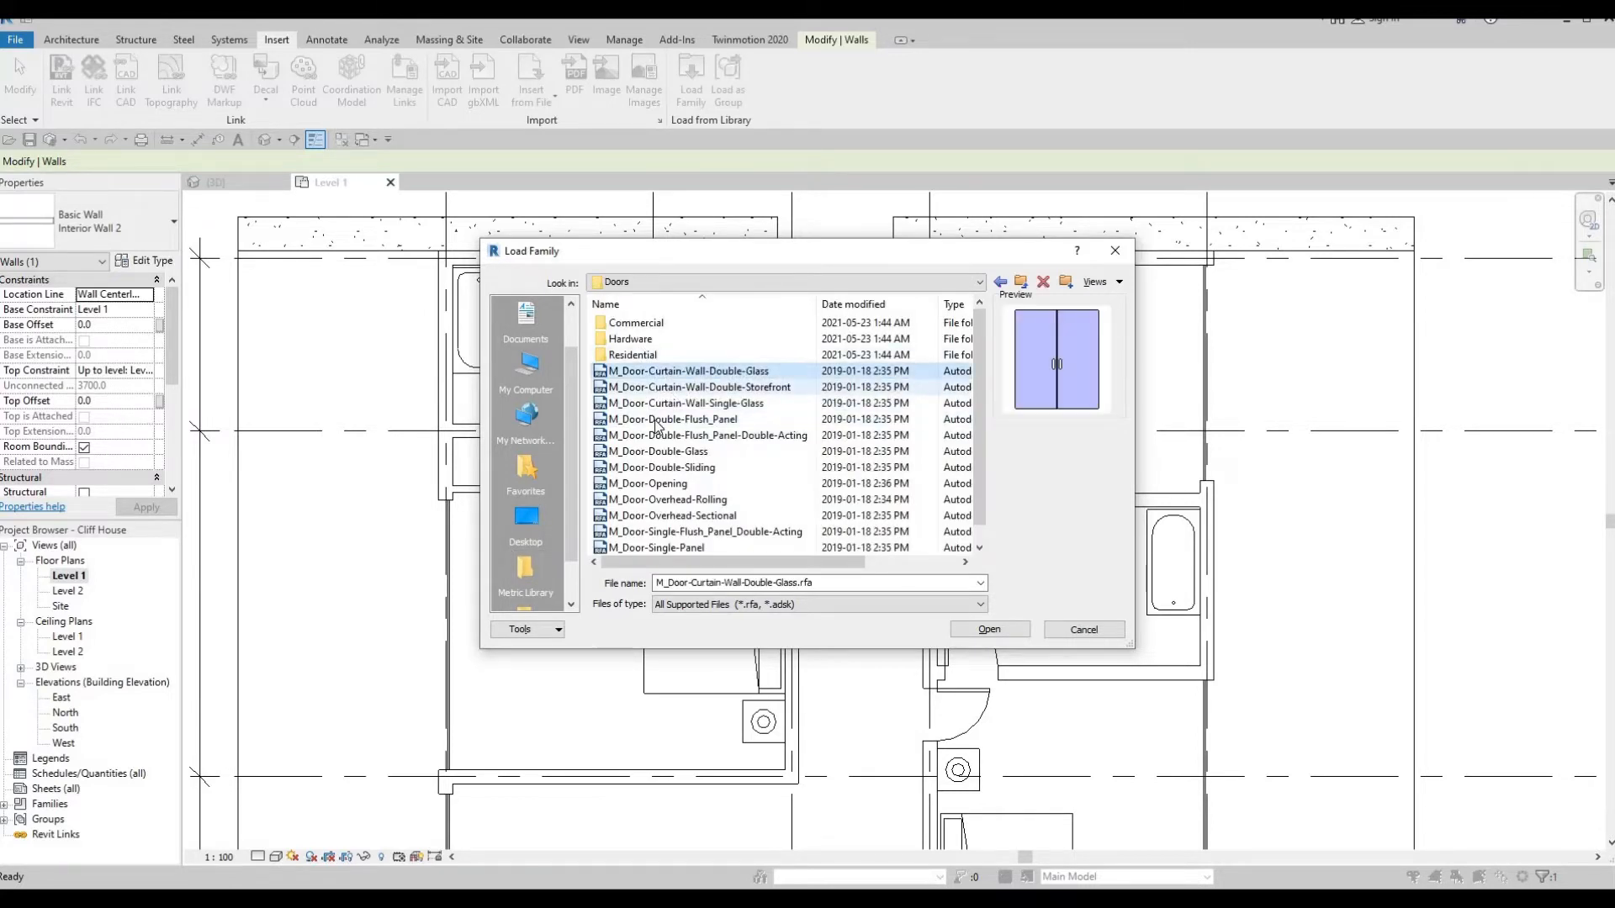
click(668, 387)
click(664, 419)
click(660, 452)
click(661, 467)
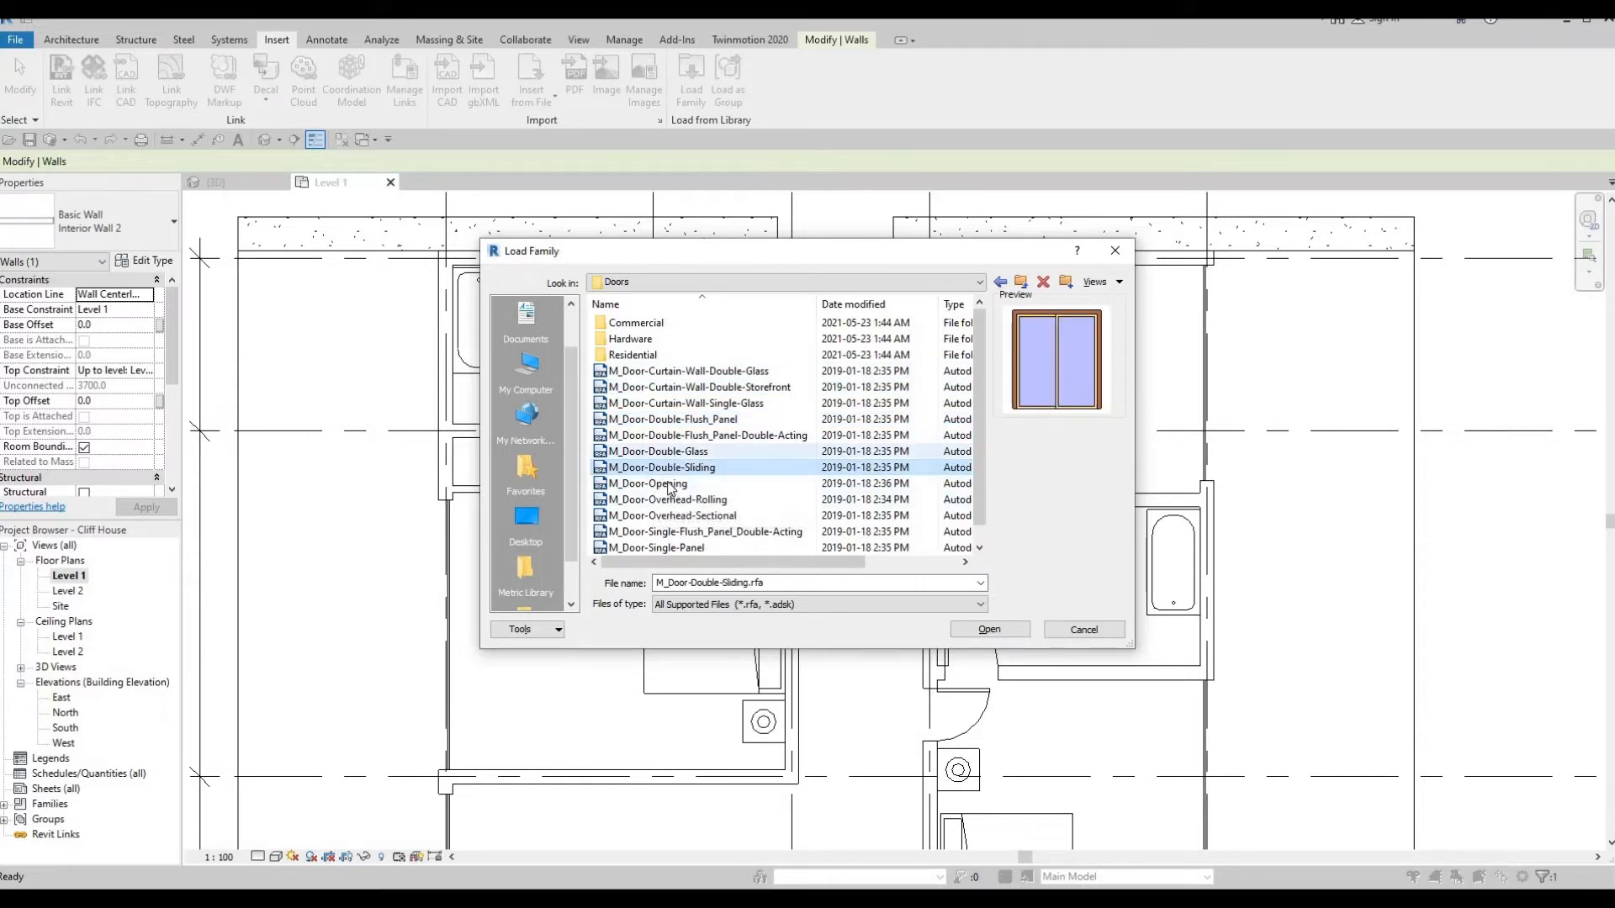
click(671, 451)
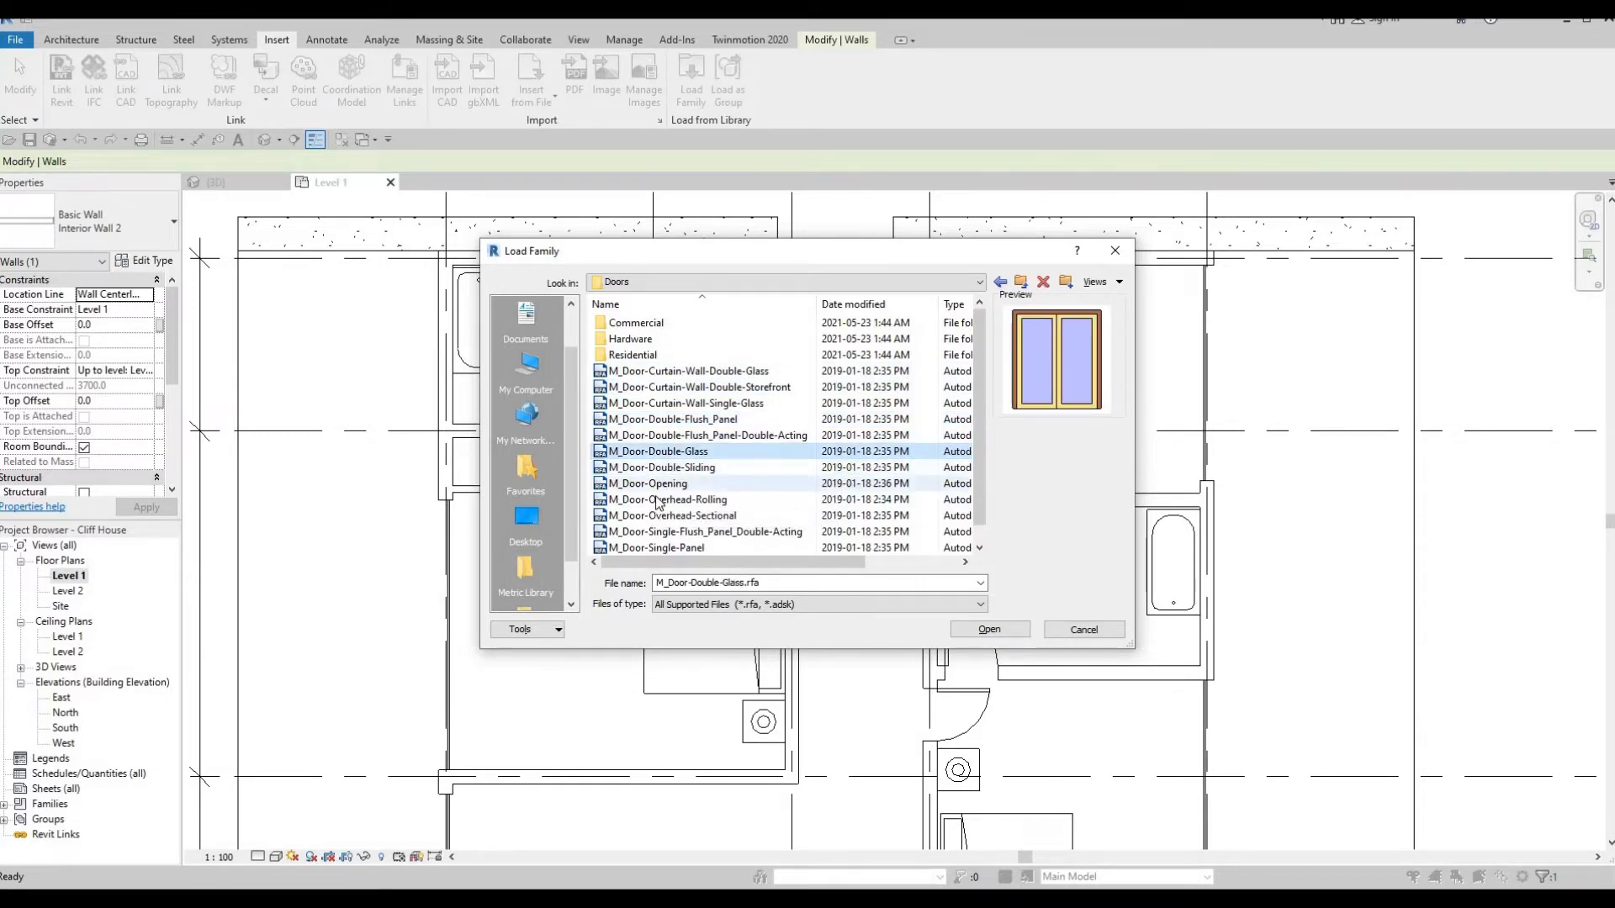
click(664, 499)
click(660, 483)
click(664, 515)
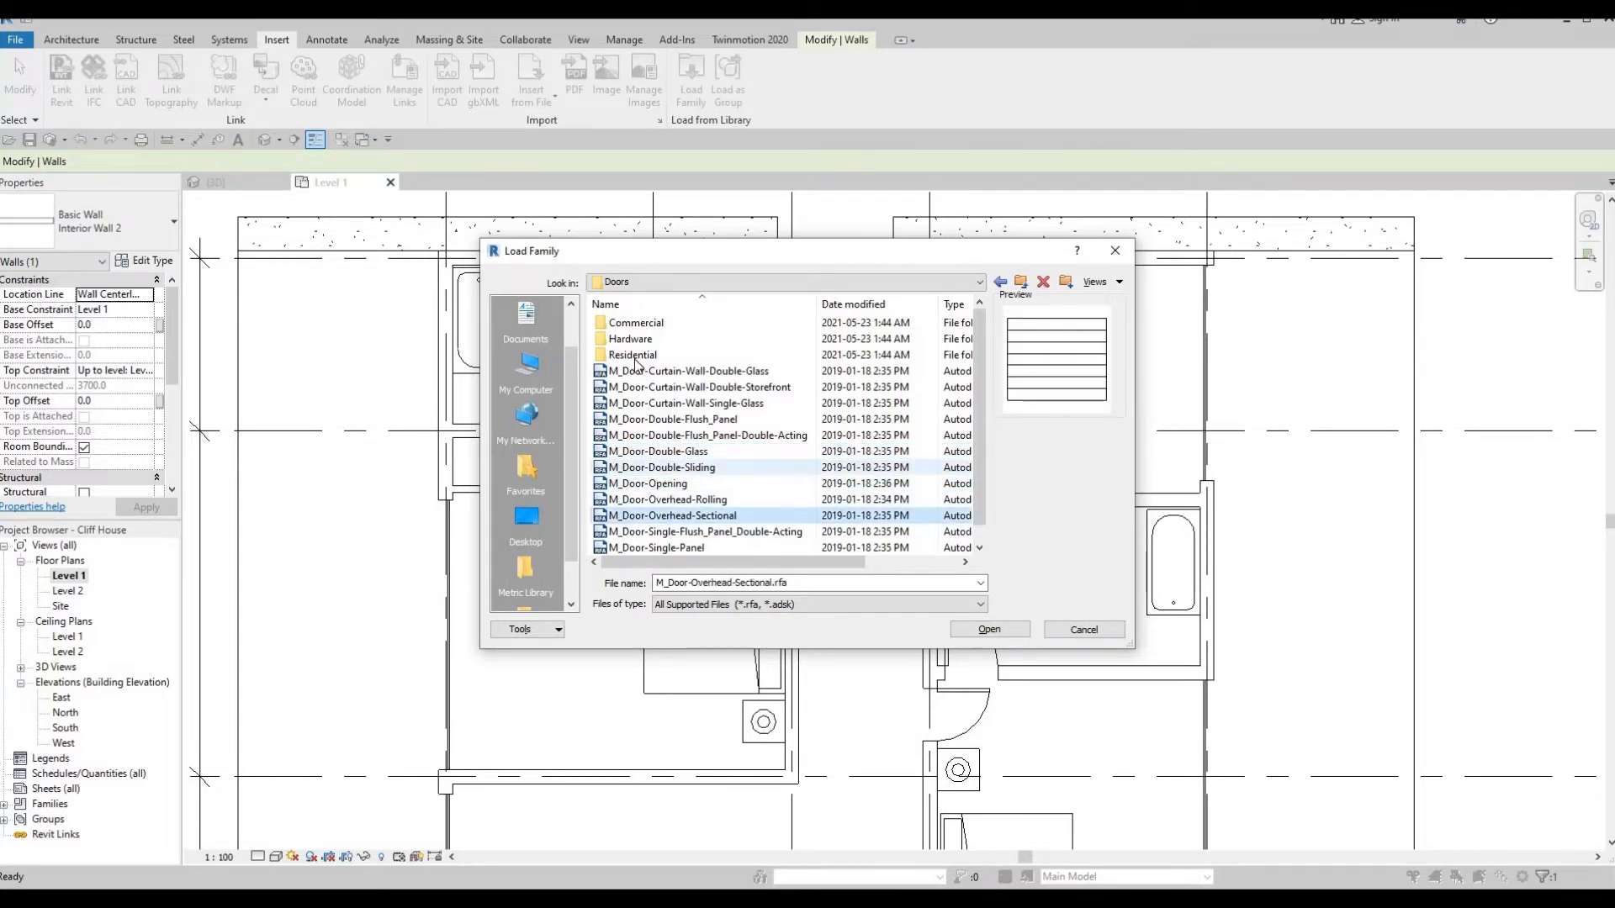
Load the M_Door-Interior-Double-Sliding-2_Panel-Wood family from the Residential doors folder, accepting the type list without choosing a size
double_click(629, 355)
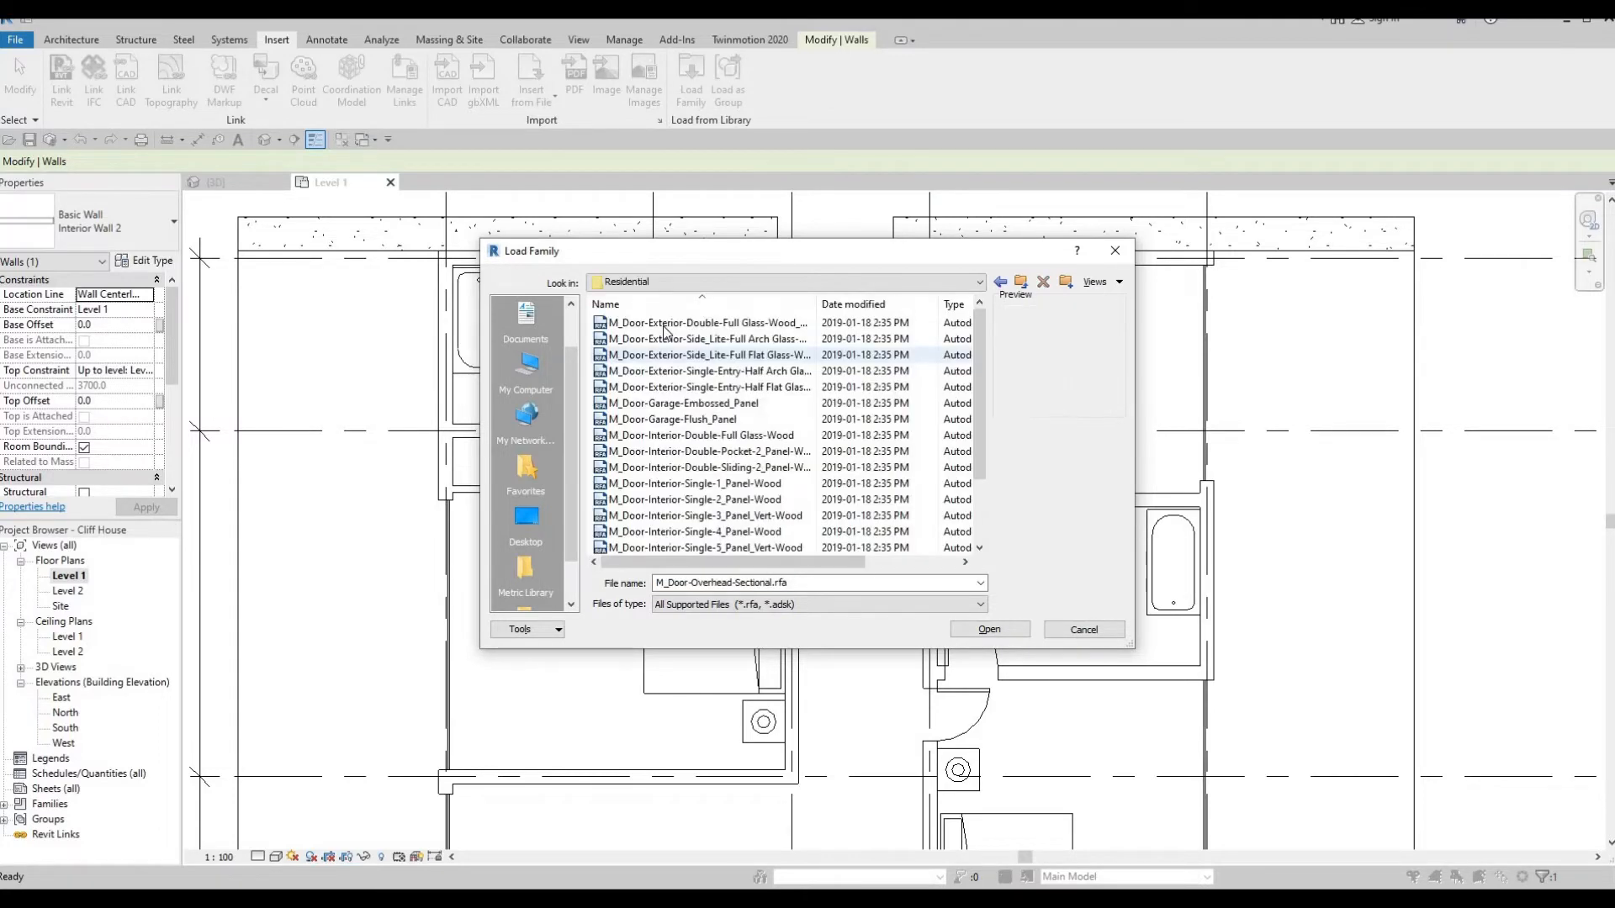
click(663, 327)
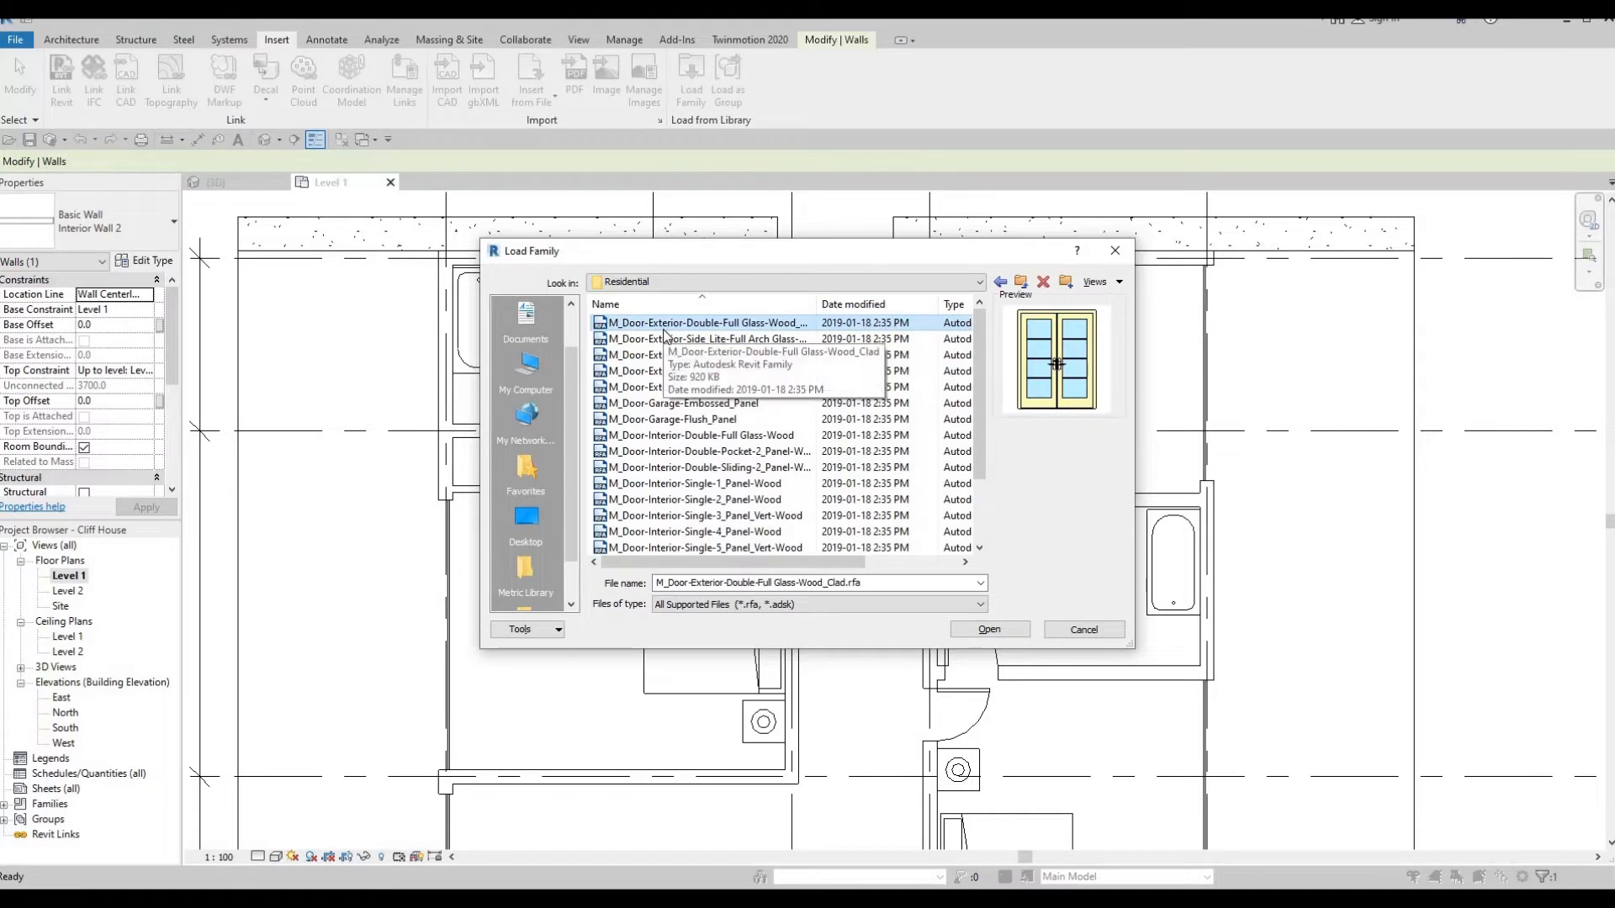
key(Down)
key(Down)
key(Down)
key(Down)
key(Down)
key(Down)
key(Down)
key(Down)
key(Down)
key(Down)
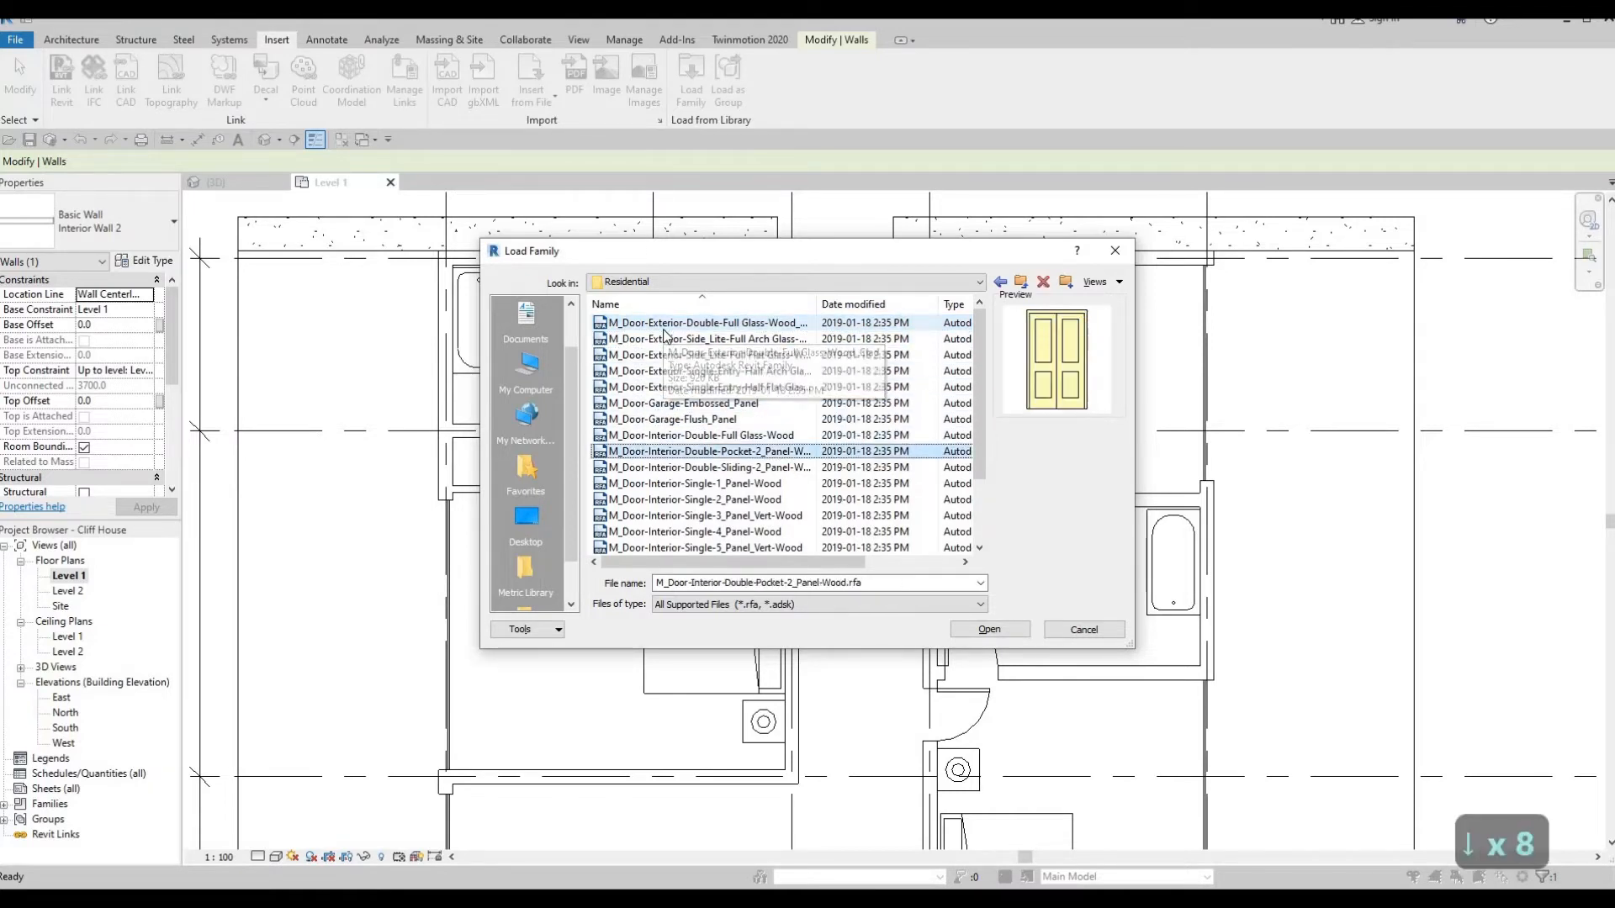
key(Down)
key(Down)
key(Up)
key(Up)
key(Up)
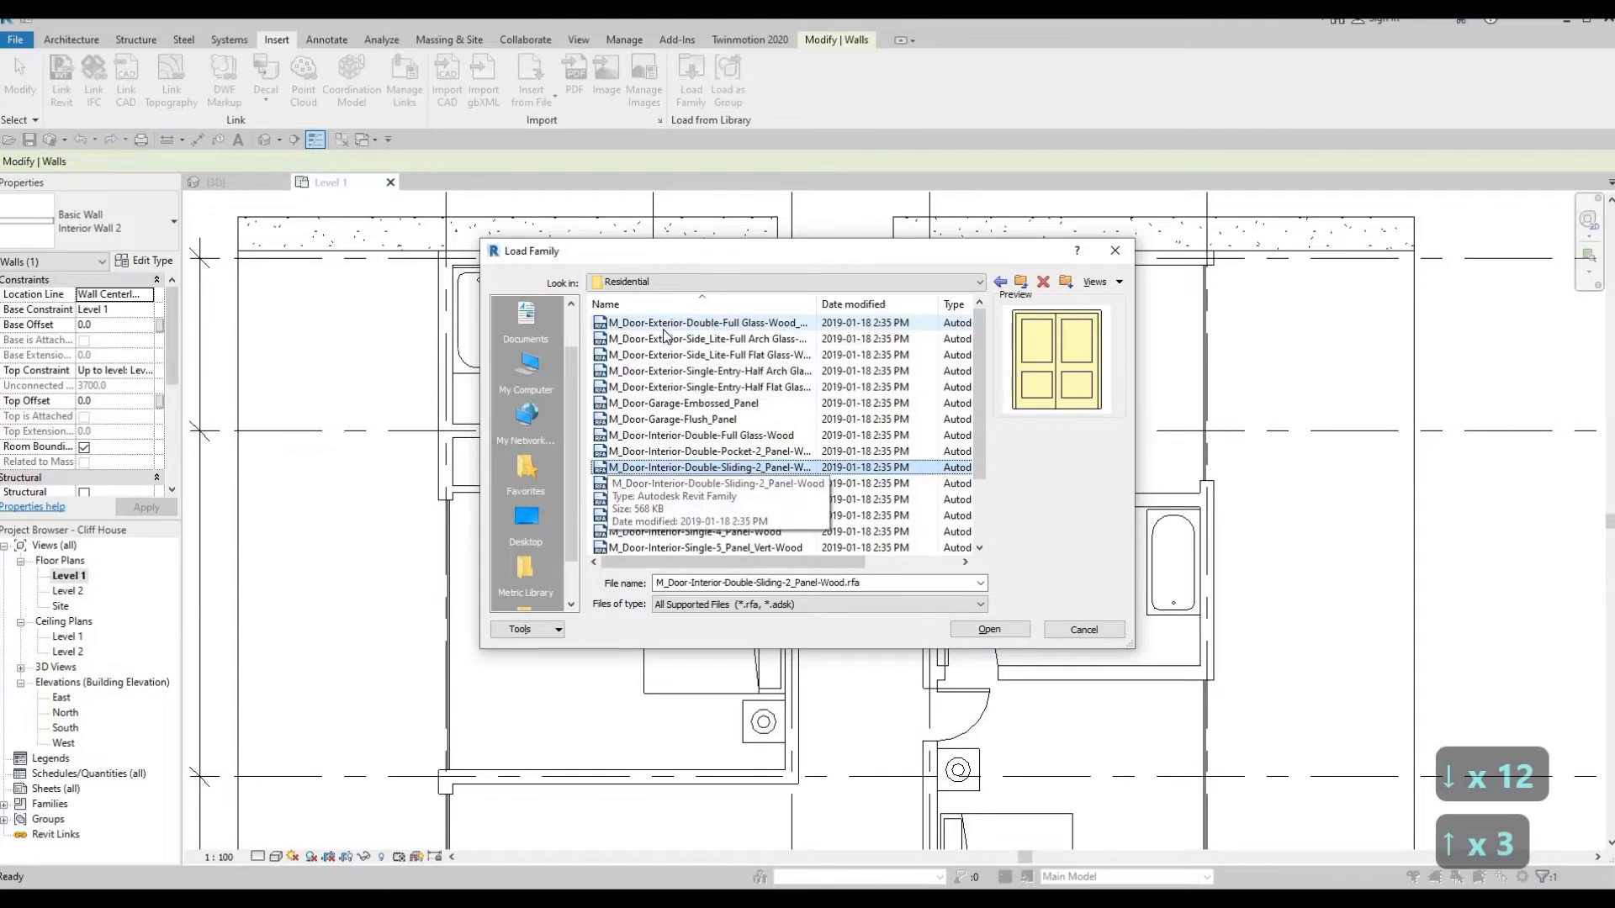
click(984, 631)
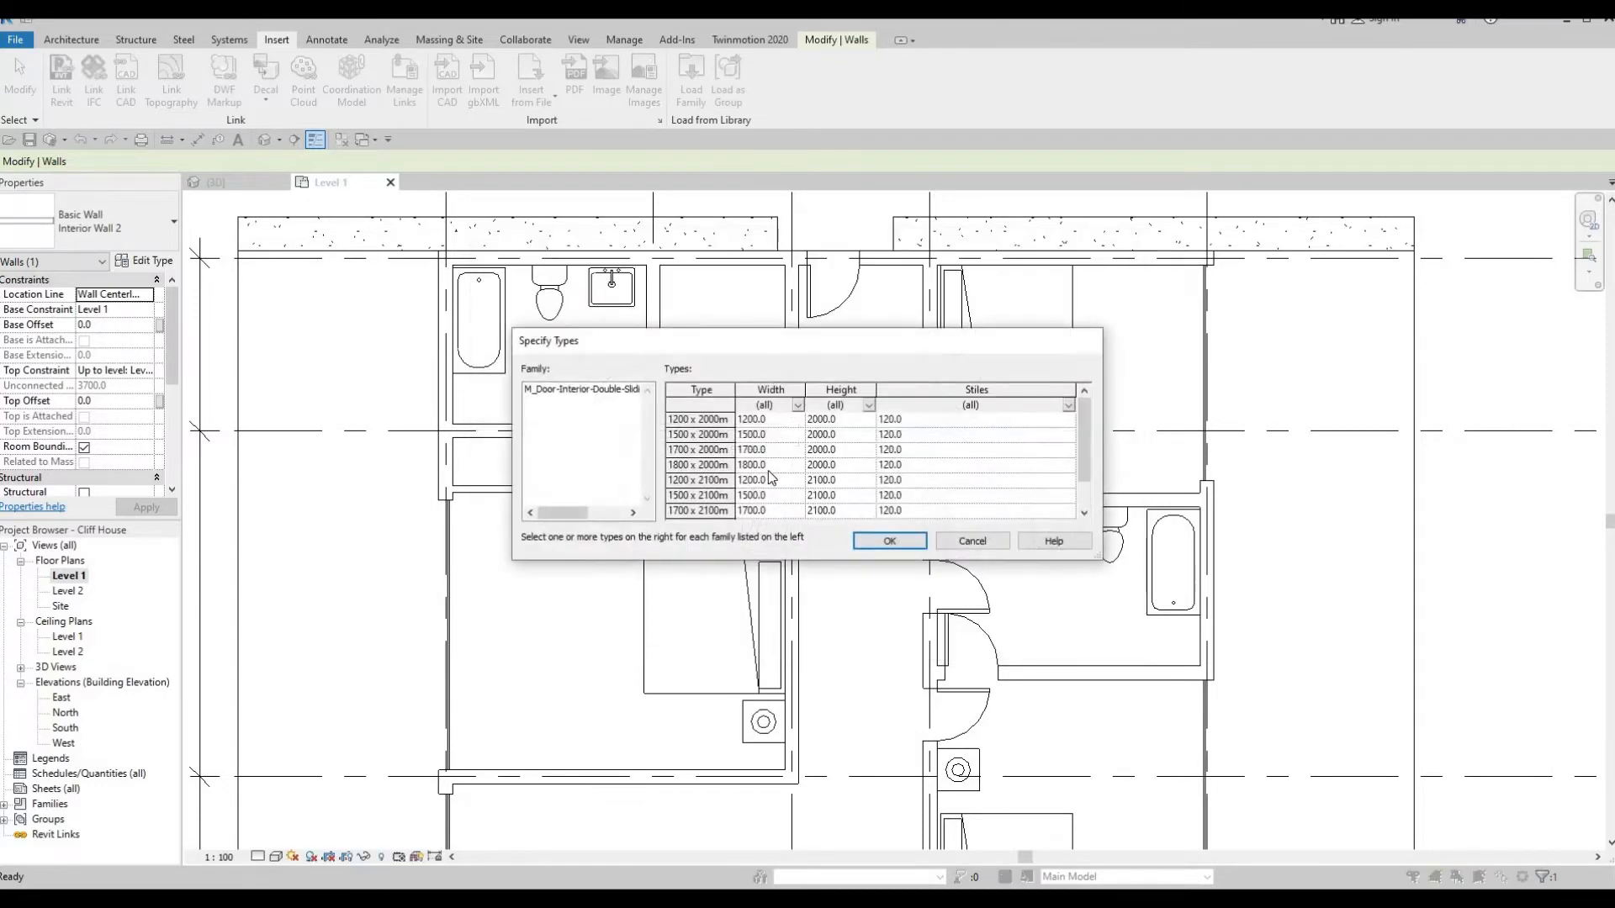
click(886, 542)
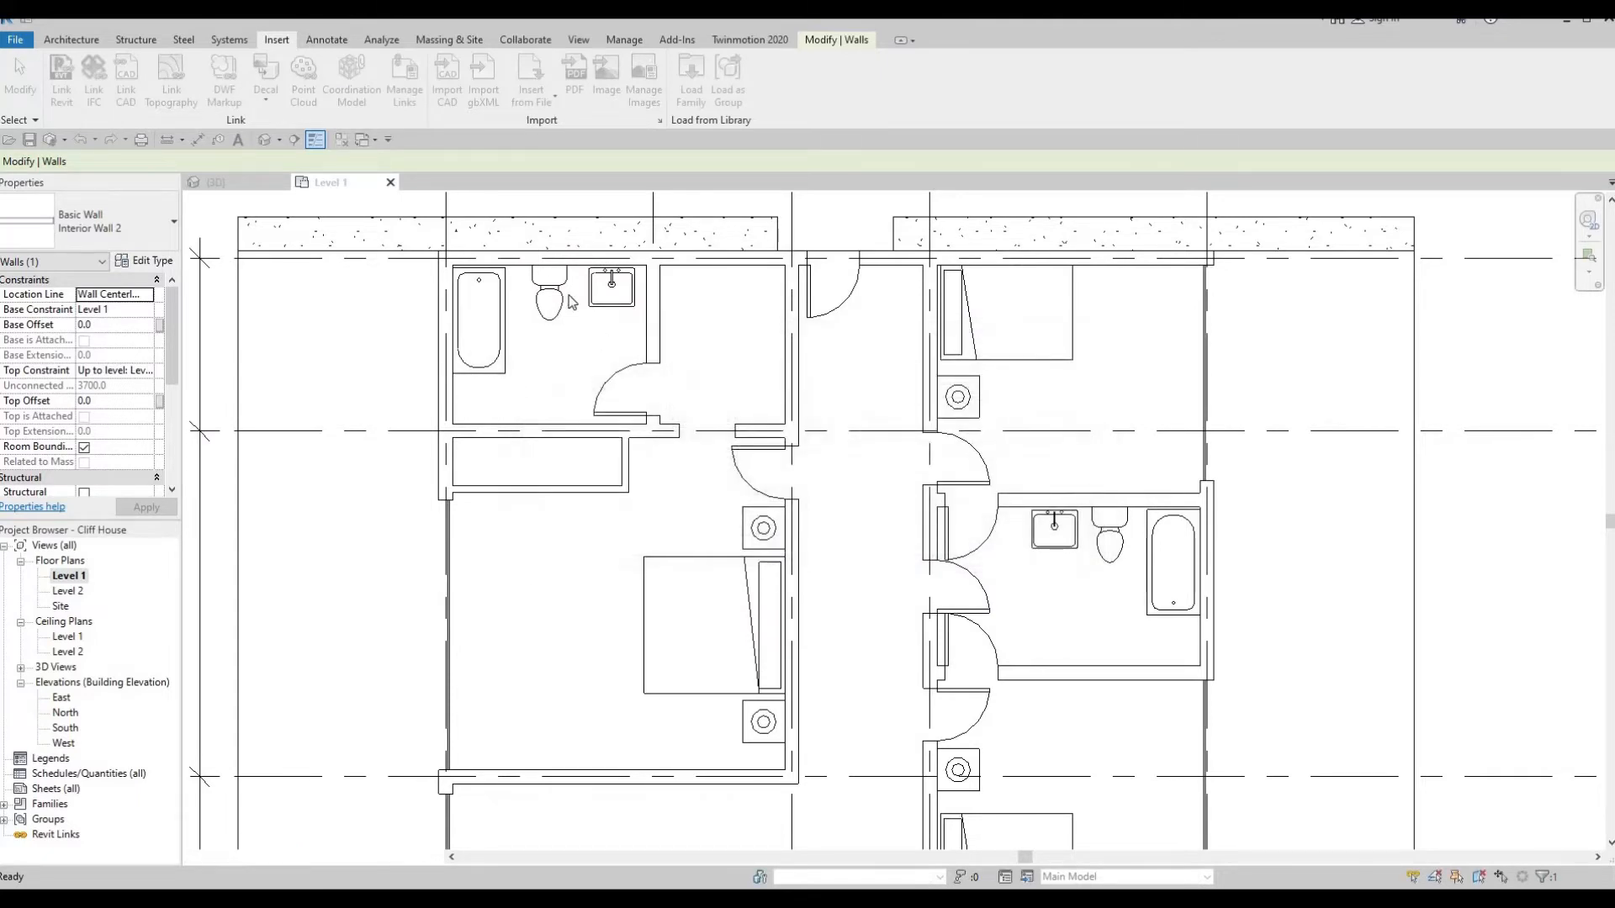
Place an M_Door-Interior-Double-Sliding-2_Panel-Wood door centred in the left bedroom closet's front wall, 1300 mm to either side
key(Escape)
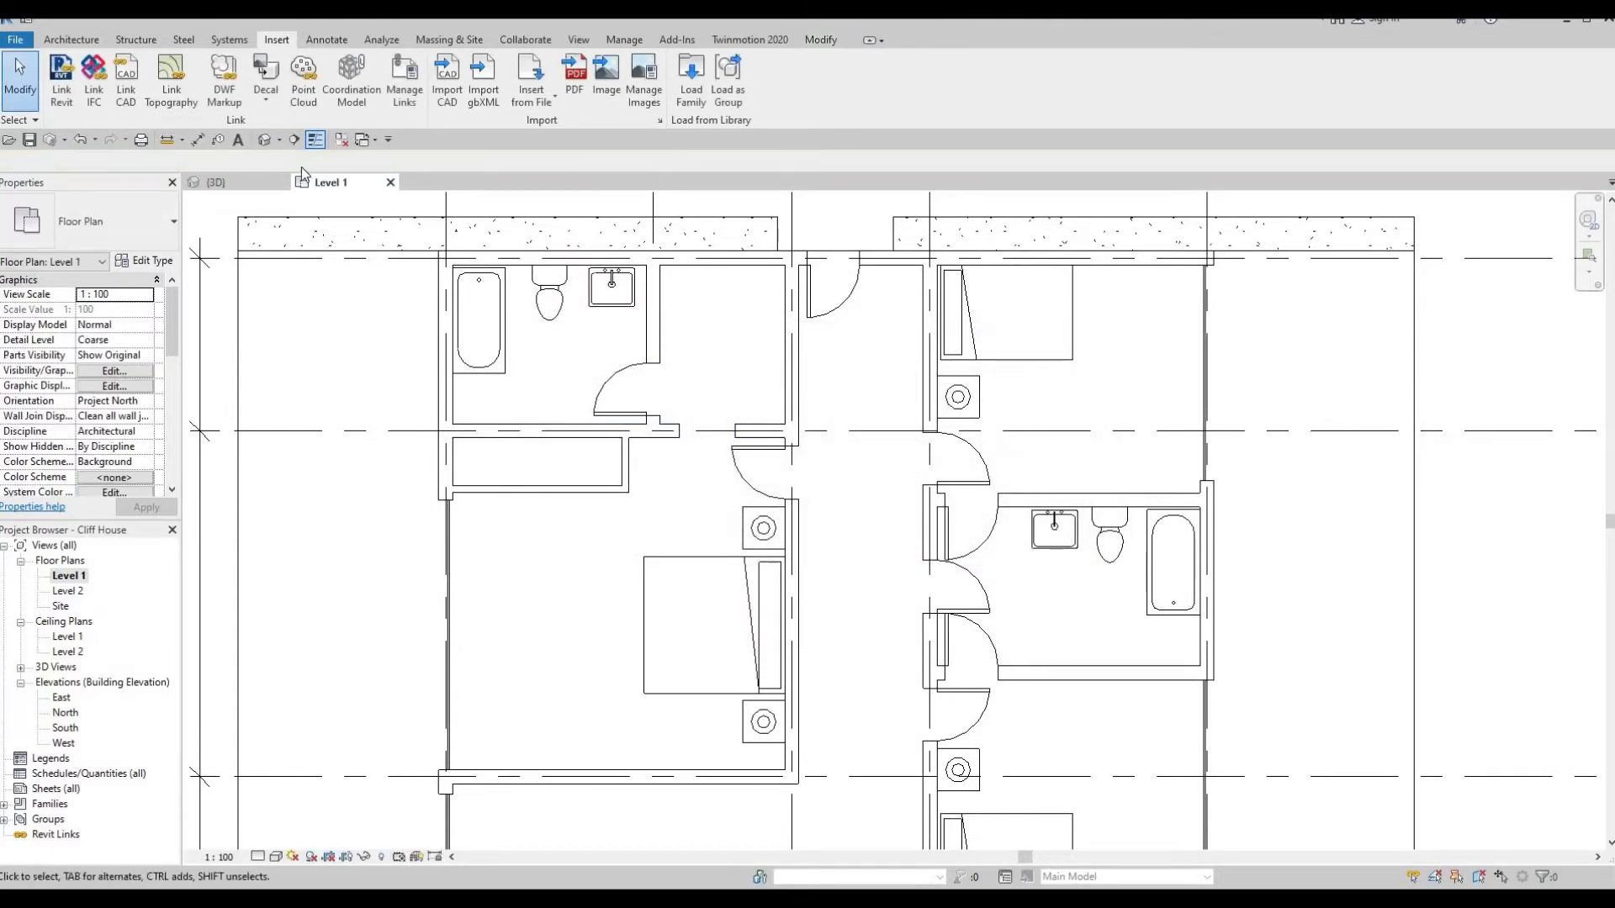
click(72, 39)
click(88, 106)
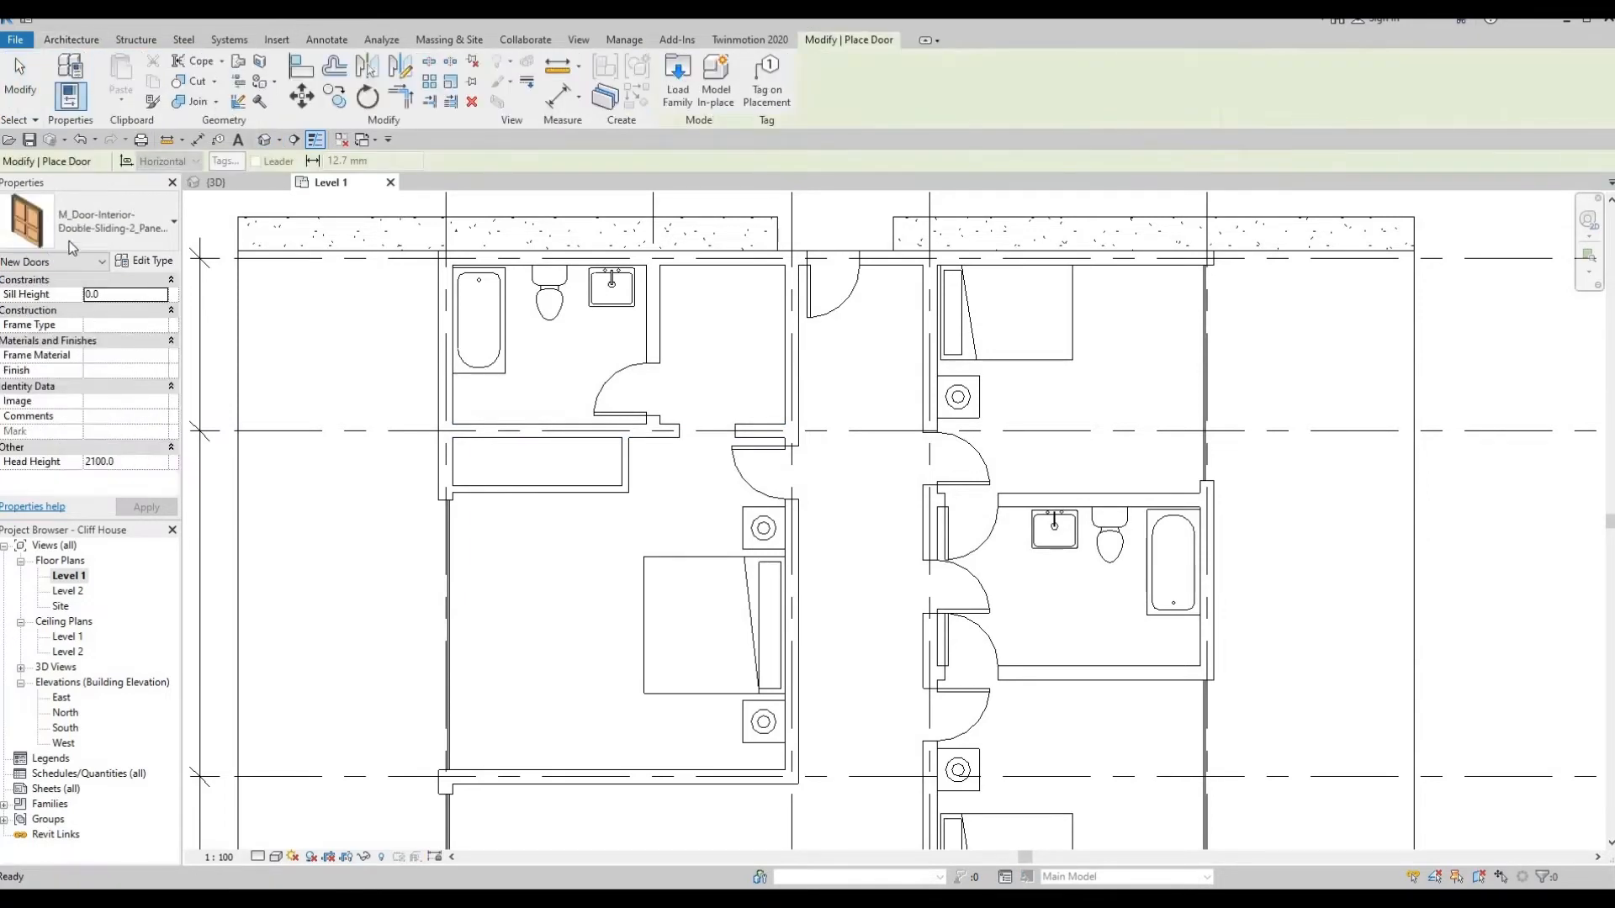
click(70, 237)
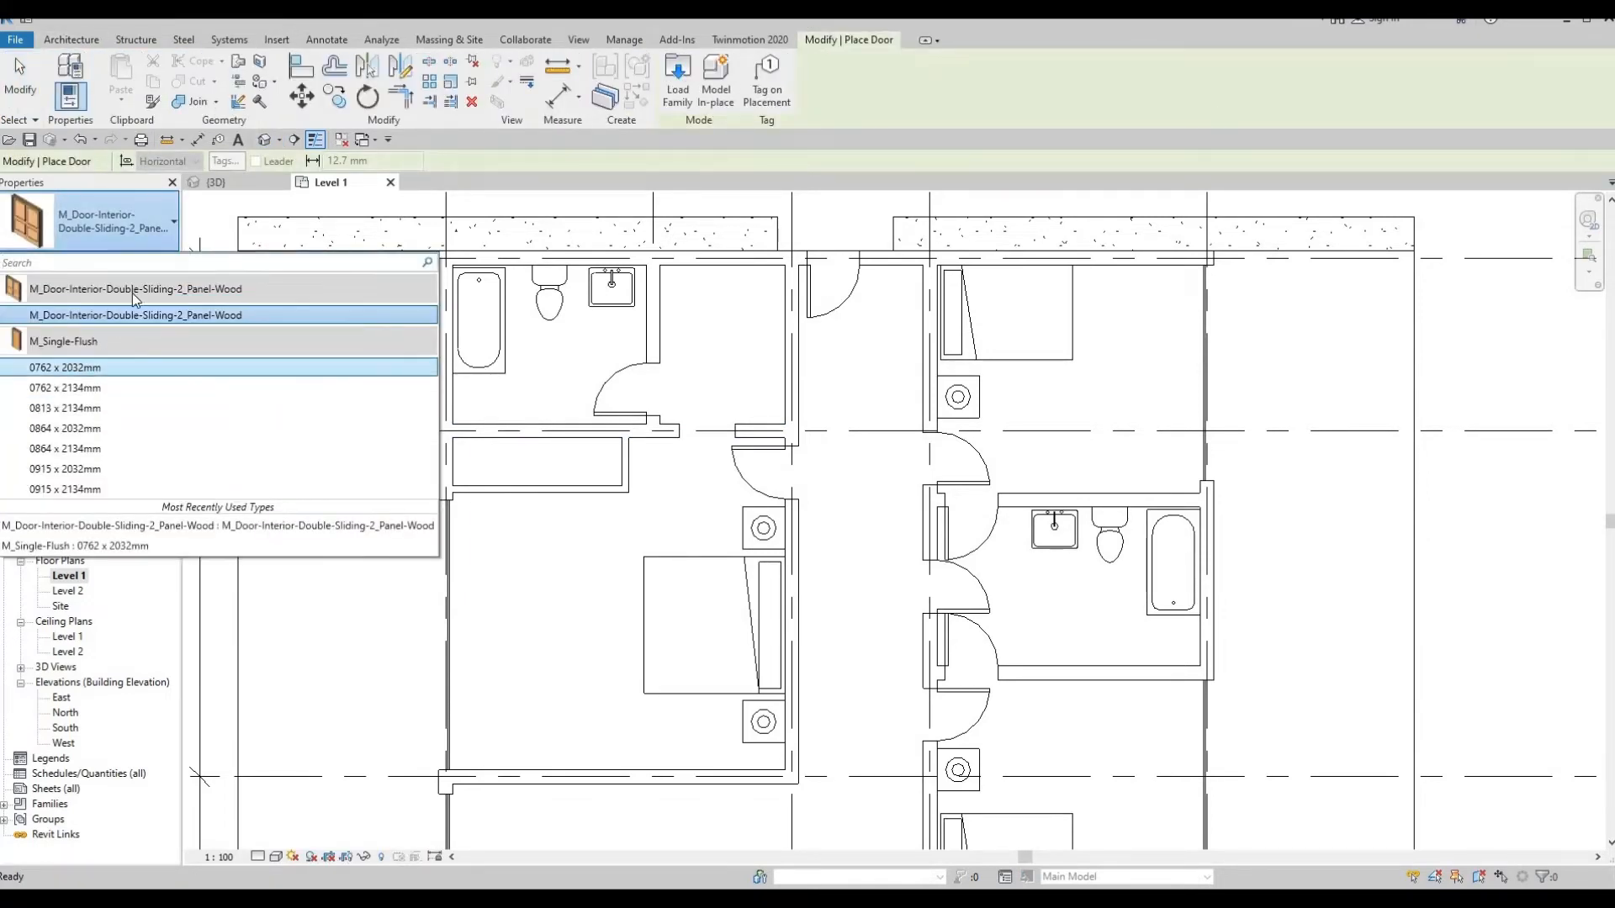
click(113, 311)
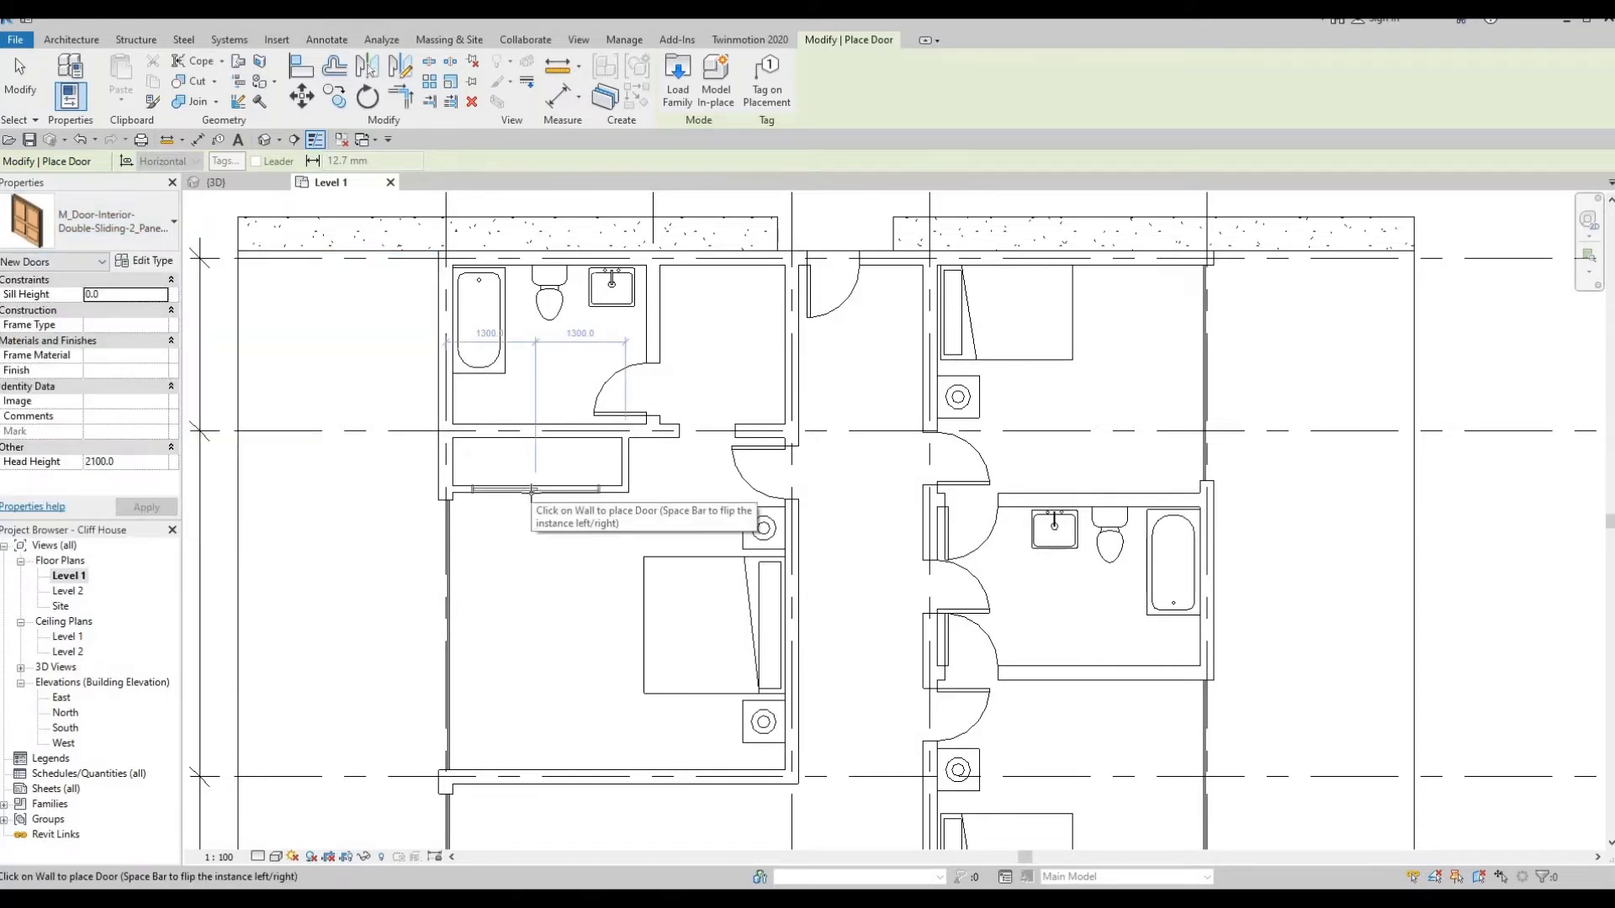
click(591, 606)
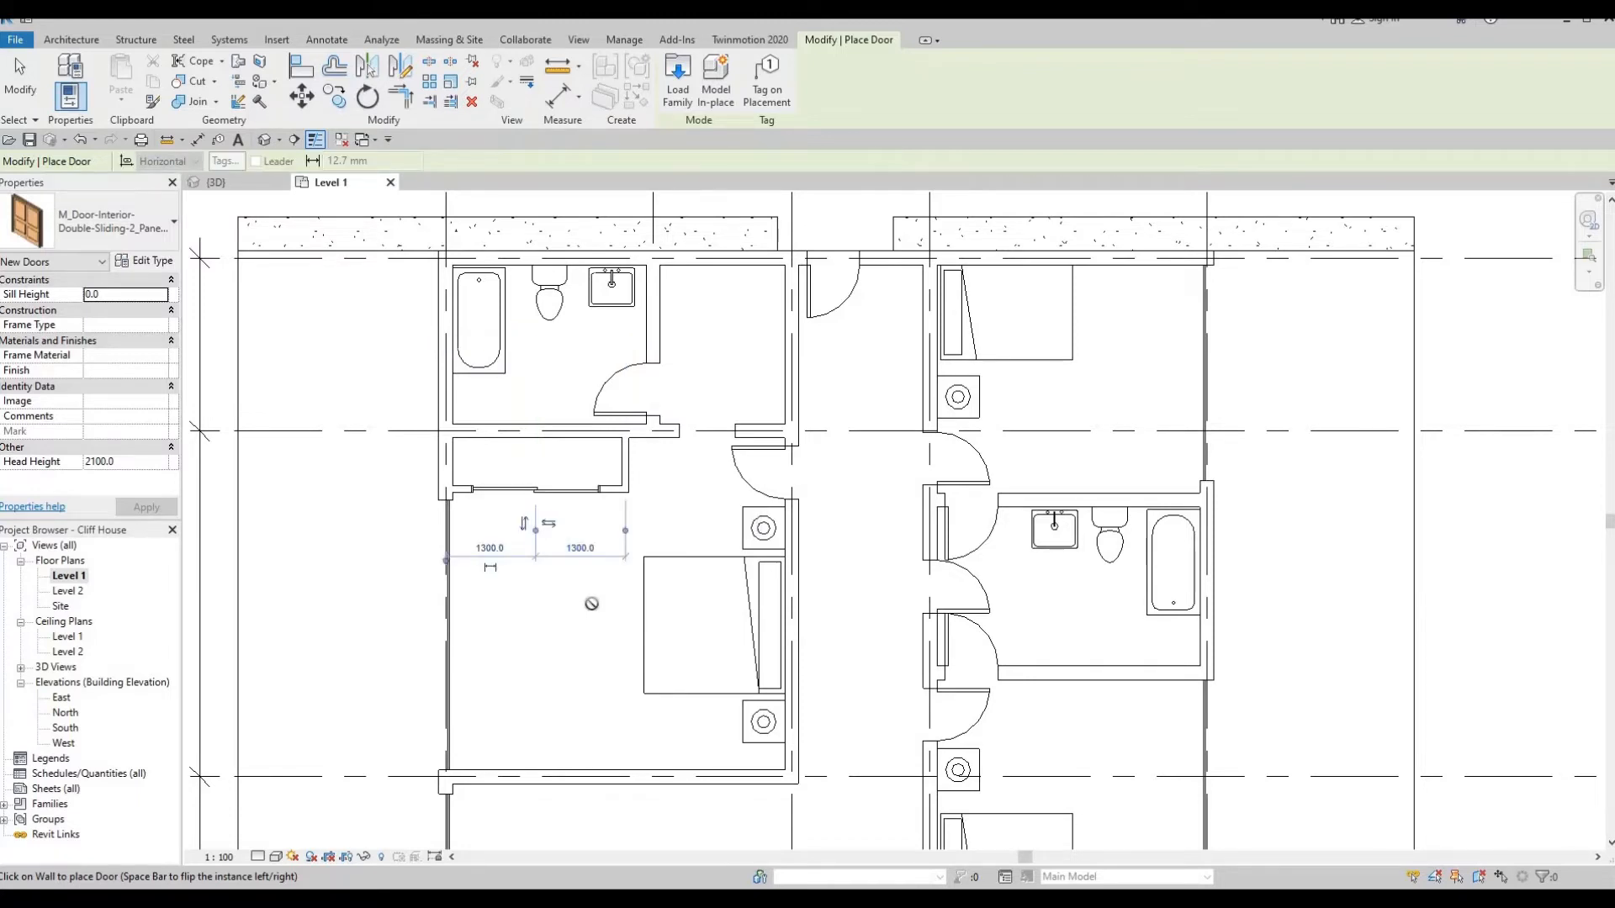
key(Escape)
key(Escape)
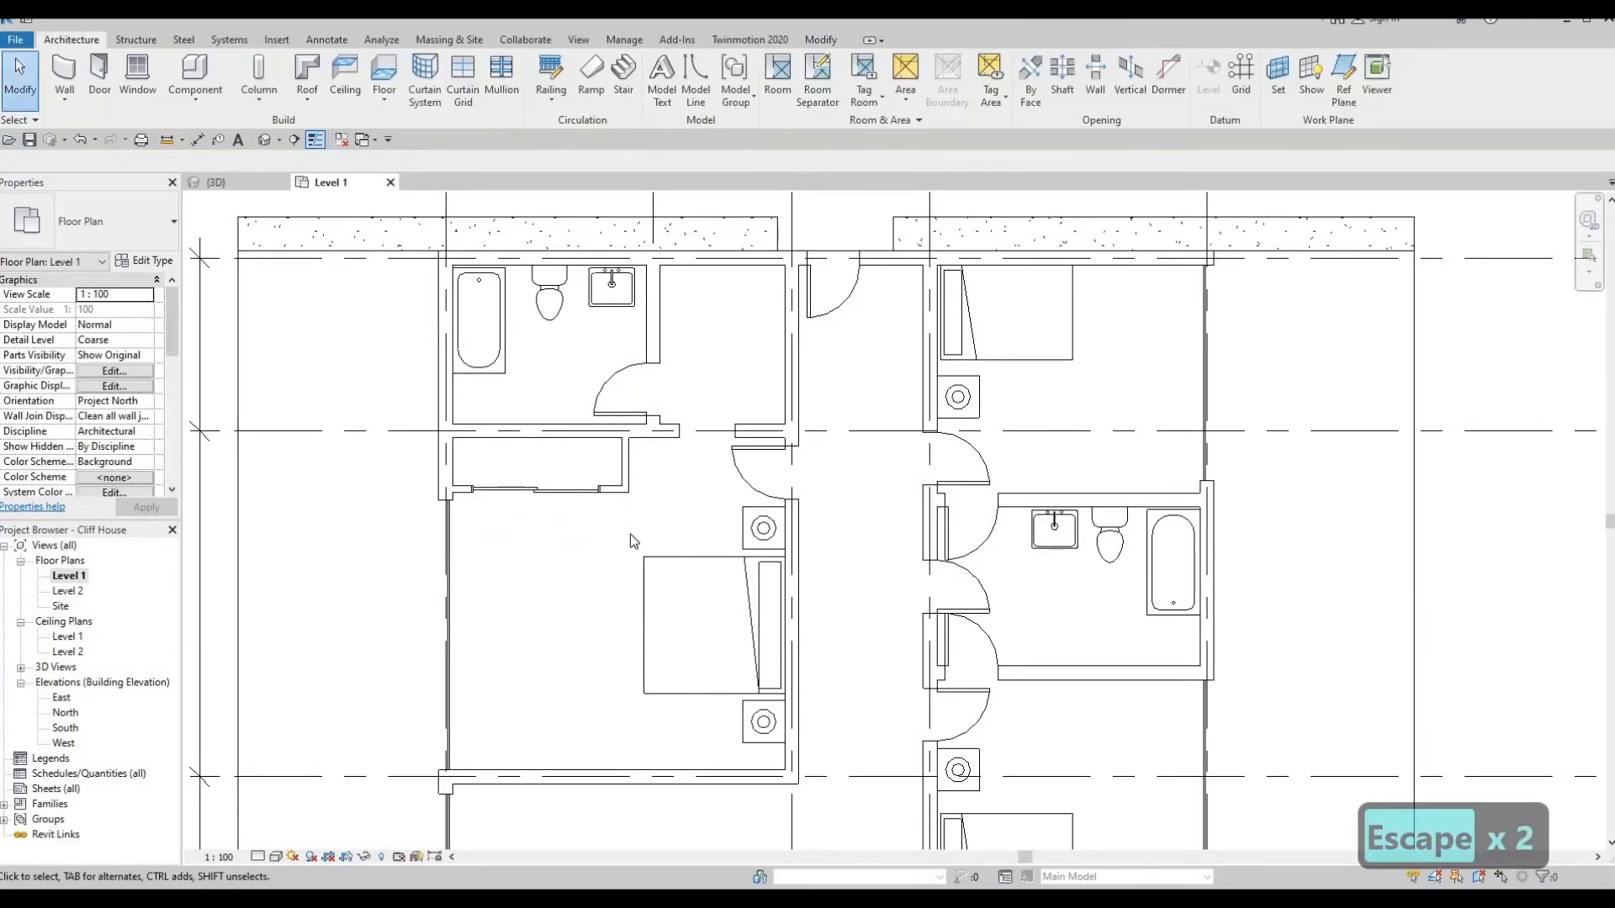
middle_drag(904, 597, 876, 618)
middle_drag(996, 498, 918, 435)
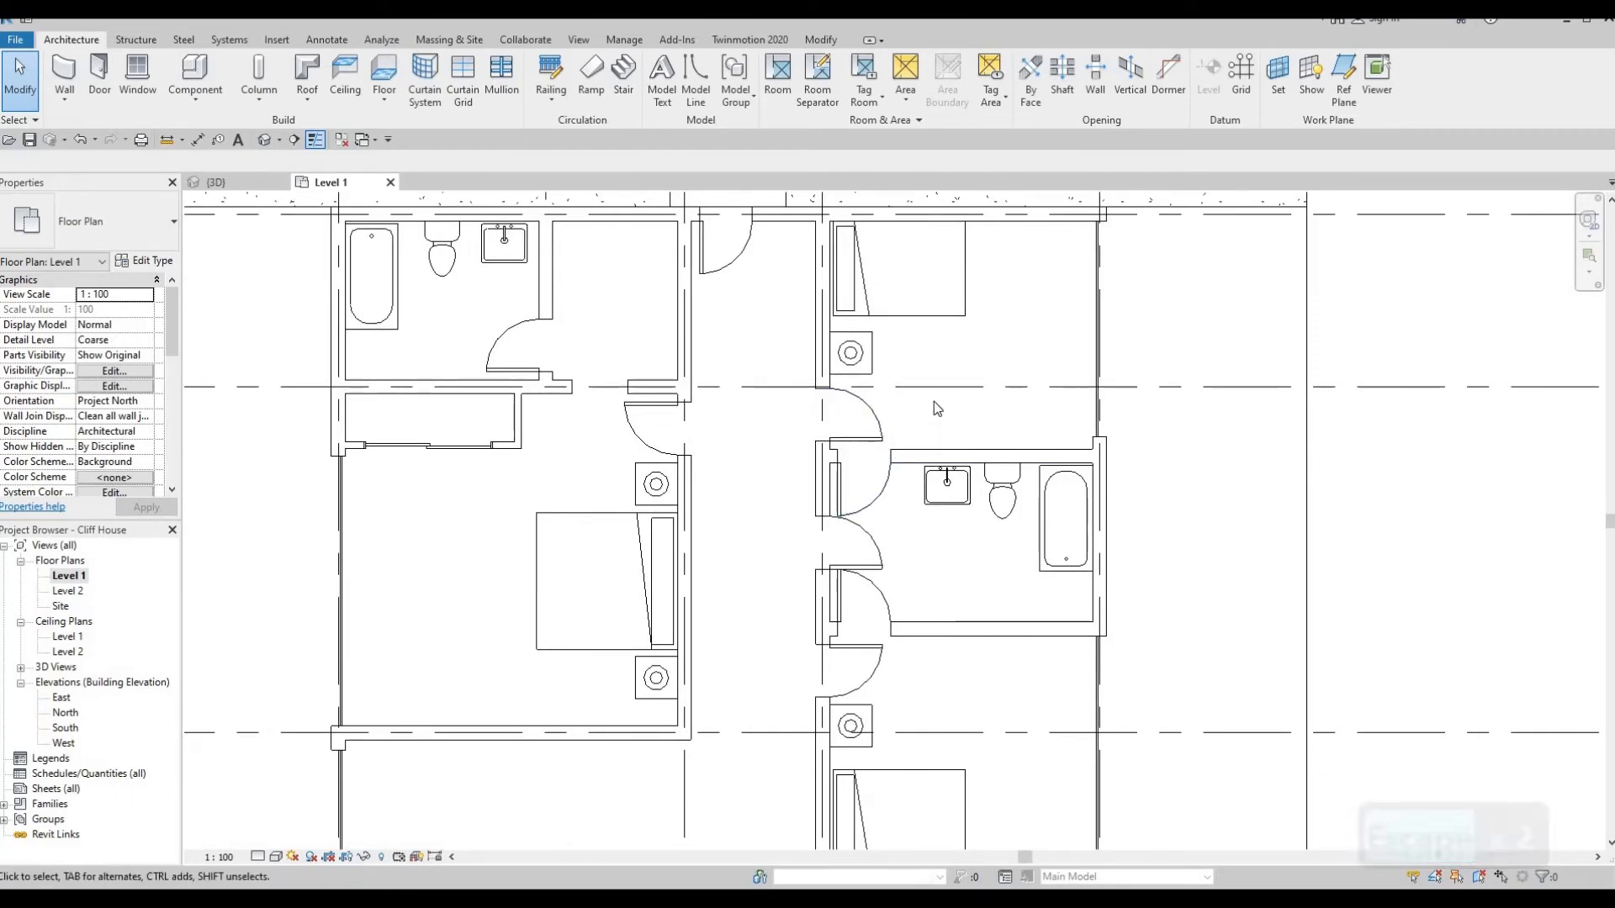
click(63, 68)
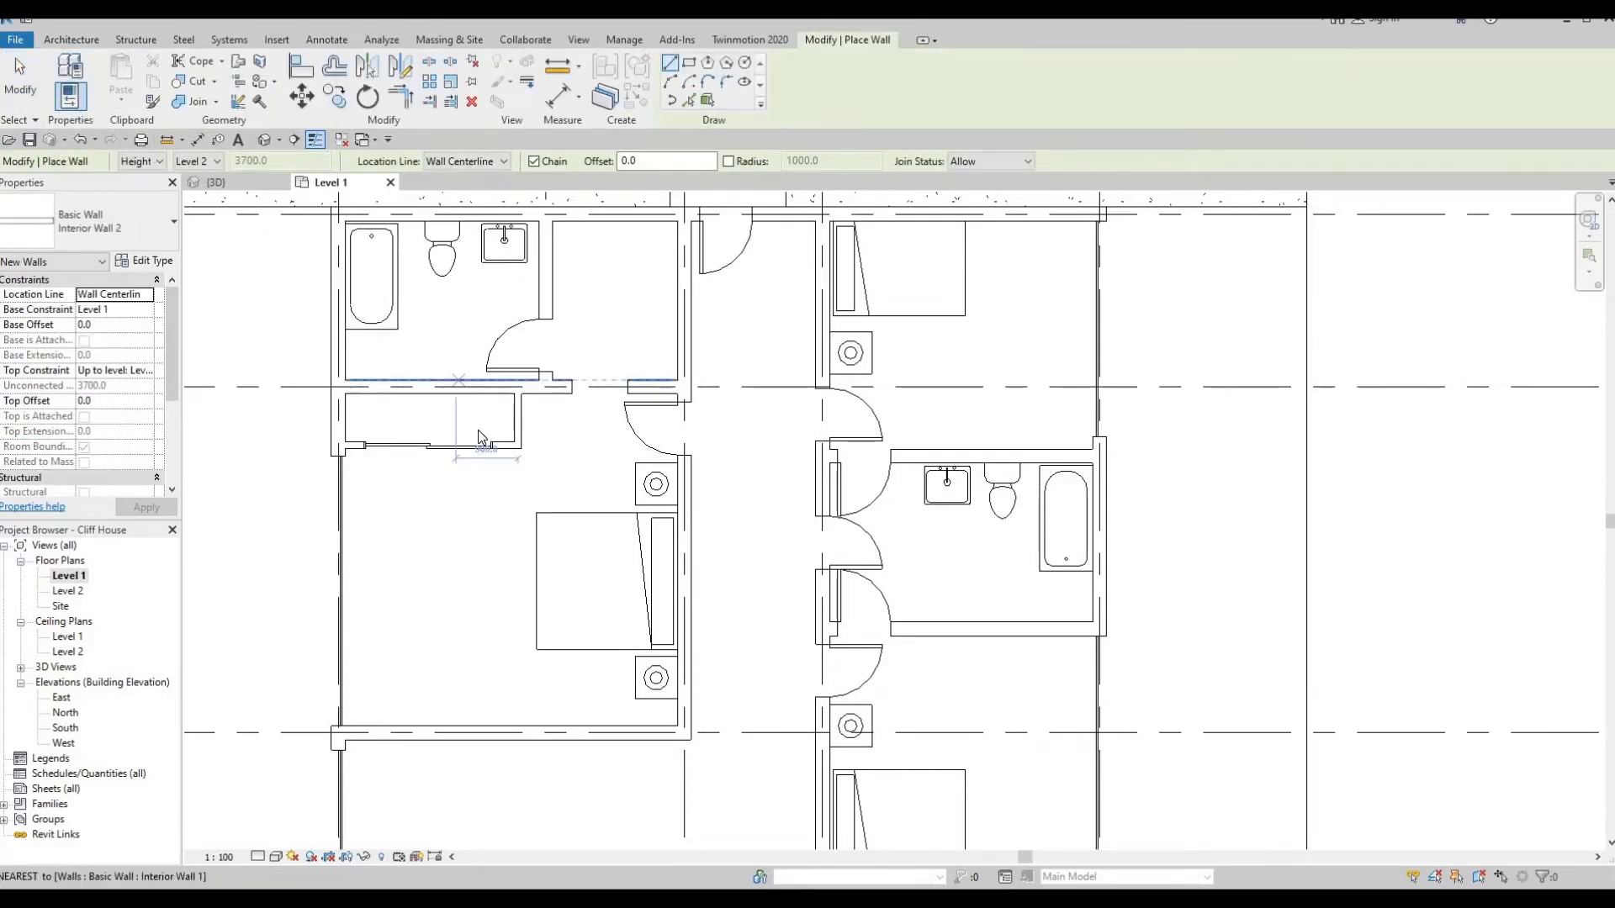
key(Escape)
key(Escape)
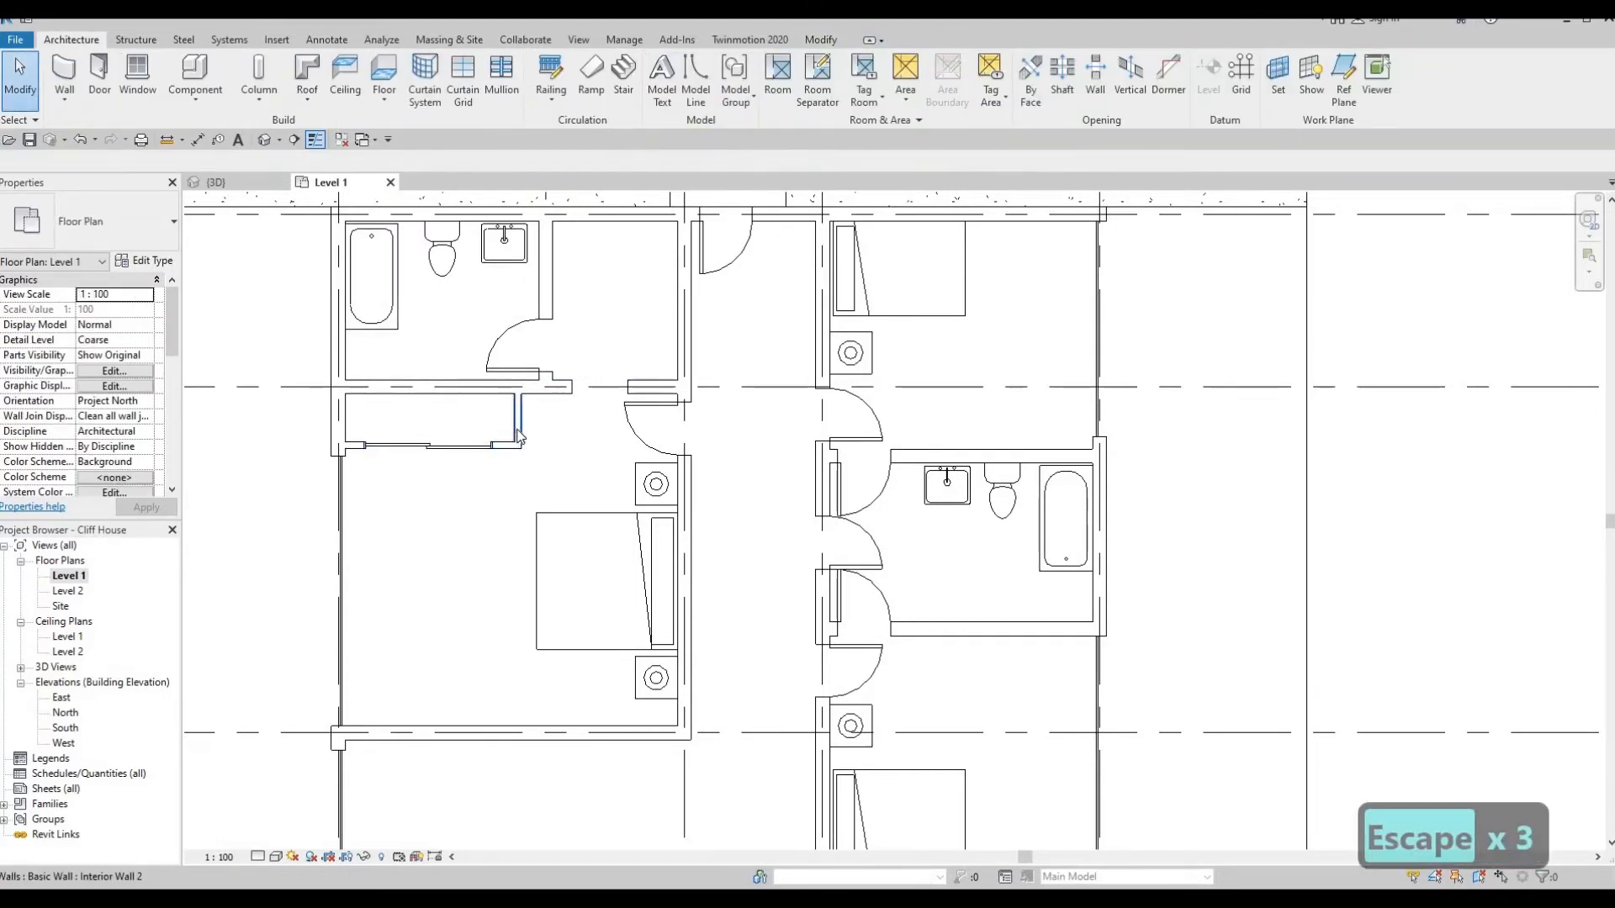
Draw a short Interior Wall 2 closet side wall from the right bathroom's upper wall into the upper-right bedroom, about 1300 mm from the corridor grid line
click(519, 435)
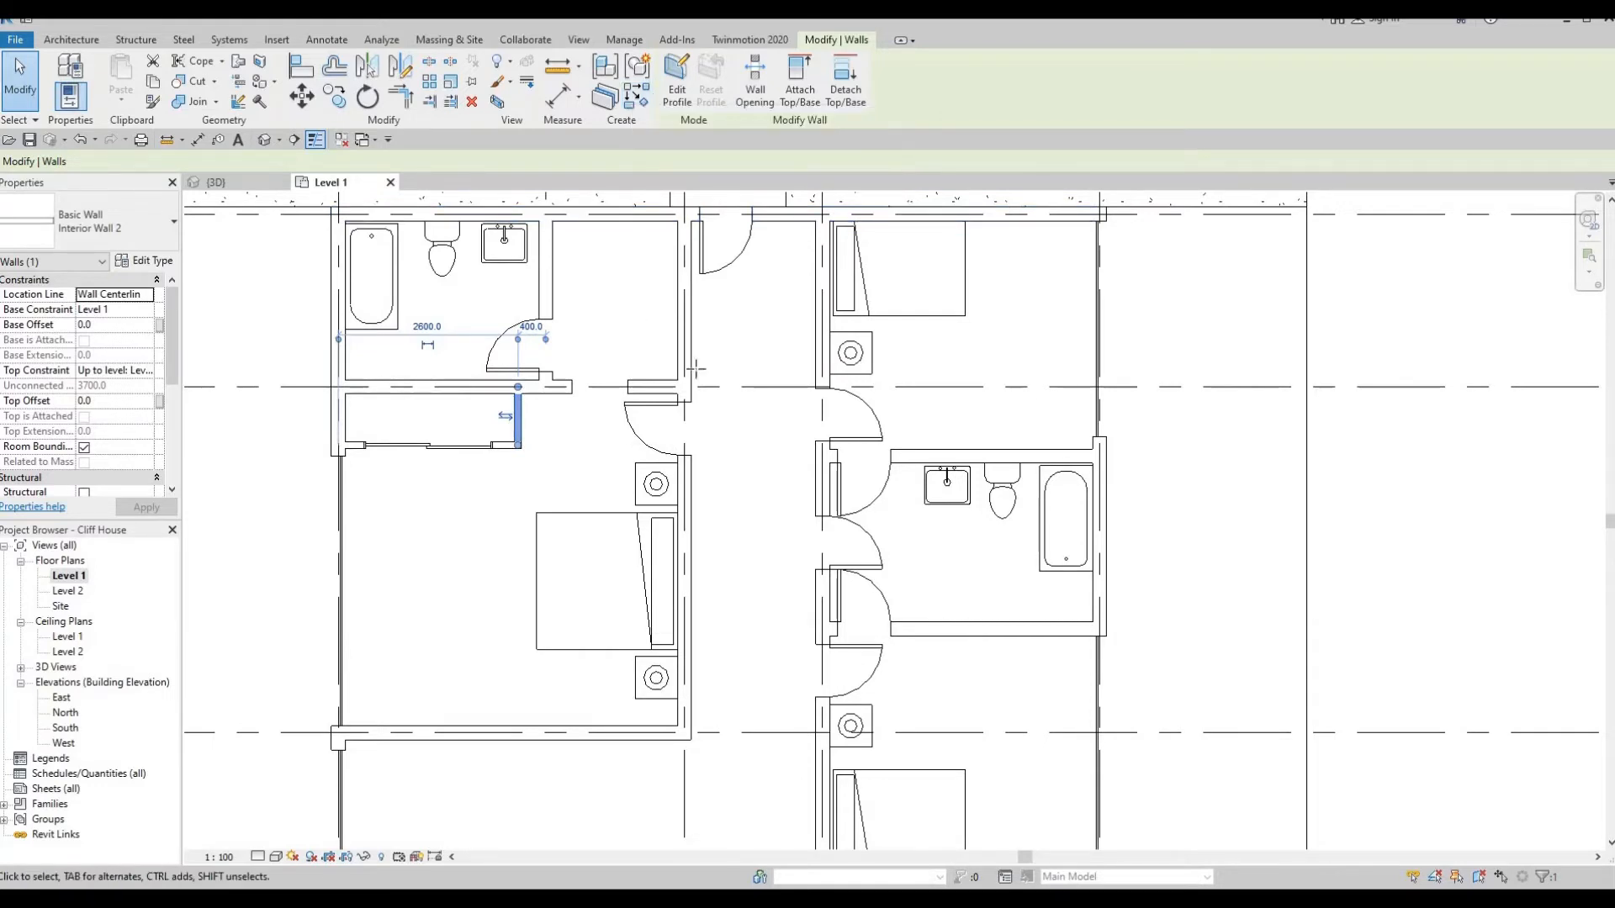
key(c)
key(s)
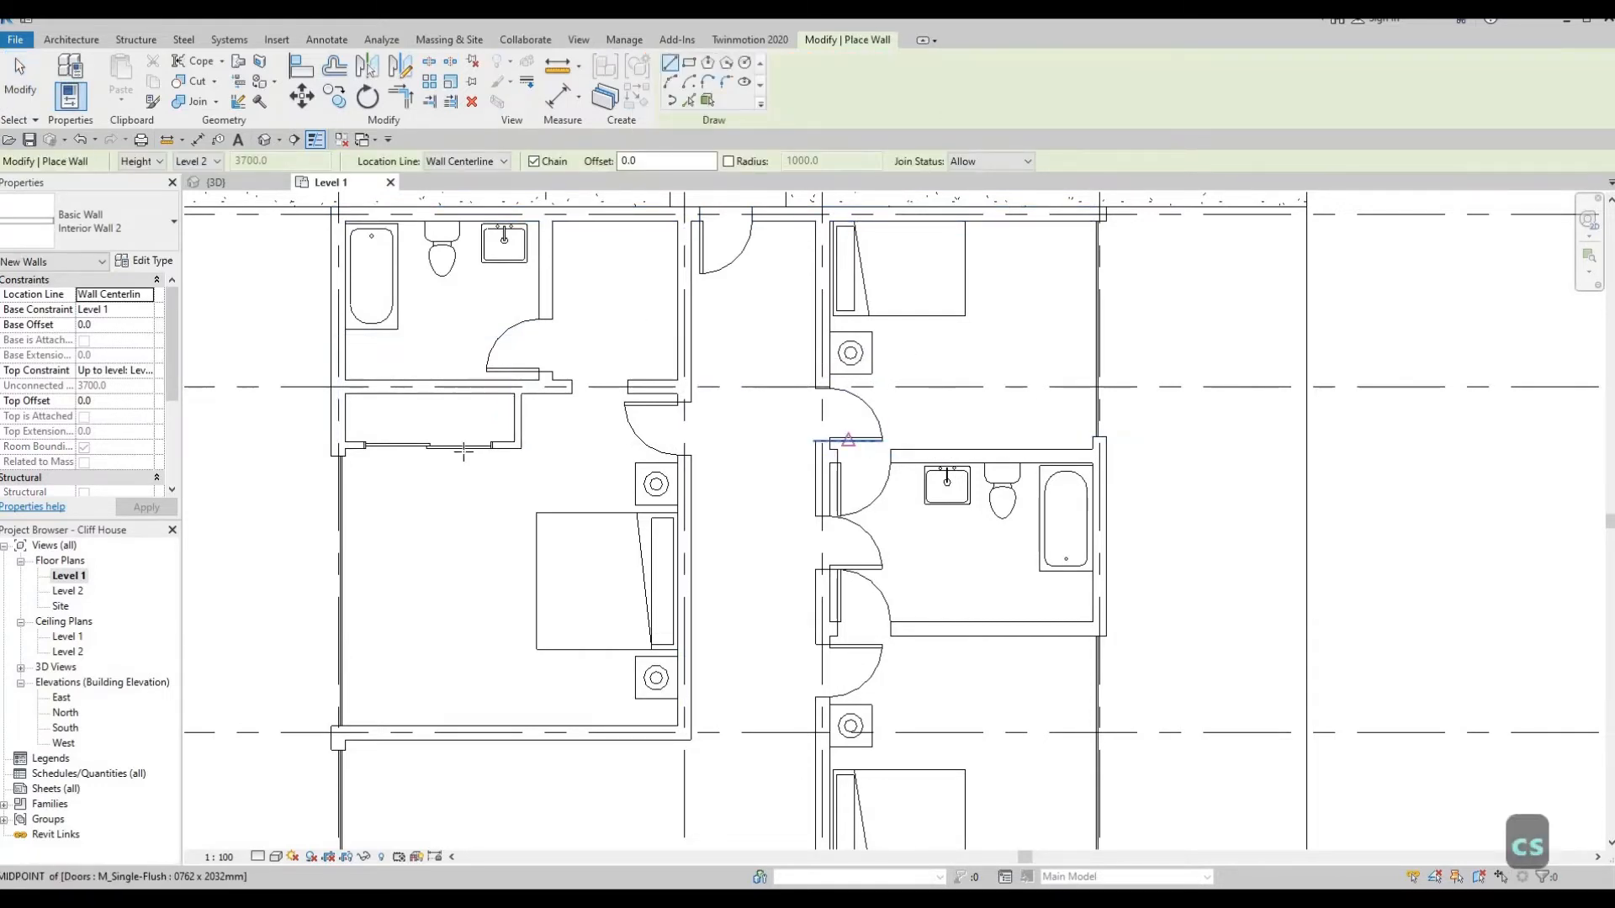
click(519, 440)
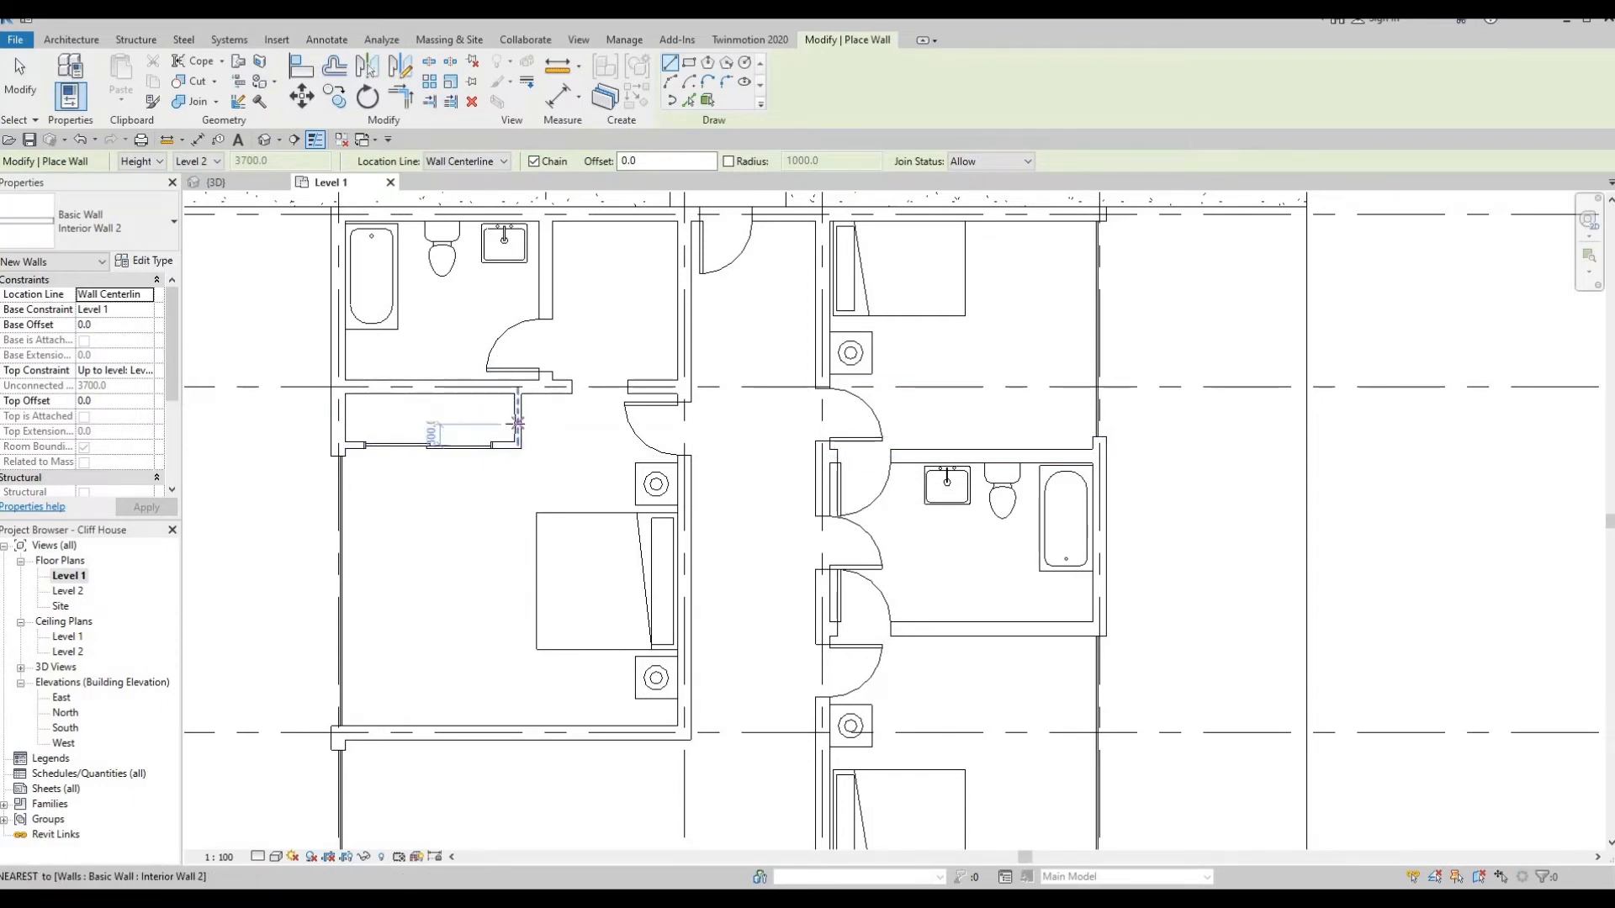
key(Escape)
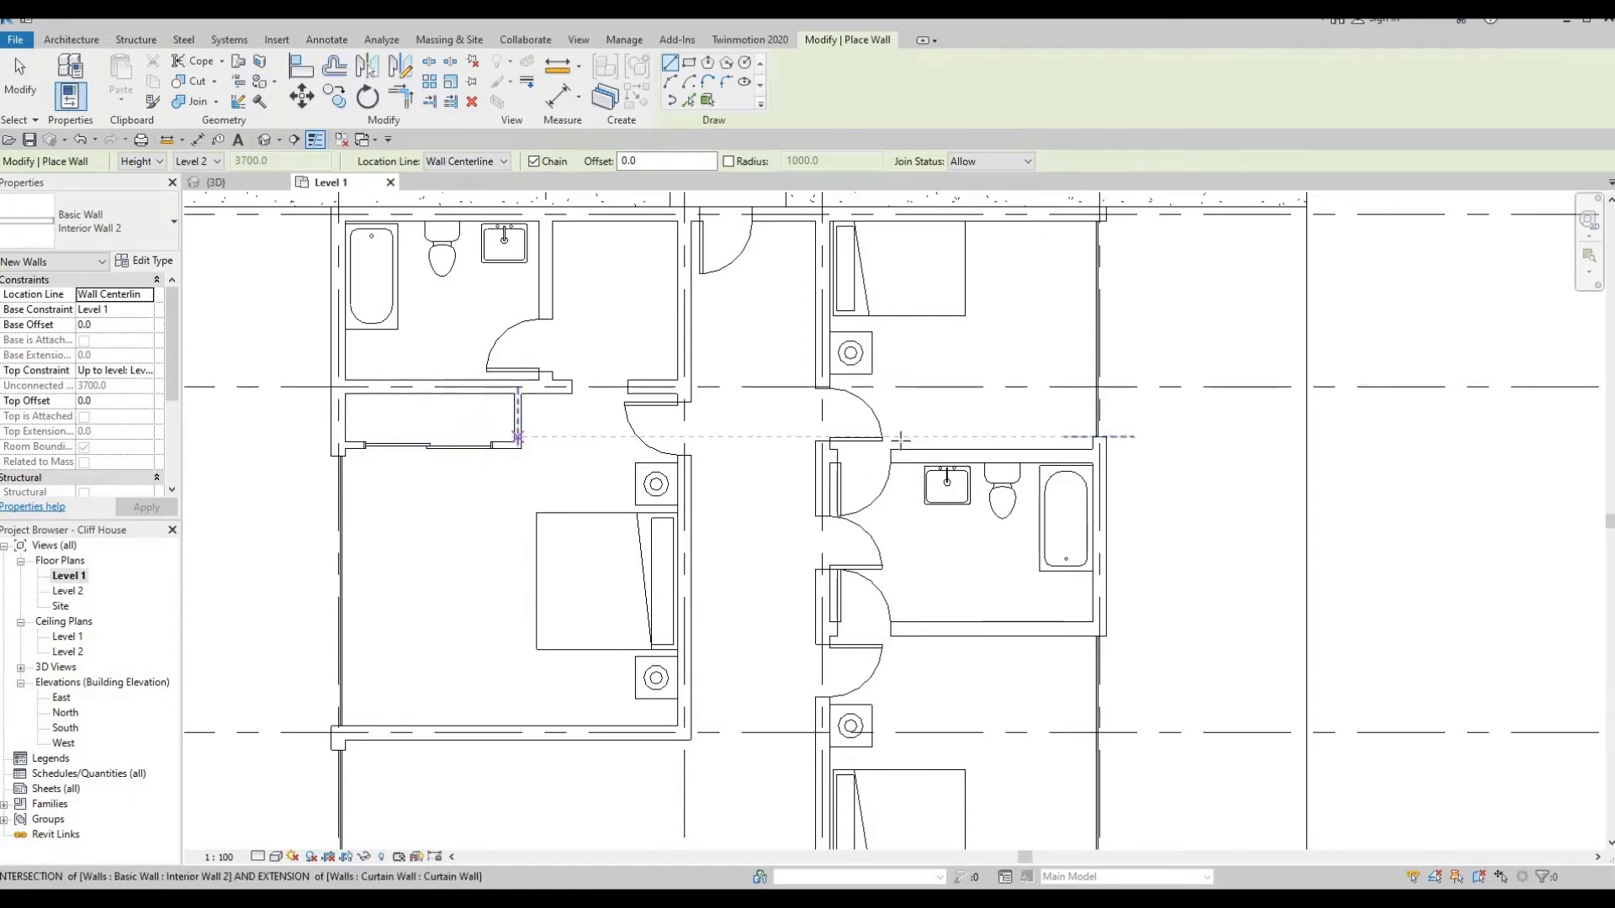
click(1095, 449)
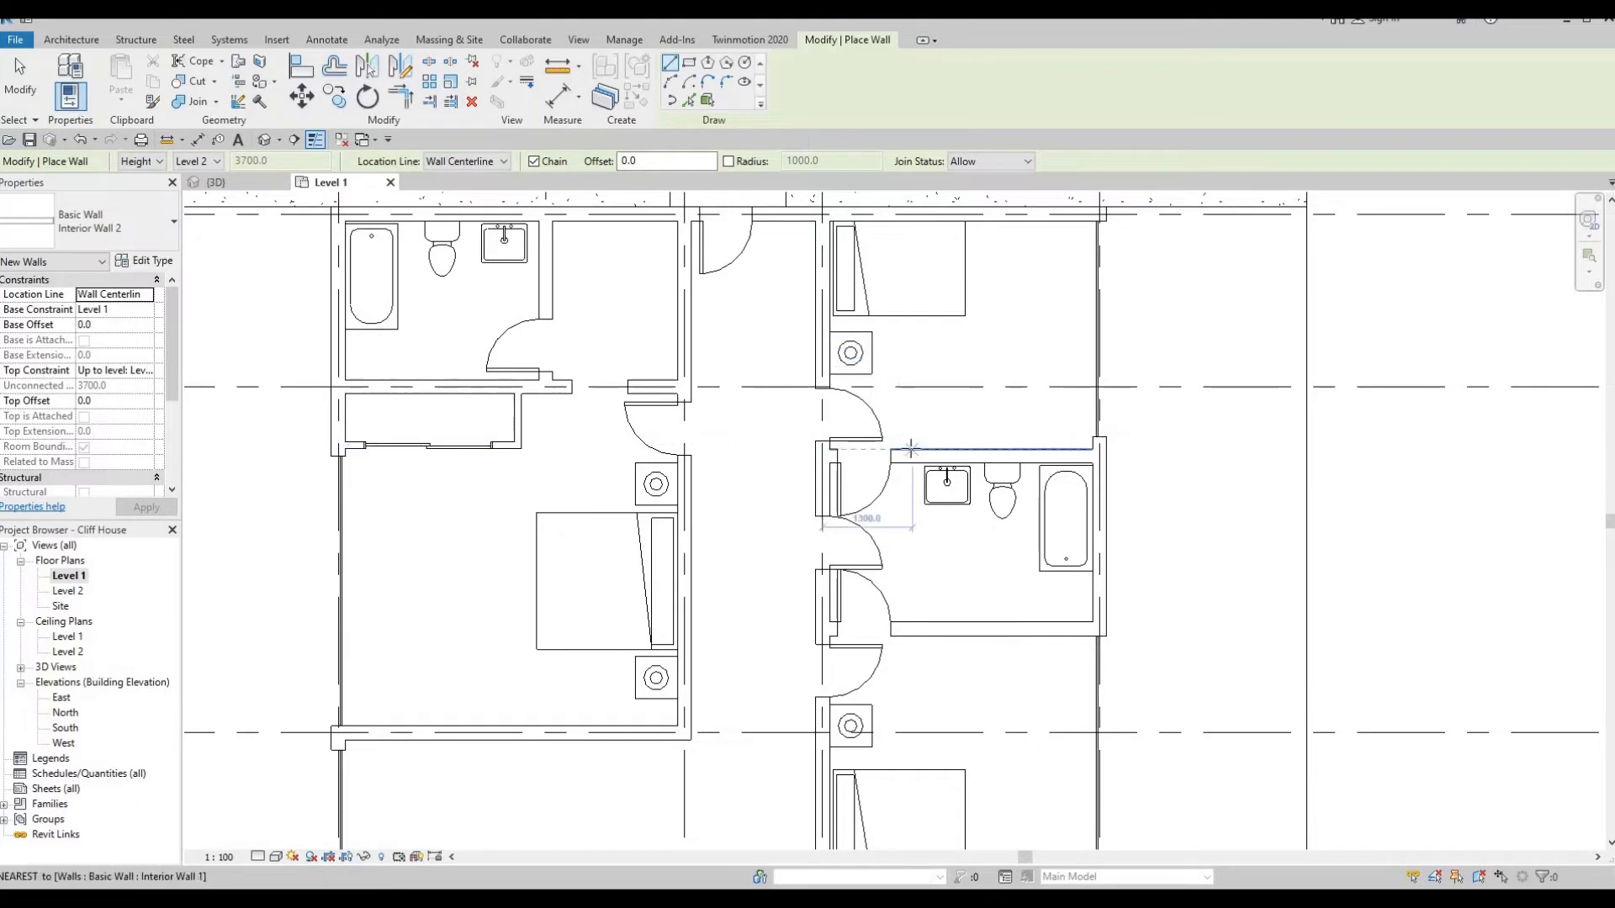
click(916, 404)
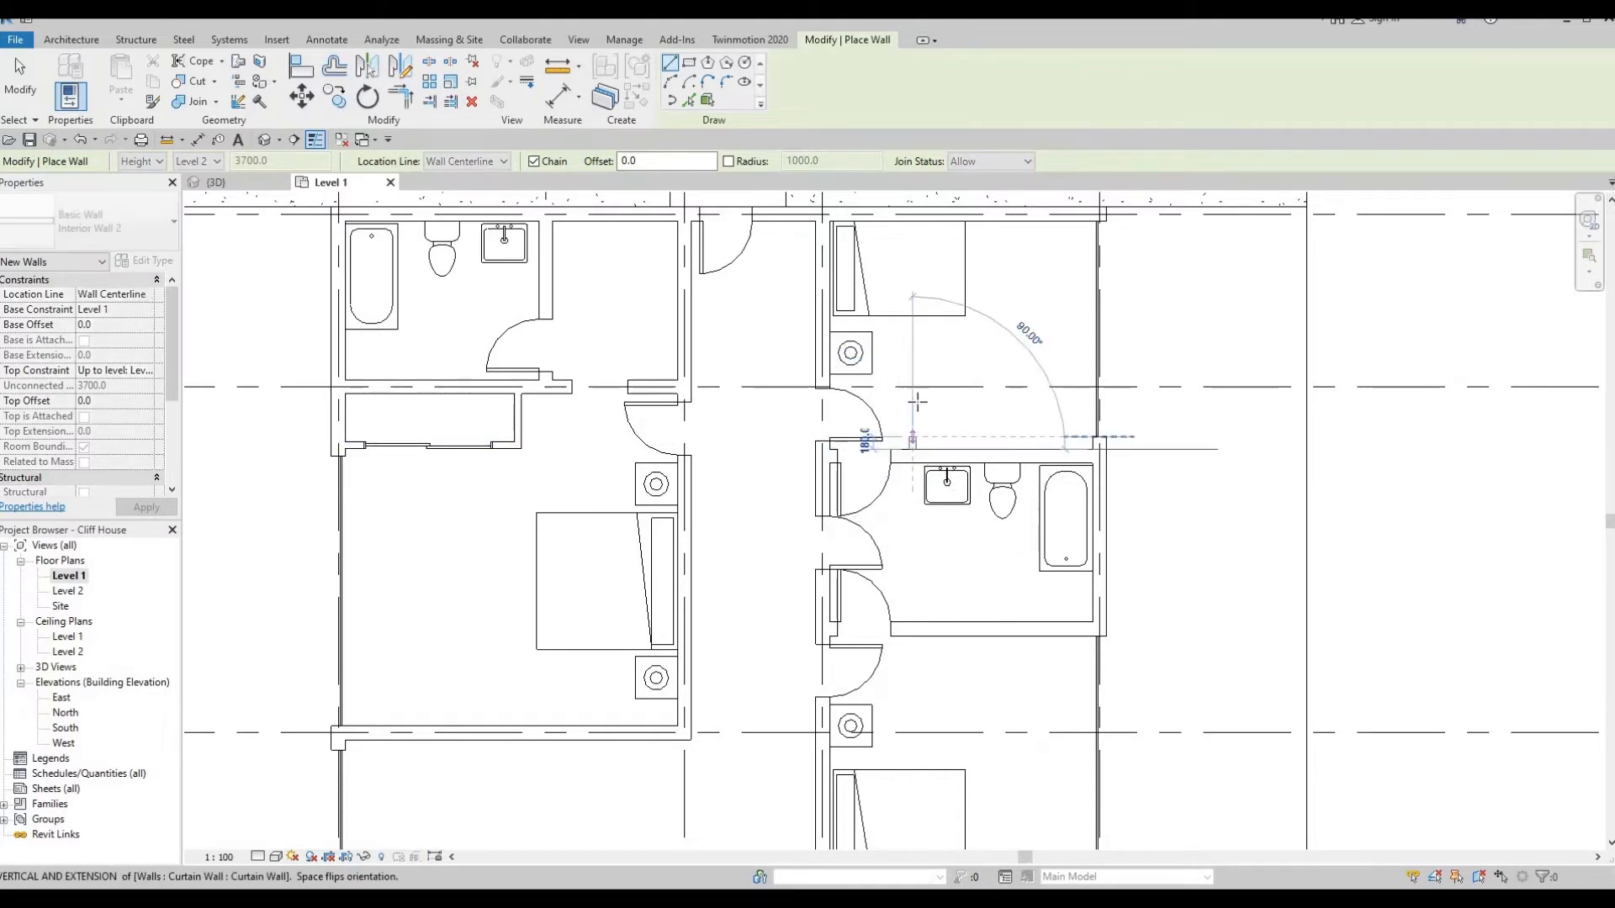
click(1029, 396)
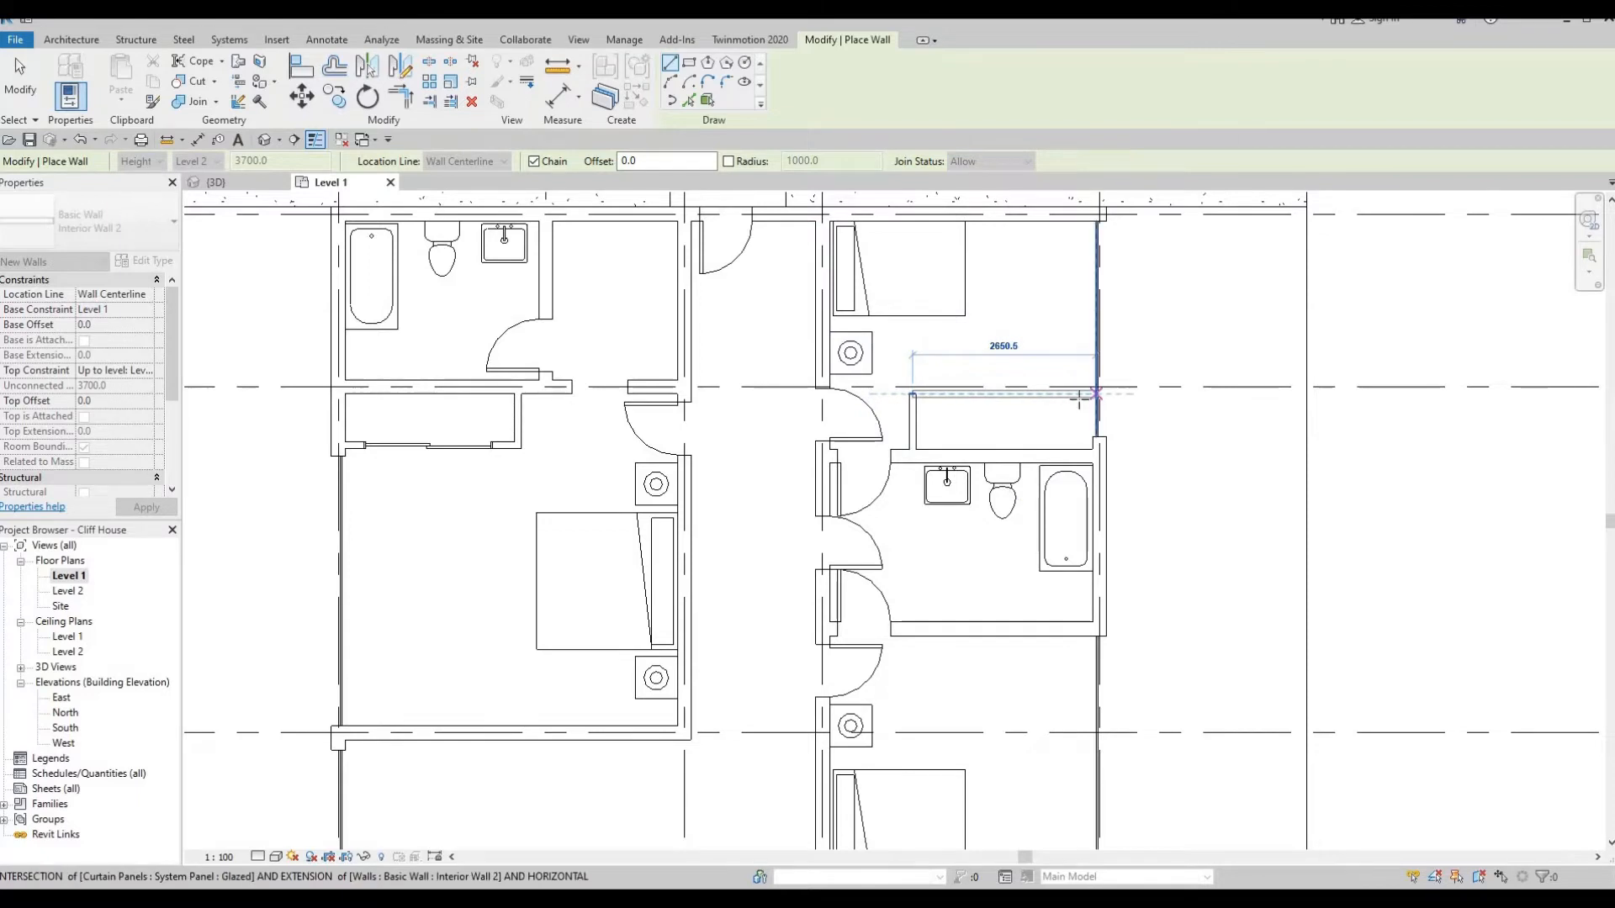
key(Escape)
key(Escape)
key(Escape)
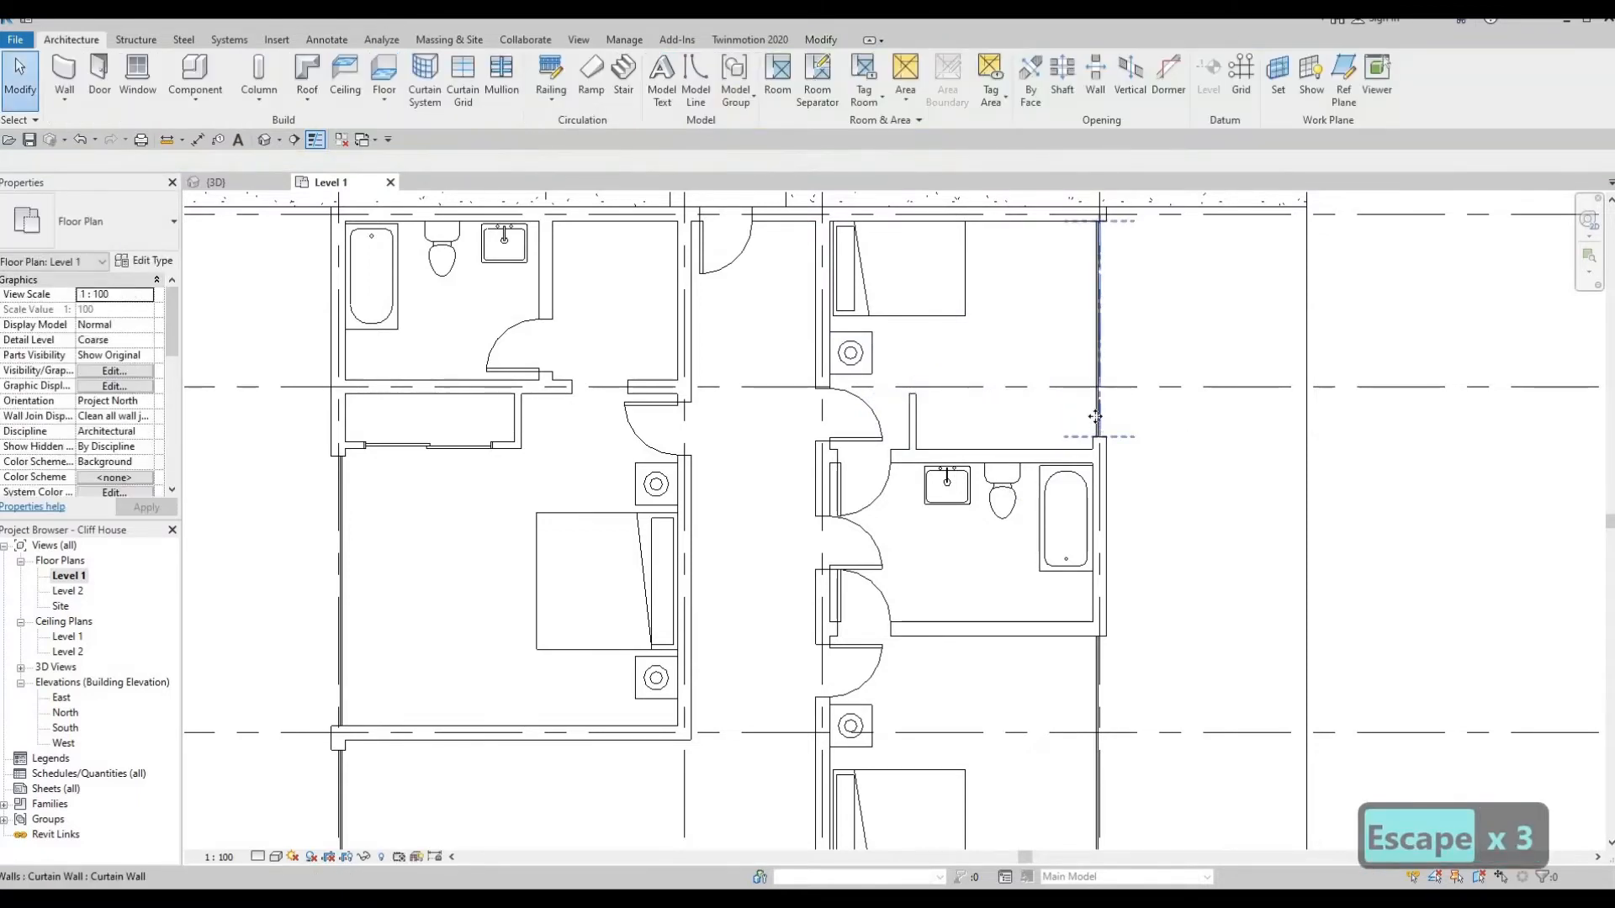
Shorten the curtain walls adjoining the right bathroom, the upper bedroom's to grid line B at 2500 mm and the lower bedroom's to 2700 mm
click(1097, 440)
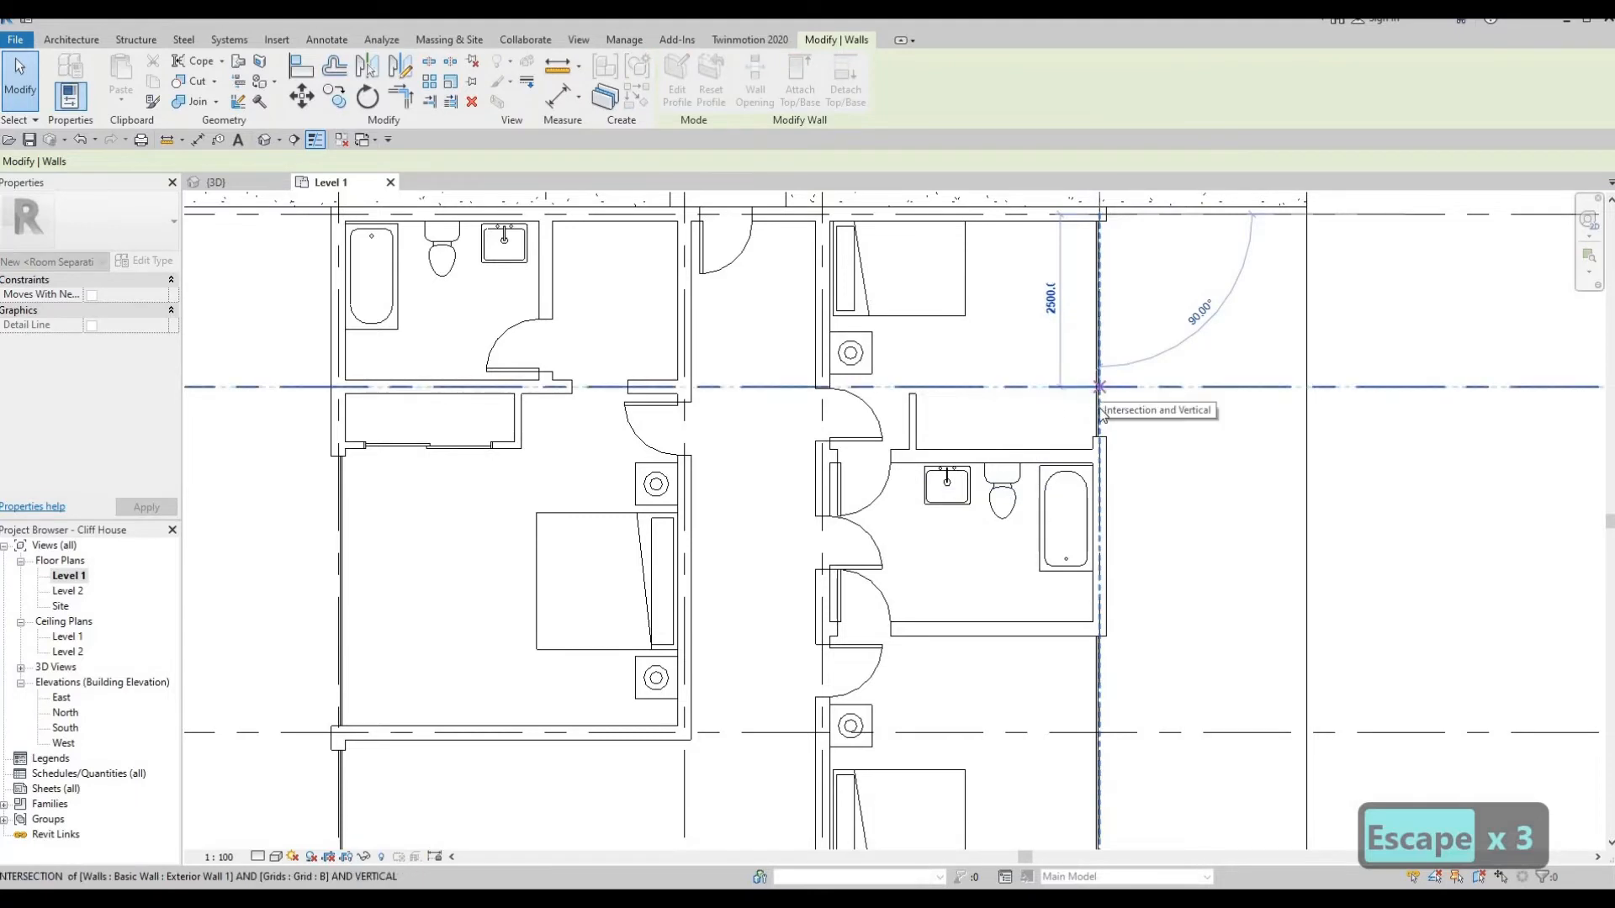
key(Escape)
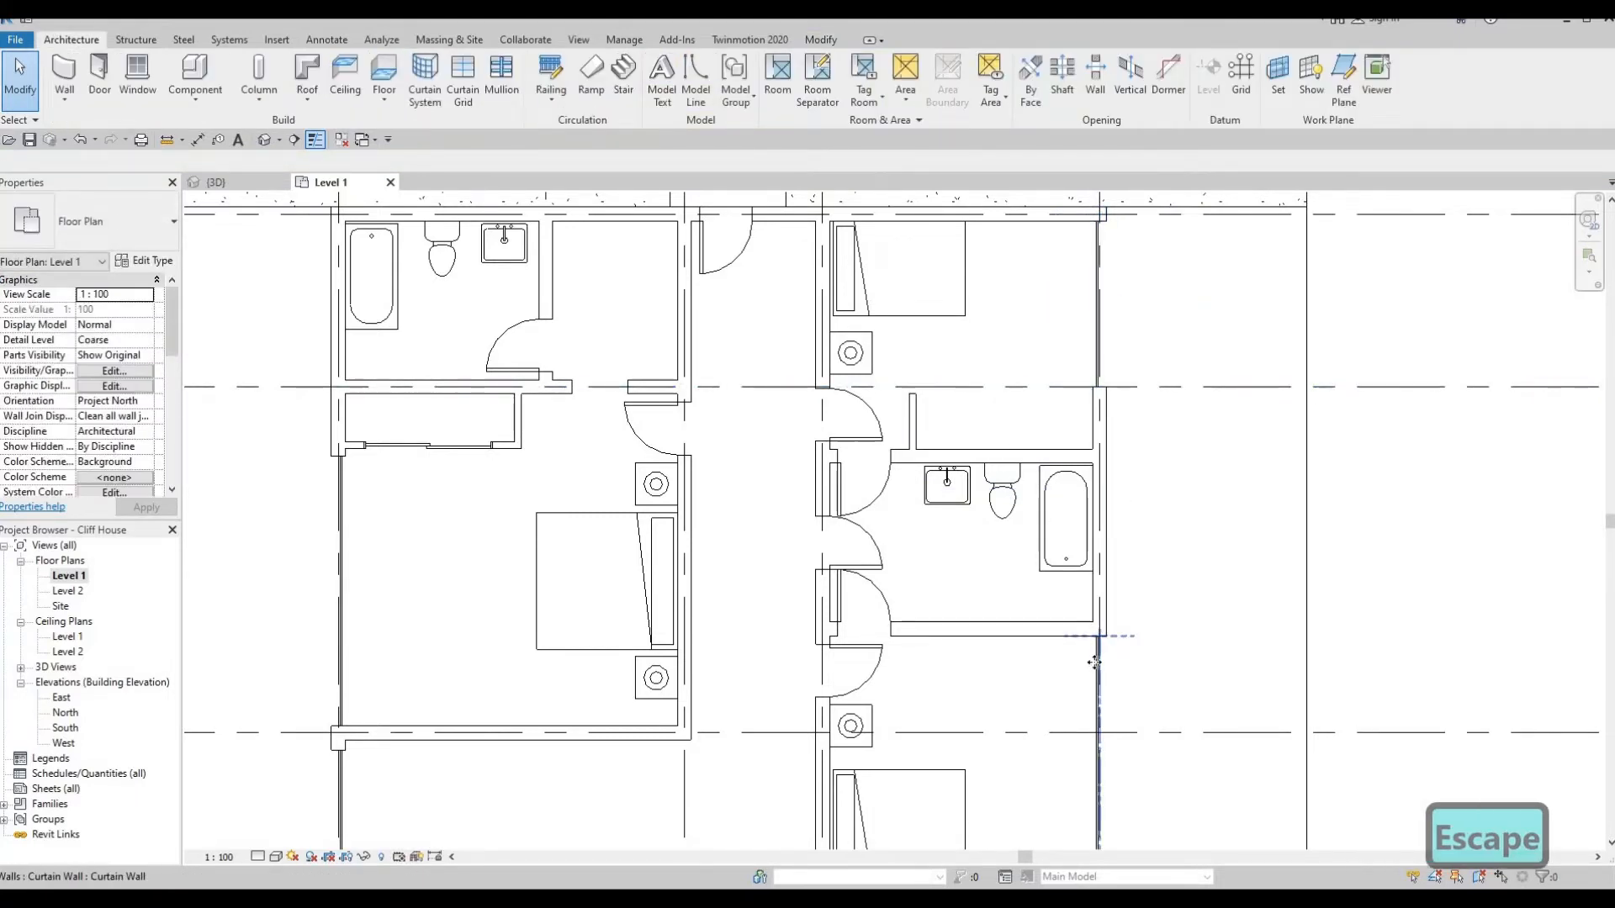
click(1099, 664)
middle_drag(1063, 484, 1067, 462)
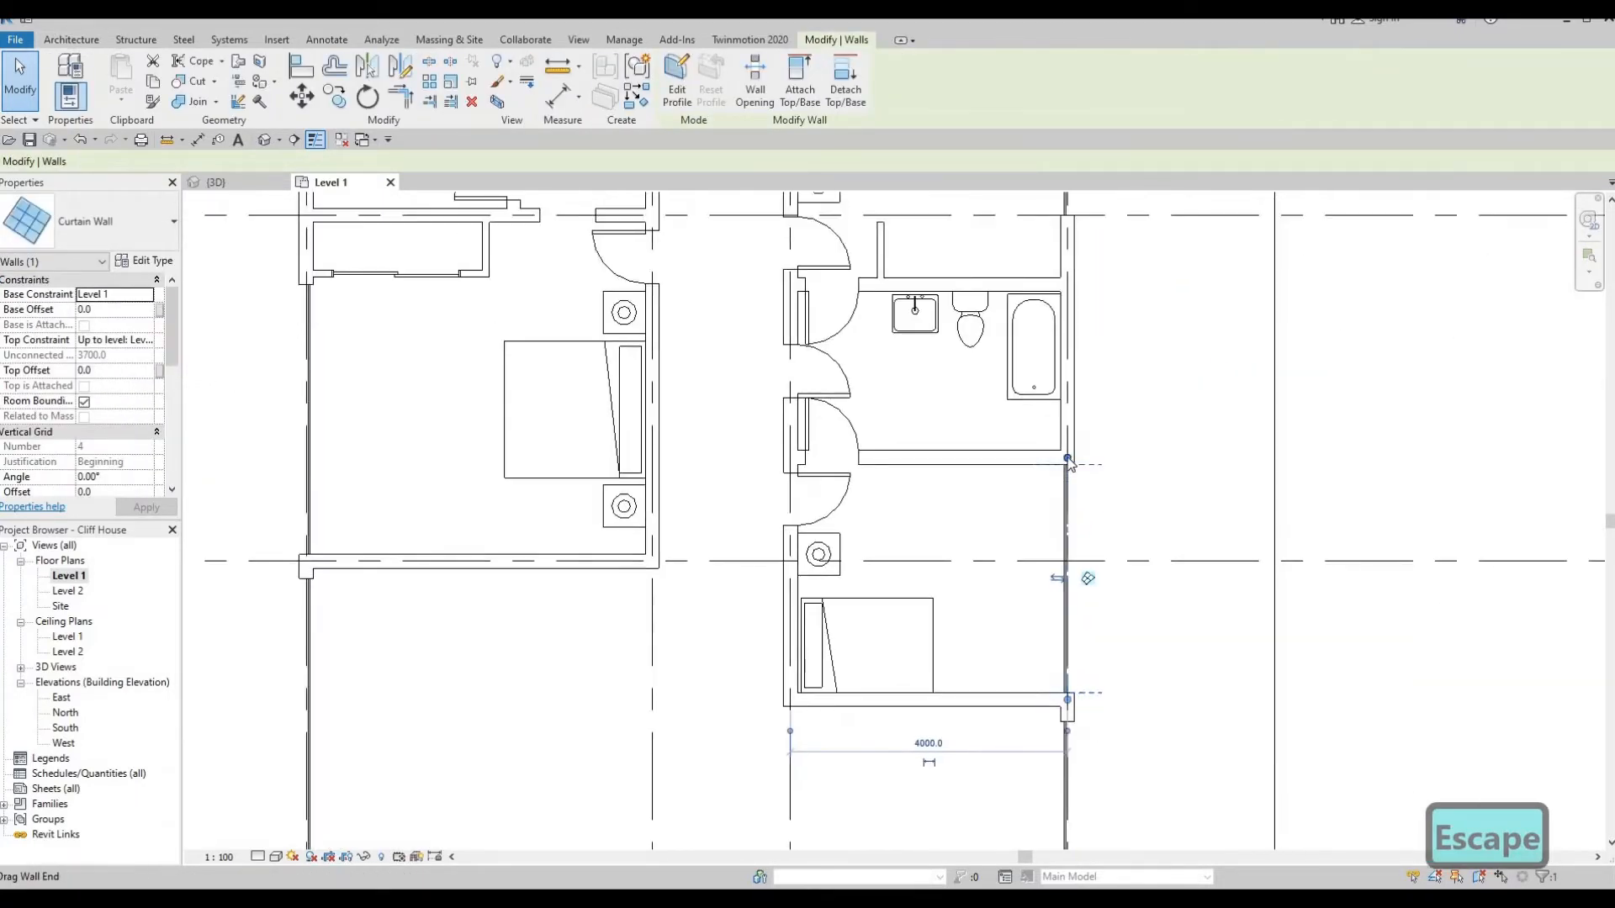
drag(1074, 500, 1069, 521)
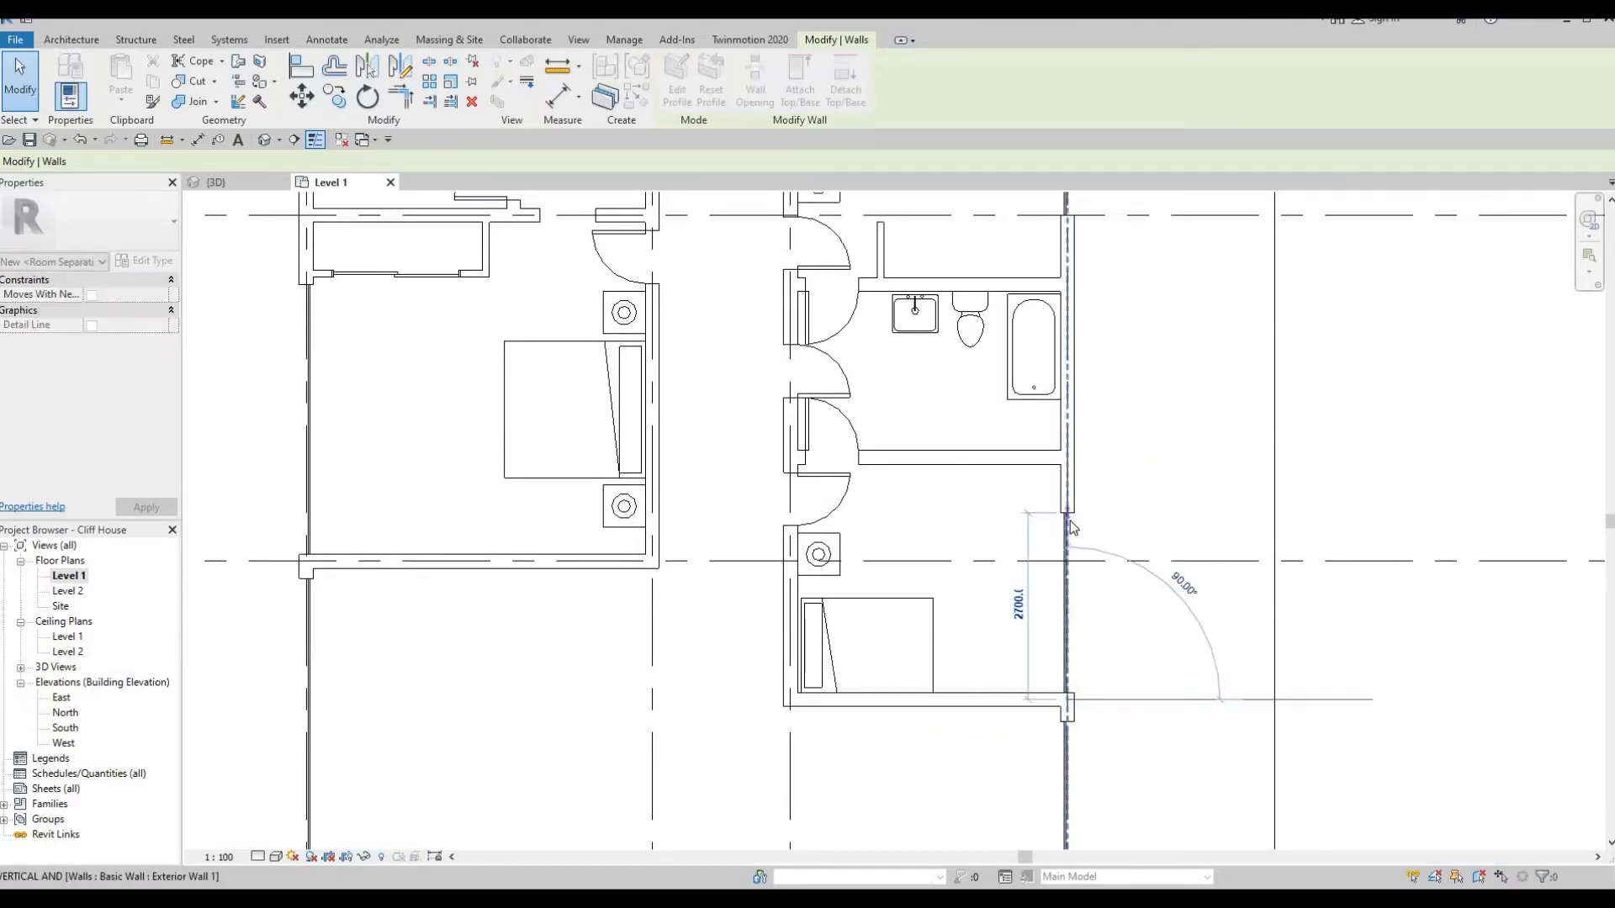
key(Escape)
key(Escape)
Draw the upper-right bedroom closet's front wall in Interior Wall 2, from the side wall's free end about 2600 mm to the exterior wall
middle_drag(800, 377, 788, 473)
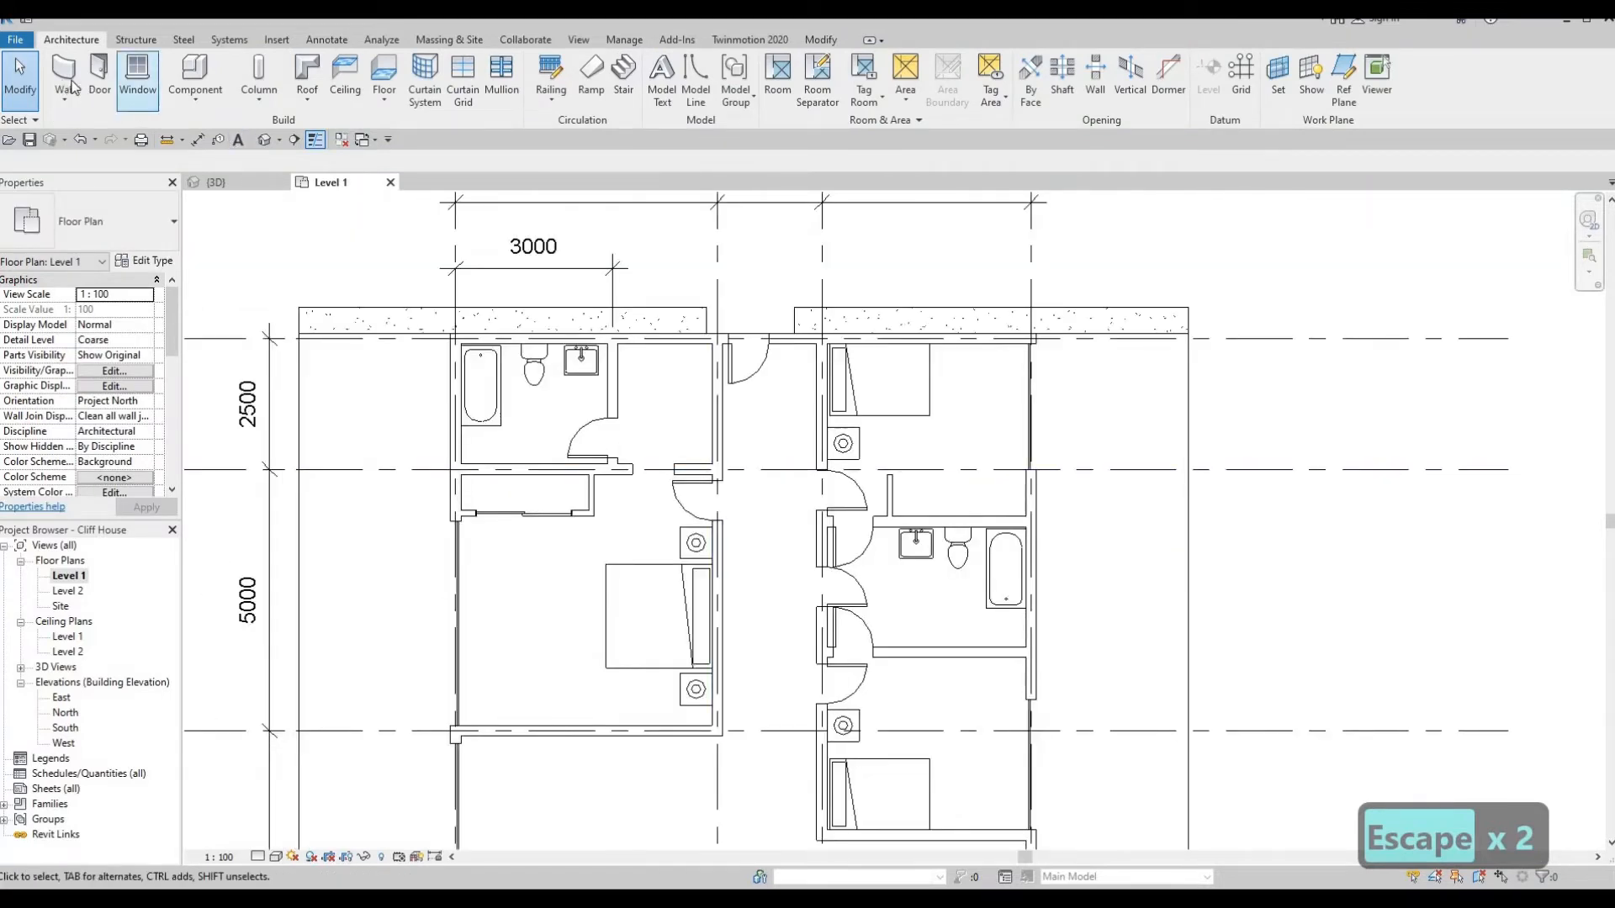
click(71, 84)
scroll(1051, 496, up, 2)
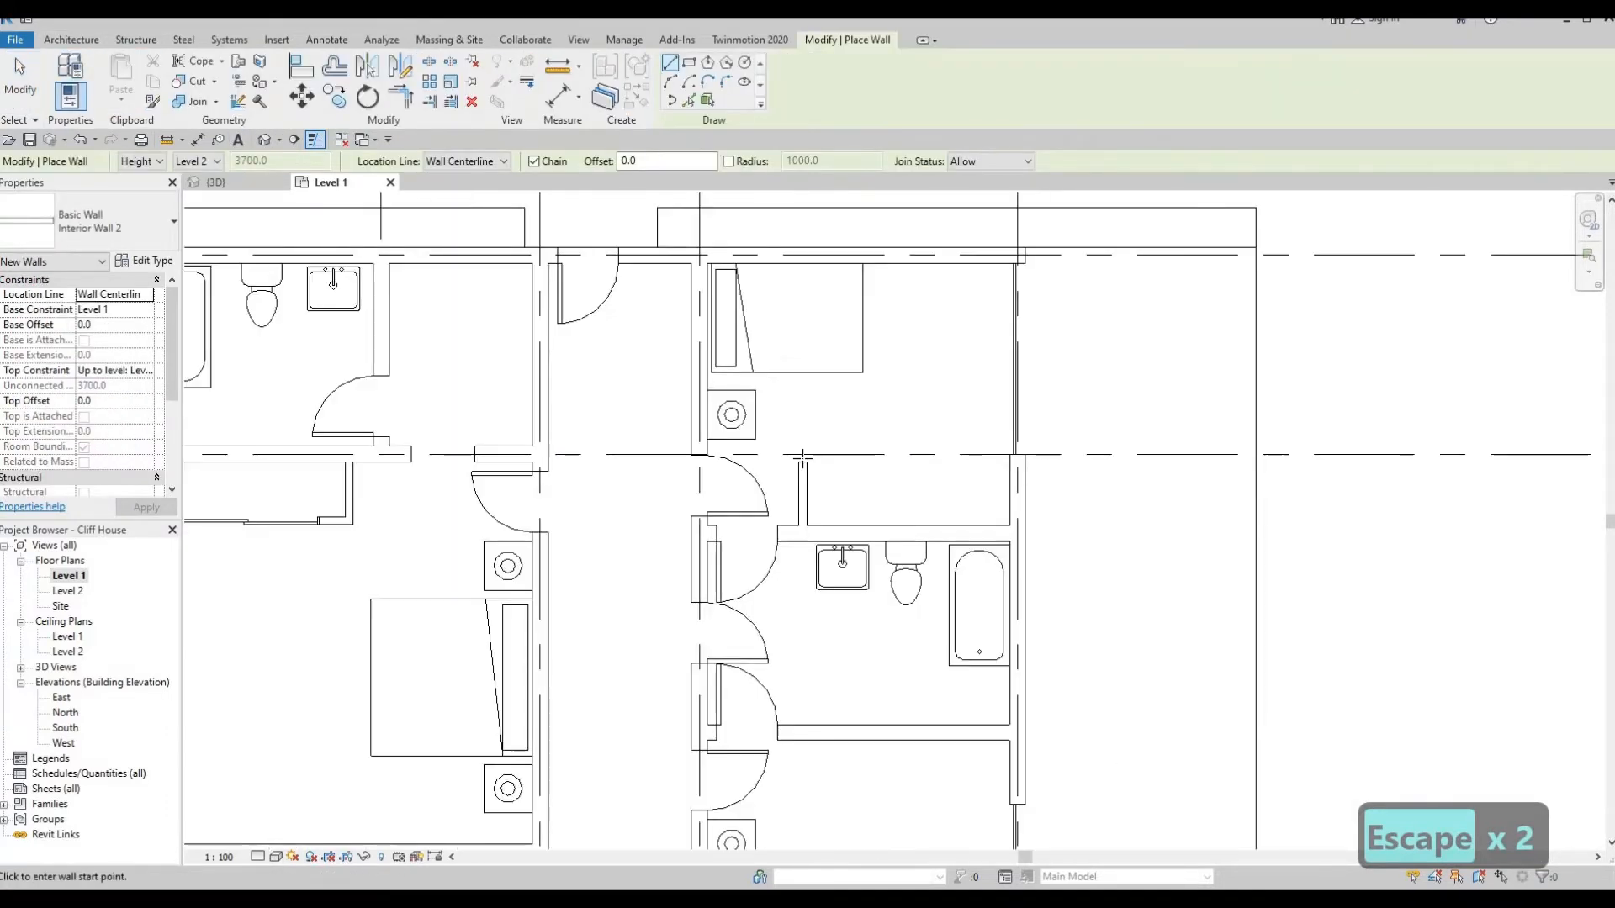
click(1025, 462)
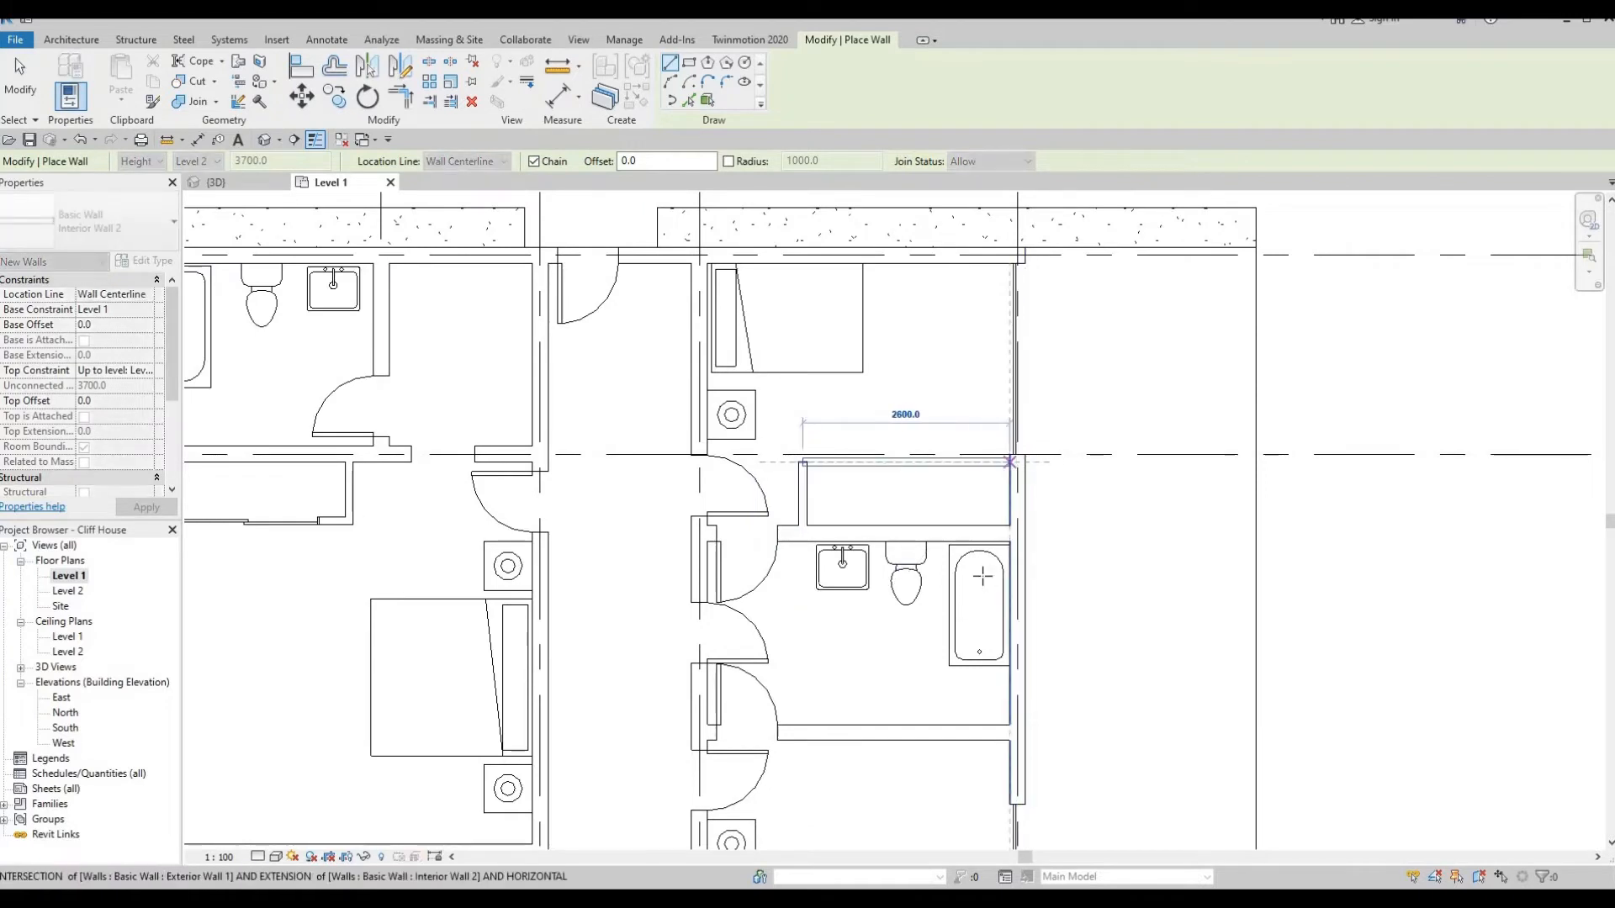
key(Escape)
Enclose a closet about 900 mm deep below the right bathroom with an Interior Wall 2 side wall and a front wall reaching the exterior wall
ctrl+scroll(880, 620, down, 3)
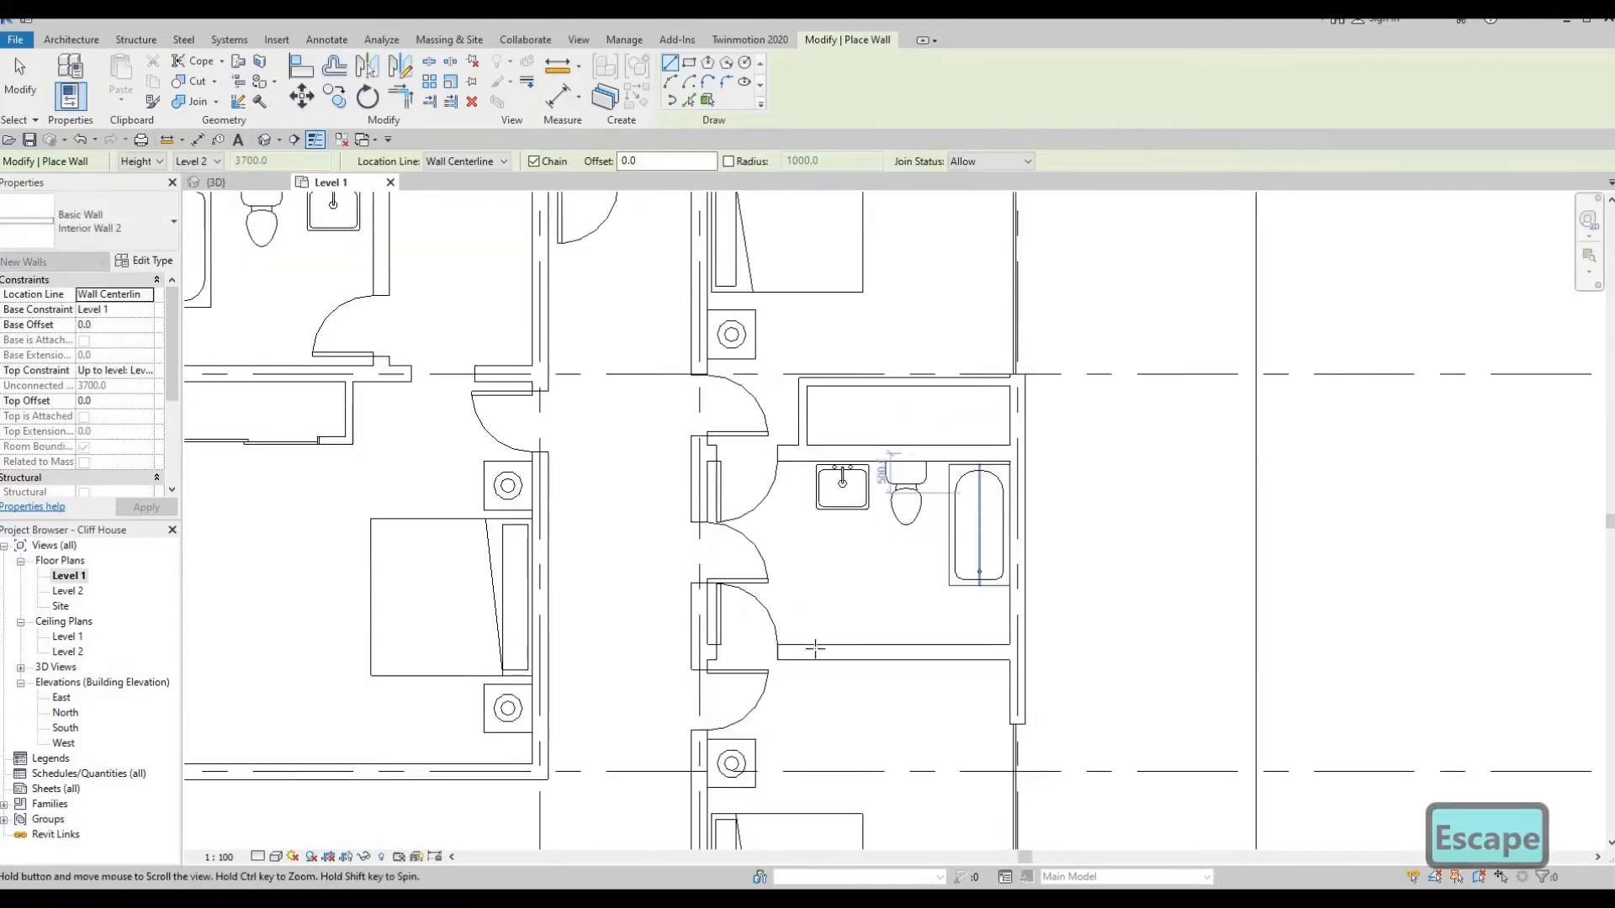
click(810, 713)
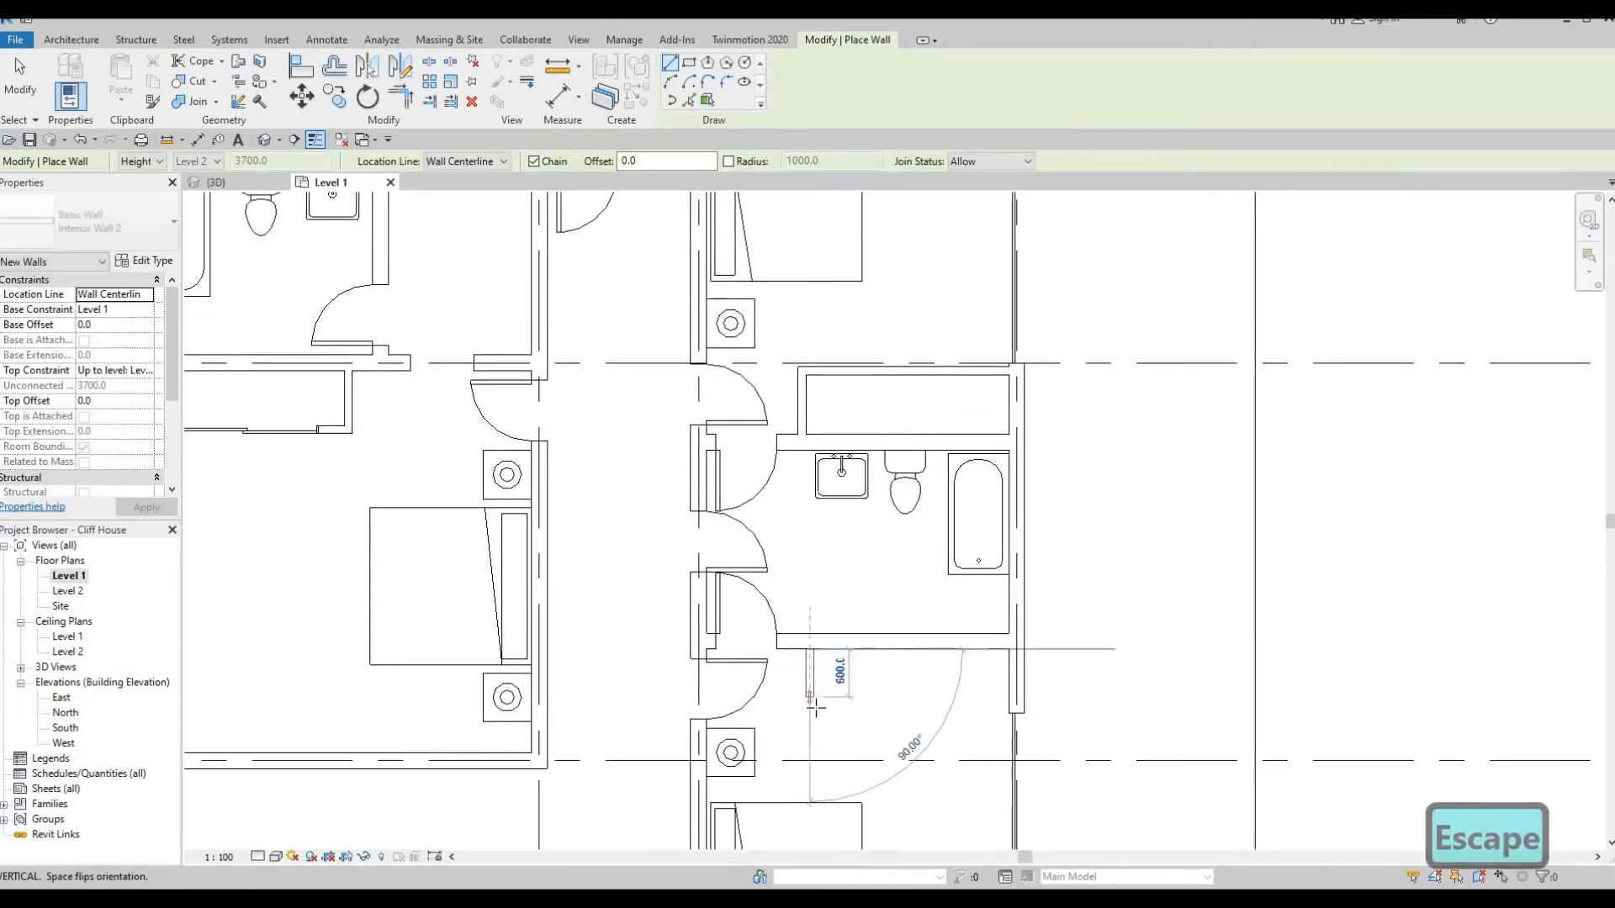
click(1016, 713)
key(Escape)
key(Escape)
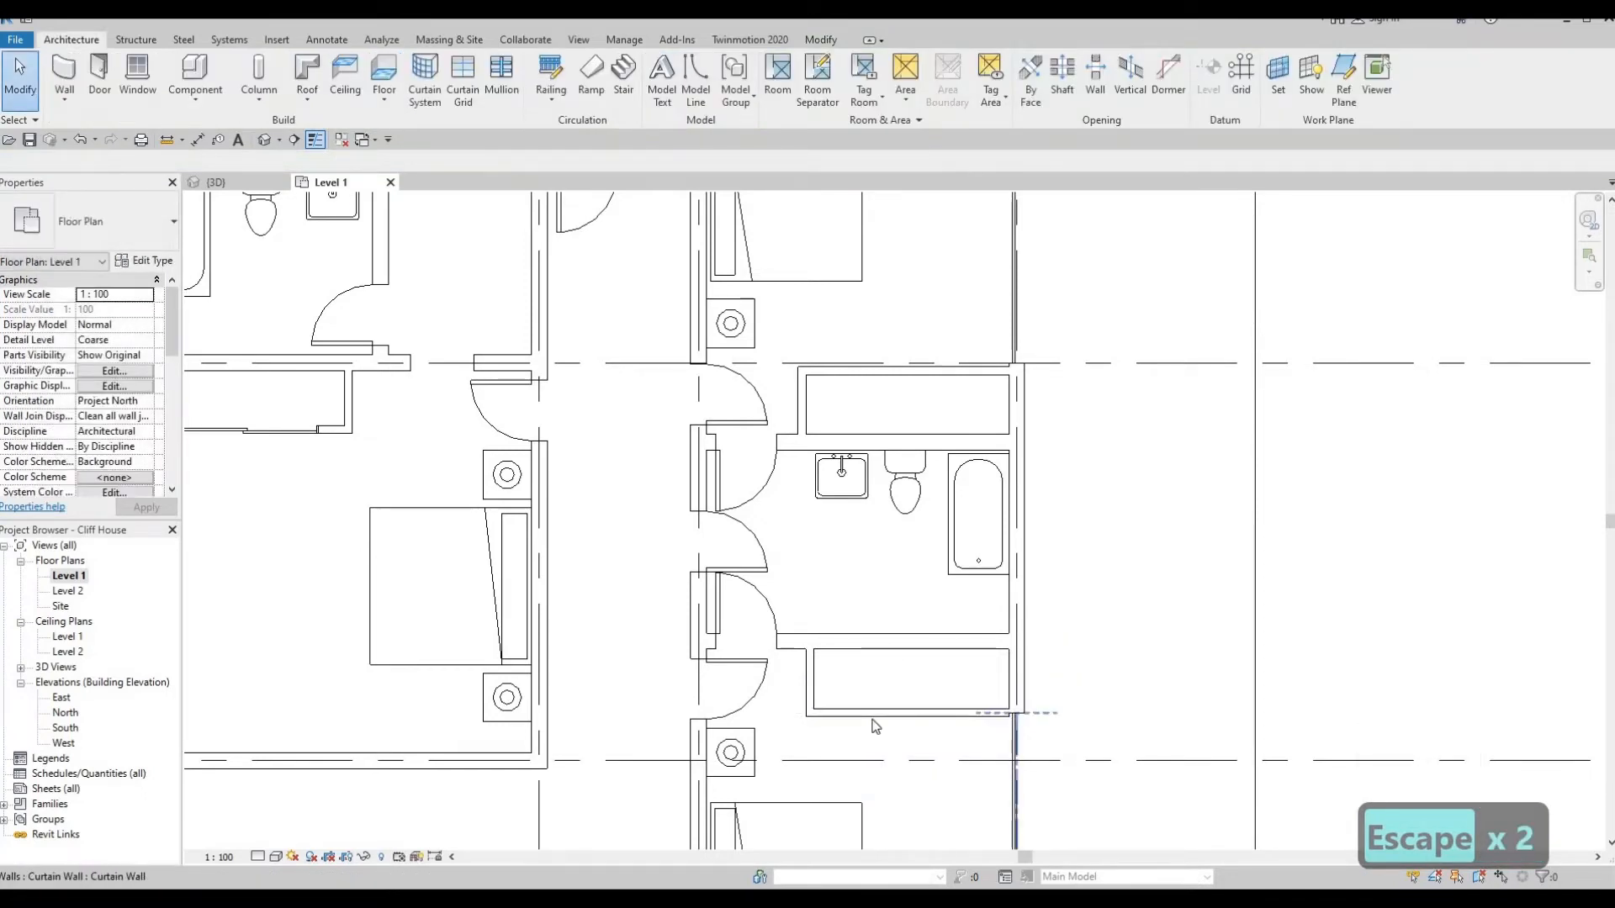
Set the lower-right closet's front wall 800 mm from the bathroom's lower wall
click(1001, 716)
key(Escape)
click(1036, 699)
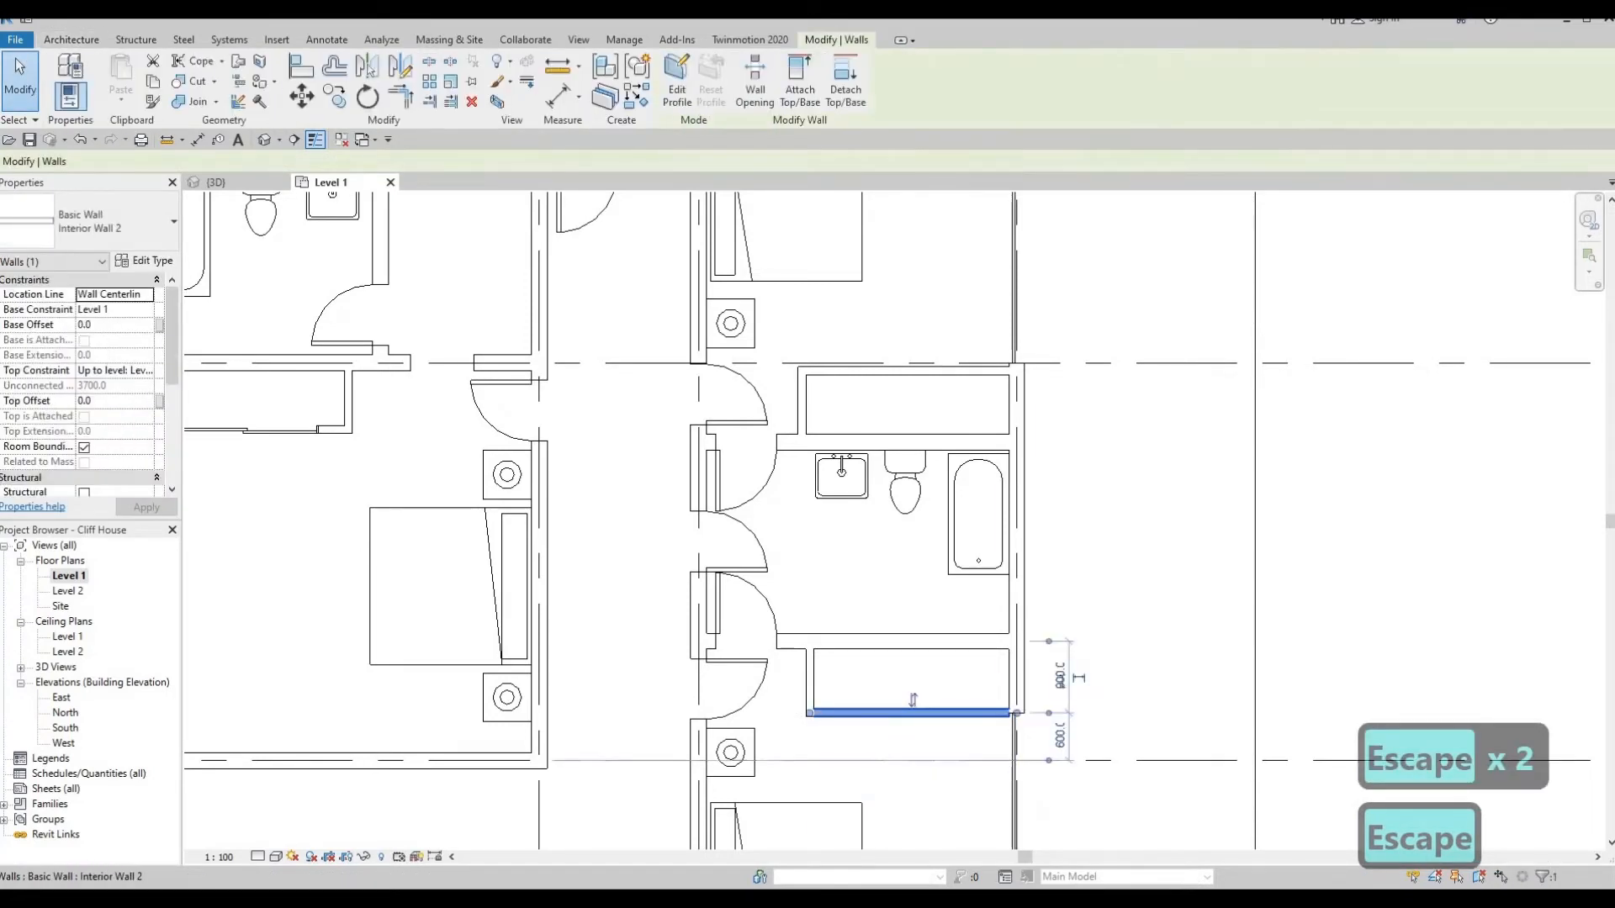
click(1060, 677)
text(800)
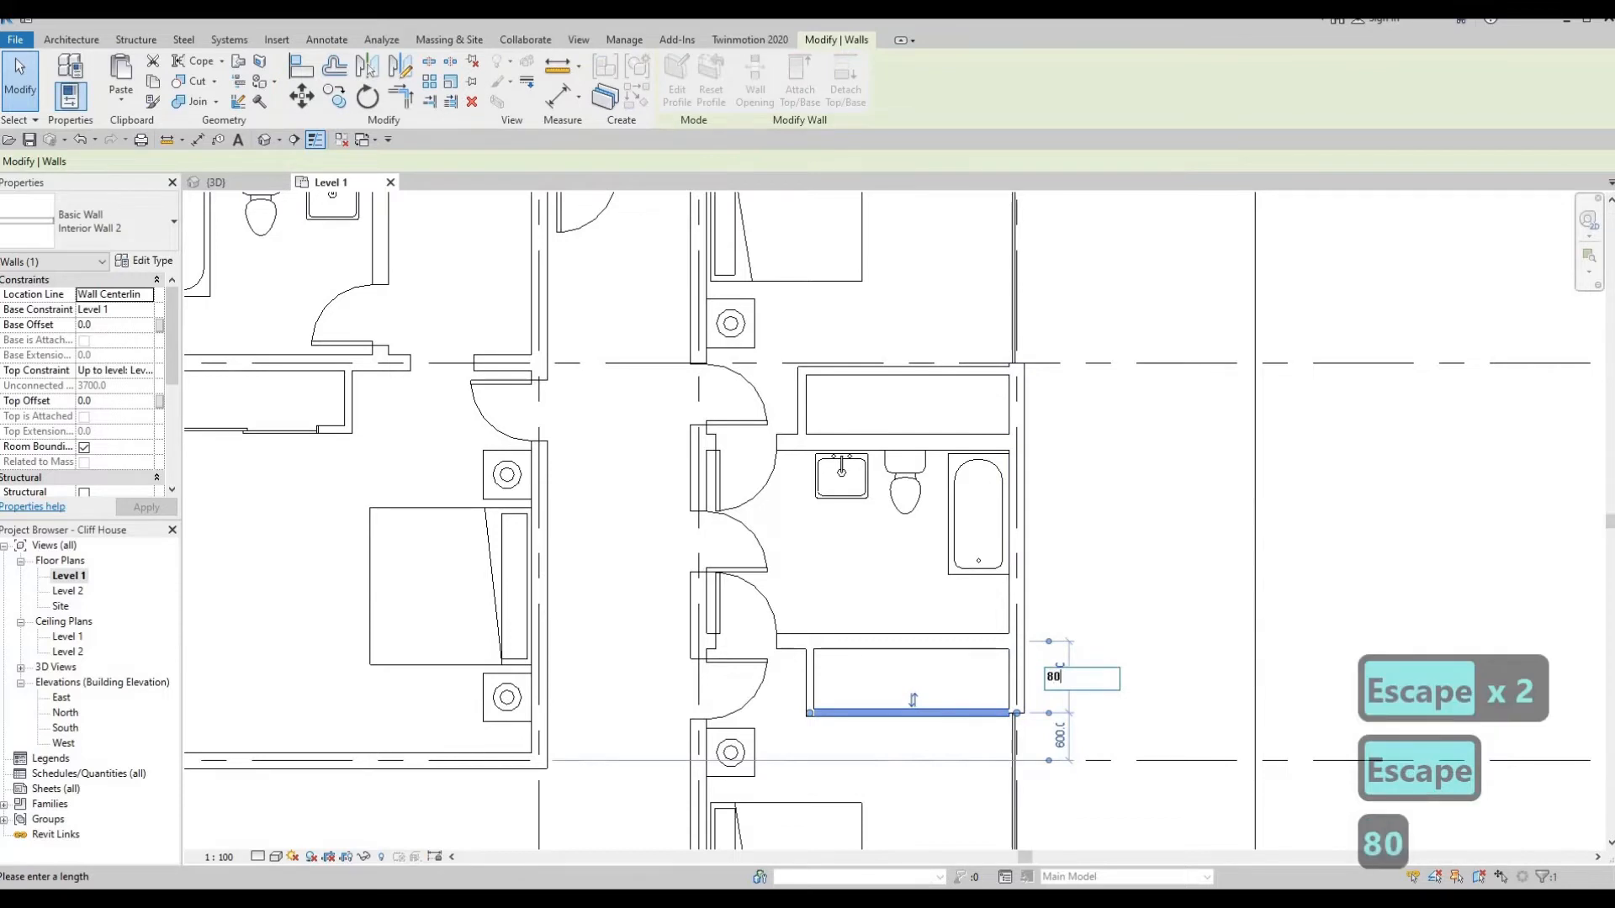
key(Return)
key(Escape)
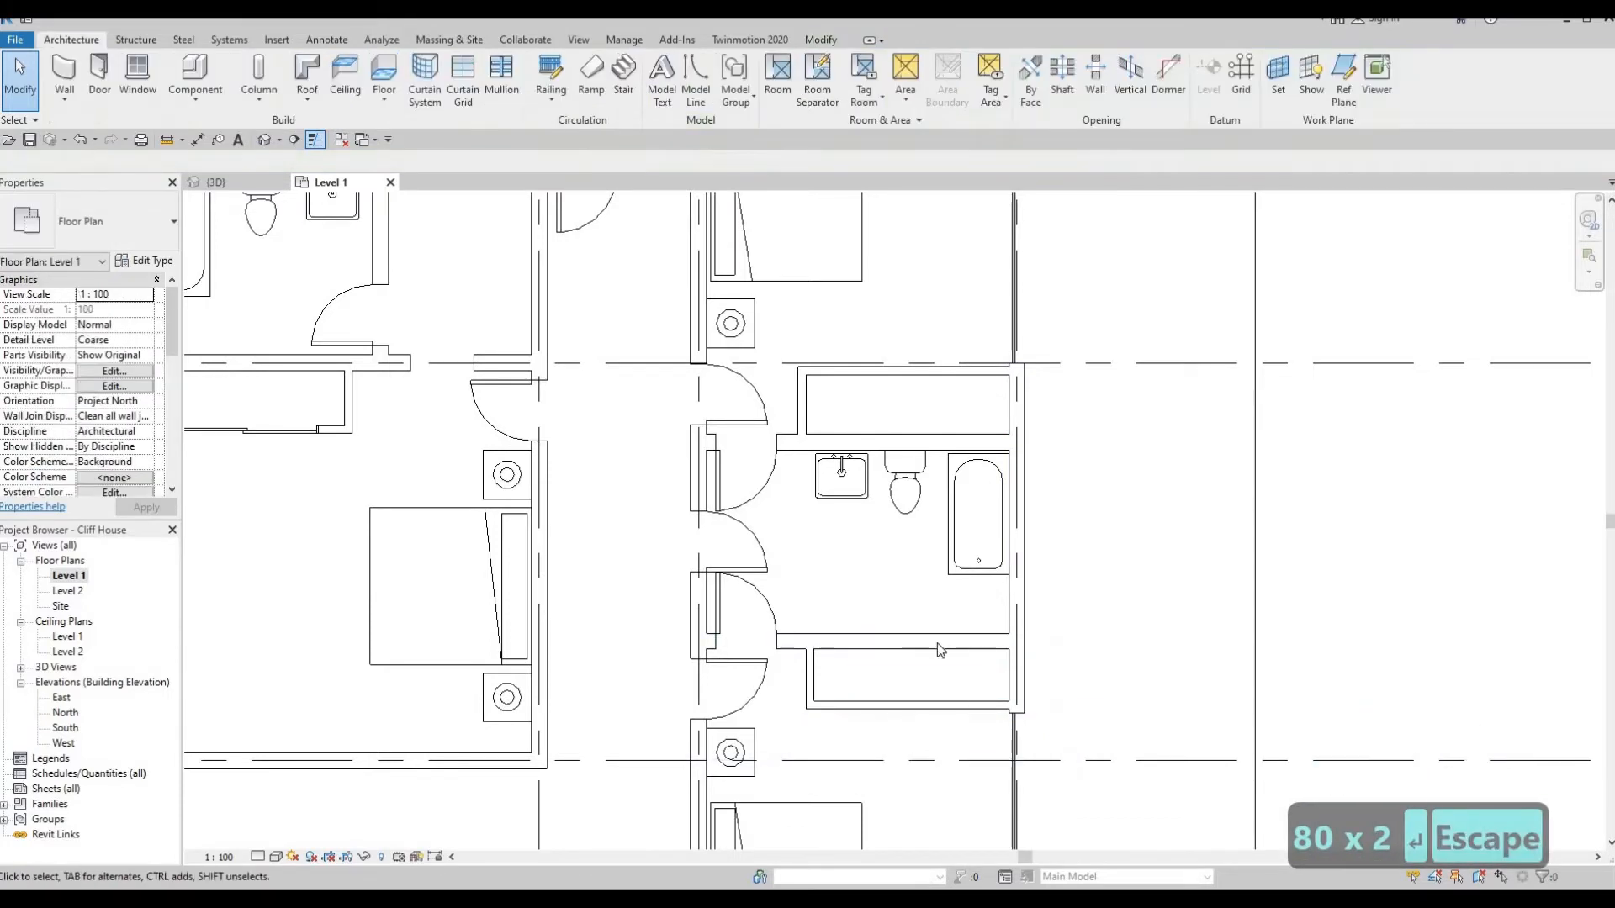
Set the upper-right closet's front wall 800 mm from the bathroom's upper wall
middle_drag(961, 370, 905, 522)
click(905, 522)
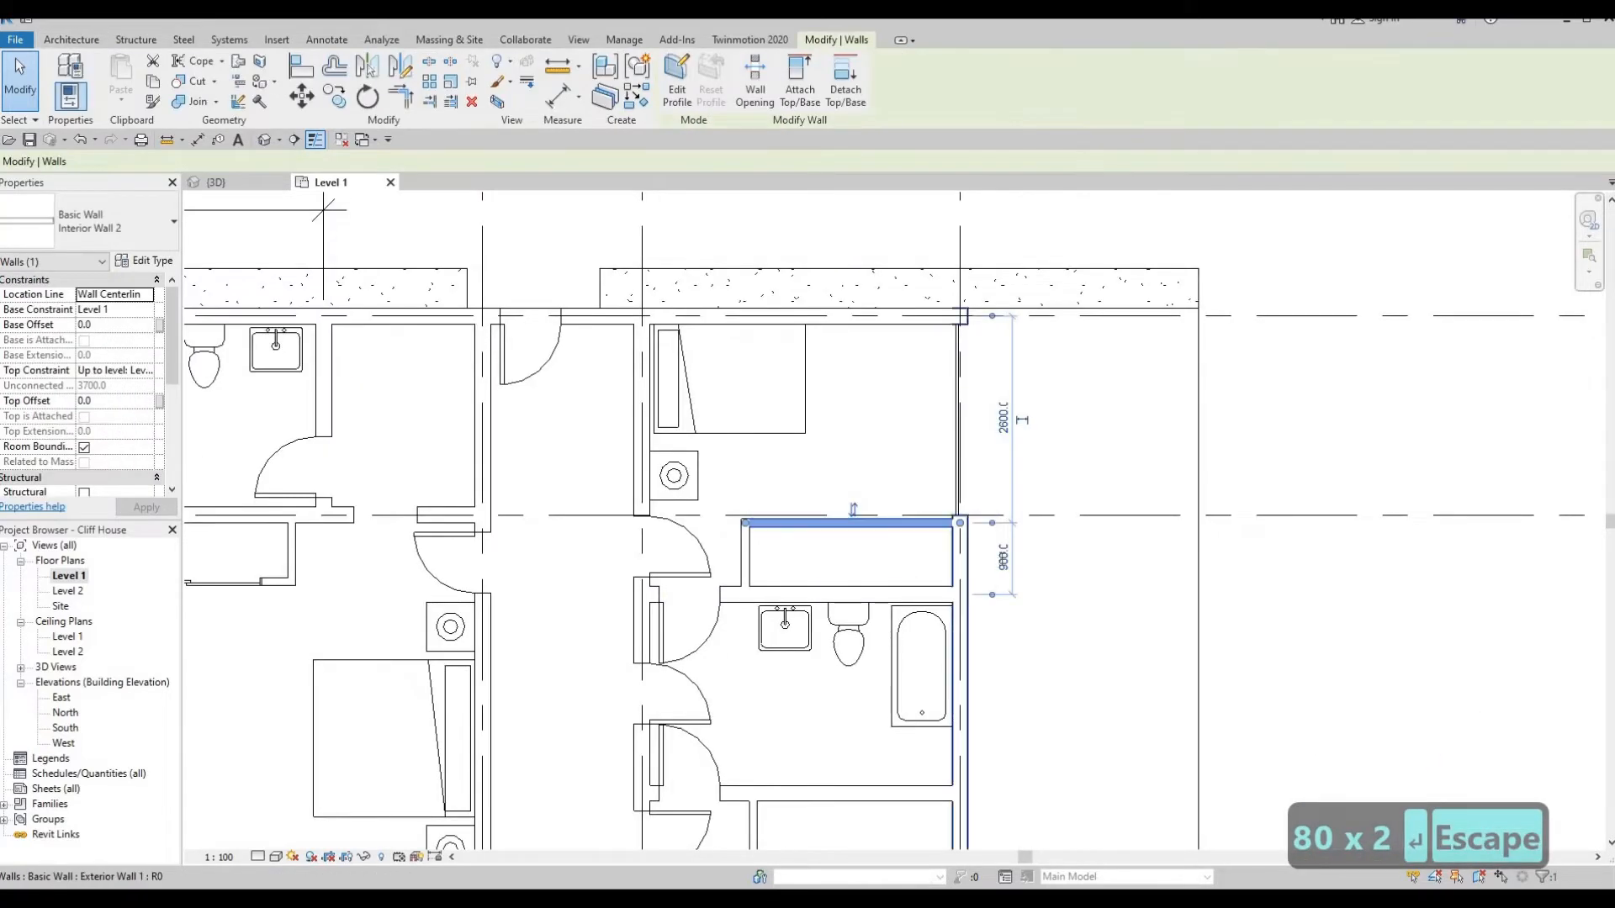
click(1001, 563)
text(800)
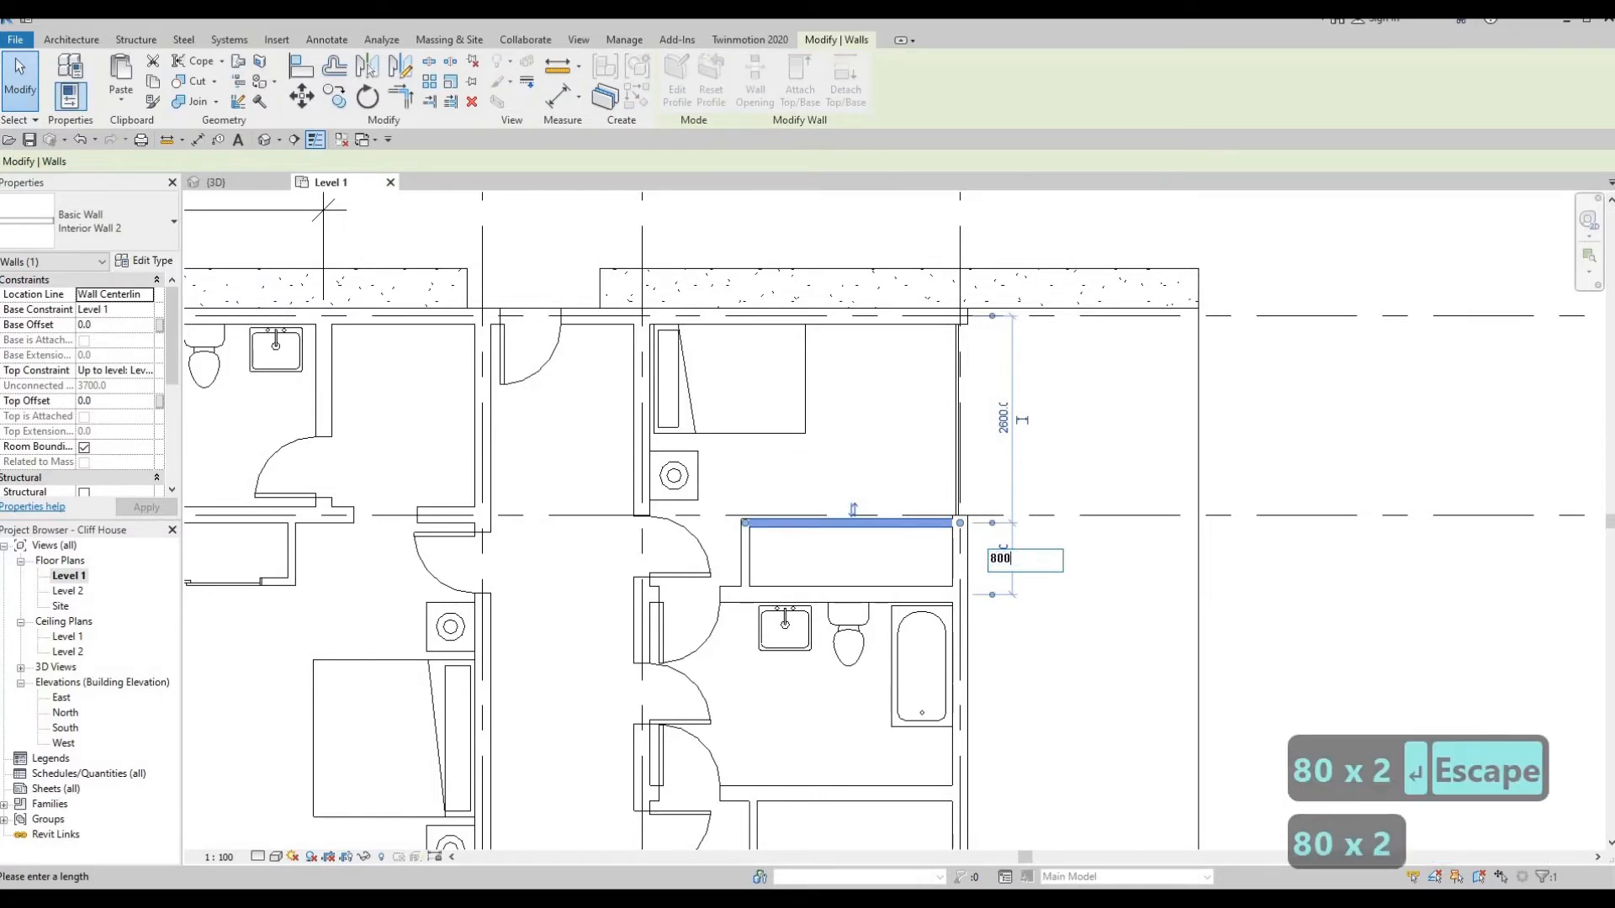
key(Return)
key(Escape)
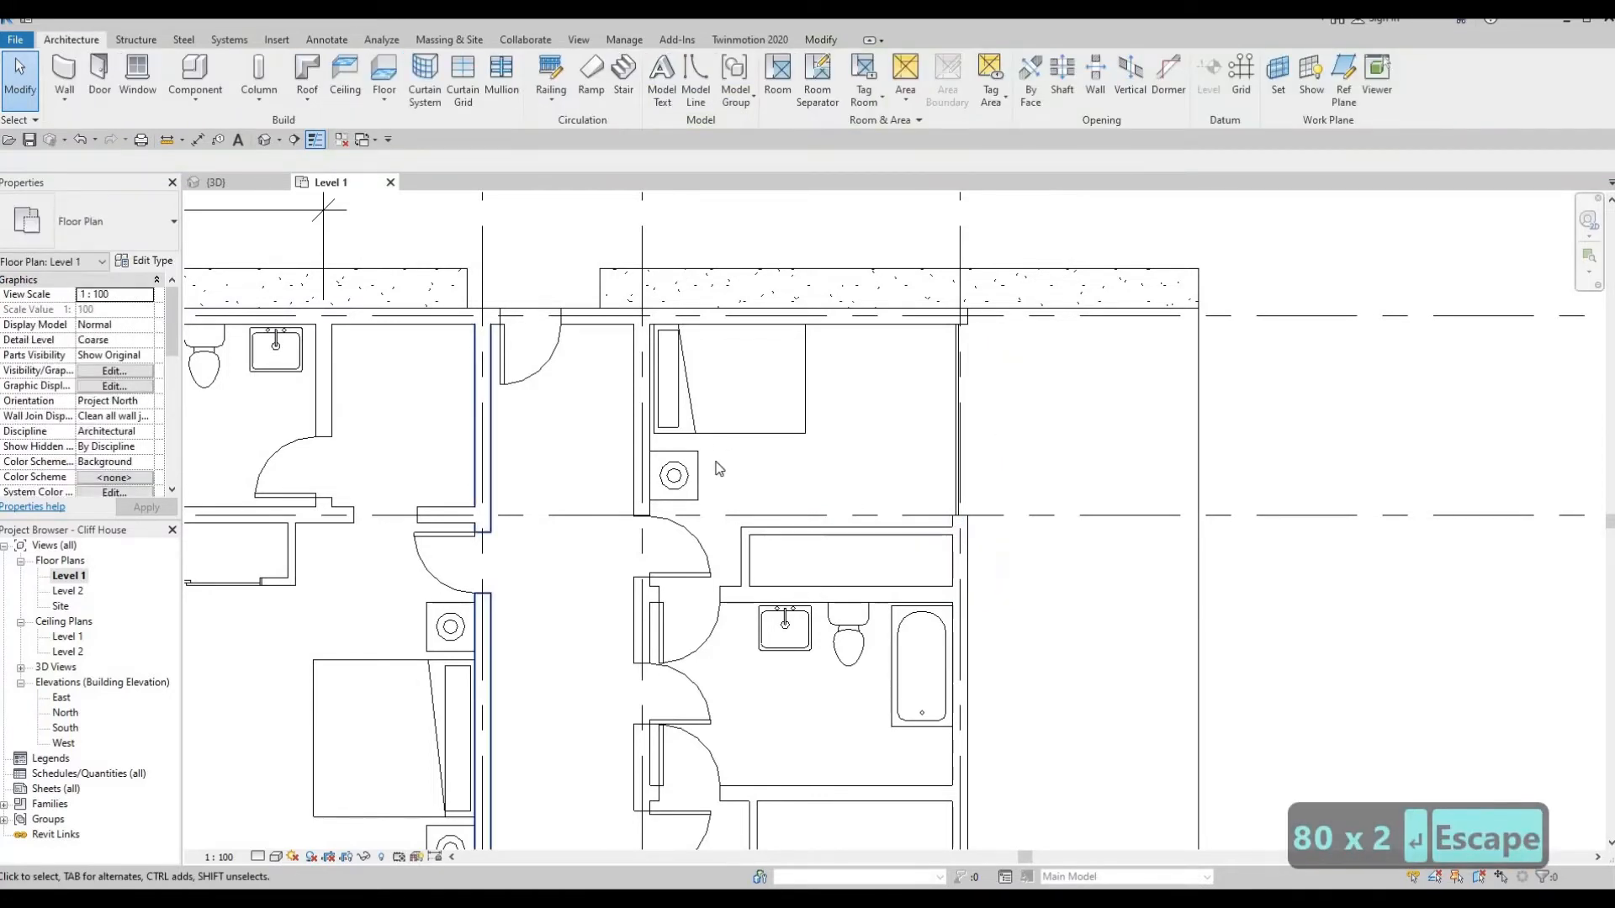
Set the left bedroom closet's front wall 800 mm from the wall behind it
middle_drag(471, 538, 891, 528)
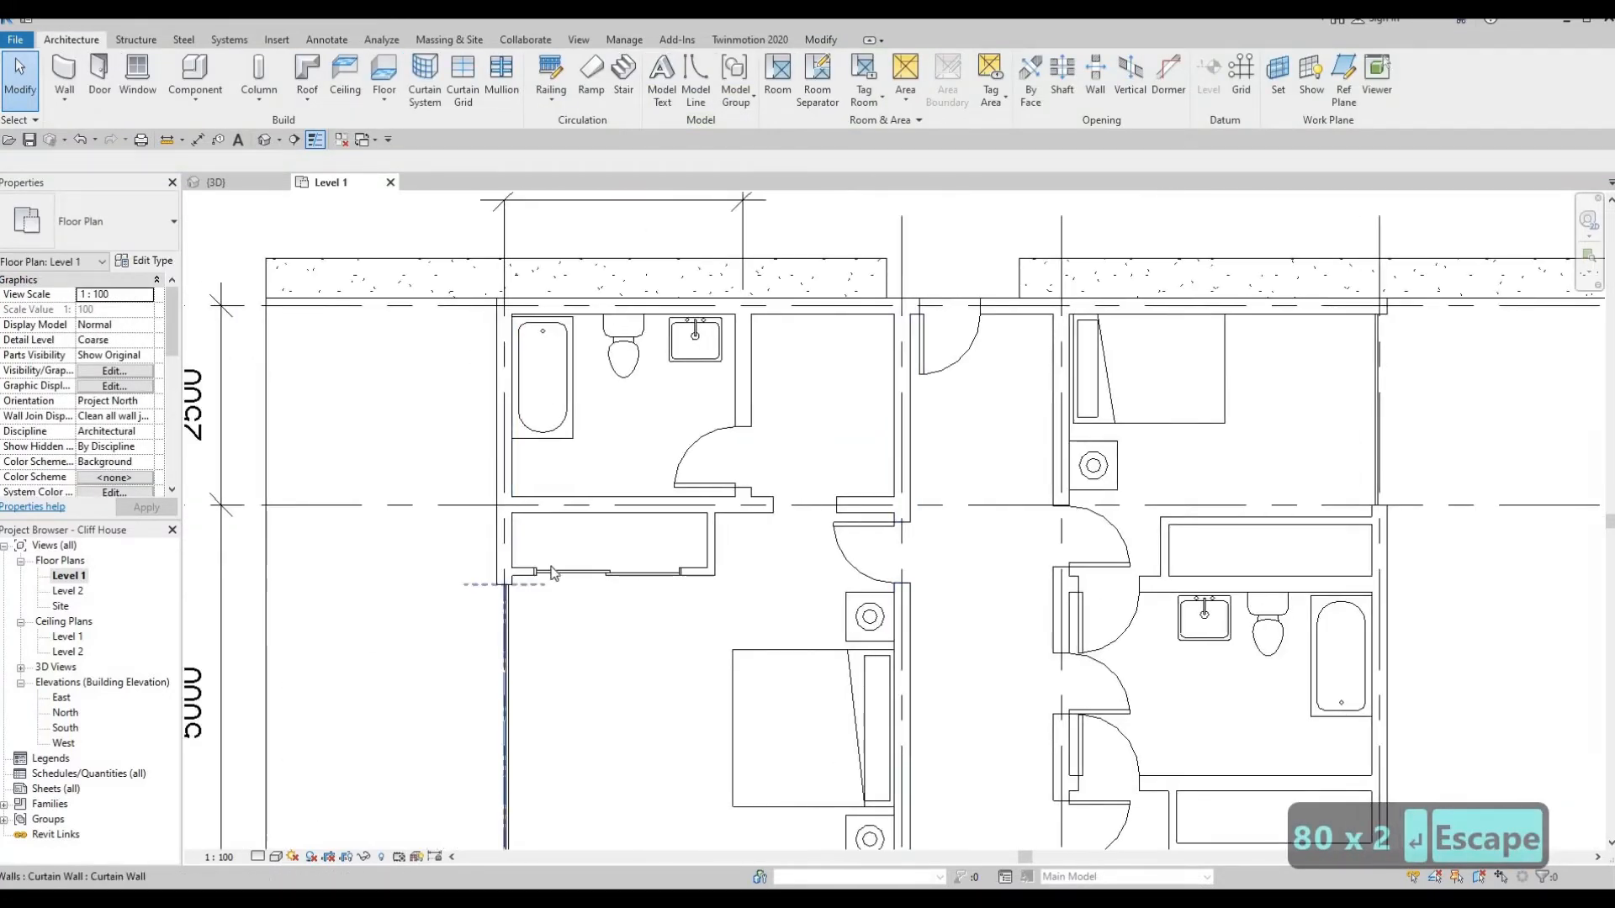
click(589, 573)
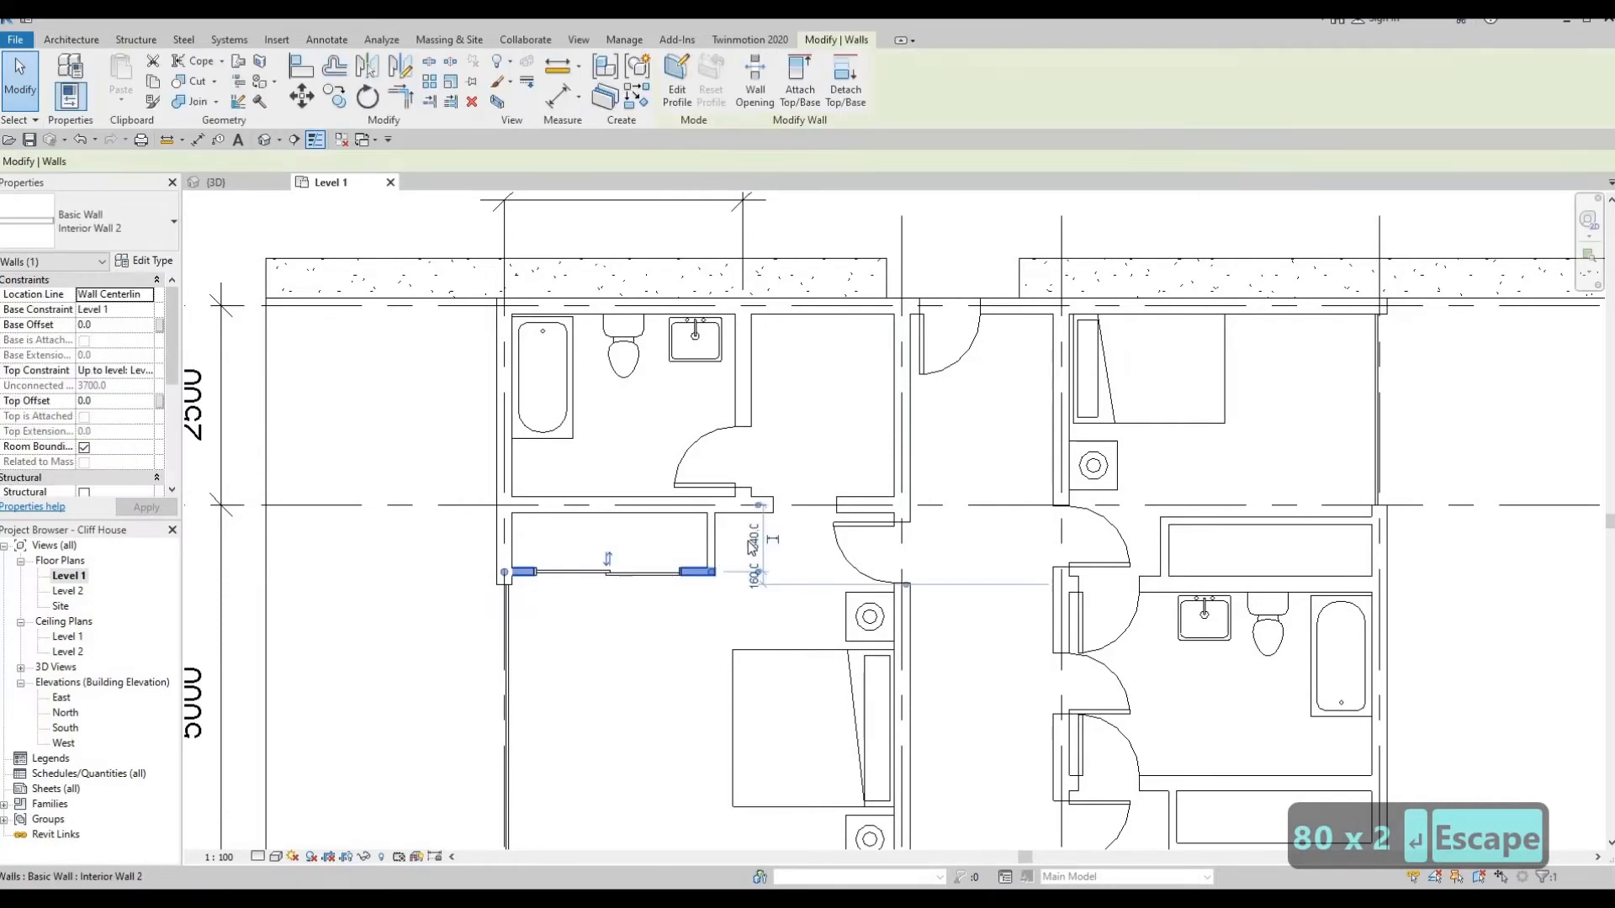
click(753, 539)
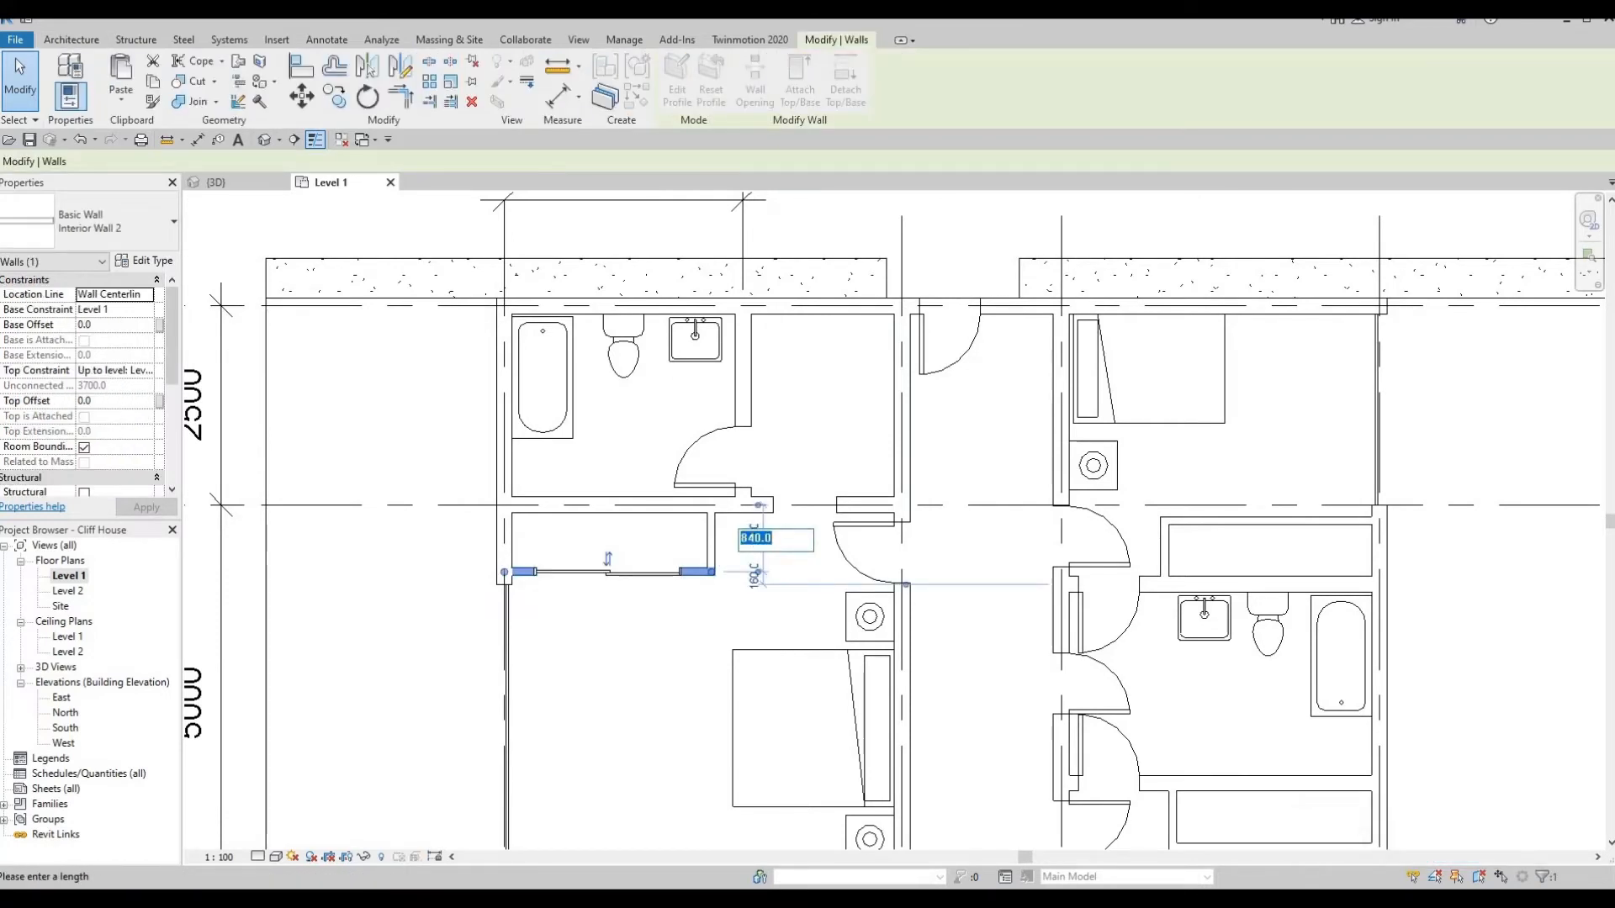
text(800)
key(Return)
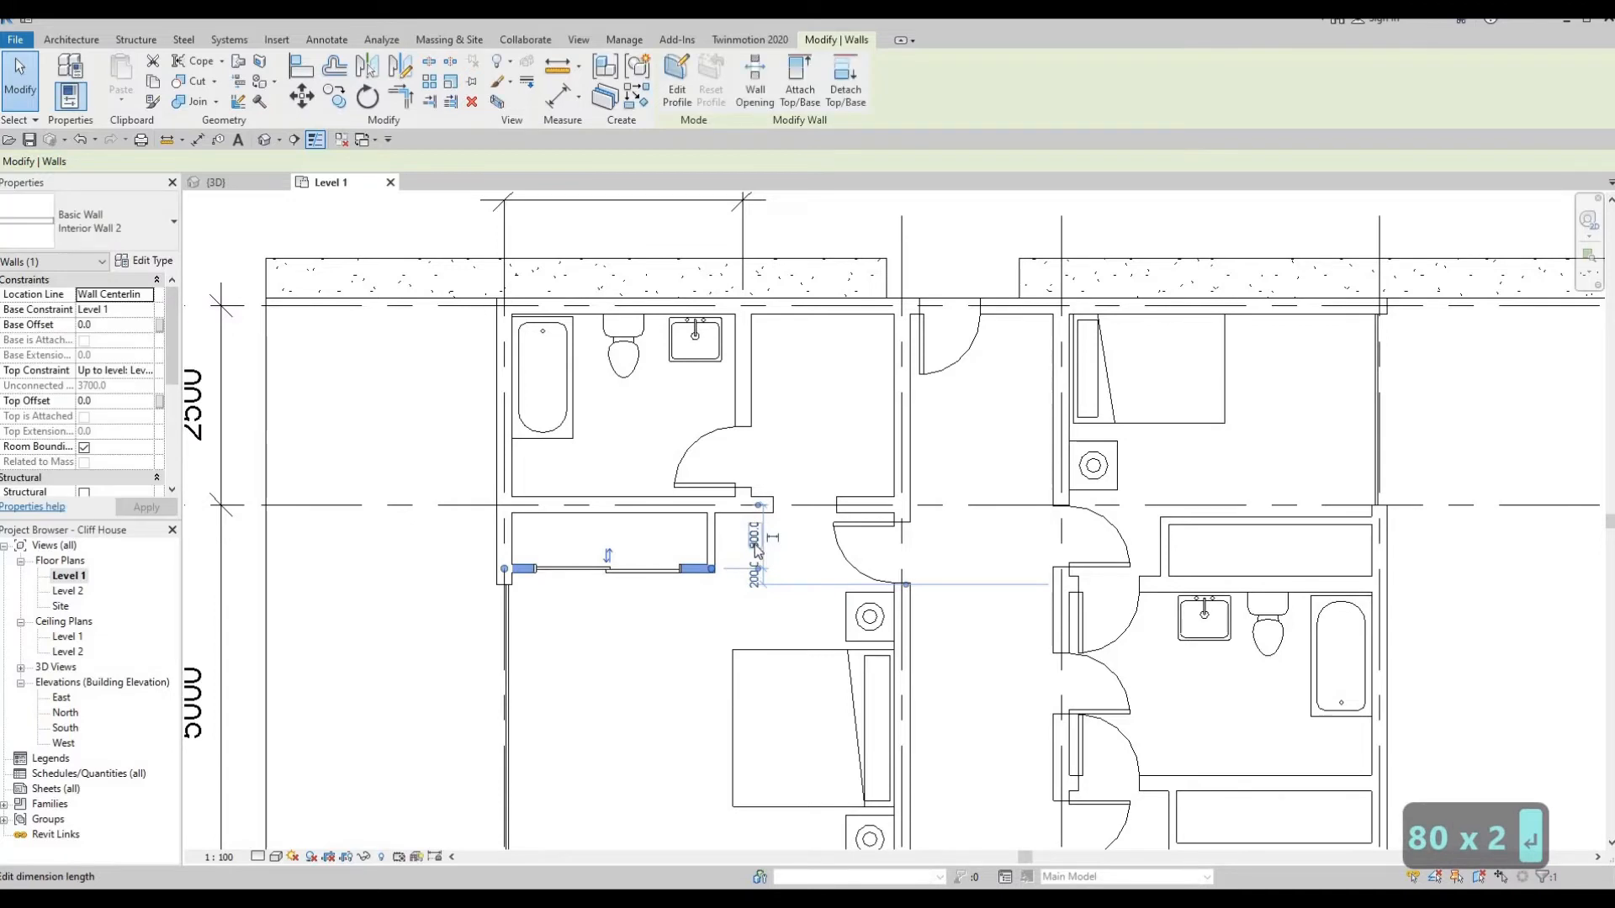
key(Escape)
key(Escape)
Place a double sliding door matching the left closet's in the upper-right closet's front wall, centred with 1350 mm to either side
scroll(895, 562, down, 1)
middle_drag(1165, 609, 932, 540)
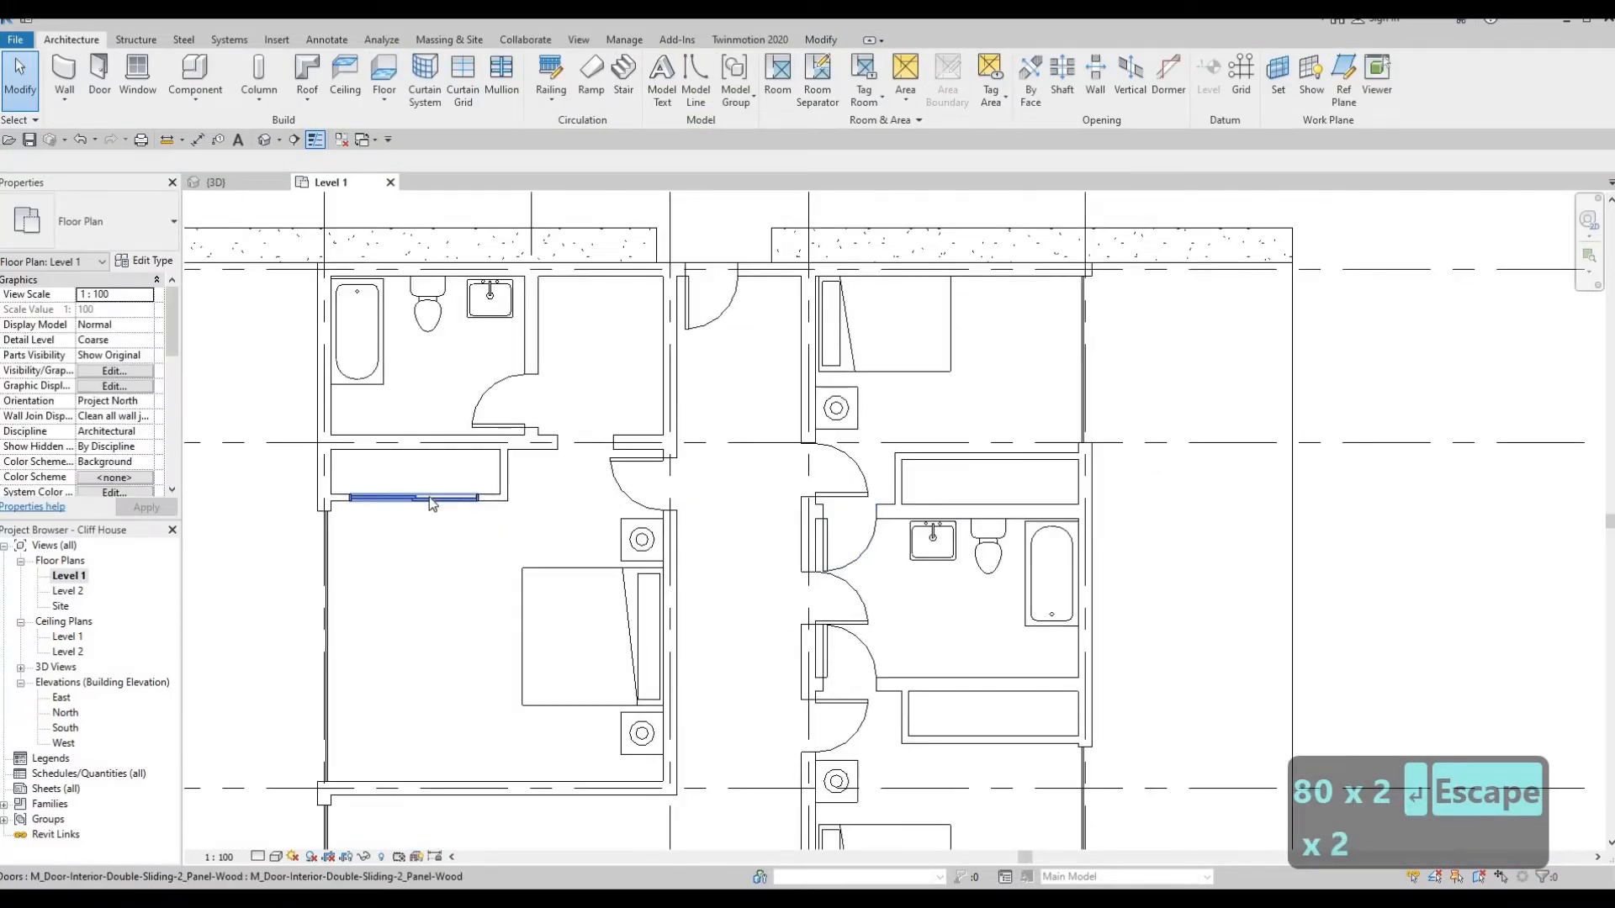
click(436, 501)
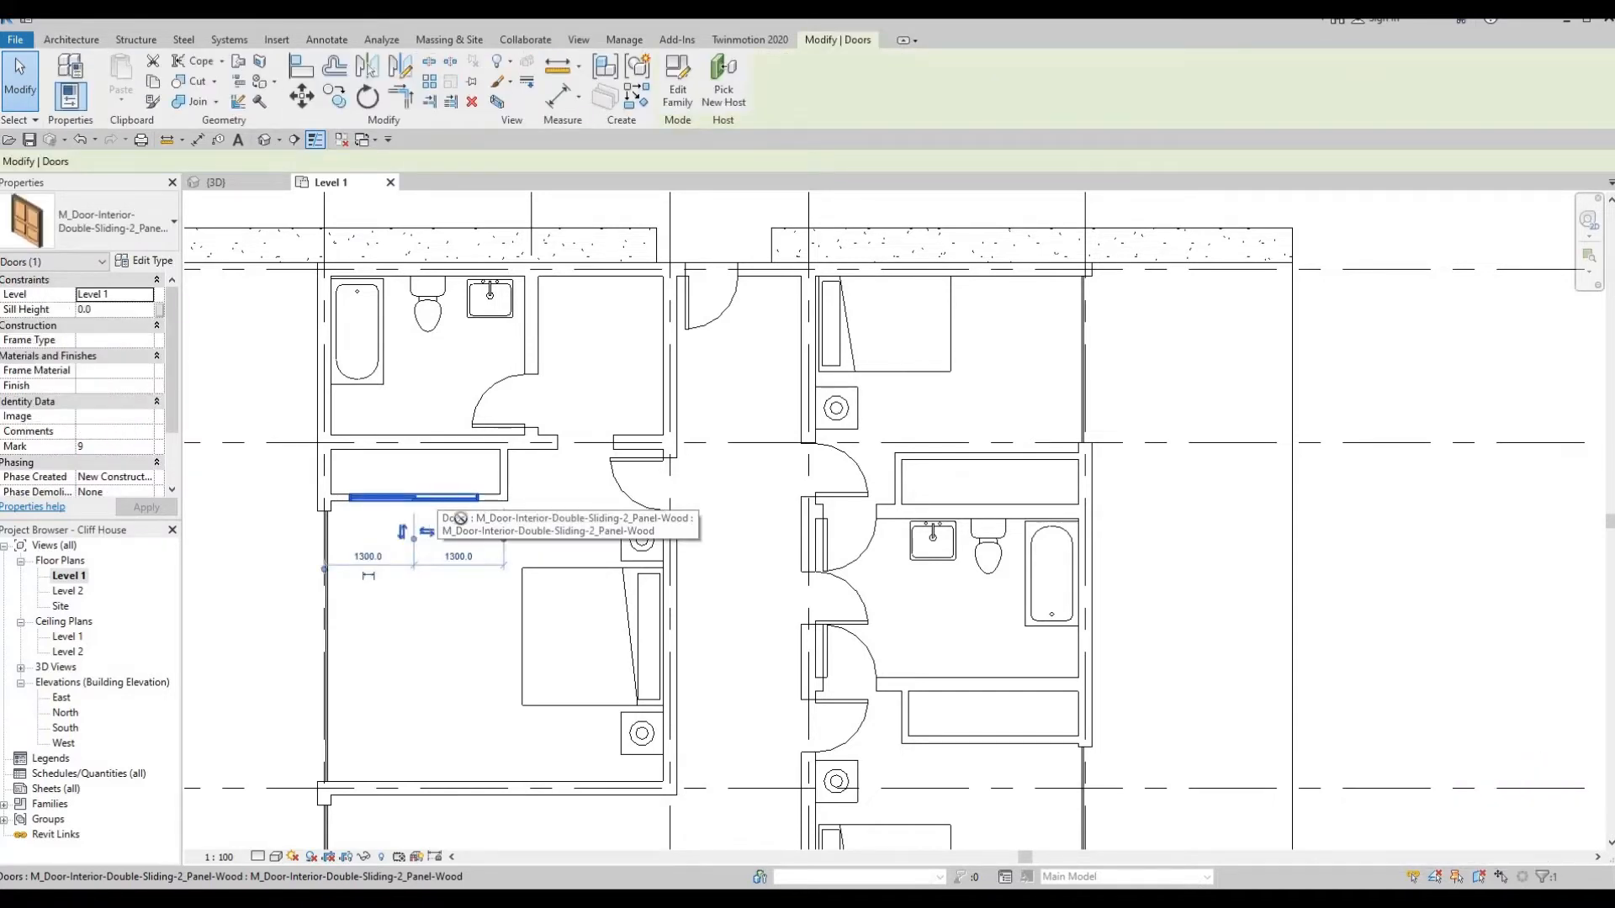
key(c)
key(s)
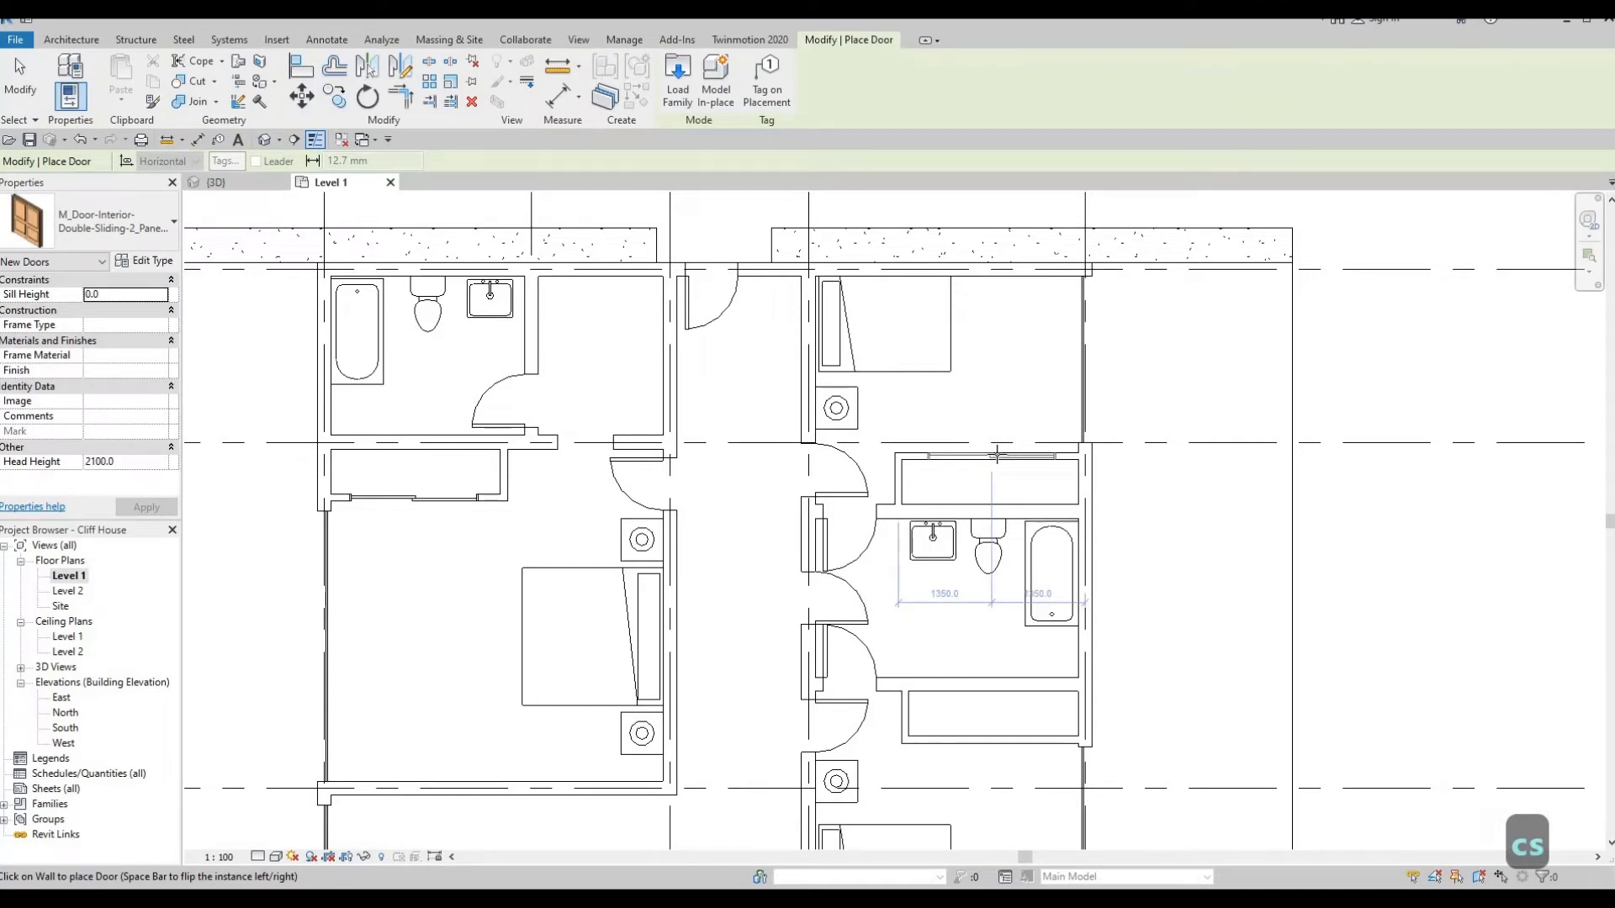
click(970, 555)
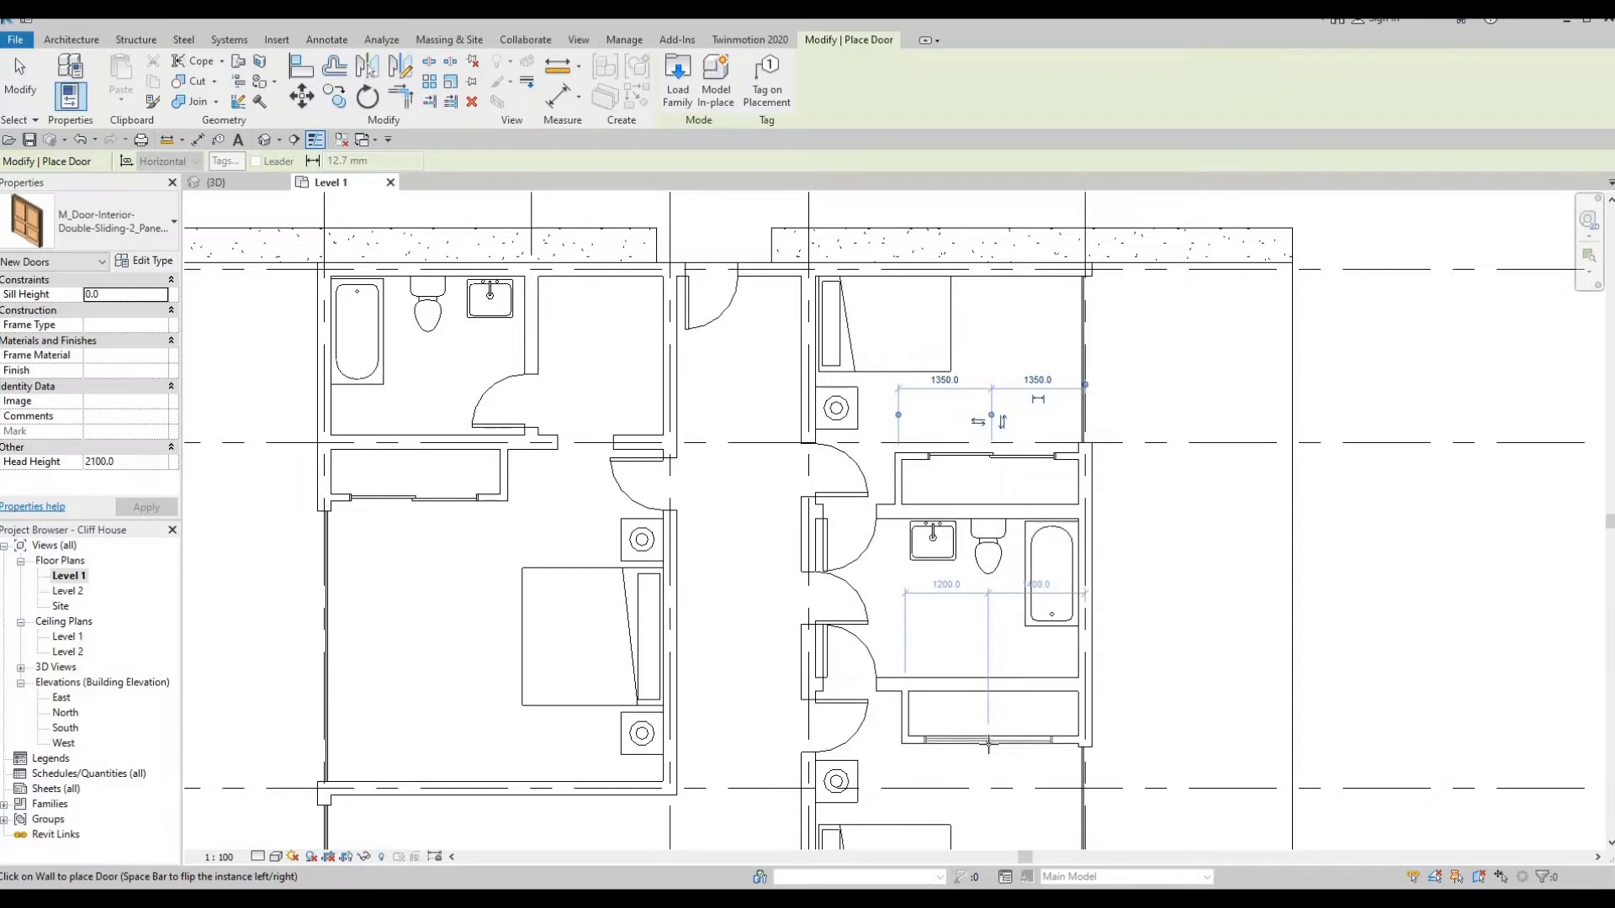
Place the same double sliding door in the lower-right closet's front wall, 1200 mm from the side wall and 1400 mm from the exterior wall
click(982, 757)
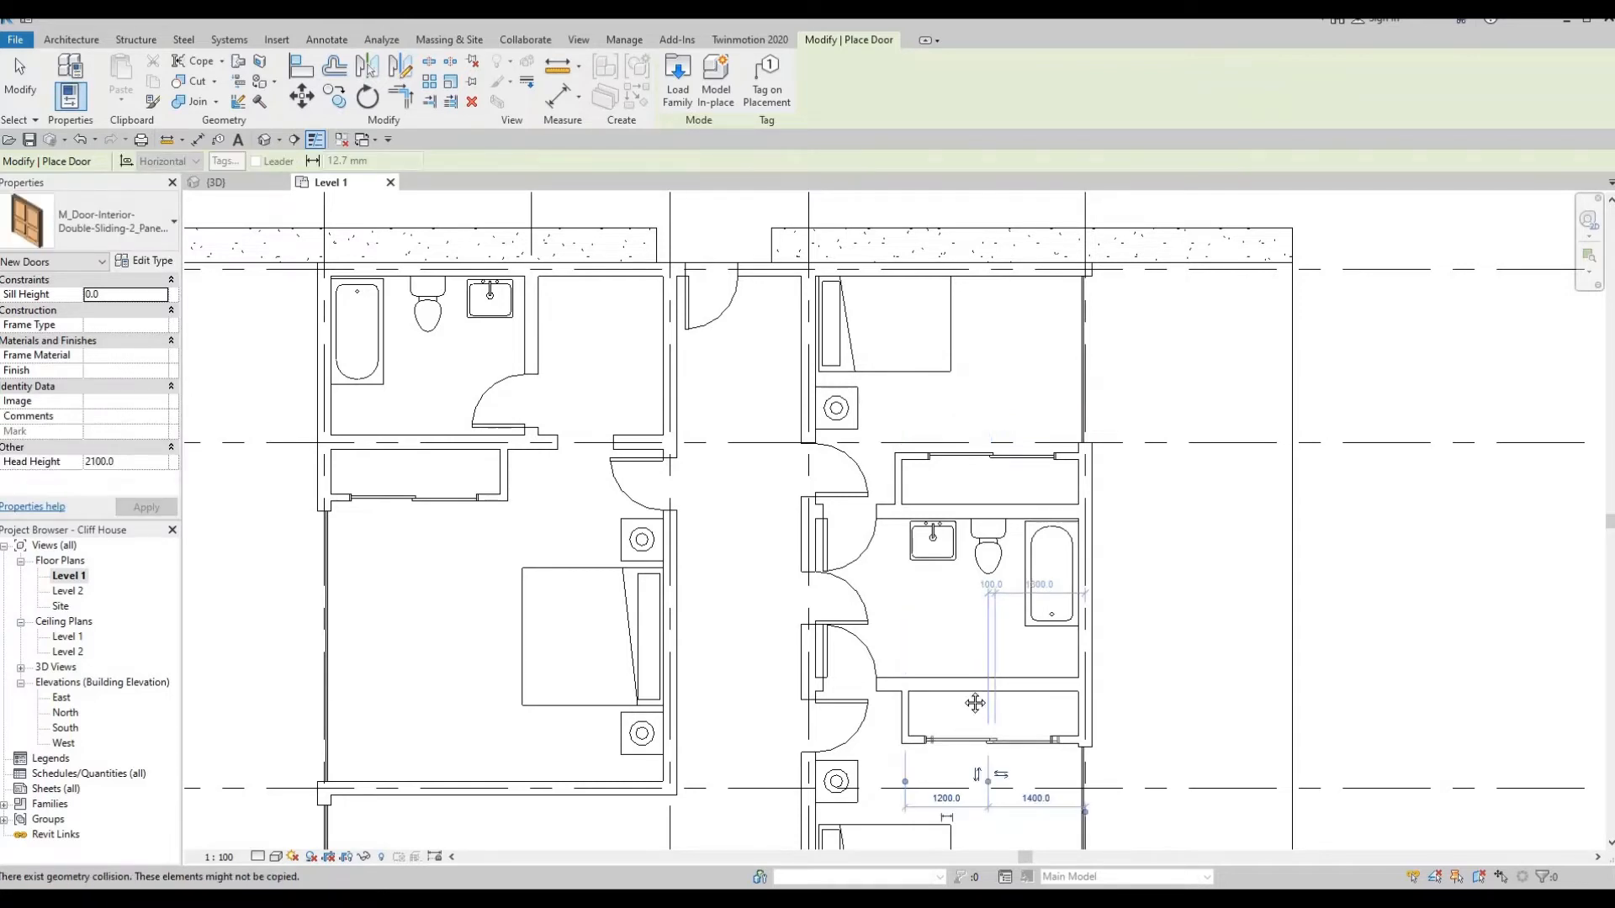
middle_drag(660, 774, 728, 661)
scroll(728, 654, down, 1)
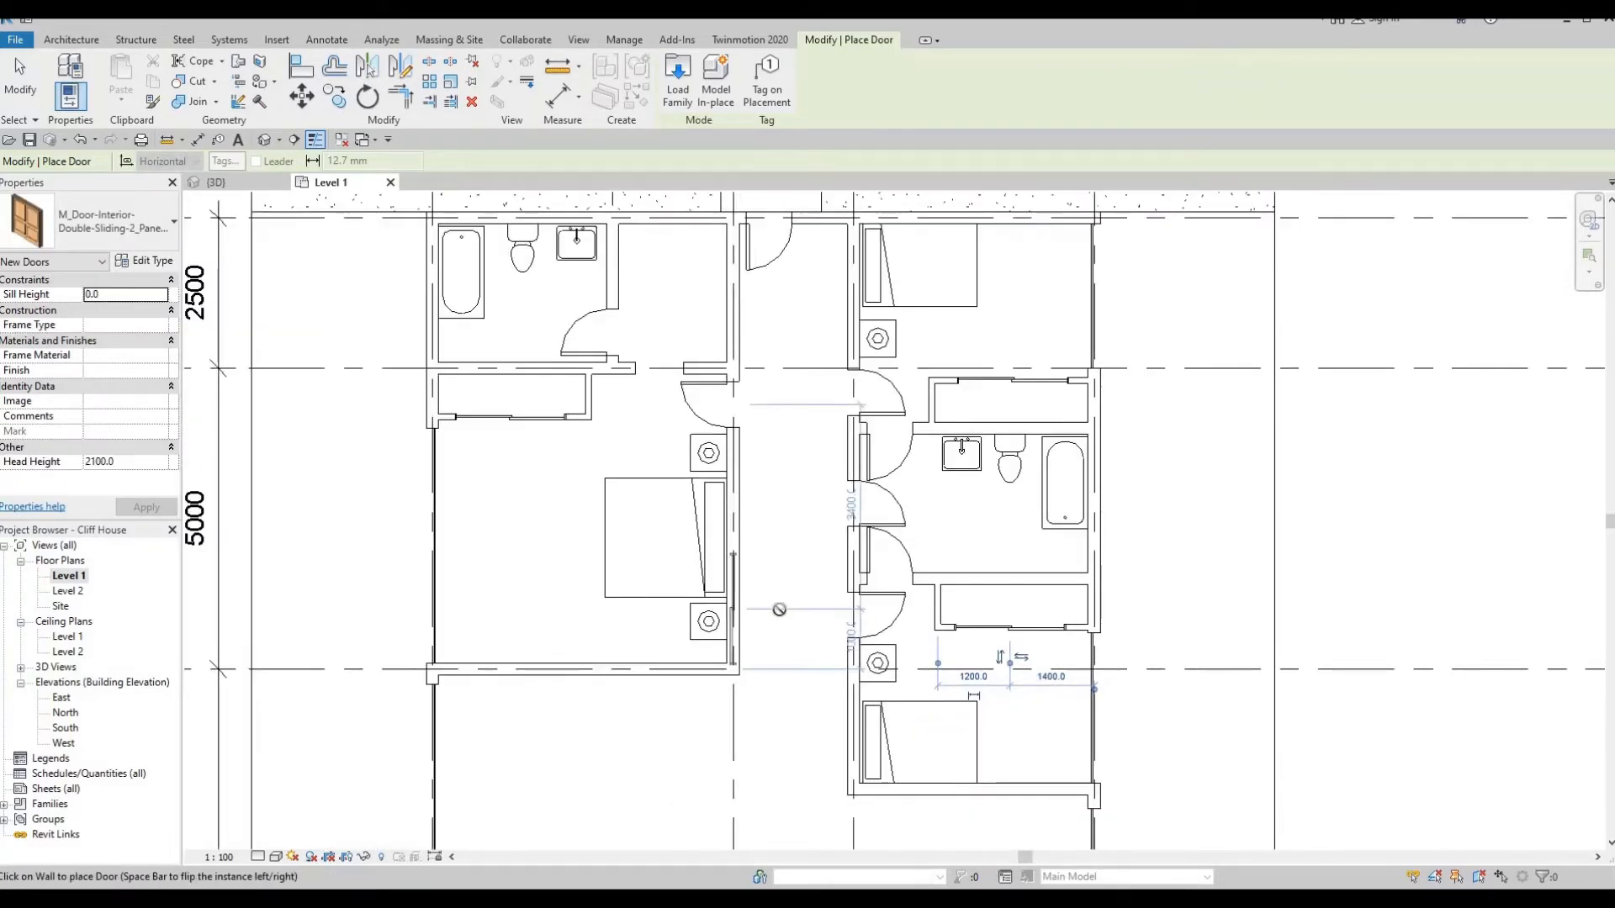
middle_drag(804, 539, 712, 618)
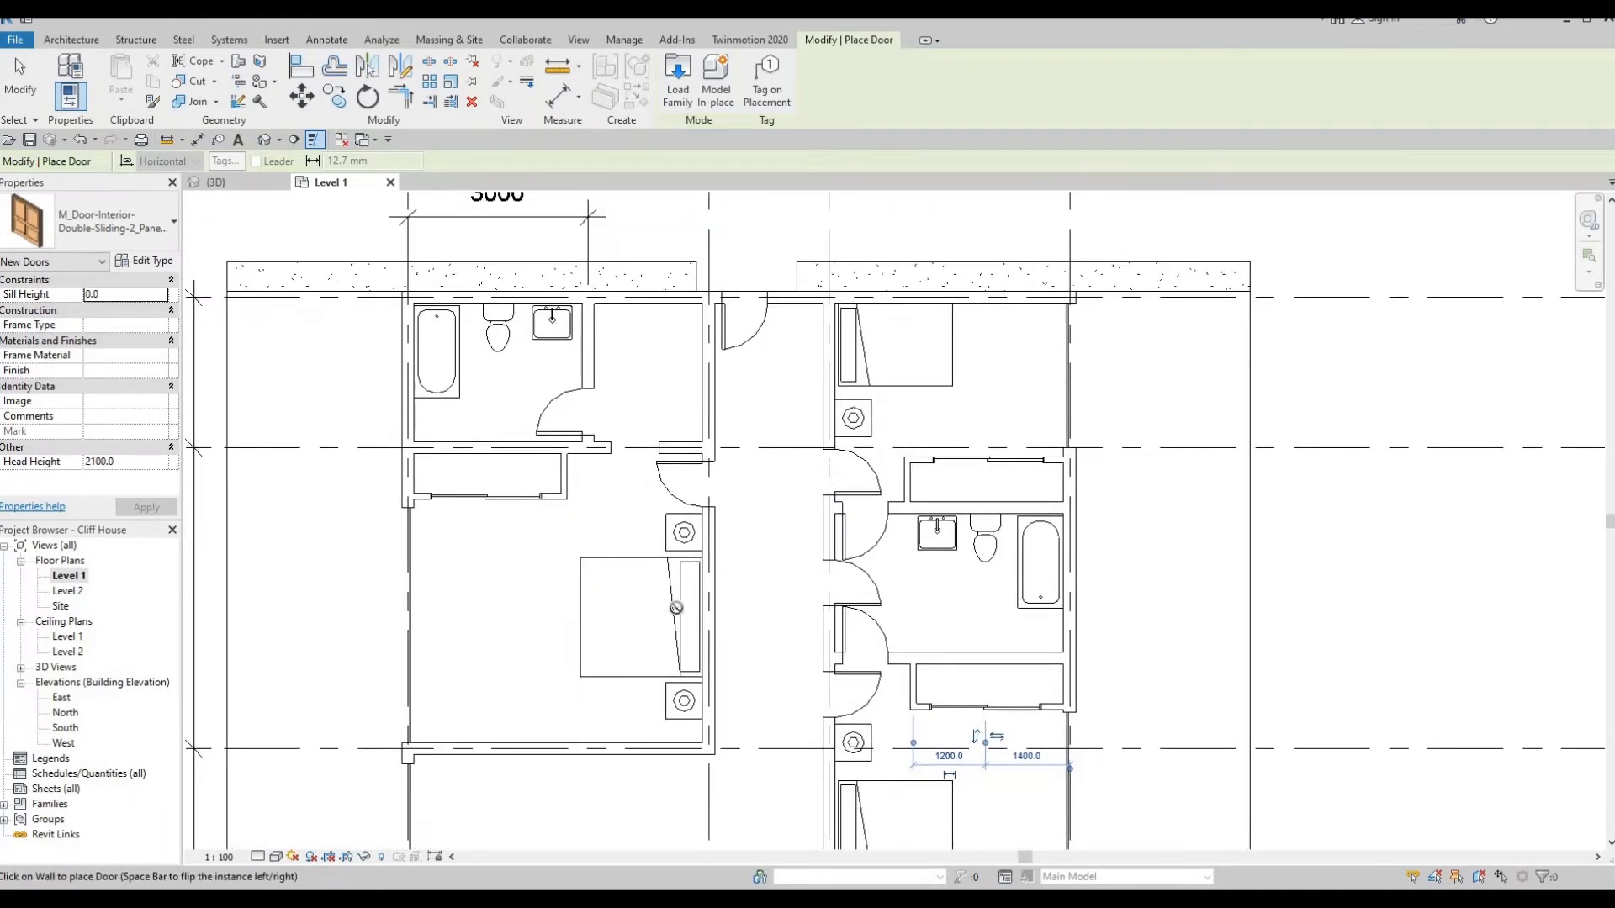
key(Escape)
key(Escape)
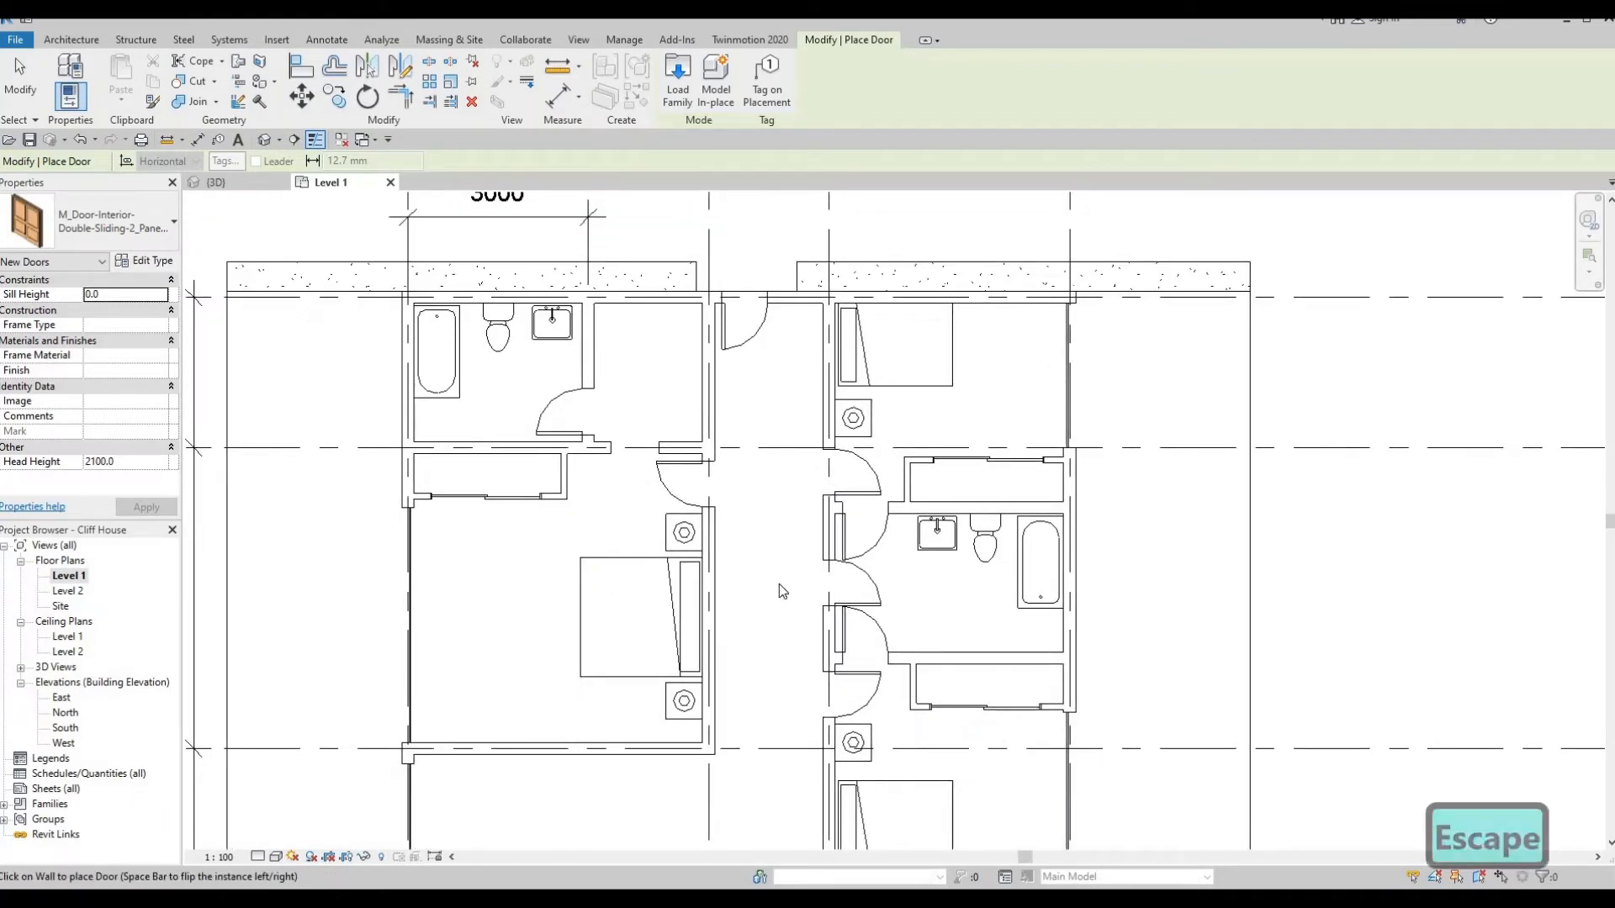
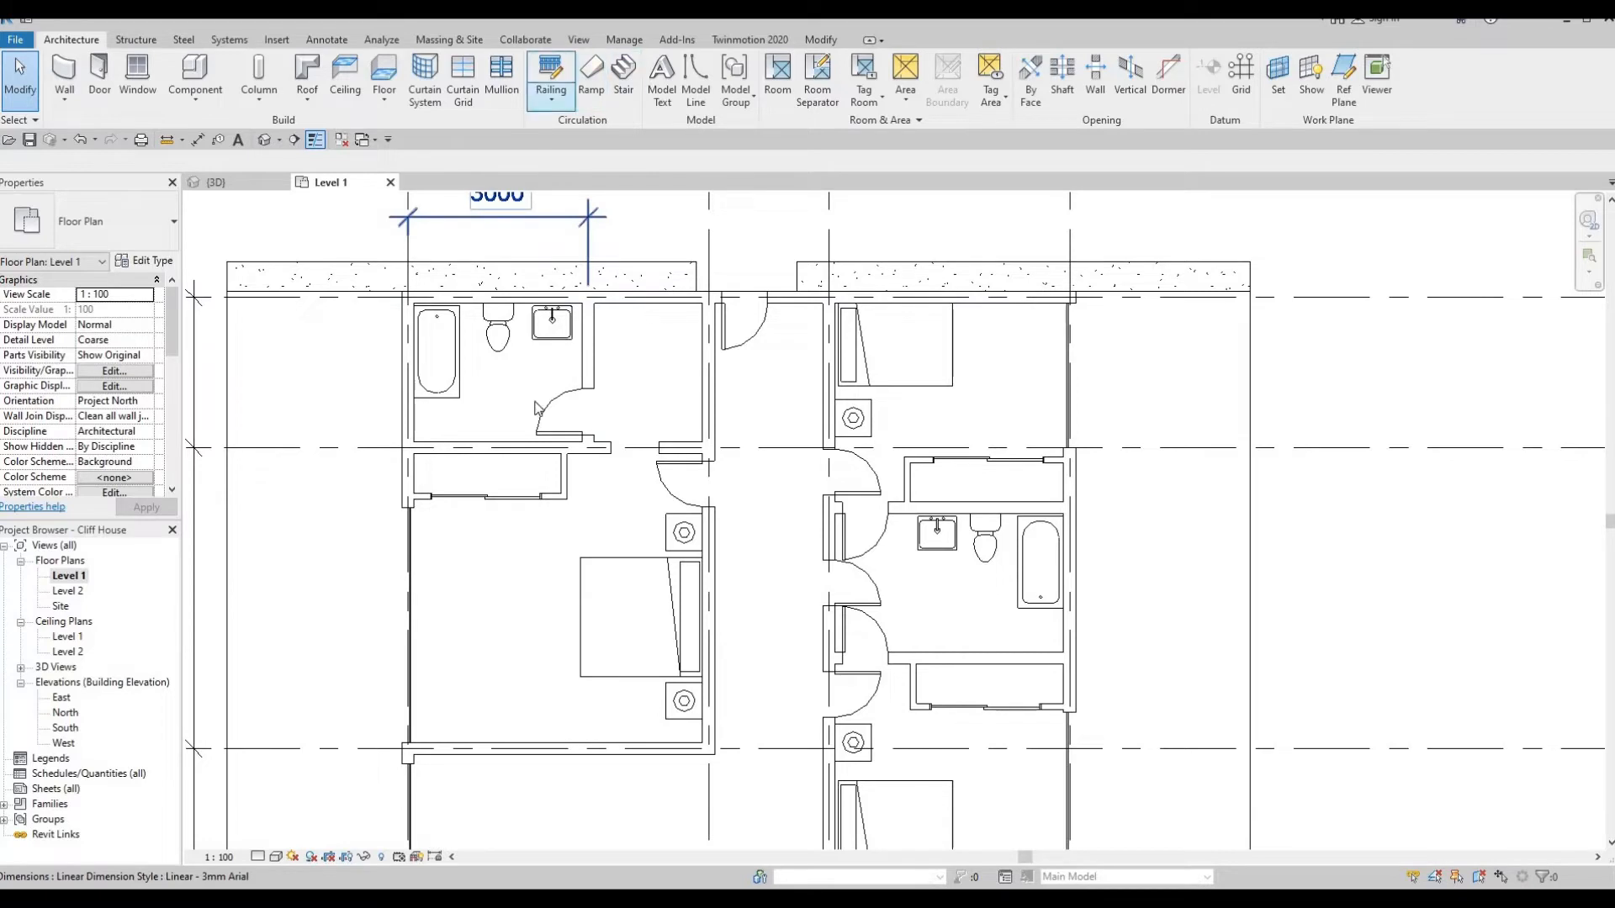
key(F1)
key(F1)
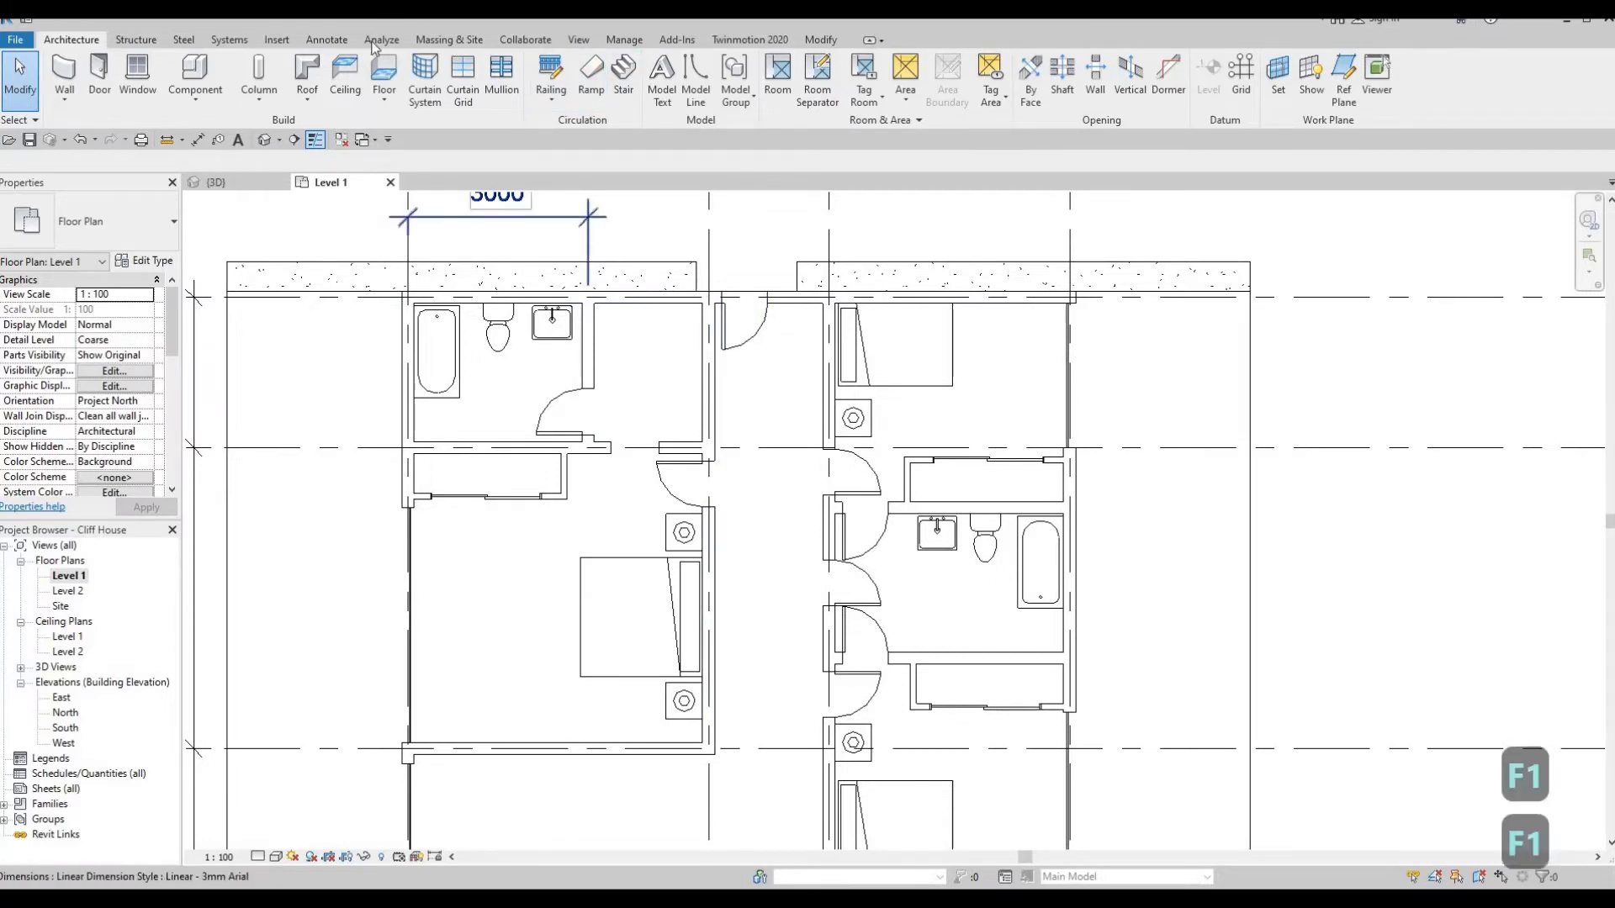
Draw two closely spaced horizontal Thin Lines detail lines across the inside of the left bedroom closet
click(316, 40)
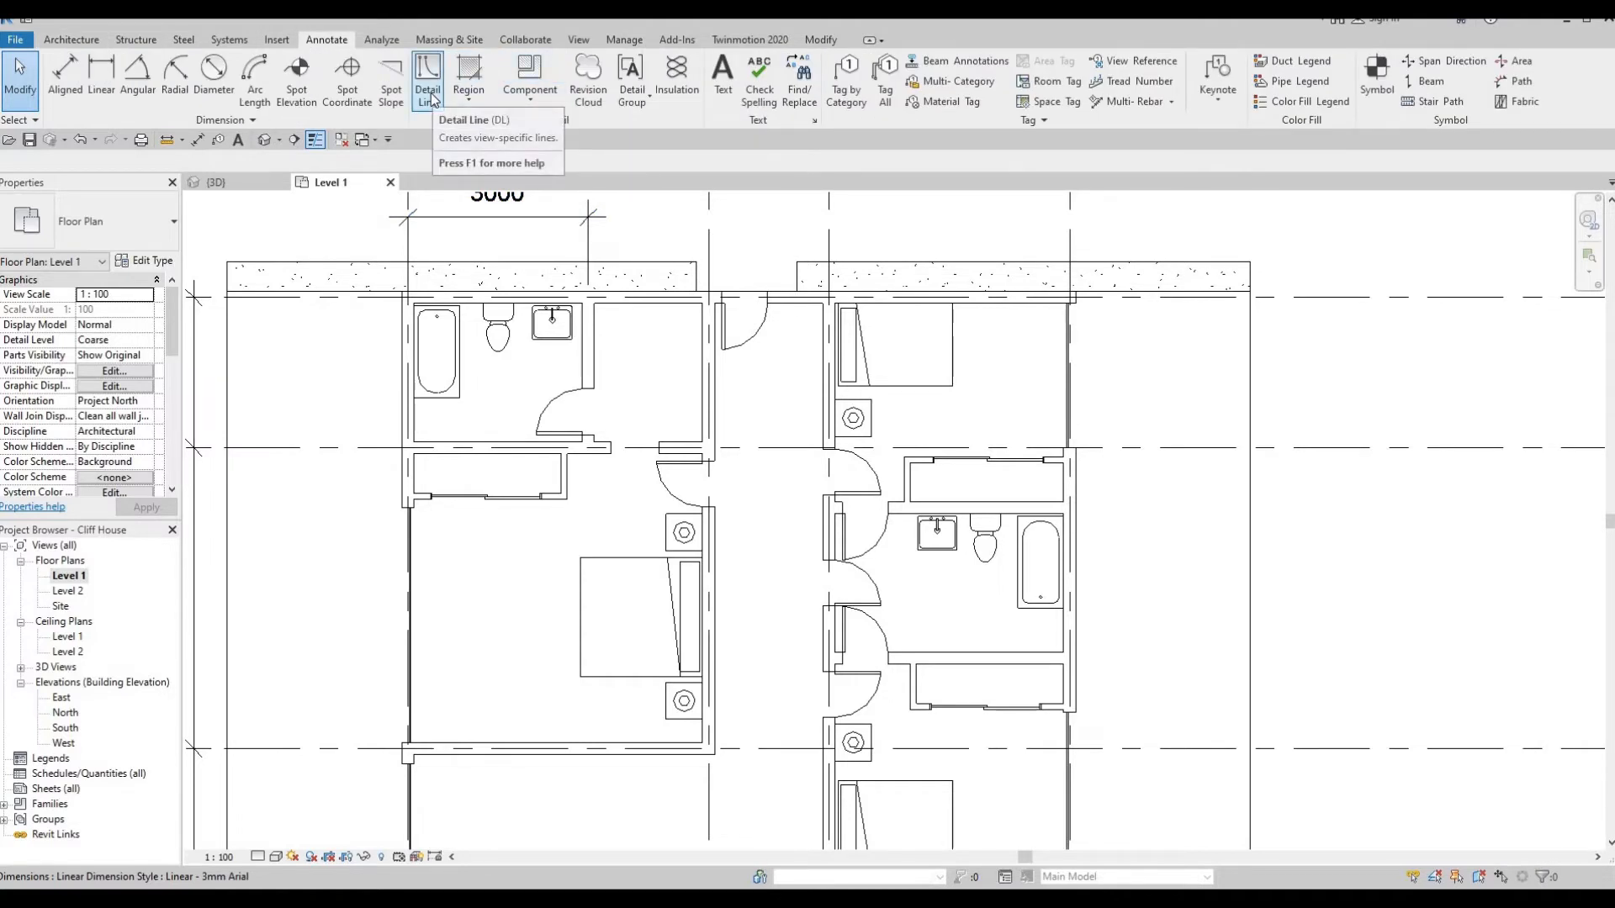
click(429, 92)
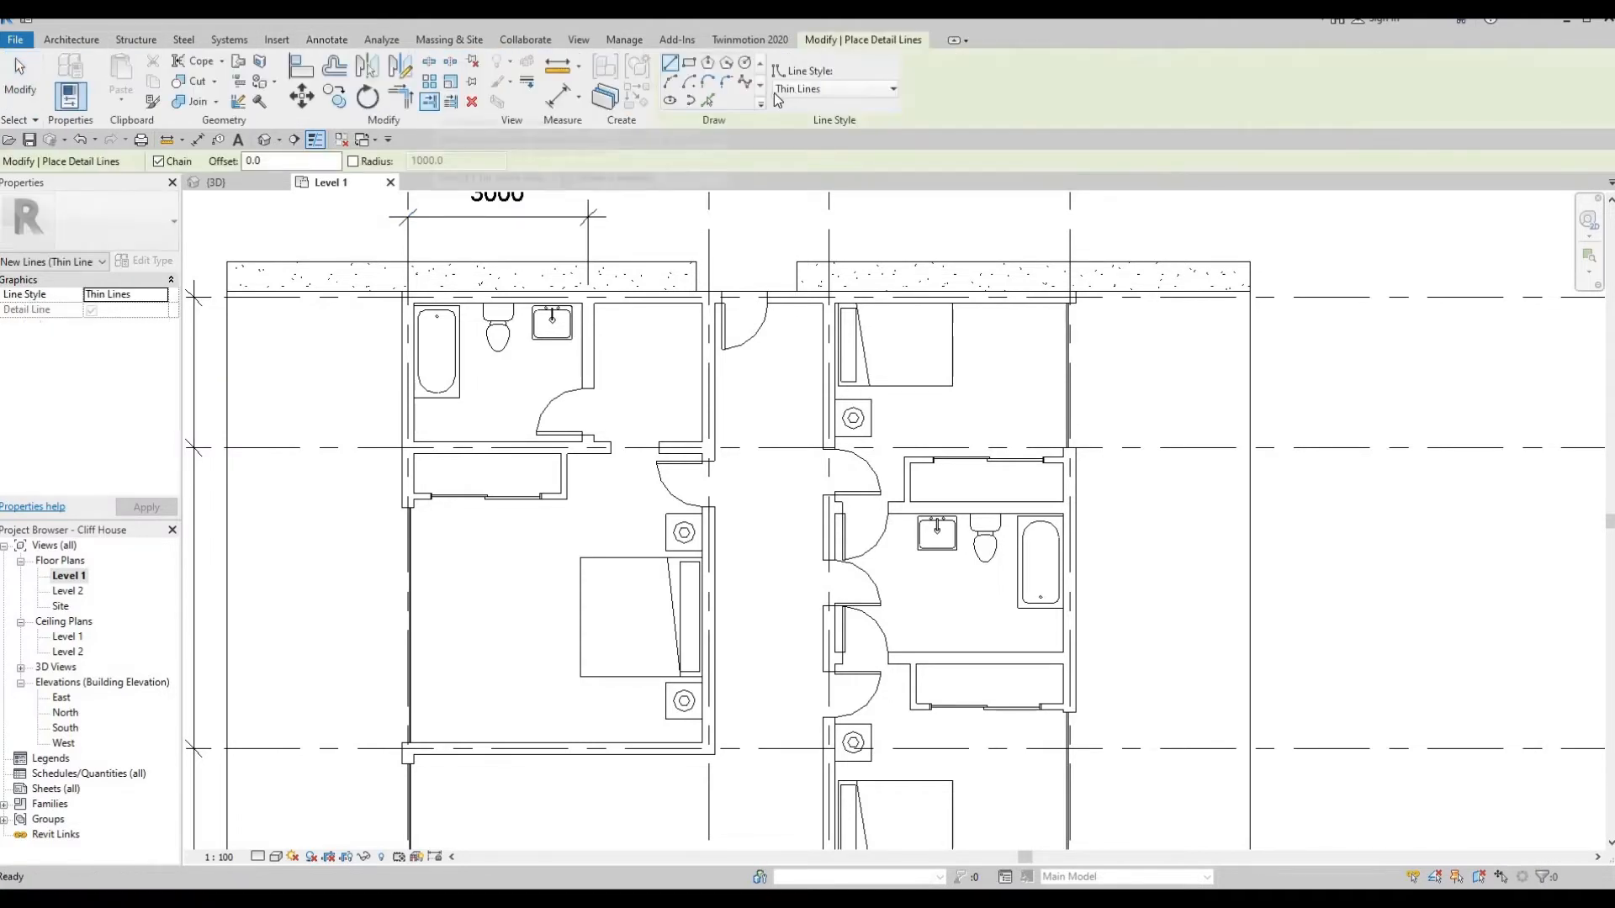
click(409, 462)
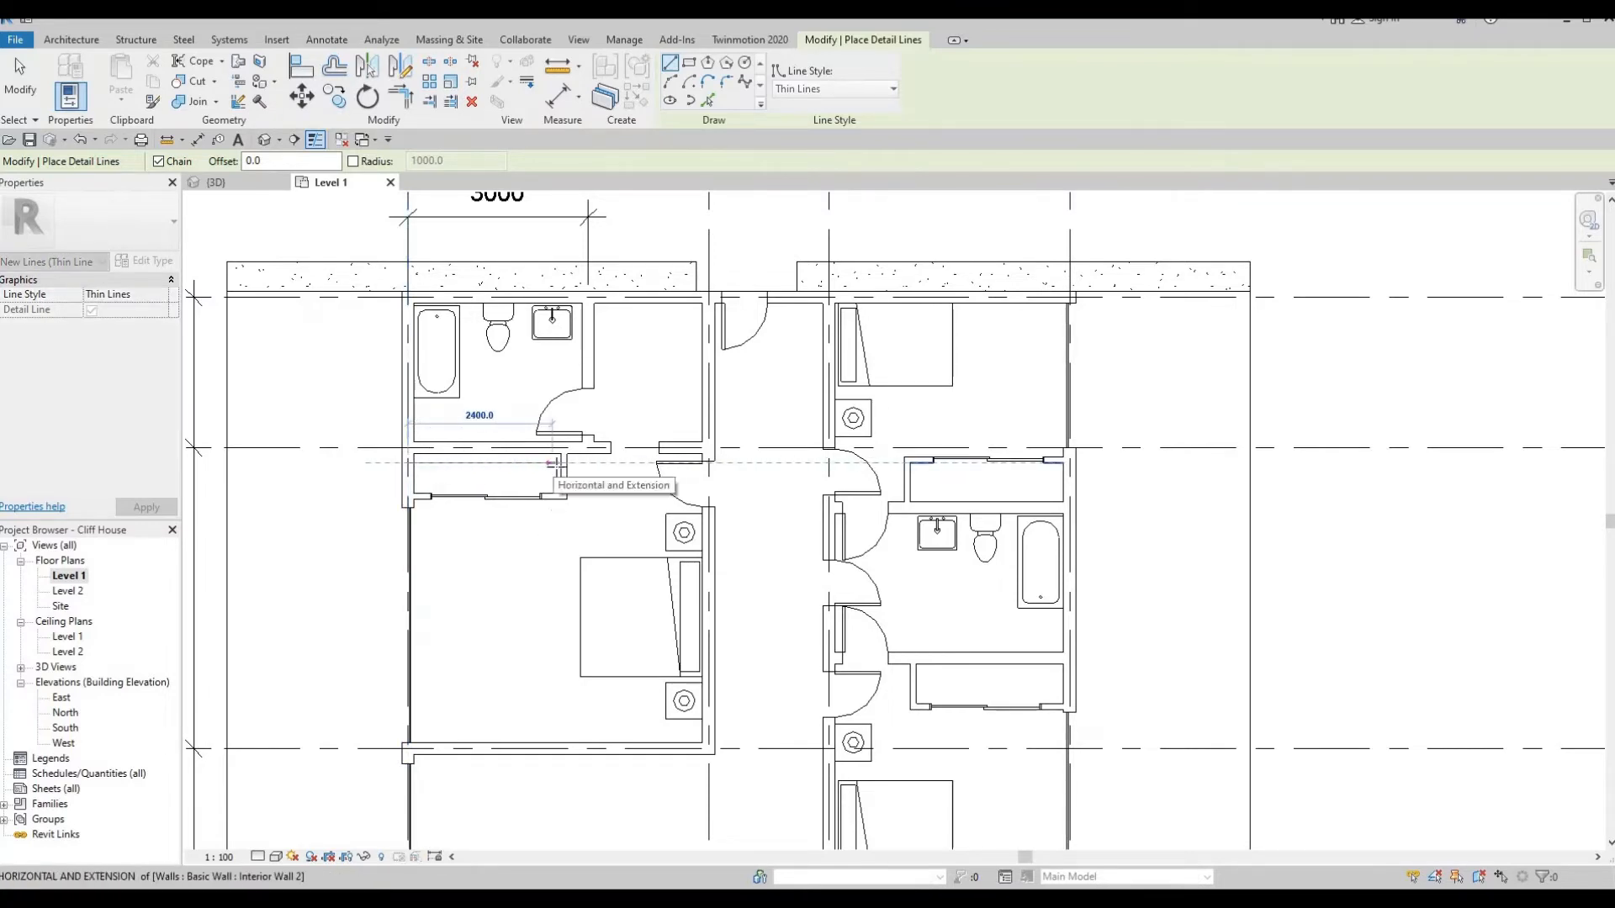
scroll(464, 469, up, 2)
key(Escape)
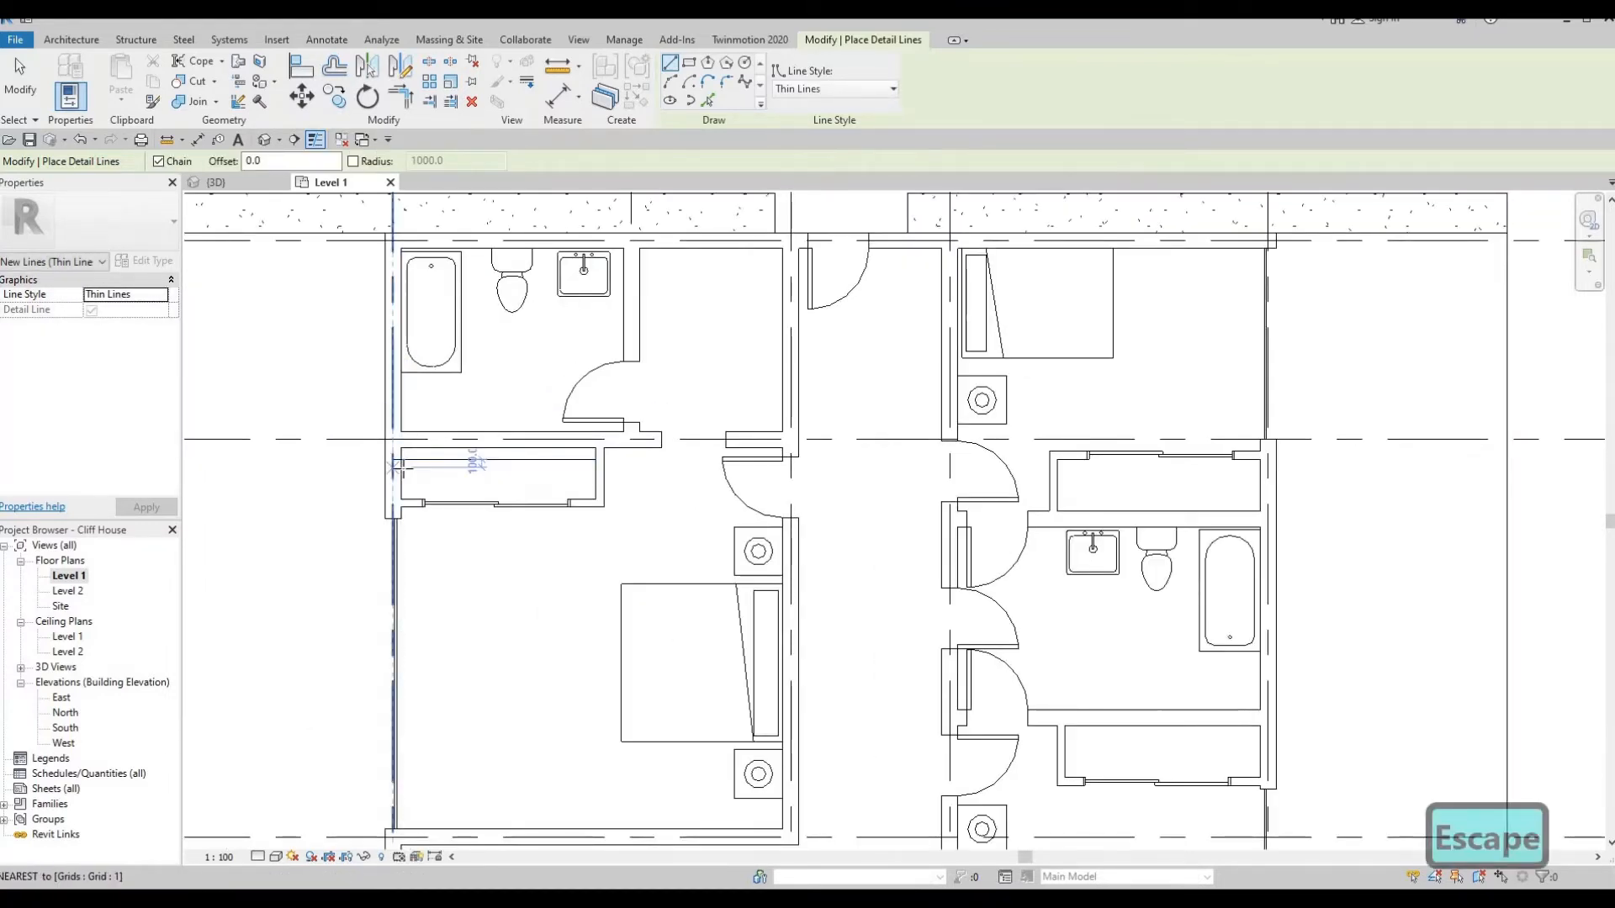
click(400, 467)
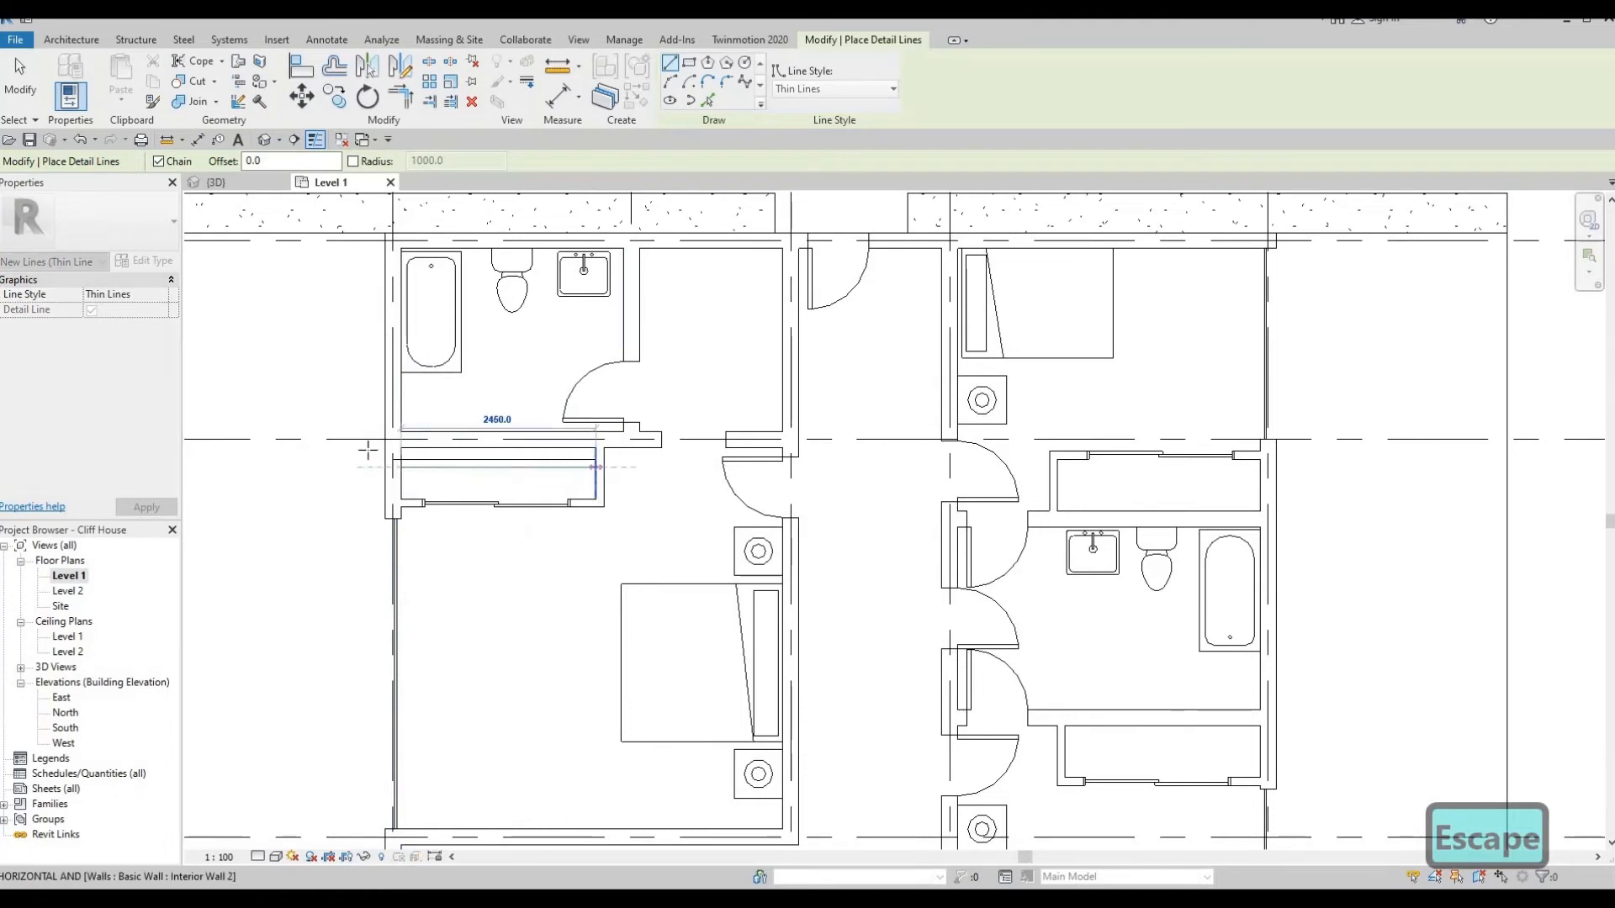
key(Escape)
key(Escape)
key(Escape)
Pull the left closet's upper detail line back to the wall's inner face, 2450 mm long, and nudge it closer to the lower line
scroll(391, 467, up, 5)
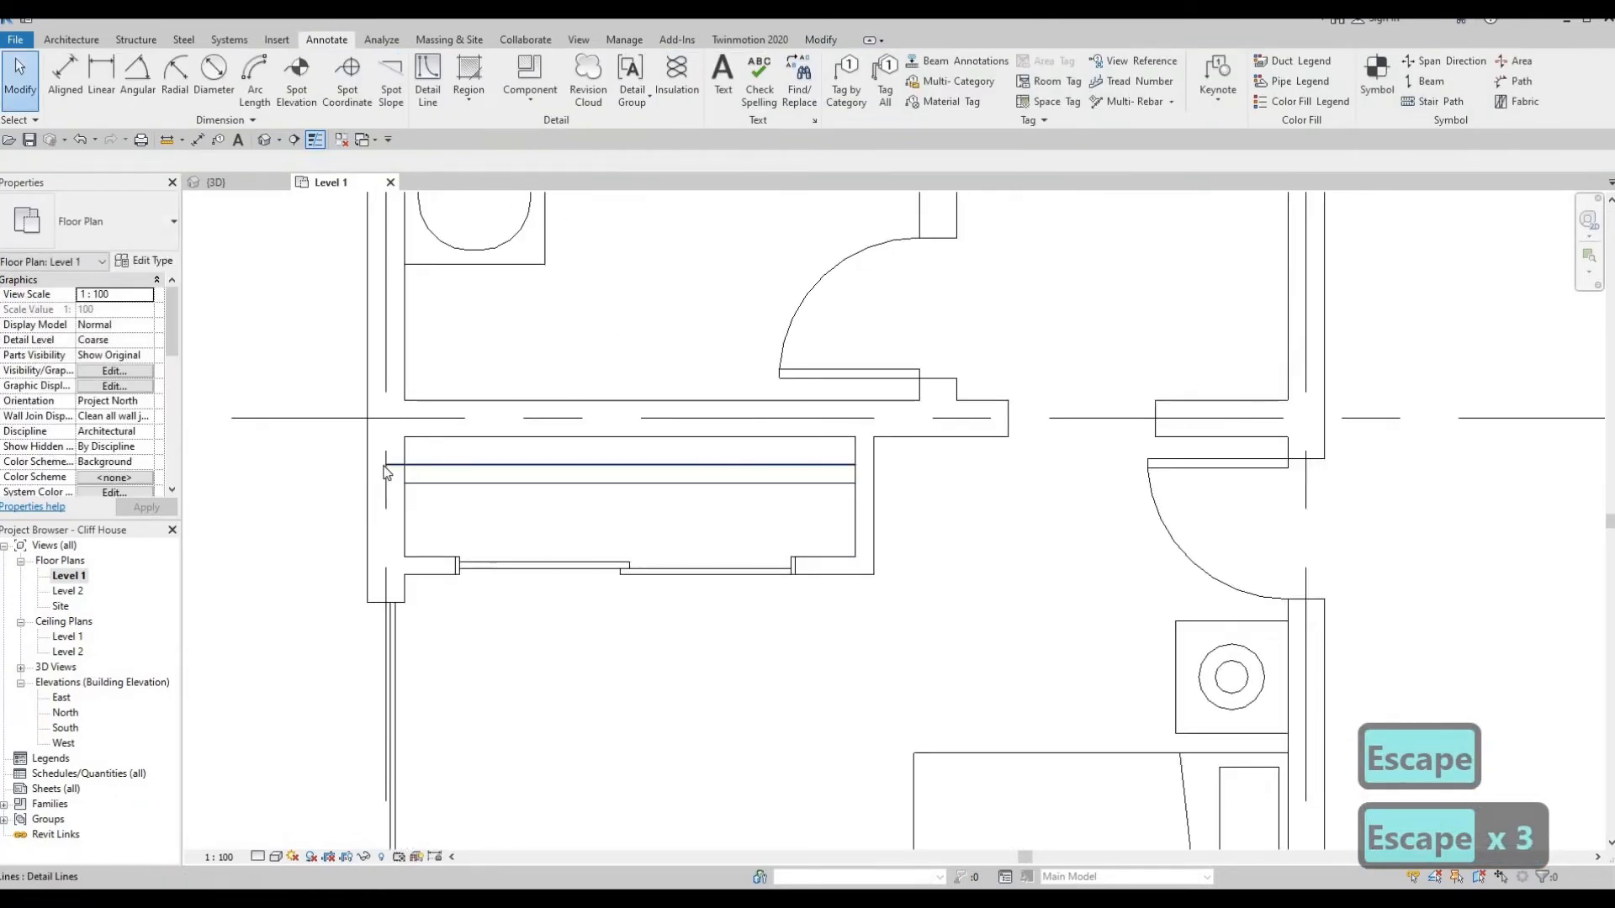
click(384, 466)
key(Escape)
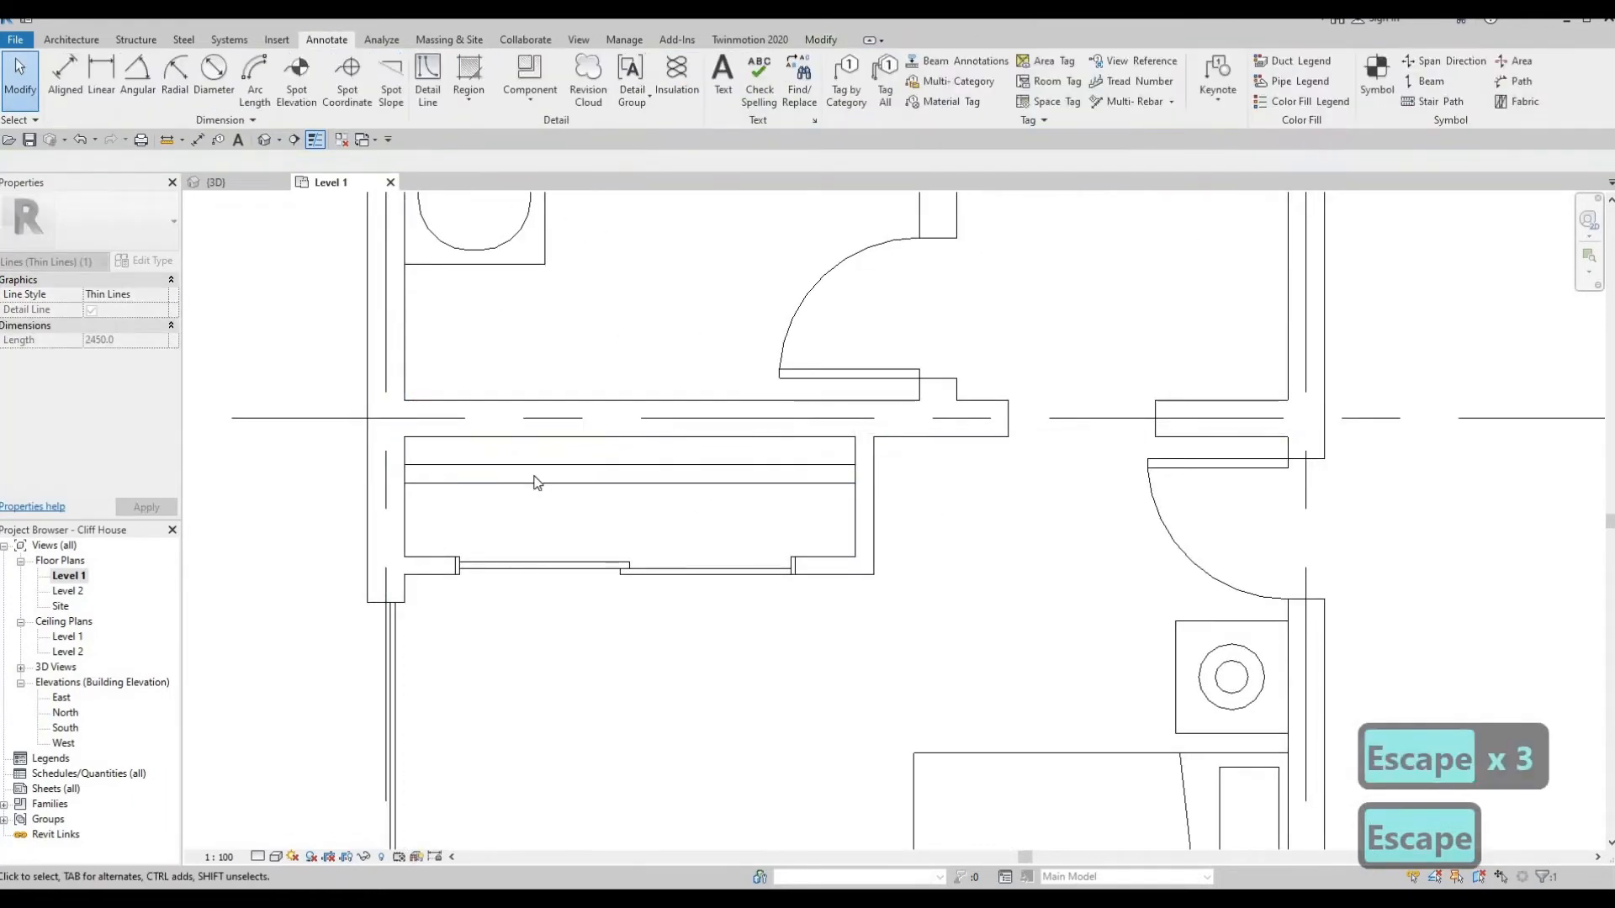
scroll(533, 472, down, 2)
click(538, 480)
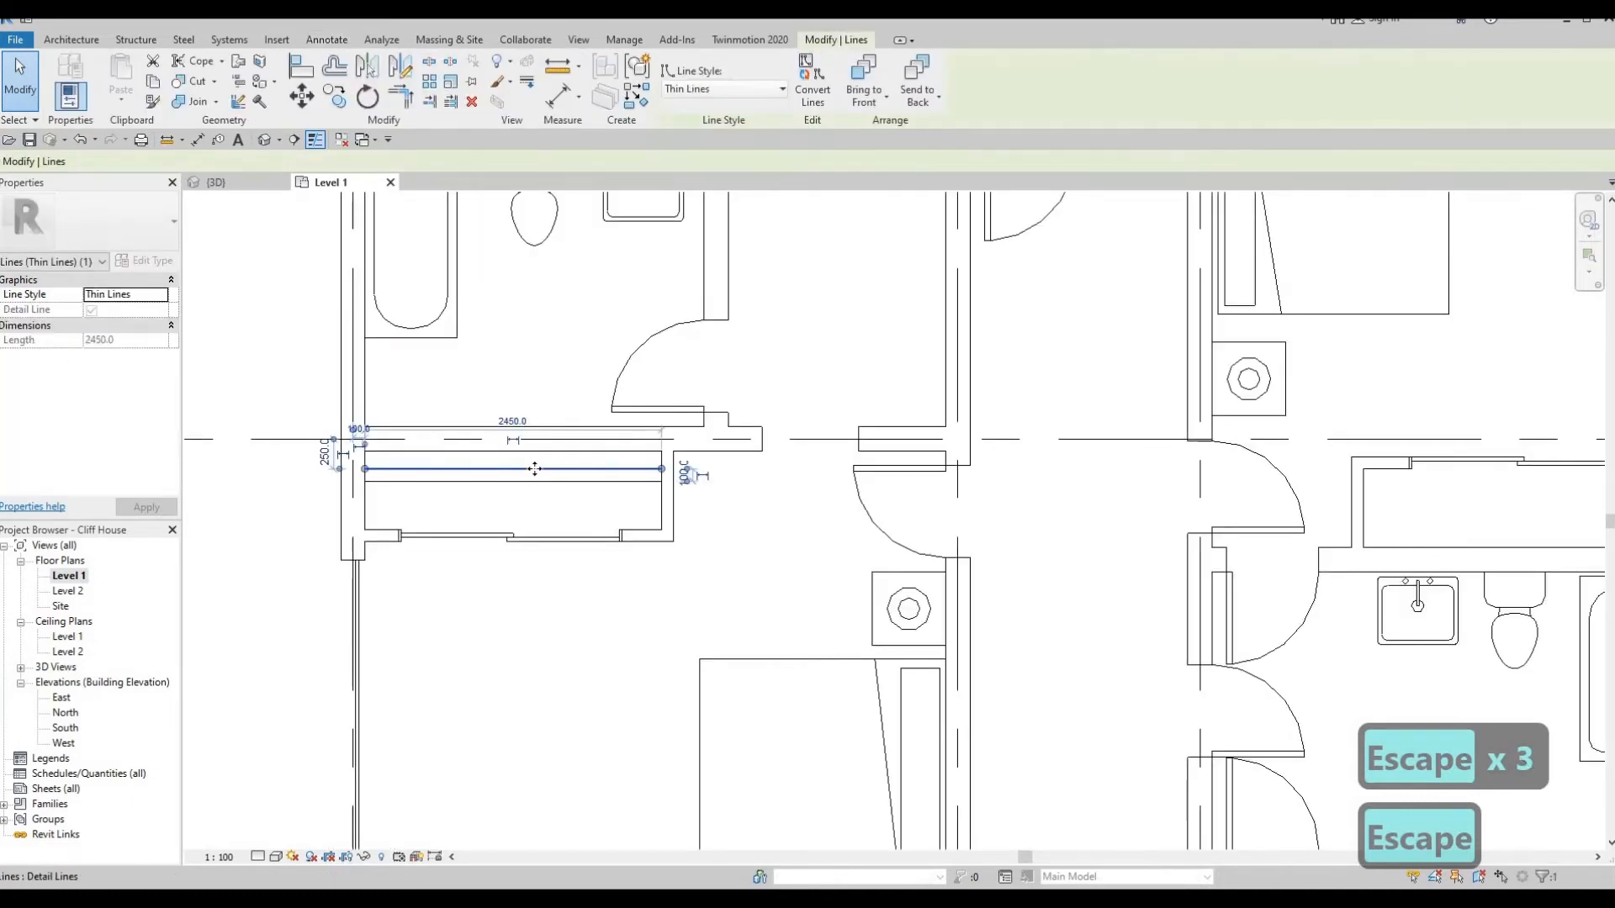
key(Down)
key(Down)
scroll(845, 321, down, 1)
key(Escape)
Draw two parallel horizontal detail lines about 2550 mm long across the inside of the upper-right closet
mouse_move(845, 321)
middle_down()
mouse_move(761, 369)
mouse_move(584, 341)
mouse_move(386, 375)
middle_up()
scroll(519, 306, down, 1)
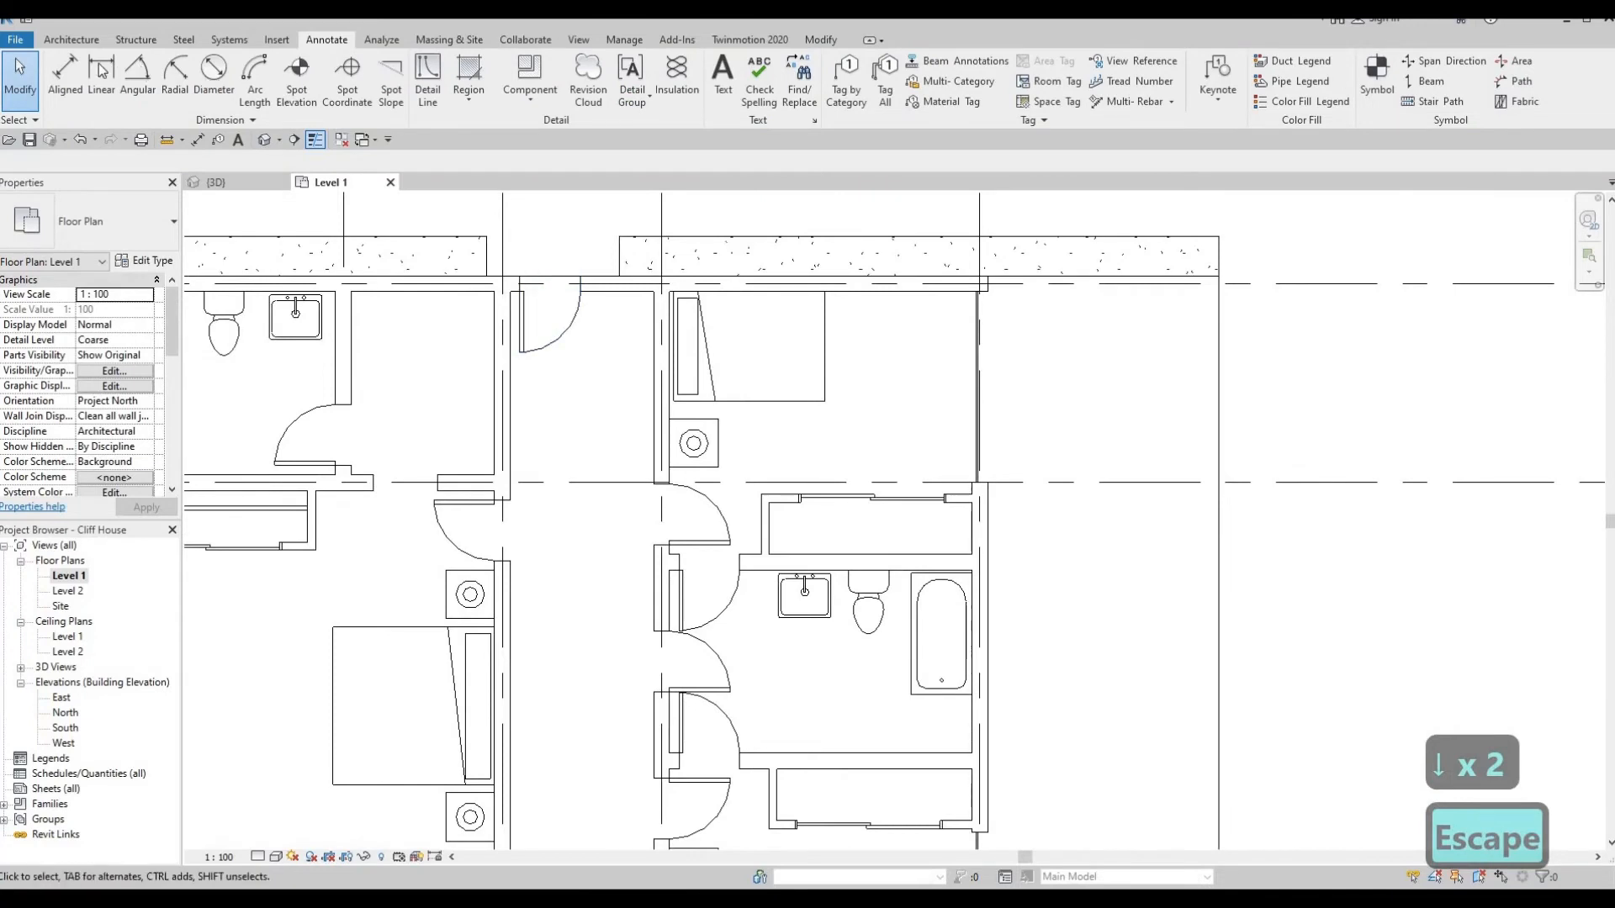
click(427, 77)
scroll(848, 497, up, 1)
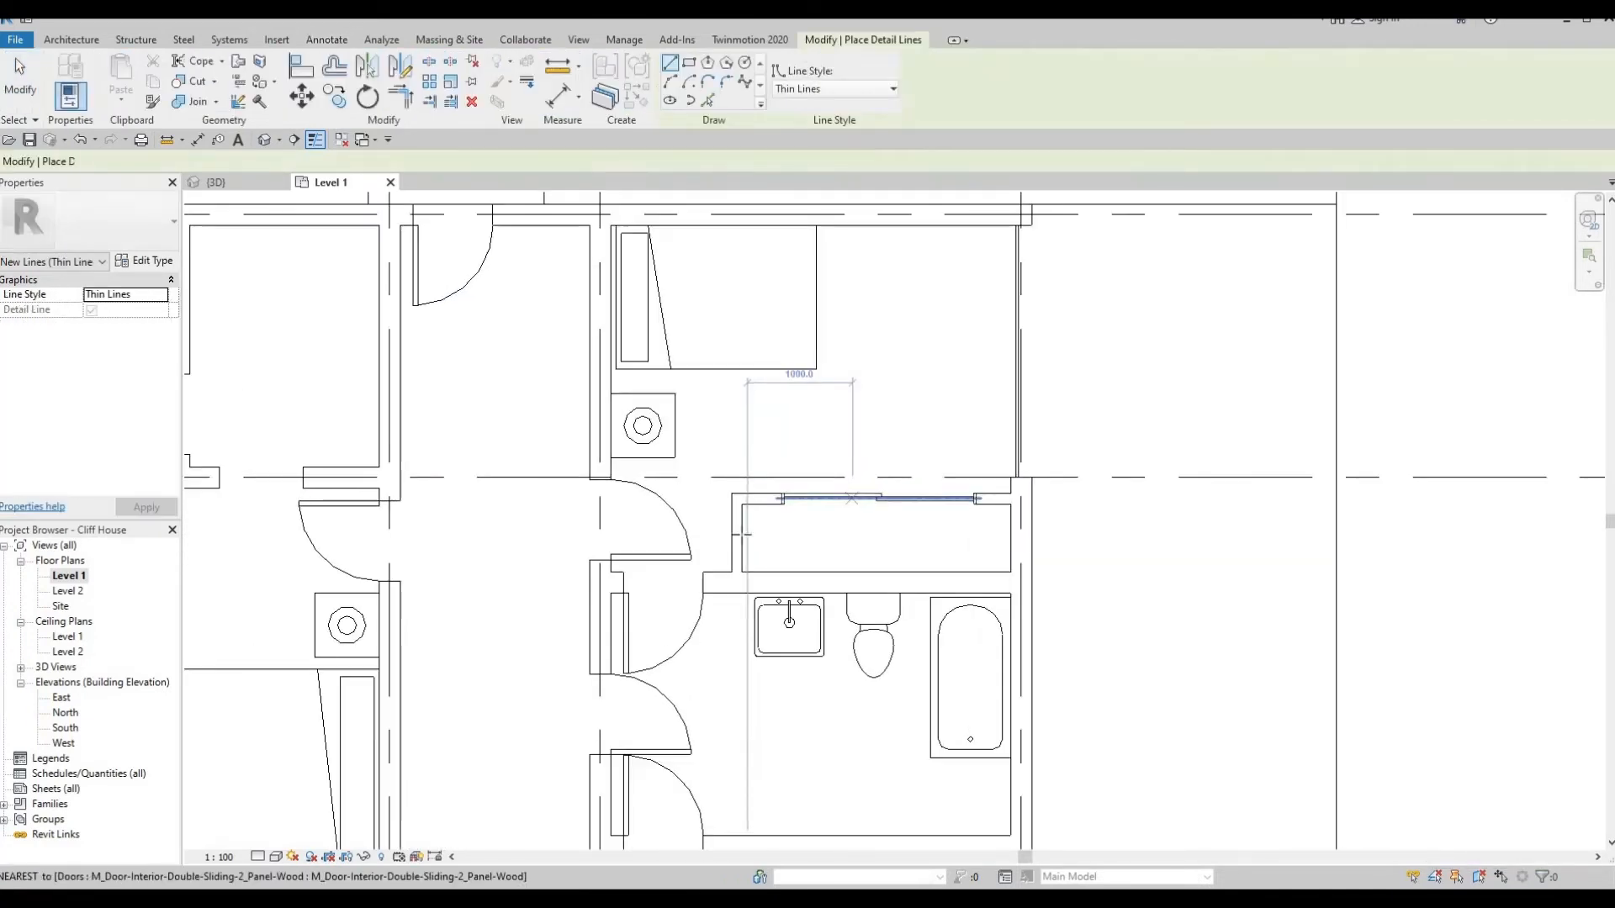
click(741, 539)
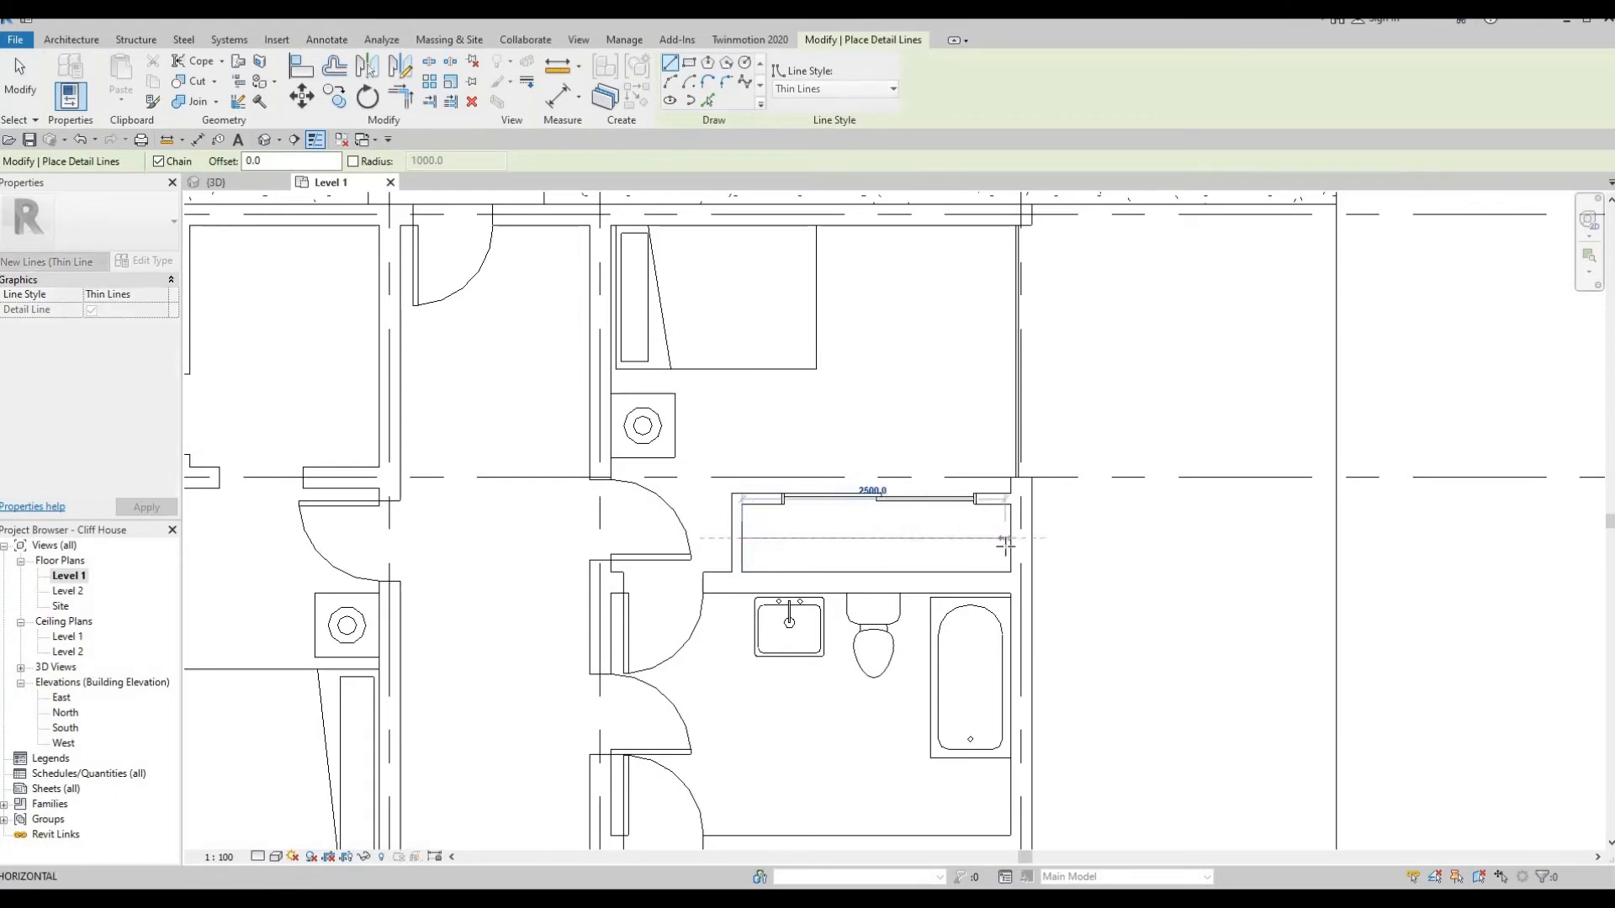
click(1011, 538)
key(Escape)
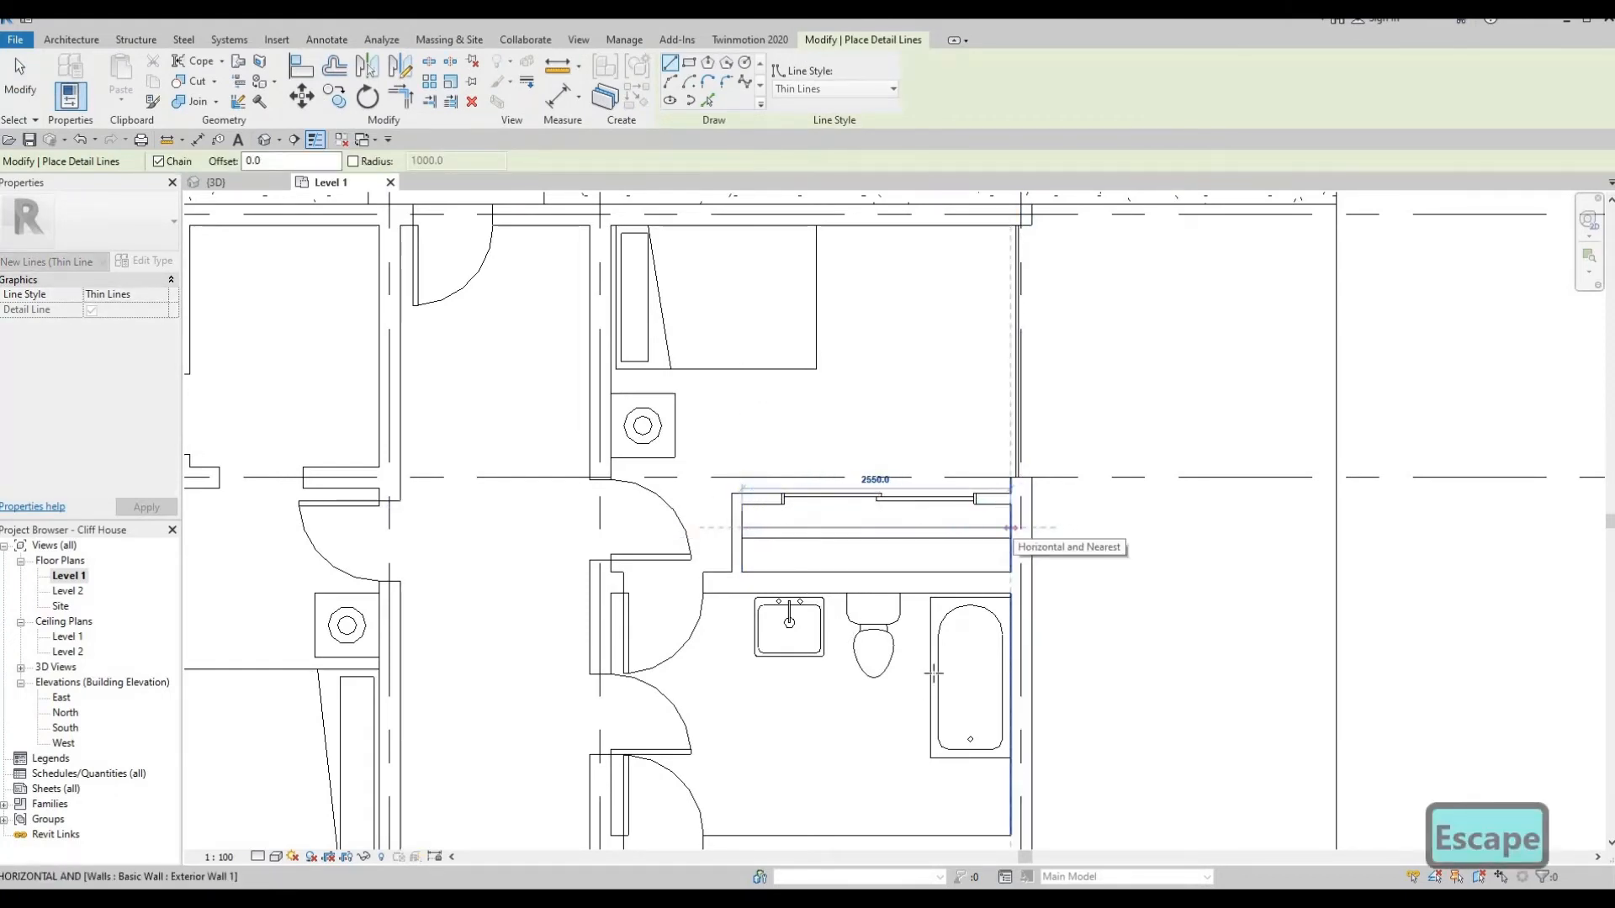
key(Escape)
Draw two parallel horizontal detail lines across the lower-right closet, from its side wall to the exterior wall
middle_drag(754, 848, 753, 615)
click(753, 634)
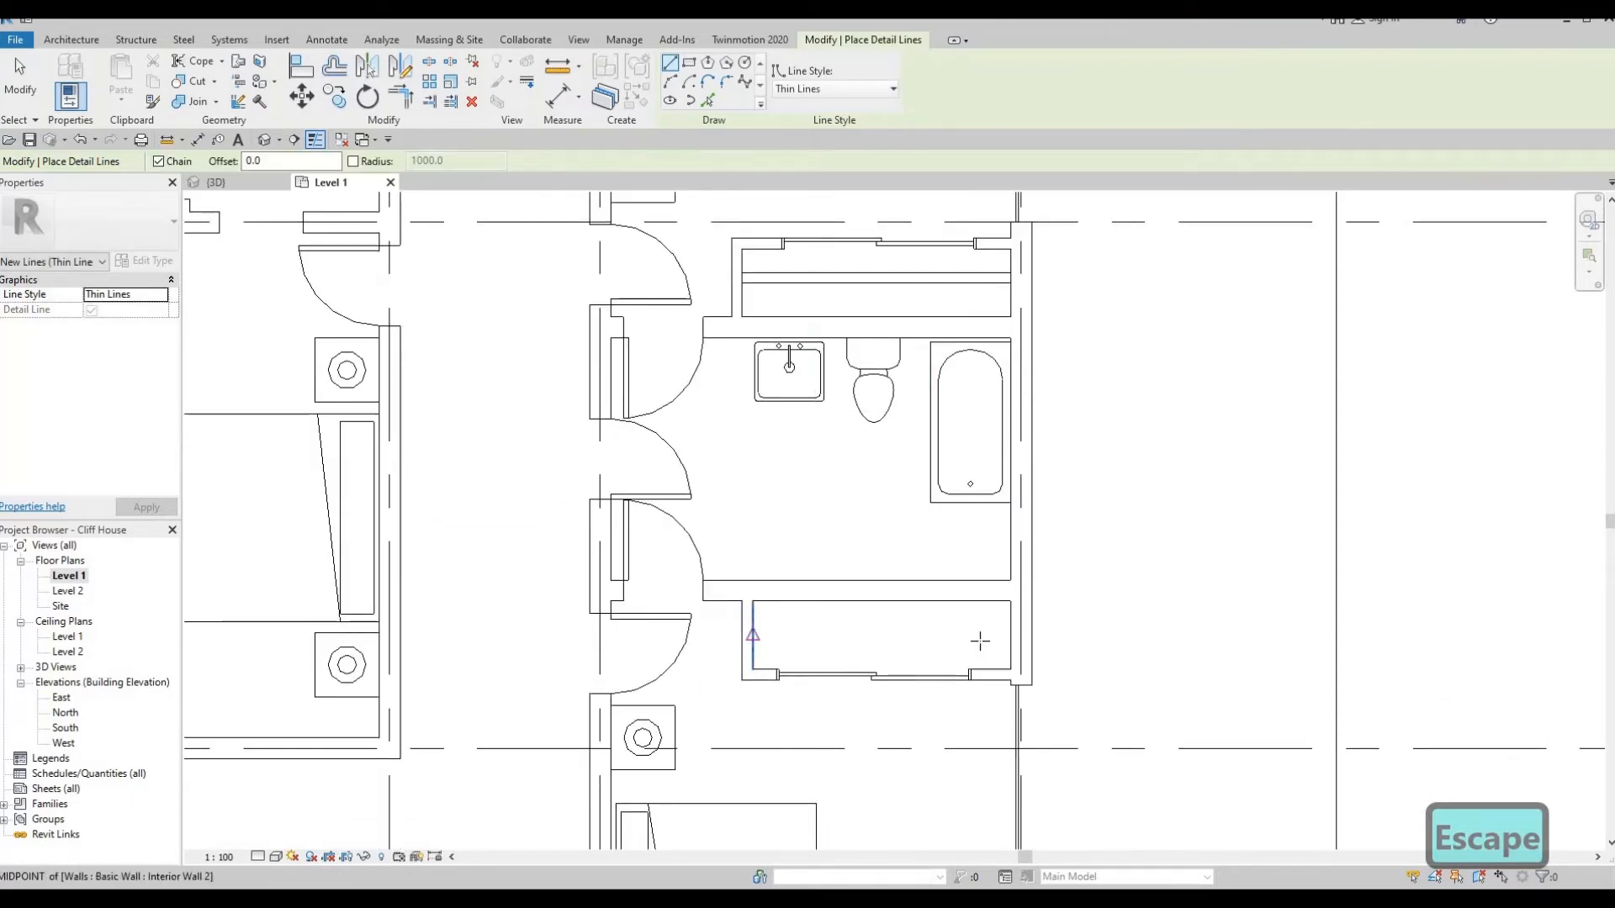
click(1007, 636)
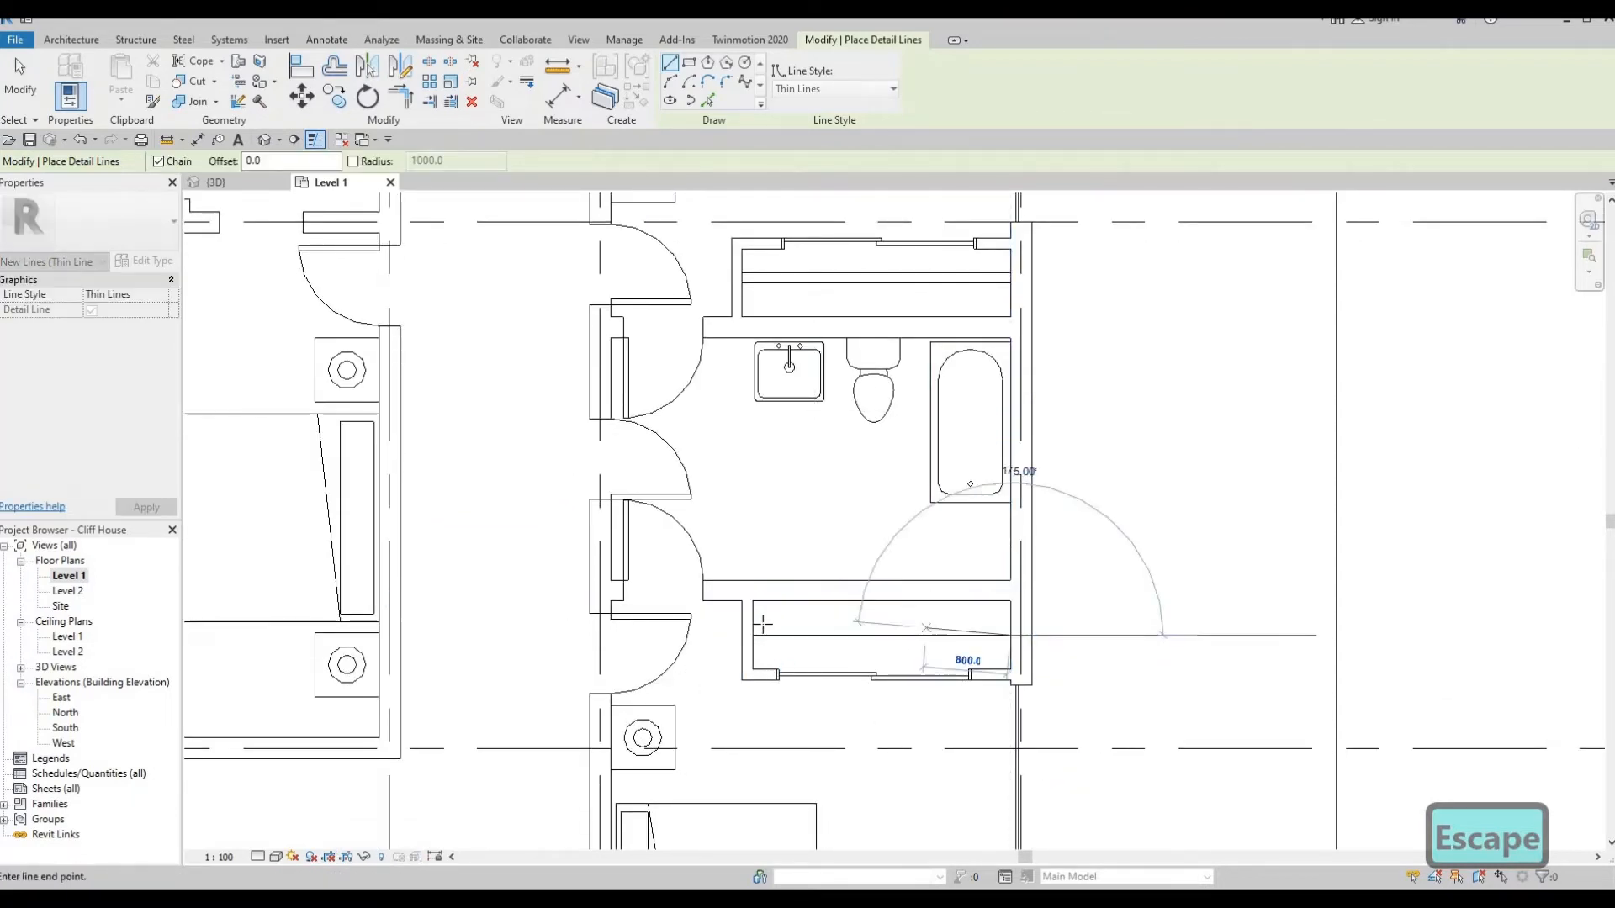
key(Escape)
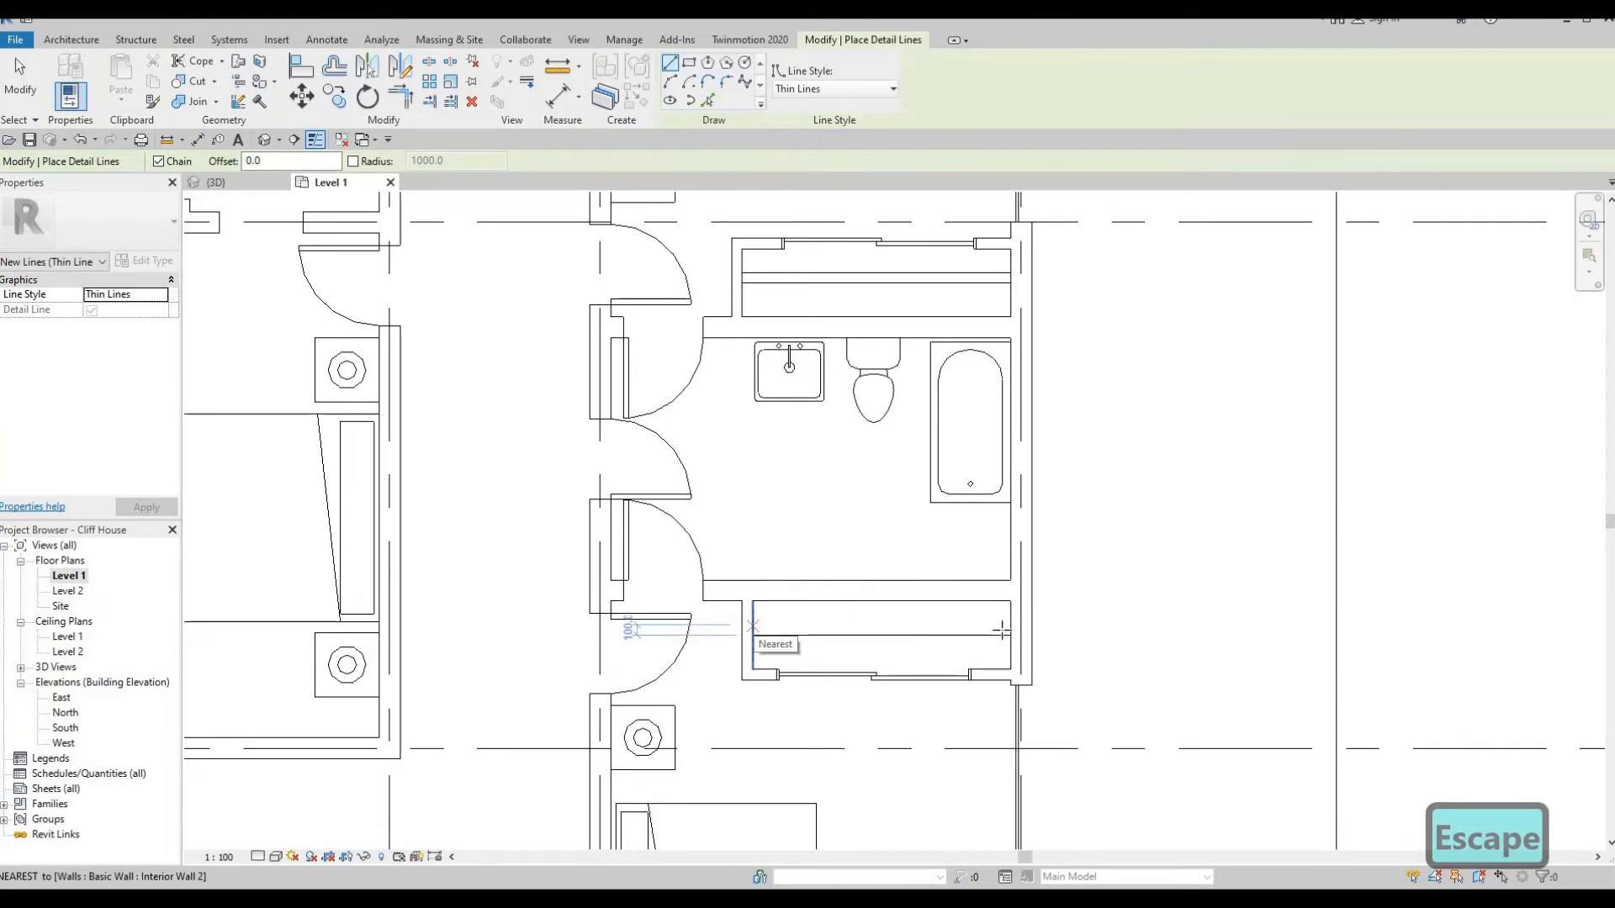
click(753, 626)
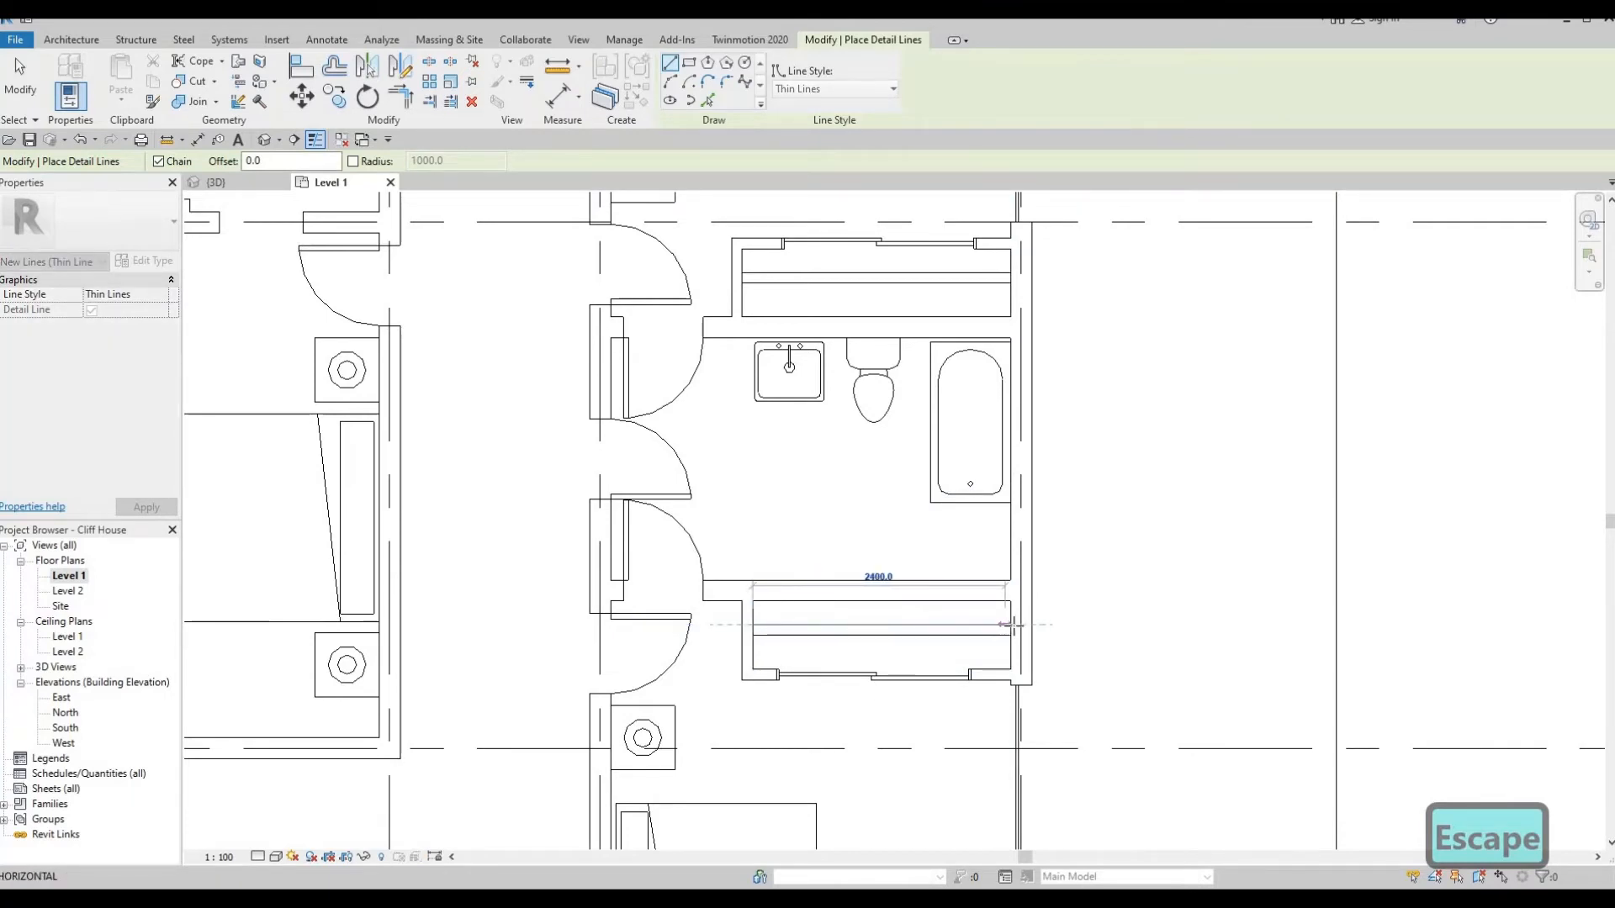
key(Escape)
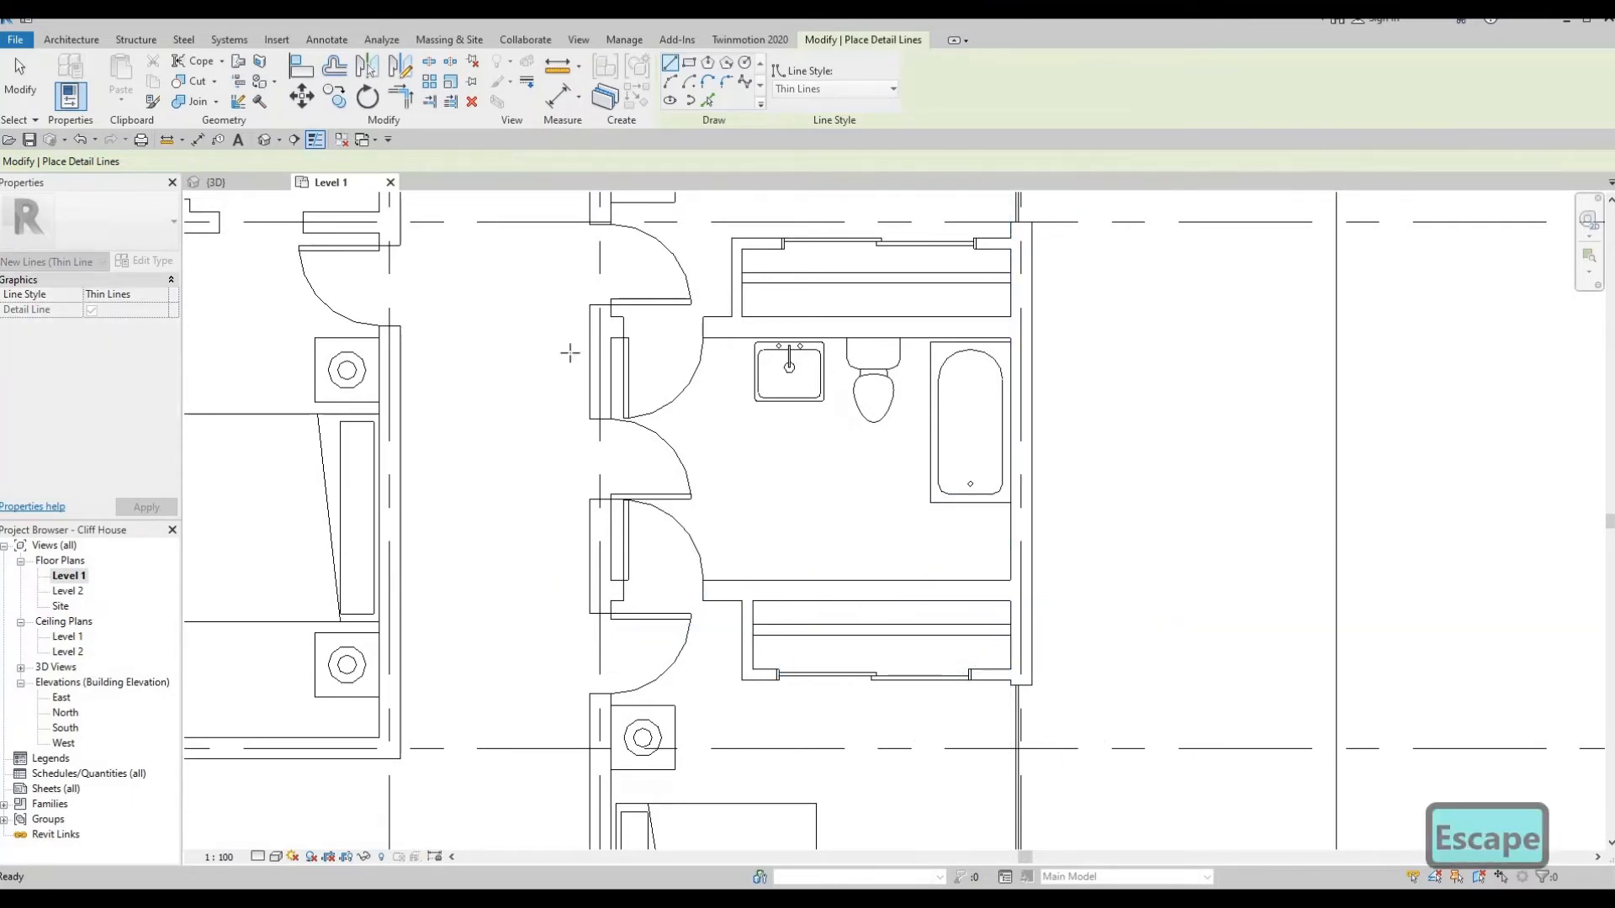
Draw an L-shaped detail line in the room beside the left bathroom, rising from the lower wall and running 1300 mm to the bathroom wall
middle_drag(480, 307, 547, 573)
scroll(548, 573, down, 3)
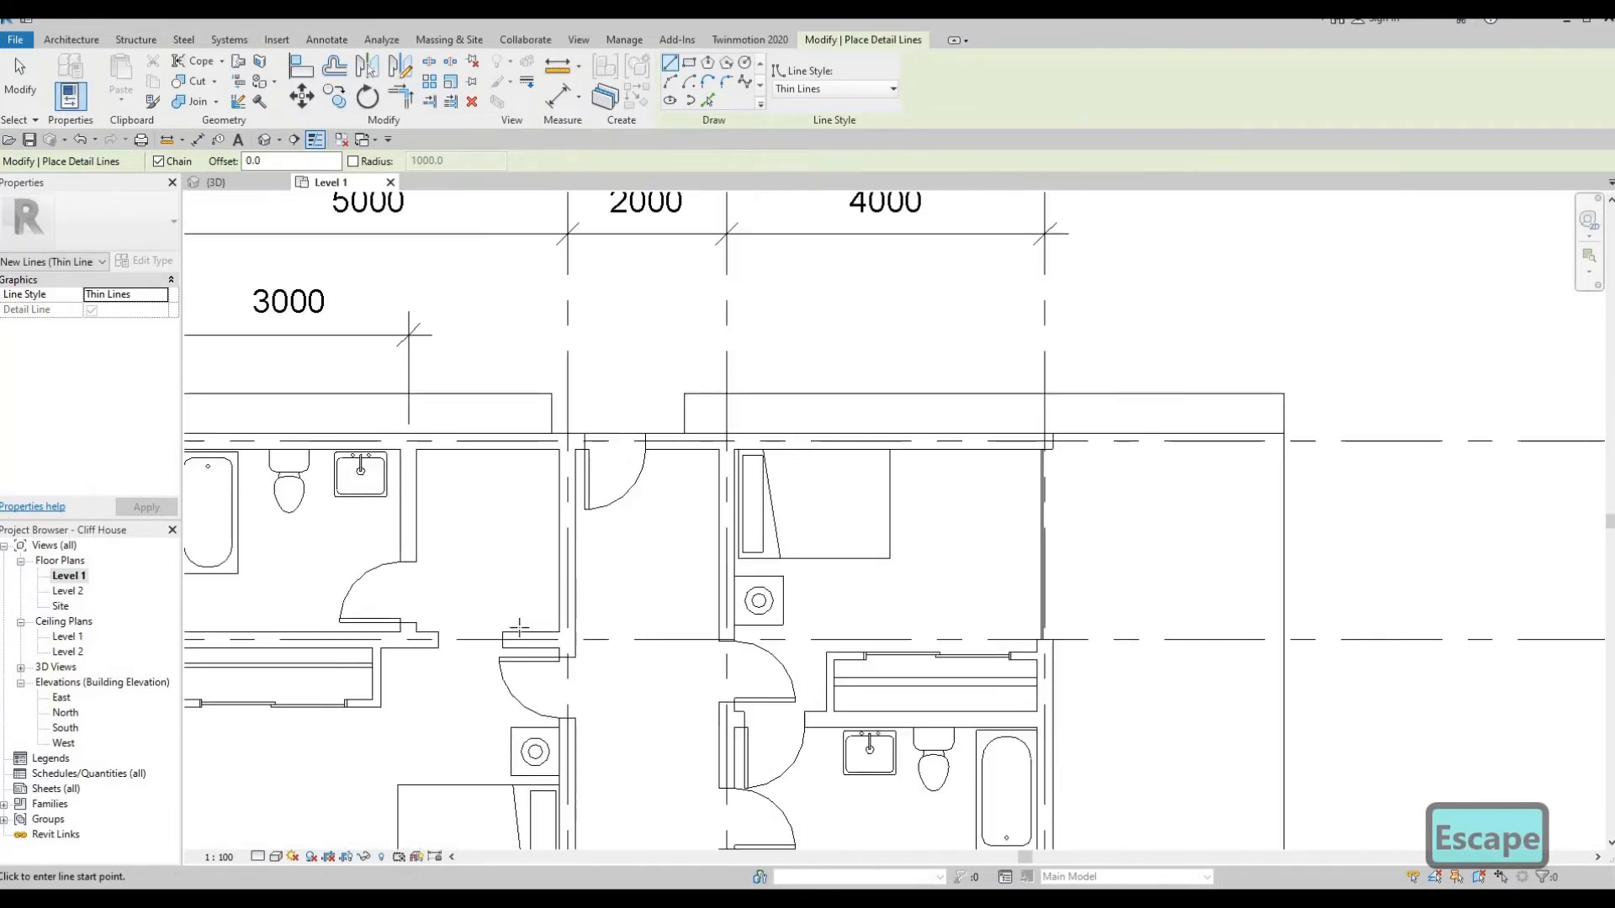
scroll(521, 555, up, 3)
click(516, 644)
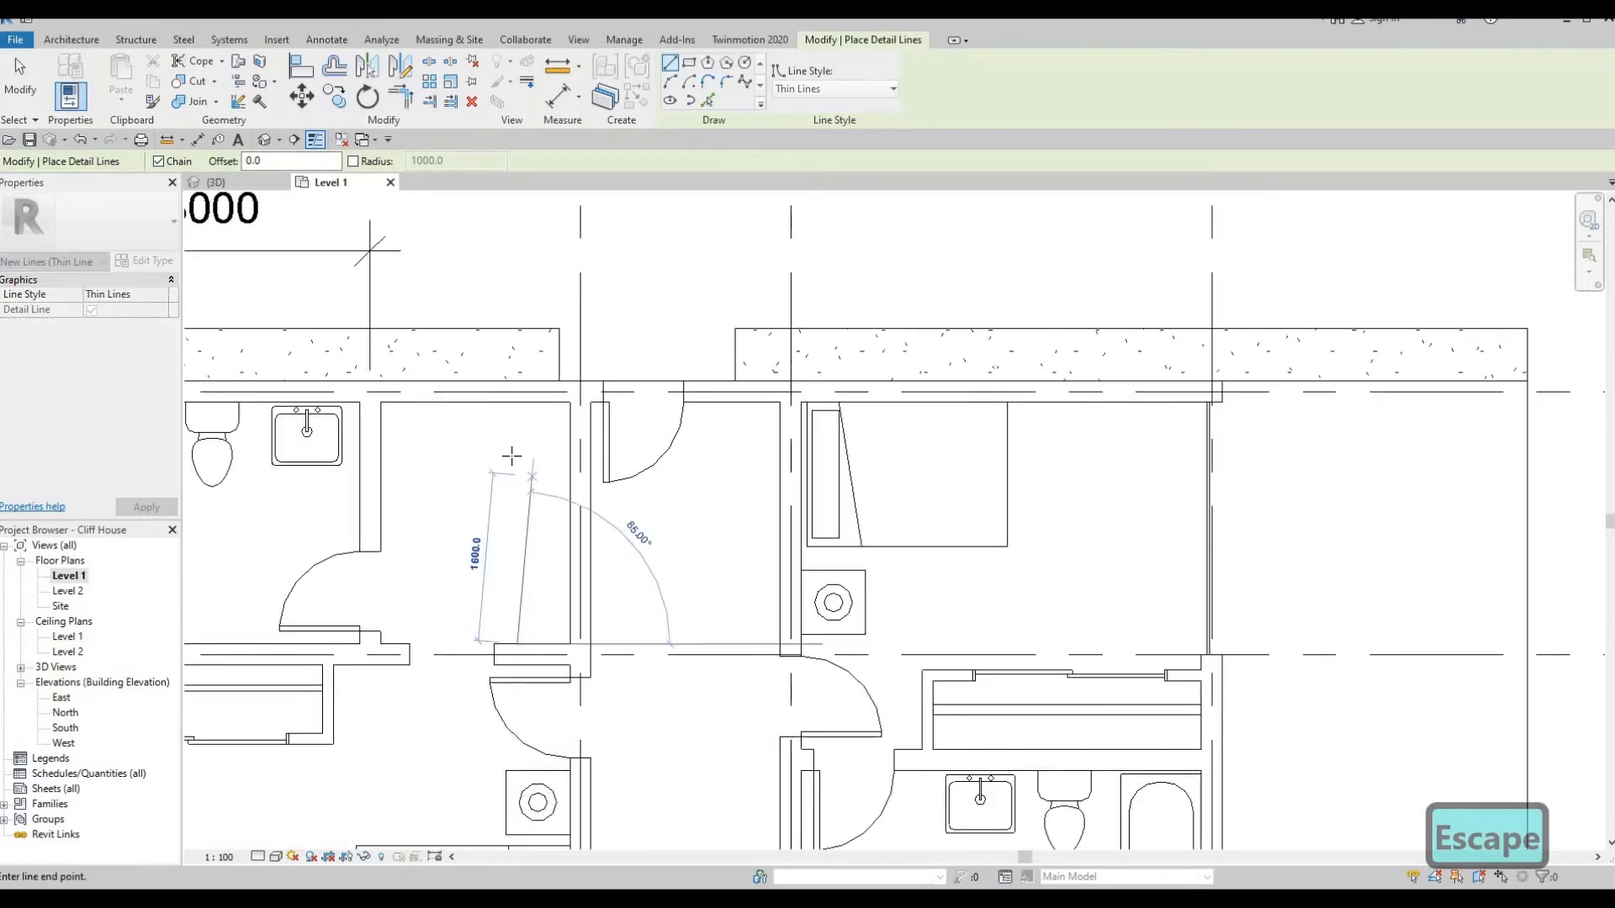
click(412, 453)
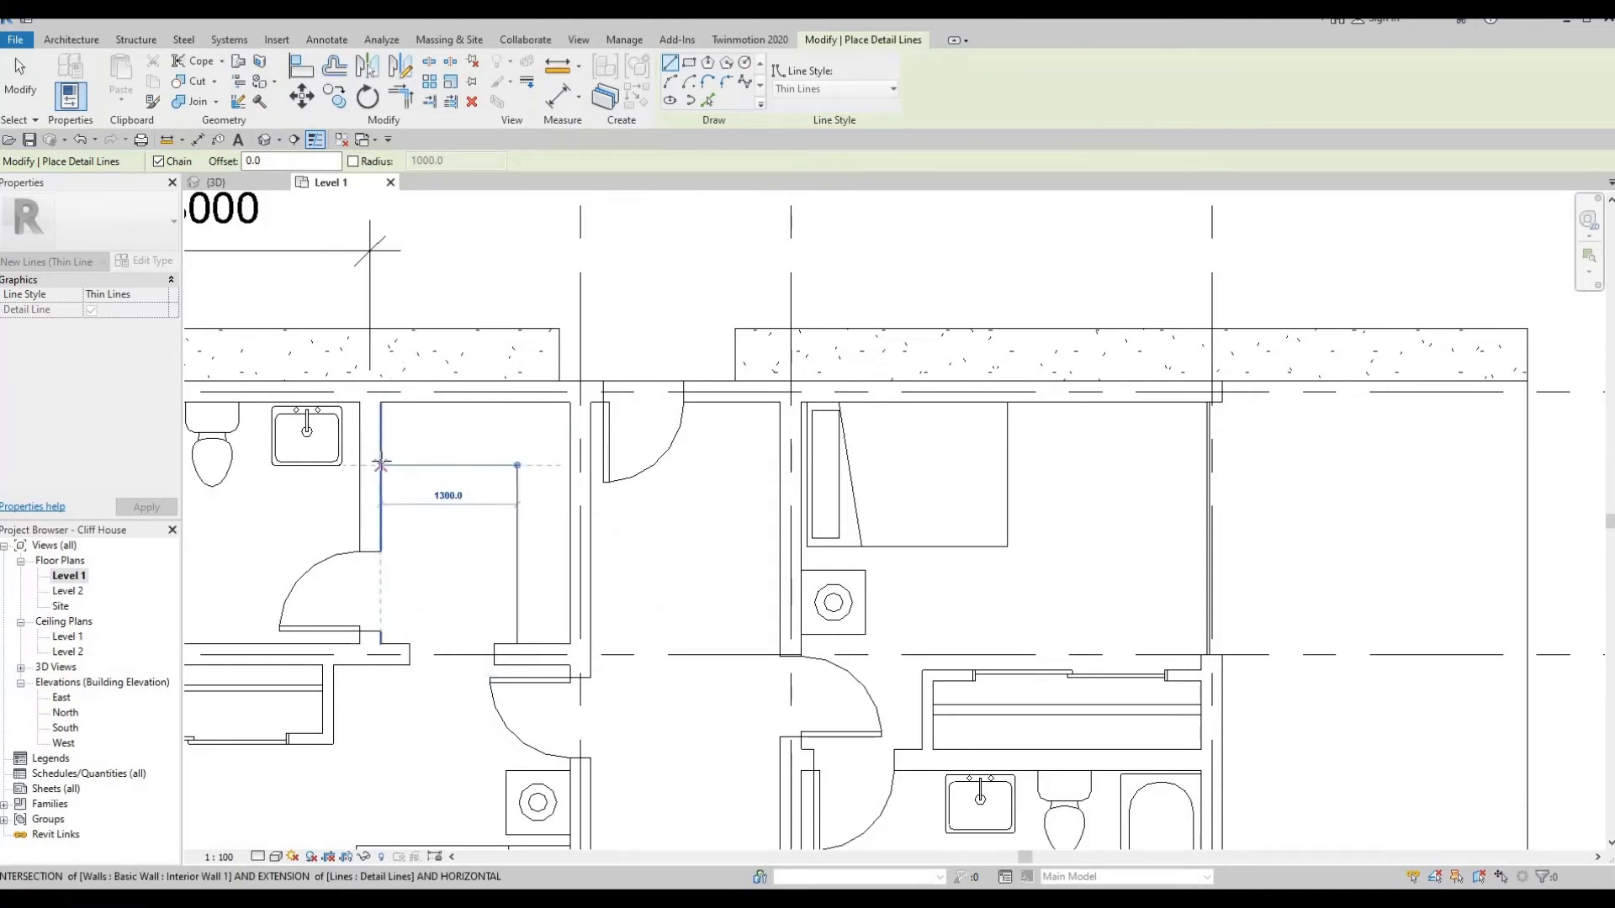
click(437, 473)
key(Escape)
key(Escape)
Nudge the L-shaped outline's horizontal line up to 660 mm from the upper gridline
click(441, 461)
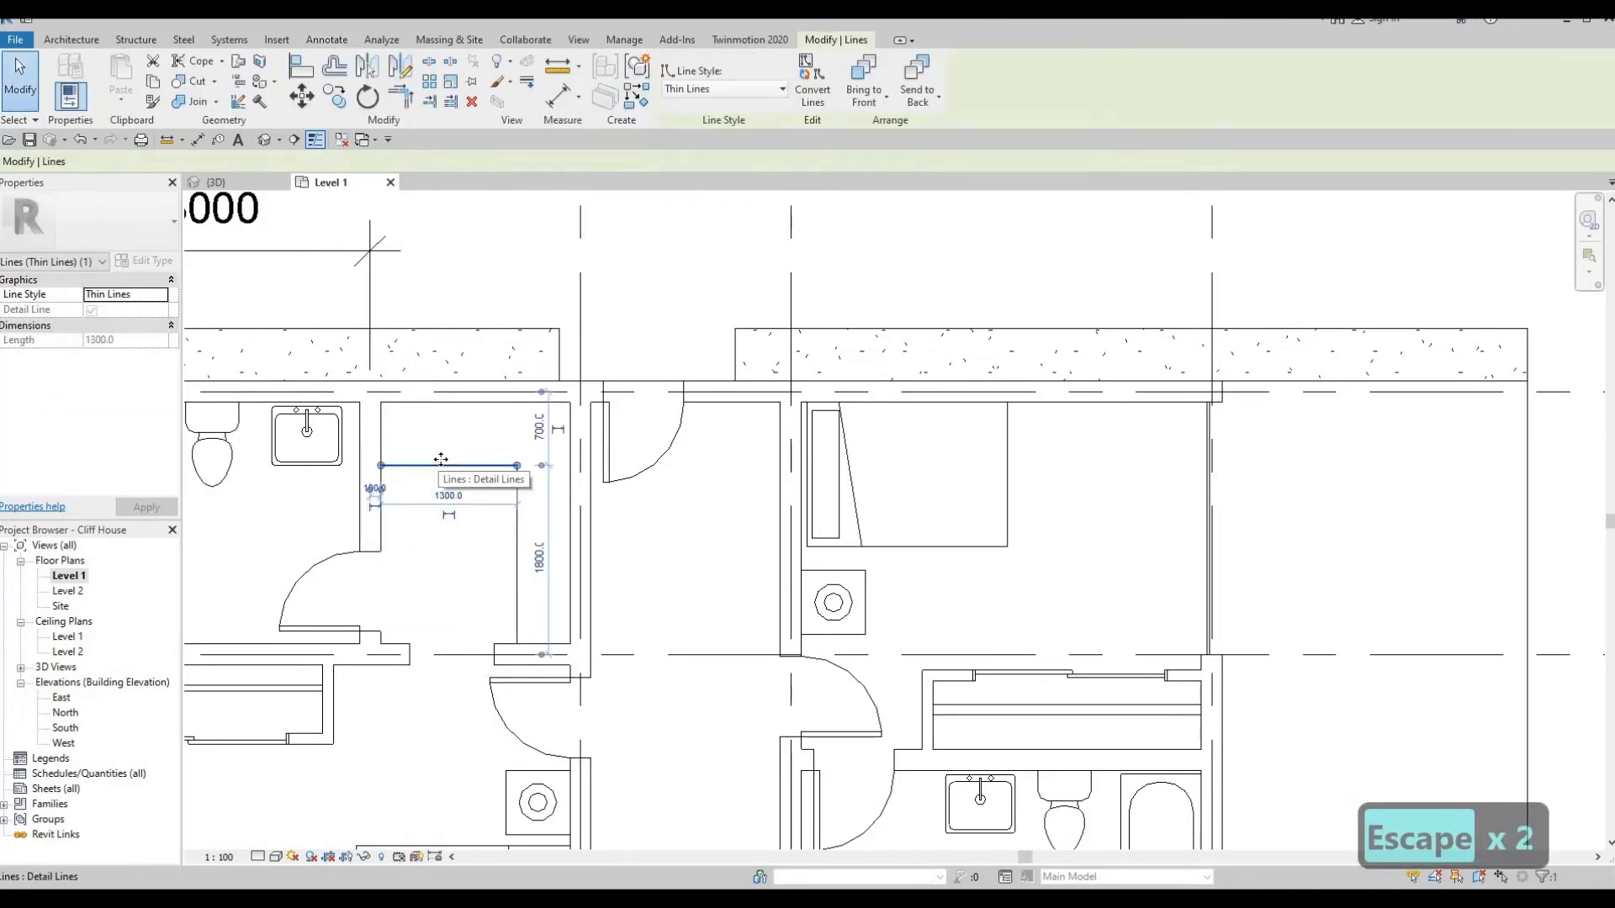
key(Up)
key(Up)
key(Up)
key(Up)
key(Down)
key(Down)
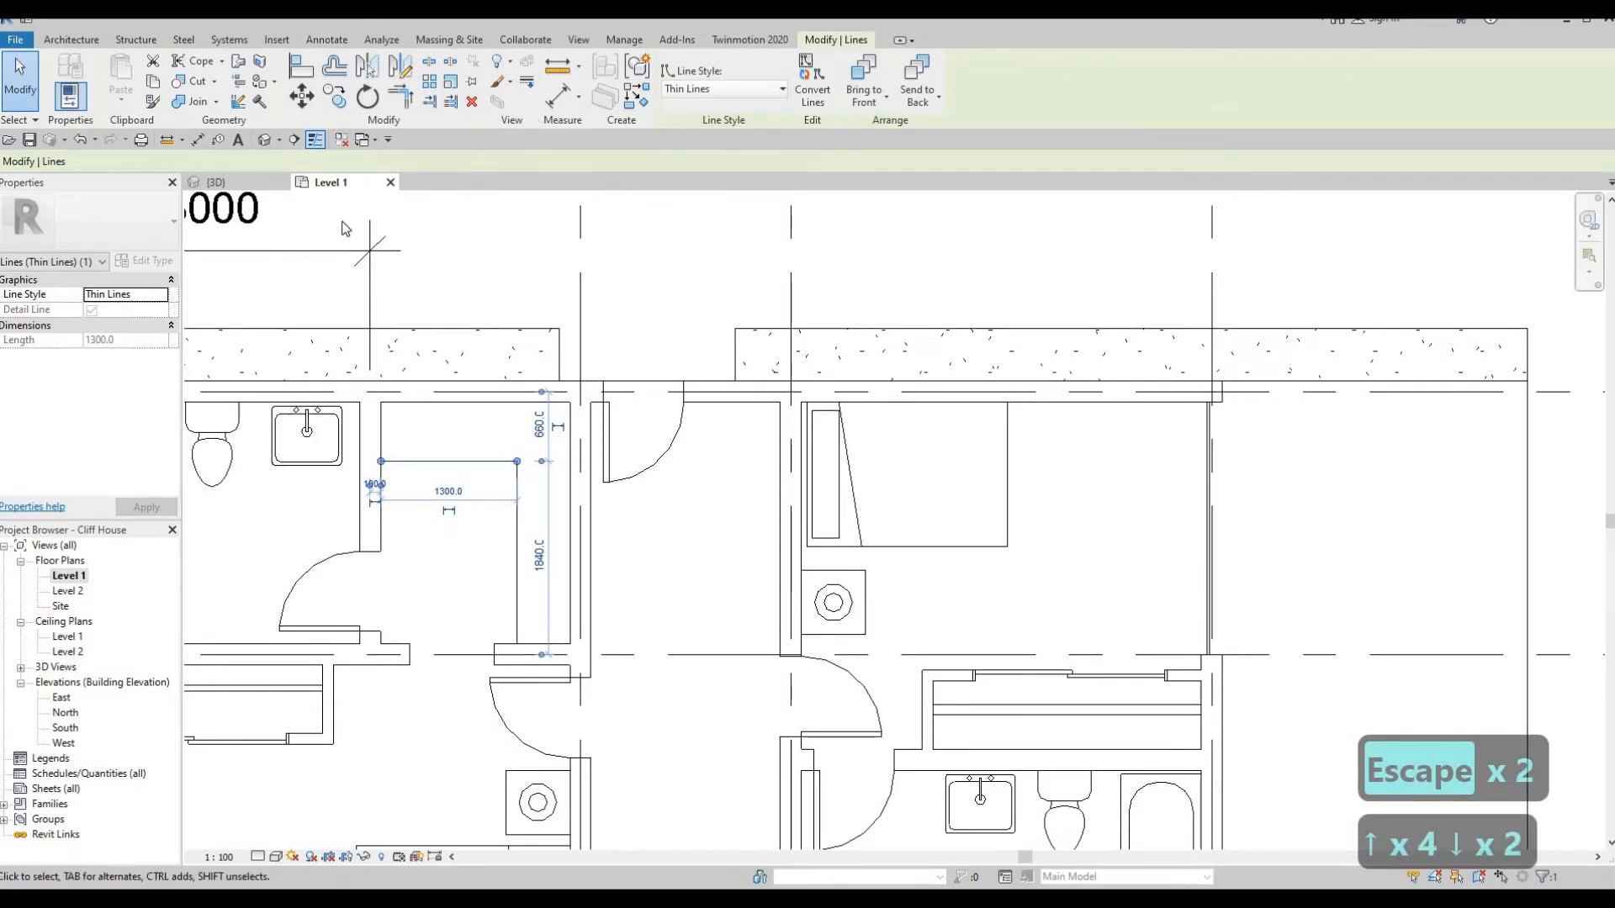
key(Escape)
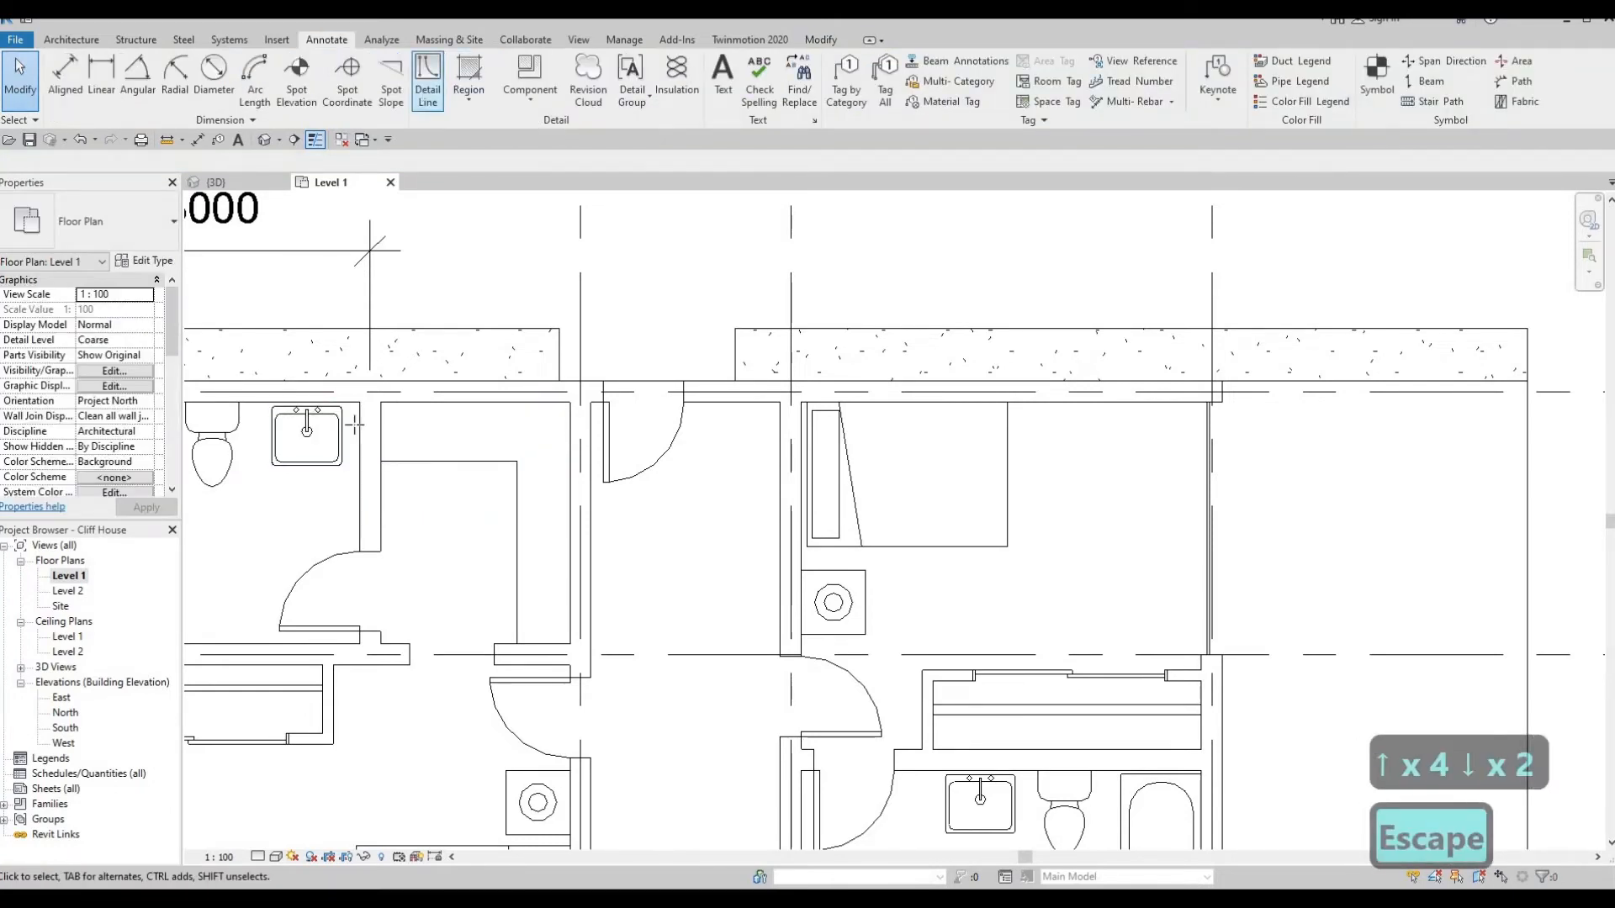
Draw two parallel horizontal detail lines between the L-shaped outline and the upper wall, starting at the bathroom wall
click(427, 84)
click(381, 425)
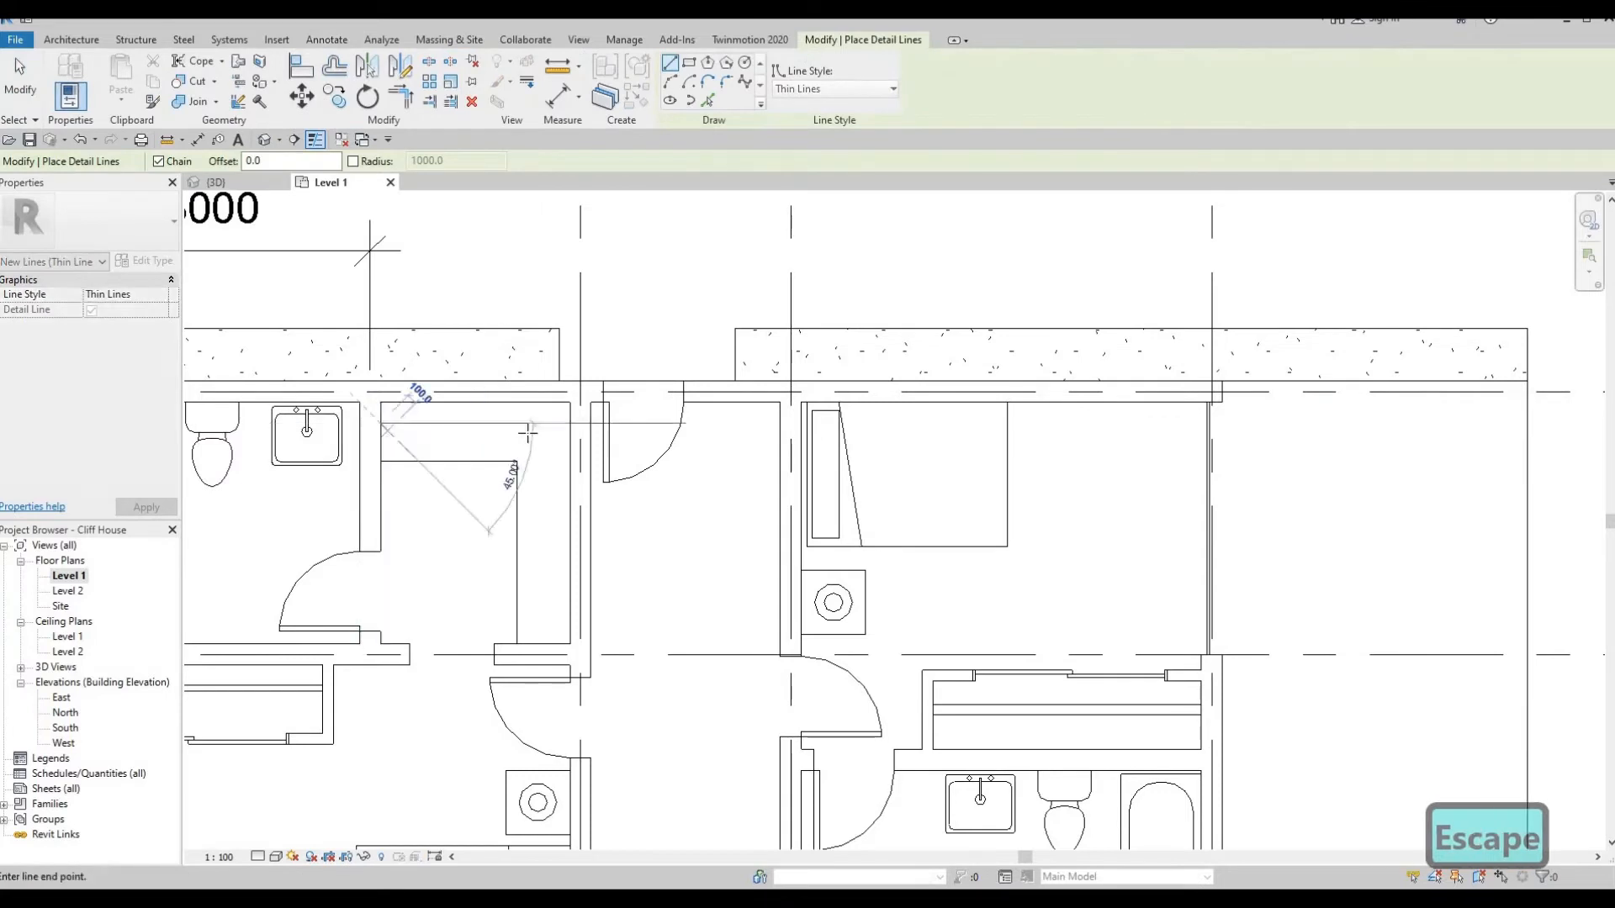
click(529, 425)
key(Escape)
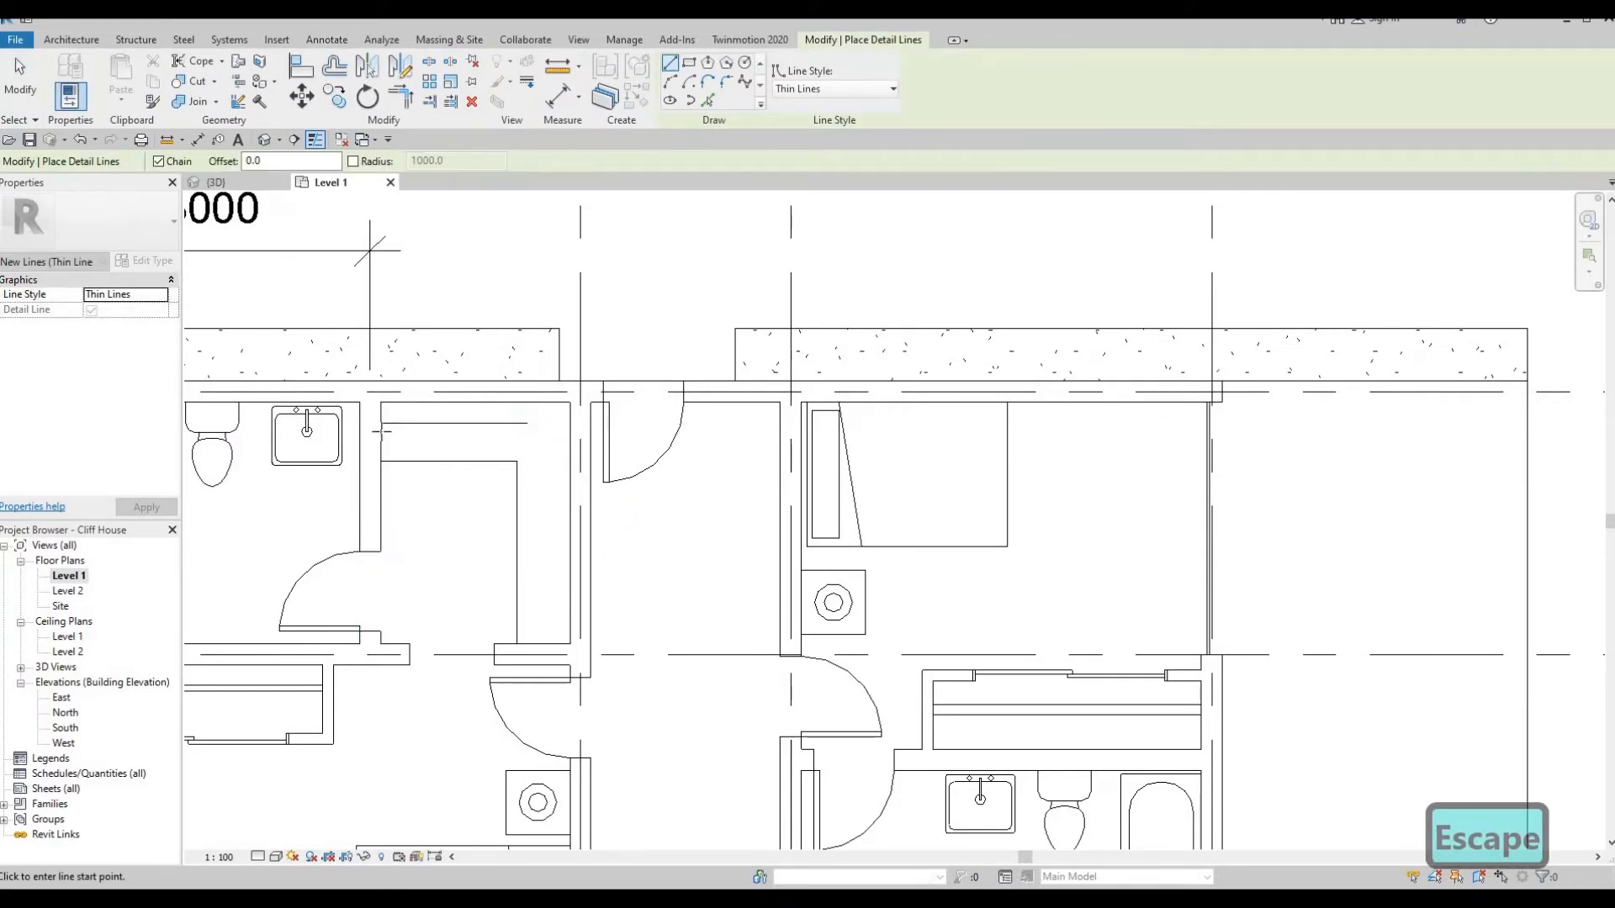
click(381, 434)
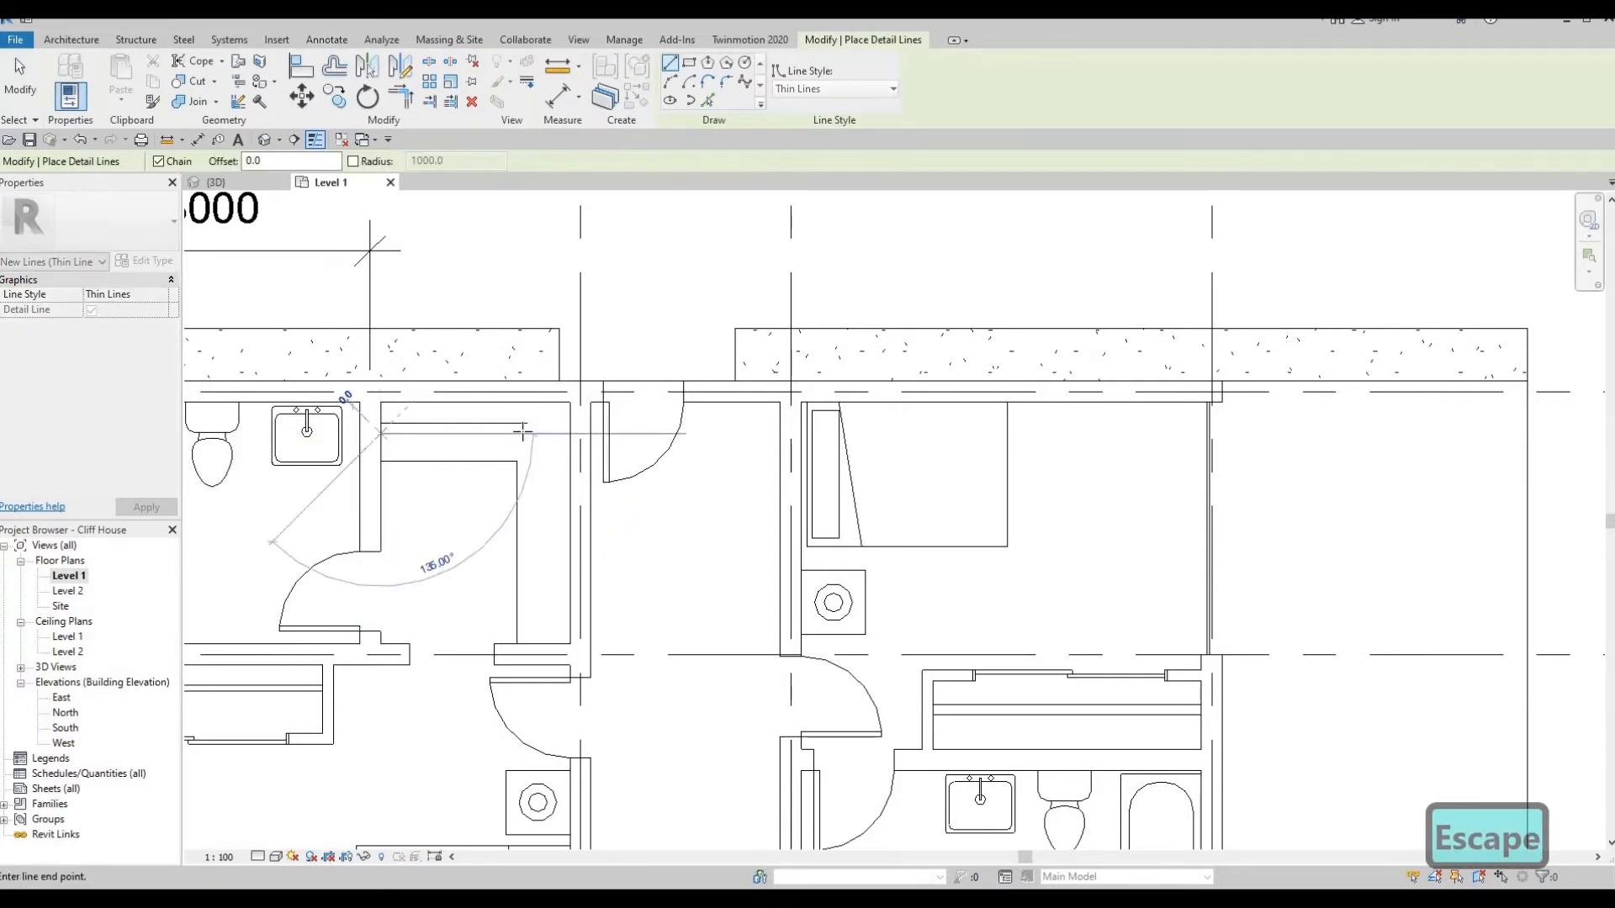
click(526, 500)
key(Escape)
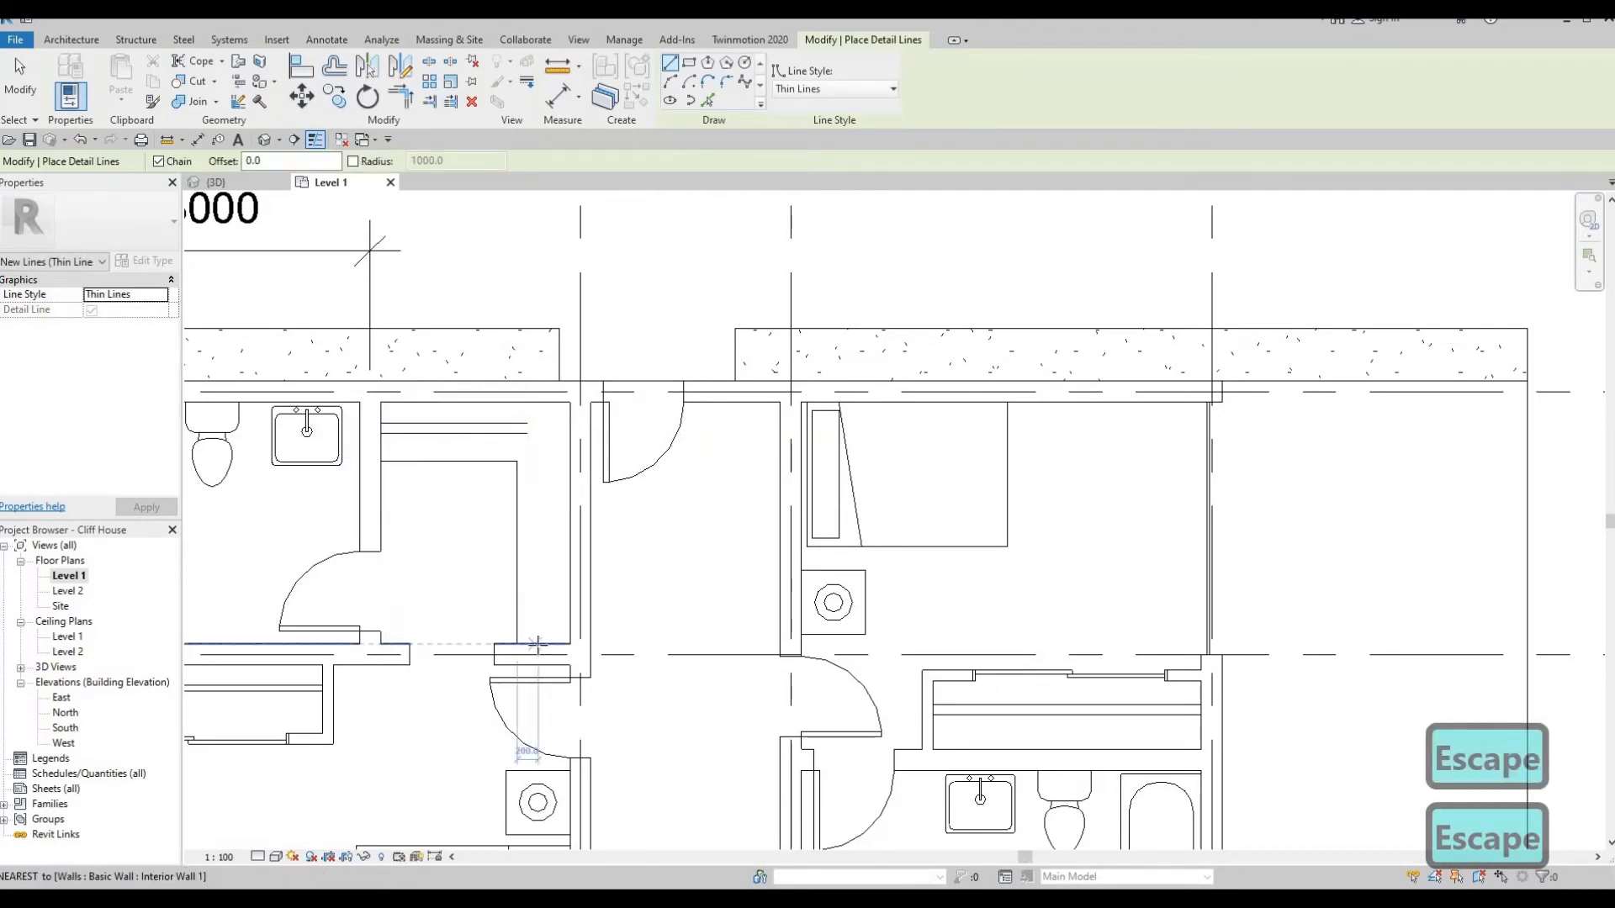
Draw two parallel vertical detail lines between the L-shaped outline and the corridor wall, rising from the lower wall
click(538, 644)
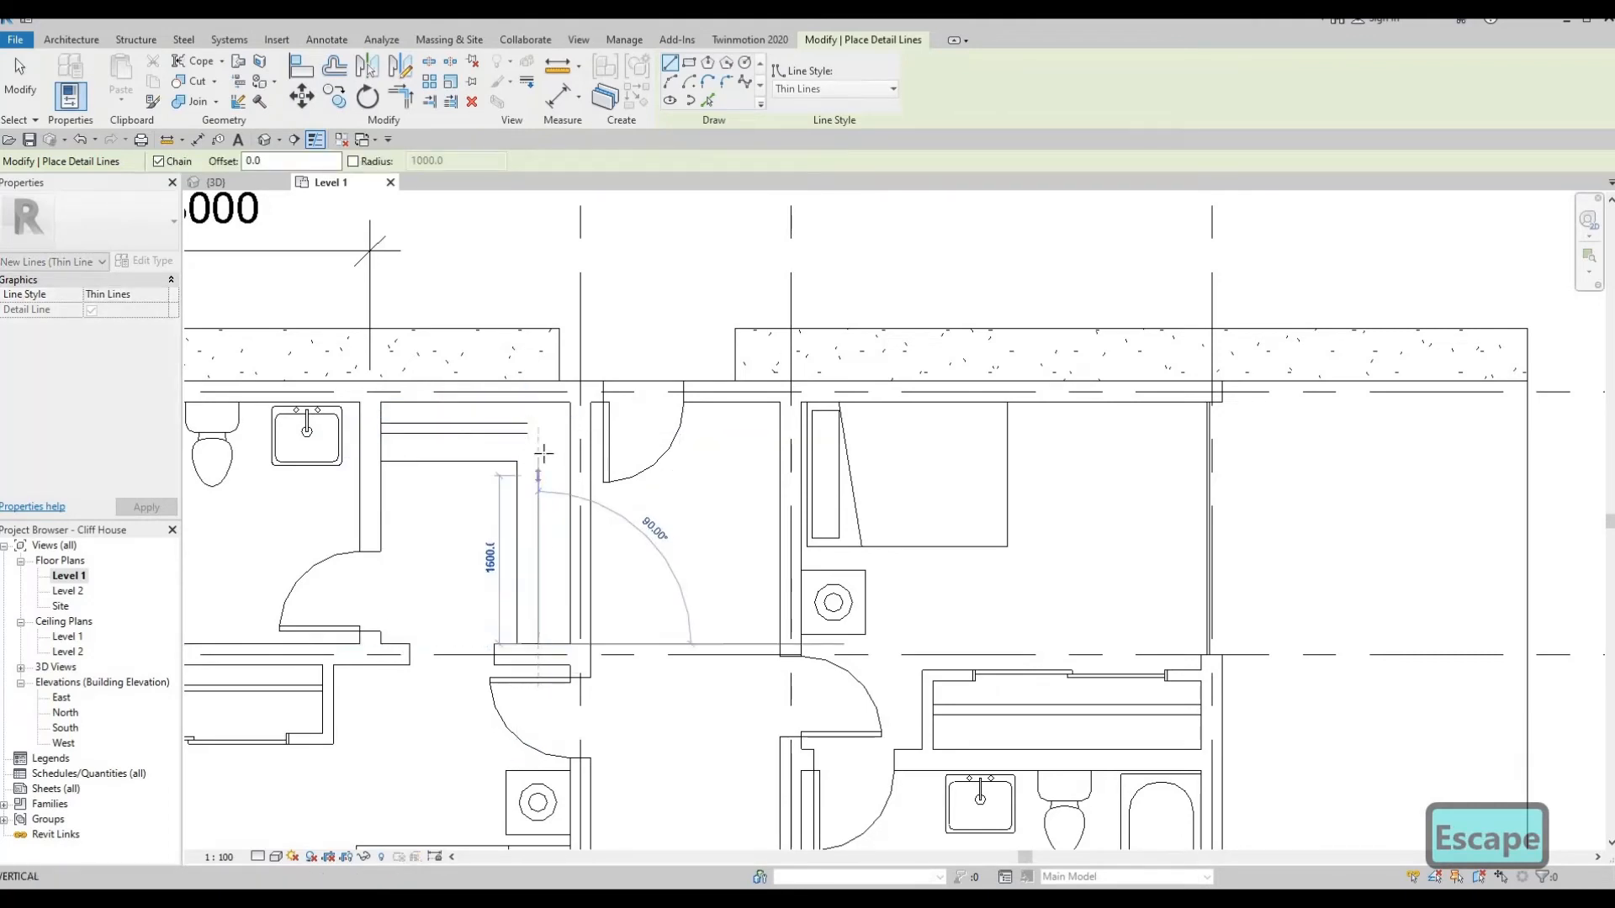
key(Escape)
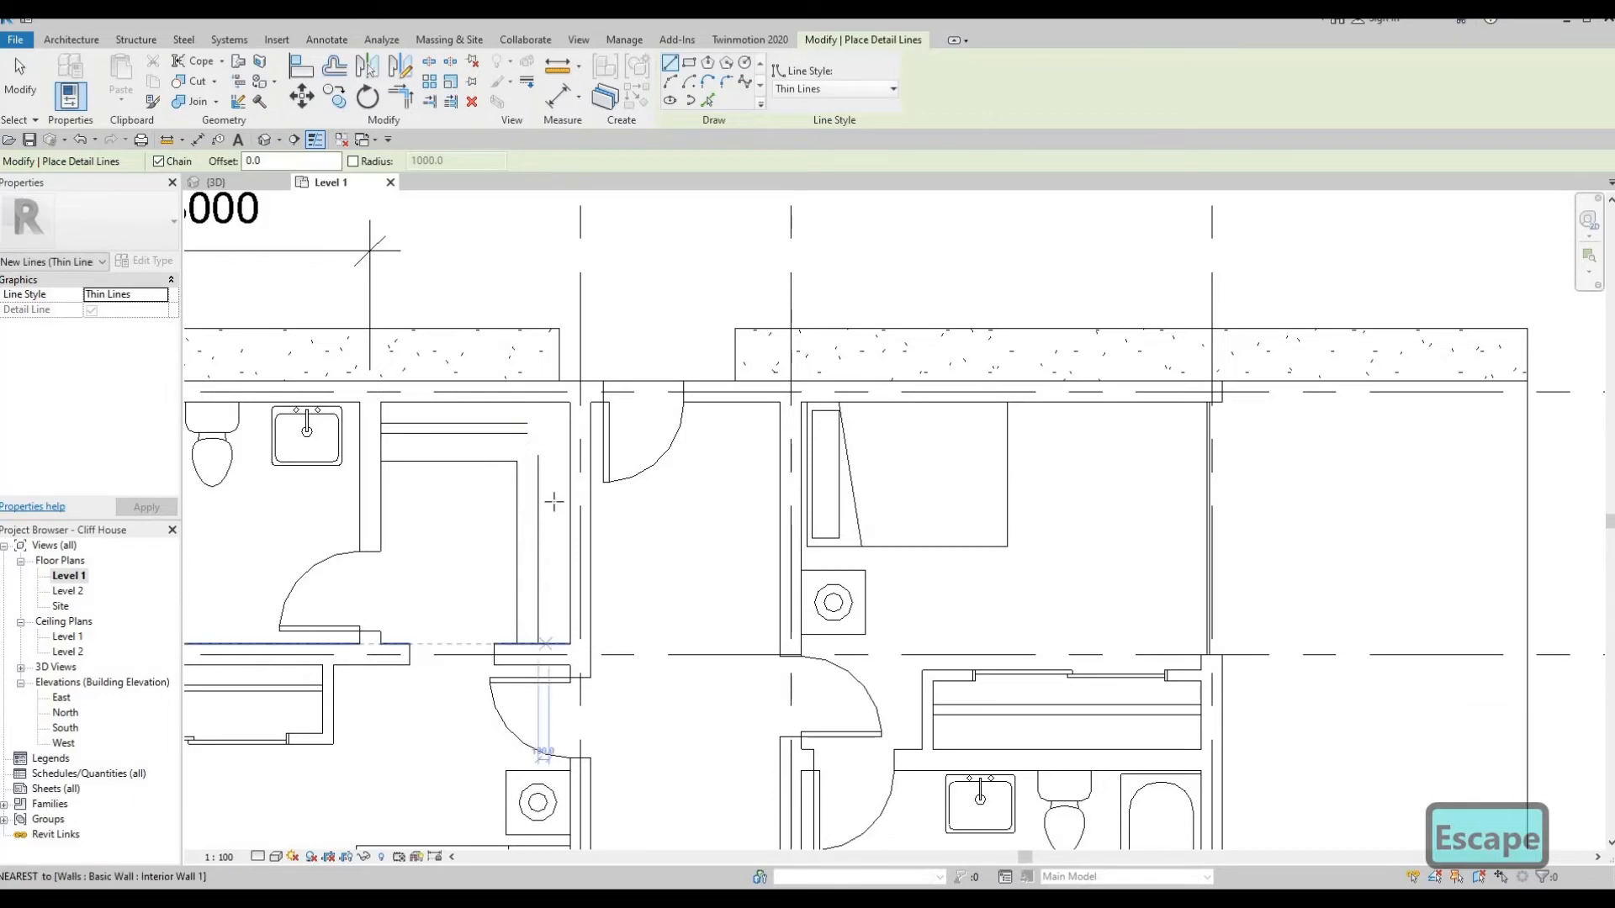
click(549, 645)
click(549, 434)
key(Escape)
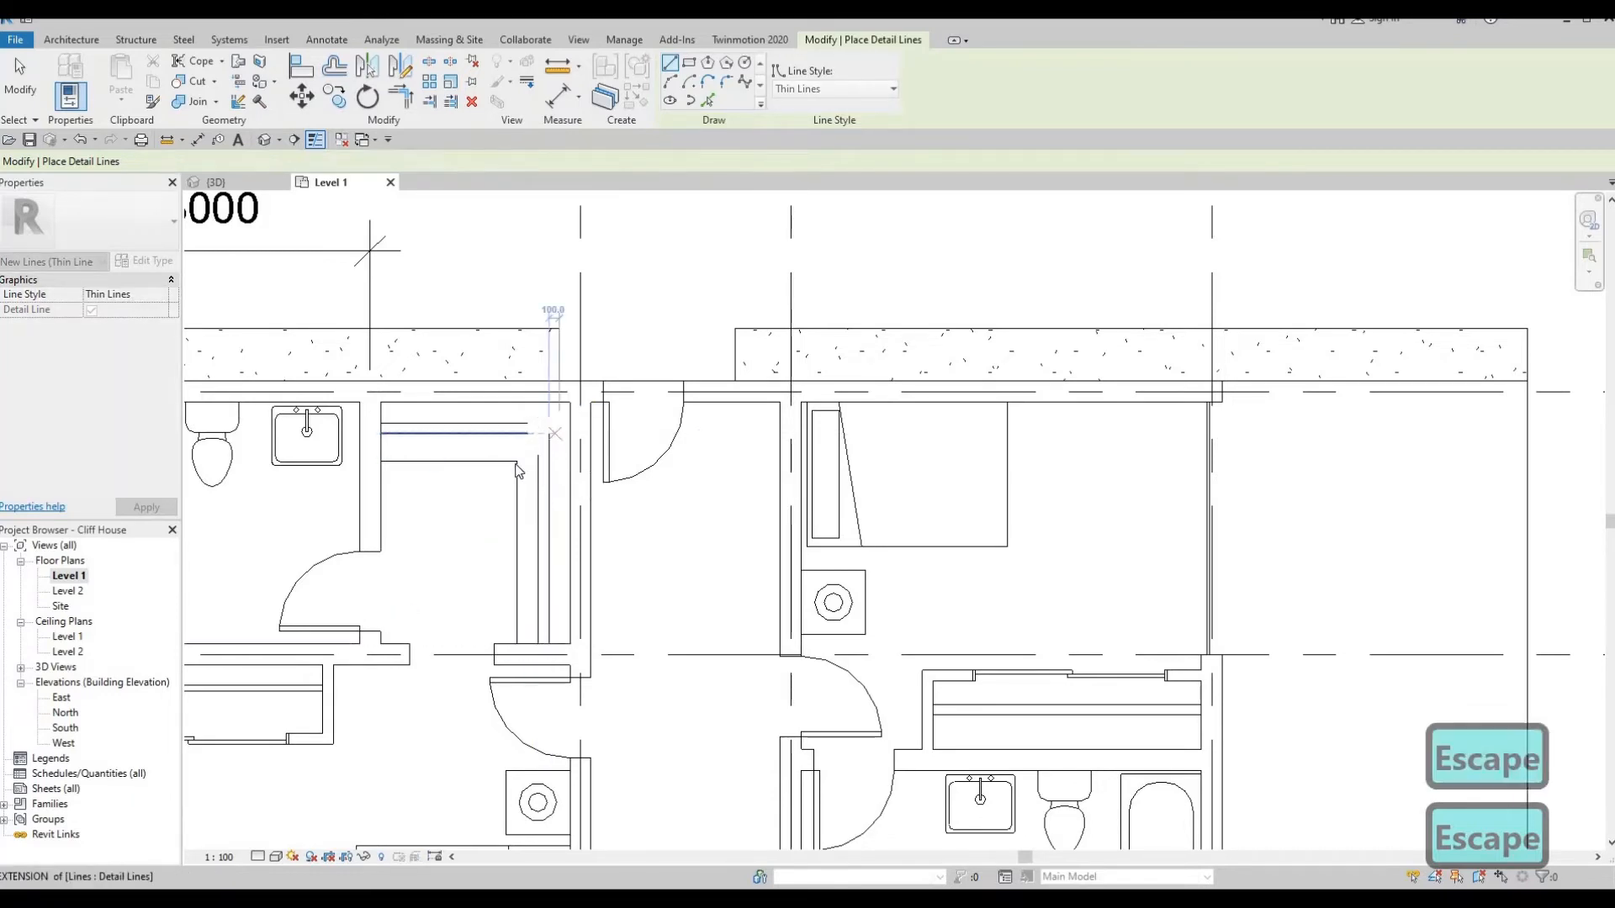
Join the two pairs of horizontal and vertical detail lines with Trim/Extend to Corner to form continuous L-shaped rods
key(Escape)
key(t)
key(r)
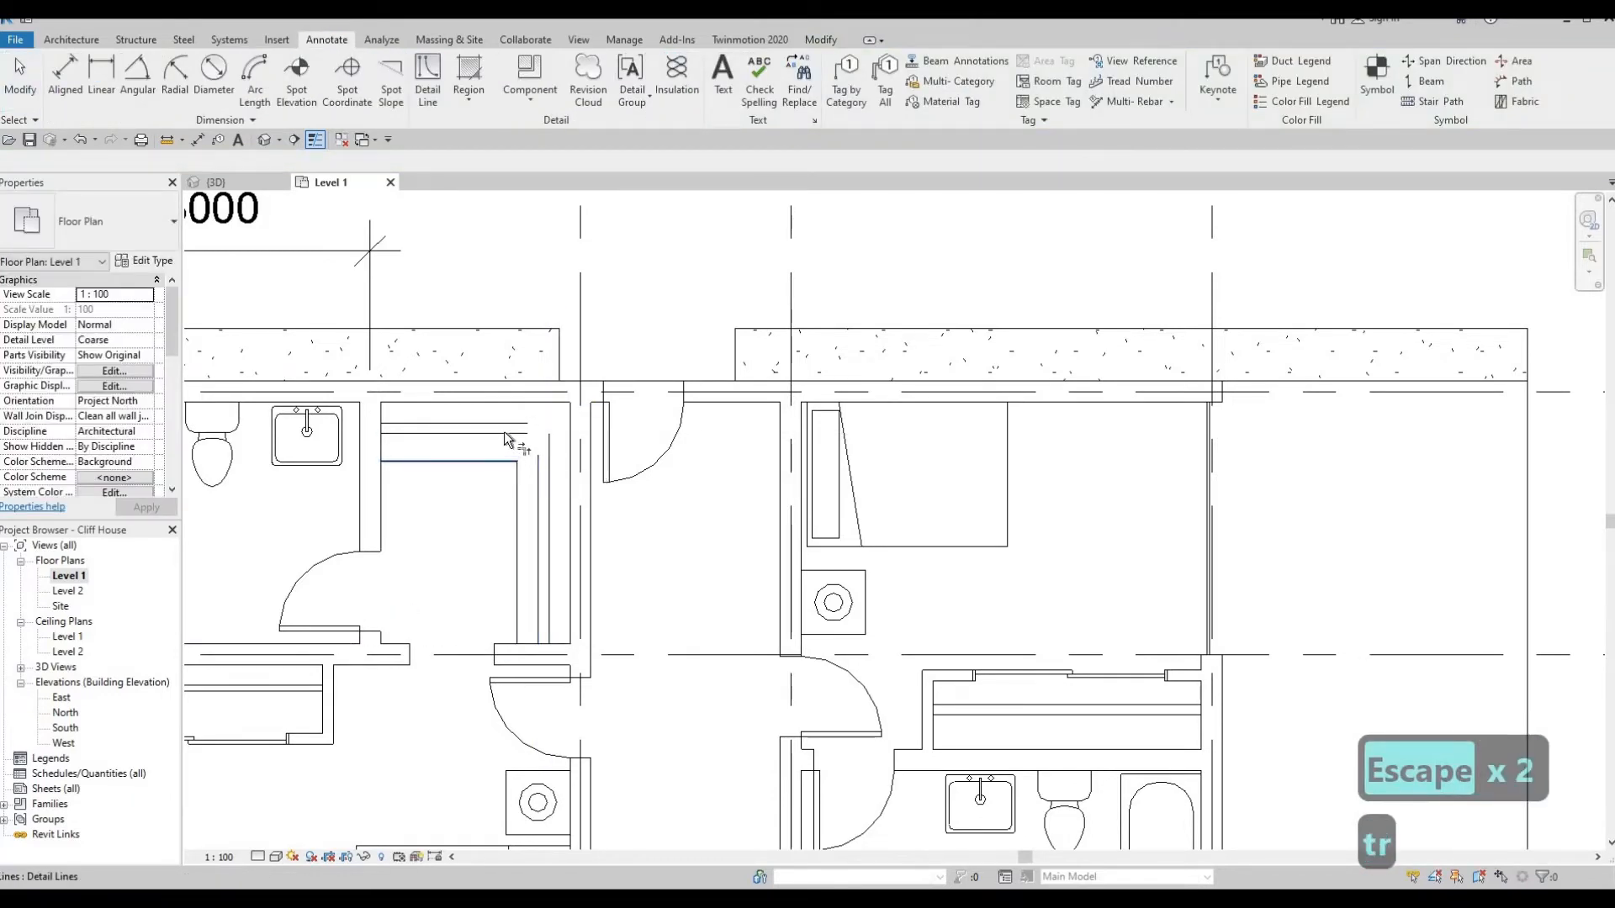
click(531, 476)
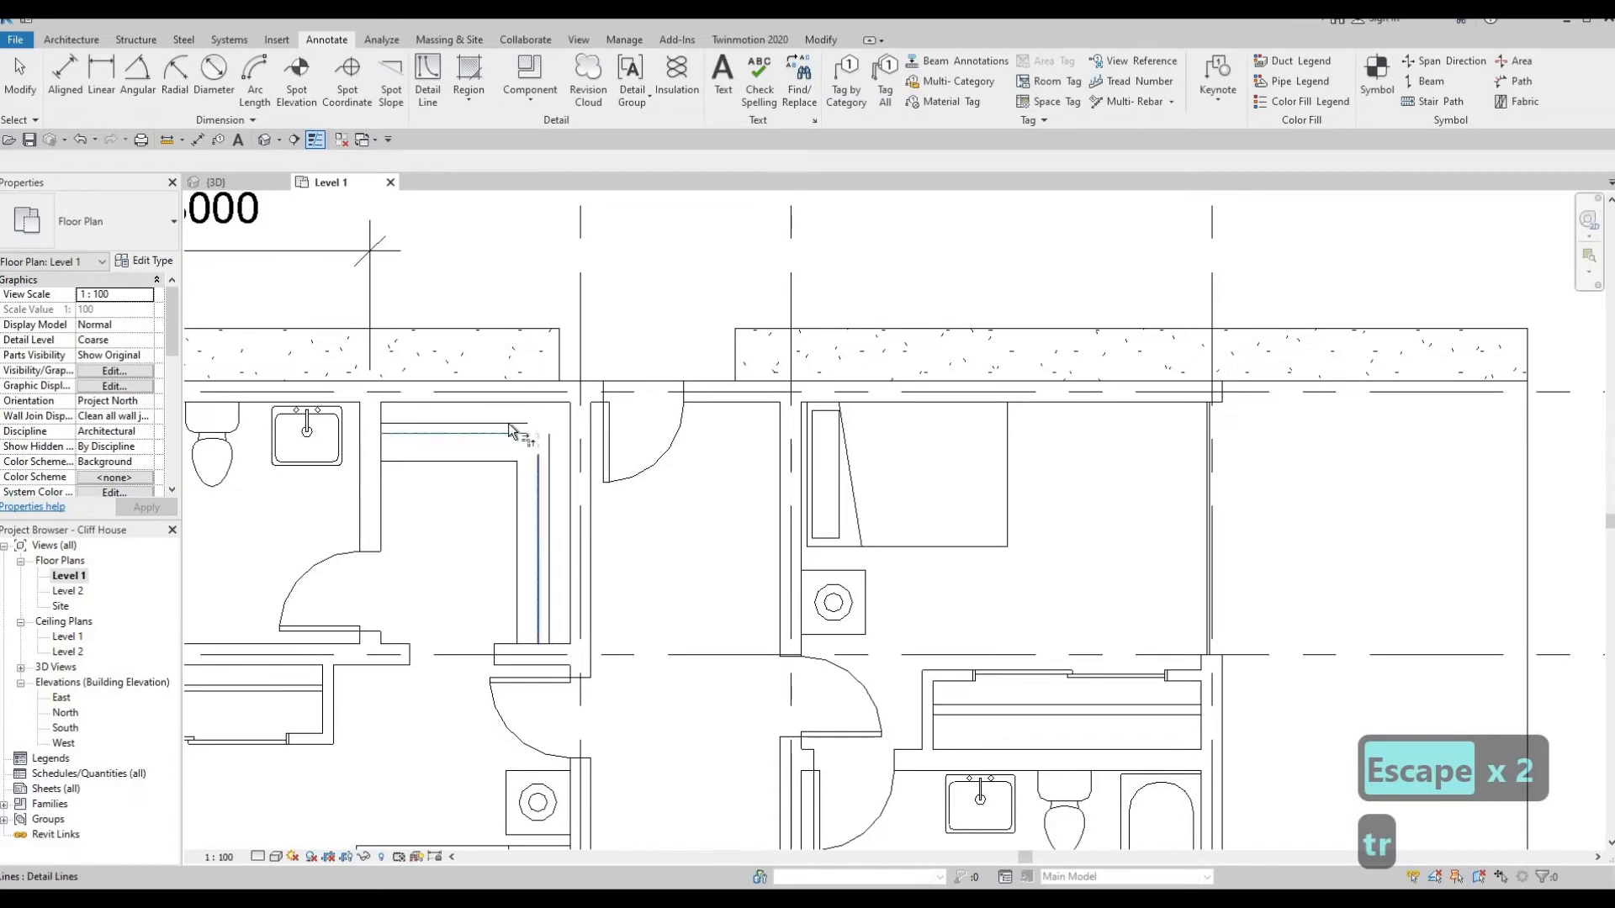
click(547, 455)
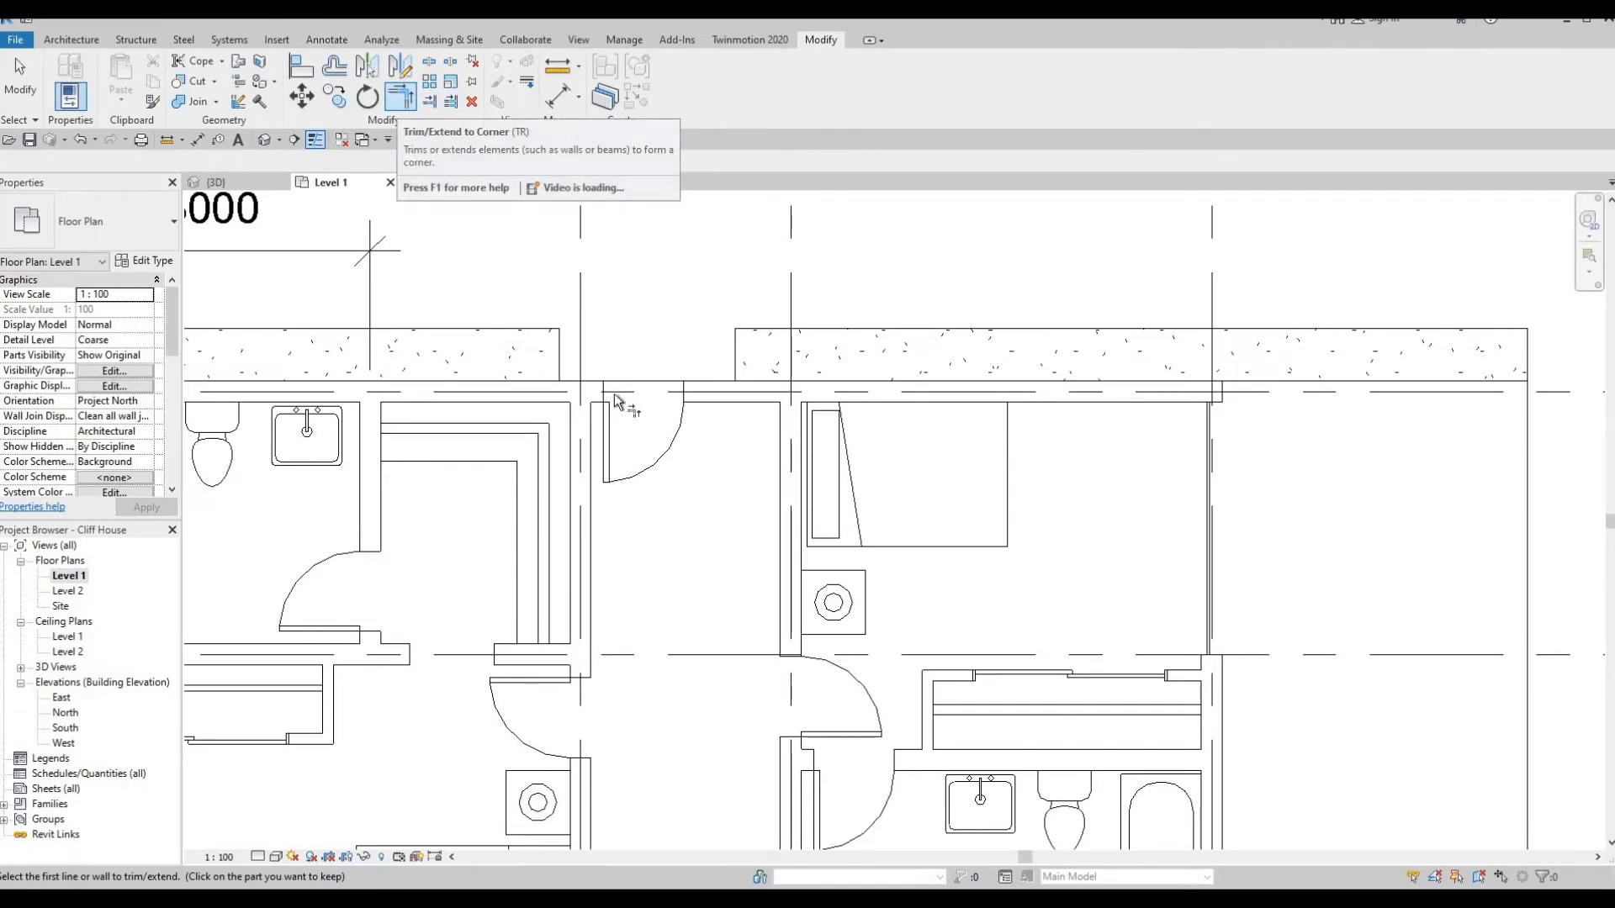
scroll(664, 548, down, 3)
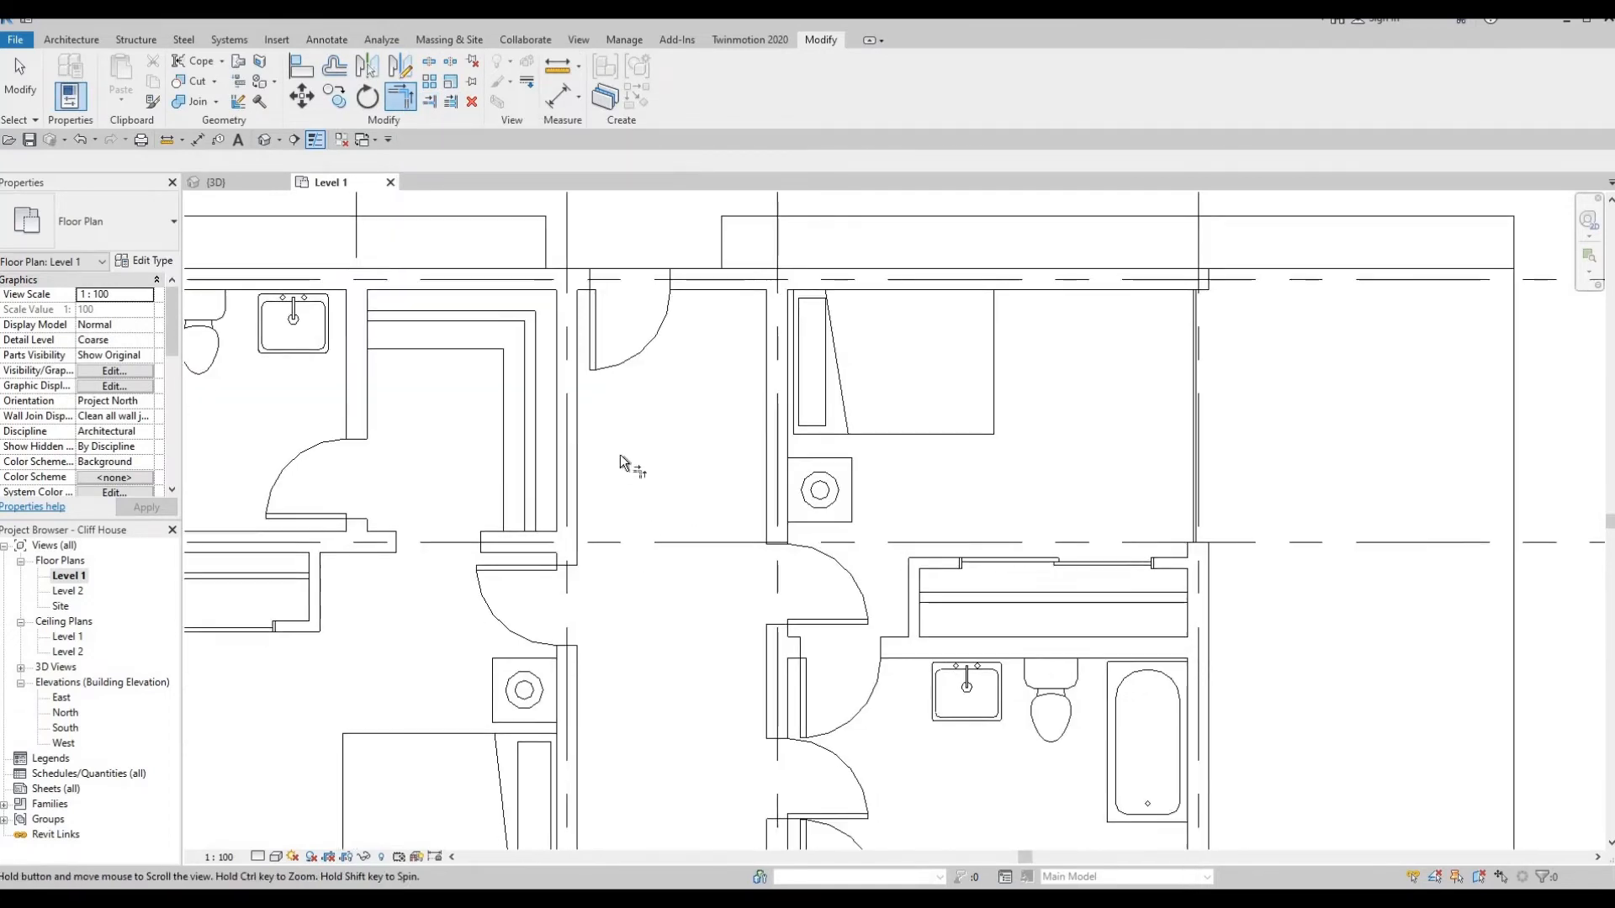
key(Escape)
middle_drag(615, 452, 637, 332)
scroll(637, 461, down, 1)
mouse_move(637, 461)
middle_down()
mouse_move(602, 336)
mouse_move(629, 488)
middle_up()
scroll(639, 499, down, 2)
scroll(638, 496, up, 1)
scroll(632, 495, down, 1)
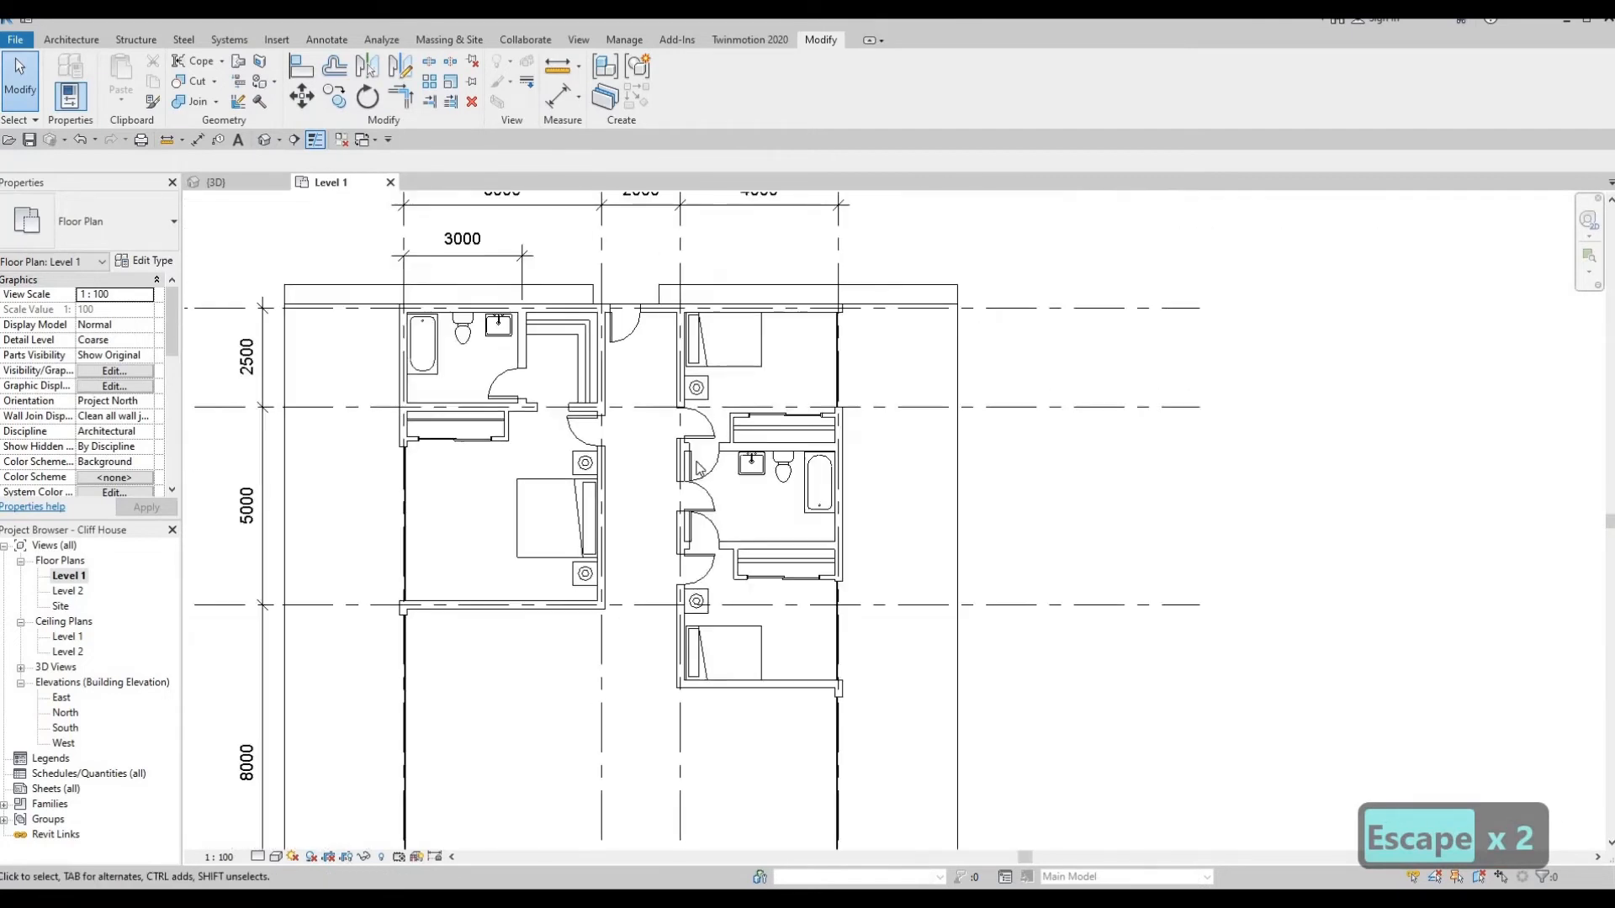
Review the furnished bedrooms, bathrooms and closets on the Level 1 plan, and the empty open room below them
middle_drag(782, 517, 760, 597)
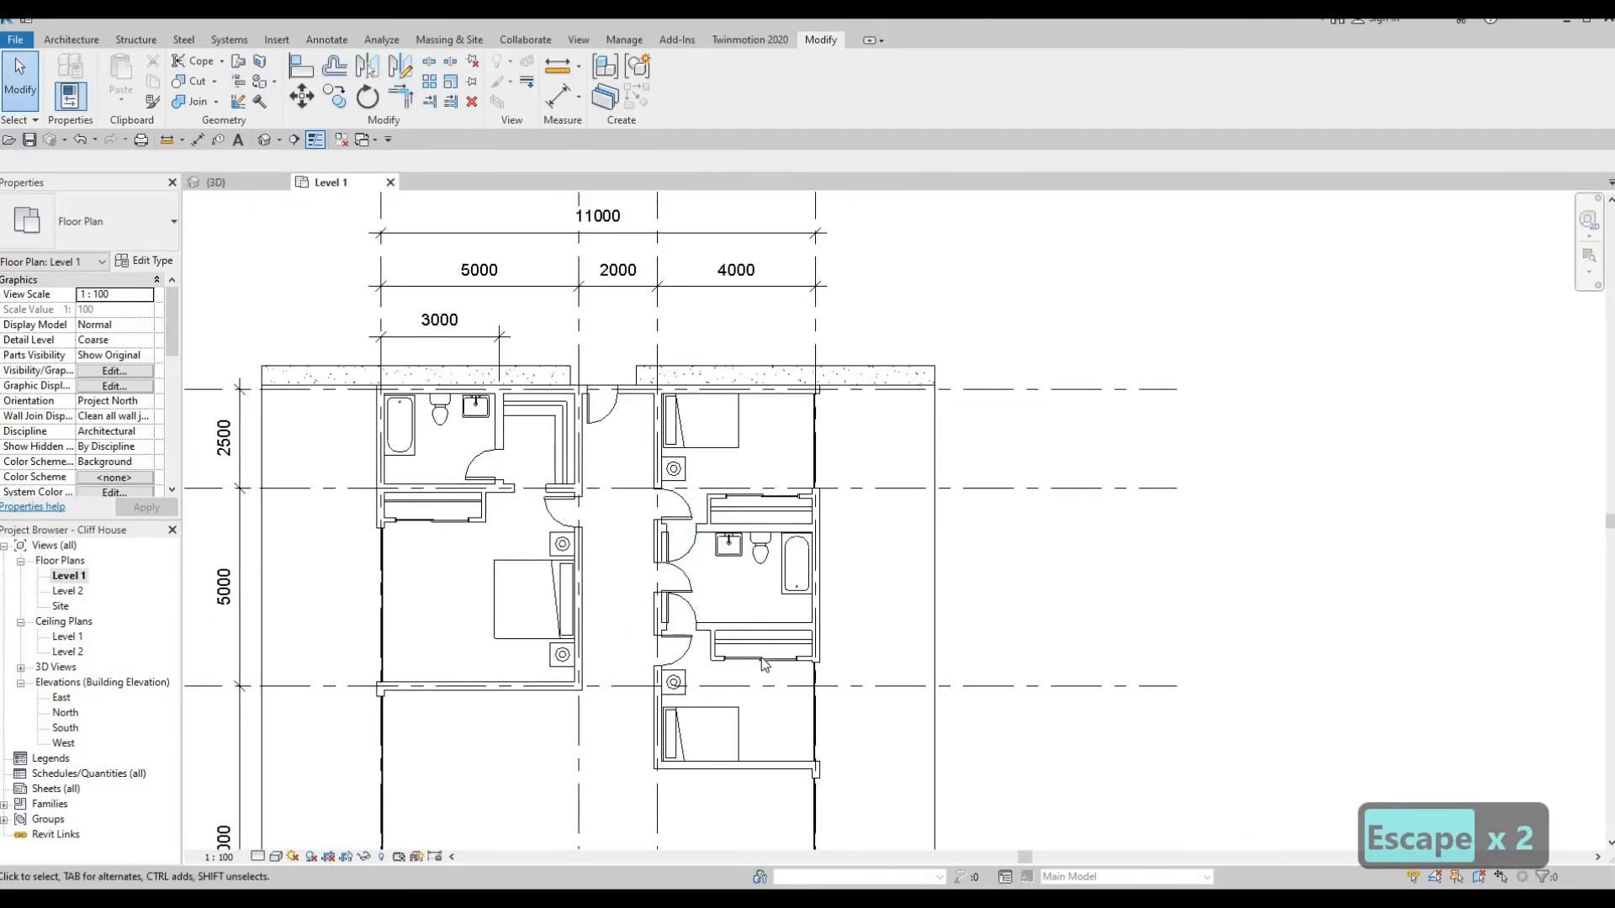
scroll(737, 646, up, 1)
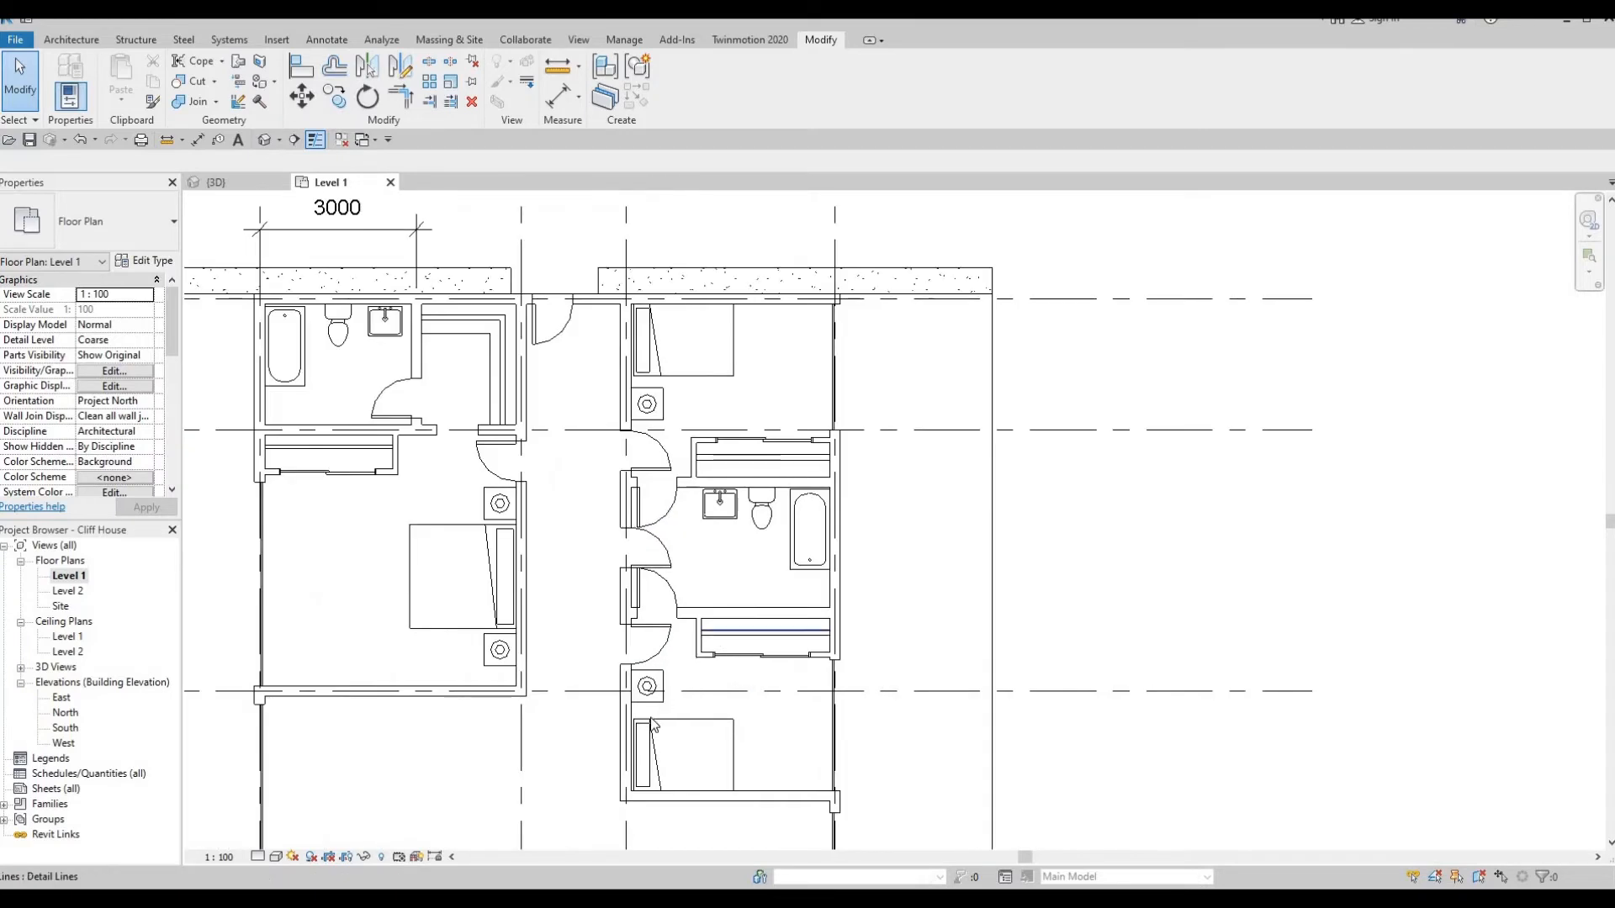
middle_drag(677, 727, 709, 699)
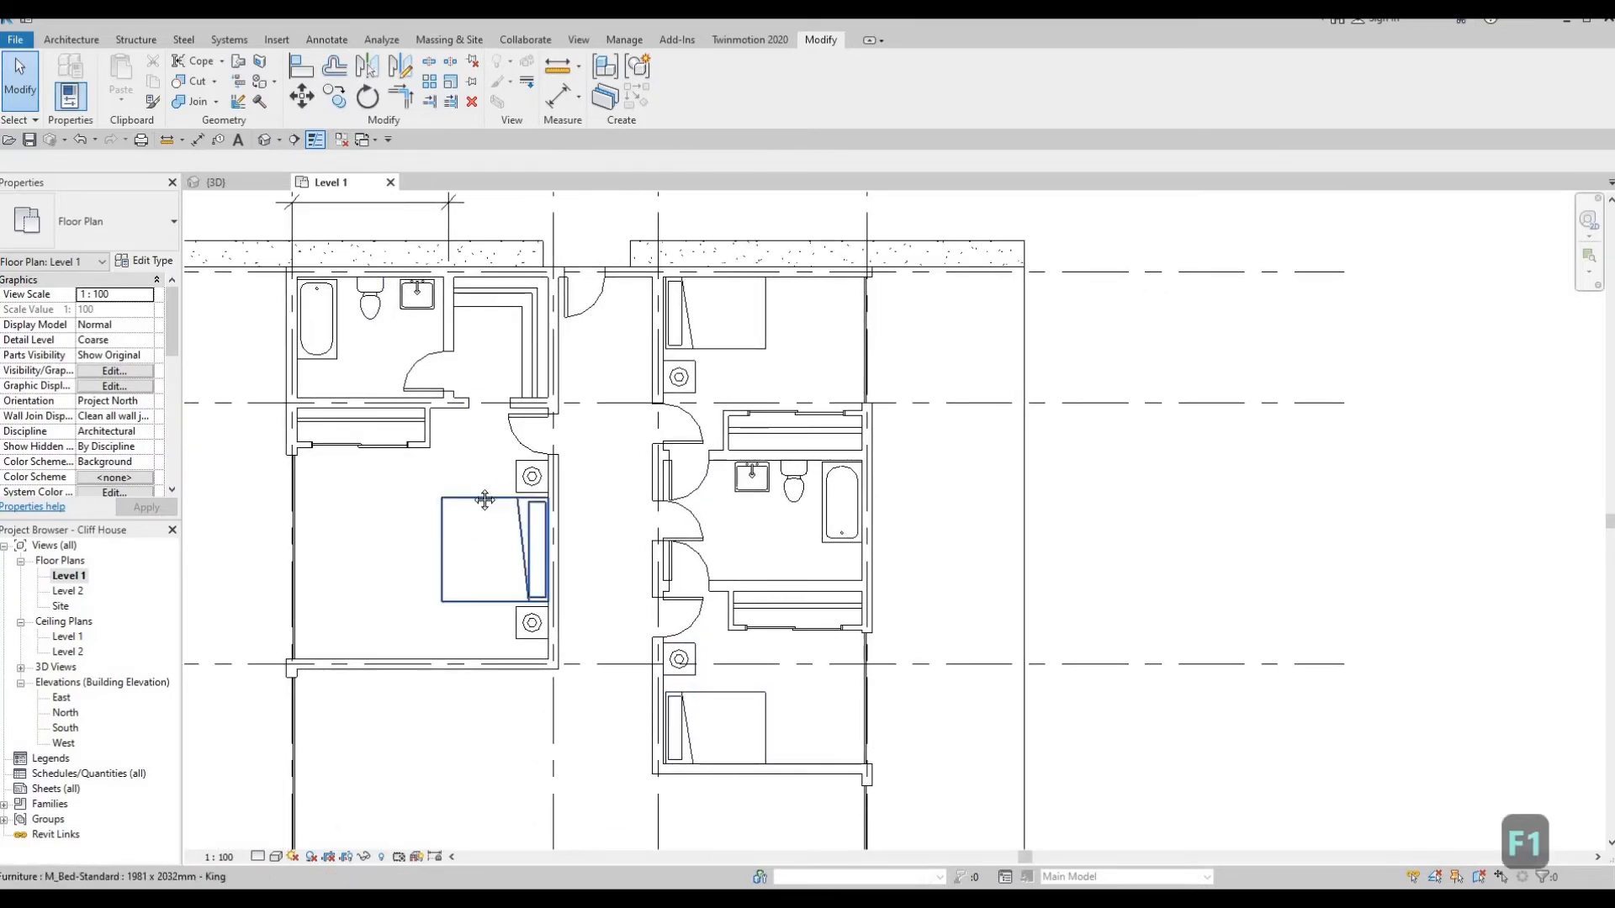
scroll(484, 503, down, 3)
middle_drag(527, 629, 528, 476)
middle_drag(418, 334, 398, 427)
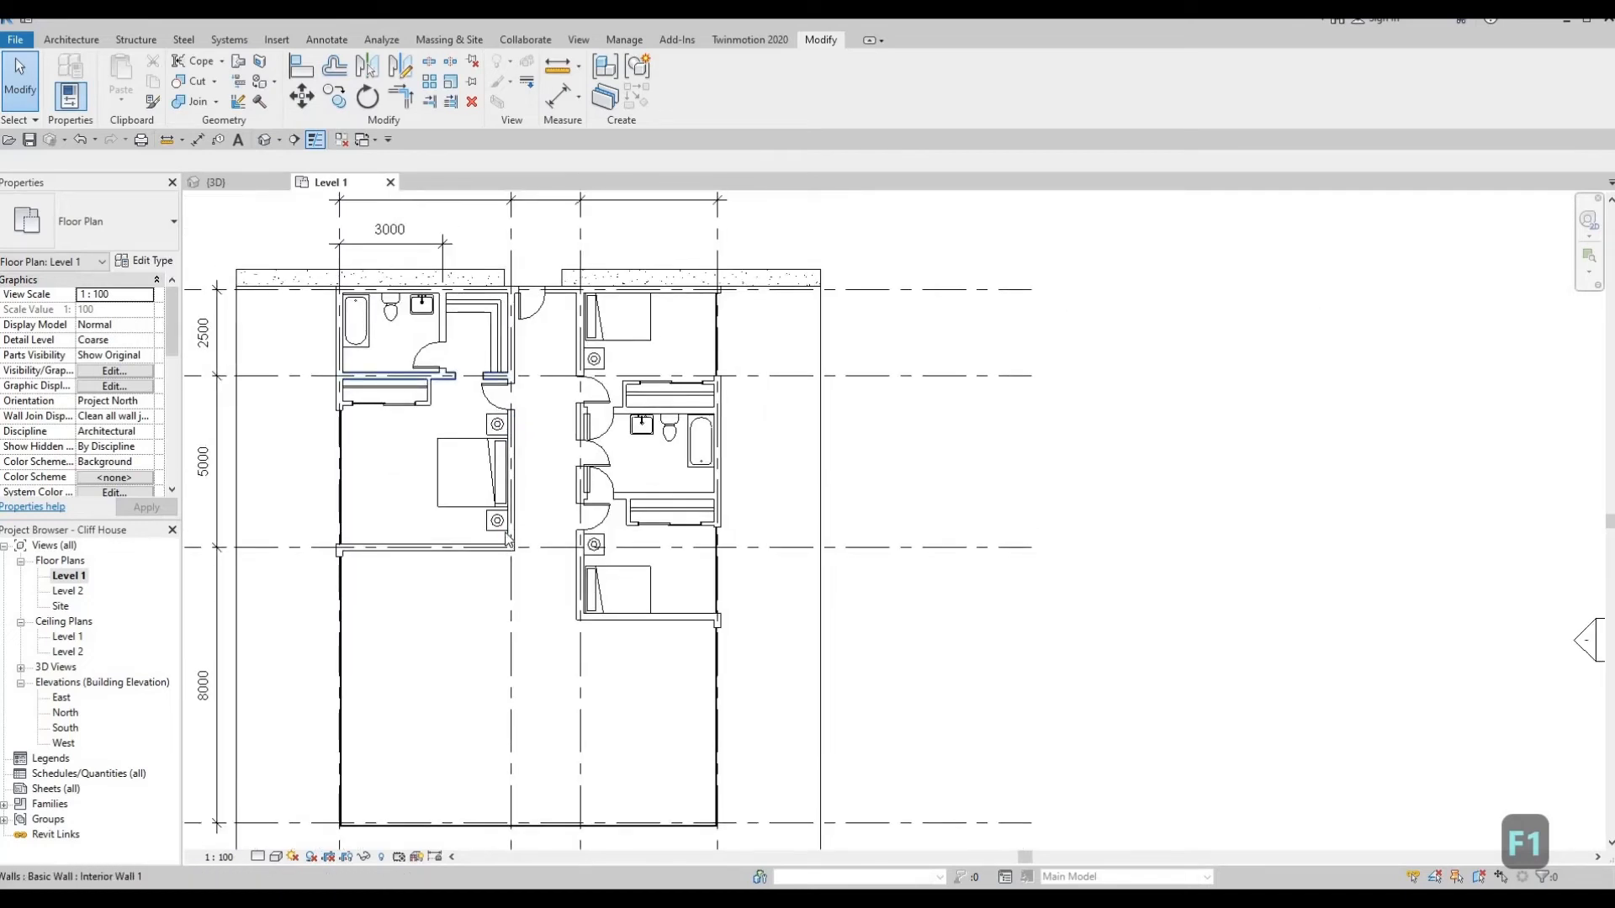
middle_drag(461, 573, 486, 511)
middle_drag(498, 644, 515, 555)
scroll(408, 559, up, 1)
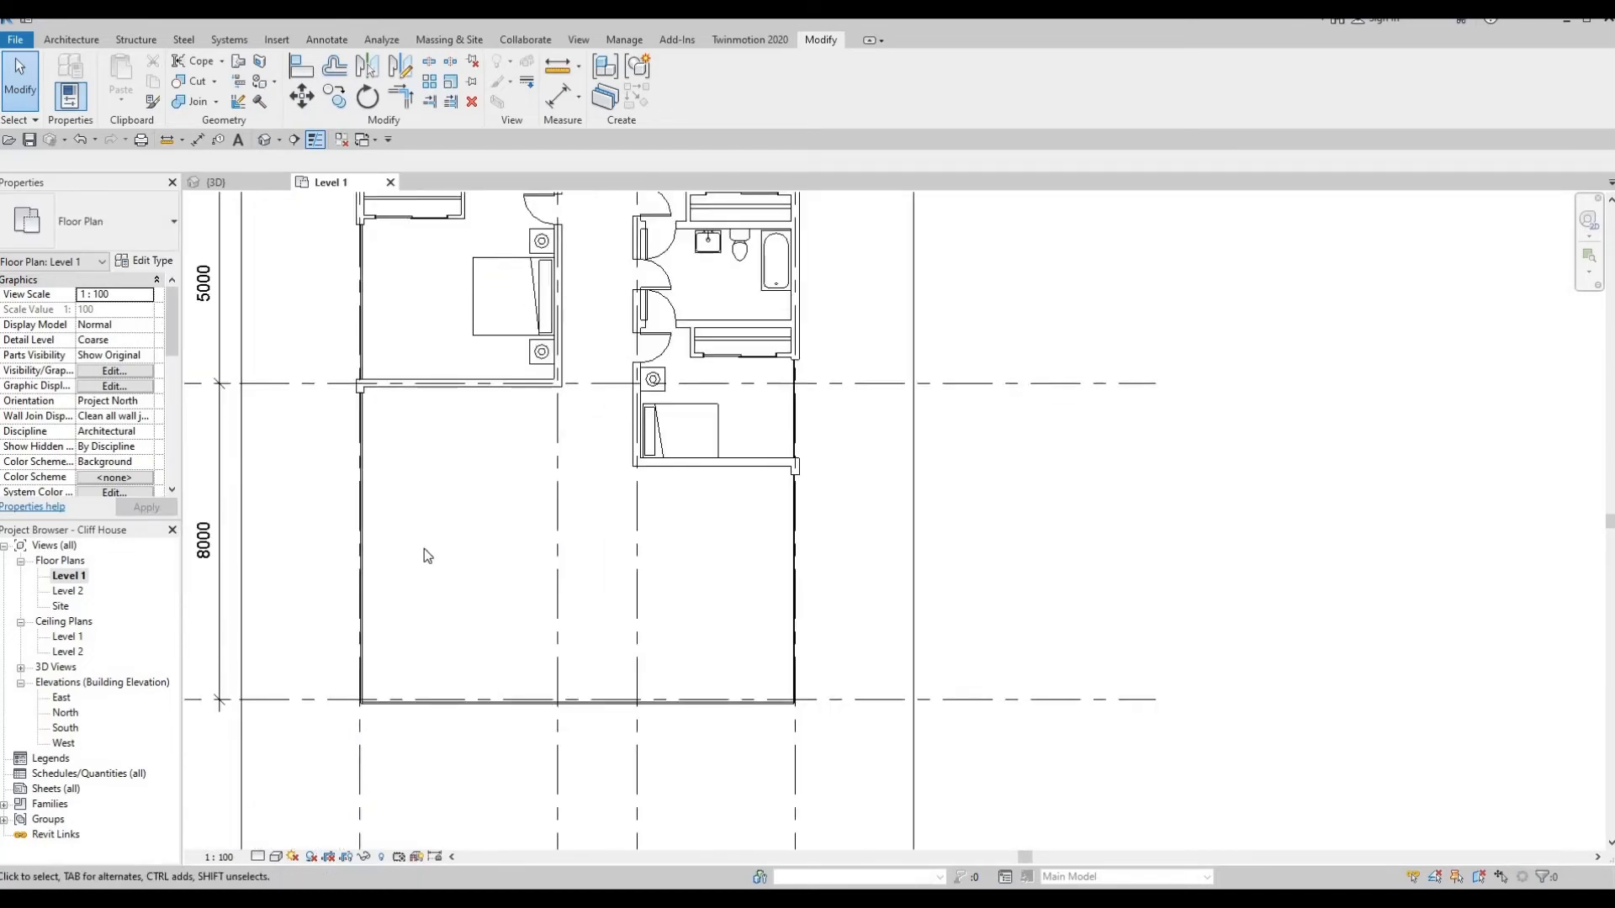
middle_drag(404, 648, 406, 600)
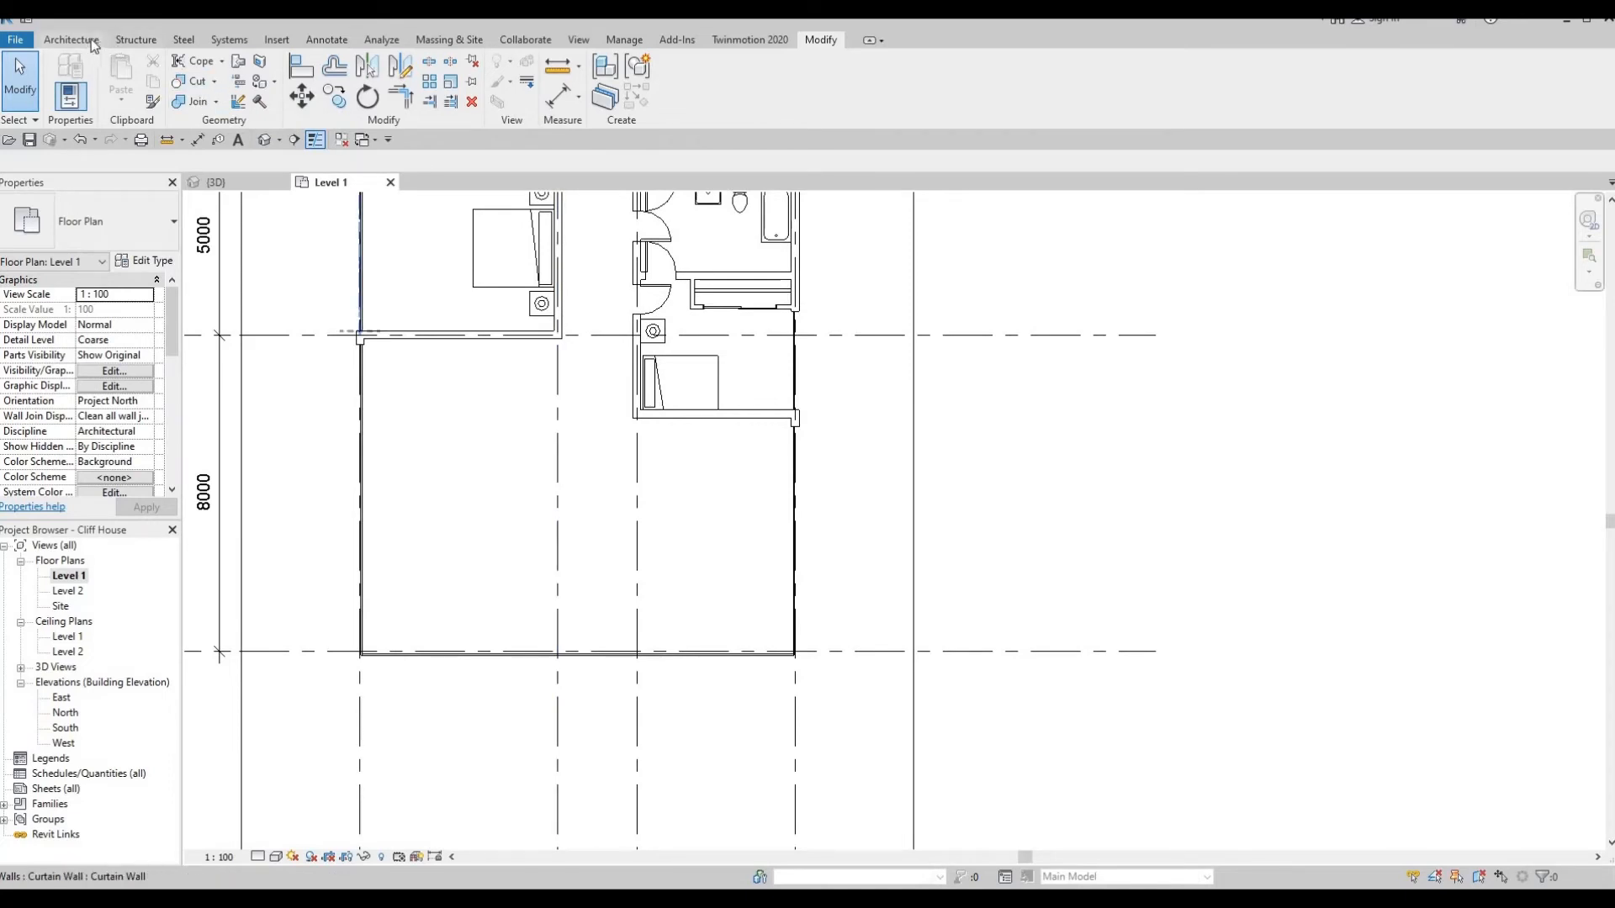
Start loading a family and browse the Canada library to the Furniture > Seating folder
click(281, 34)
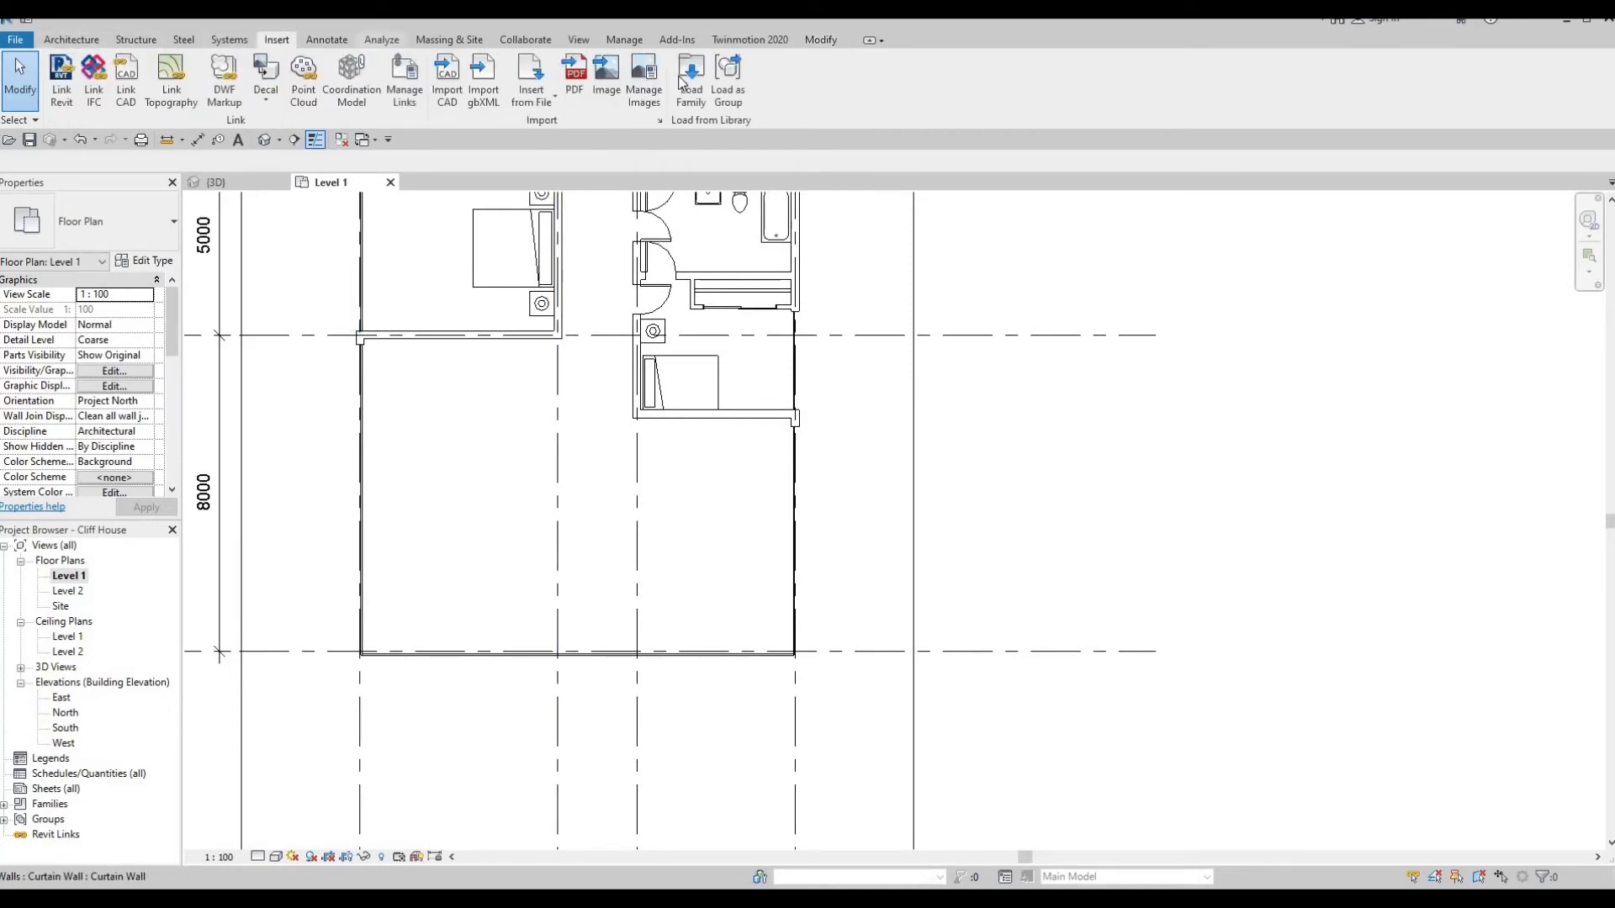
click(691, 80)
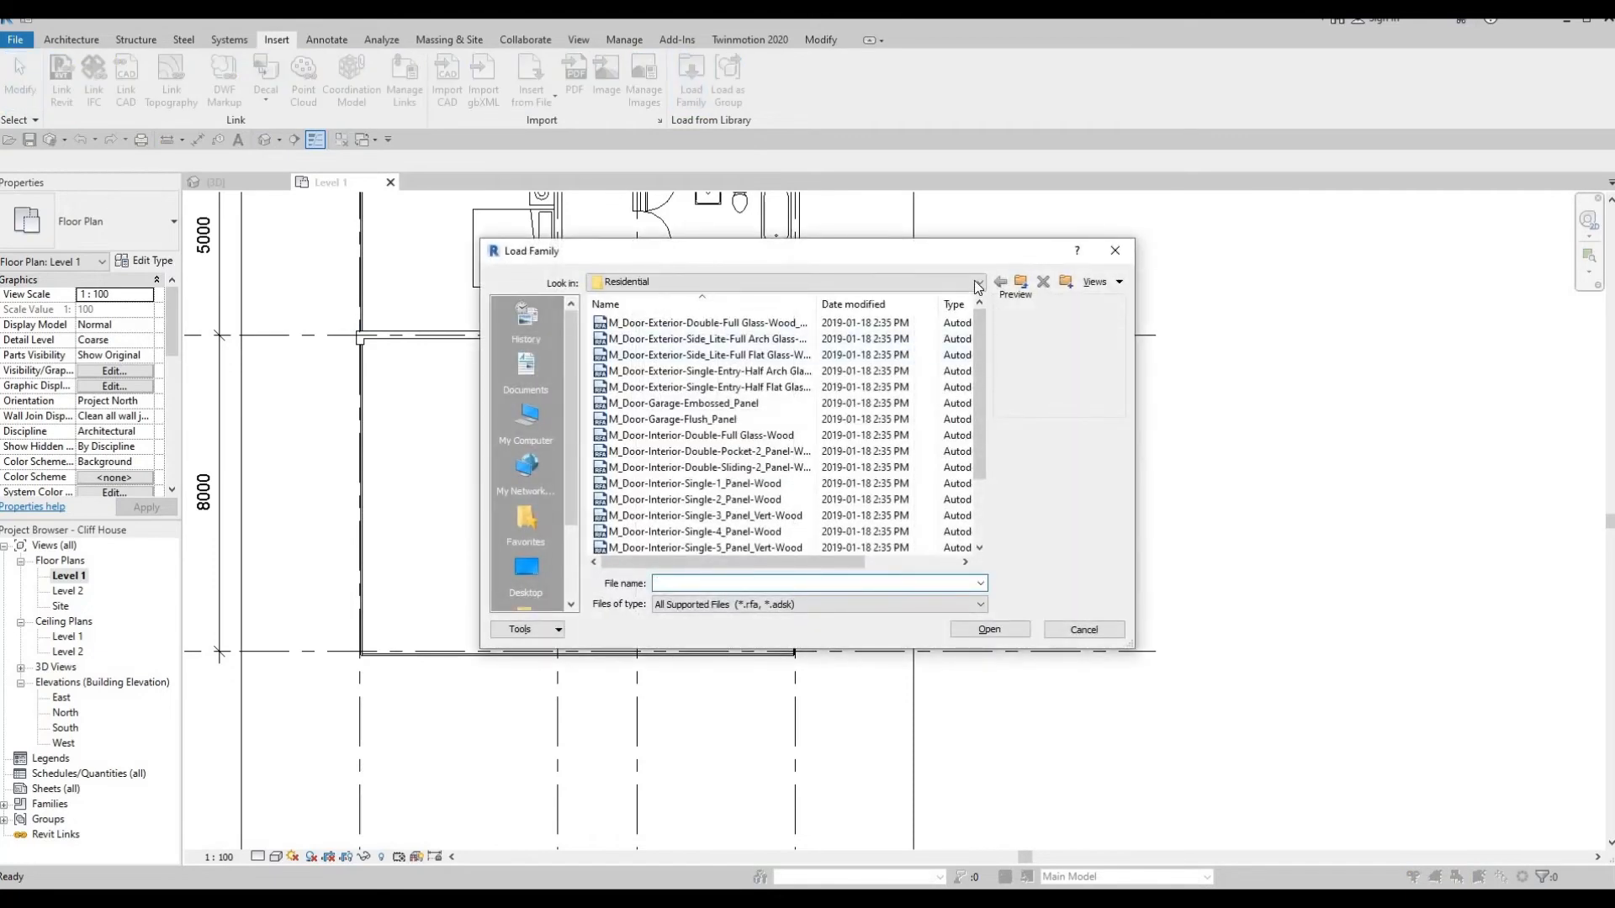
click(978, 282)
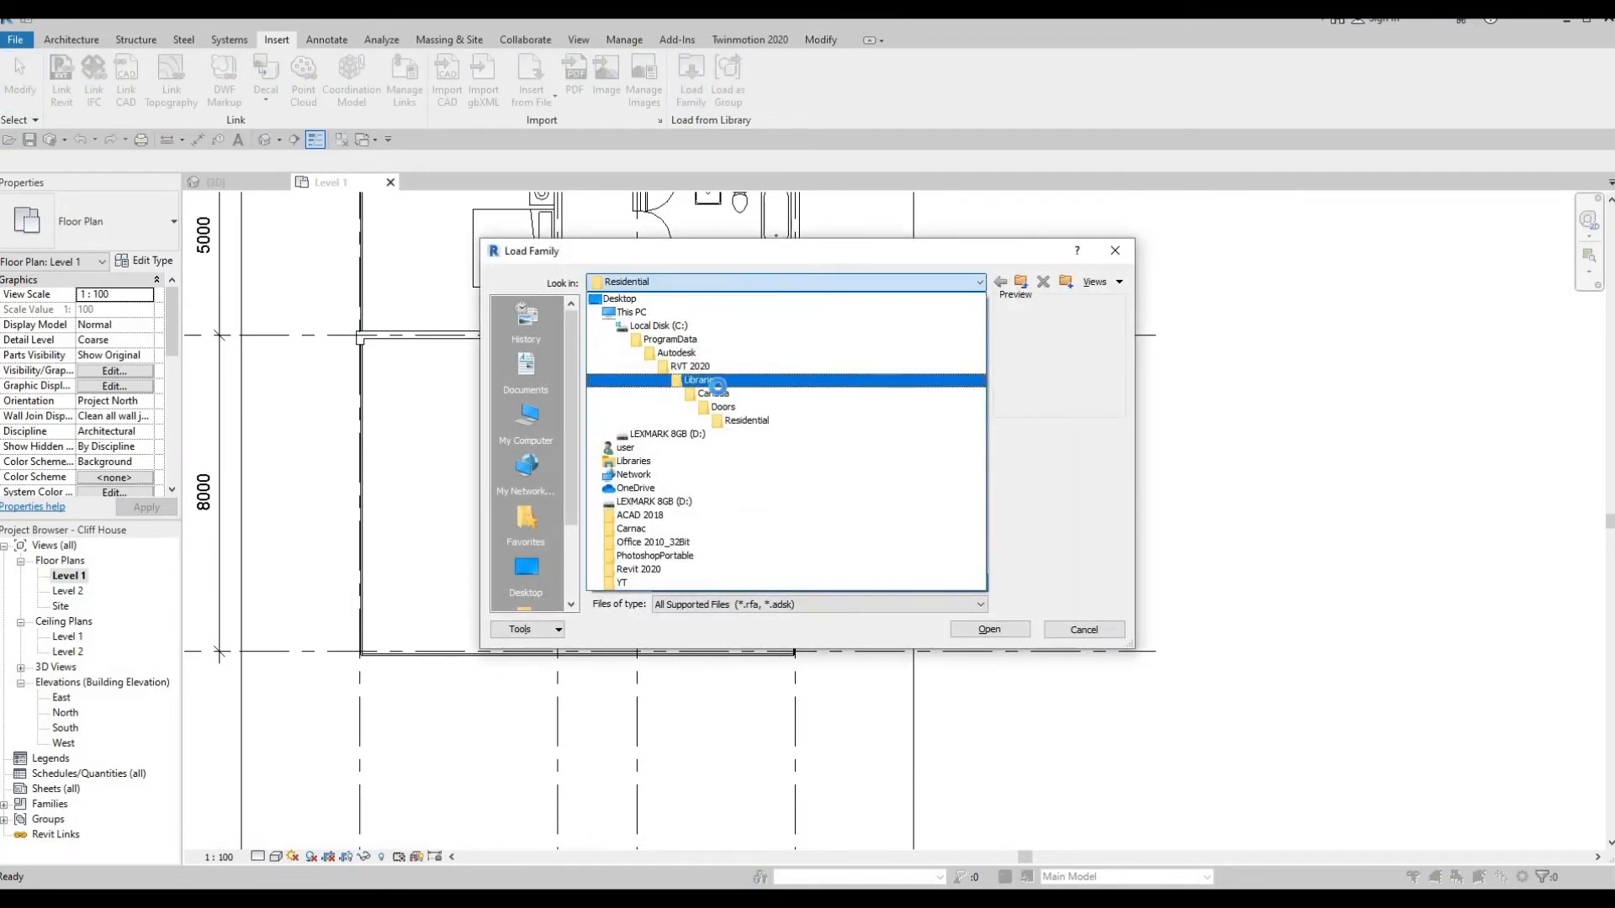
click(713, 393)
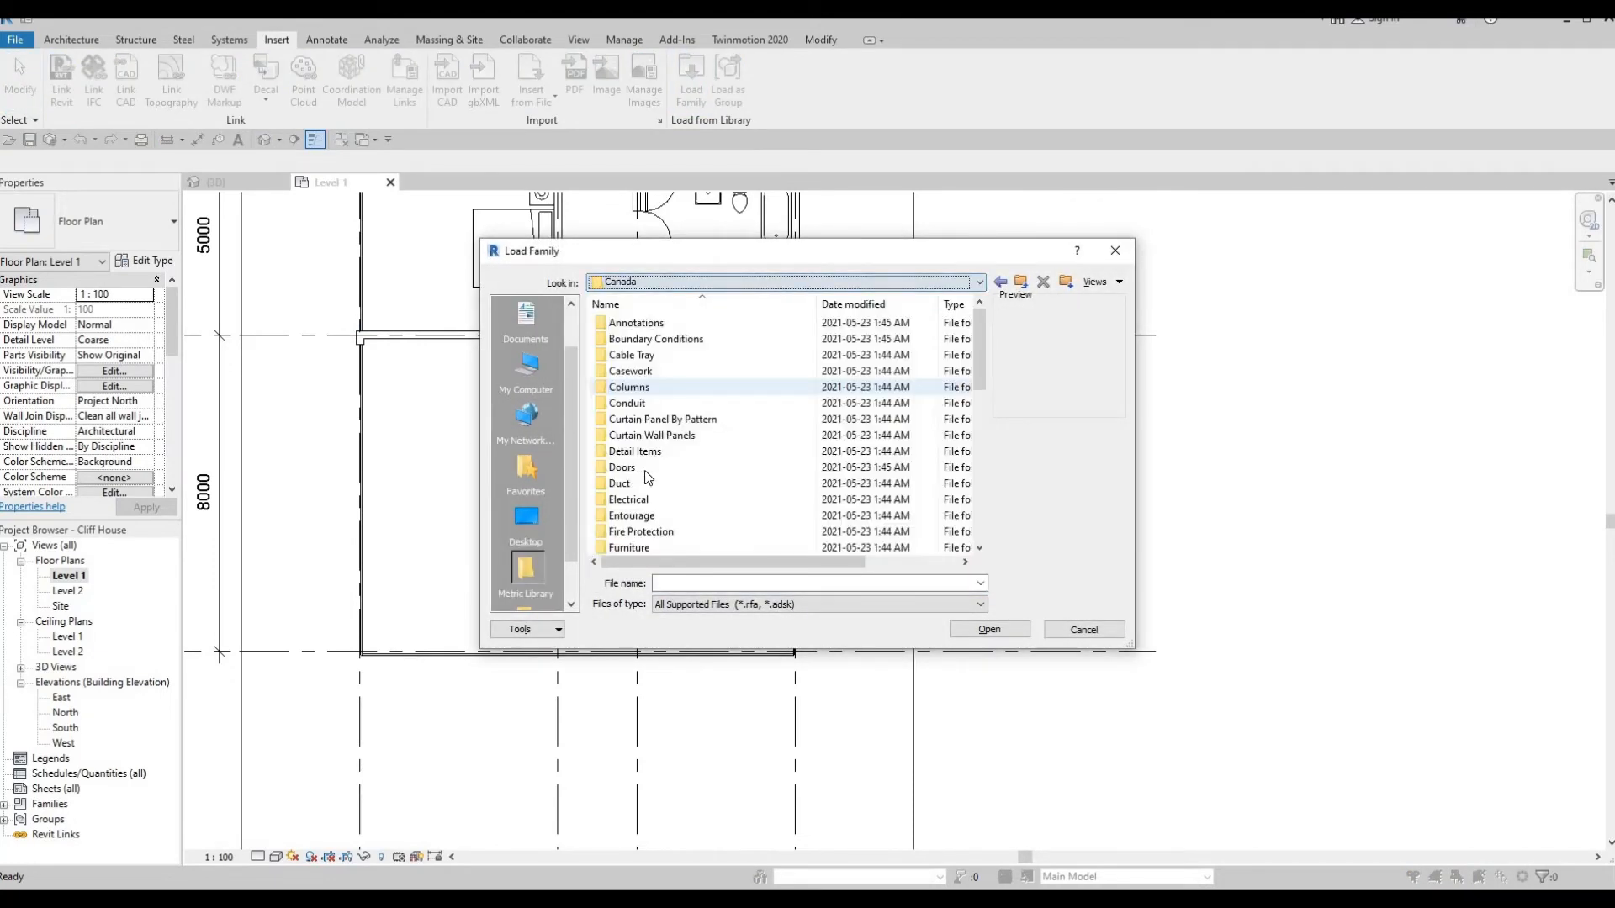
double_click(628, 547)
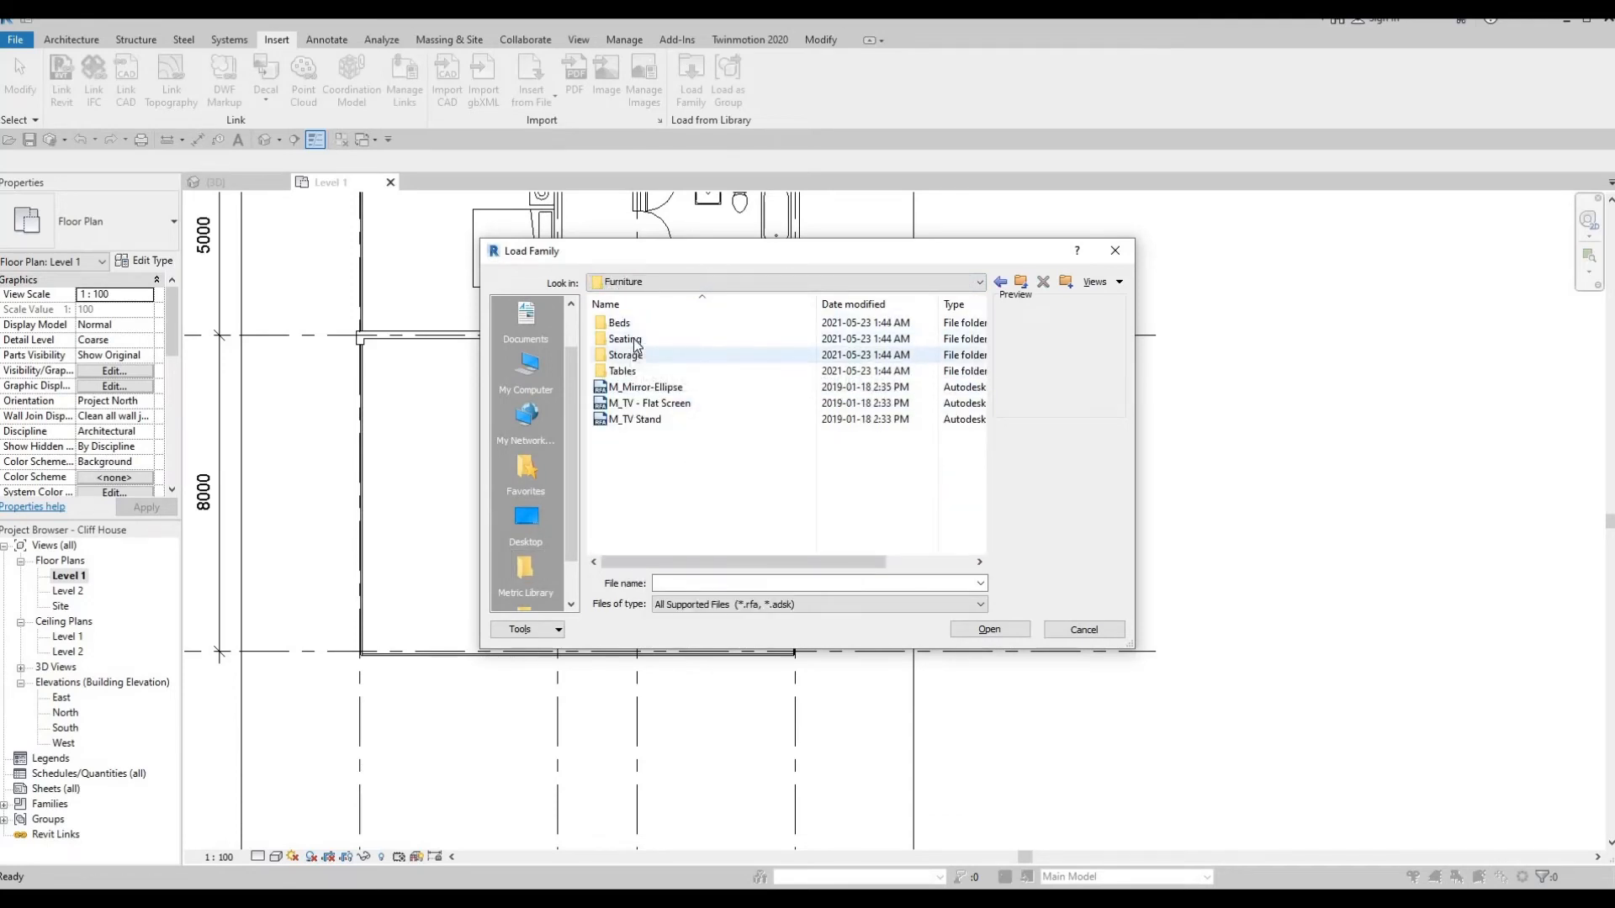
double_click(637, 340)
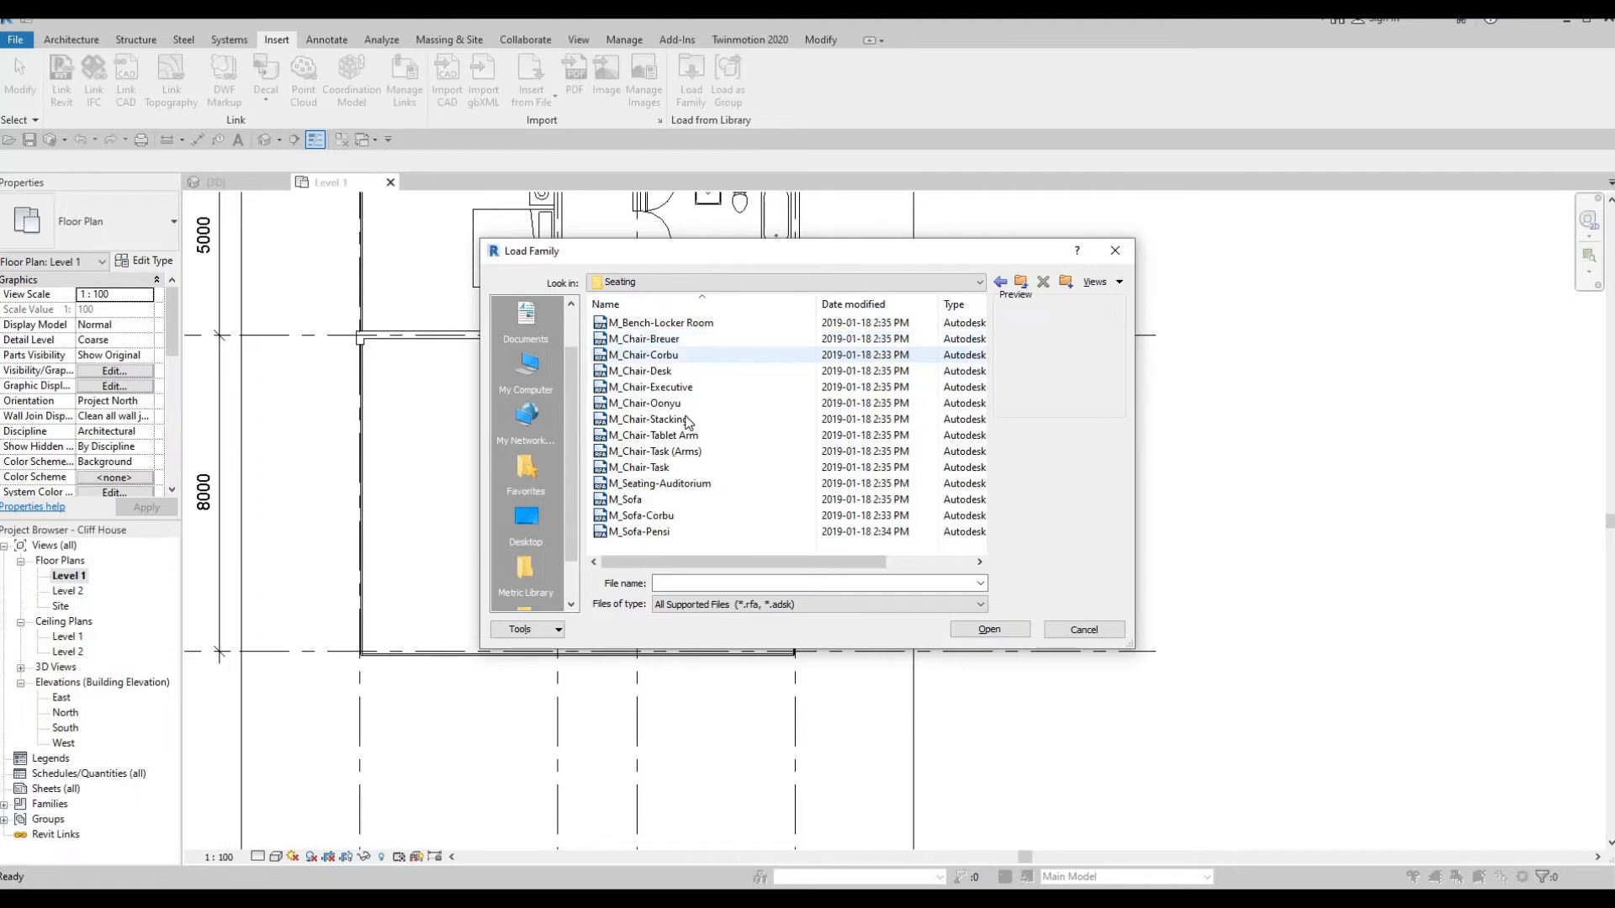
Preview the sofa, chair and auditorium seating families in the Seating folder to compare their shapes
click(631, 502)
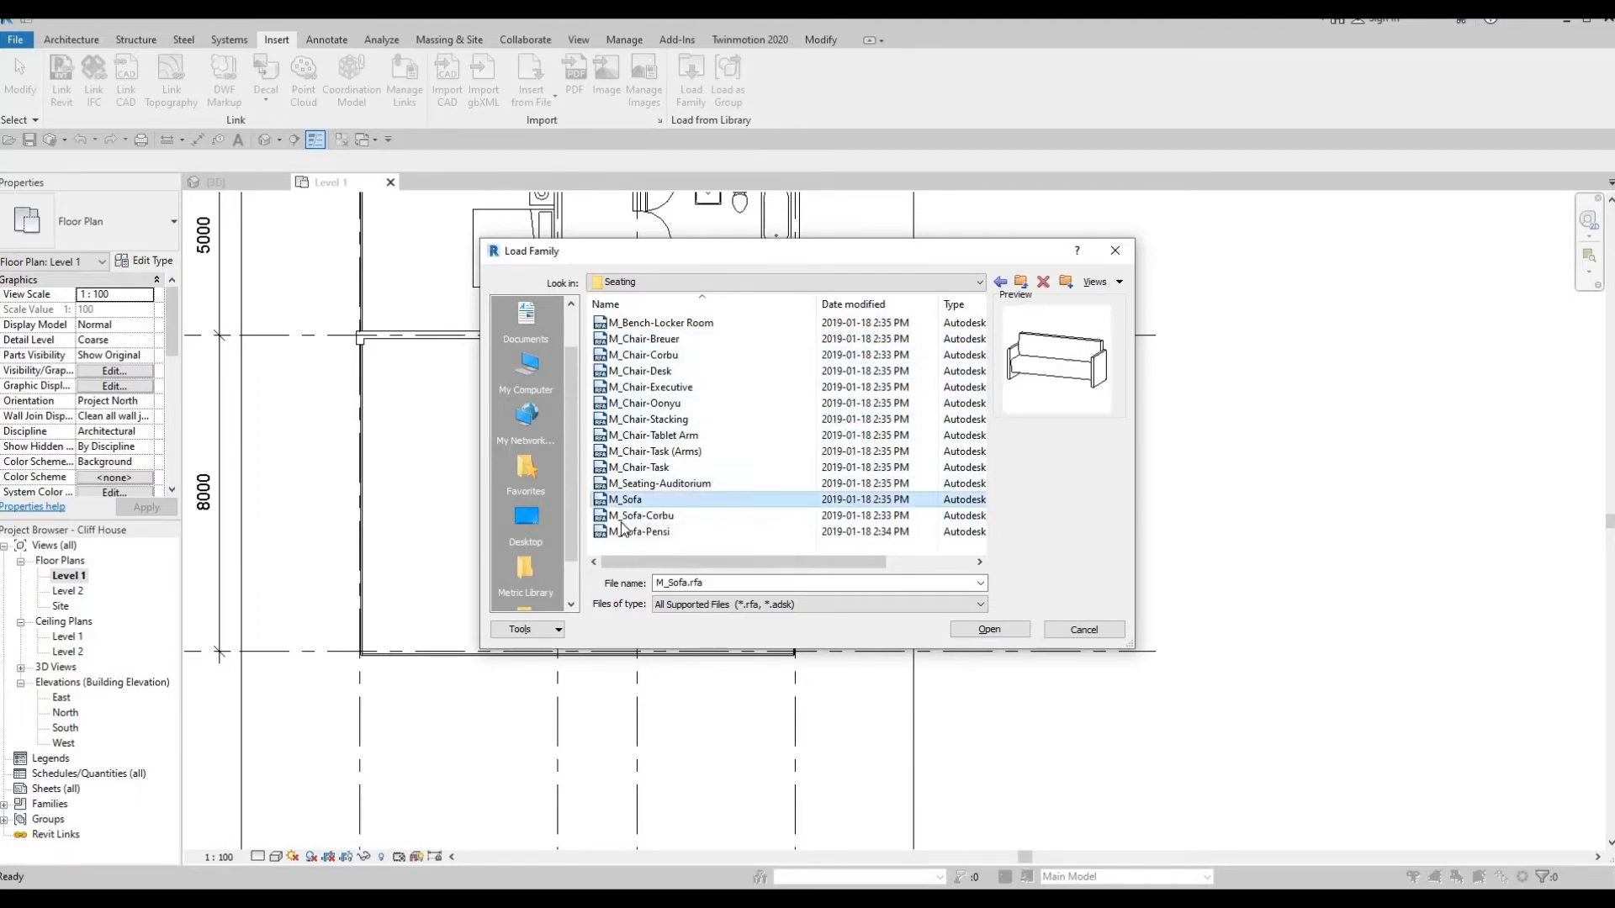
click(627, 515)
click(627, 500)
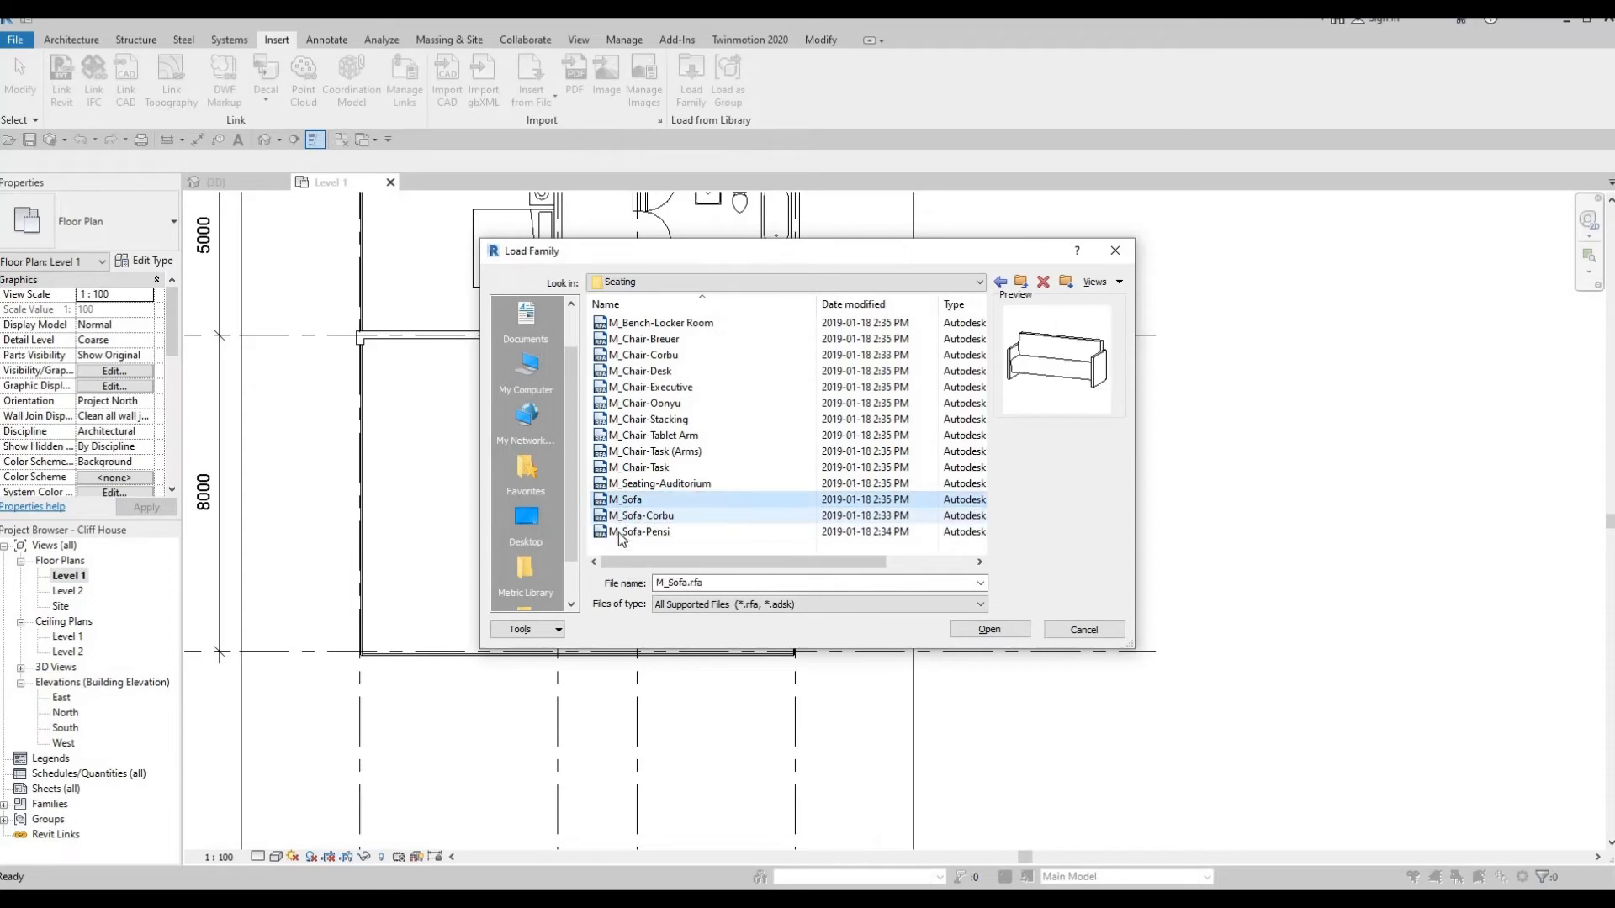
click(619, 533)
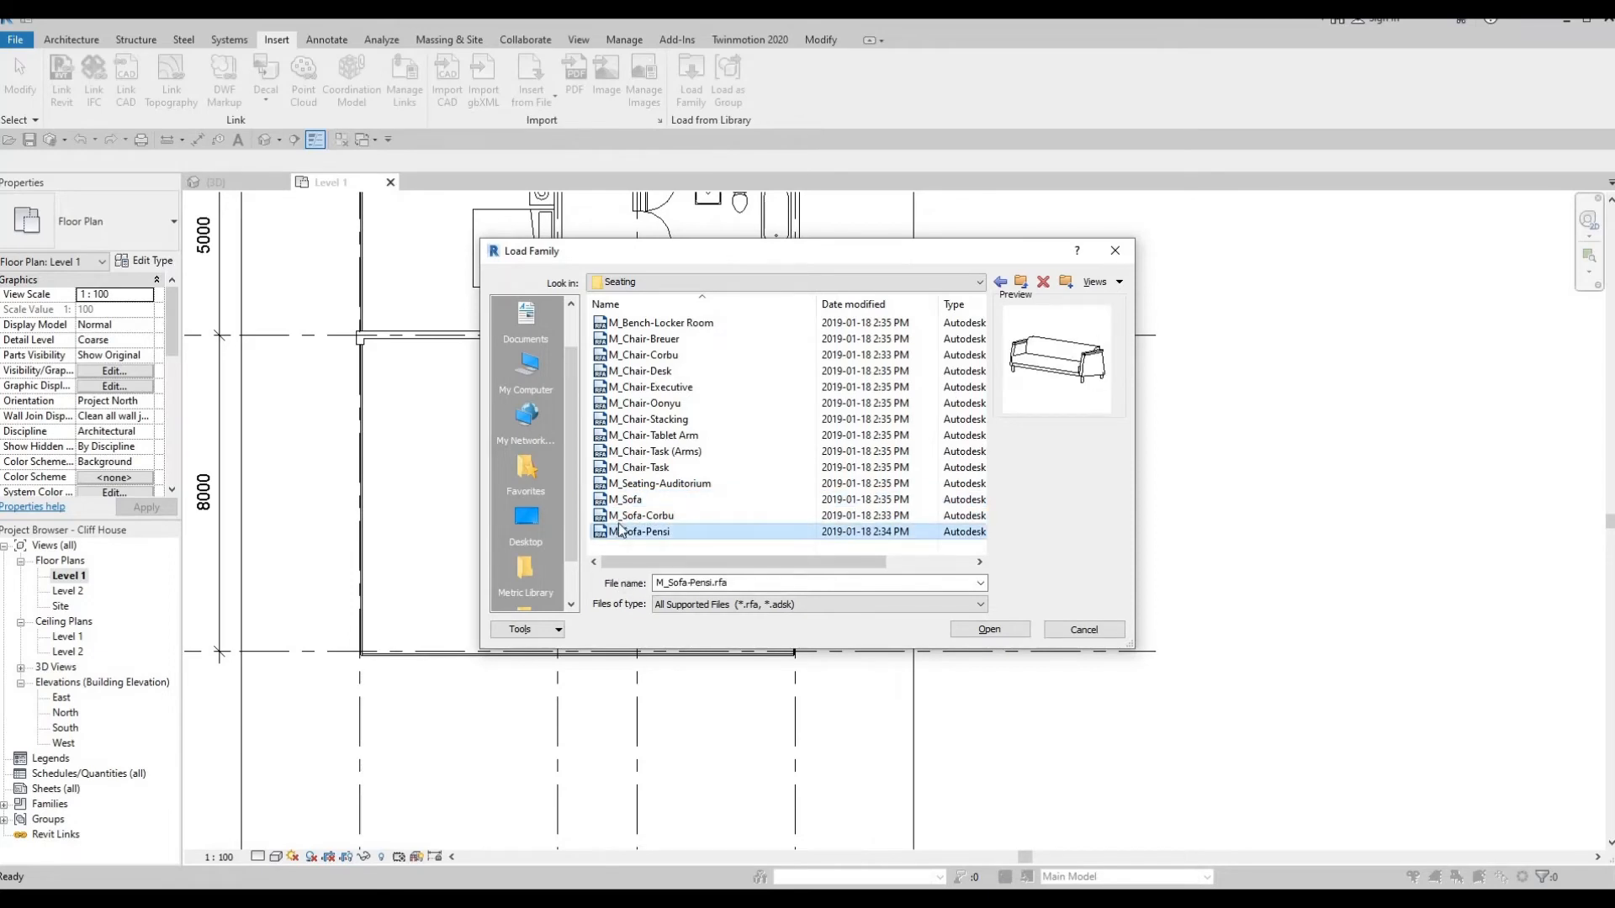
click(659, 386)
click(648, 371)
click(645, 338)
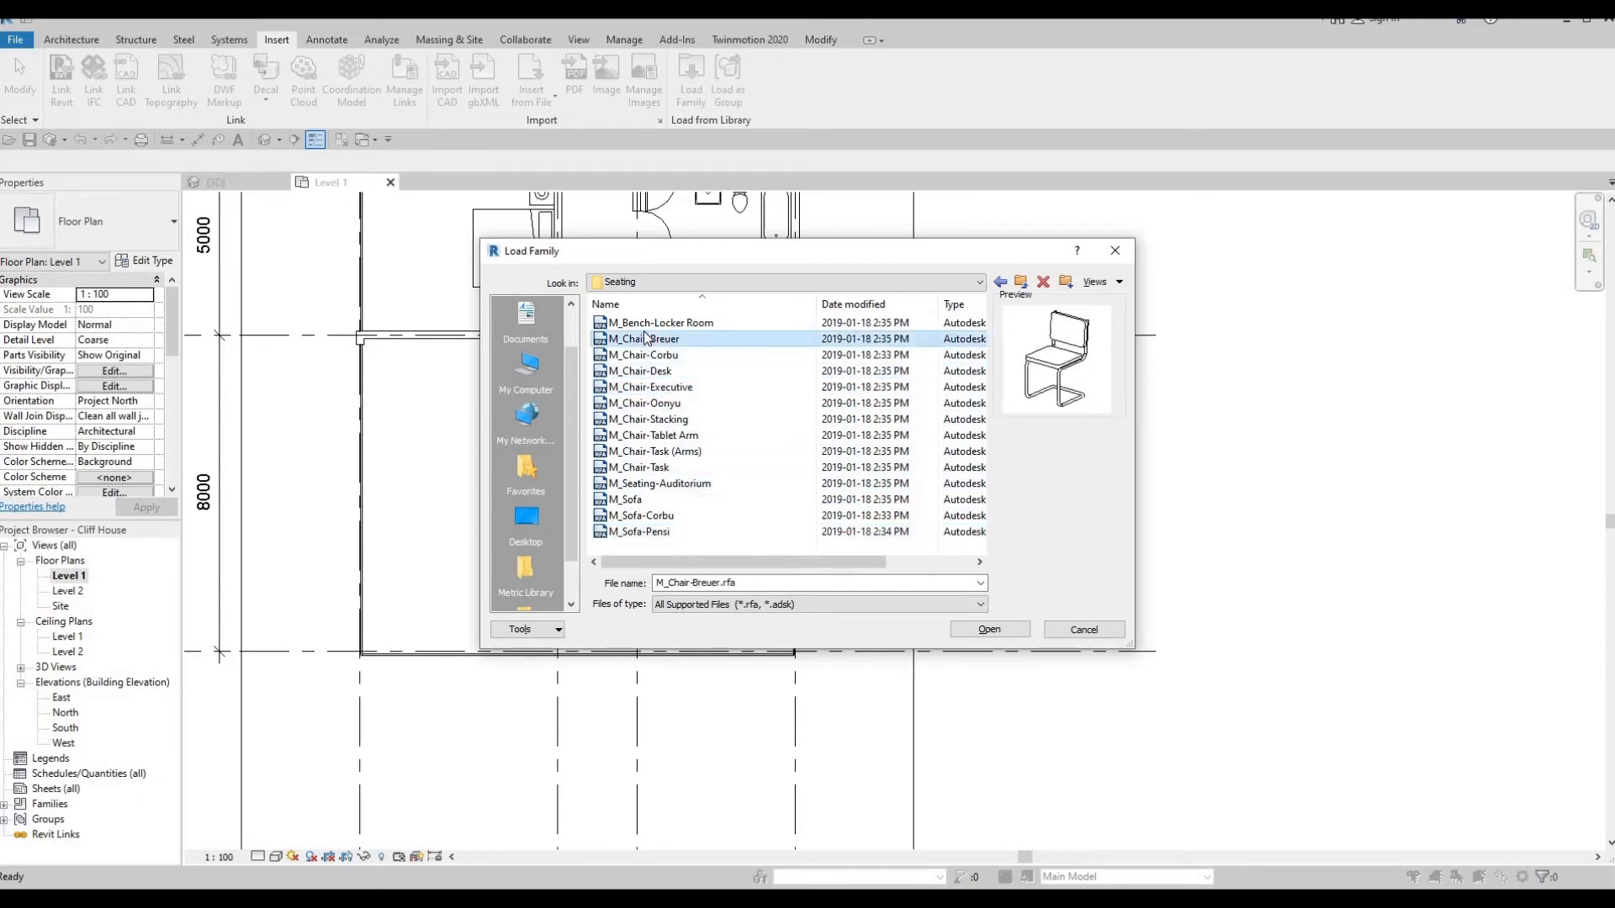
click(656, 323)
click(646, 355)
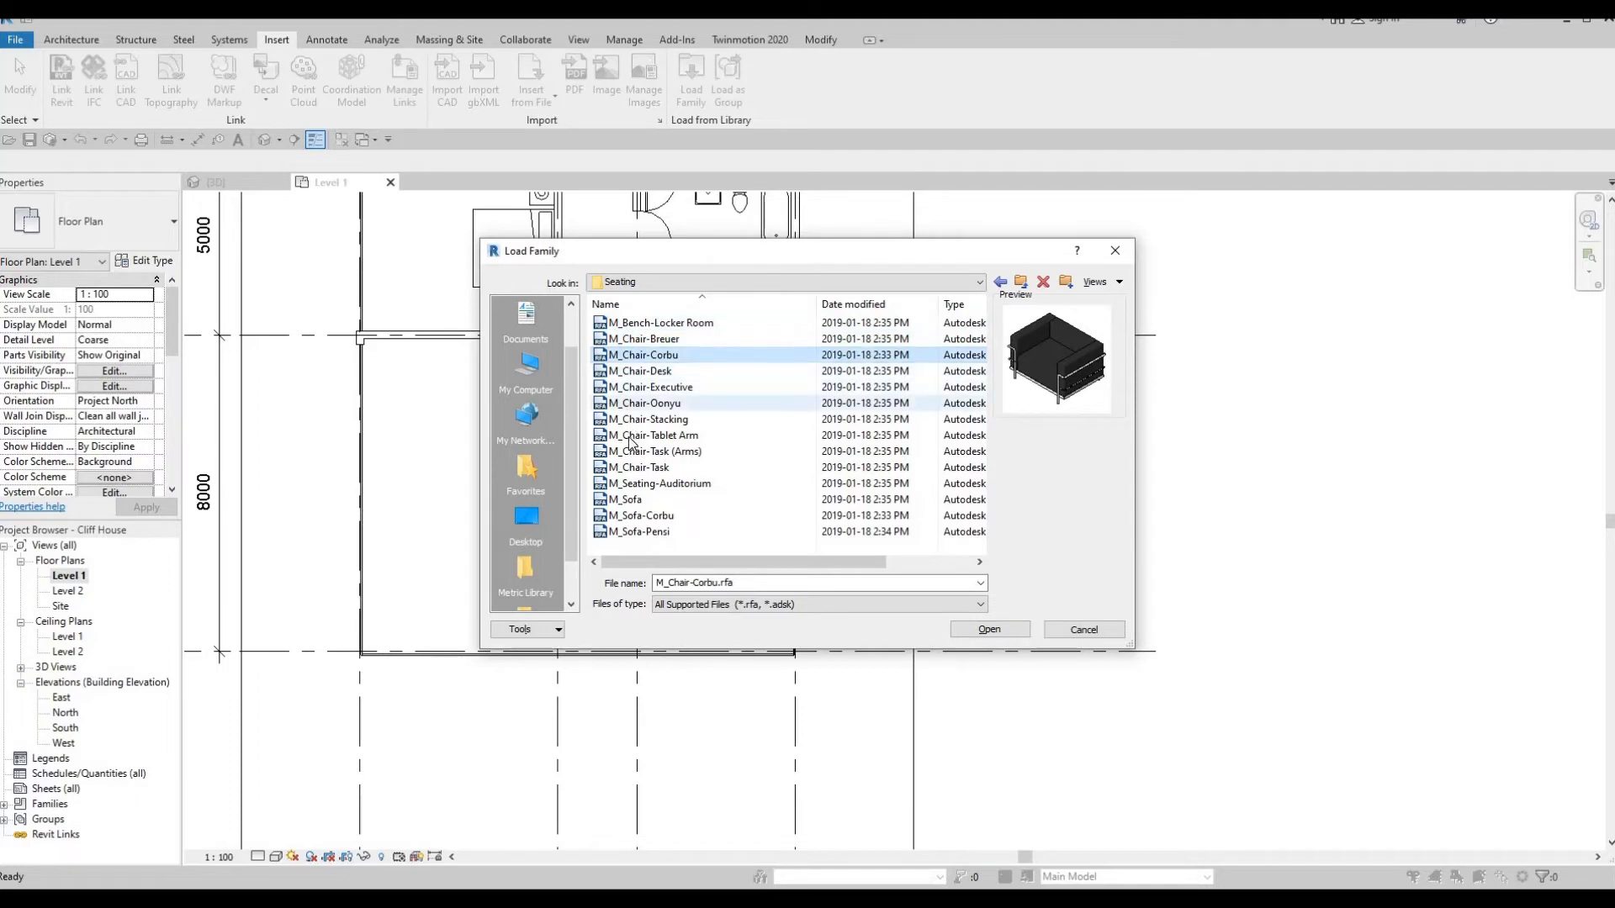
click(644, 403)
click(619, 435)
click(620, 452)
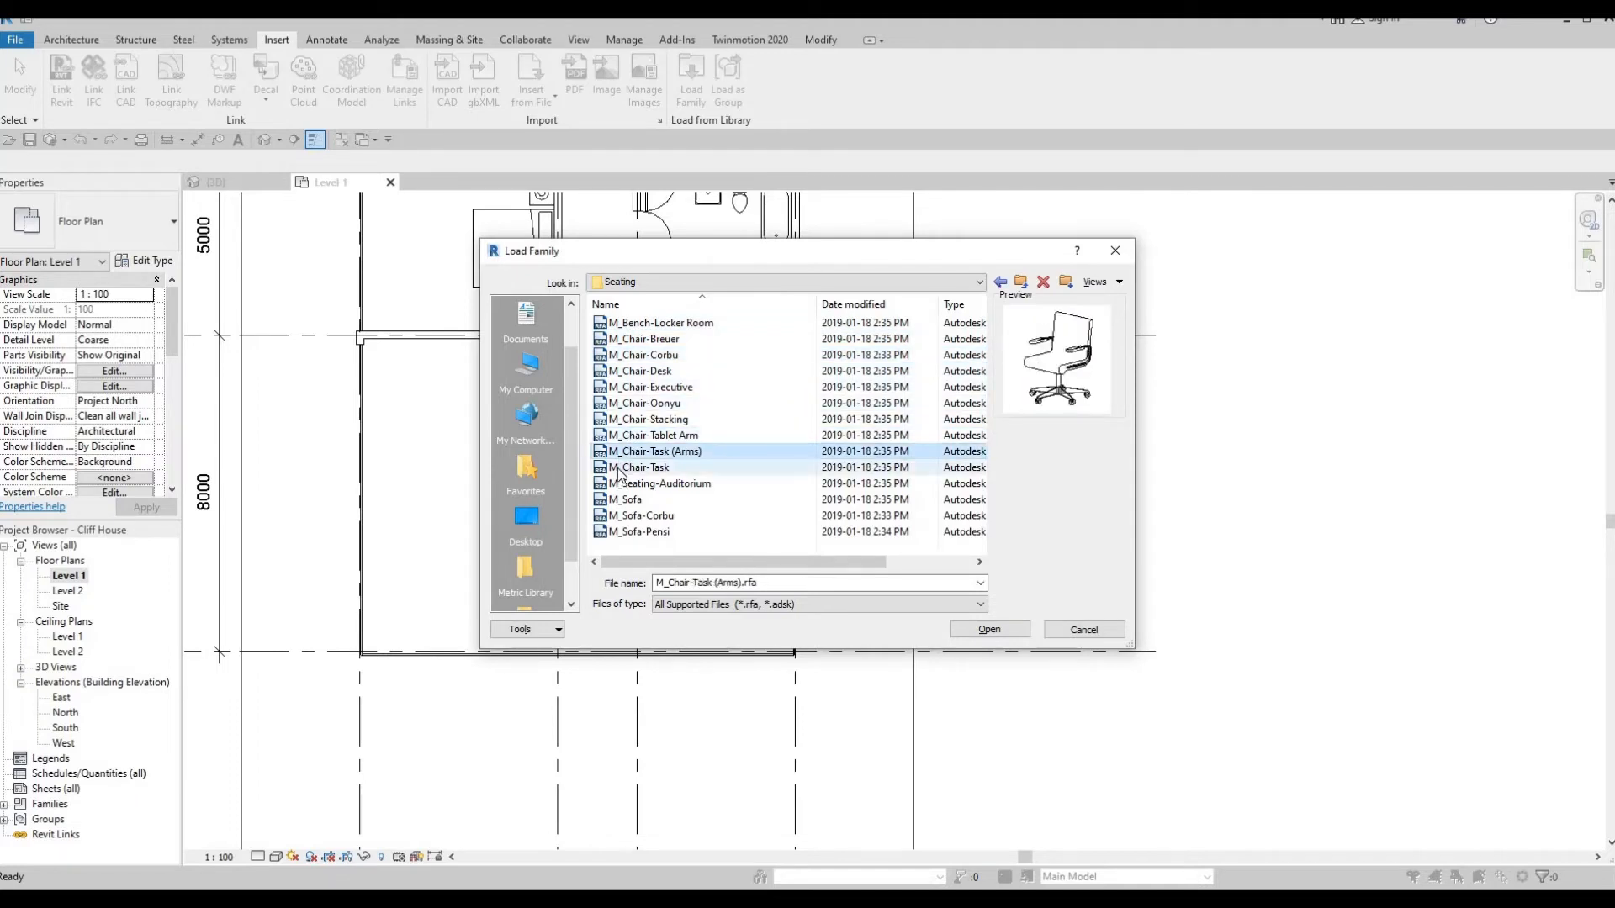
key(Down)
key(Down)
key(Down)
key(Down)
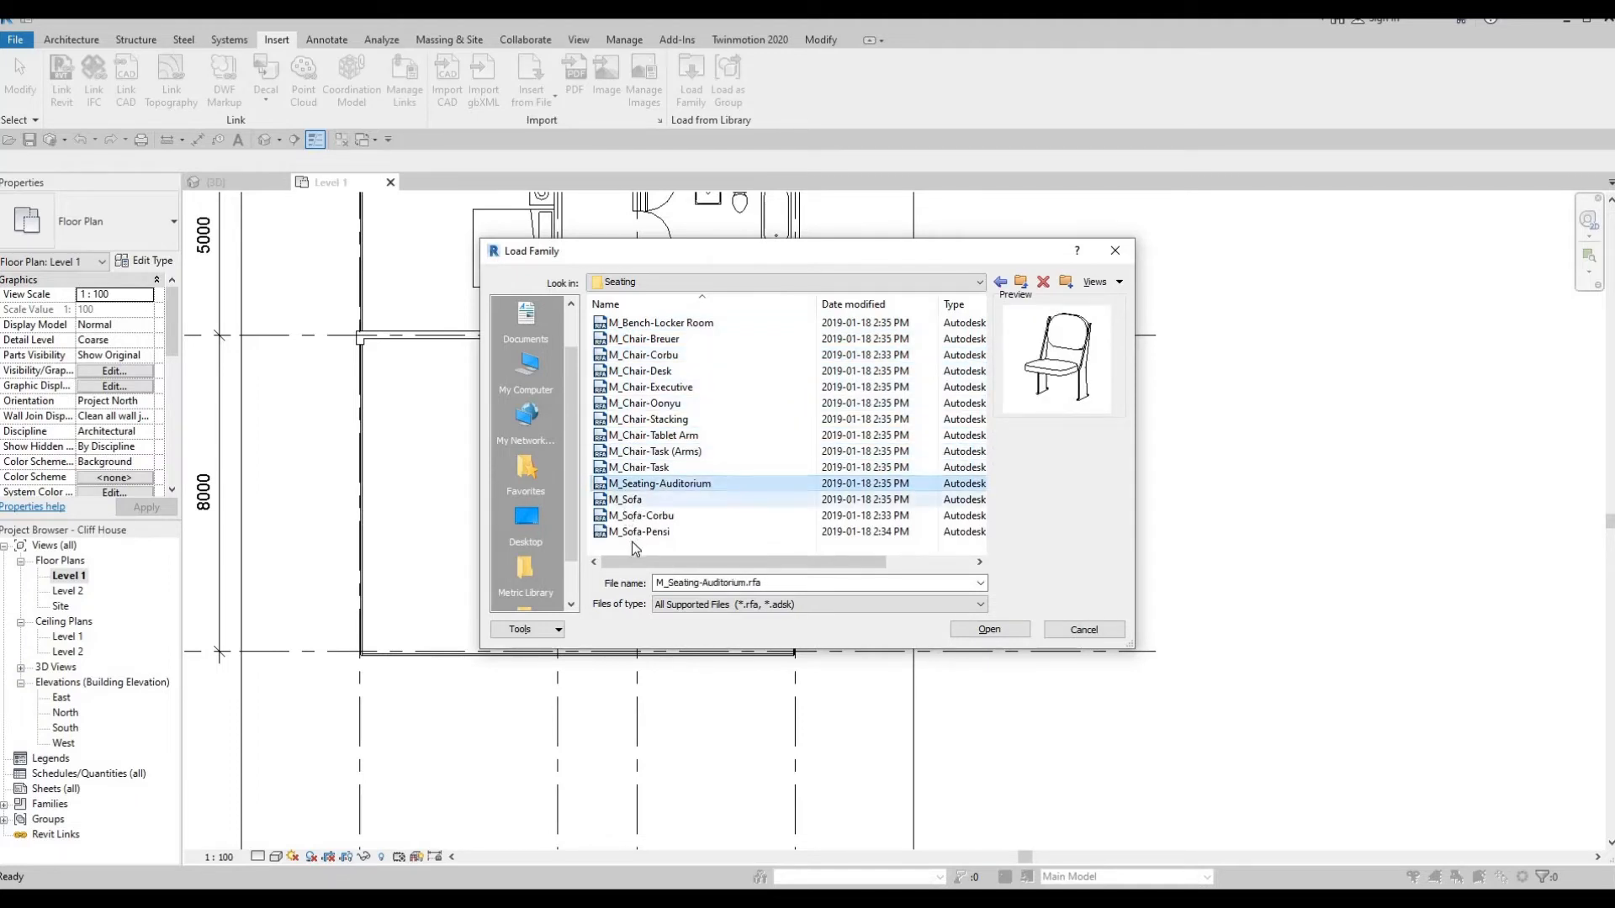
key(Up)
key(Up)
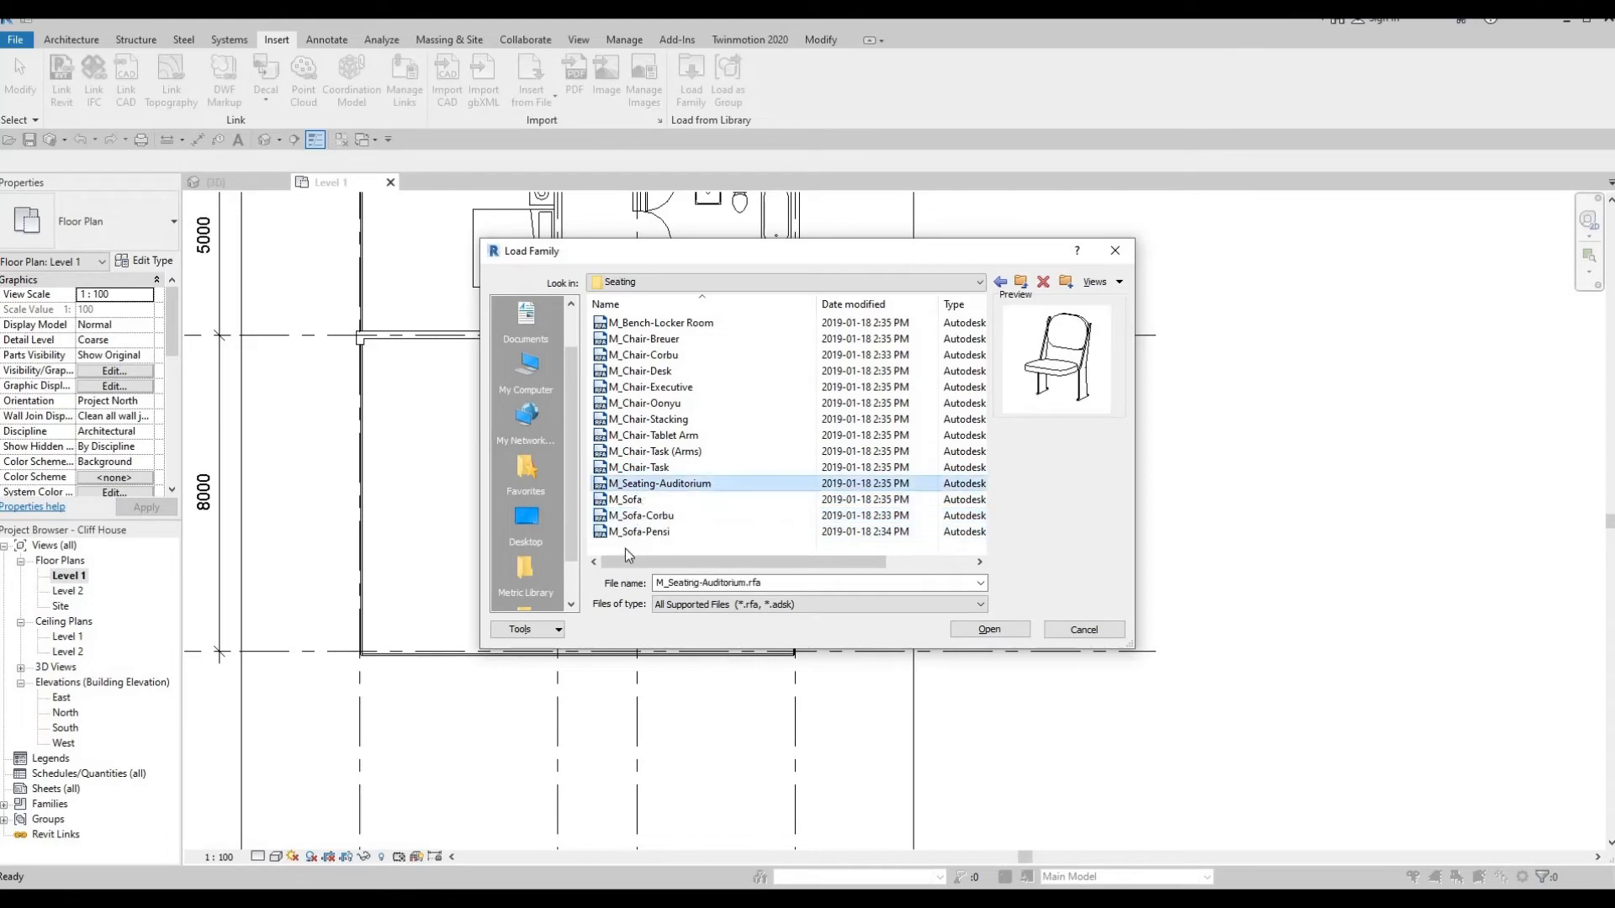
Load the M_Sofa-Pensi family and place its 1650mm type horizontally in the open room, about 4600 mm below the bedroom wall
click(649, 535)
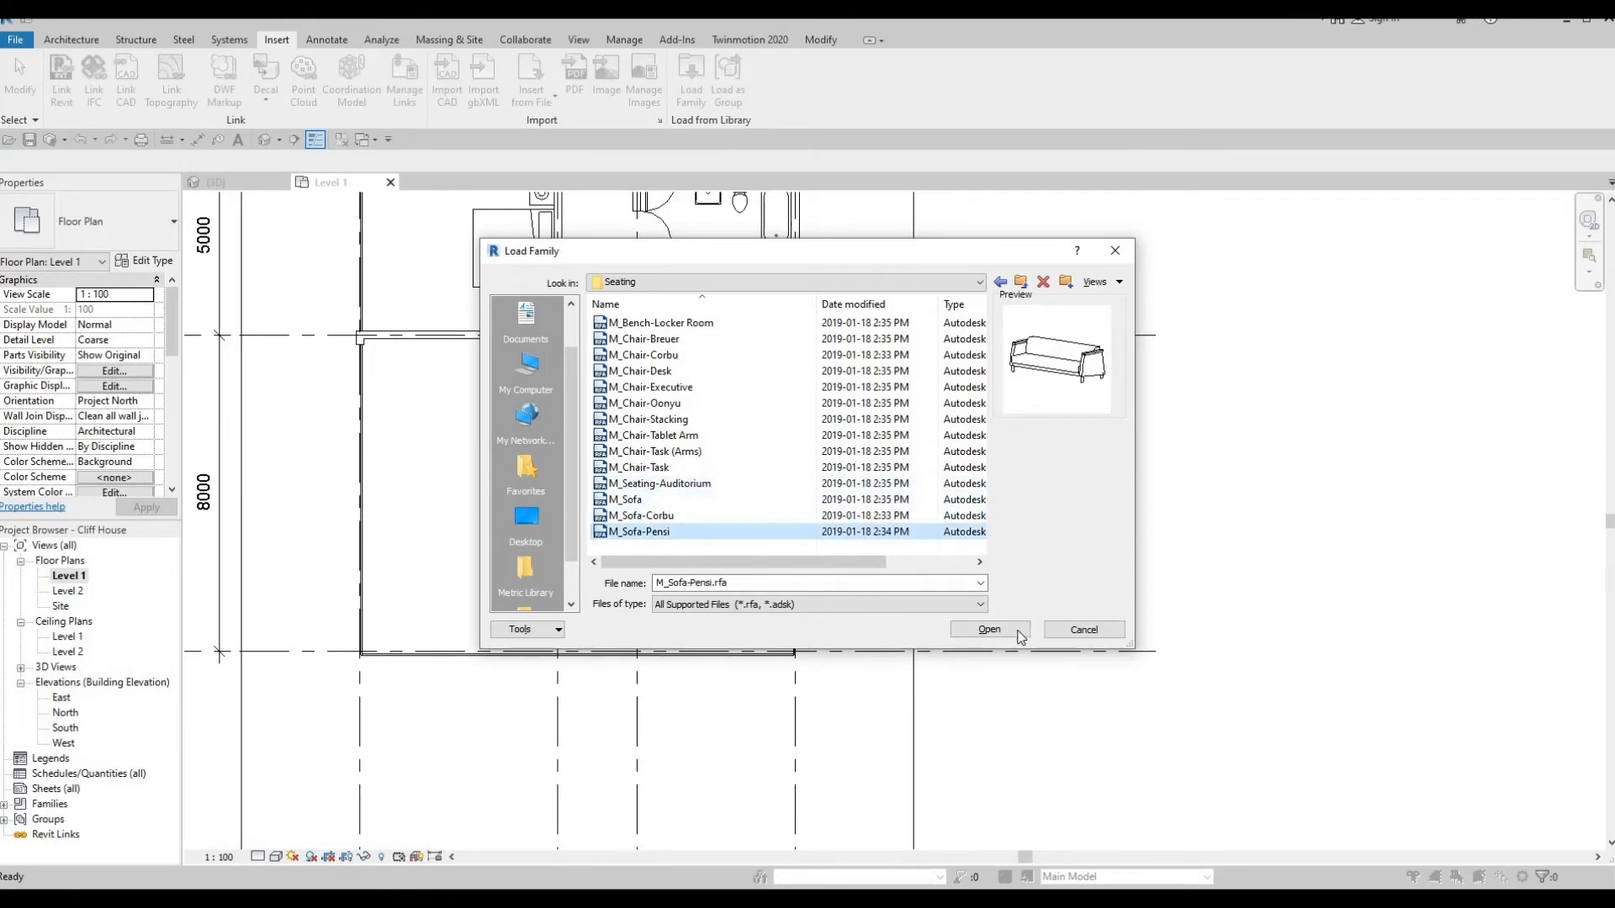
key(Return)
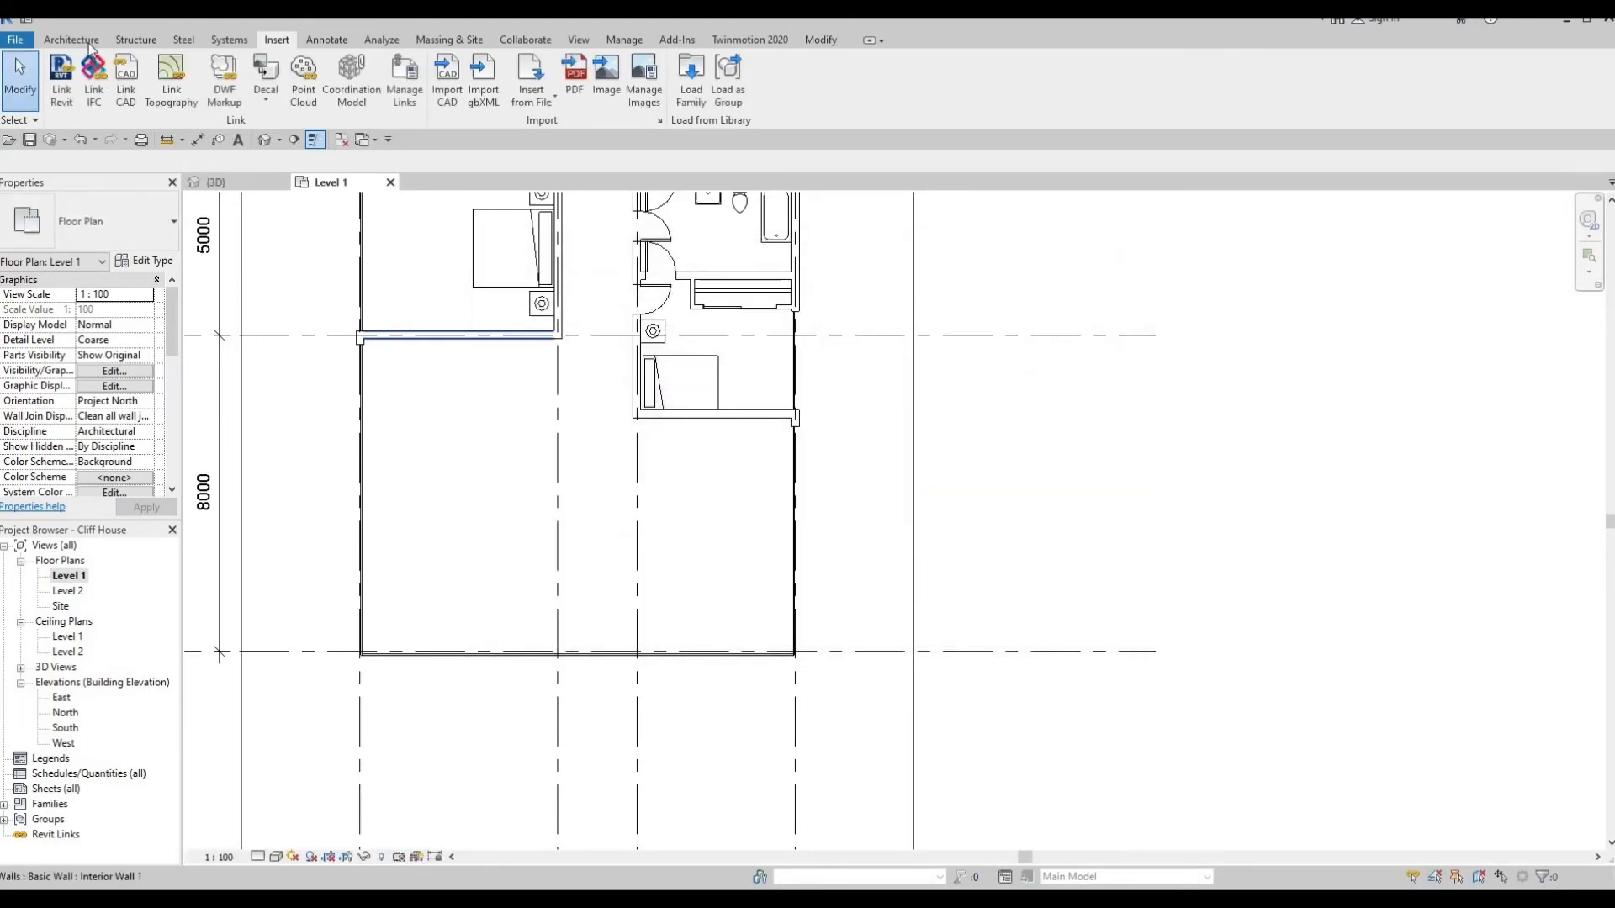
click(84, 35)
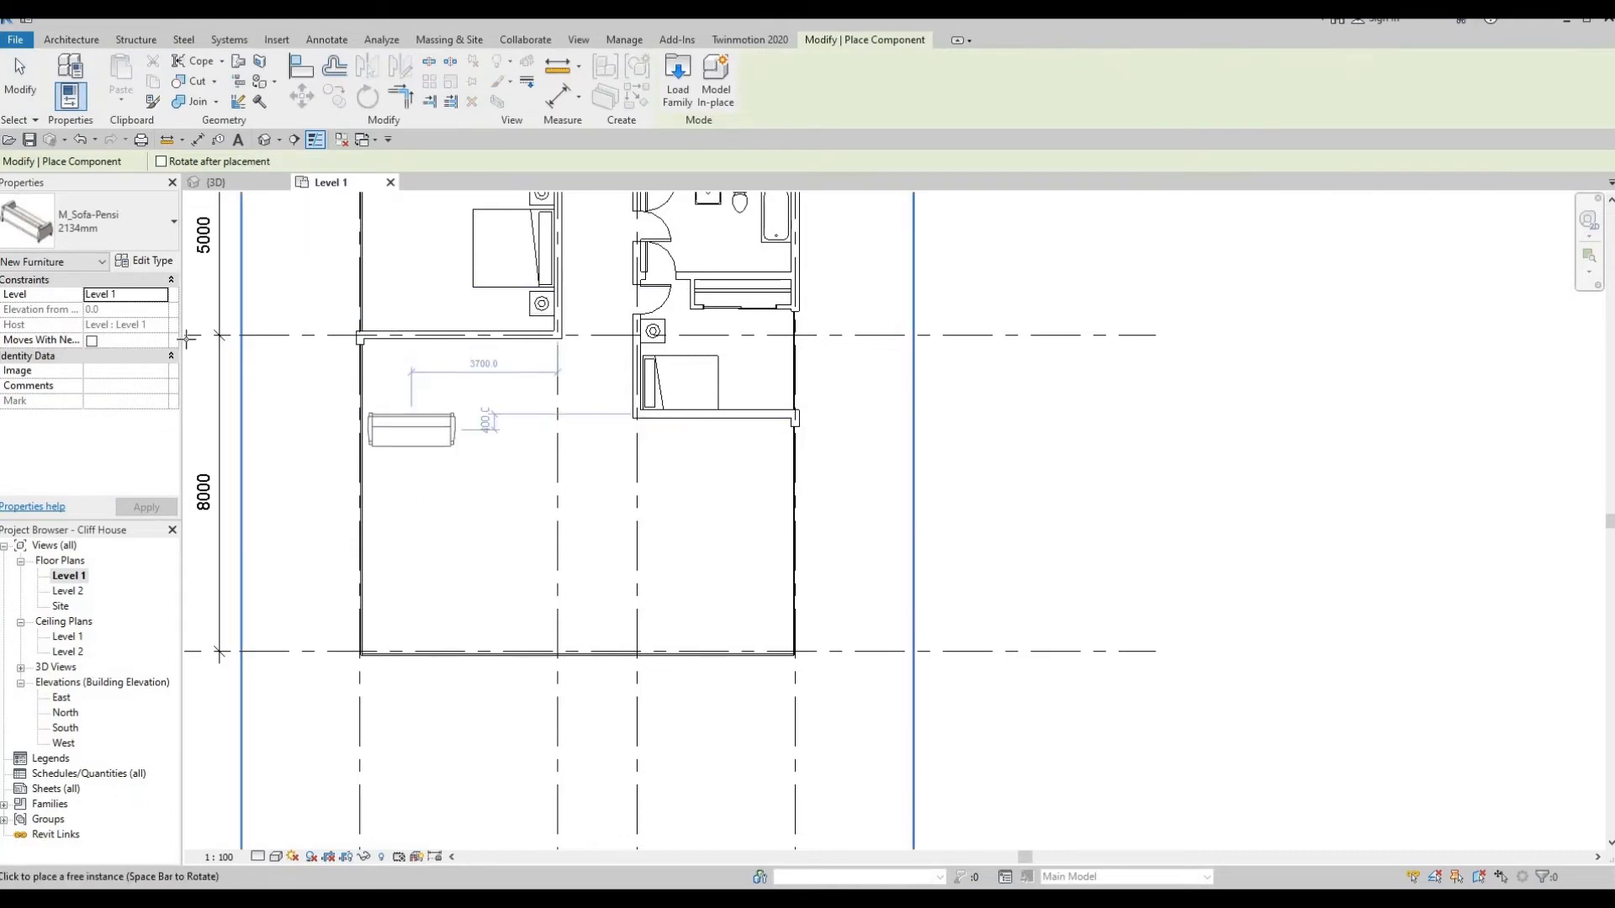
click(144, 220)
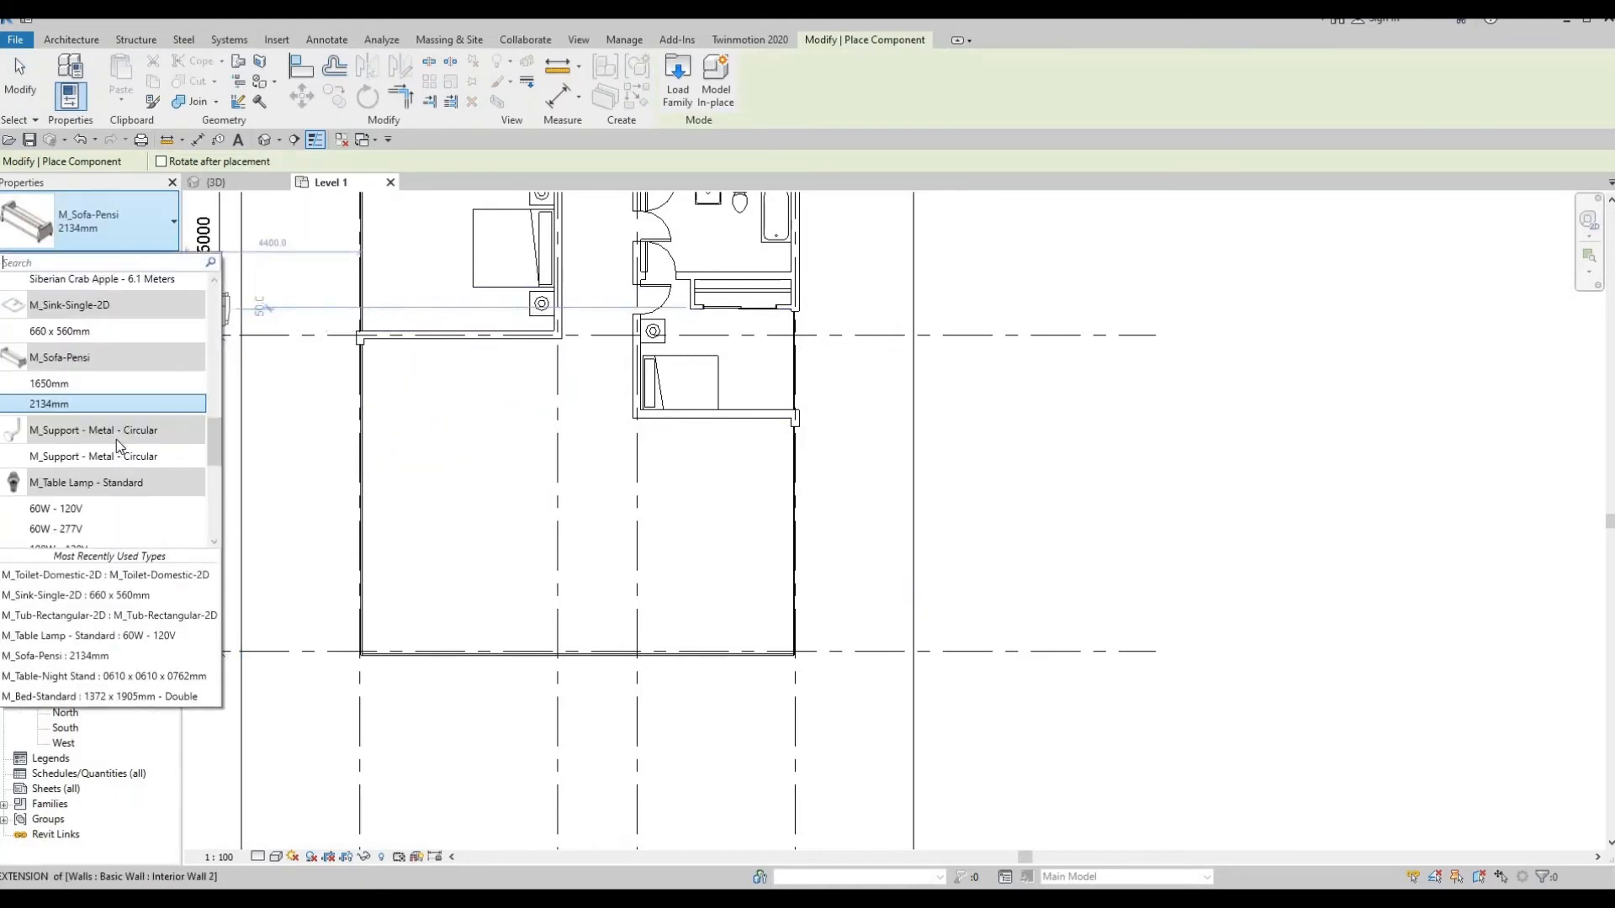
click(94, 384)
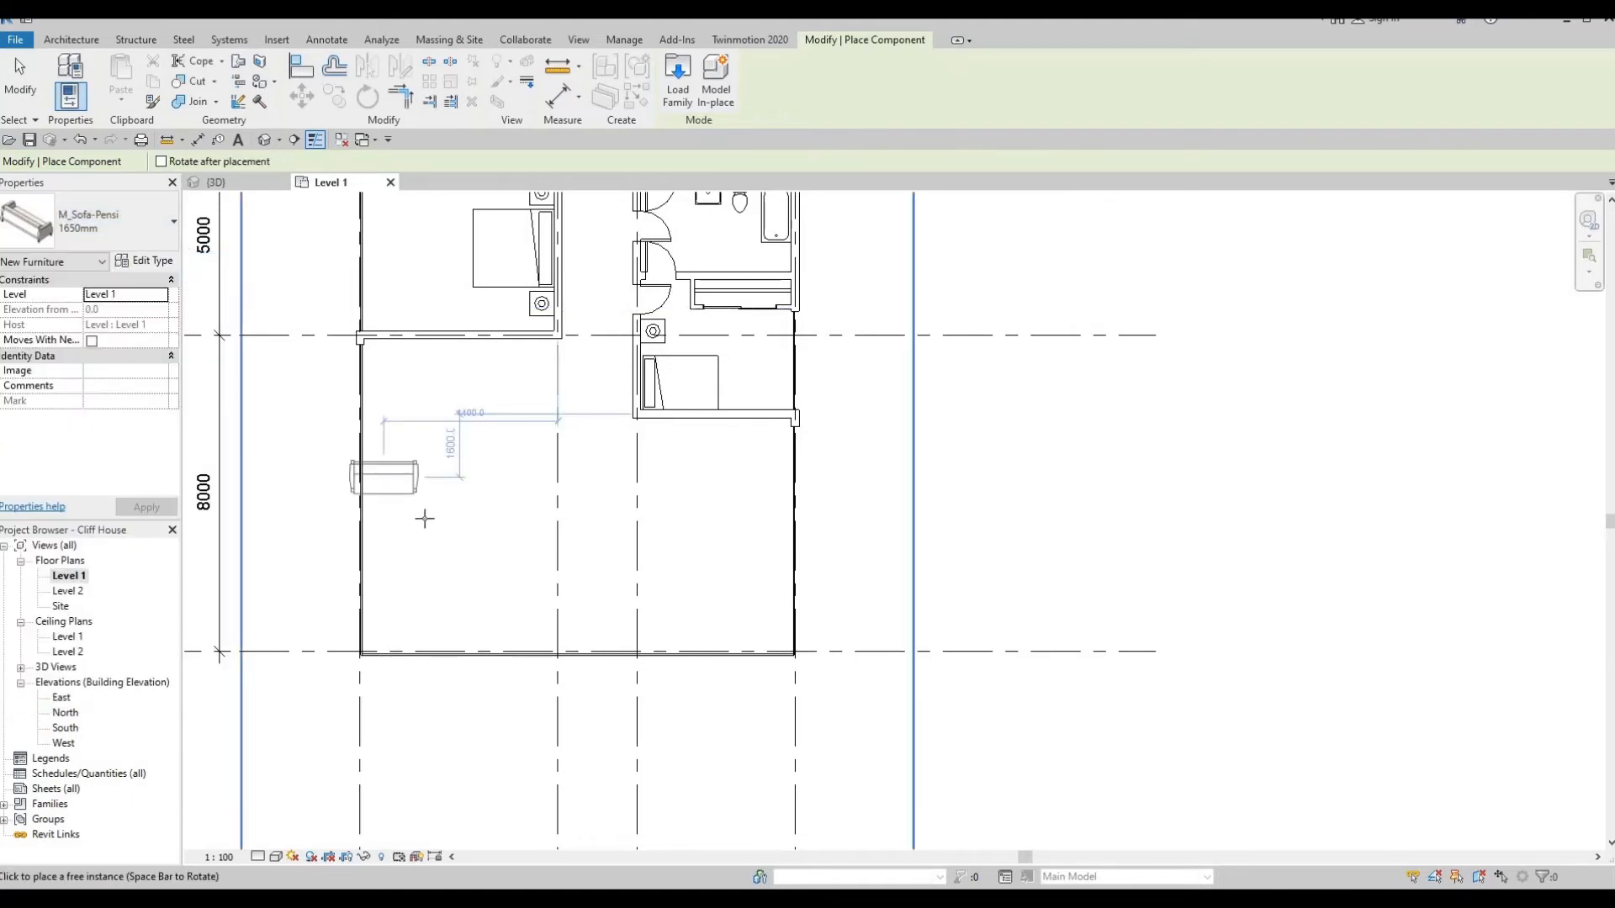
click(421, 548)
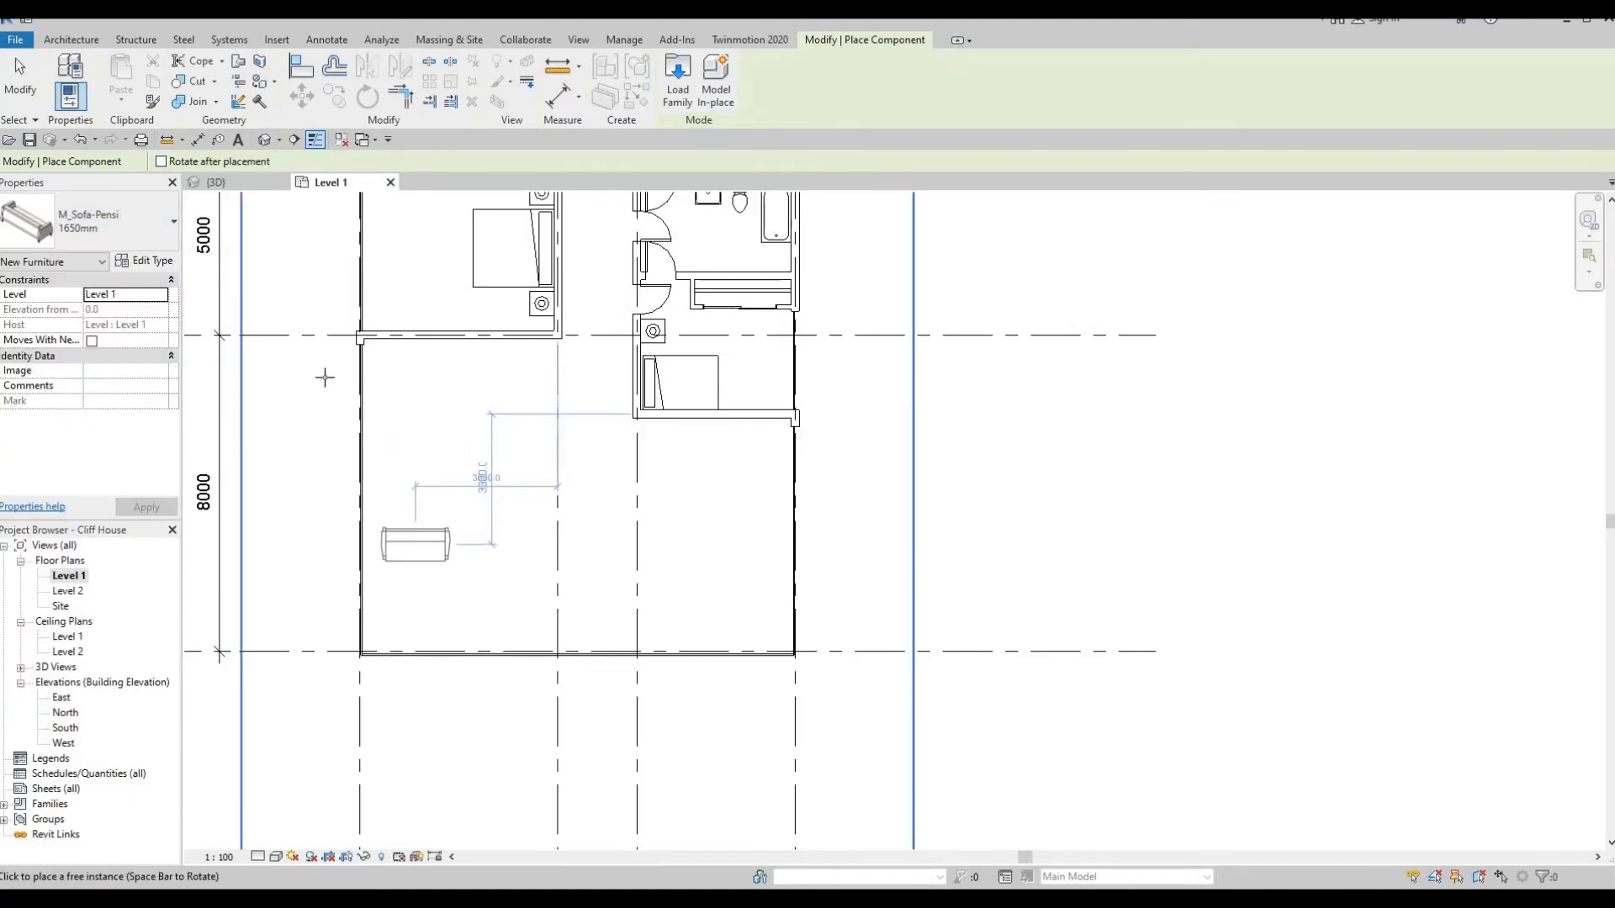
Place a 2134mm M_Sofa-Pensi rotated to vertical beside the smaller sofa, centred about 1700 mm above the lower gridline
click(155, 242)
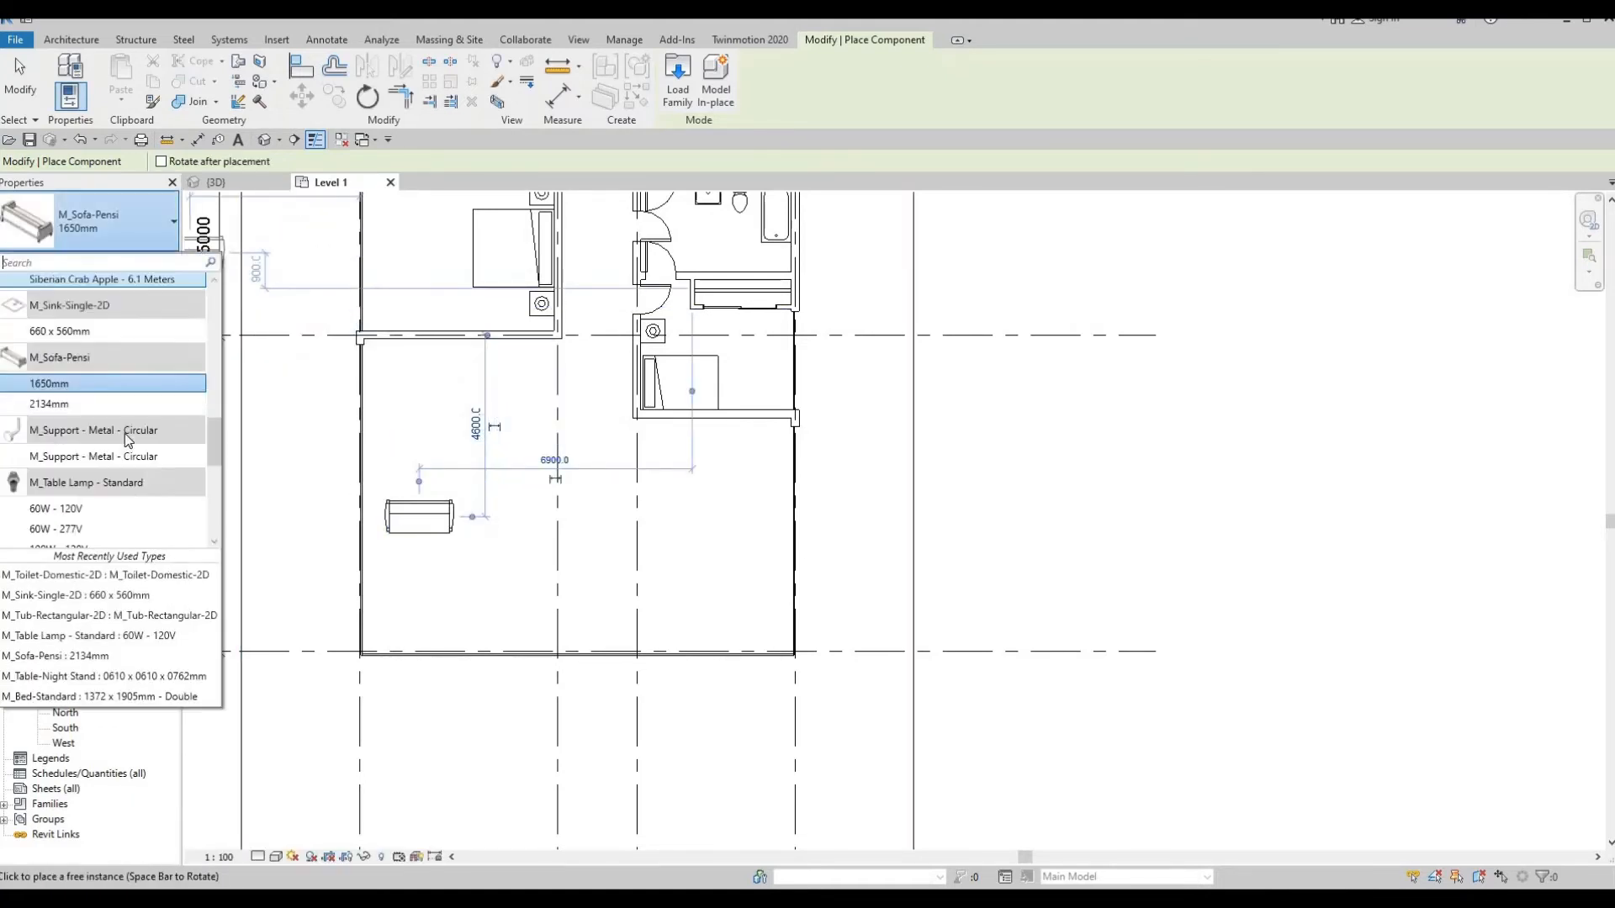
click(101, 404)
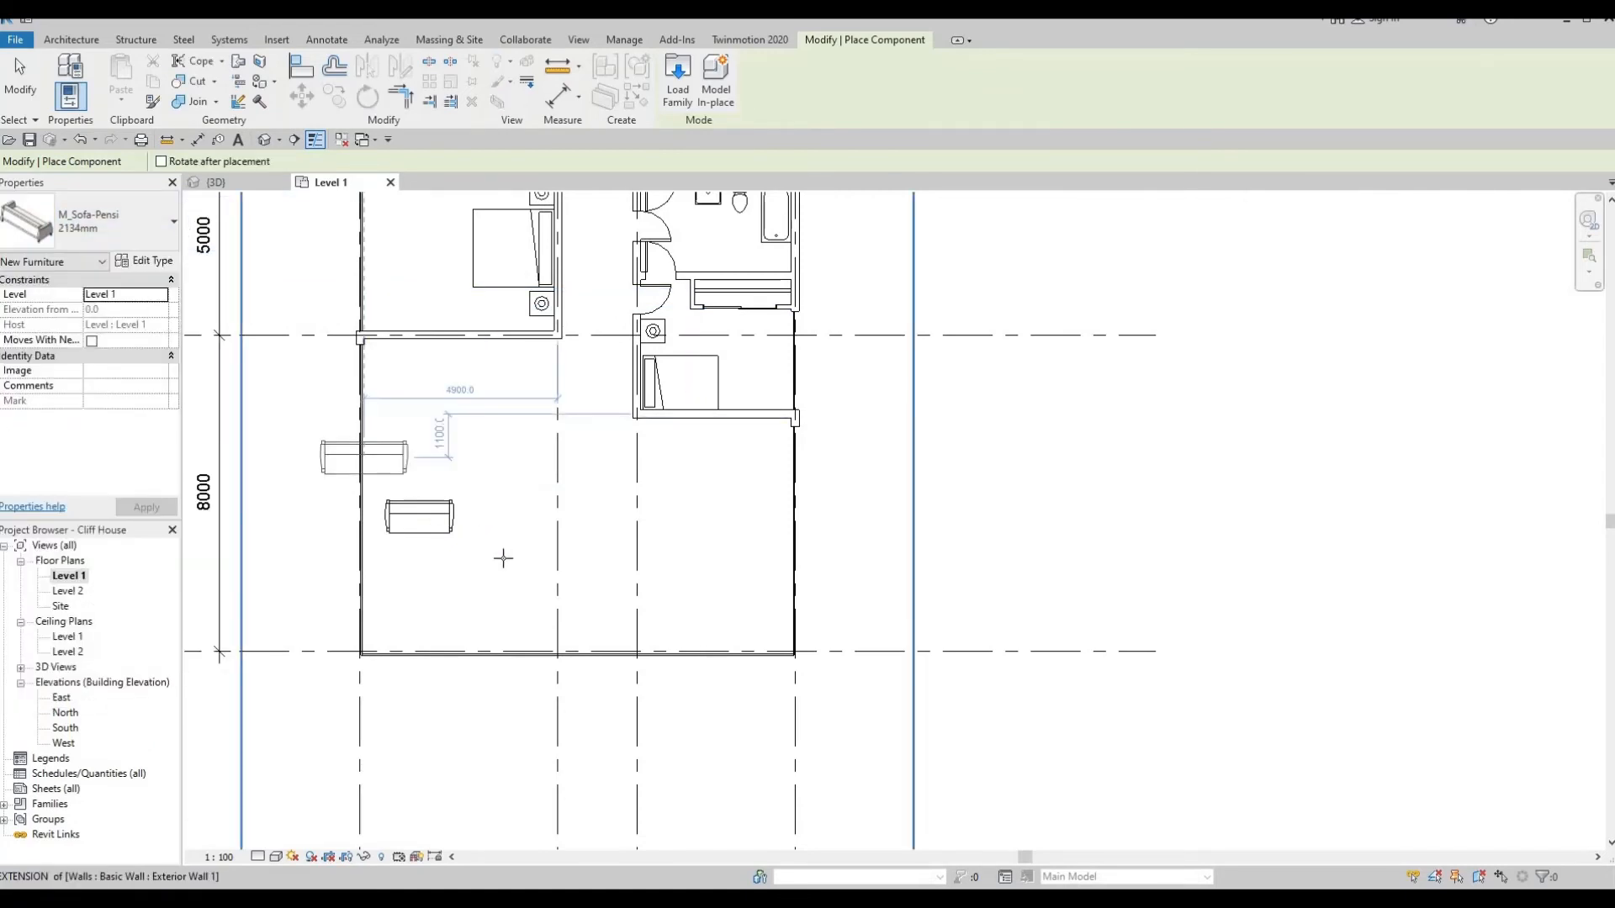
key(space)
key(space)
key(space)
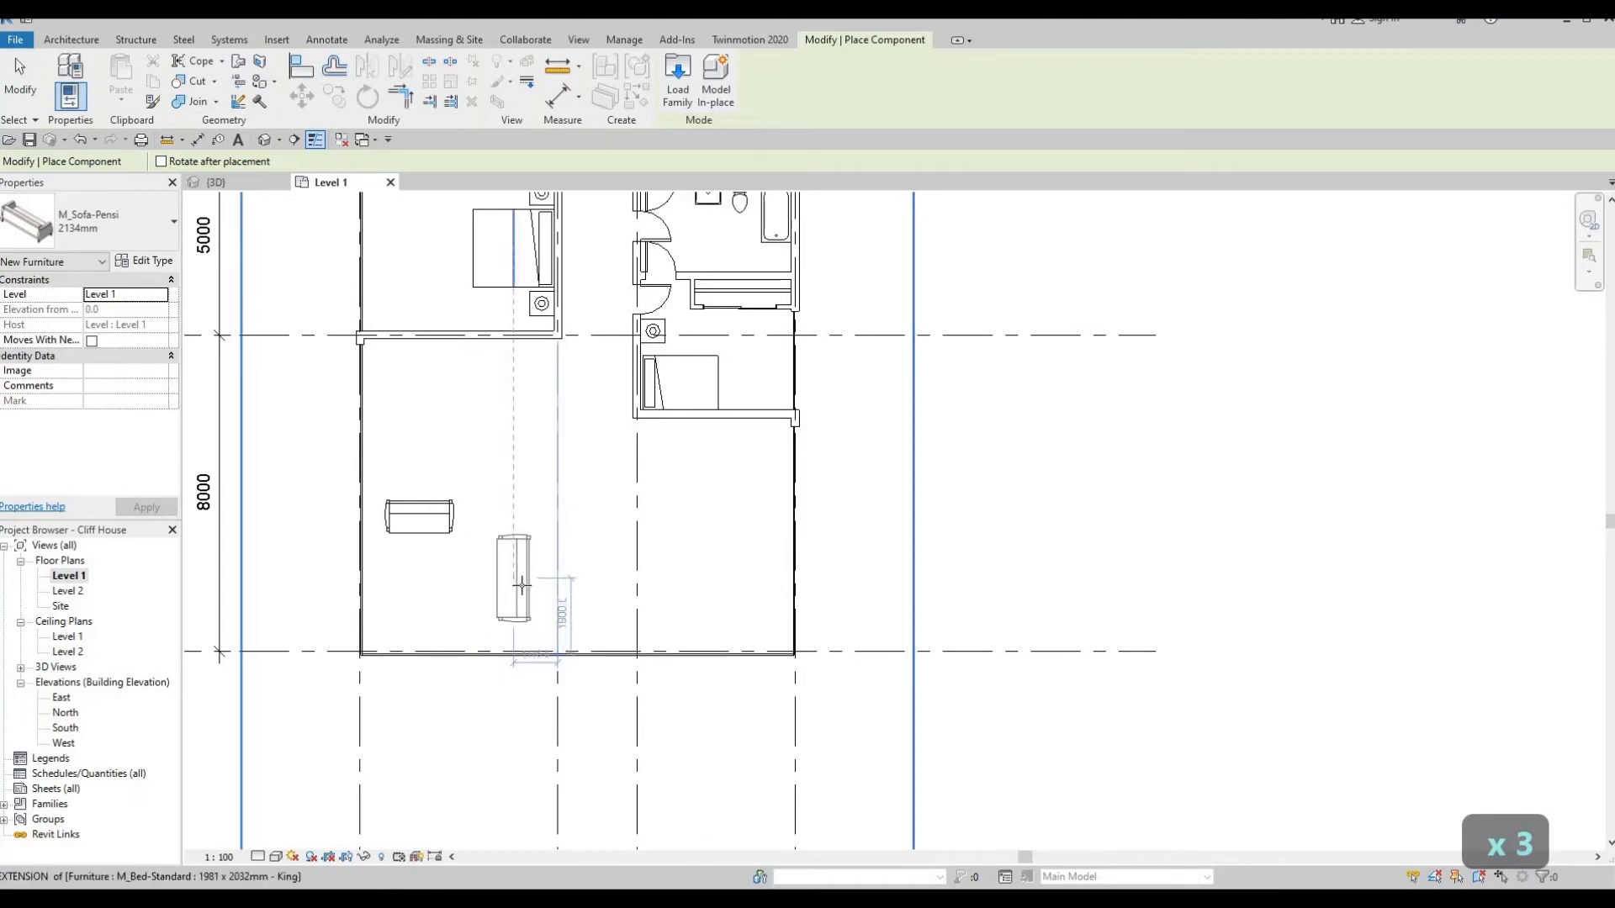
click(521, 584)
key(Escape)
key(Escape)
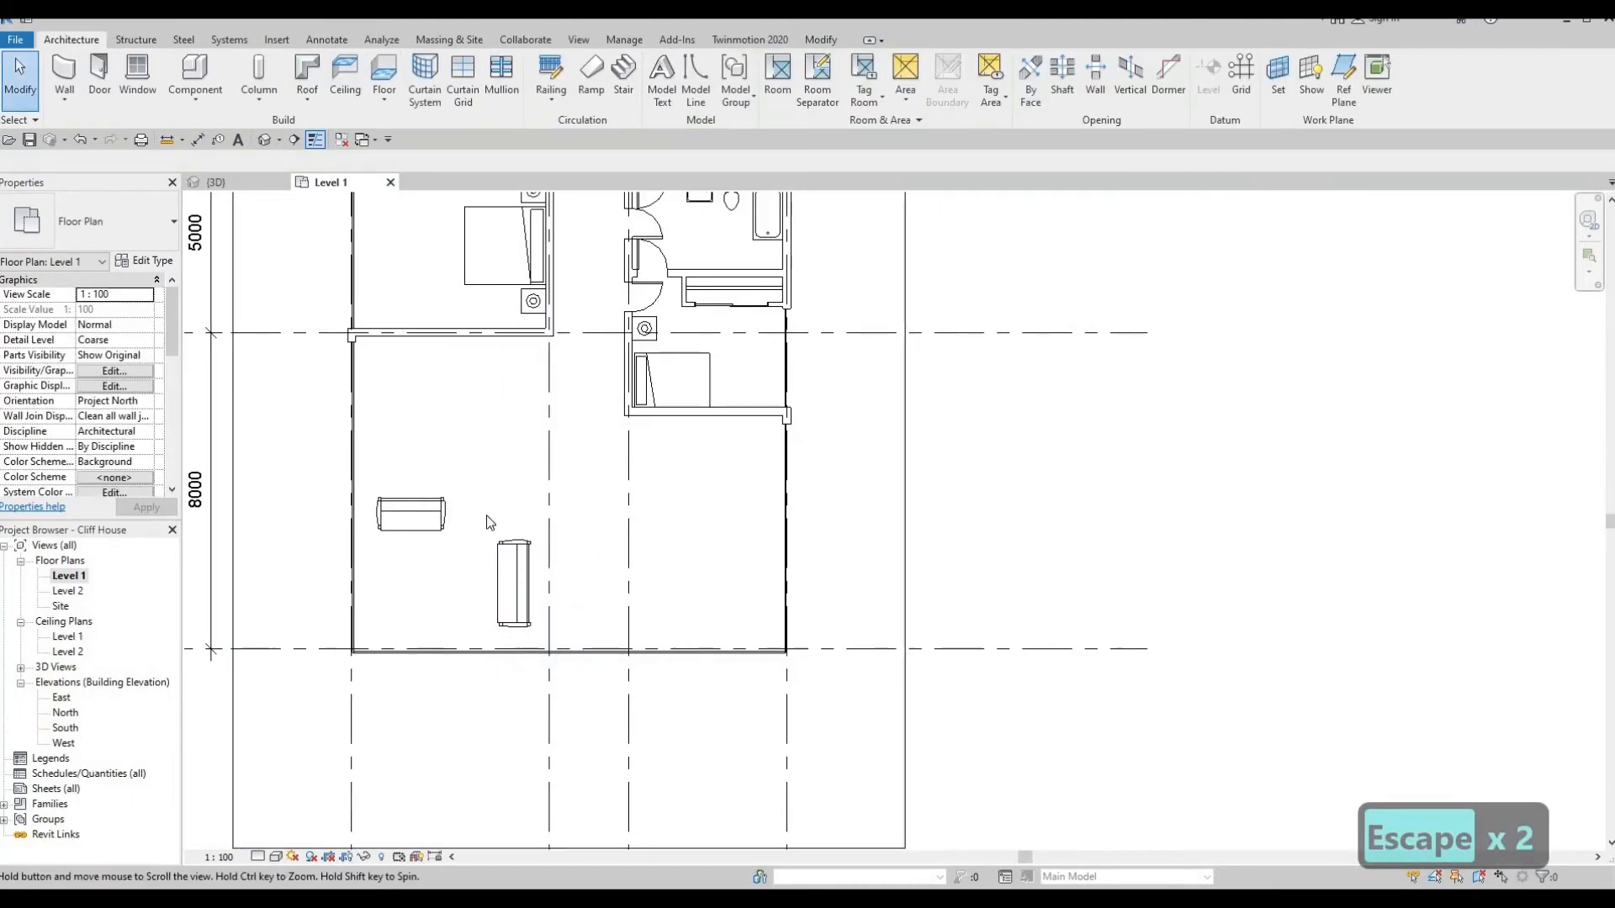
Nudge the 2134mm sofa right until its back meets the corridor gridline, and slightly down toward the lower wall
middle_drag(486, 522, 476, 515)
click(518, 547)
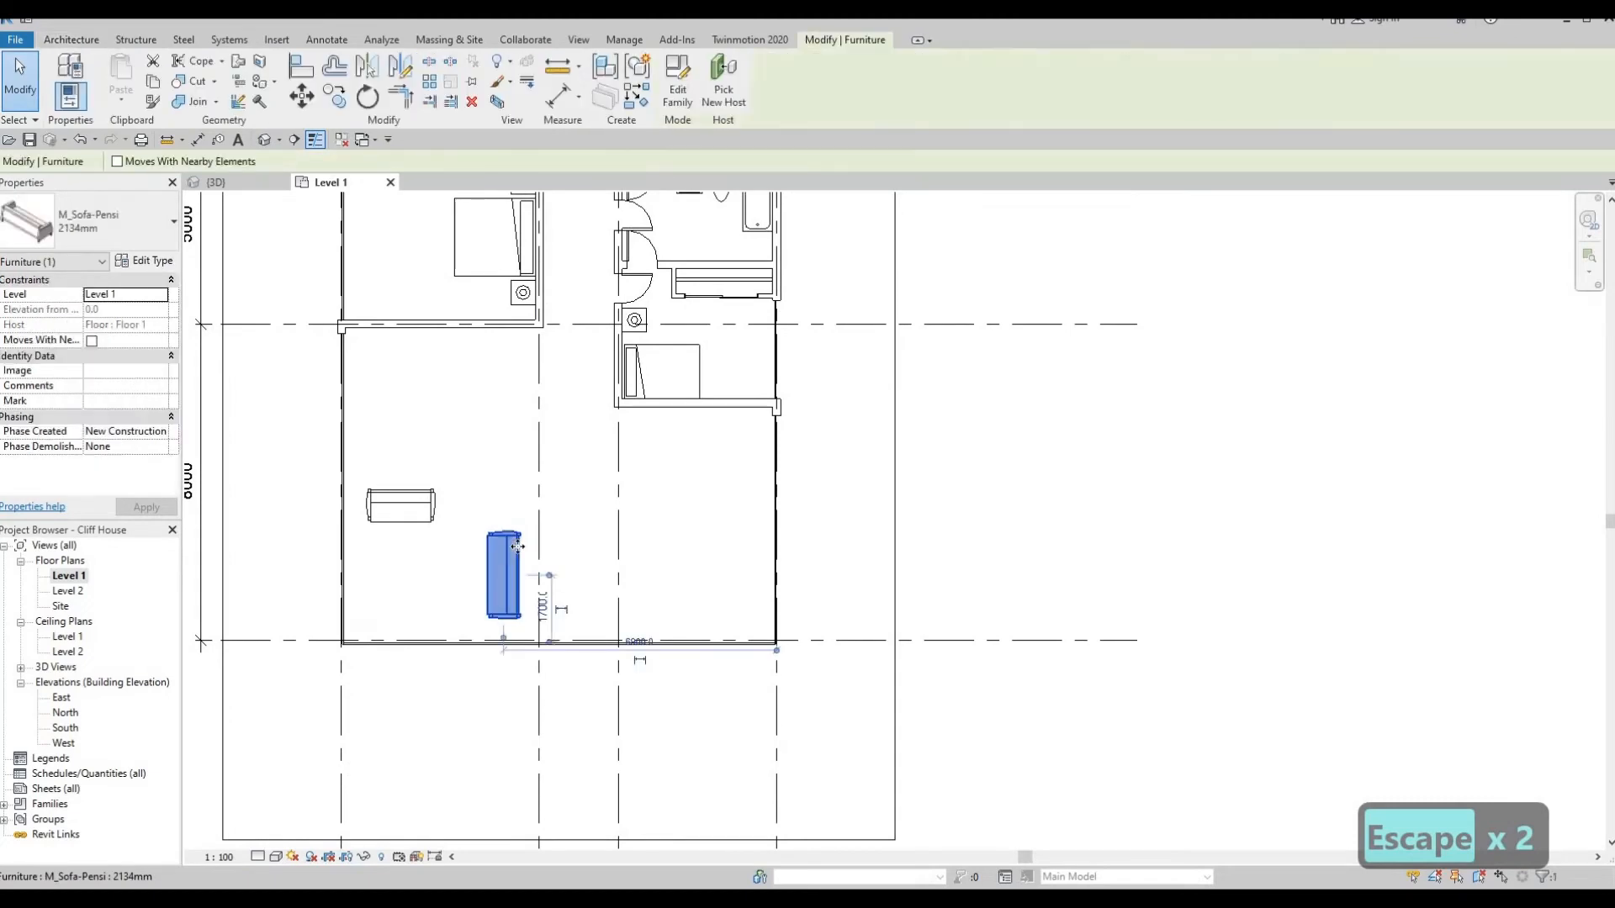
key(Right)
key(Right)
key(Right)
key(Right)
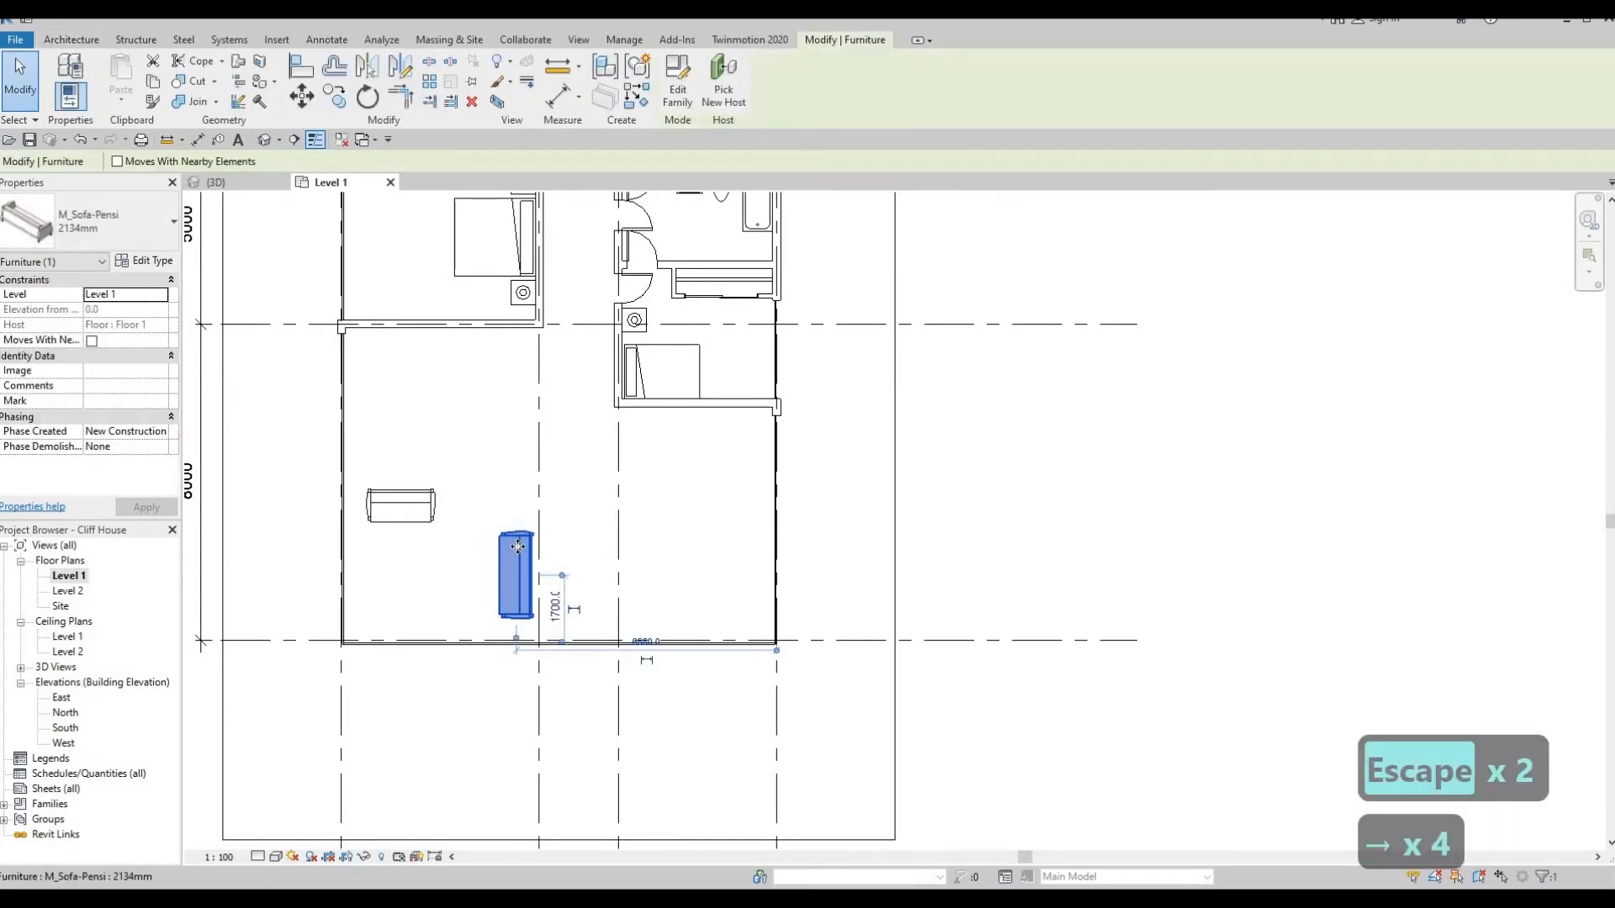
key(Down)
key(Right)
key(Right)
key(Down)
key(Up)
key(Down)
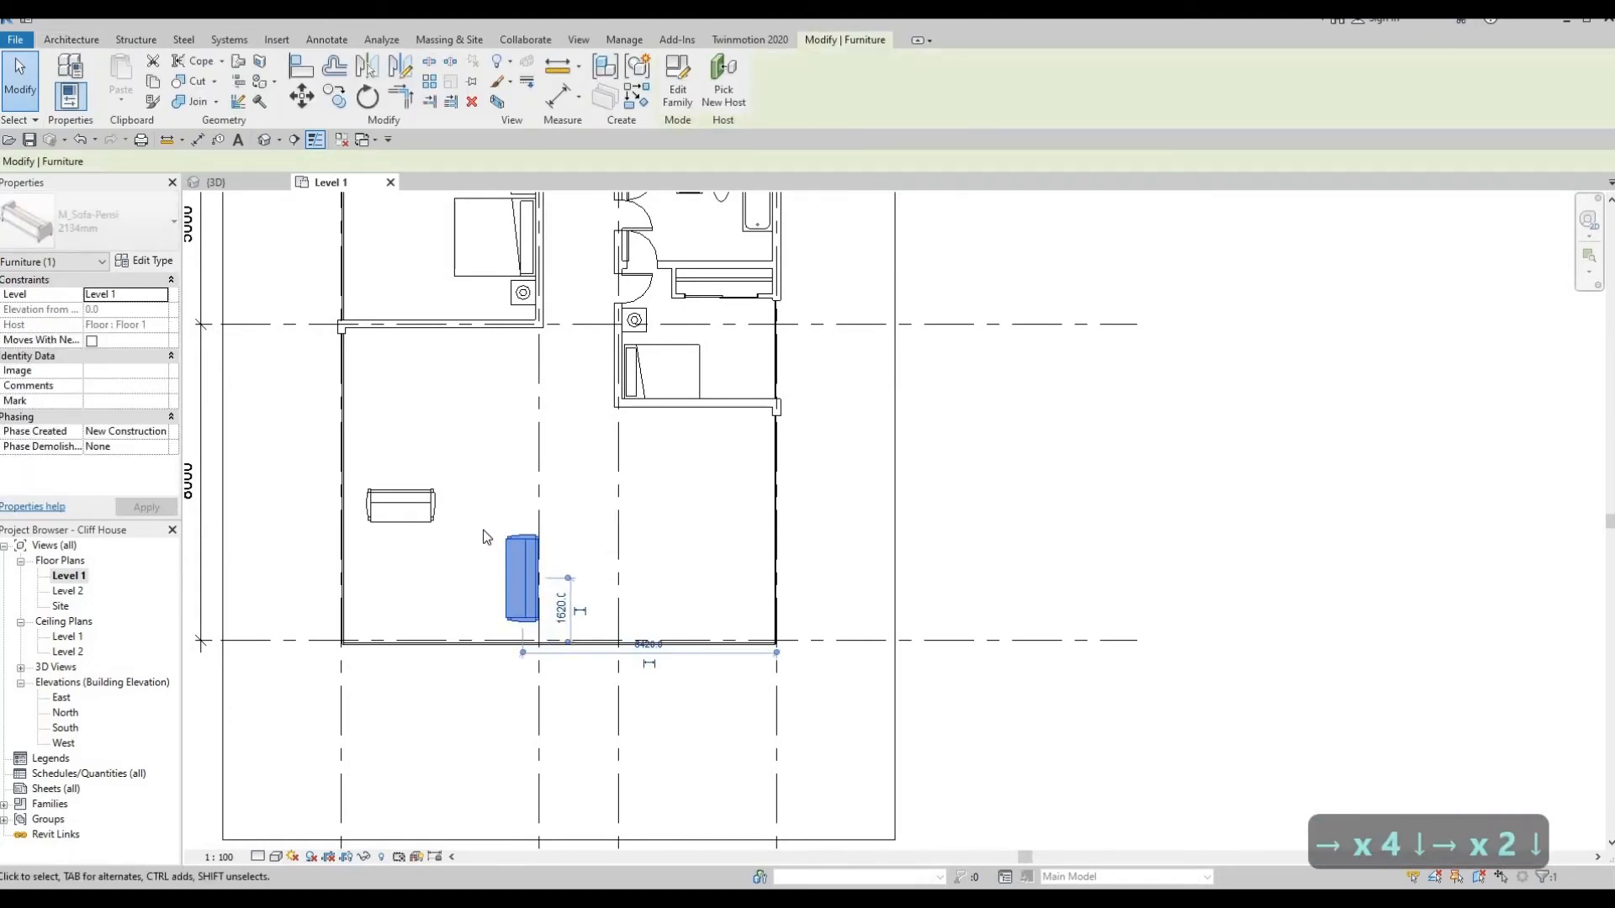
Nudge the 1650mm sofa up to 4520 mm from the bedroom wall above it
click(426, 502)
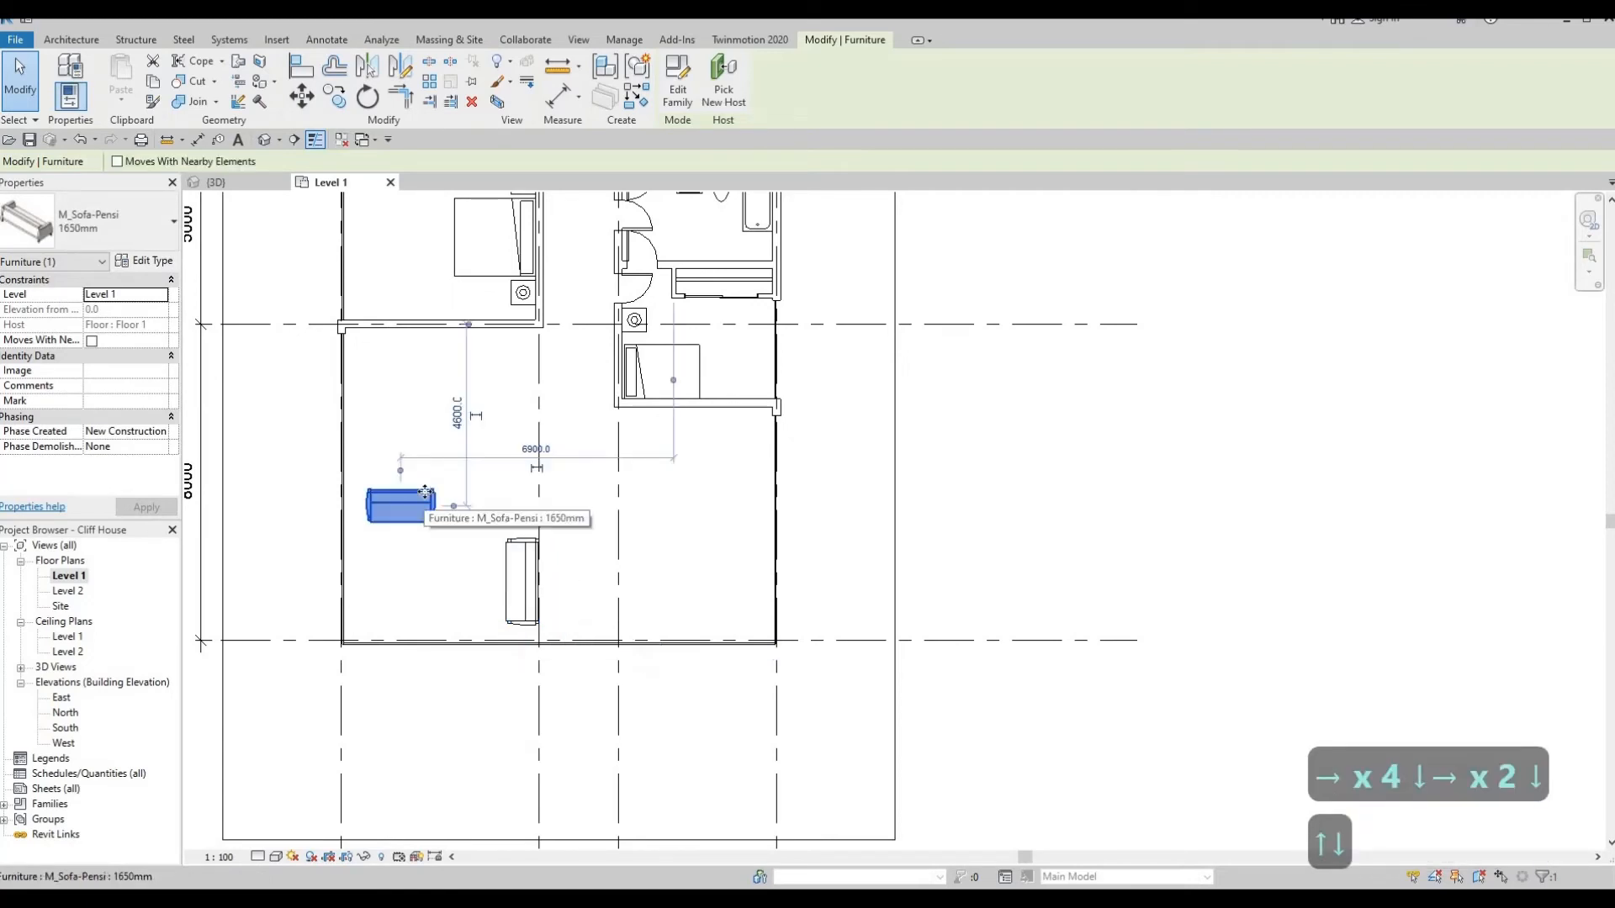
key(Up)
key(Right)
key(Right)
key(Left)
key(Left)
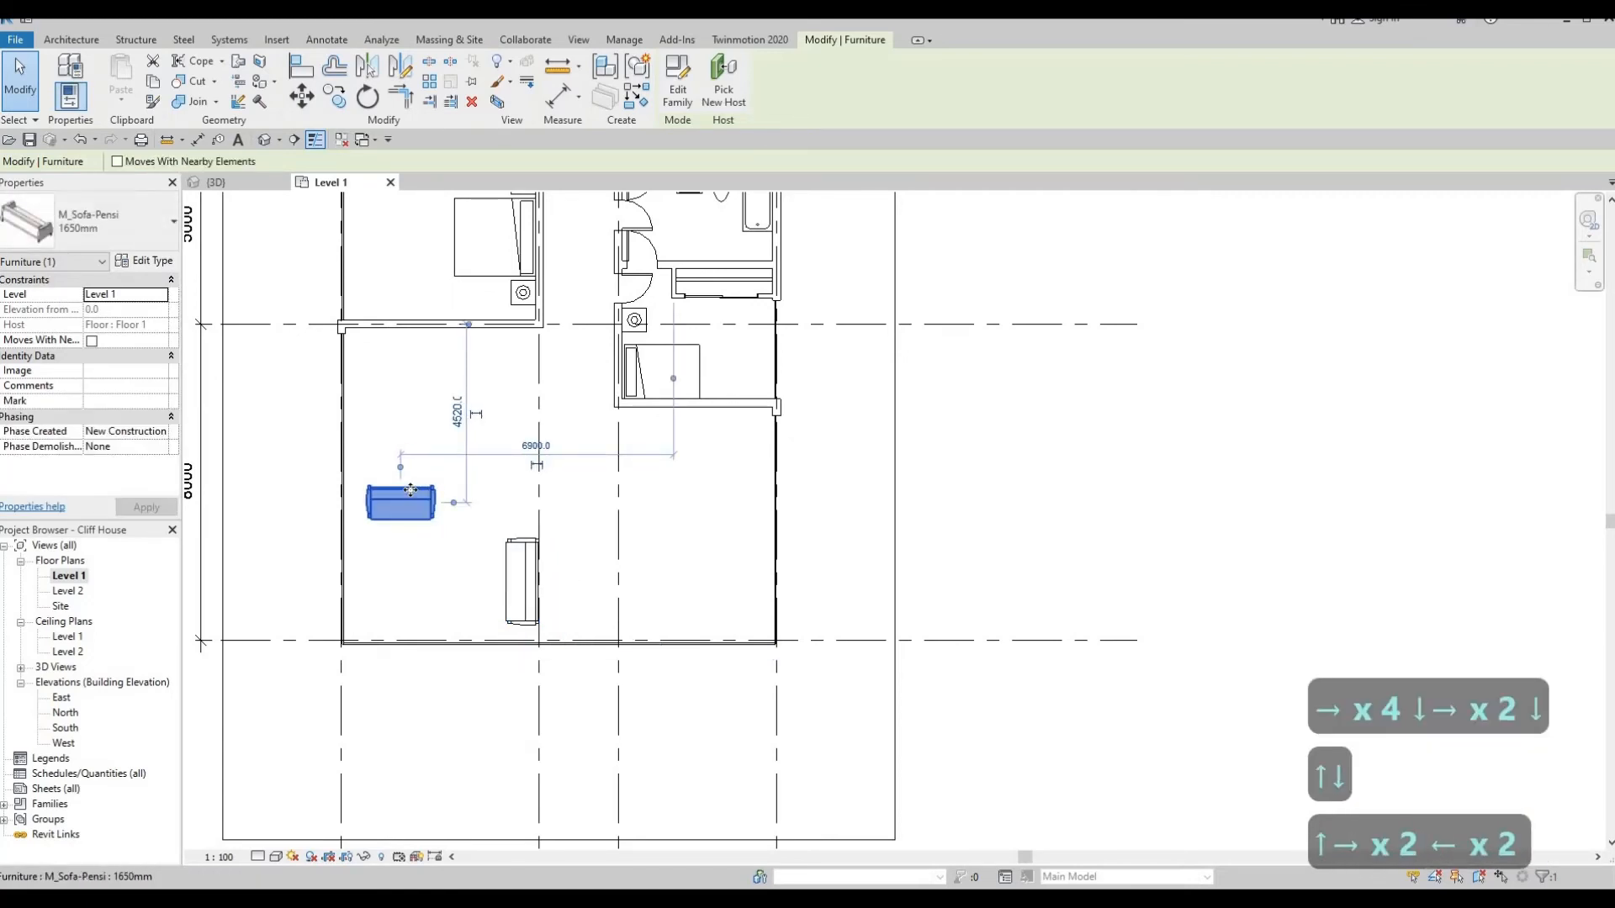
Nudge the 1650mm sofa left once and place a second matching M_Sofa-Pensi right beside it, in line, toward the corridor gridline
key(Left)
key(c)
key(s)
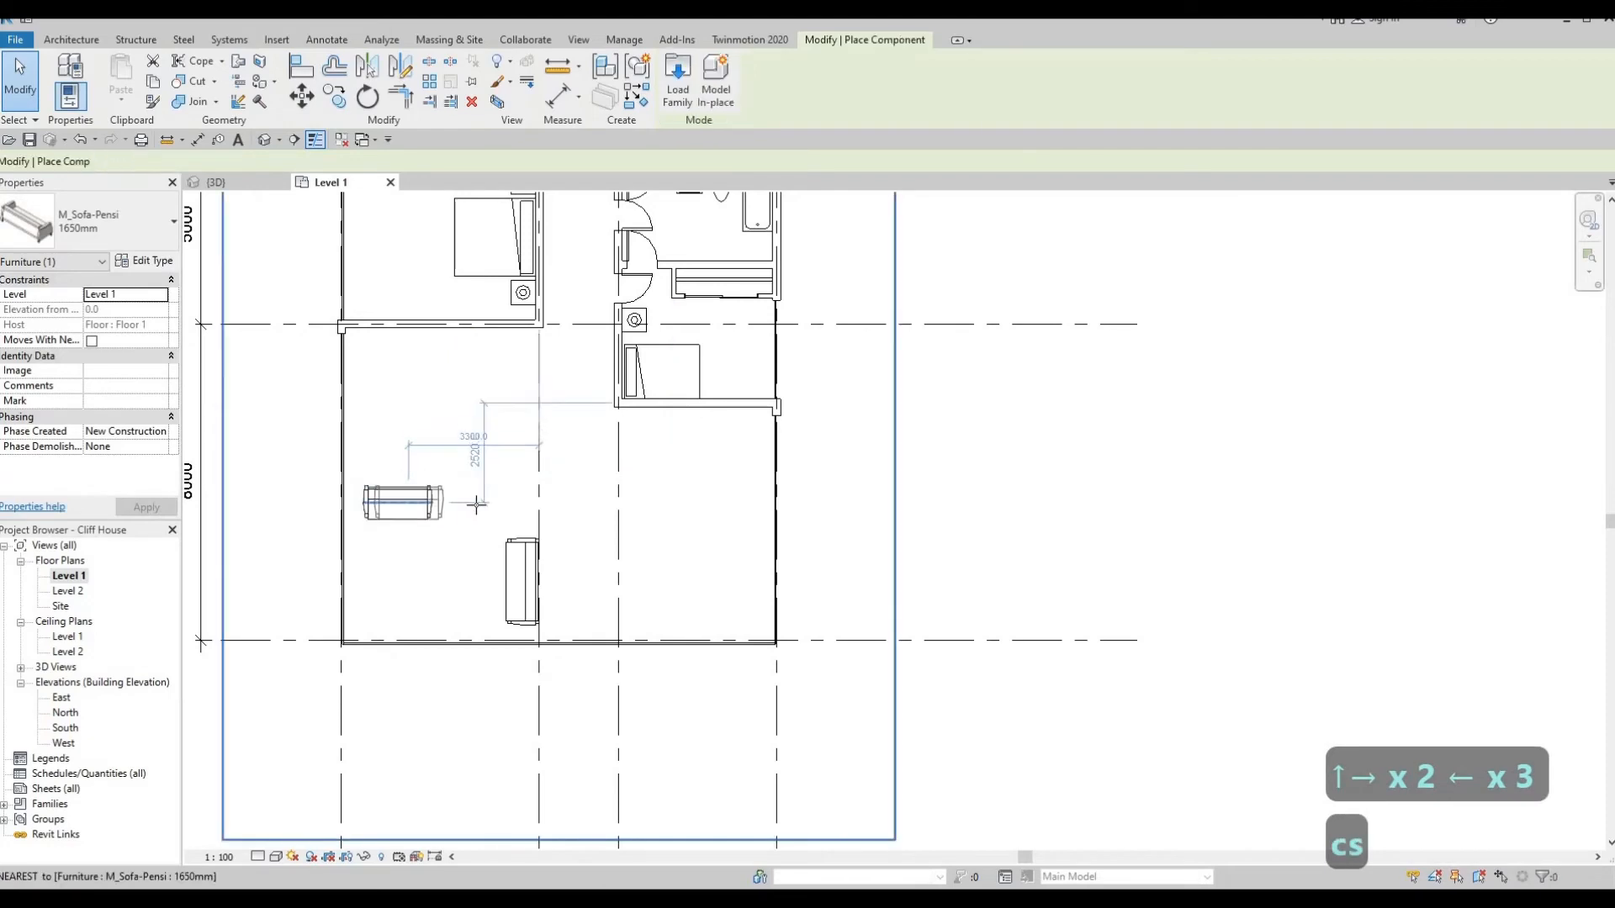
click(470, 523)
key(Escape)
key(Escape)
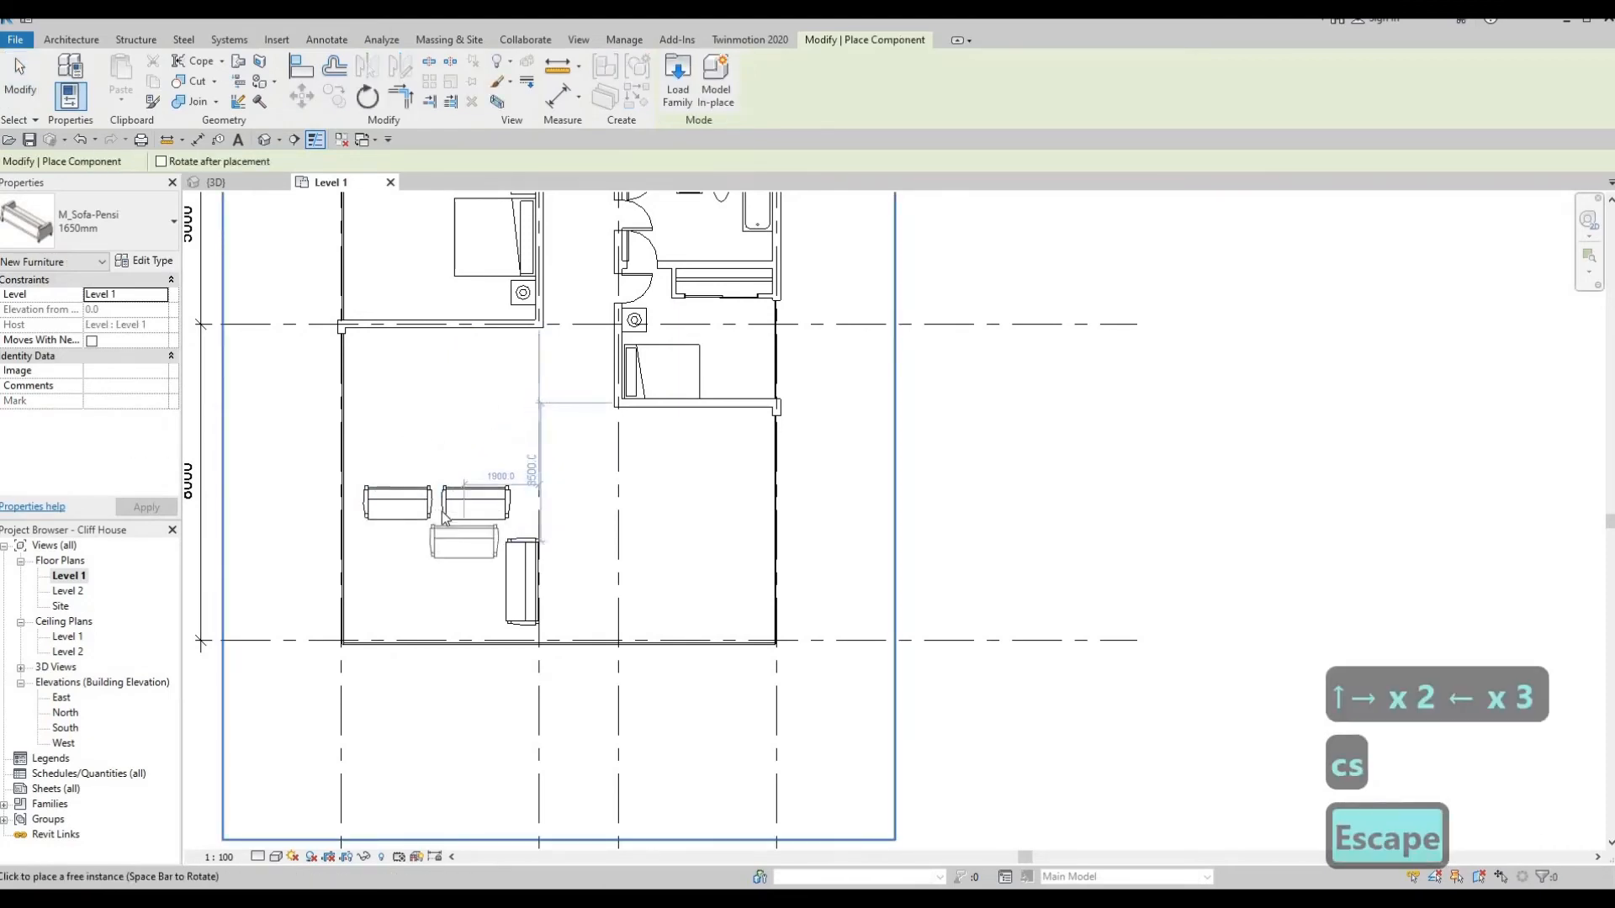
Preview the chair families in the Seating library folder and load M_Chair-Stacking into the project
scroll(456, 553, down, 3)
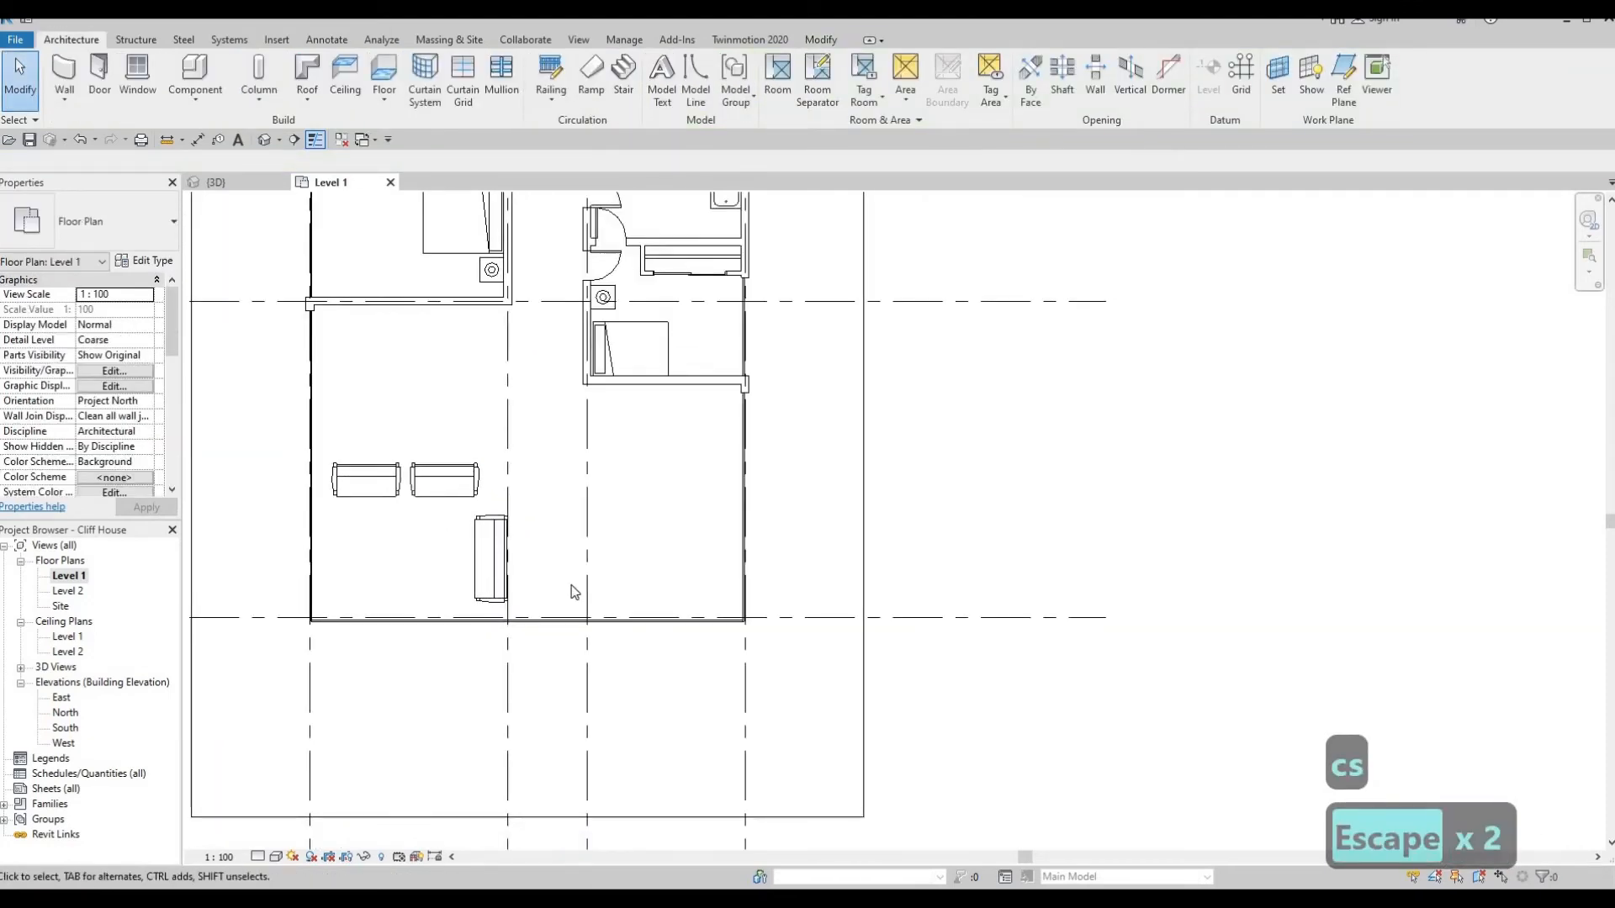
scroll(570, 538, up, 3)
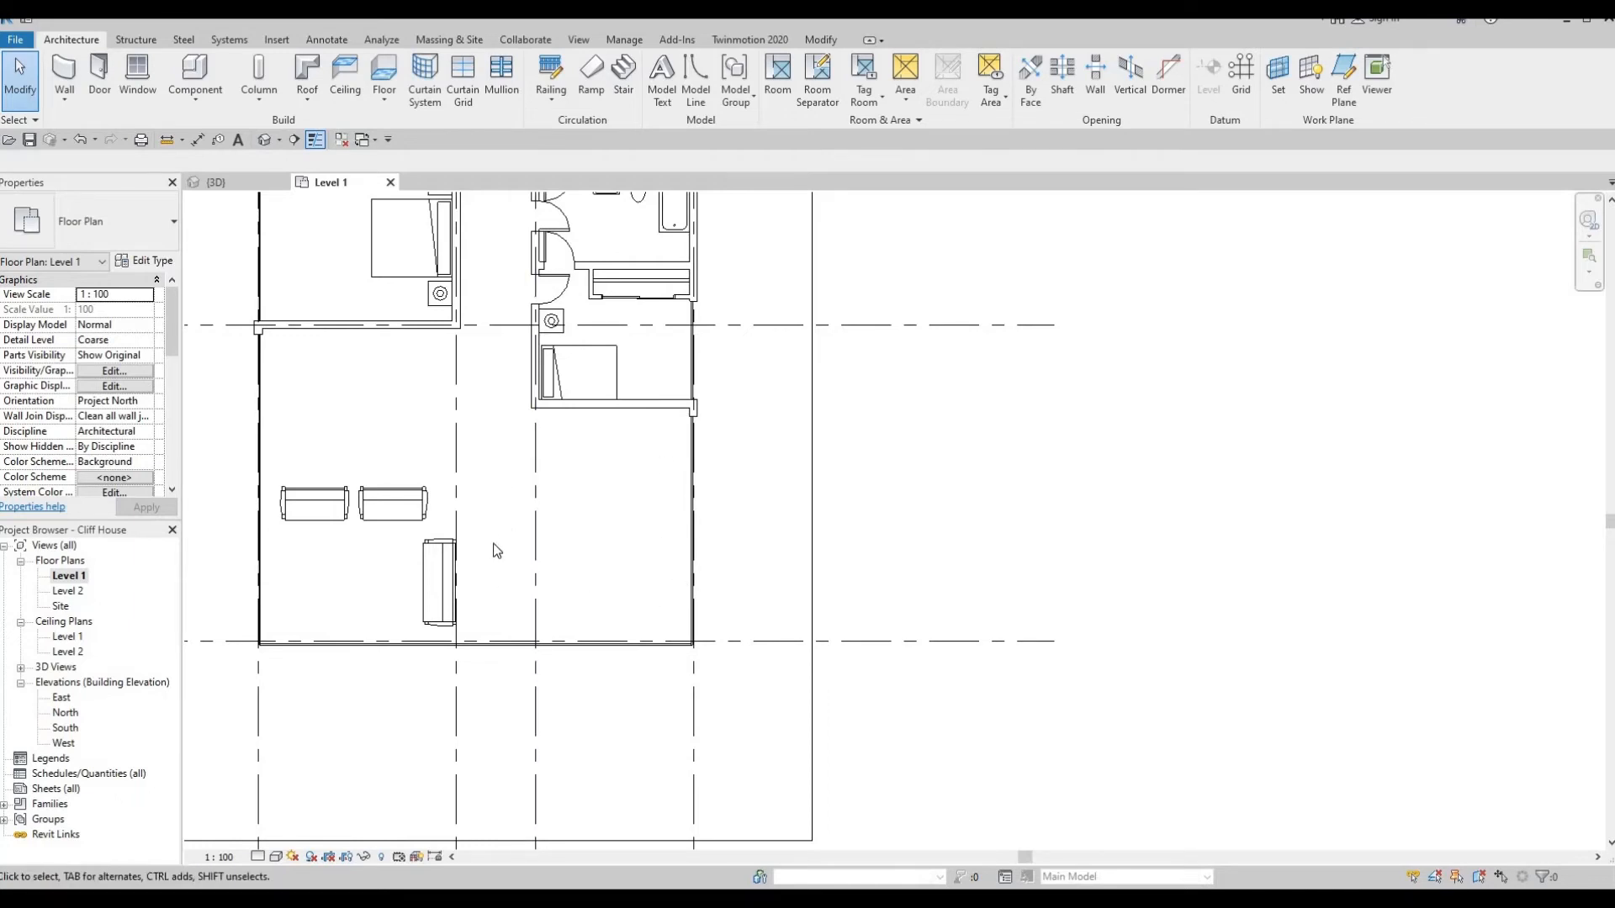
middle_drag(419, 512, 436, 605)
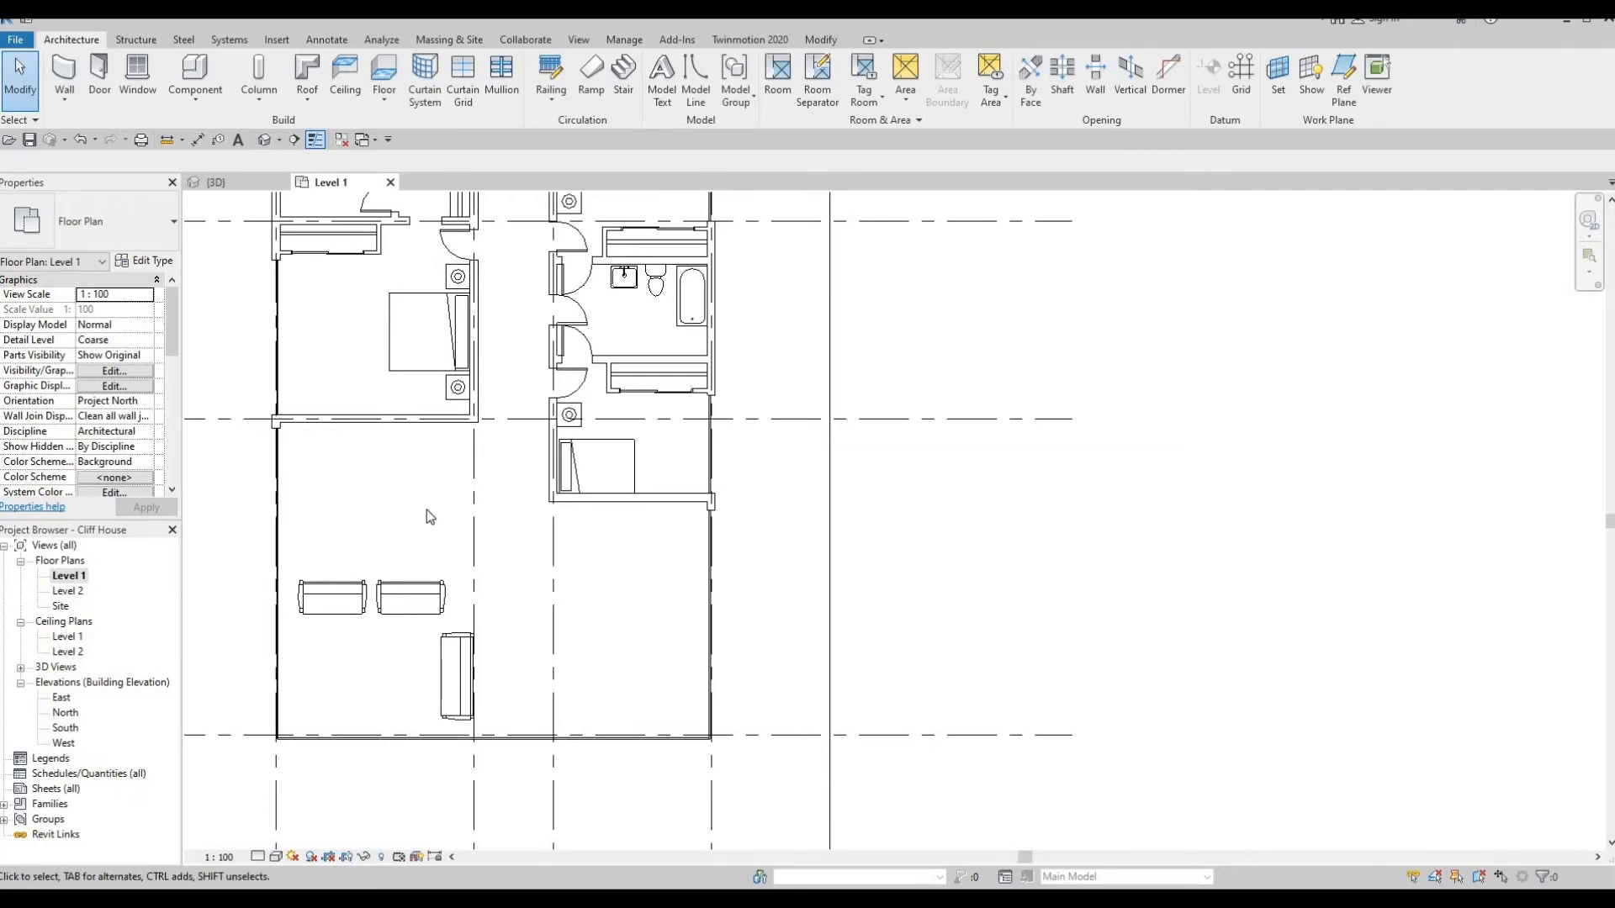
middle_drag(427, 510, 444, 448)
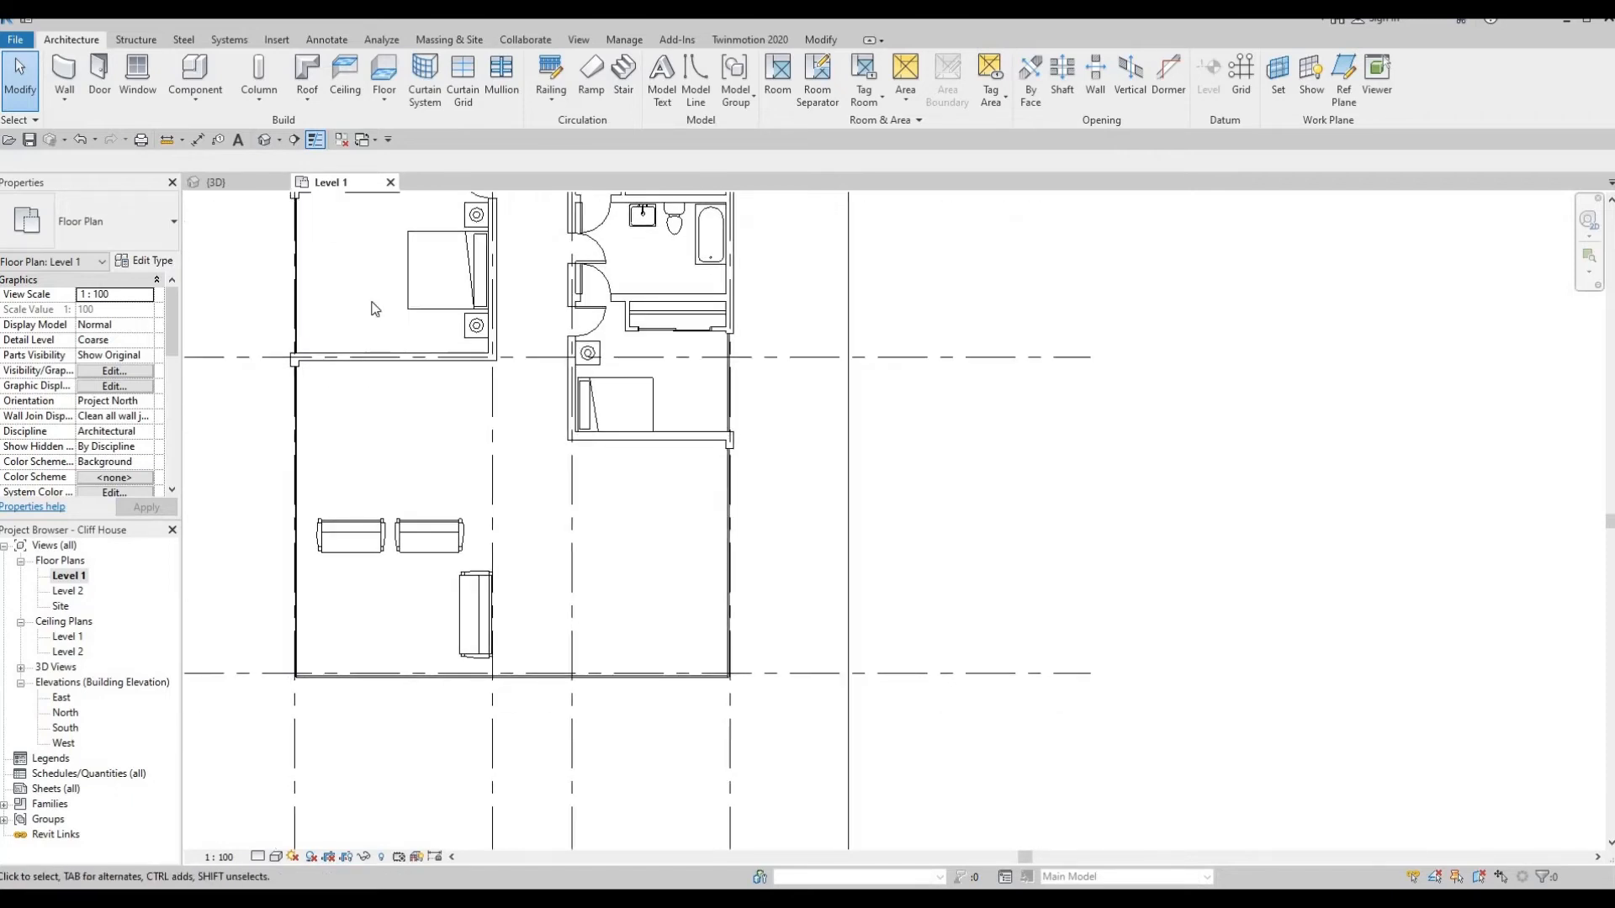
click(276, 40)
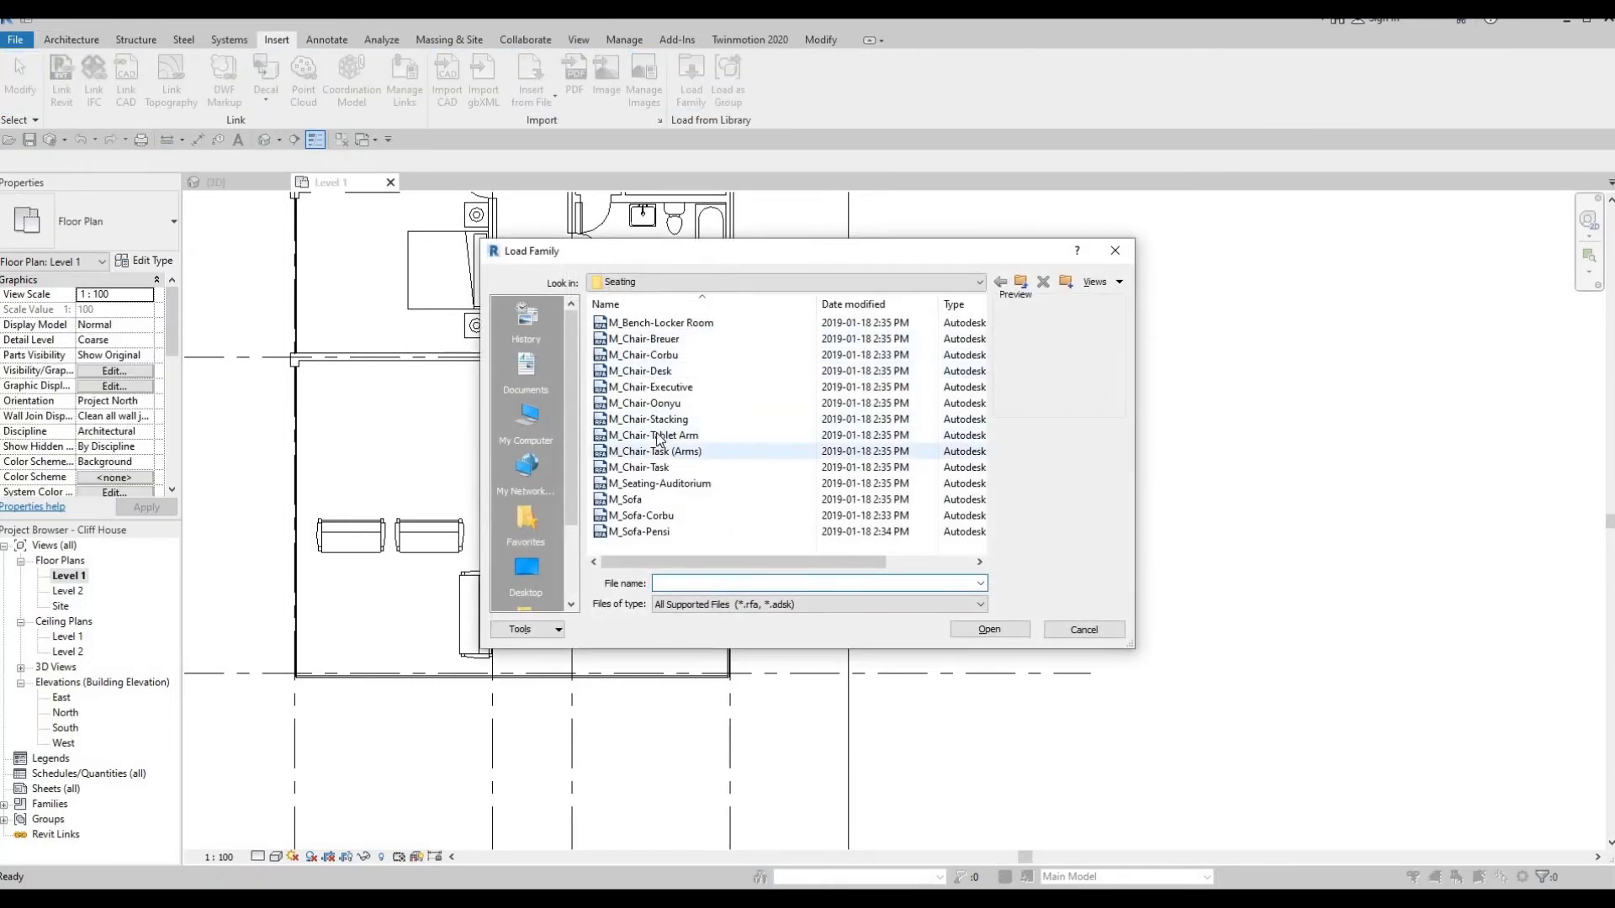
click(646, 418)
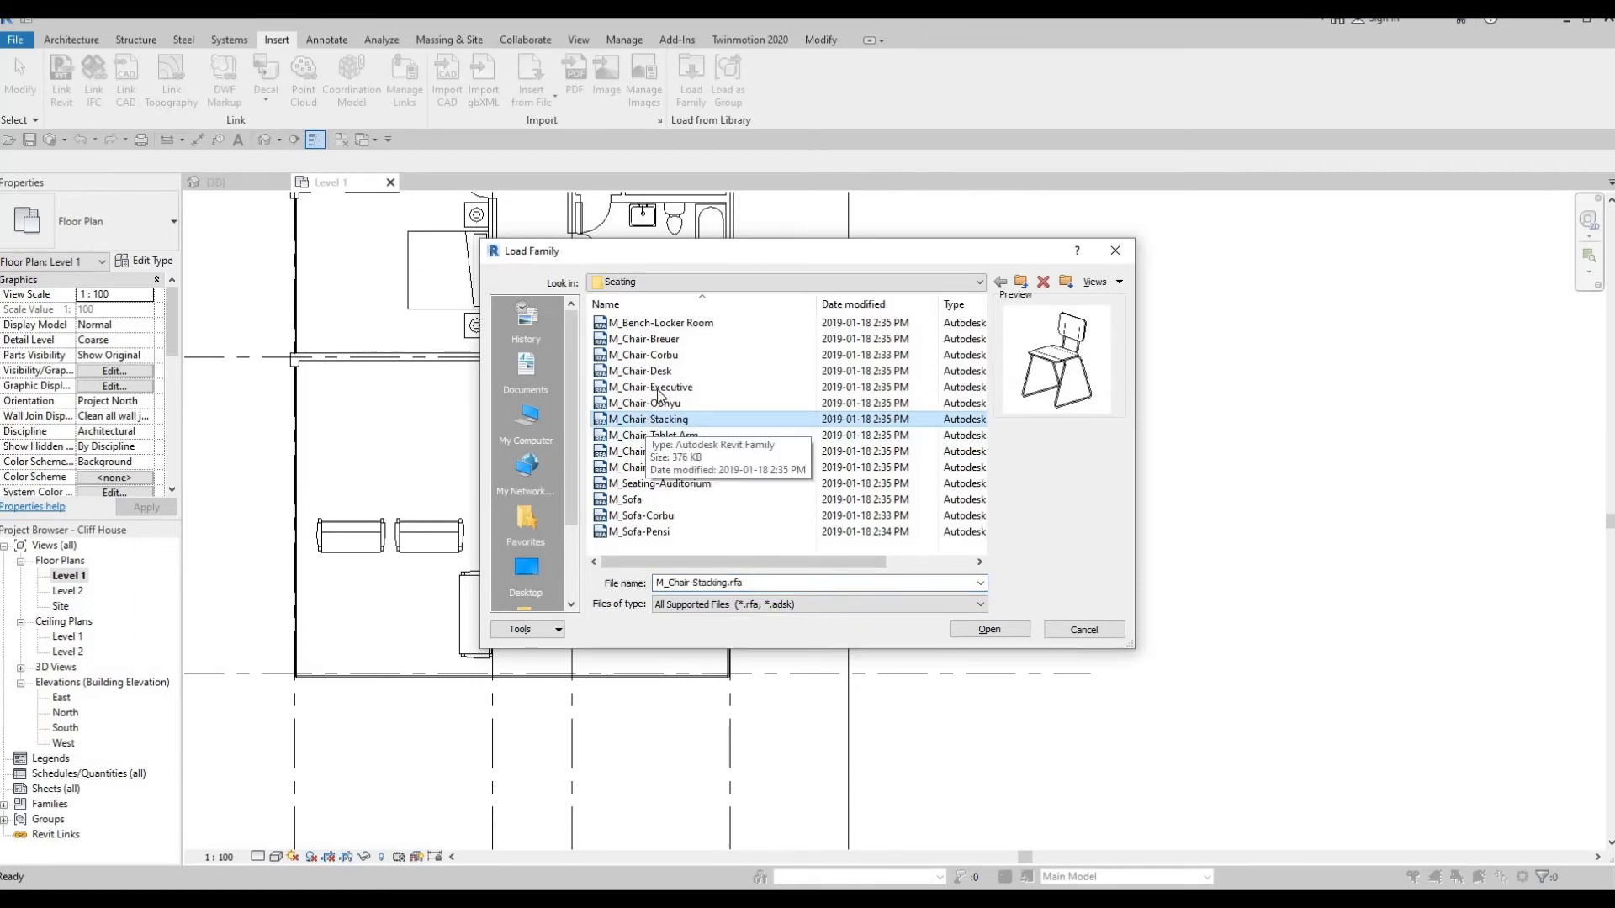
click(657, 389)
click(649, 435)
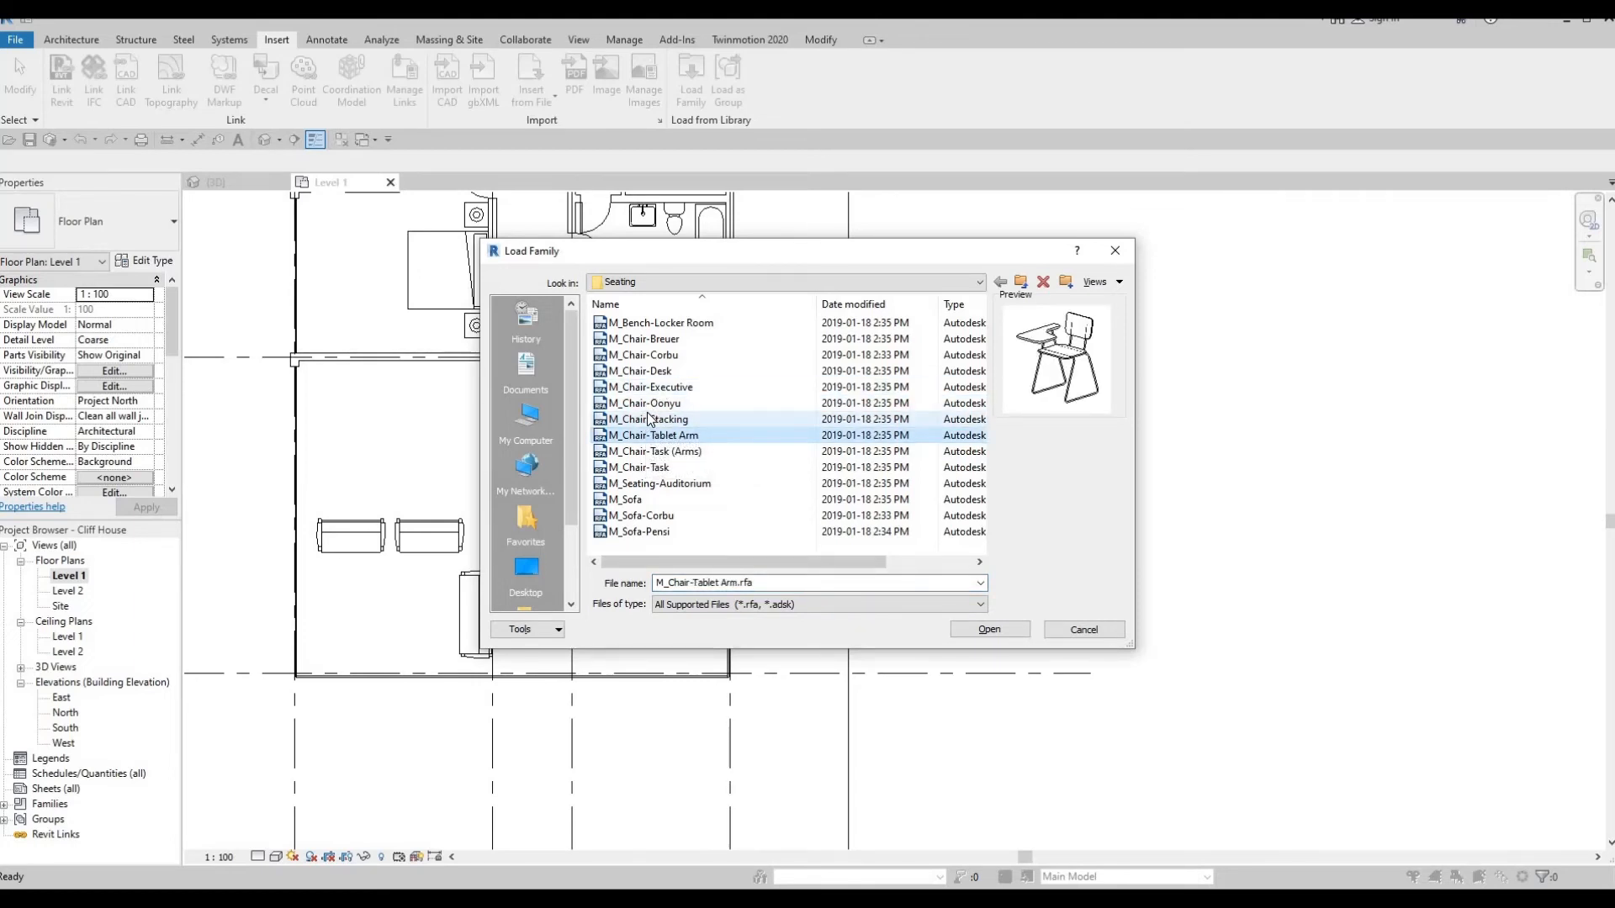
click(650, 419)
click(649, 435)
click(647, 418)
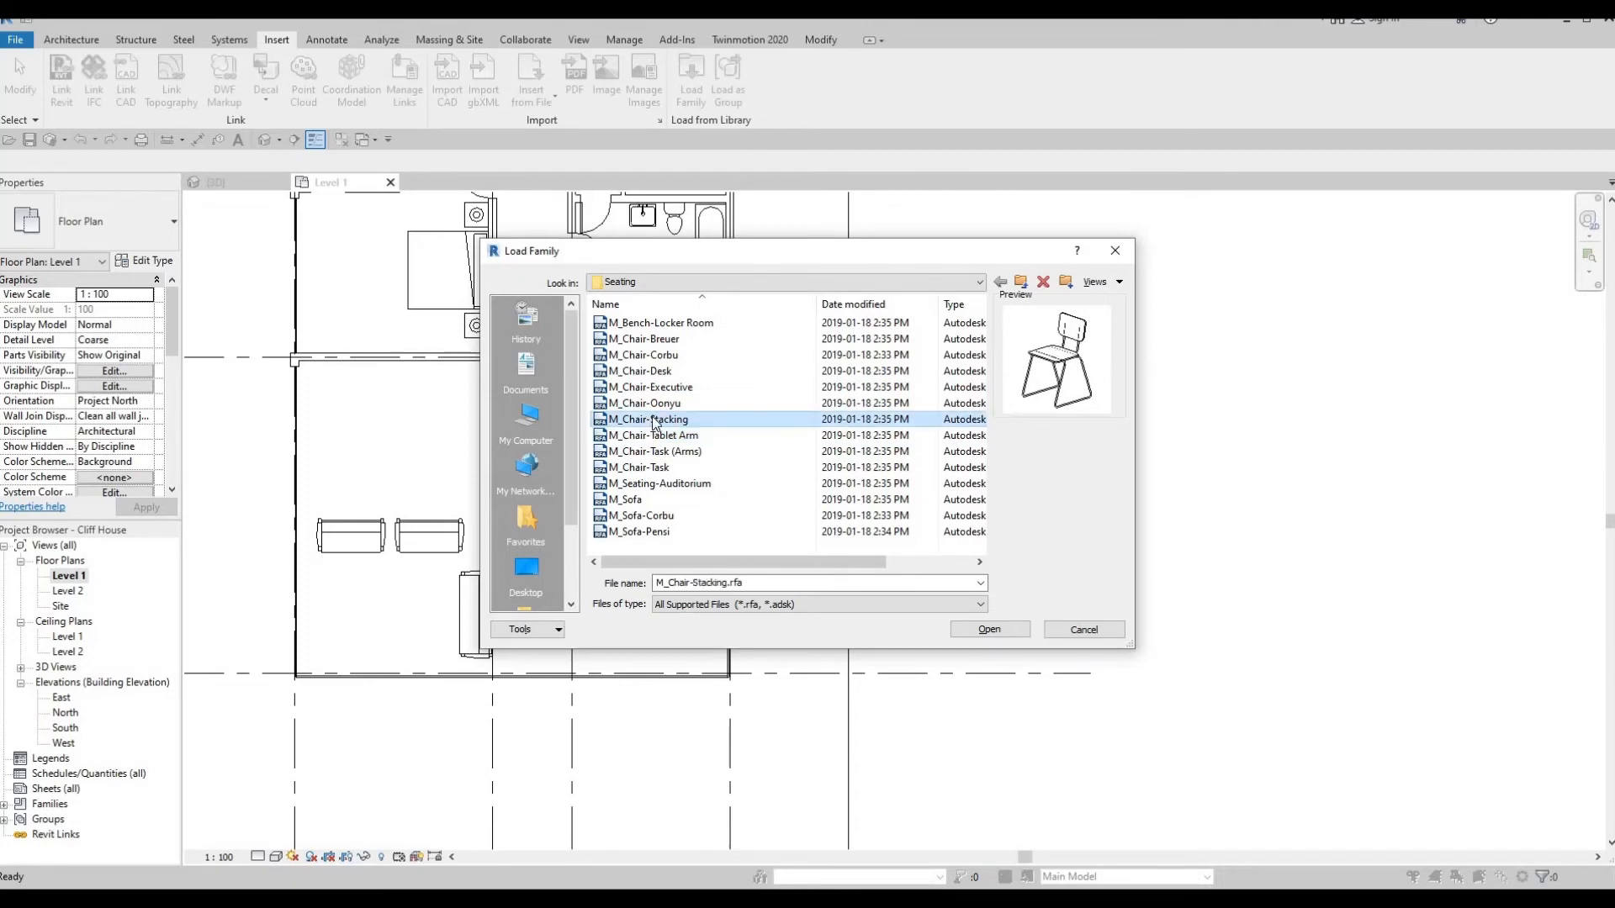
click(987, 633)
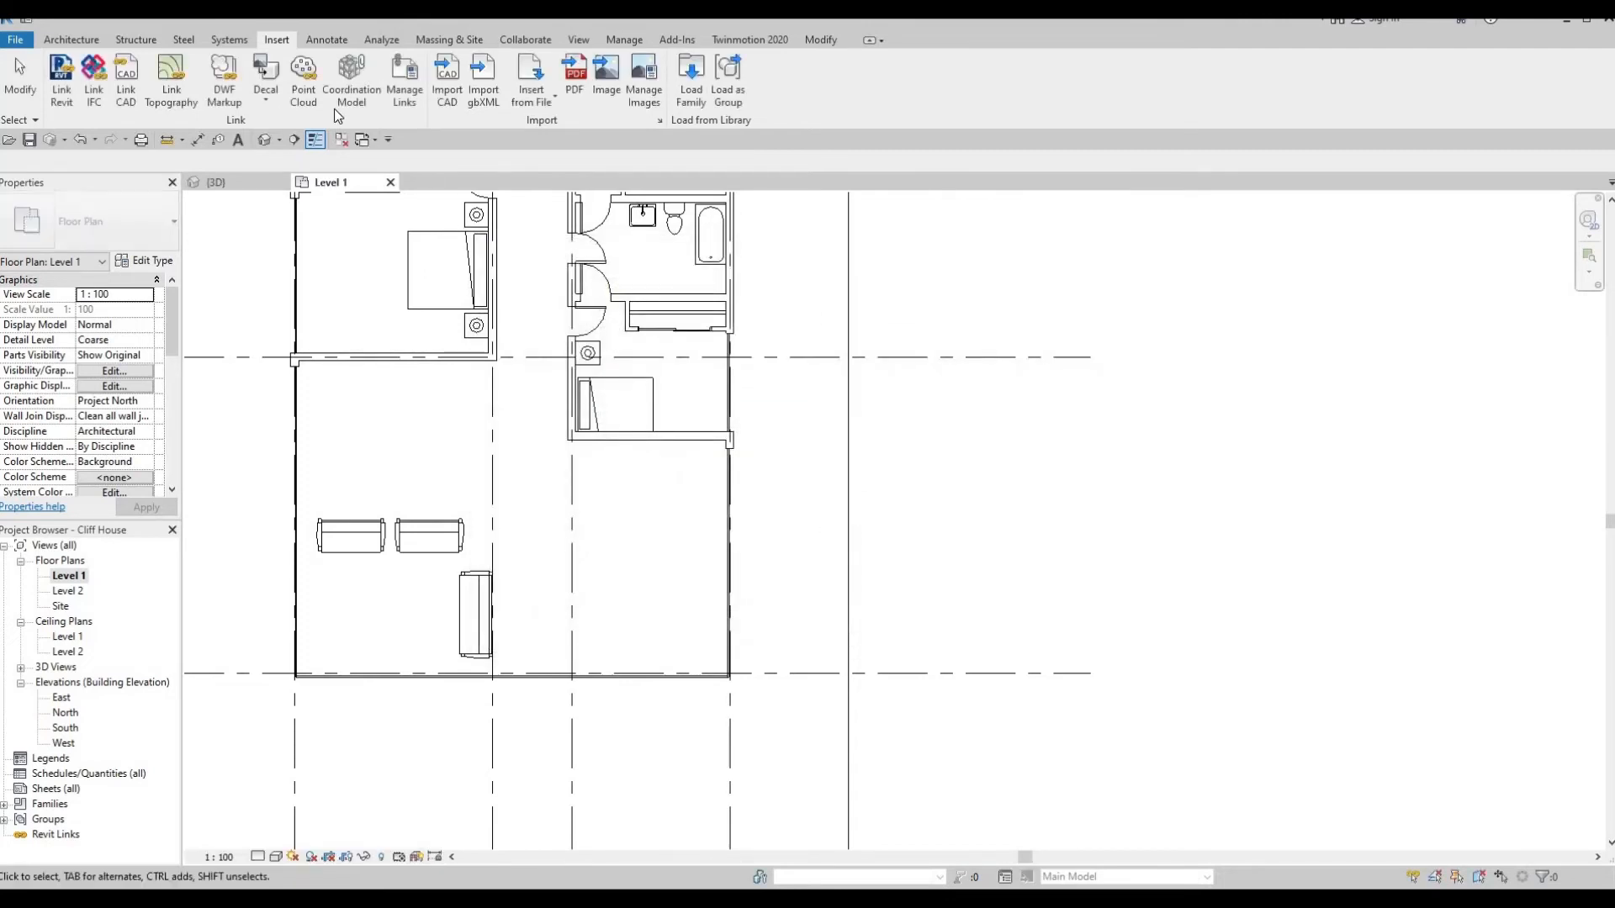
Start loading another family and browse to the Tables folder under Furniture in the Canada library
click(690, 92)
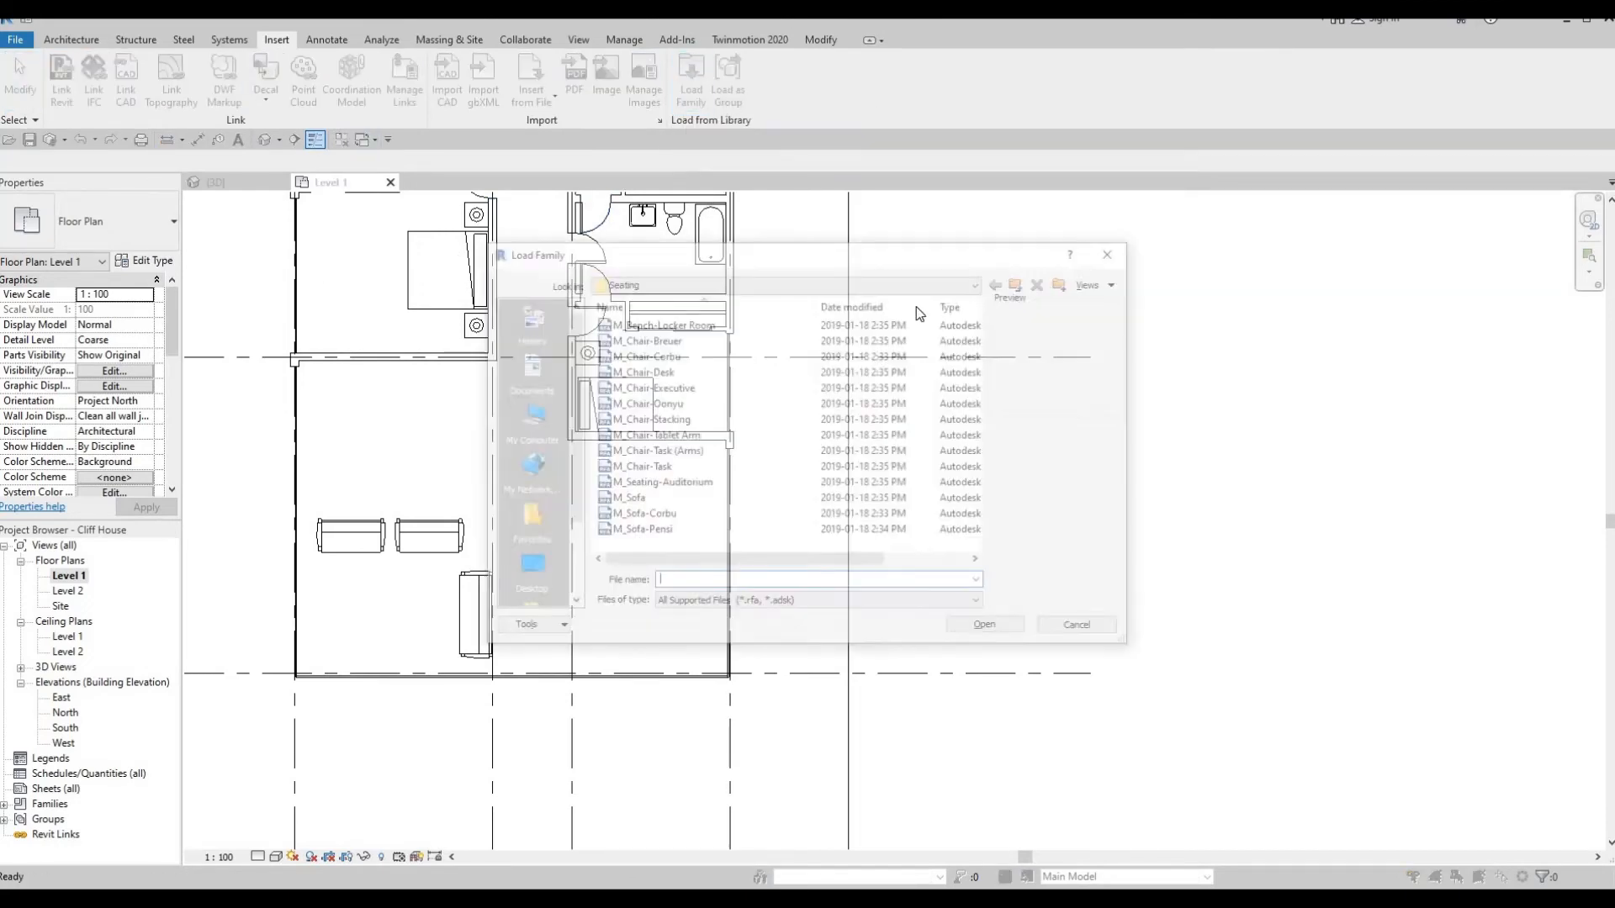
click(786, 282)
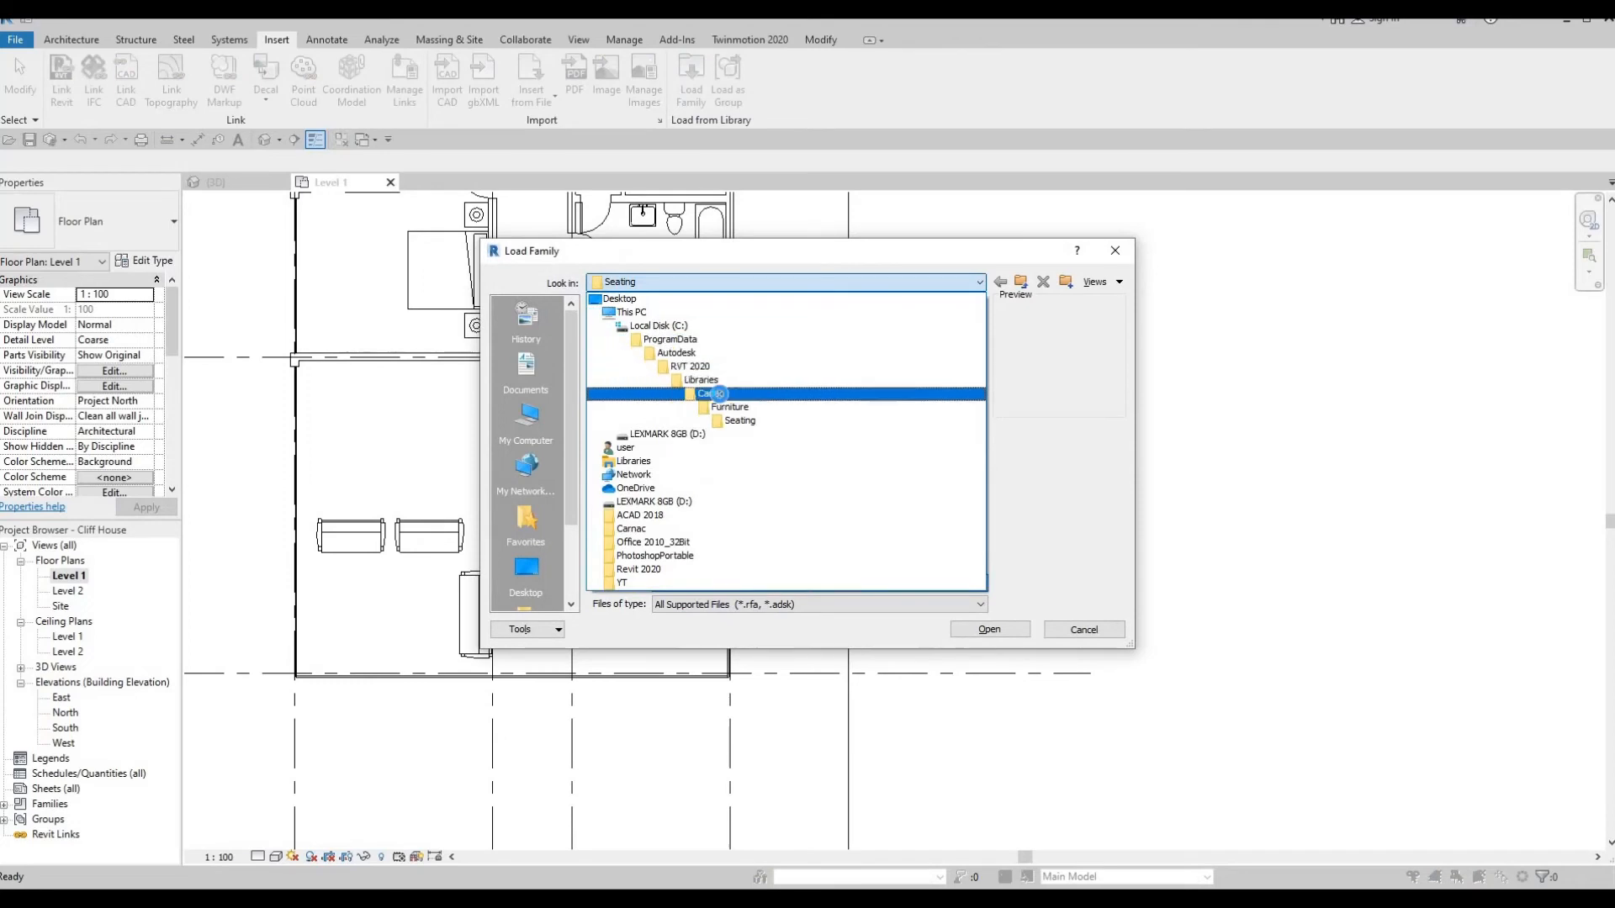
click(714, 393)
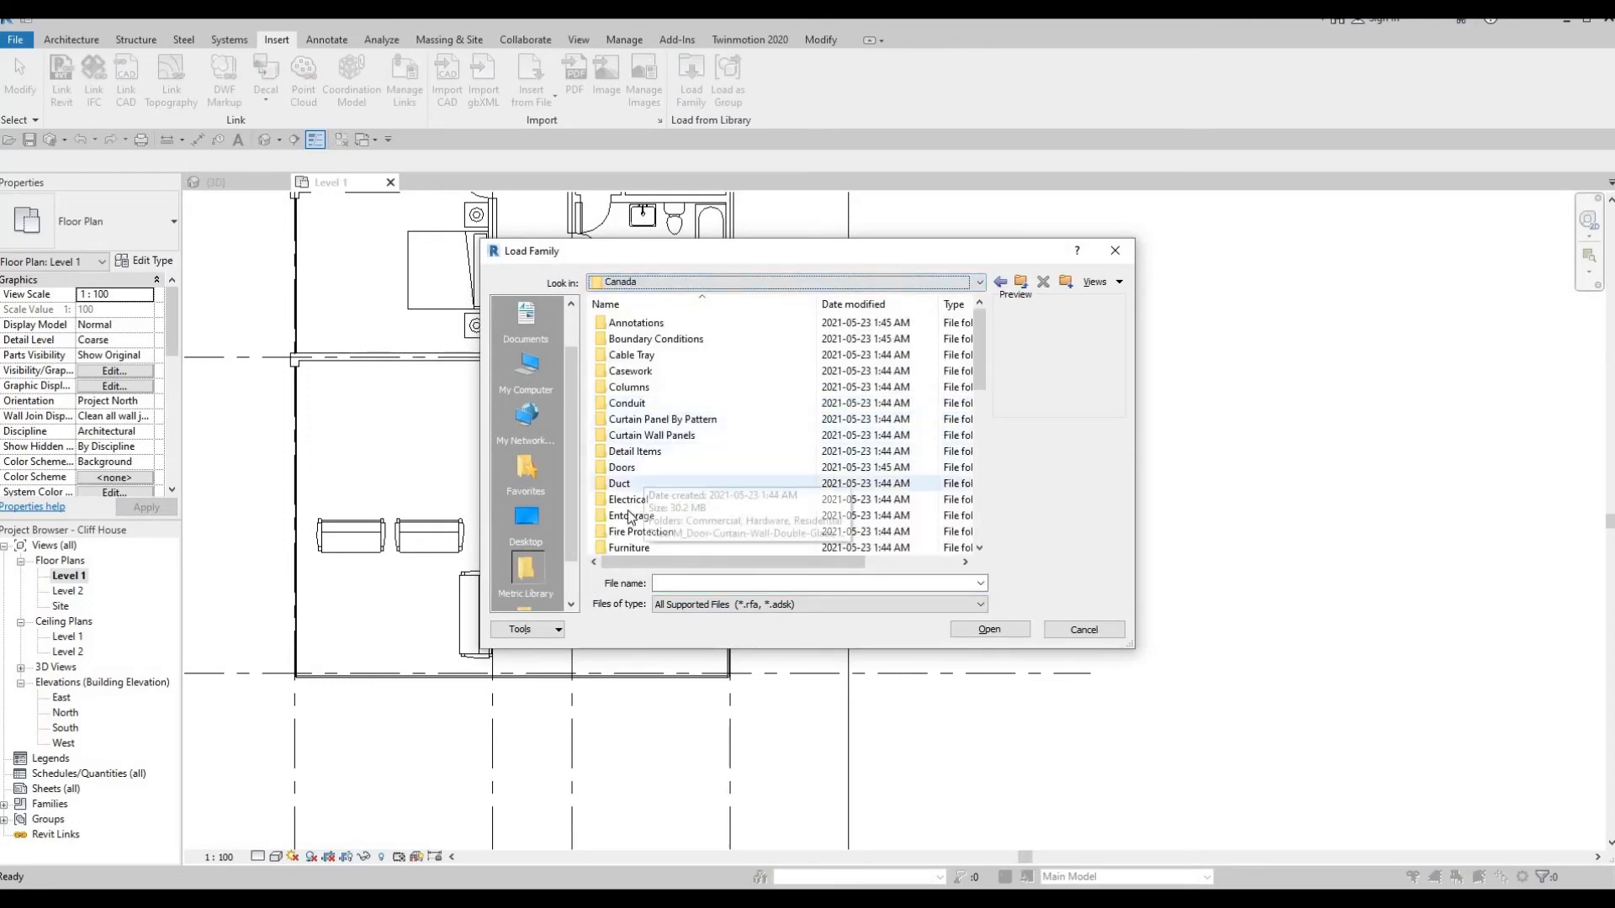
scroll(630, 505, down, 1)
double_click(629, 500)
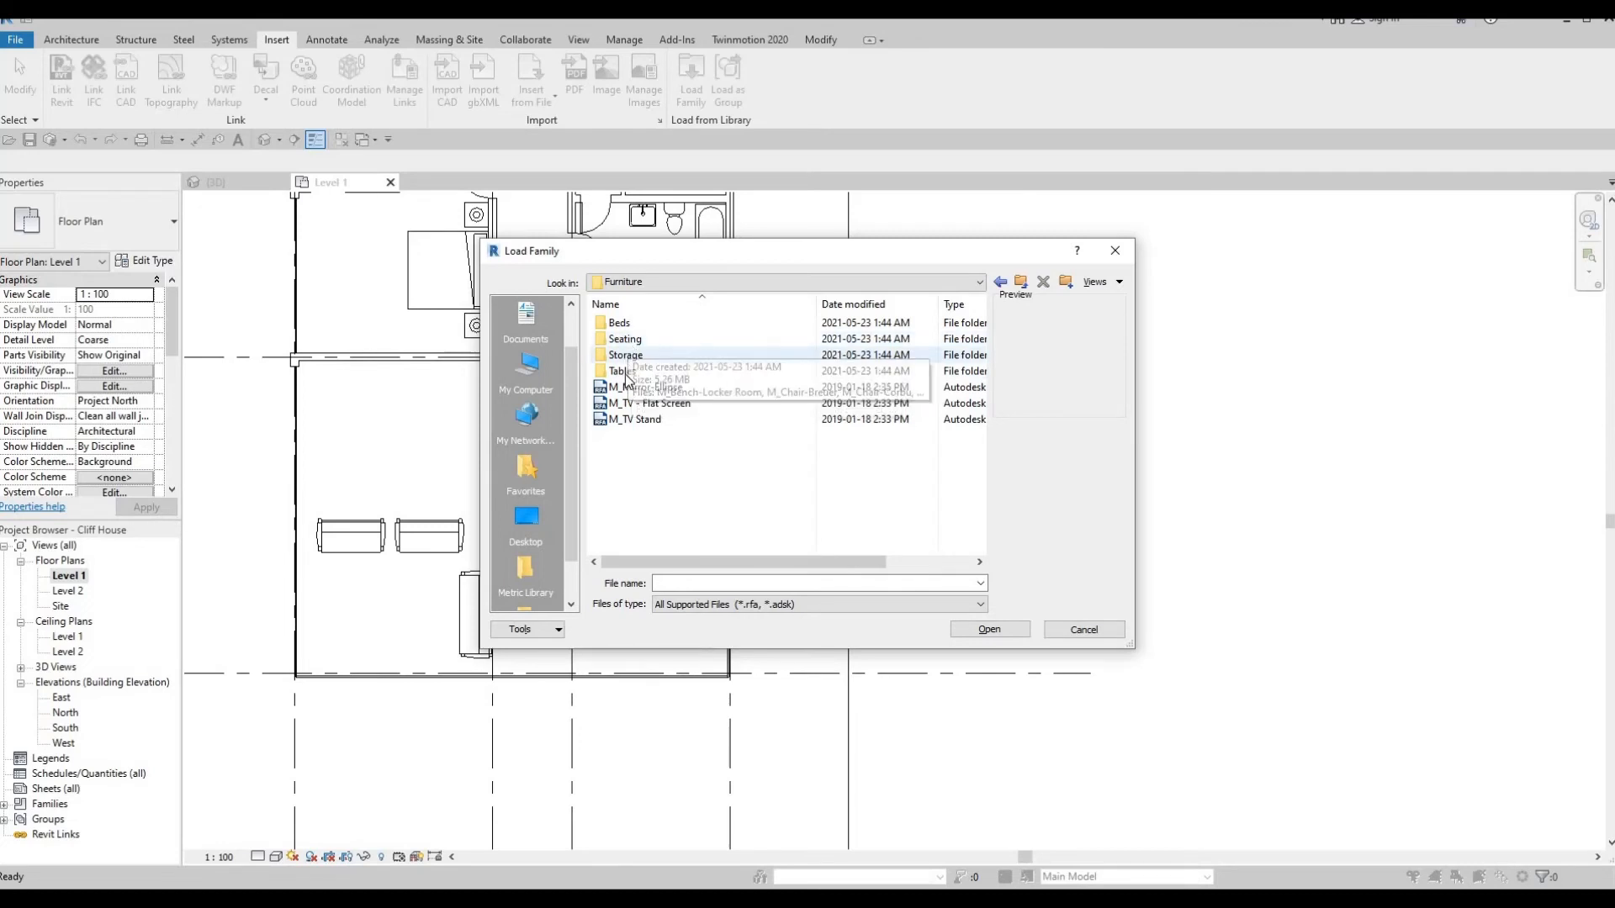
double_click(626, 374)
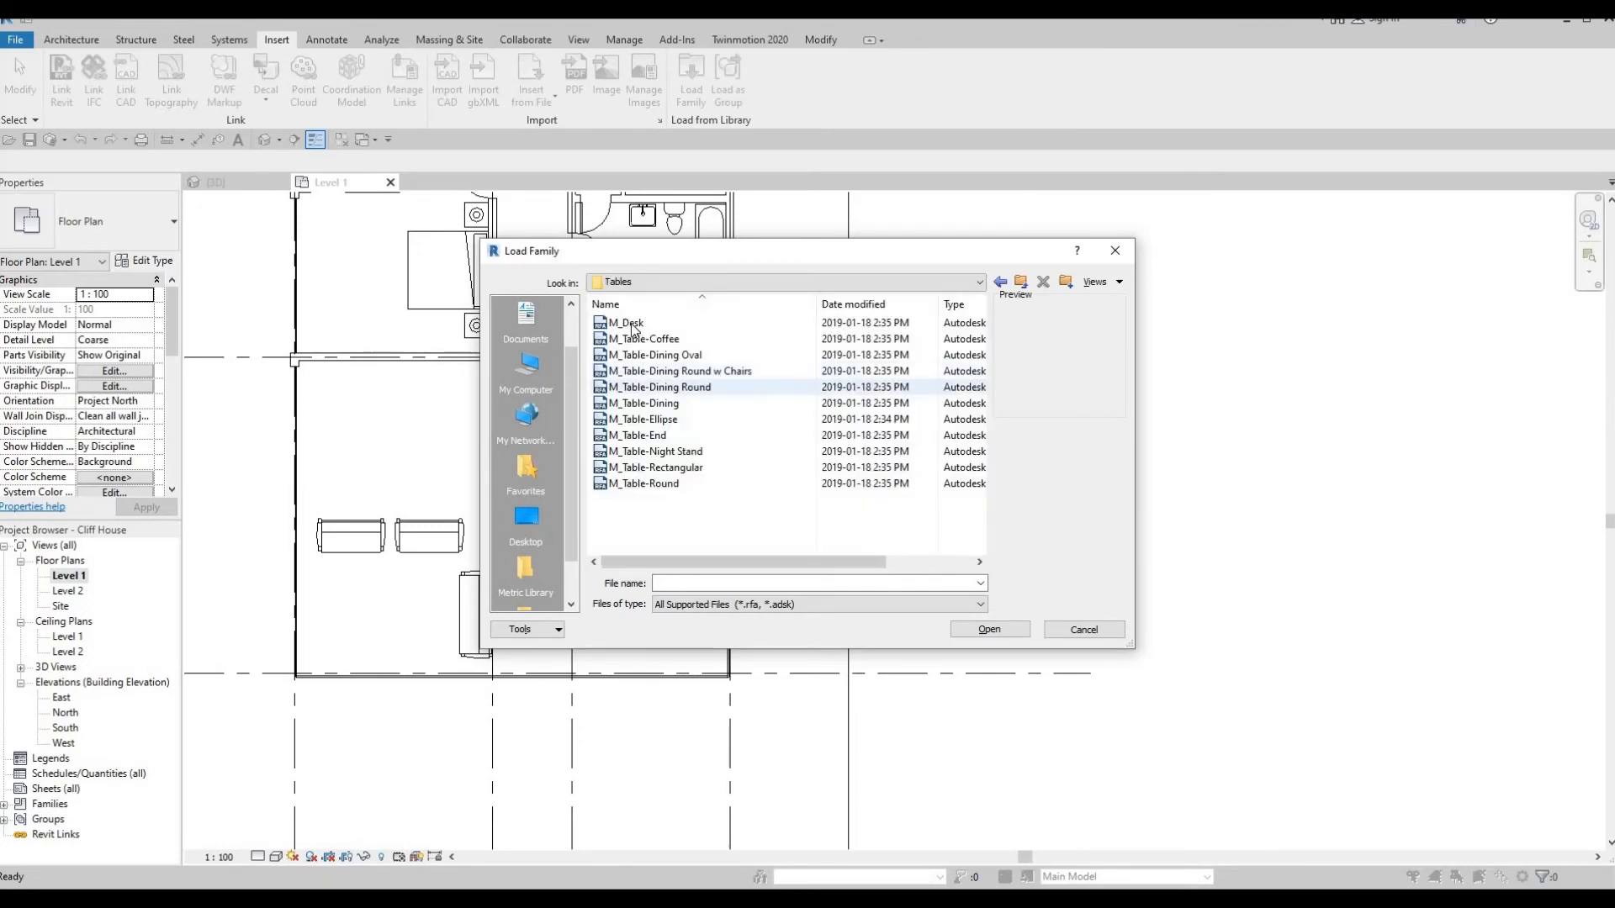
Preview the available table families, including the oval and round dining tables, and load M_Table-Coffee together with M_Table-Dining
click(633, 325)
click(652, 357)
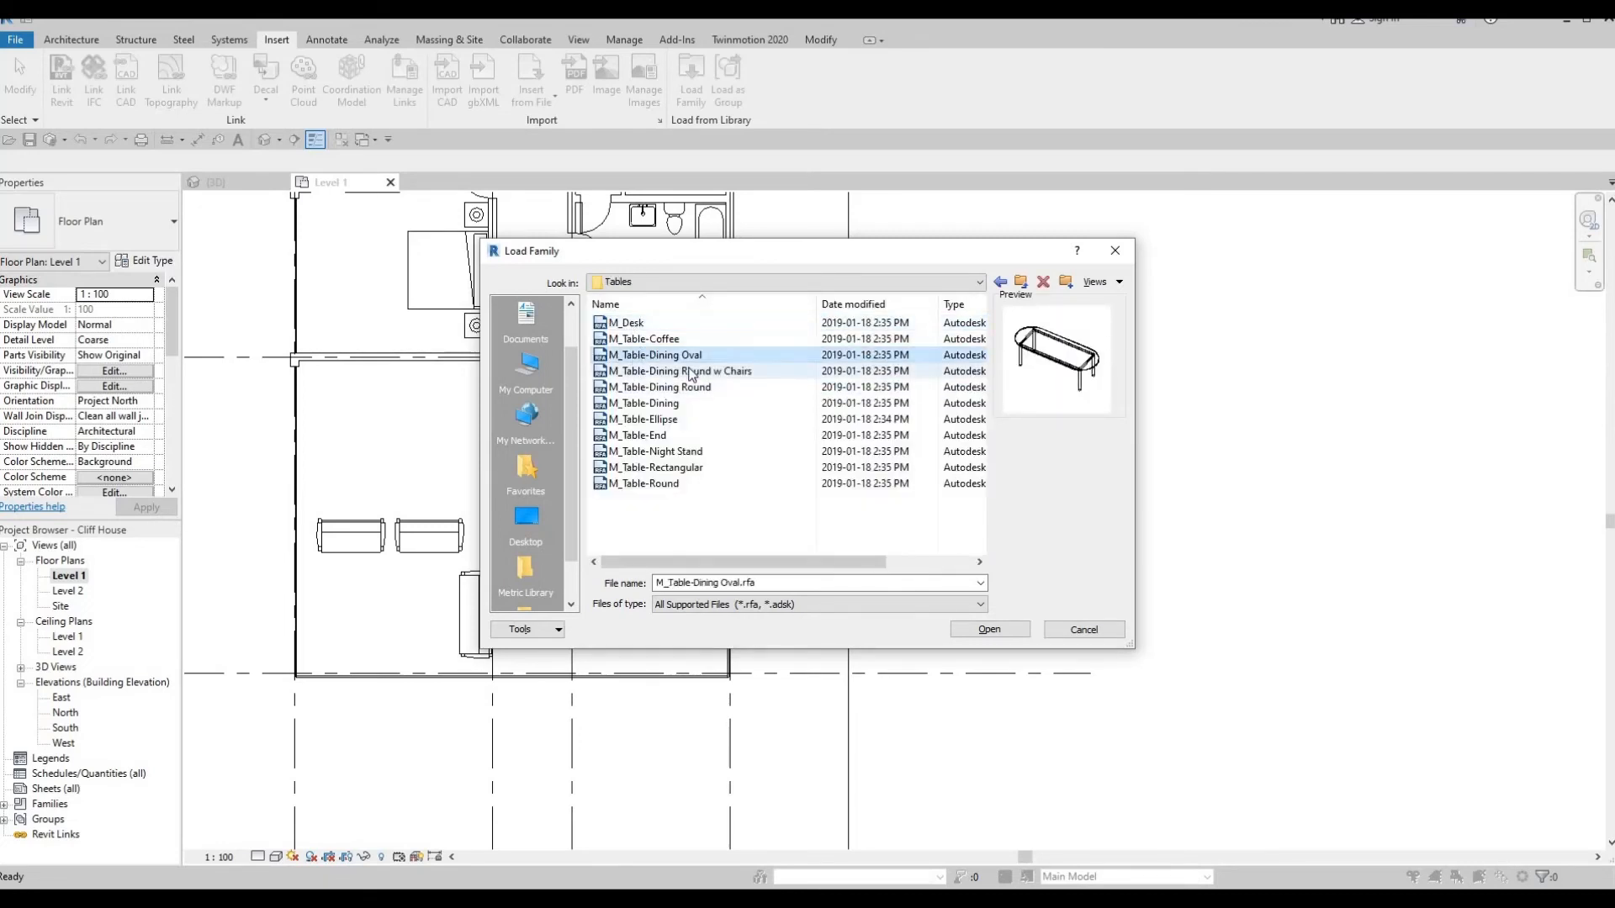
click(654, 341)
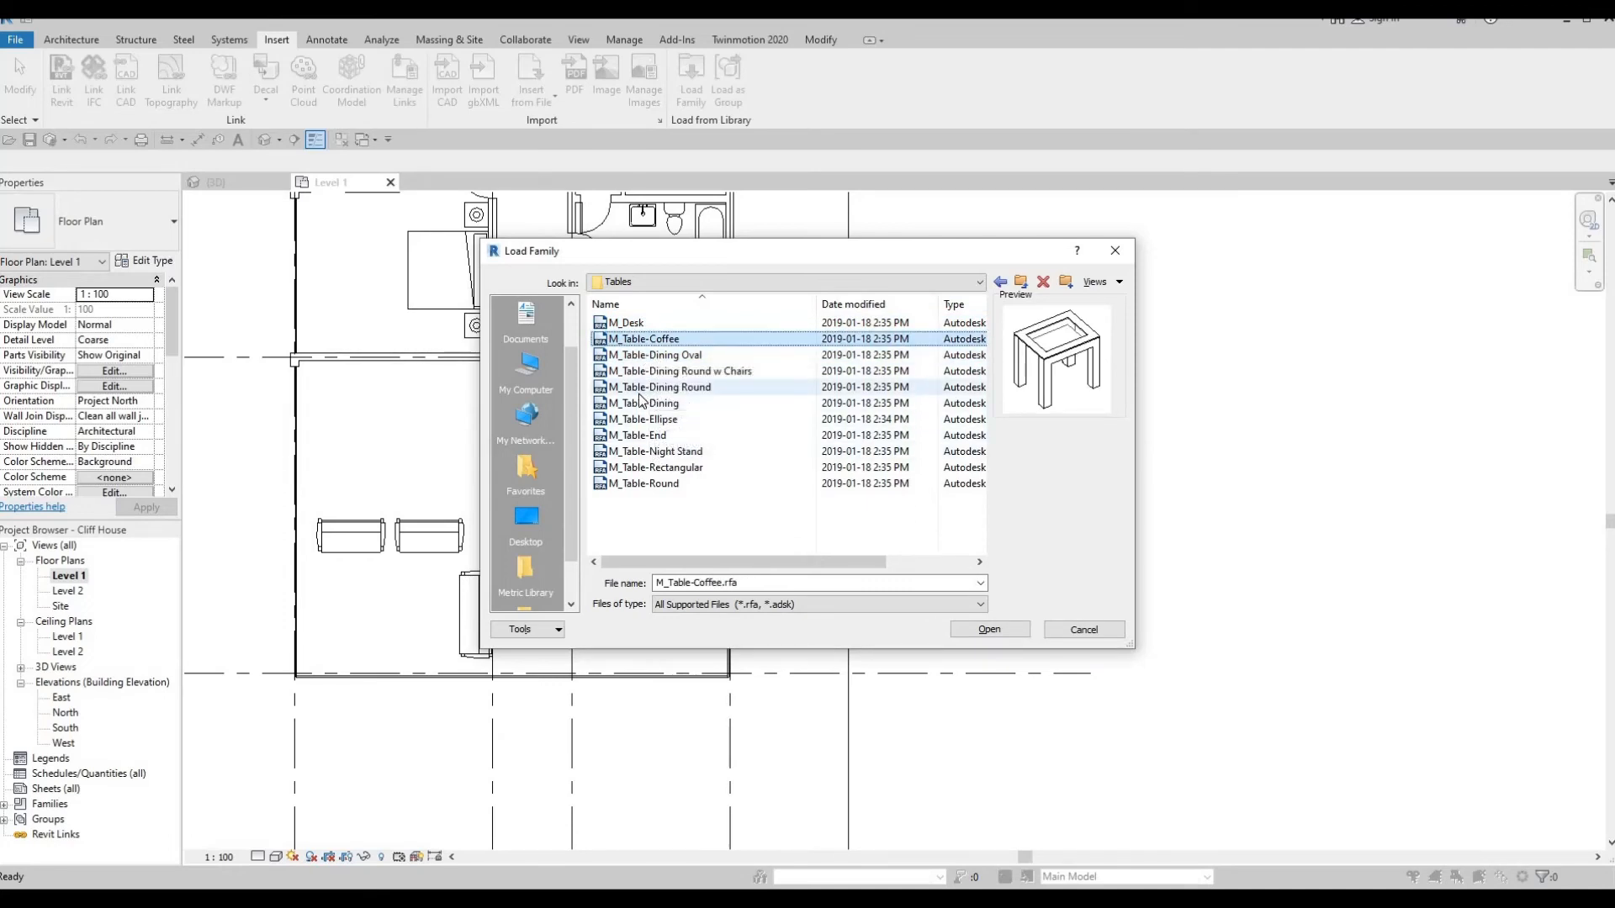
click(640, 388)
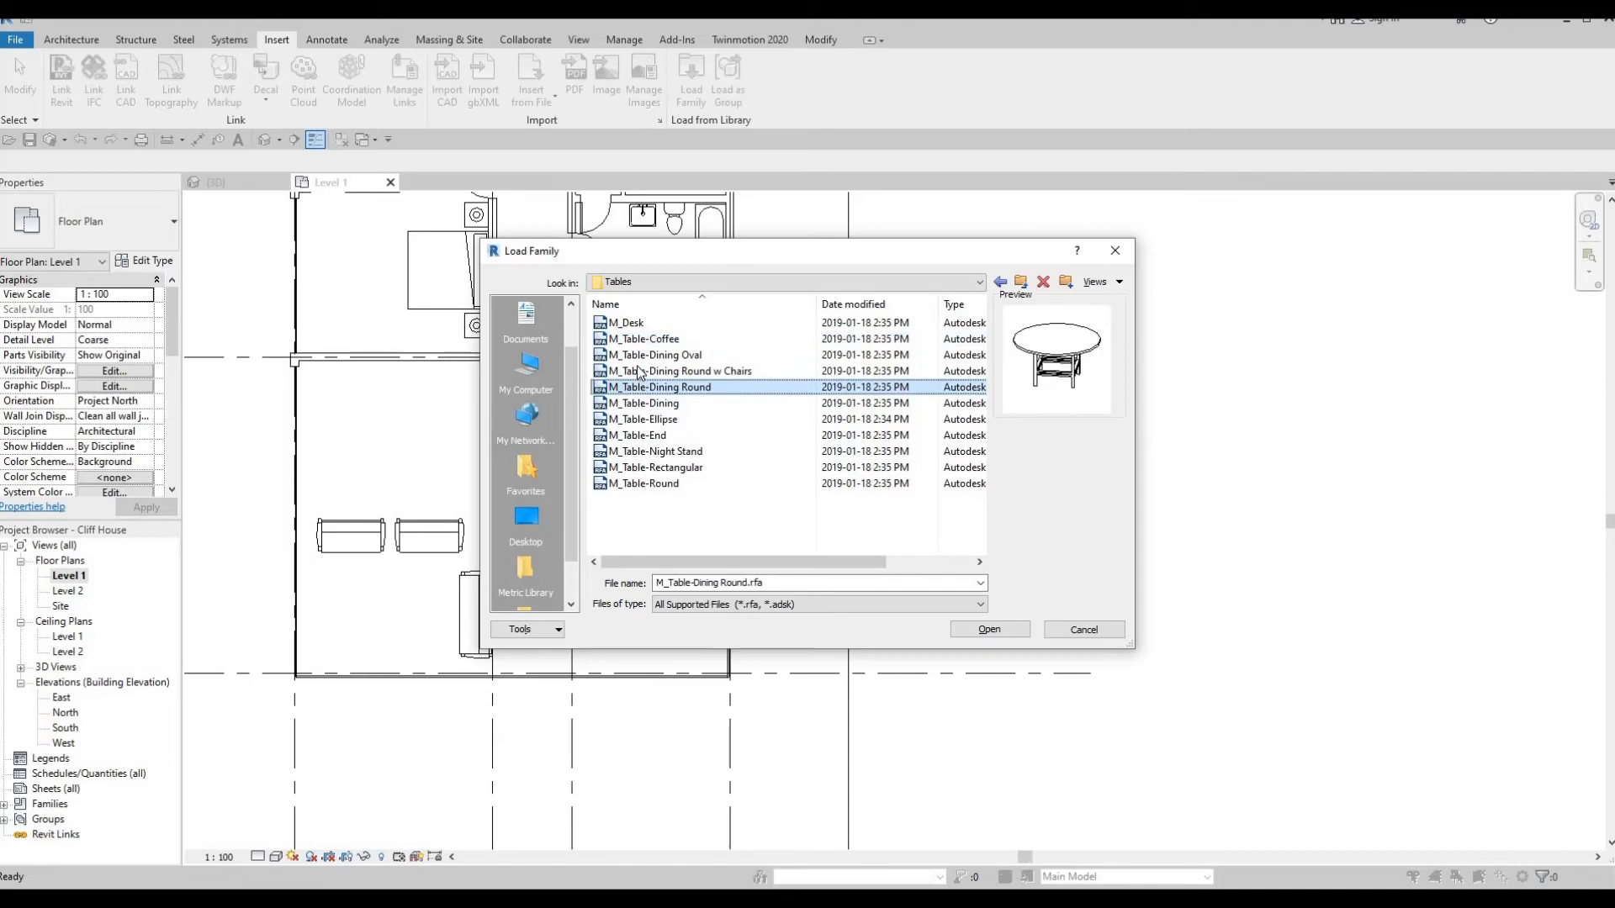
click(640, 372)
click(636, 404)
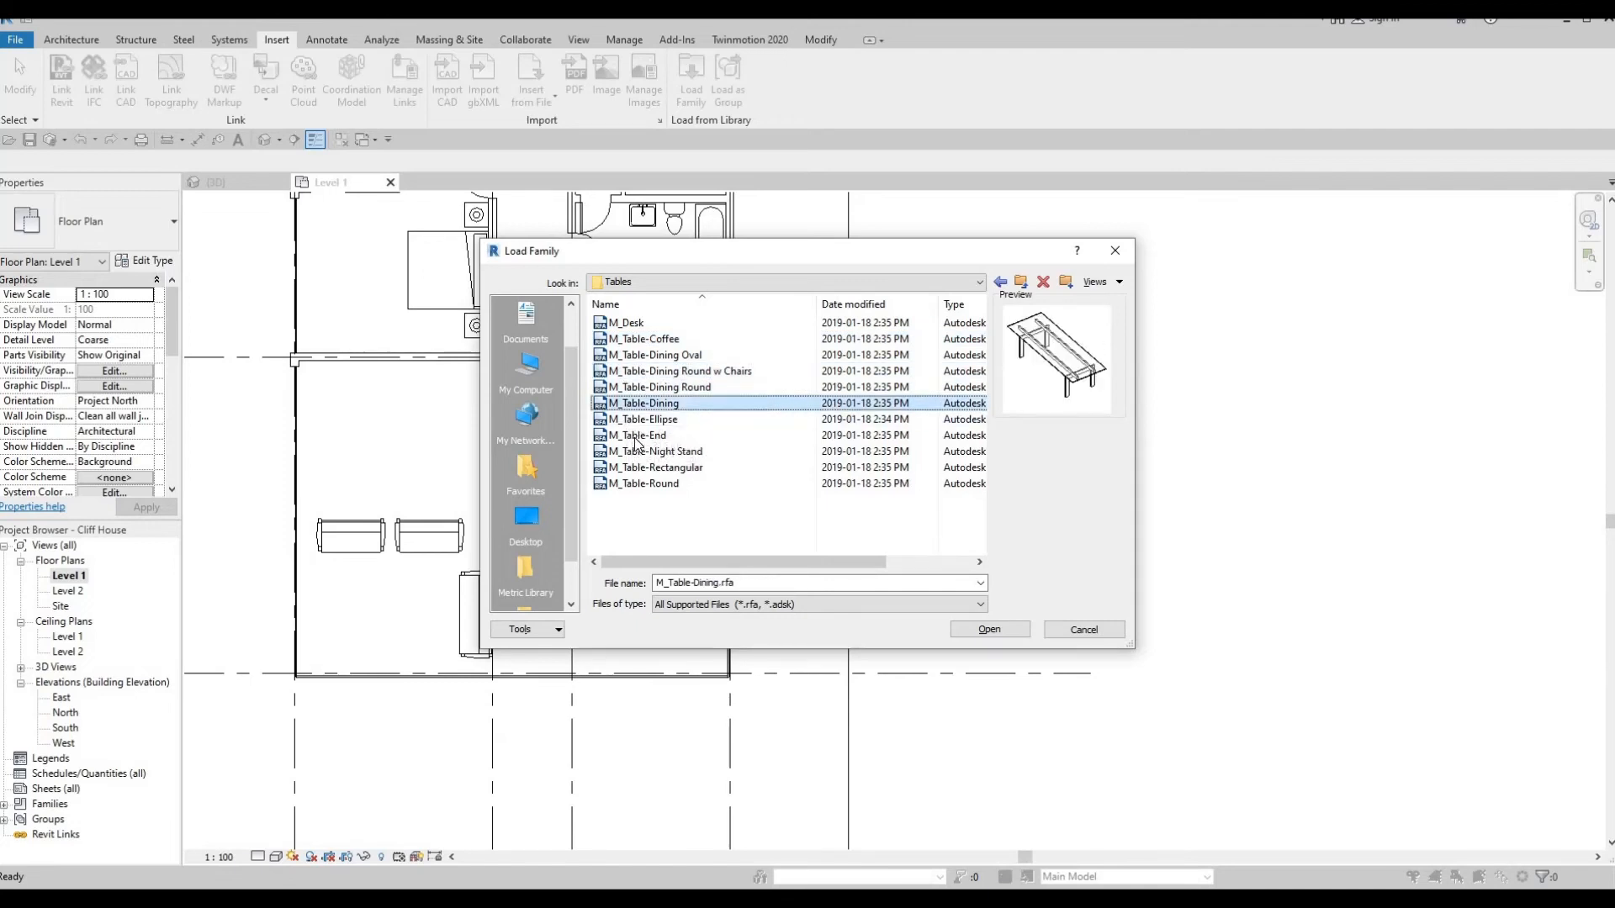
click(644, 339)
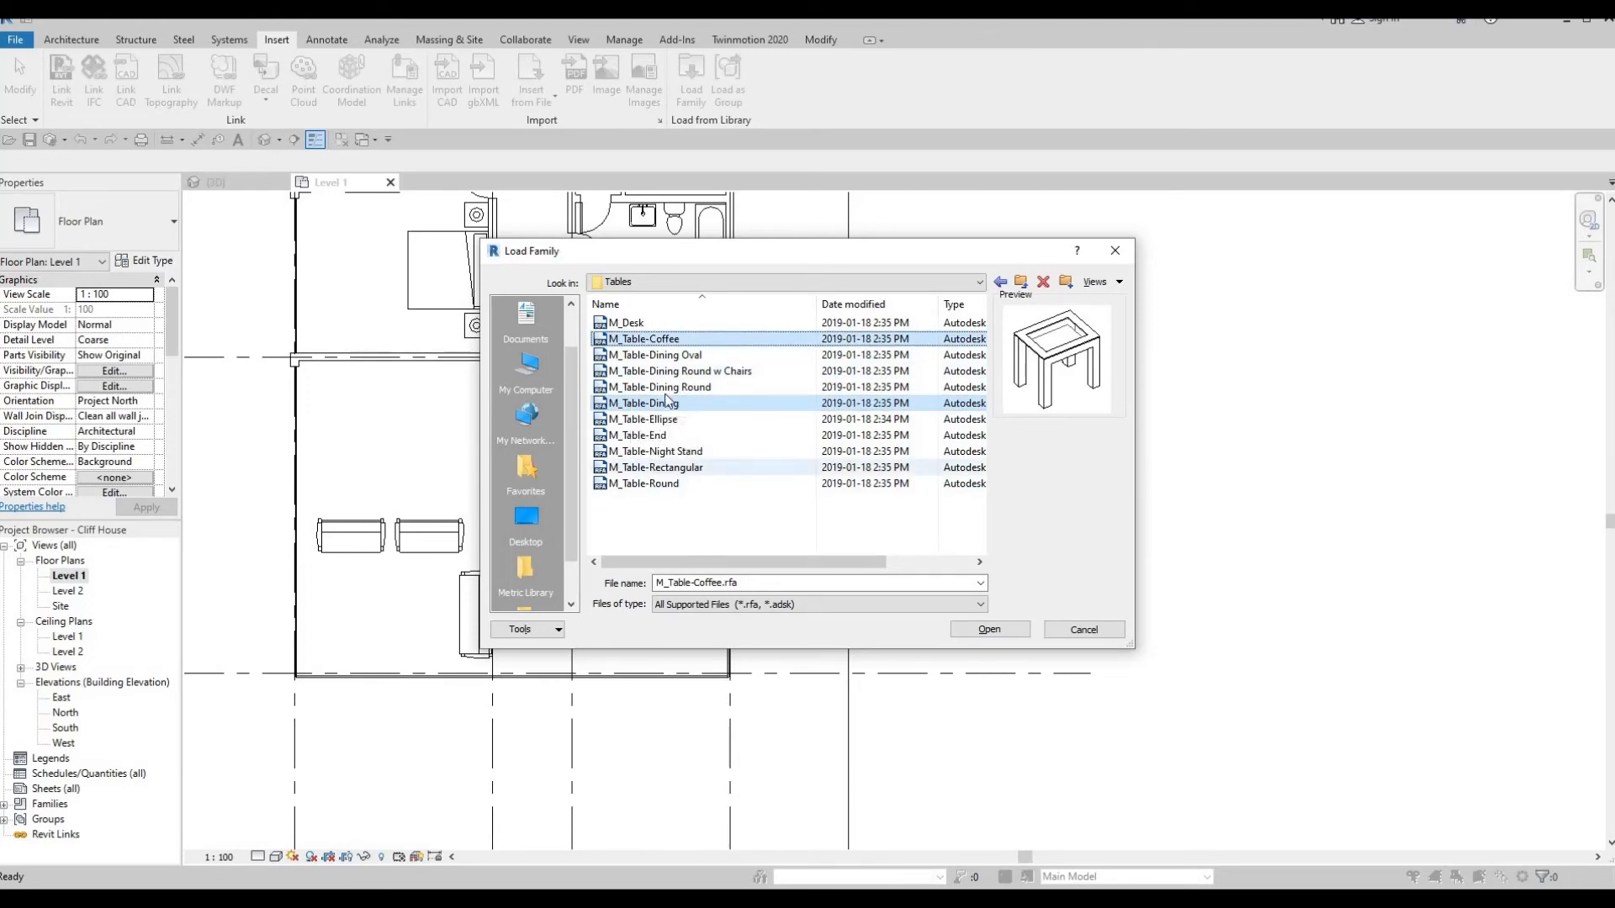
click(986, 633)
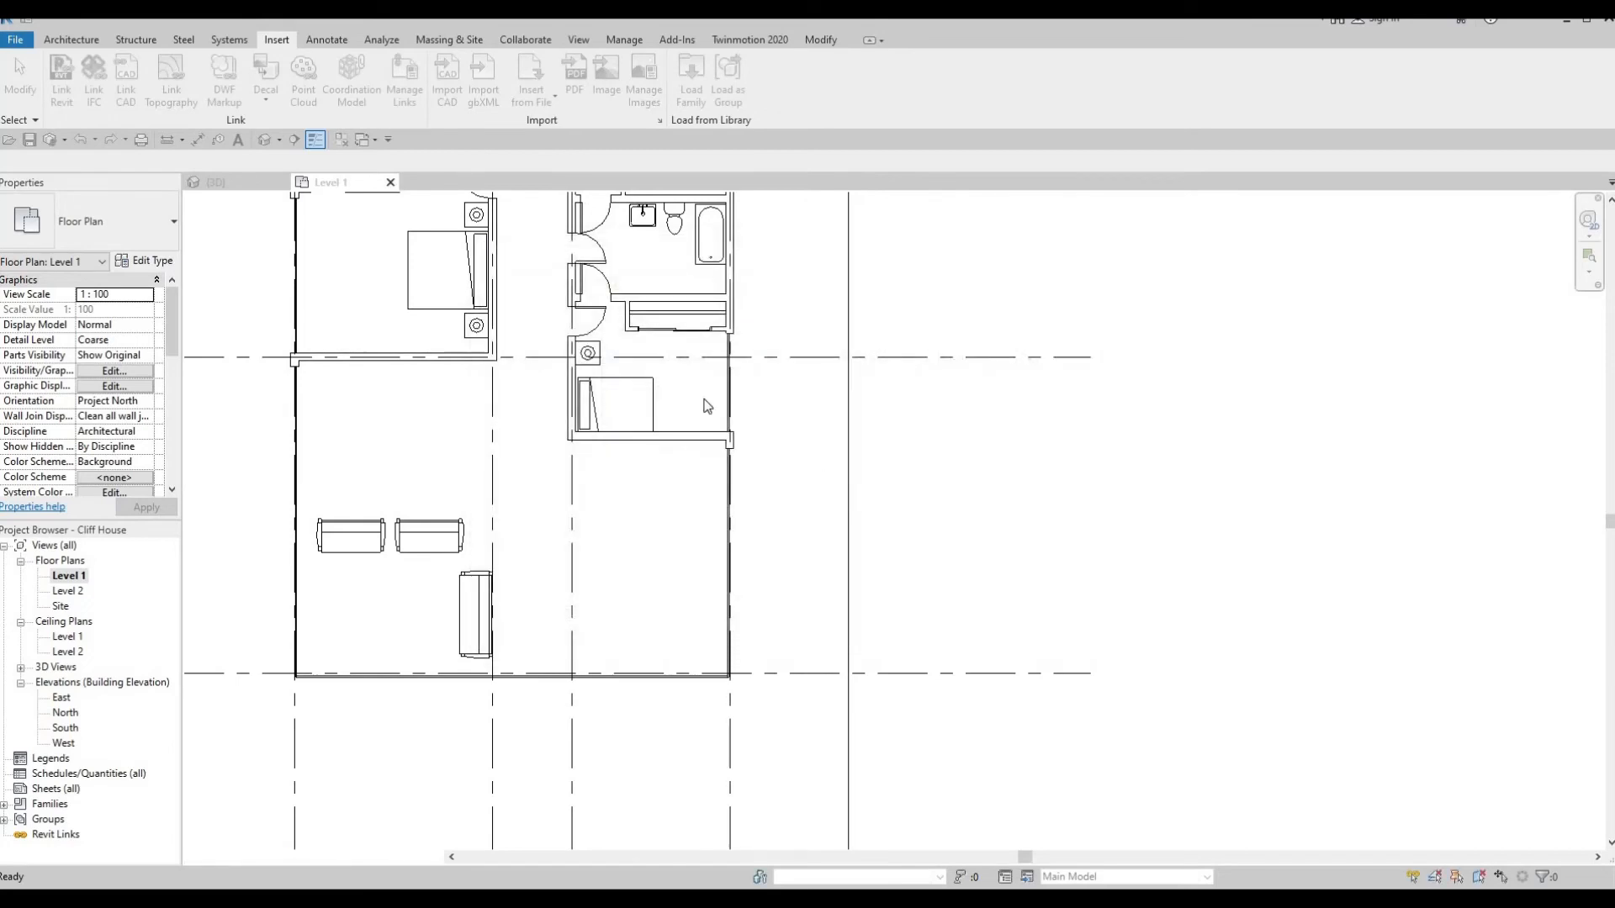
Place a 0762 x 2134mm M_Table-Dining horizontally, about 1800 mm below the small bedroom's wall and 2100 mm from the right exterior wall
click(74, 40)
click(193, 72)
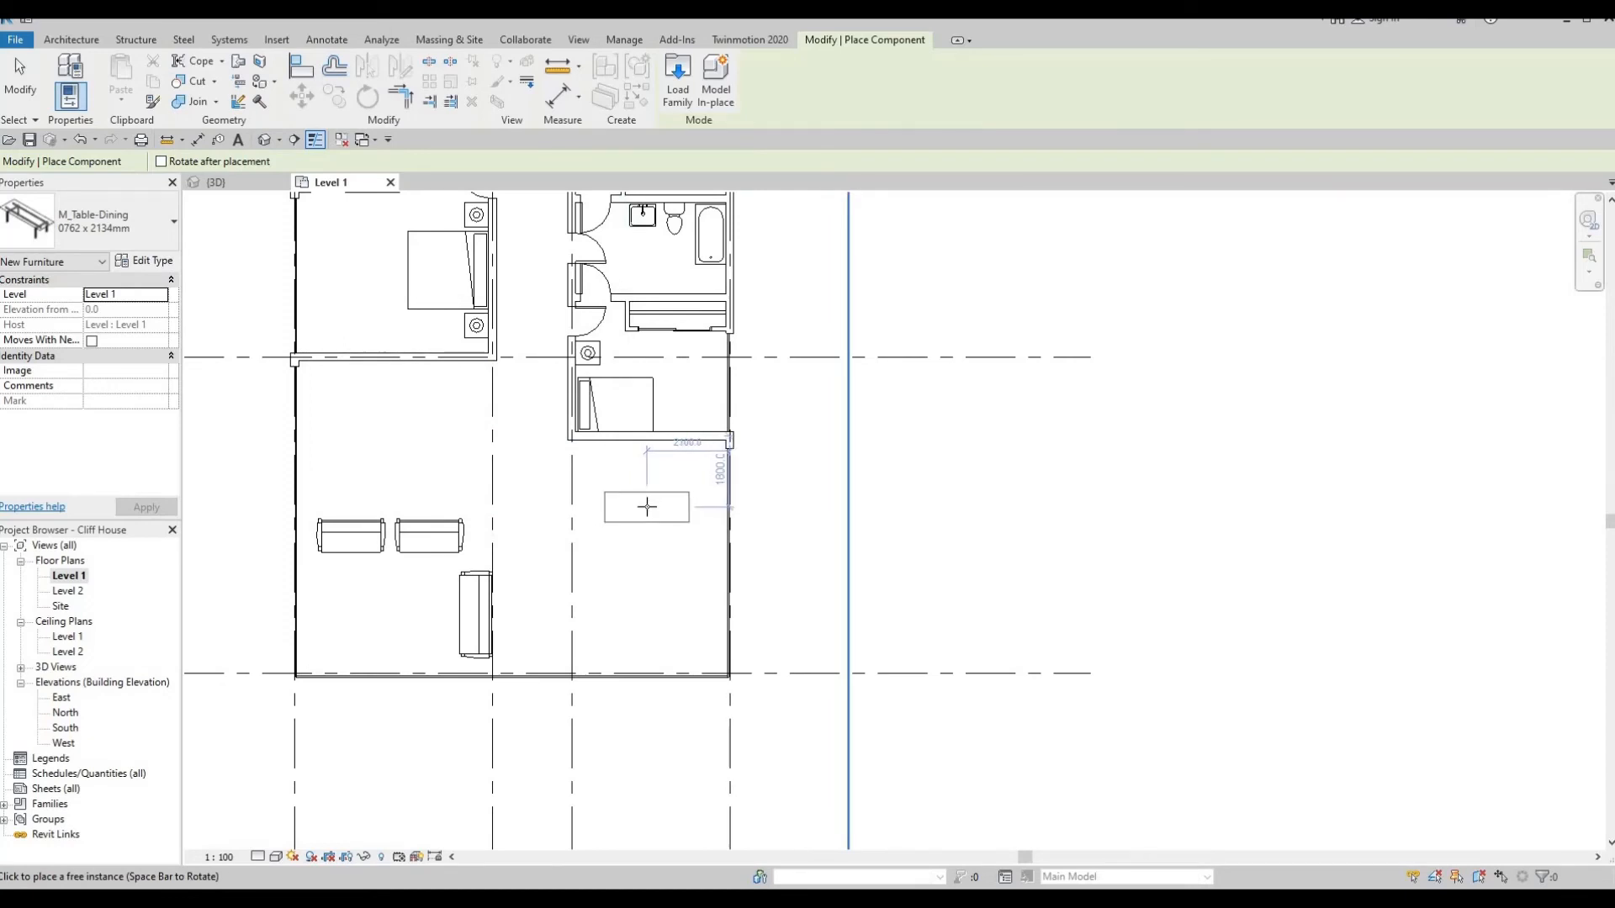
click(648, 507)
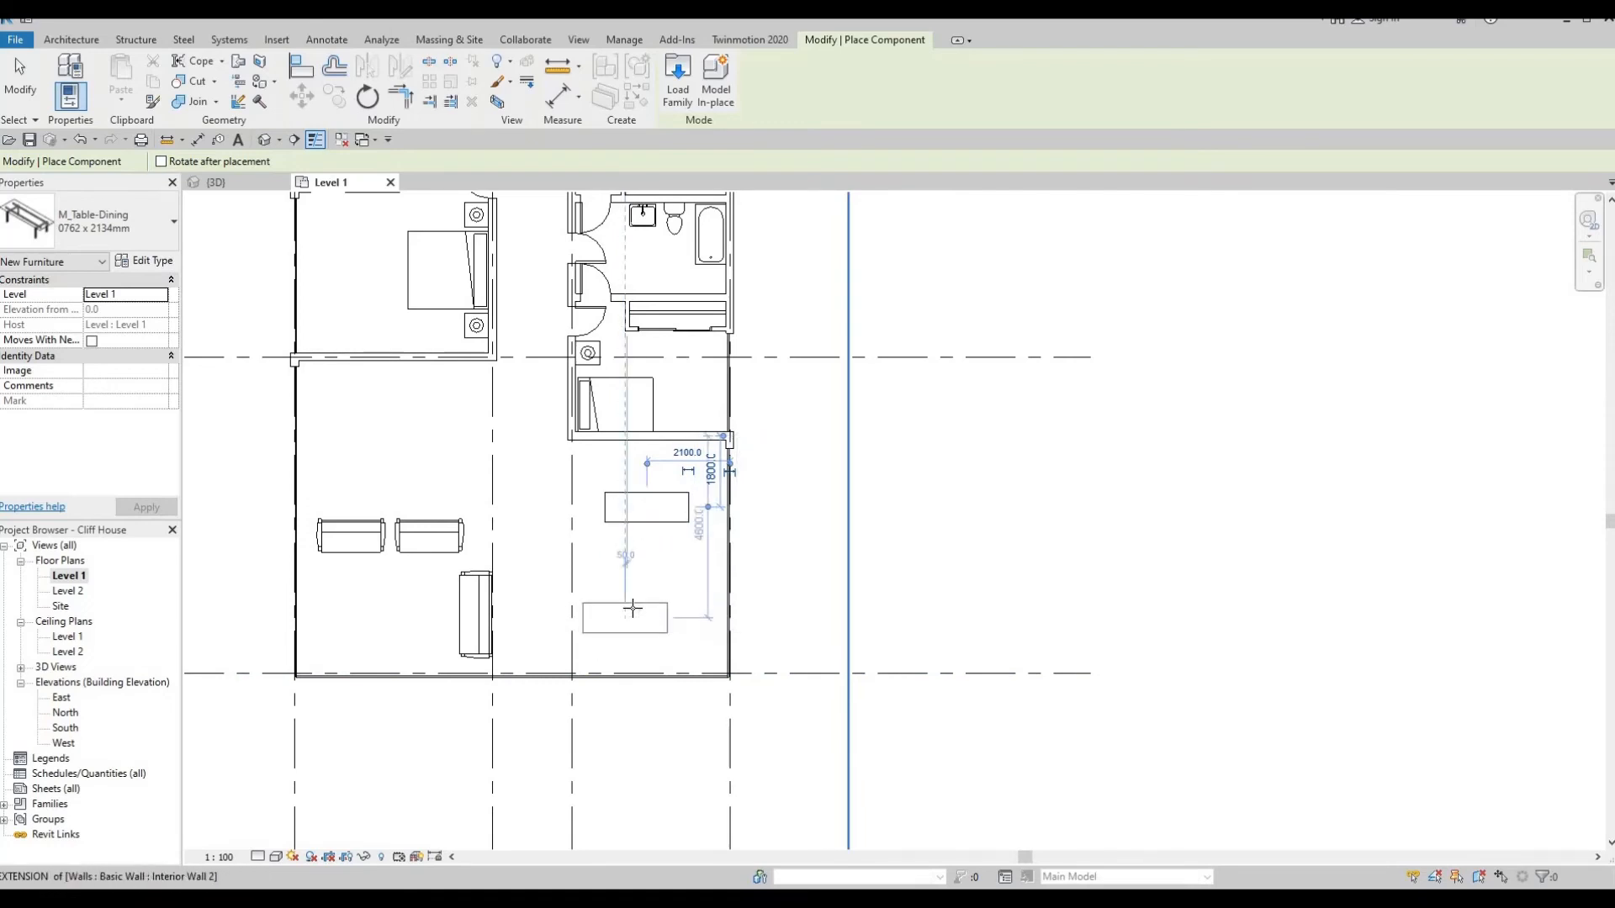
key(Escape)
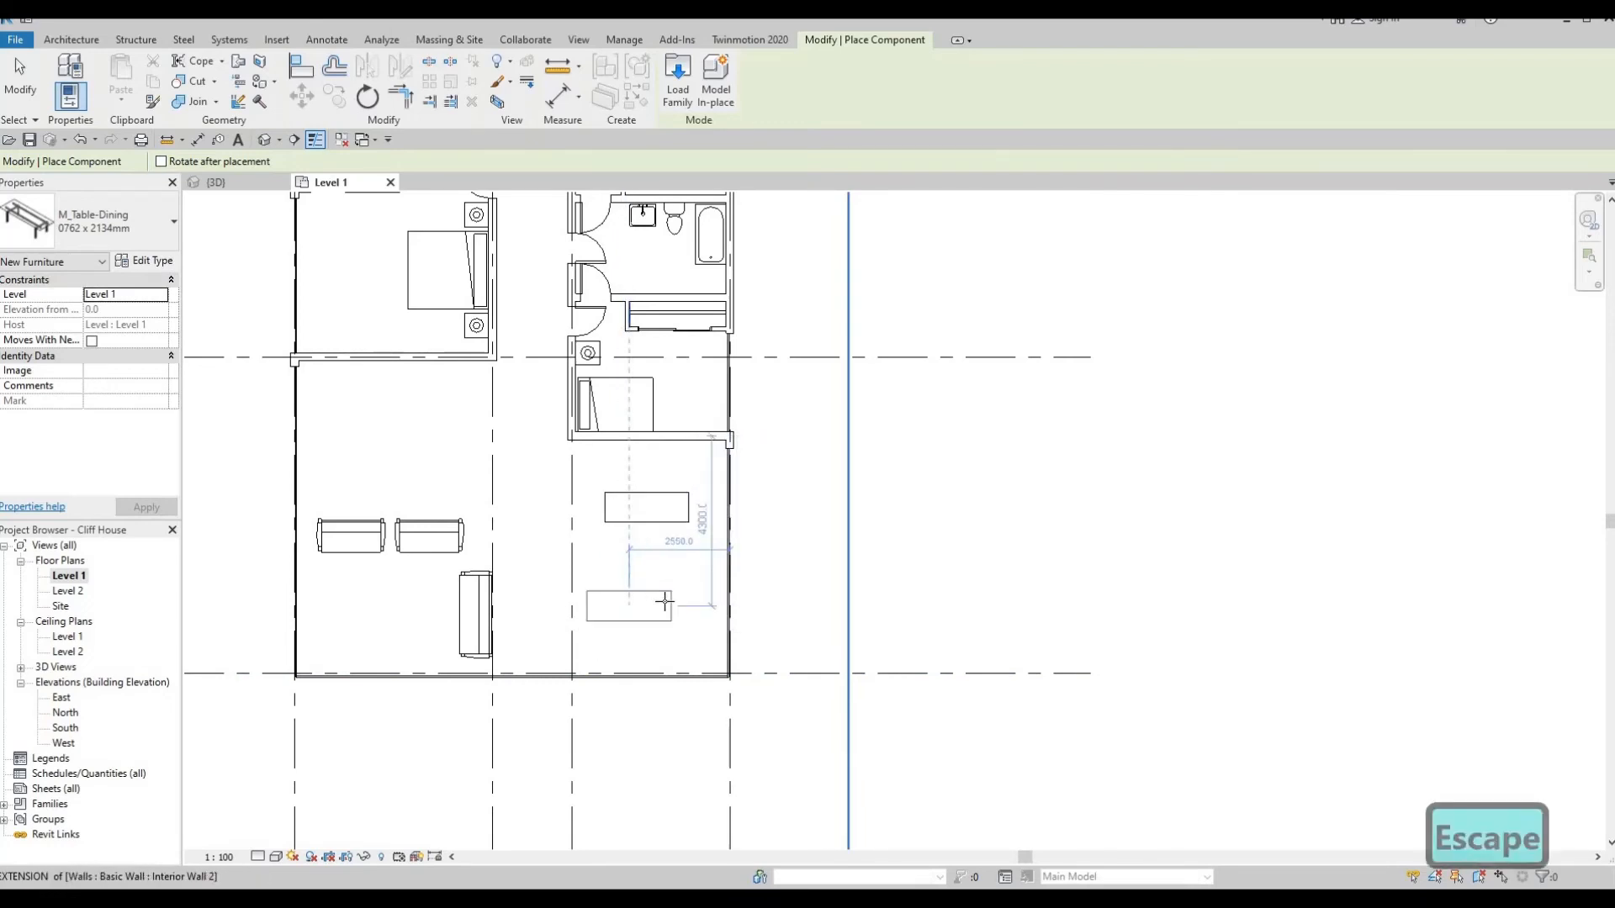
Place a 0915 x 1830 x 0457mm M_Table-Coffee in front of the sofas, about 6400 mm below the bedroom wall
click(134, 243)
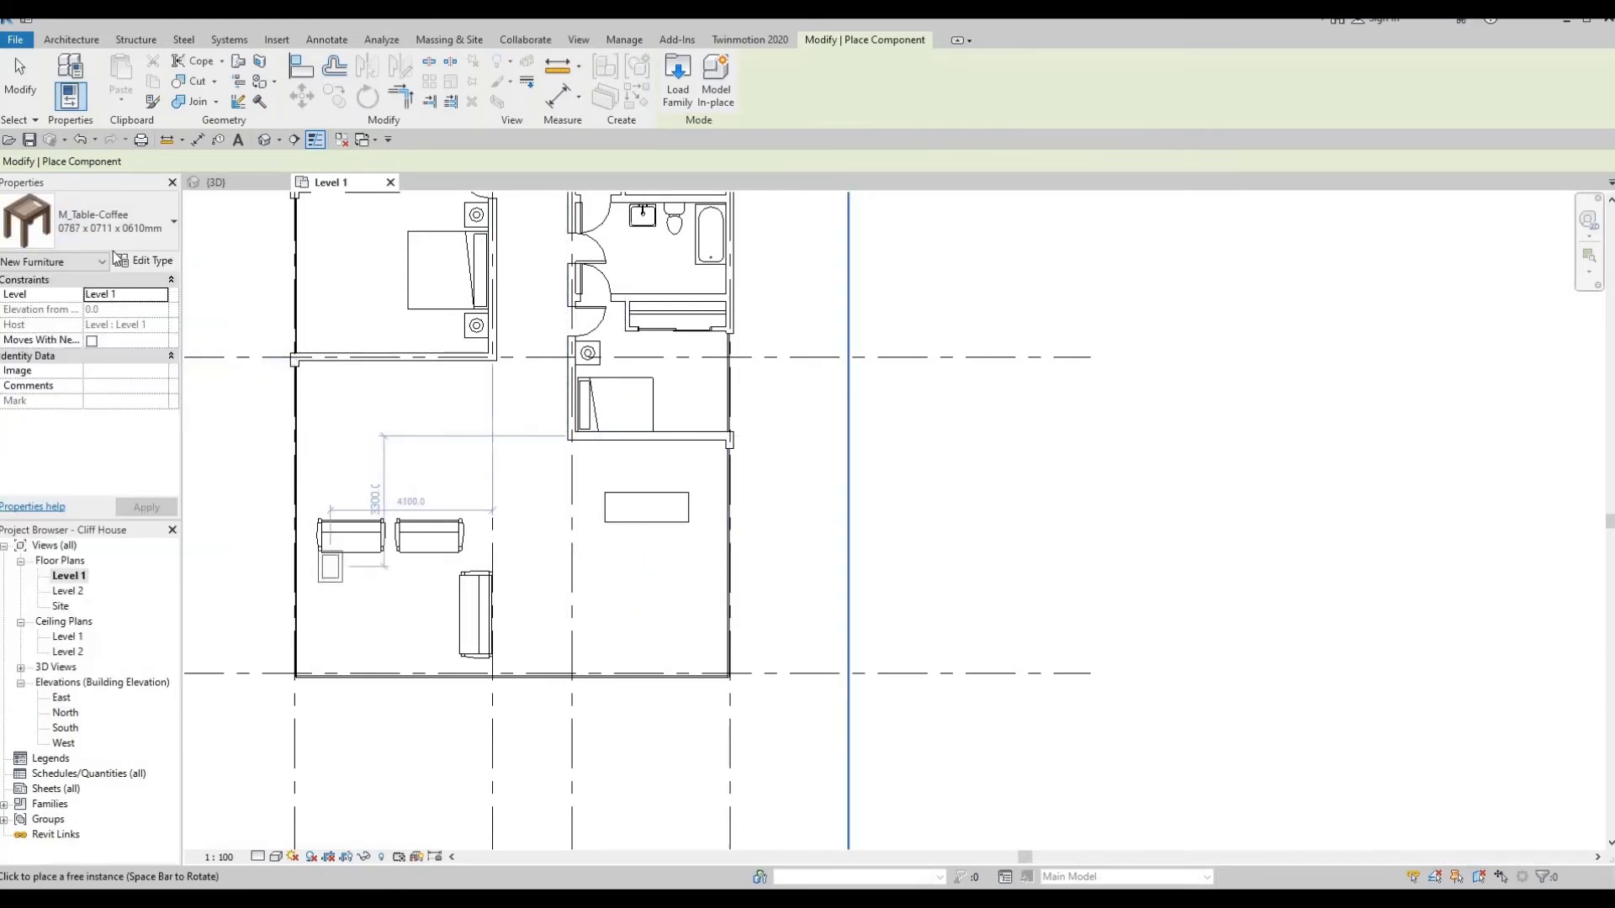
click(92, 223)
click(73, 372)
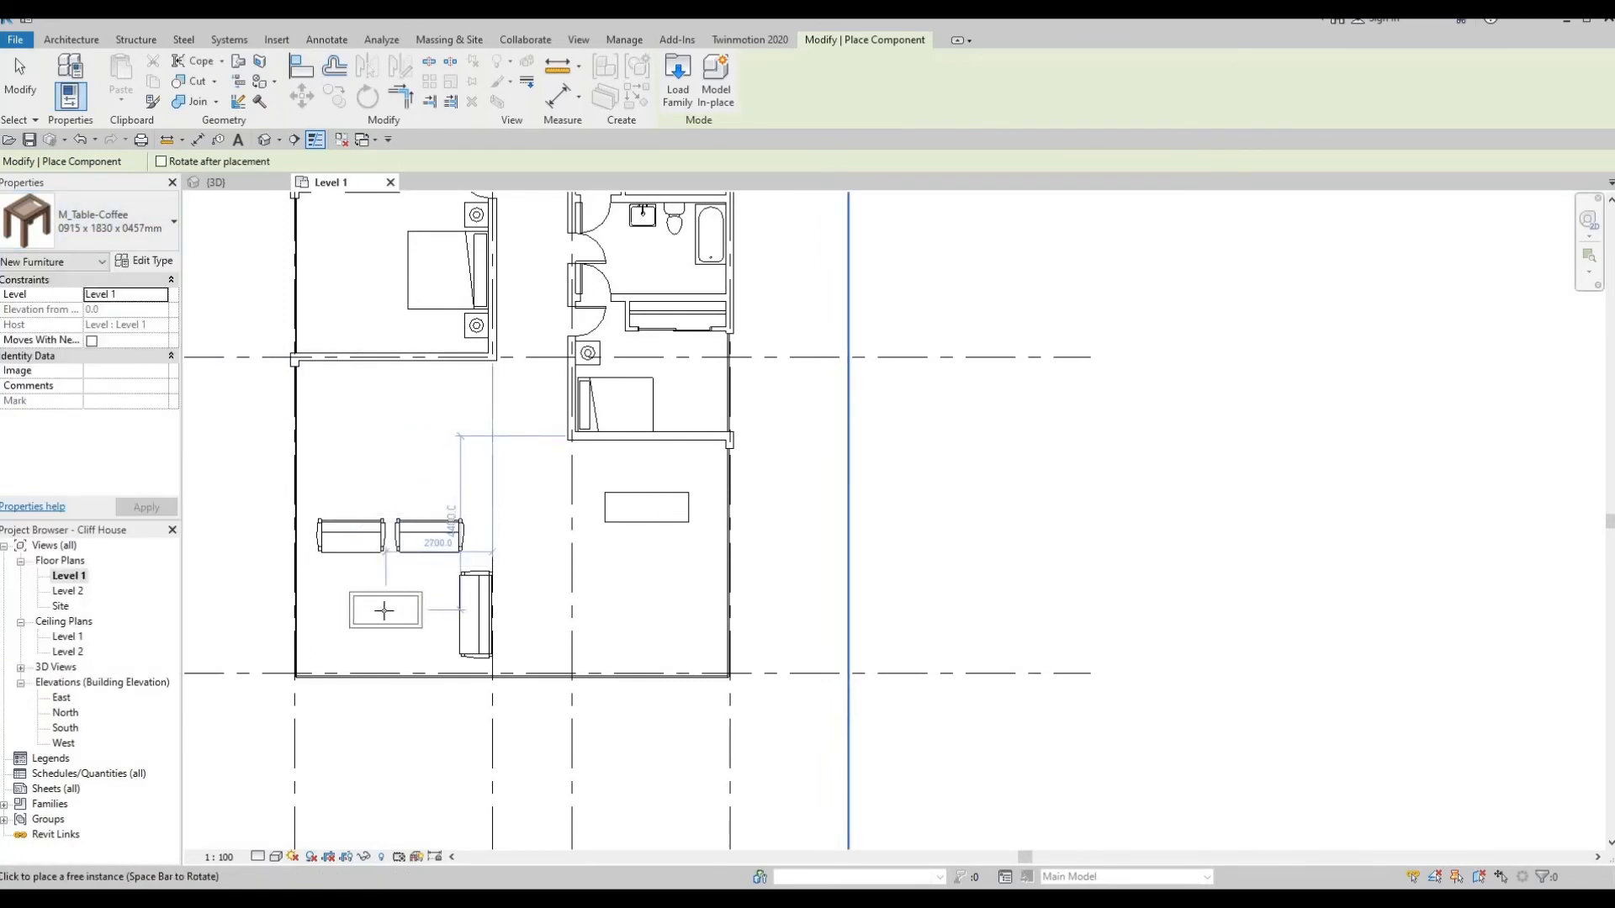
click(398, 610)
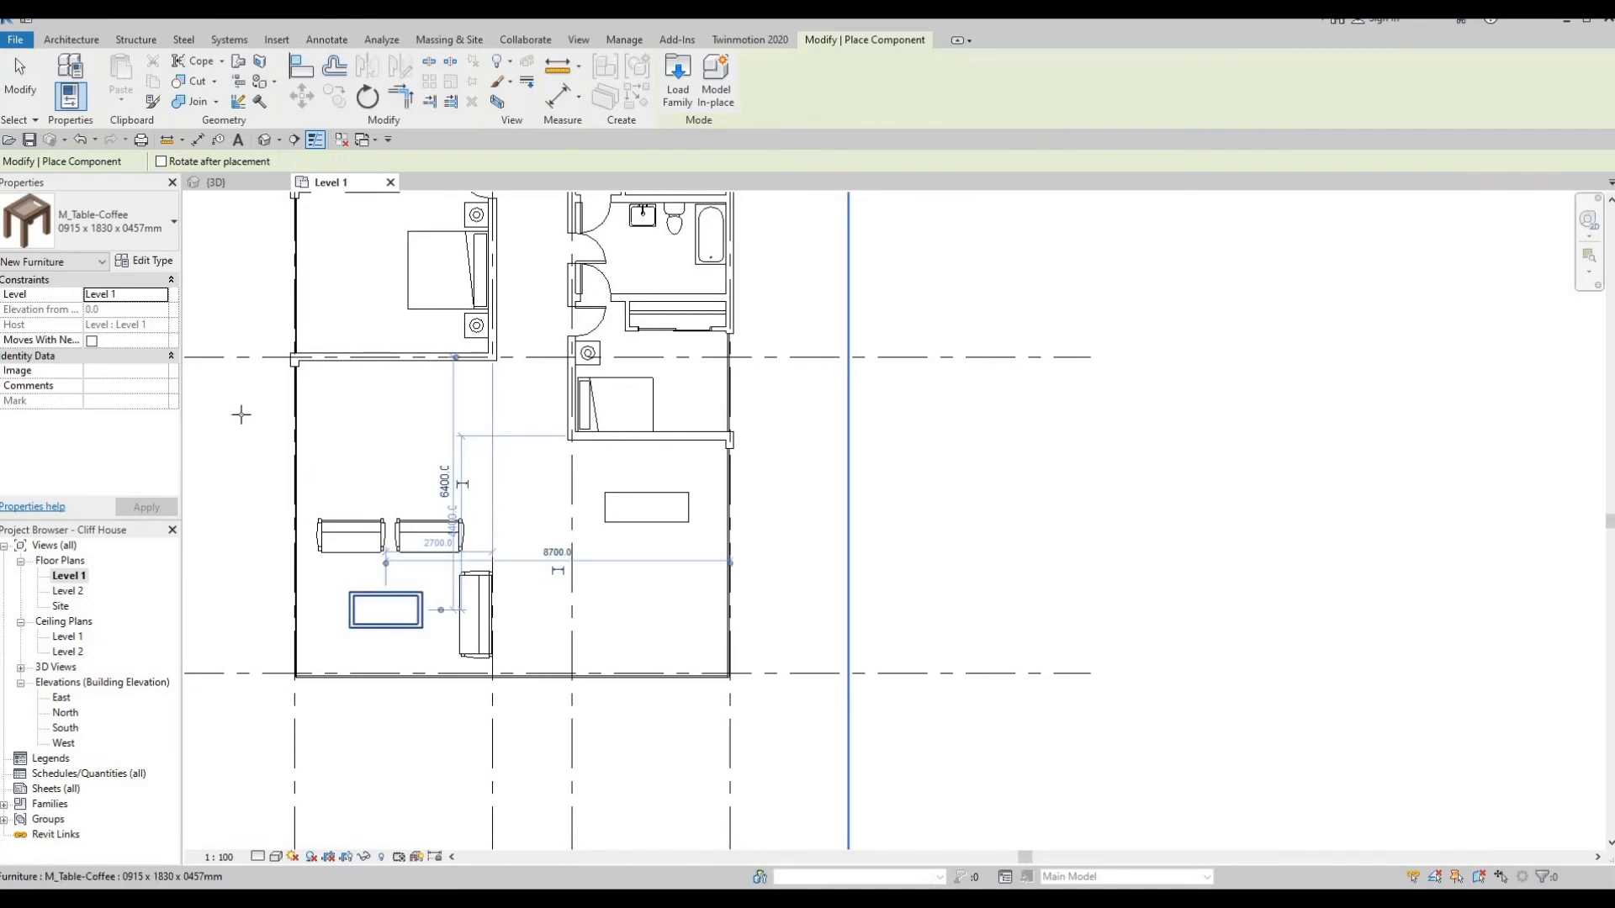
Choose M_Chair-Stacking as the component and place one chair at the right end of the dining table, centred on the table
click(139, 229)
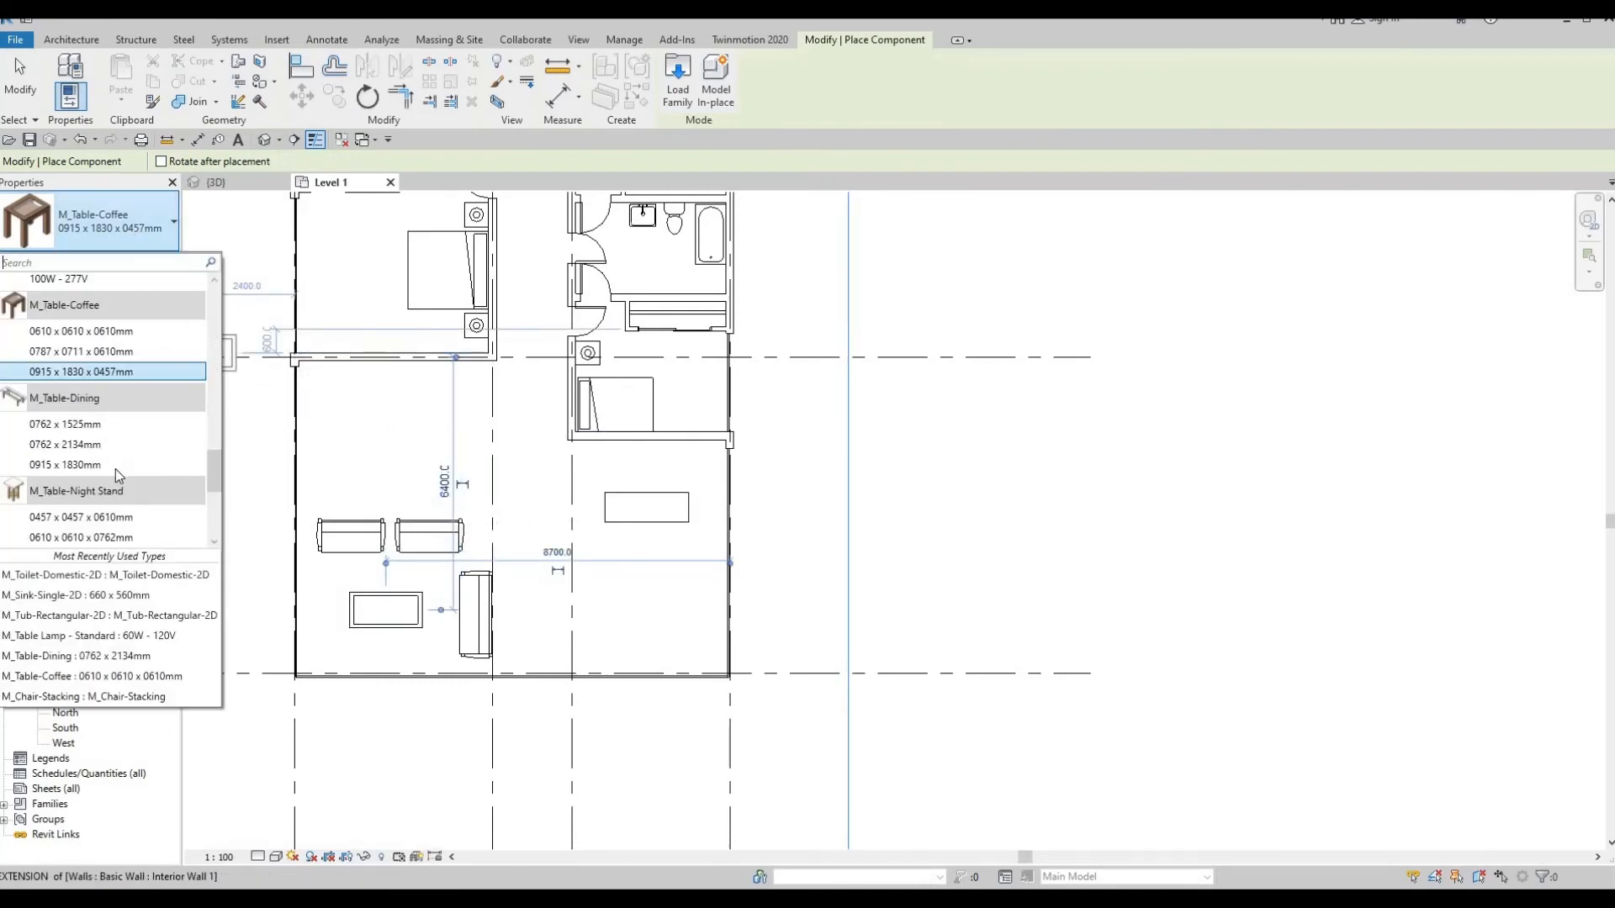
scroll(121, 477, down, 1)
scroll(121, 476, up, 4)
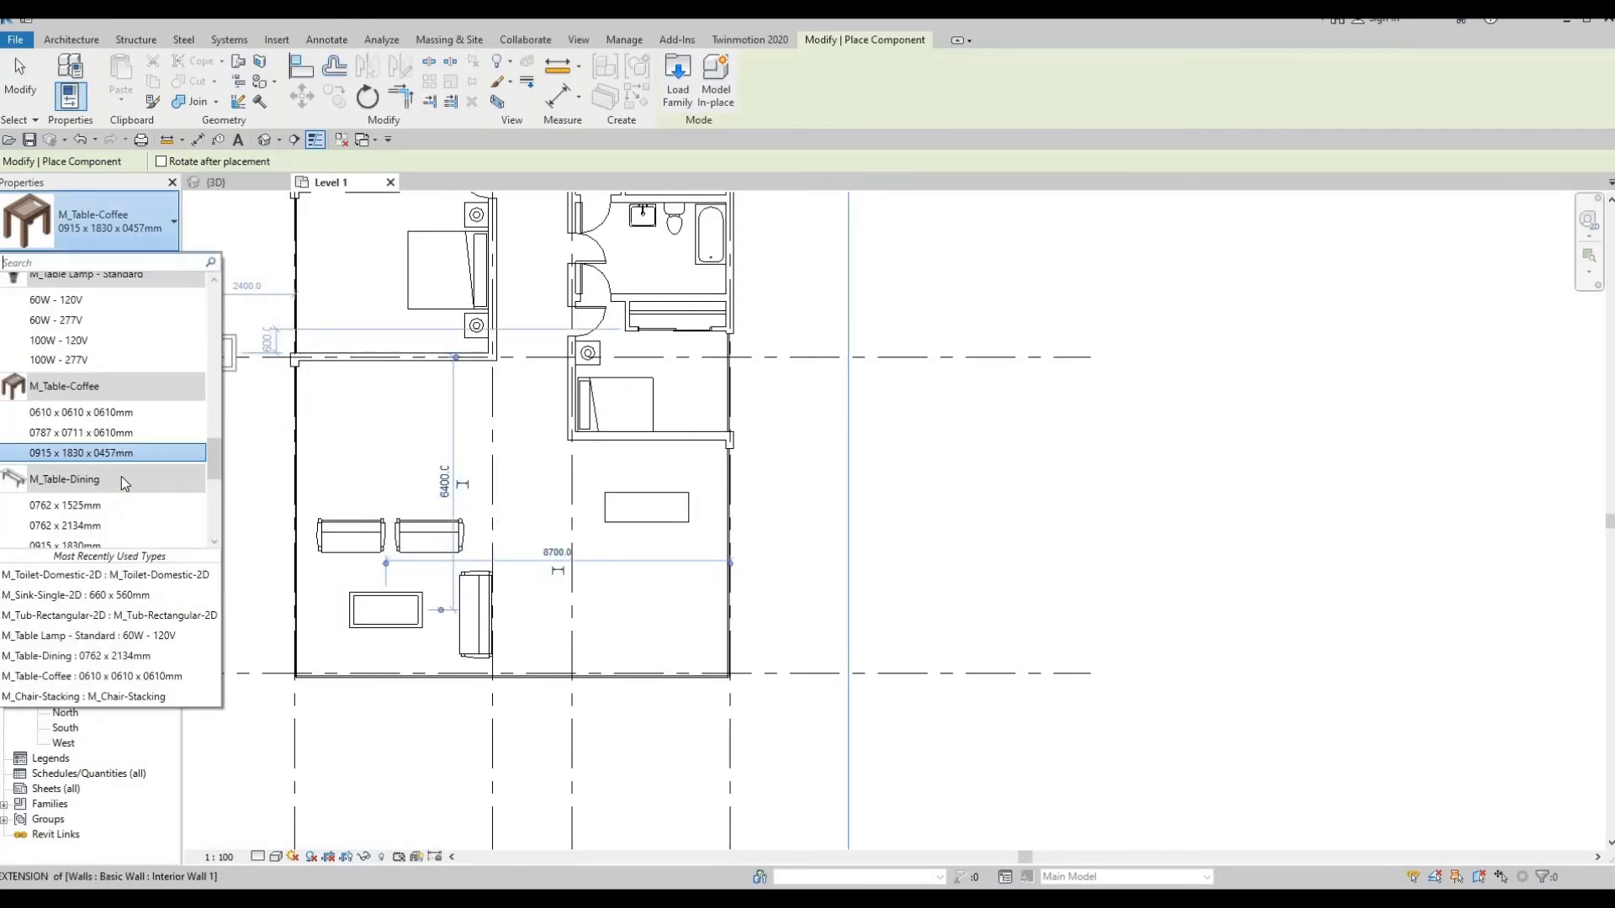
scroll(118, 475, up, 10)
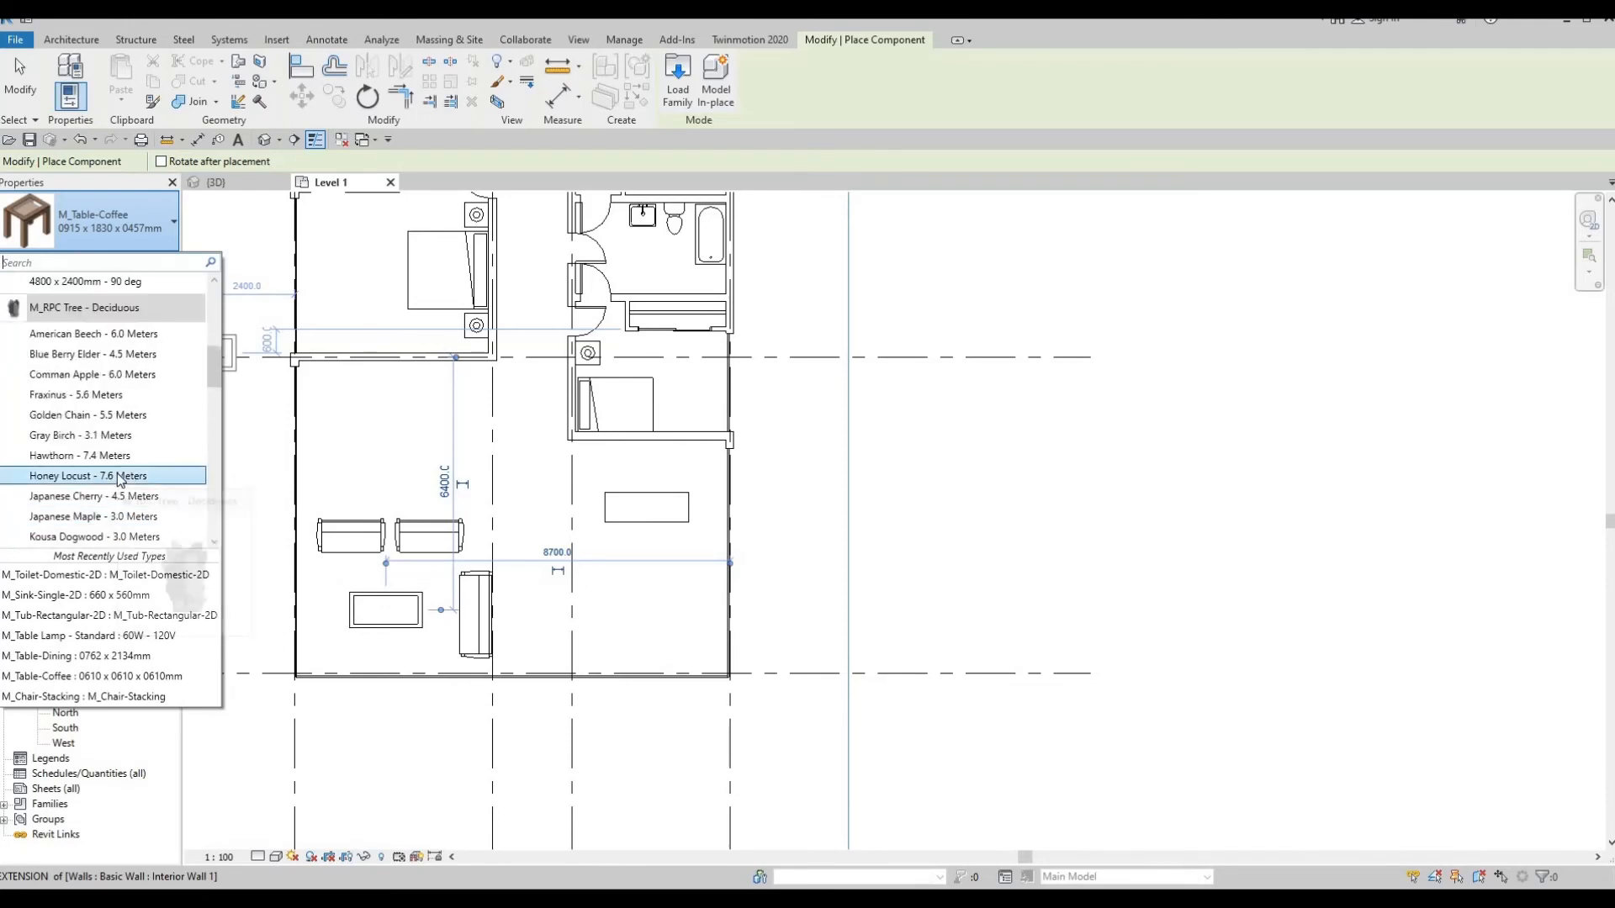
scroll(117, 477, down, 2)
click(117, 401)
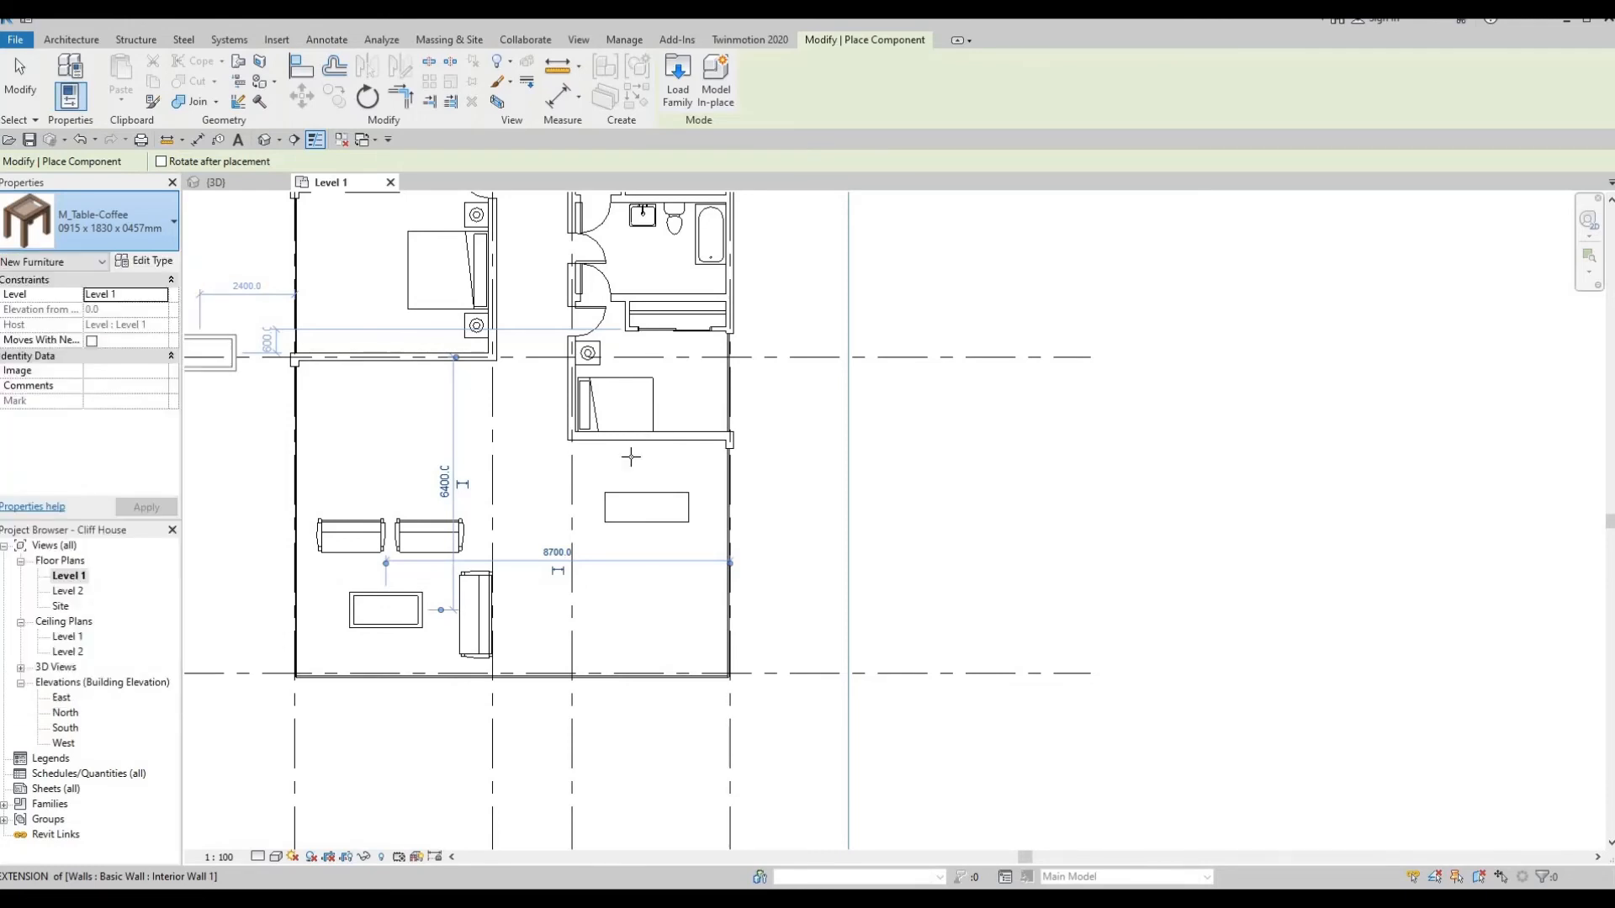
scroll(625, 469, up, 5)
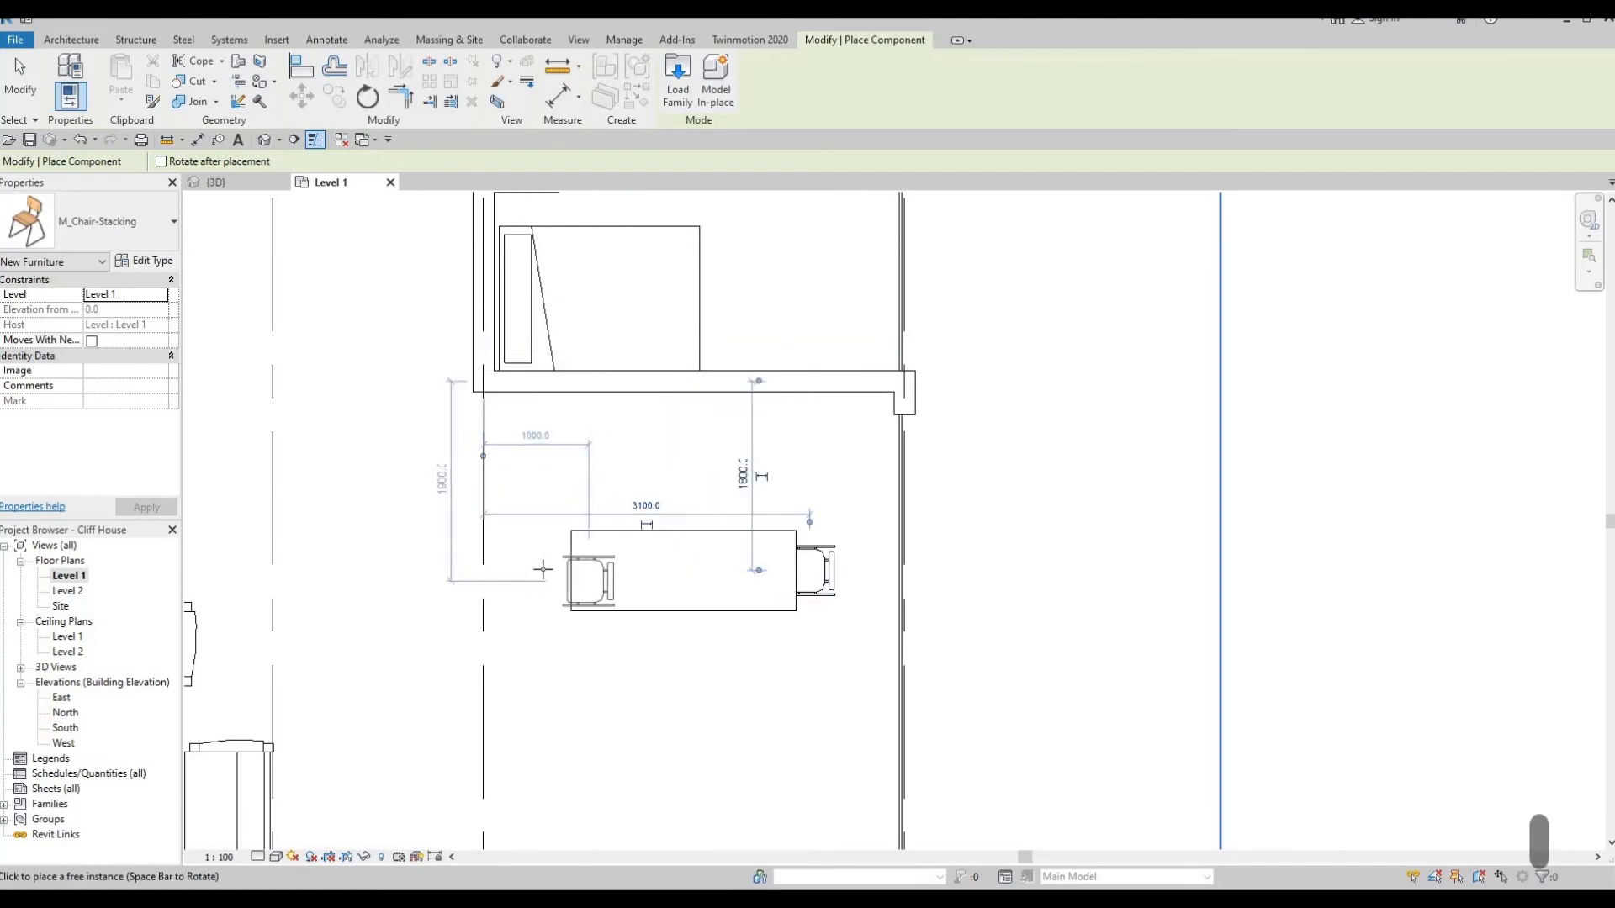
Rotate a second stacking chair to face the table and place it at the left end, aligned with the opposite chair
key(space)
key(space)
click(563, 565)
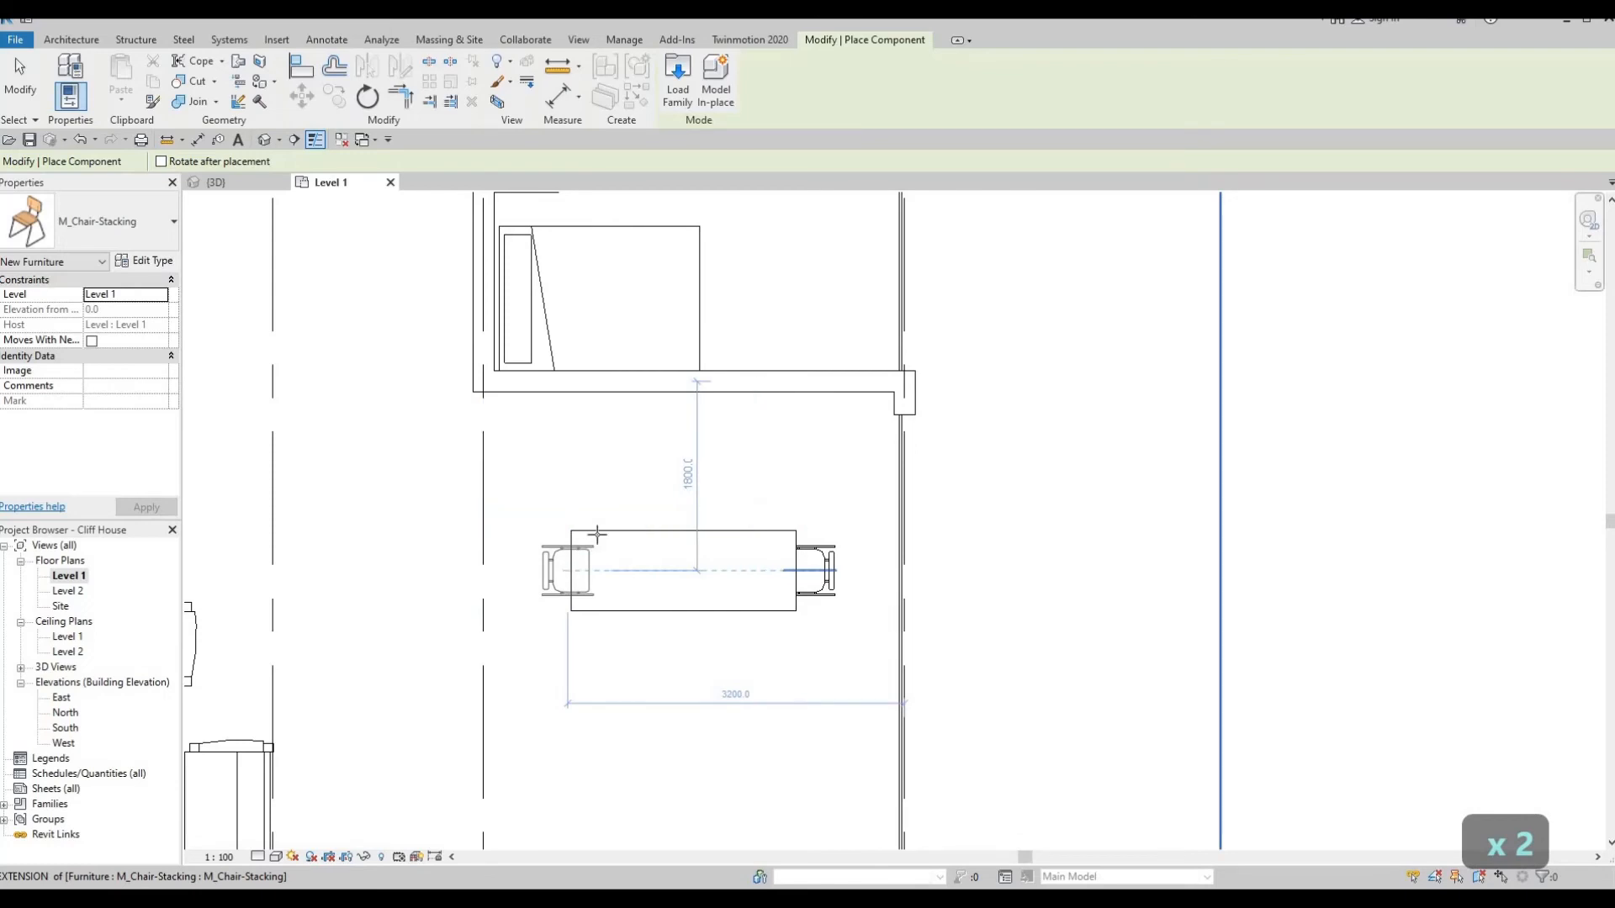
Place three stacking chairs facing the dining table along its upper edge, at about 1200, 1900 and 2500 mm from the left grid line
key(space)
key(space)
key(space)
key(space)
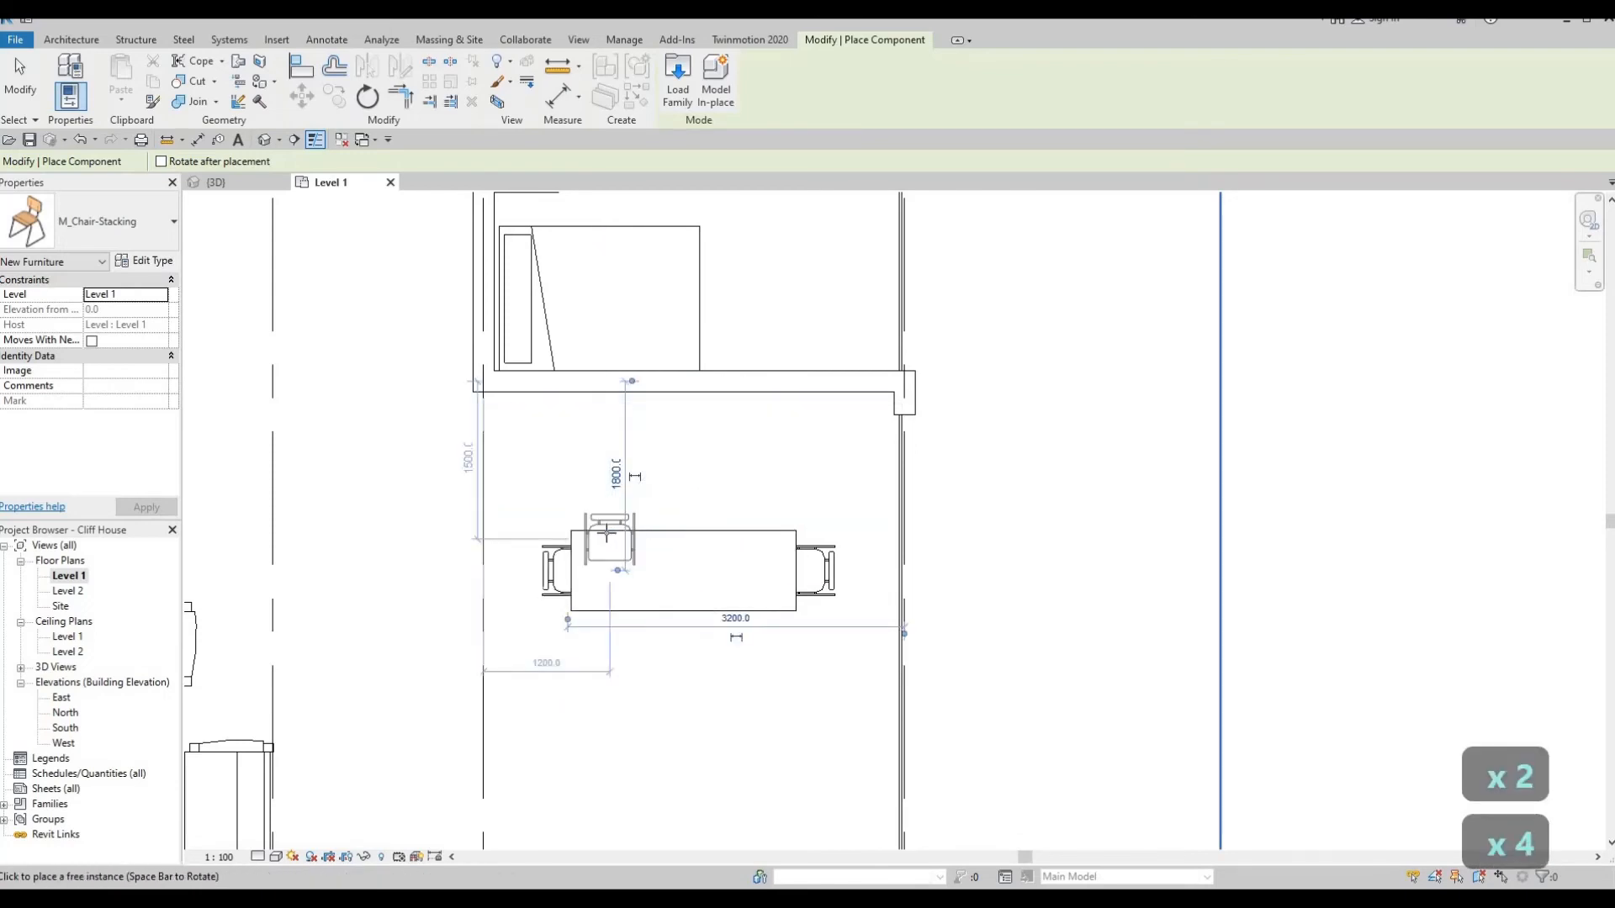
click(681, 535)
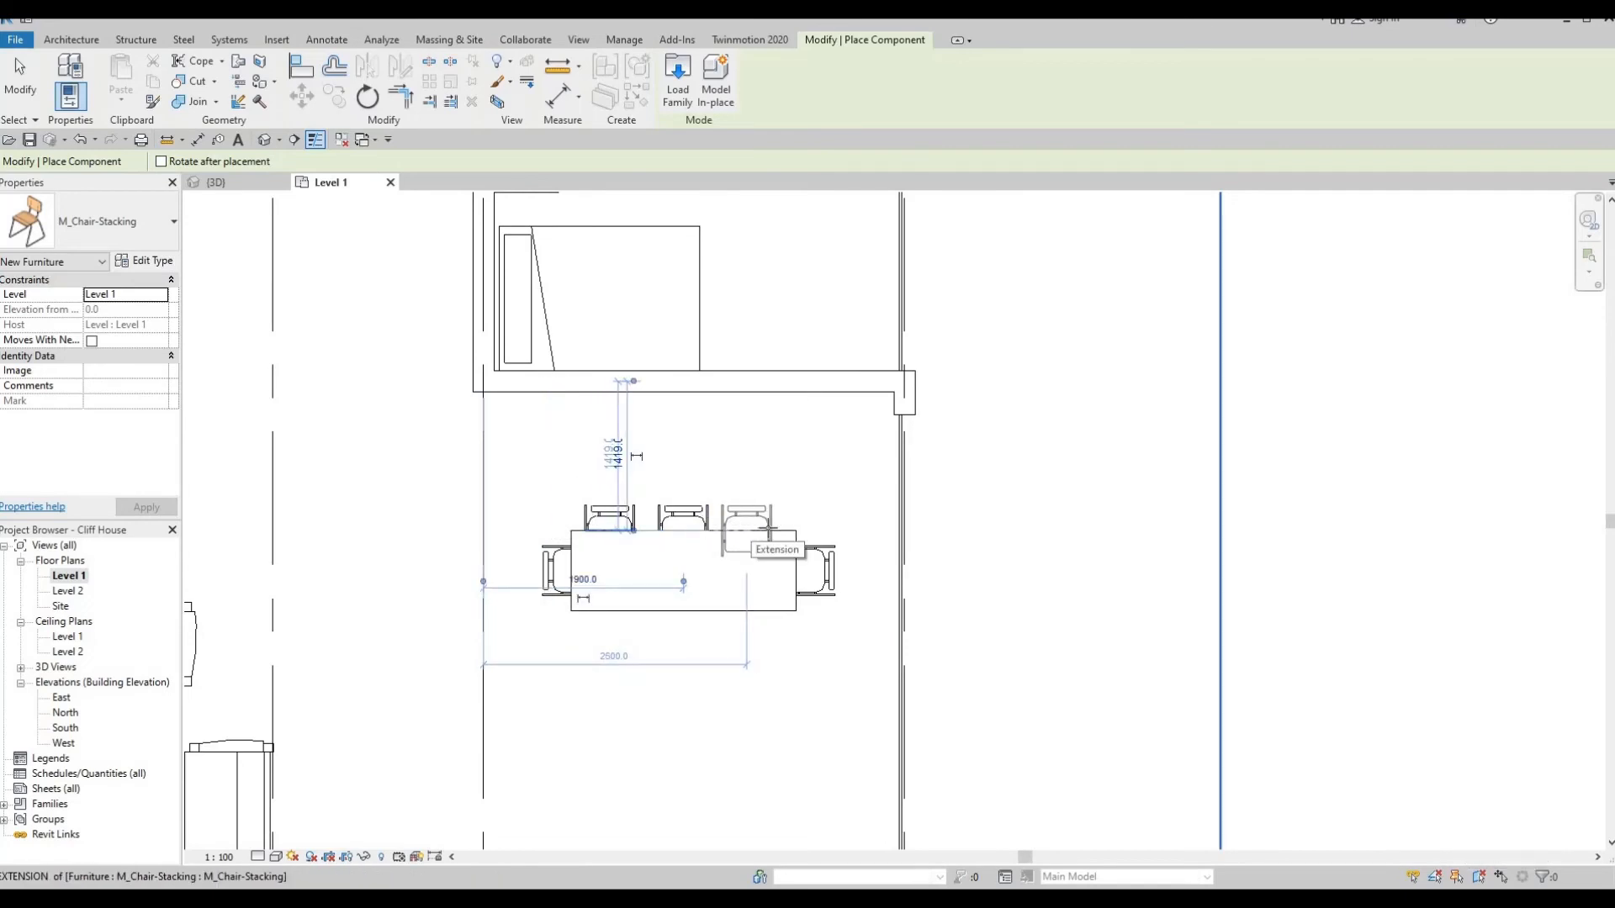
click(747, 535)
key(Escape)
key(Escape)
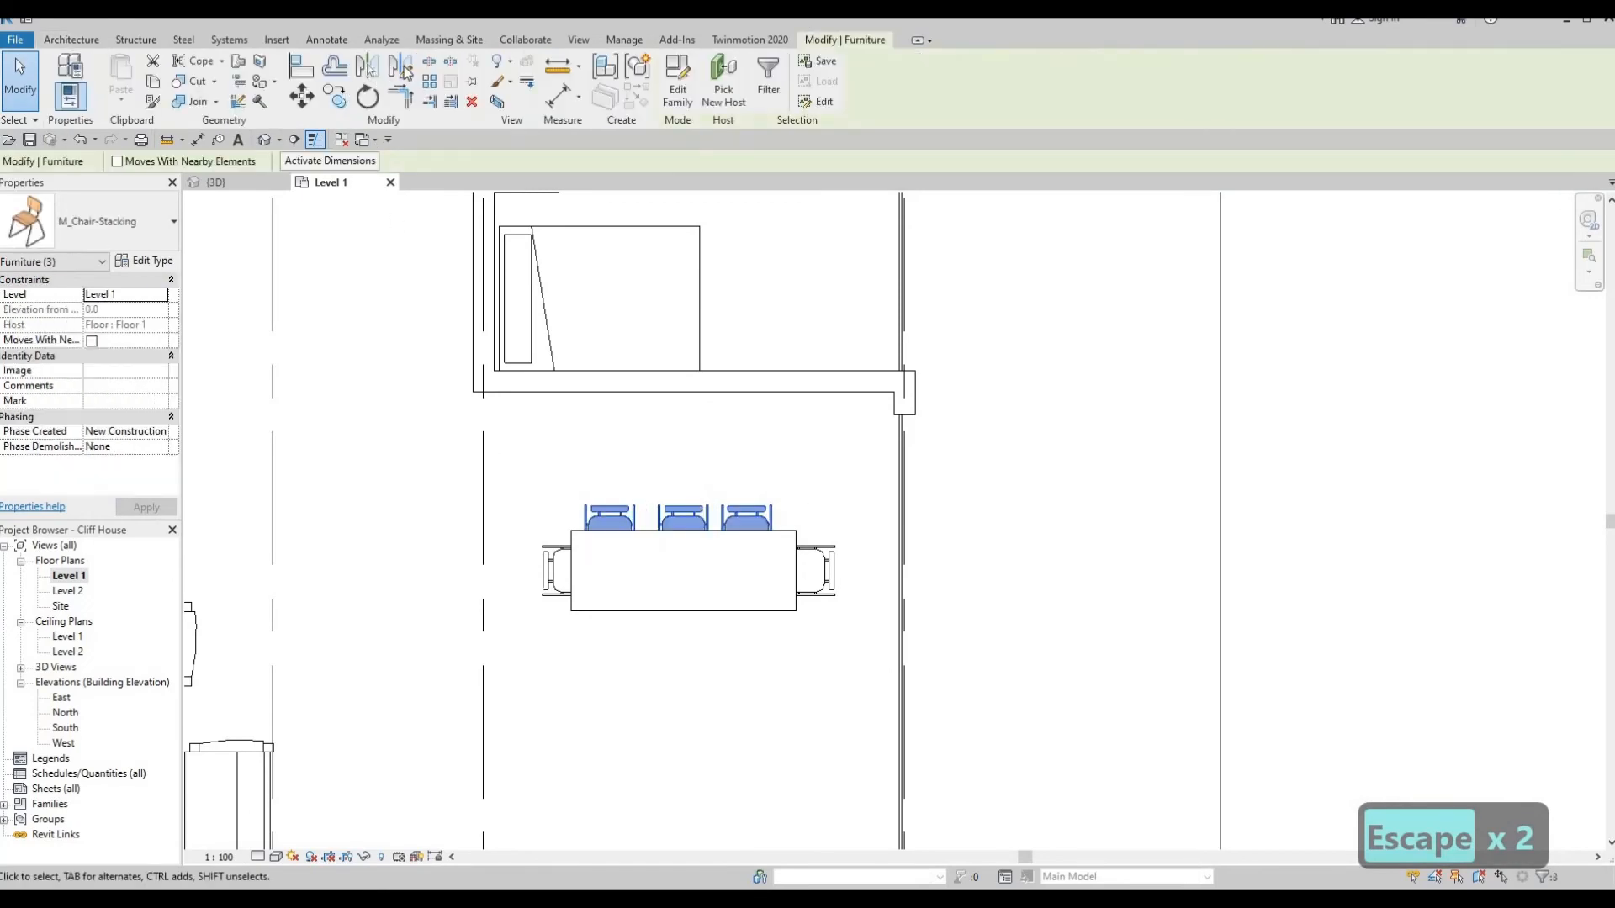
Mirror a copy of the three upper chairs about the dining table's horizontal centreline onto its lower side
key(m)
key(v)
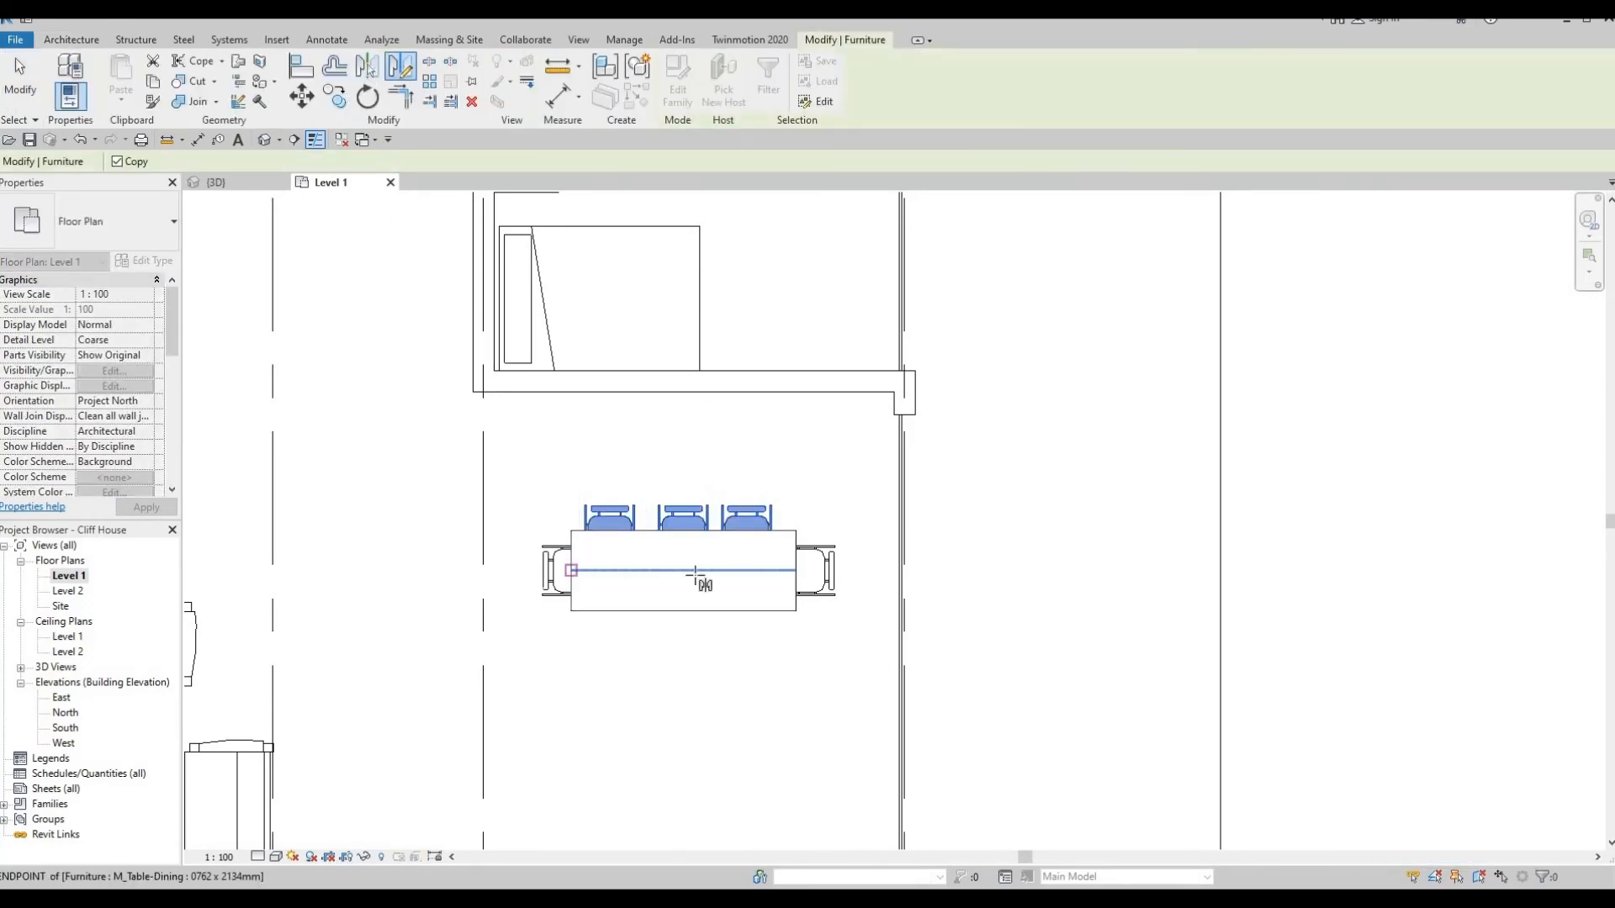
click(711, 574)
key(Escape)
key(Escape)
key(Escape)
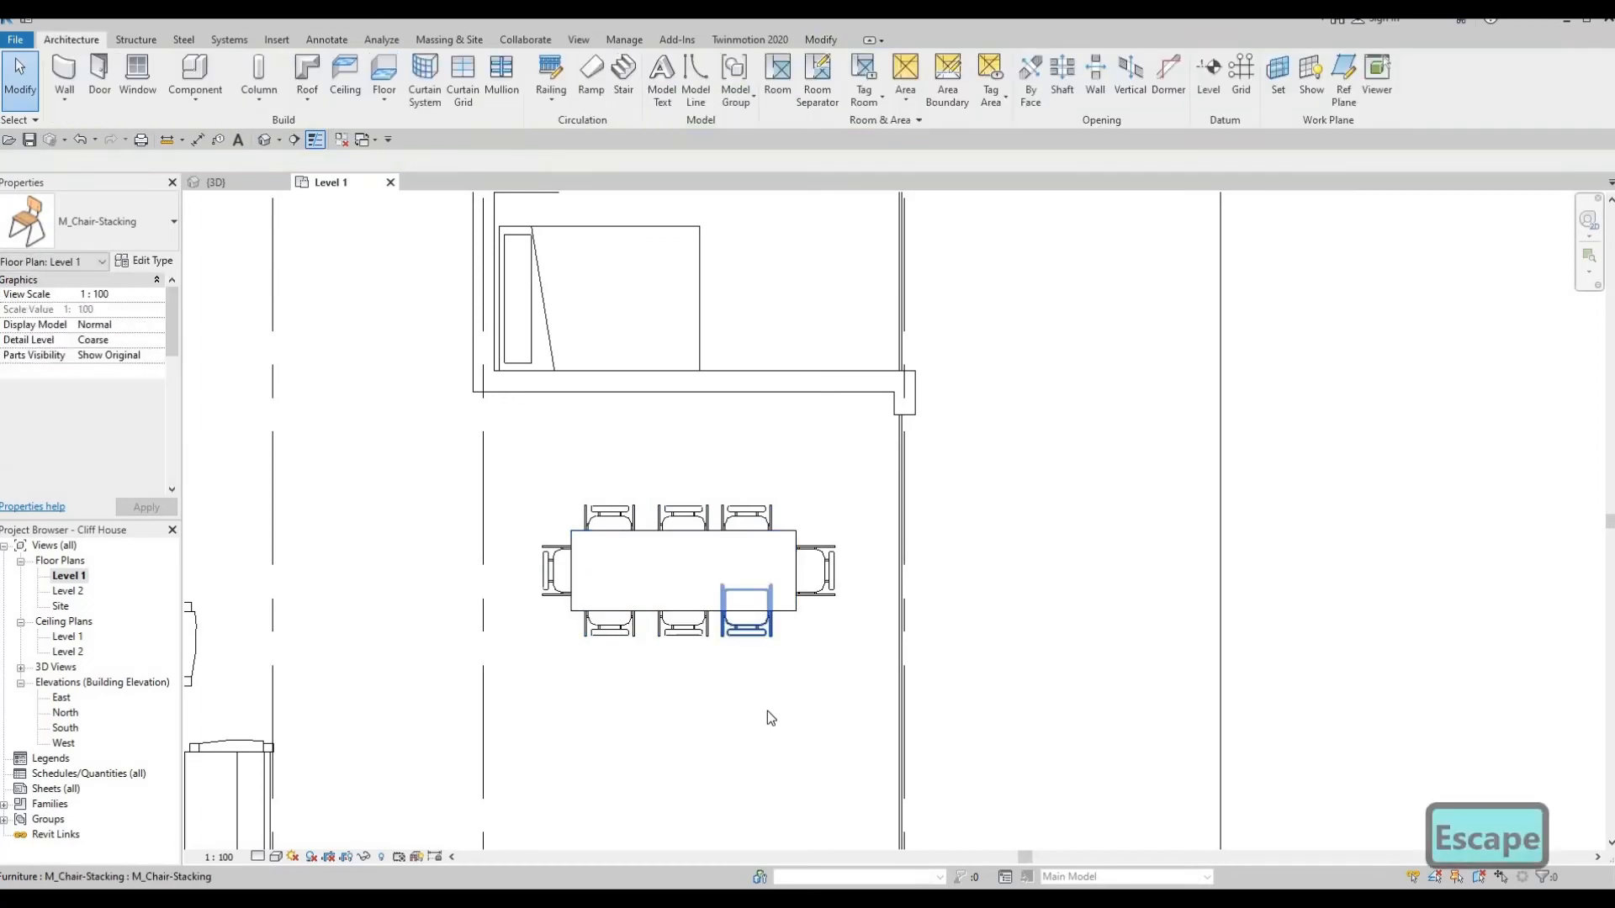
key(Escape)
scroll(786, 698, down, 1)
key(Escape)
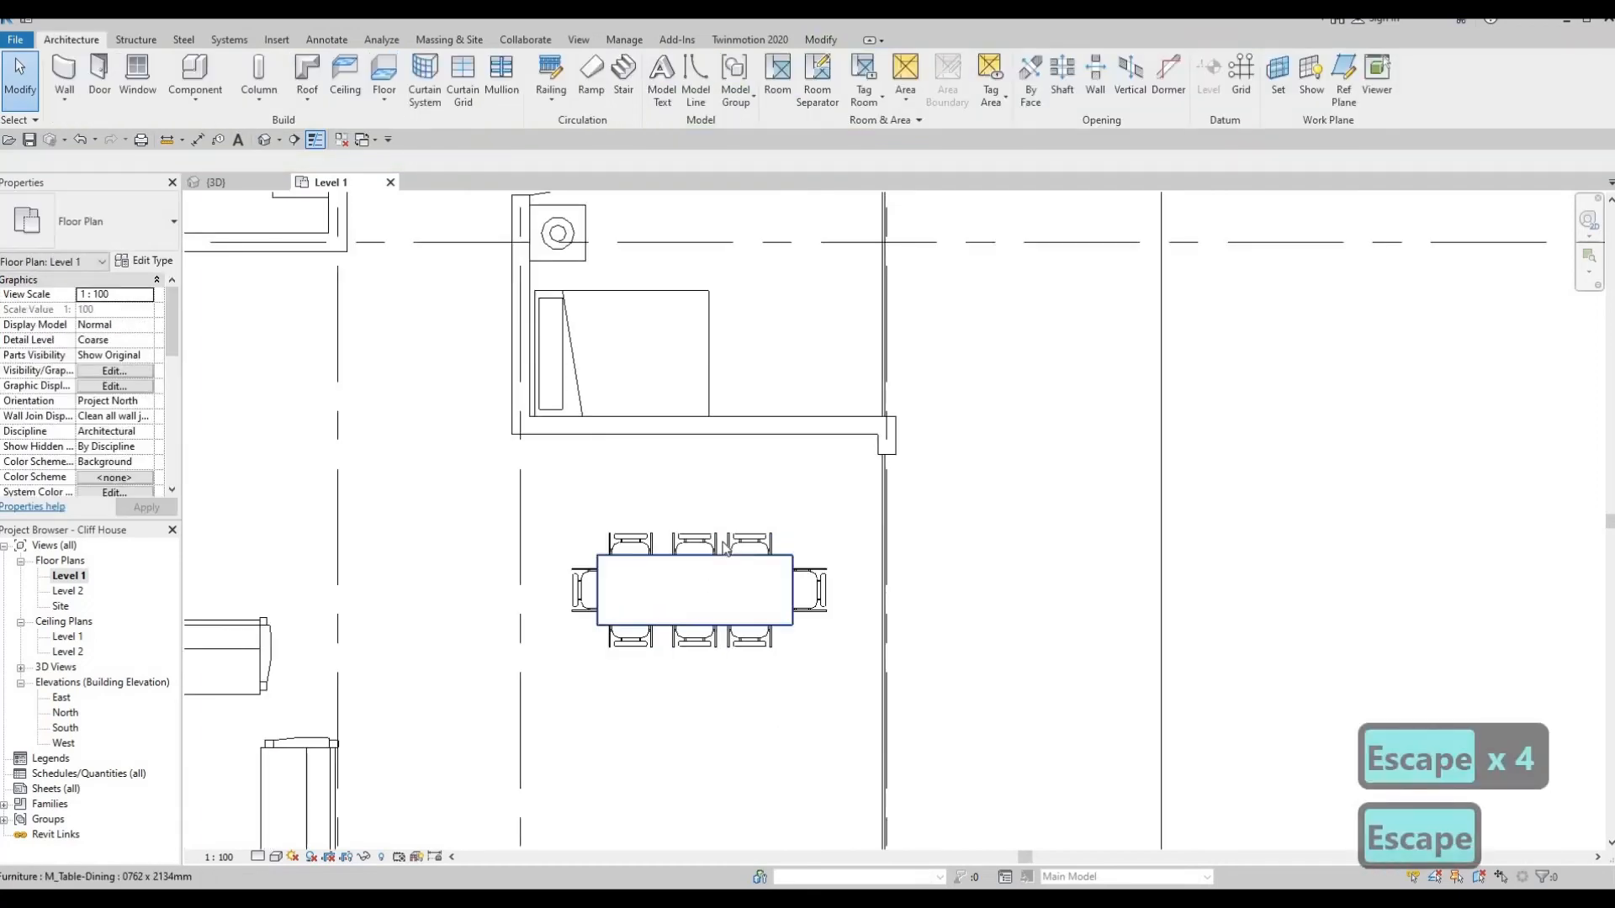
Nudge the rightmost upper and lower dining chairs slightly to the right to even out the chair spacing
click(752, 646)
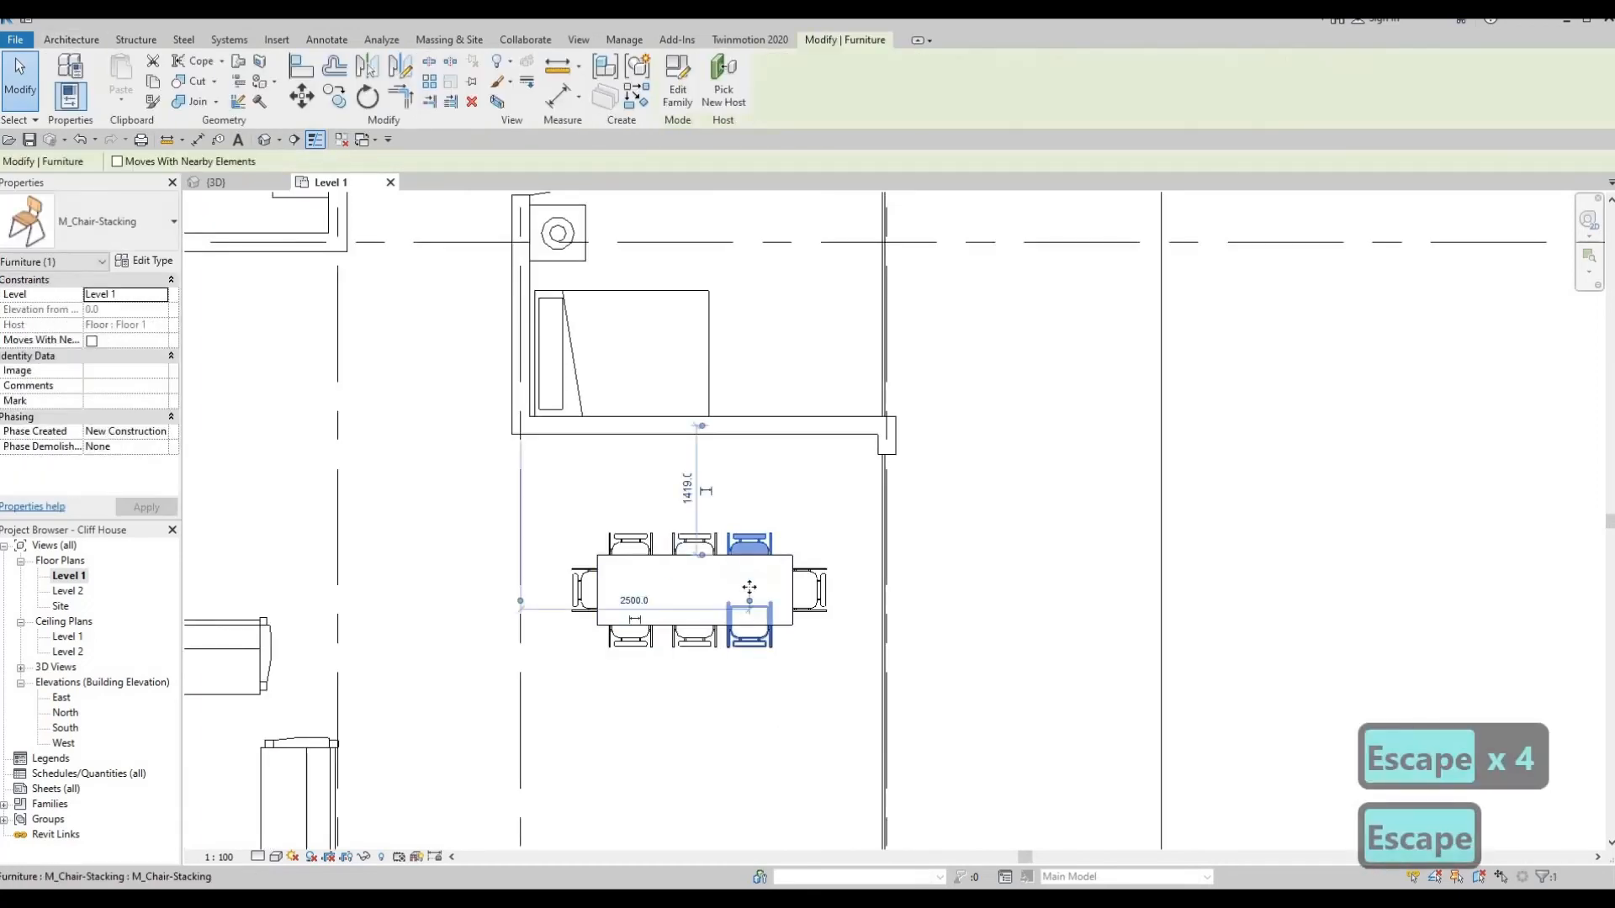
ctrl+click(746, 545)
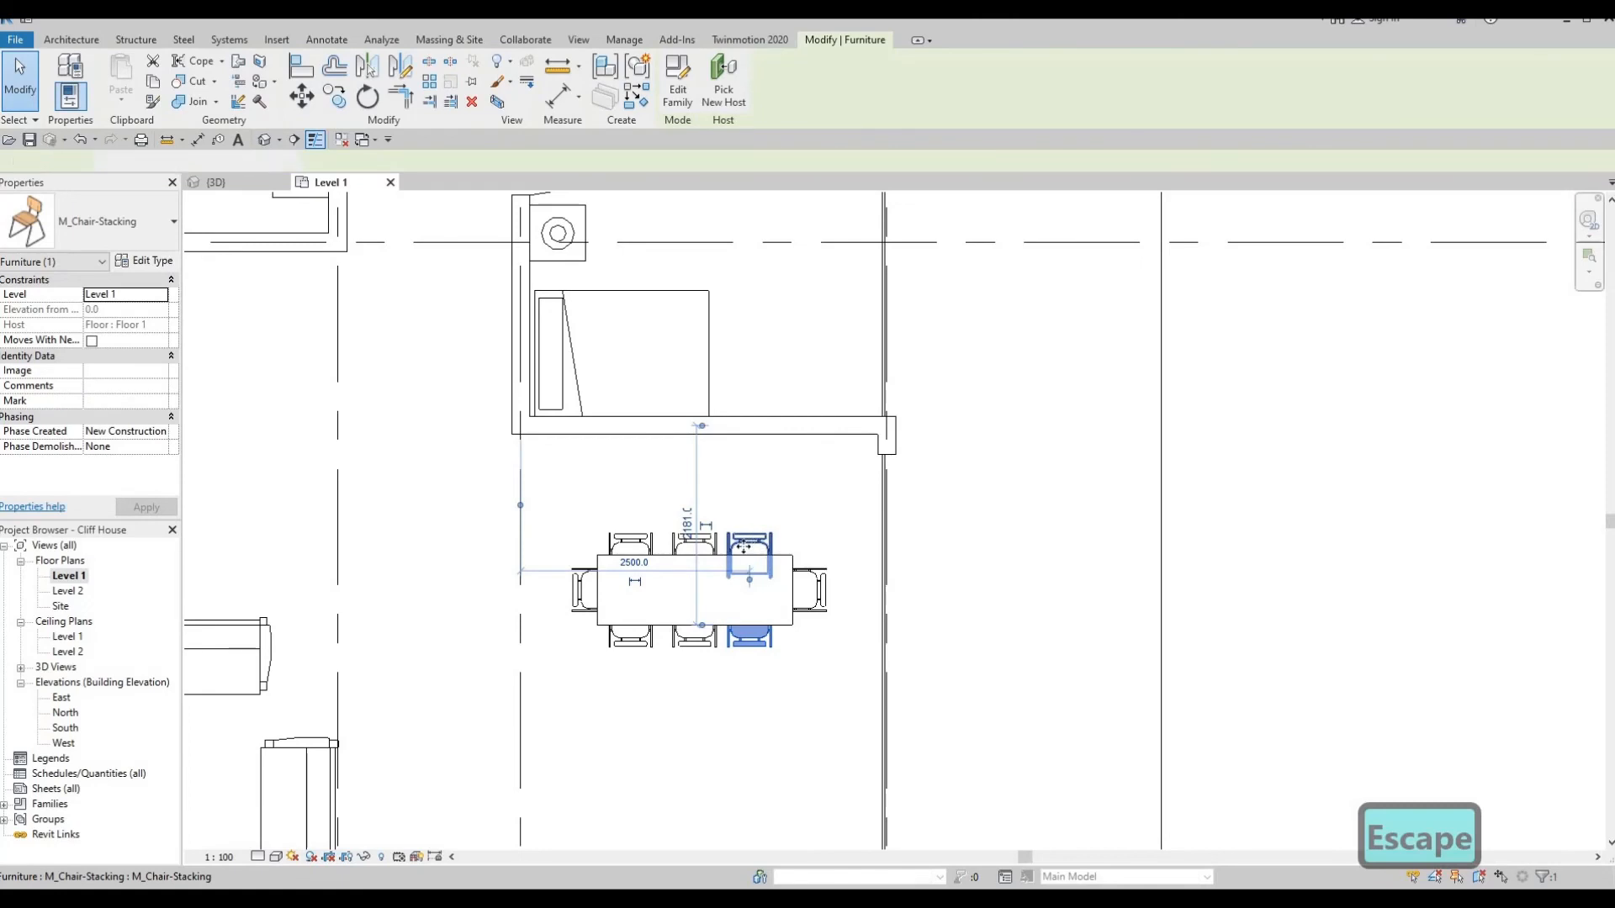
key(Right)
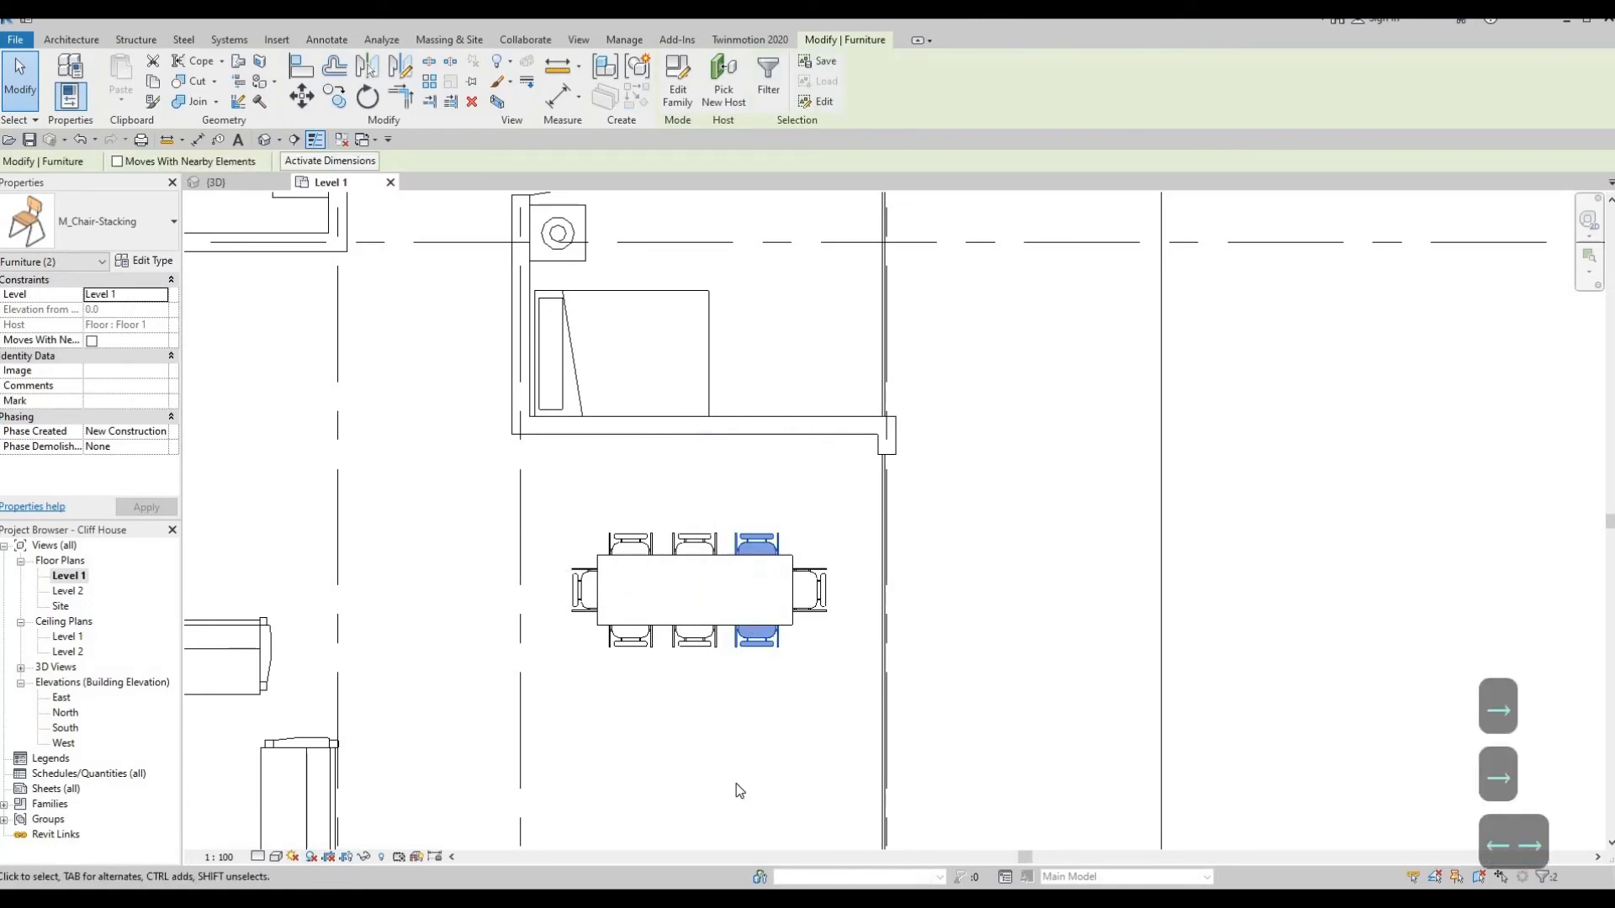
key(Escape)
key(Escape)
scroll(738, 764, down, 1)
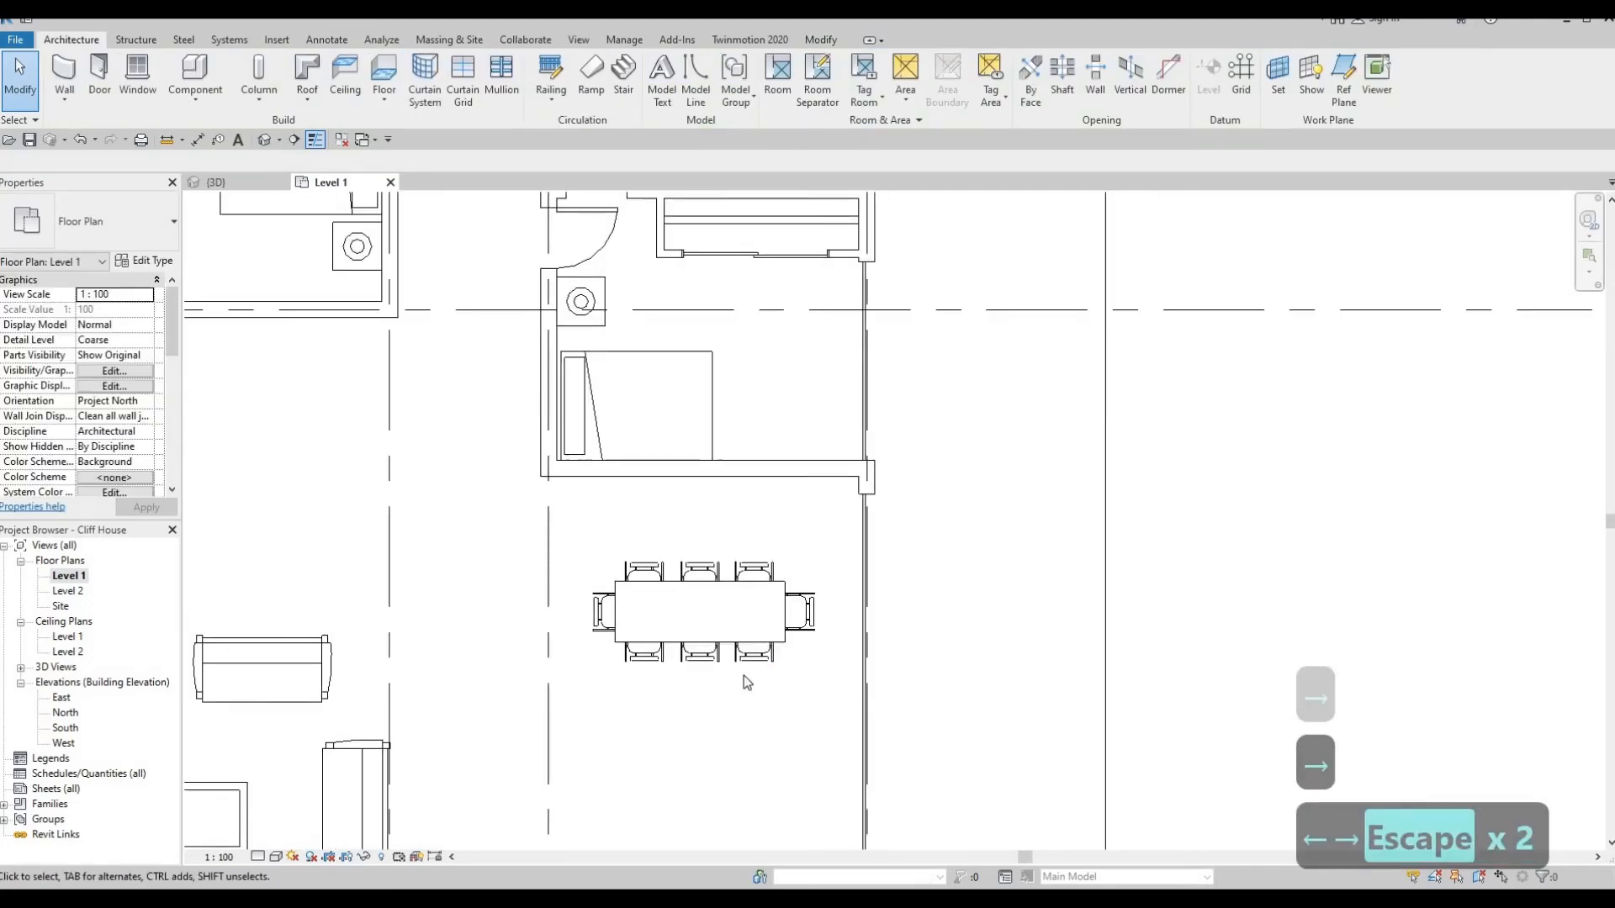
Open the default 3D view of the house, seen from low on its left side
middle_drag(691, 740, 807, 562)
scroll(704, 547, down, 1)
scroll(767, 541, down, 3)
middle_drag(625, 488, 648, 505)
scroll(647, 505, down, 1)
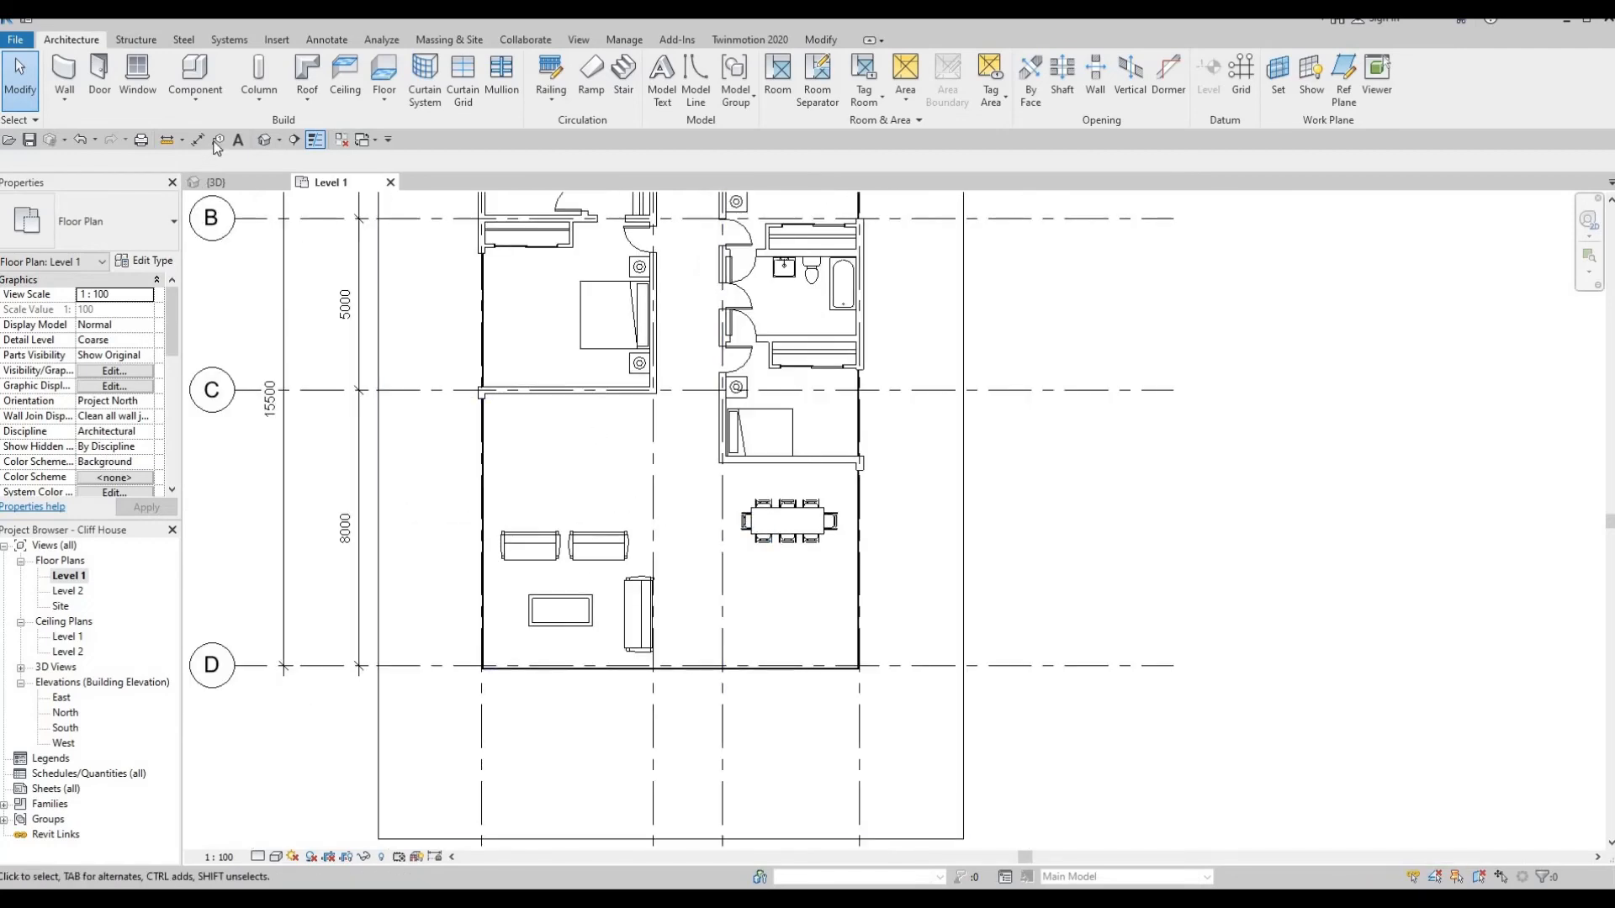
middle_drag(577, 438, 574, 569)
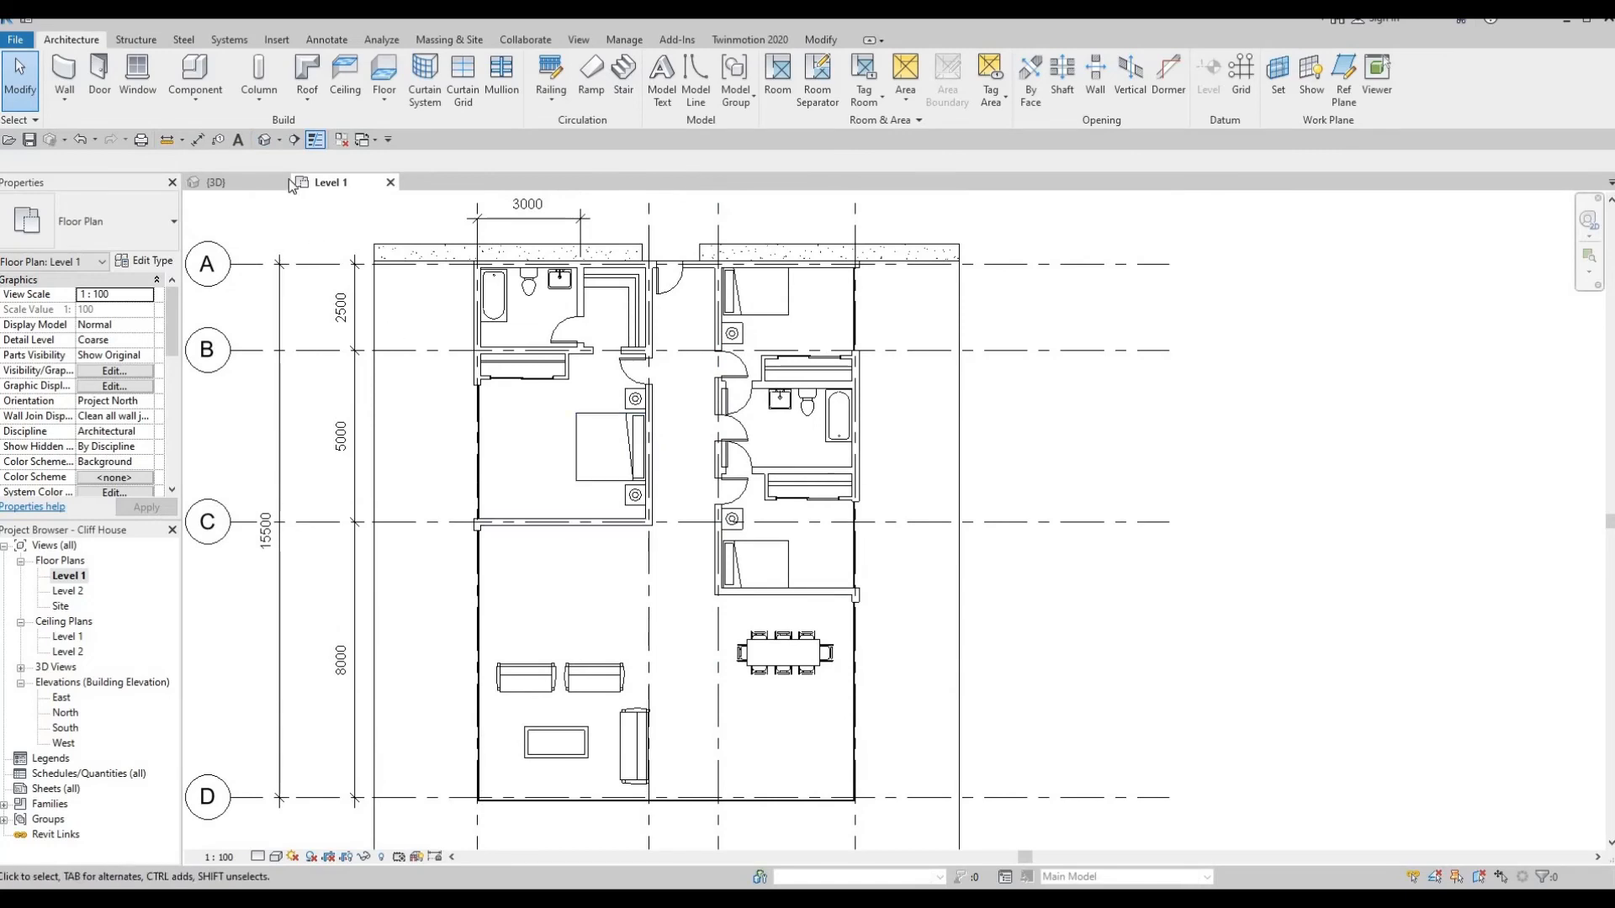
click(266, 139)
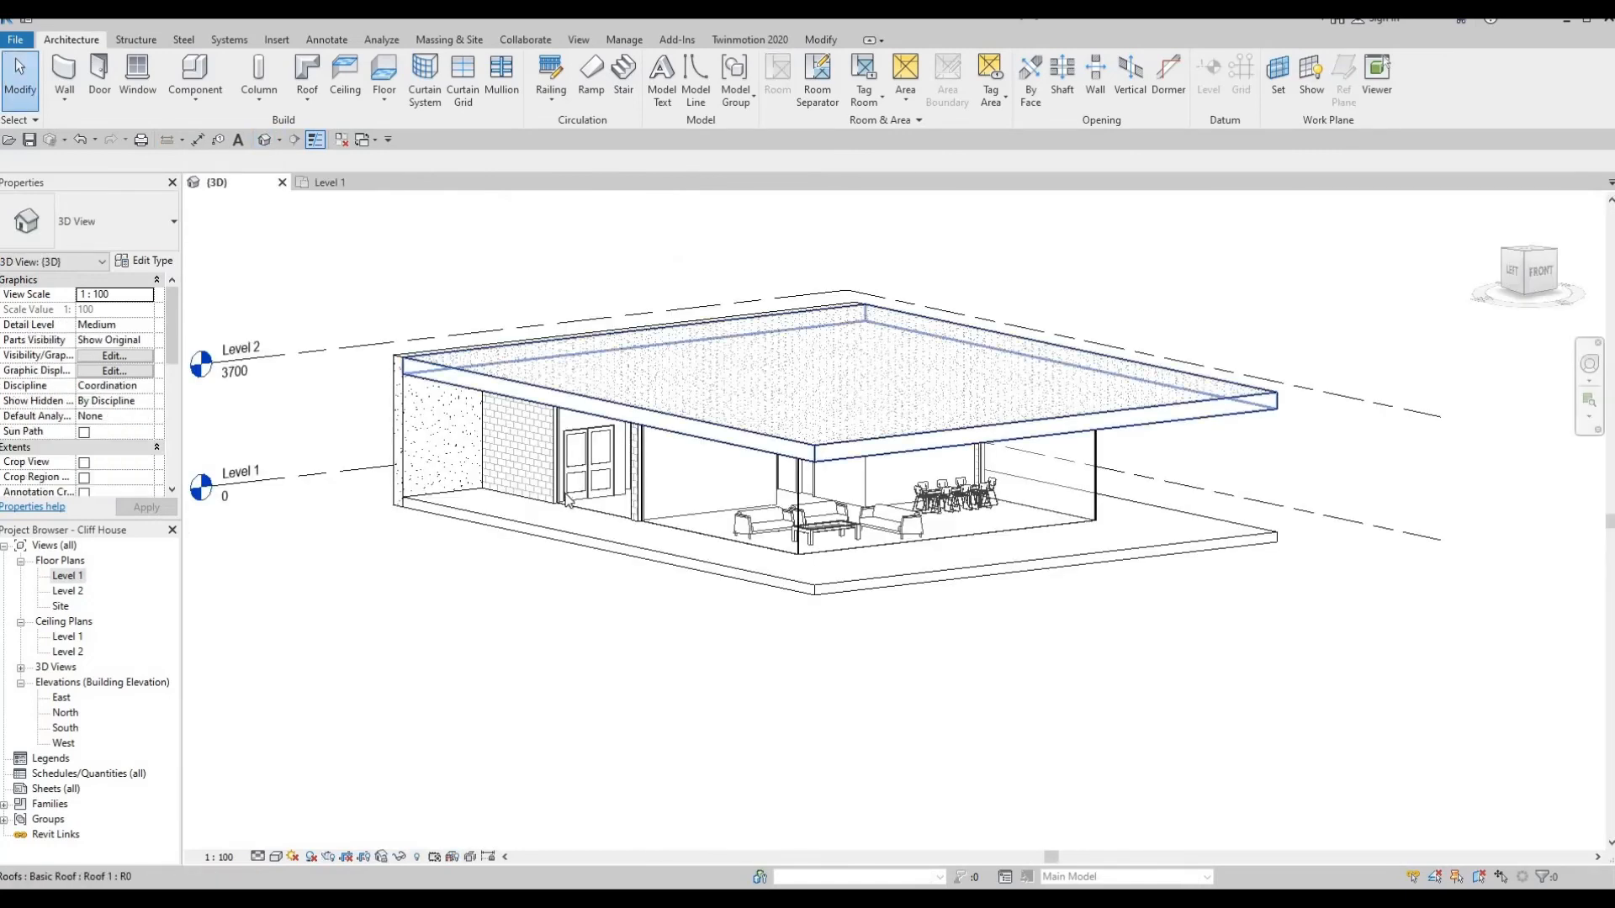
shift+middle_drag(570, 548, 743, 380)
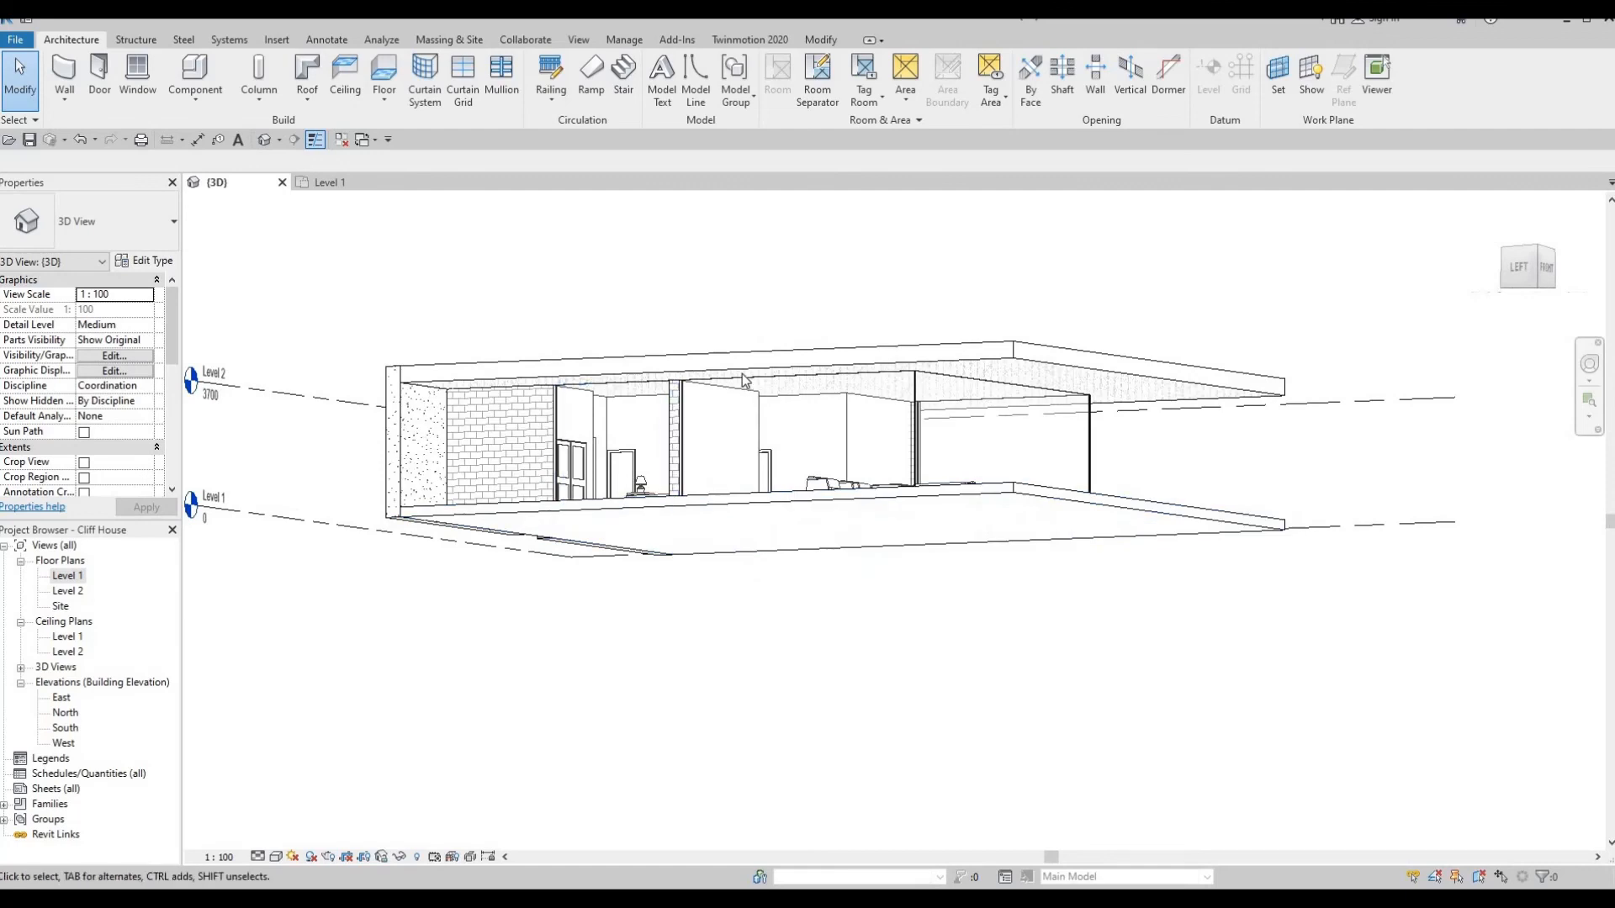
Lower the top edge of the living area's left curtain wall by roughly 200 mm, leaving a masonry band beneath the roof
click(822, 364)
scroll(779, 380, up, 5)
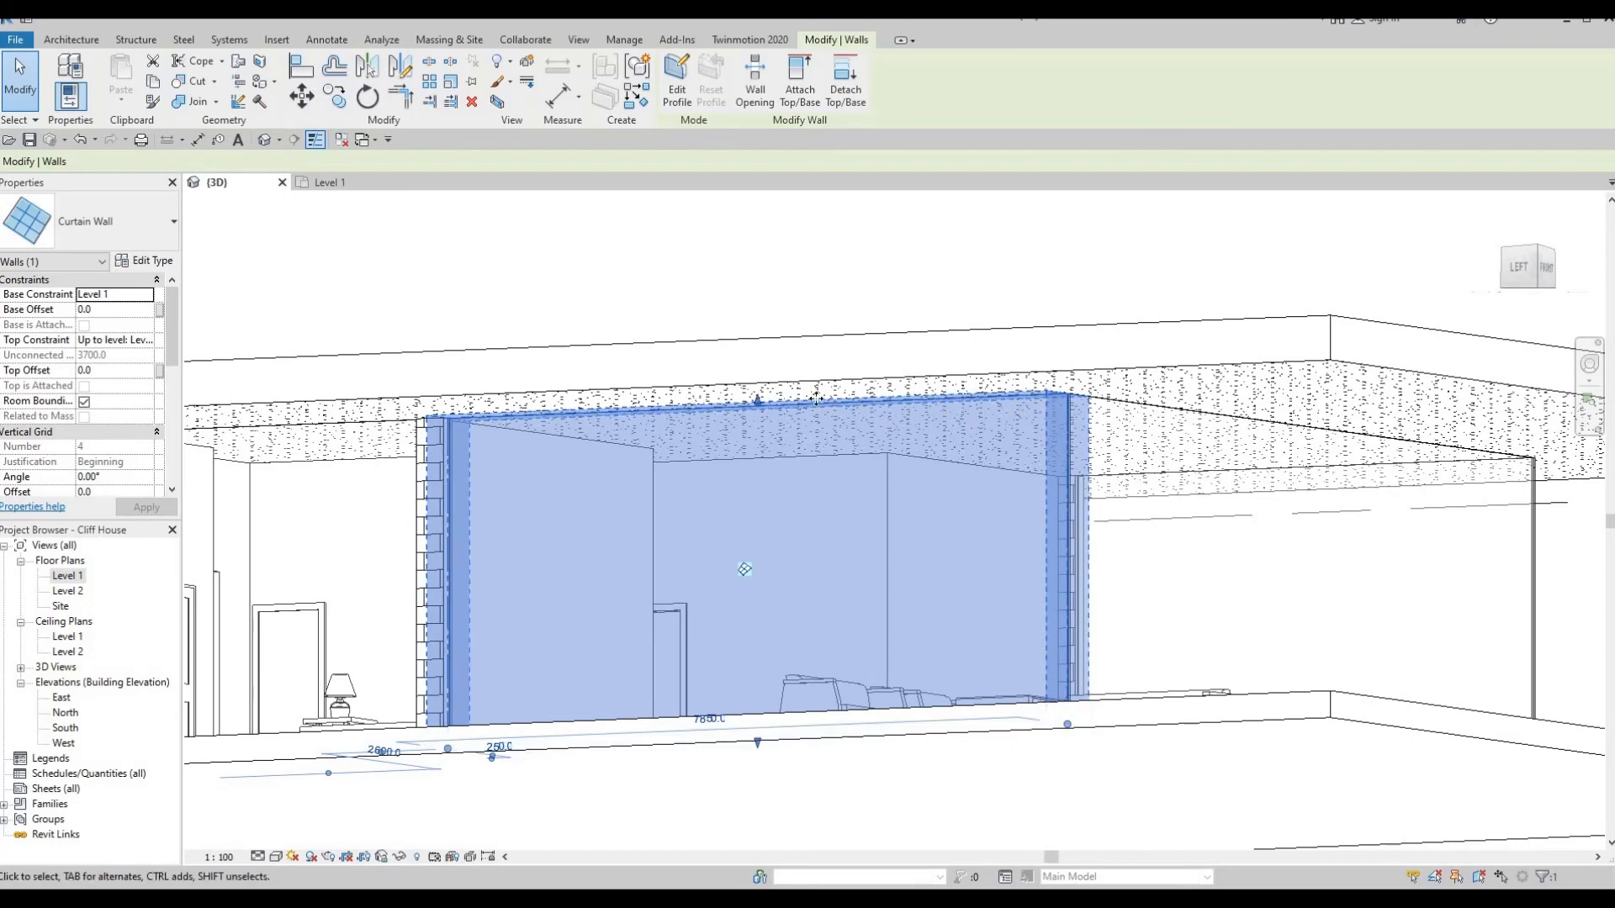
key(F1)
key(F1)
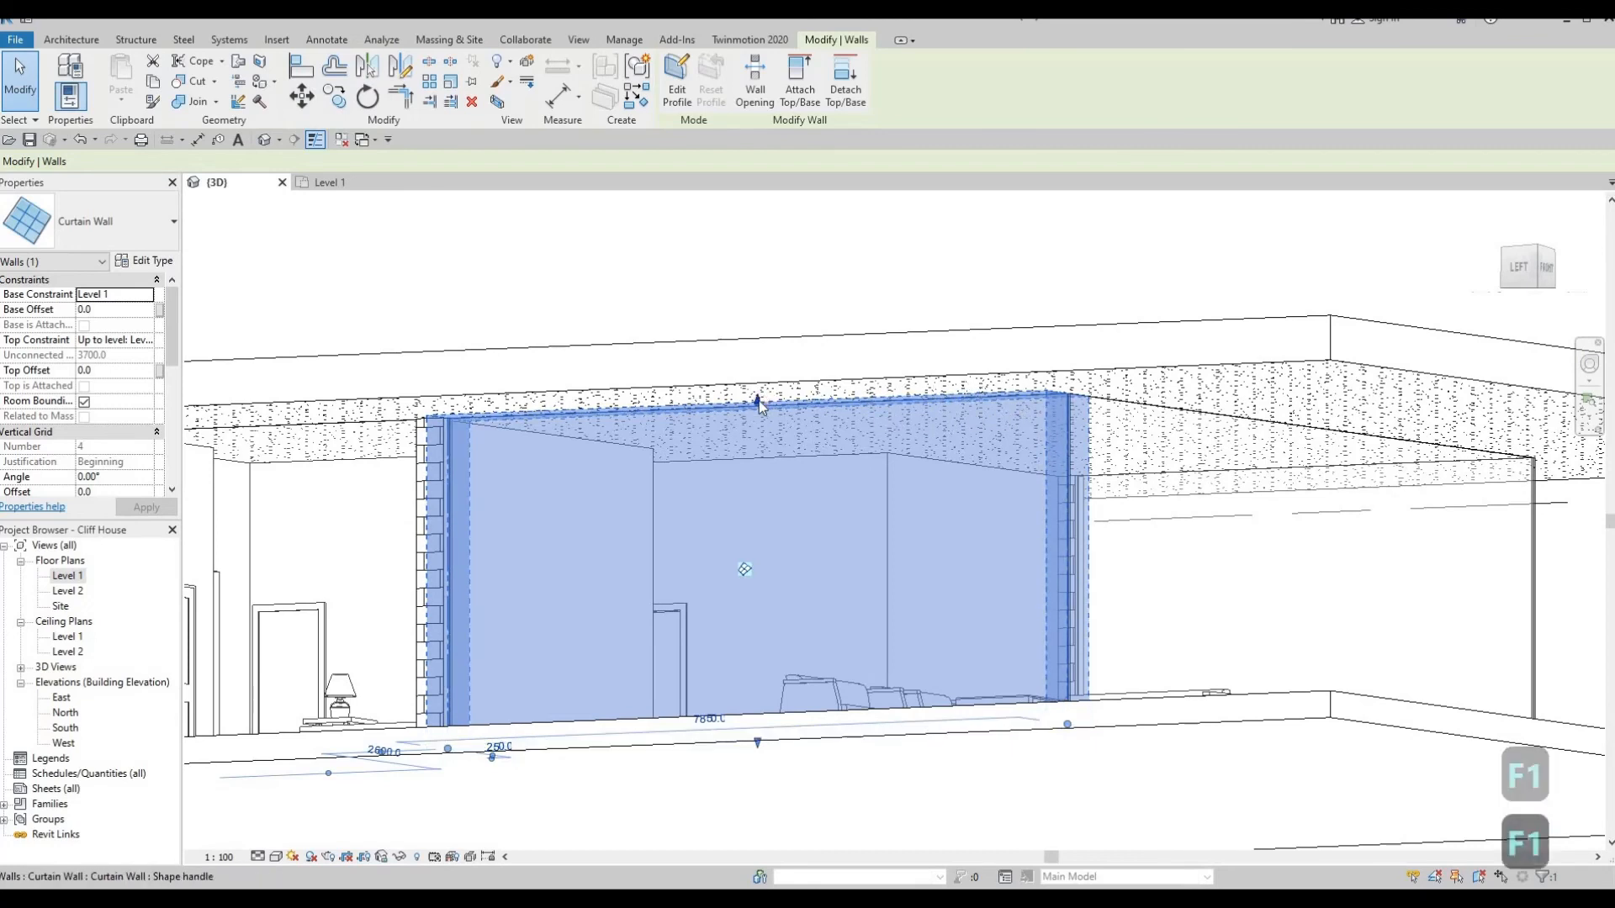
drag(759, 409, 741, 437)
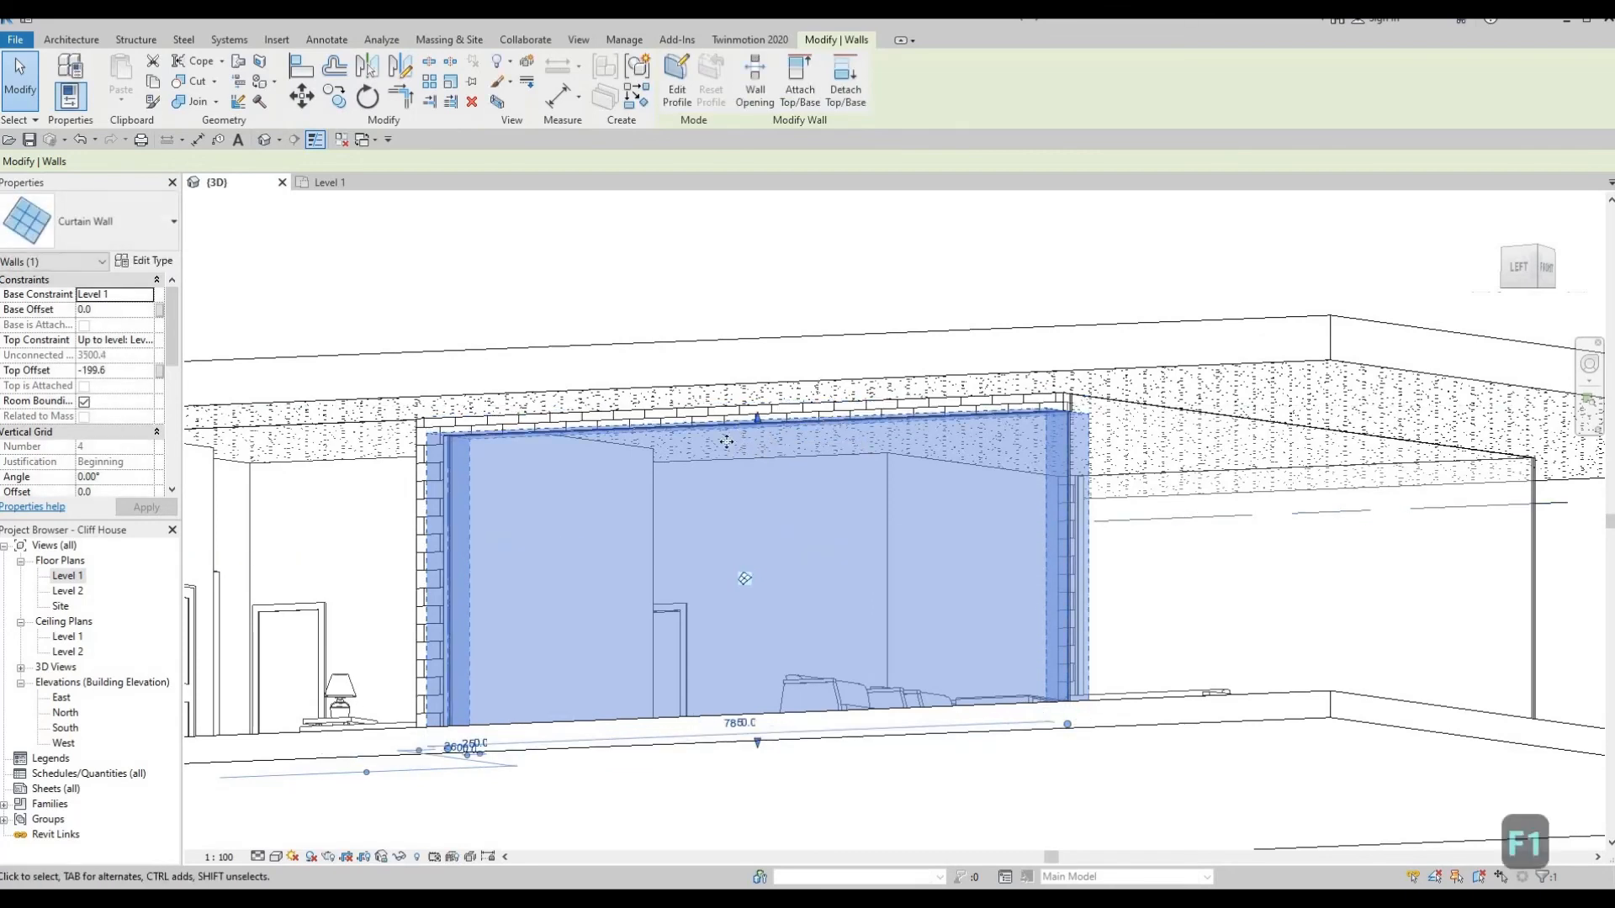
scroll(780, 571, down, 1)
middle_drag(788, 508, 844, 566)
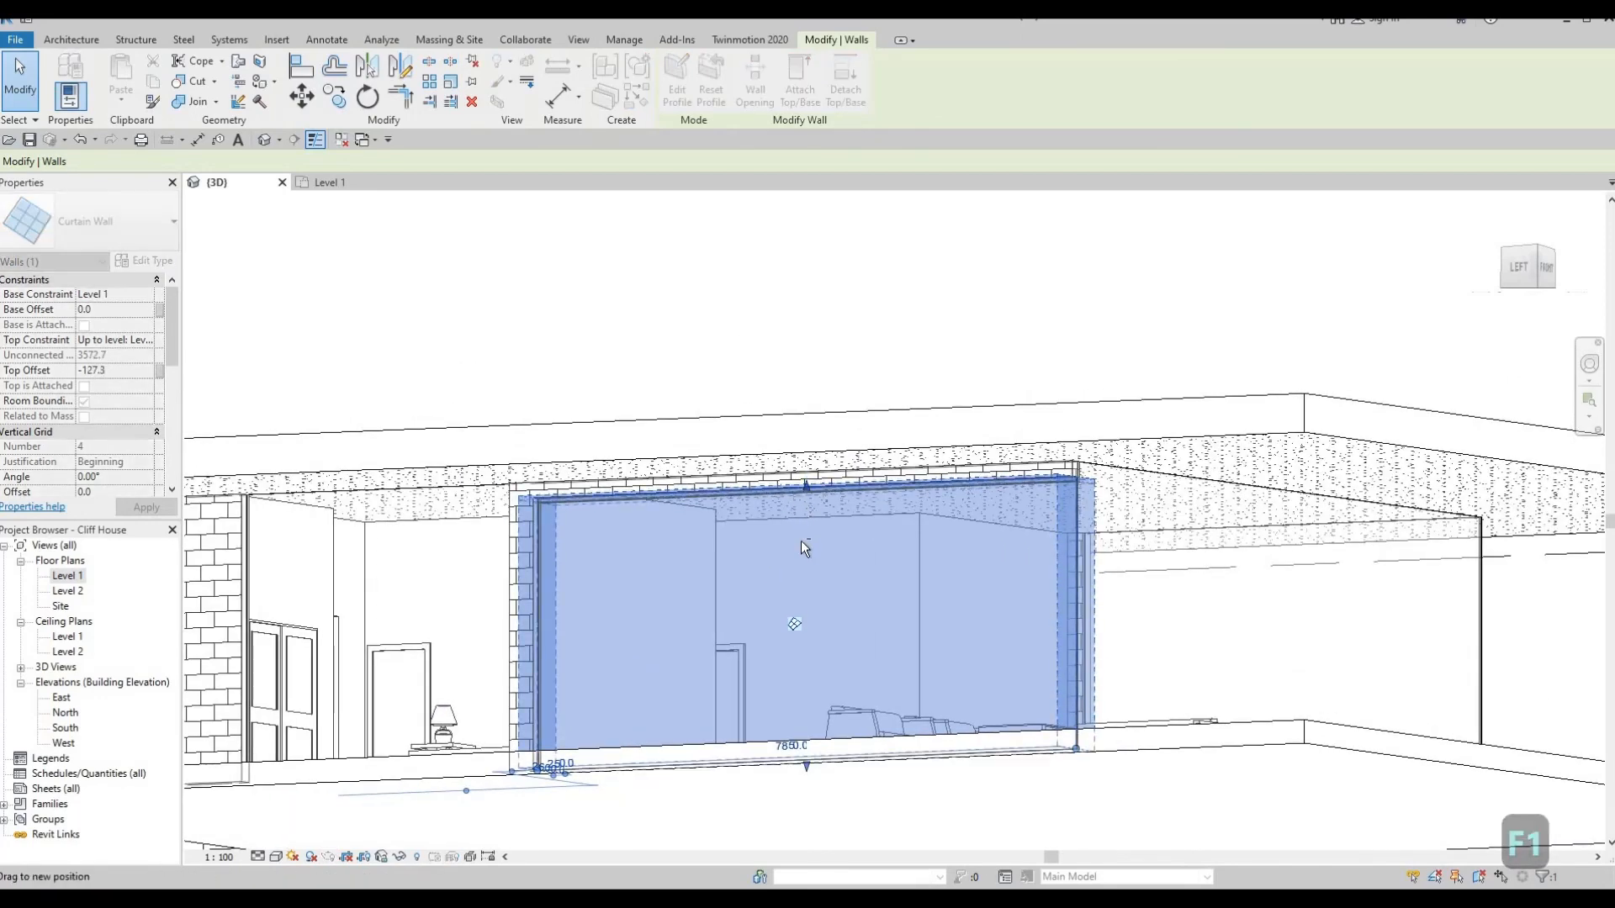
key(Escape)
shift+middle_drag(784, 577, 781, 528)
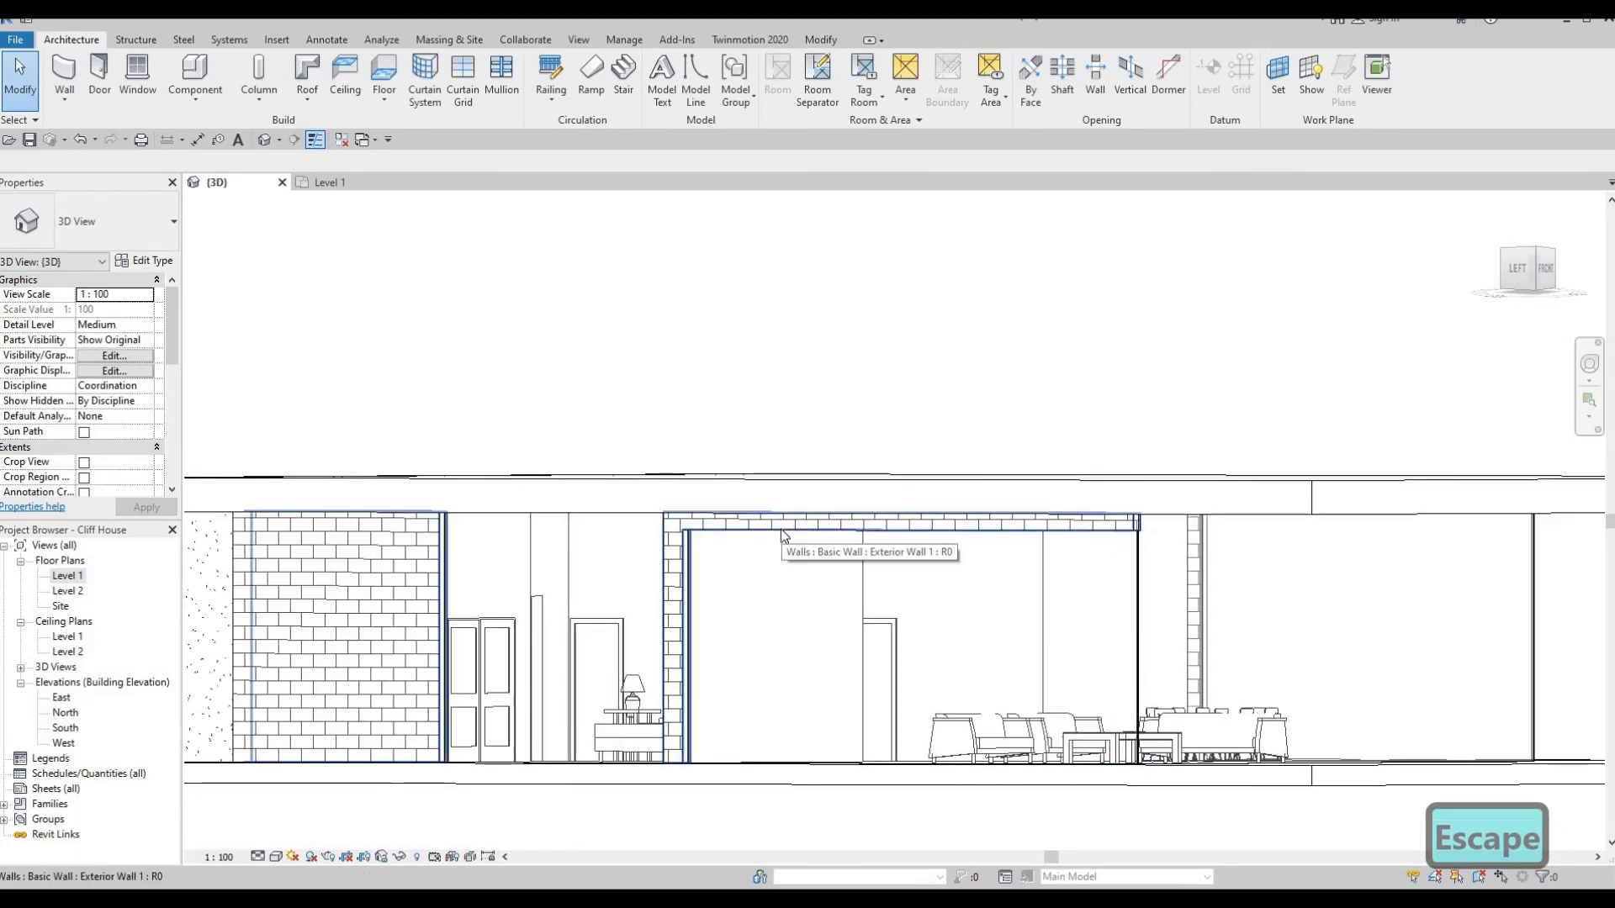
key(a)
key(l)
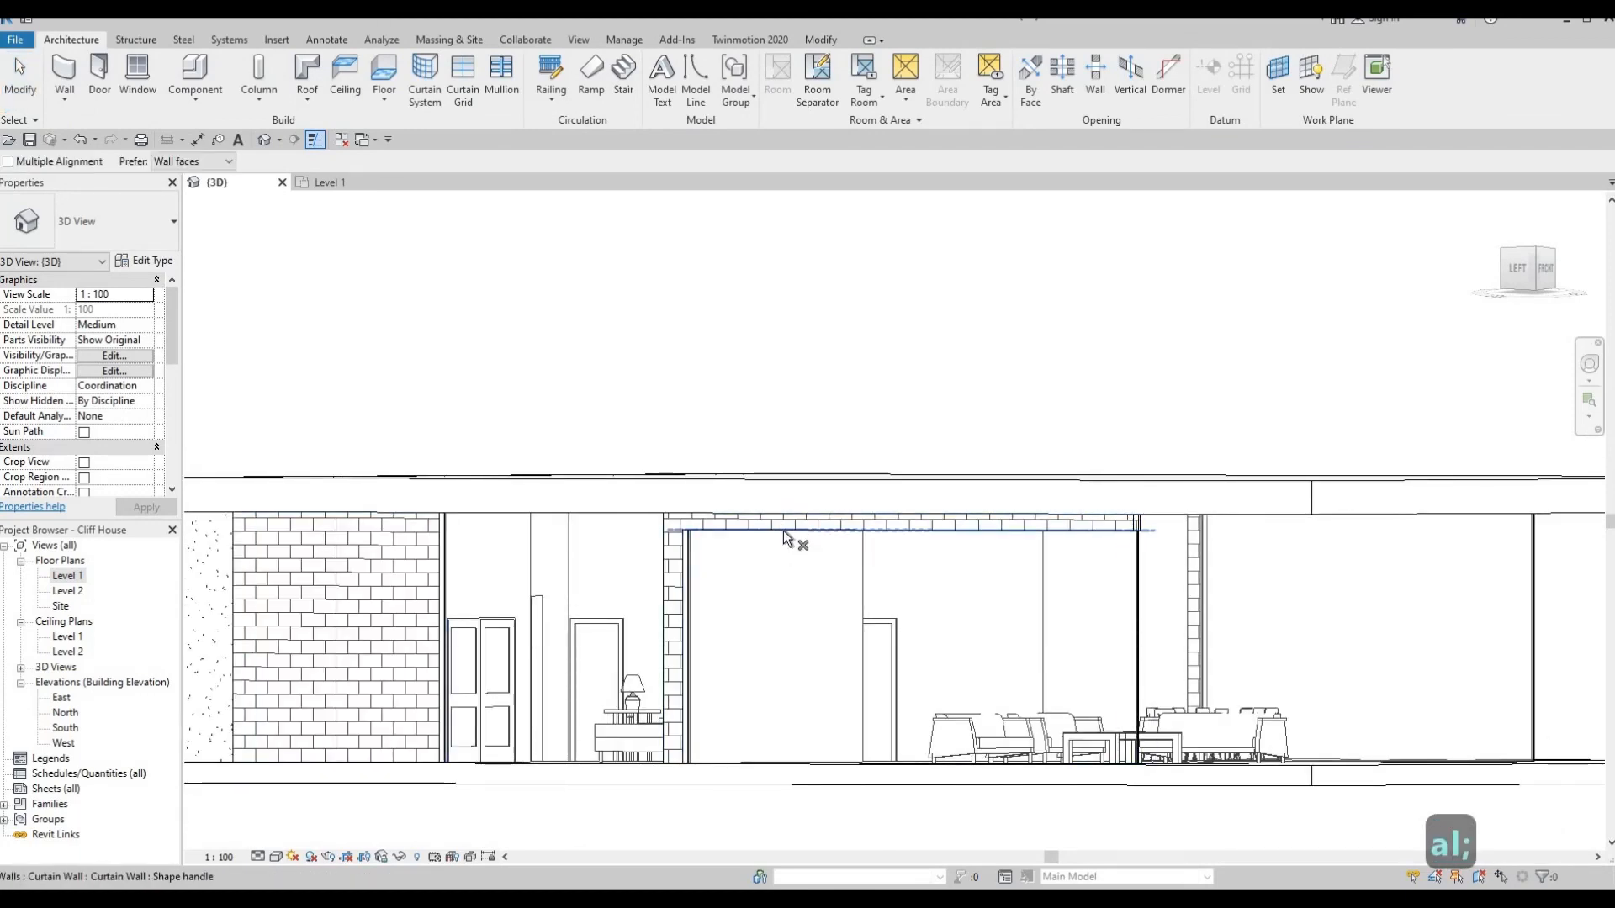
key(BackSpace)
key(Escape)
key(Escape)
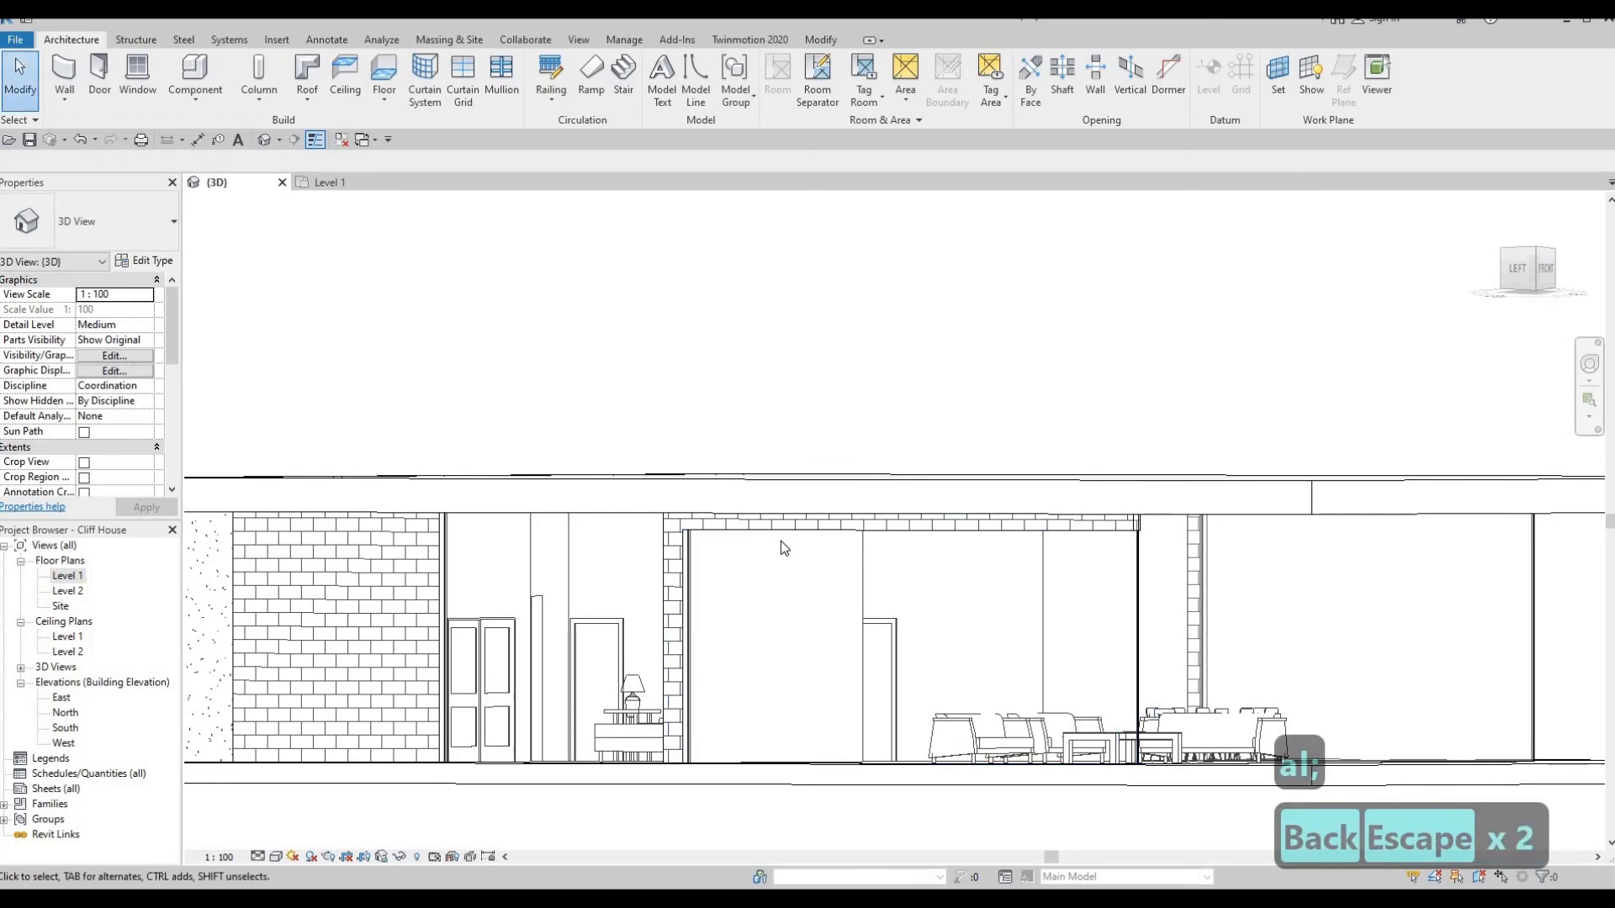
Align the top edges of the left bedroom and front curtain walls with the lowered top of the living area's left curtain wall
key(a)
key(l)
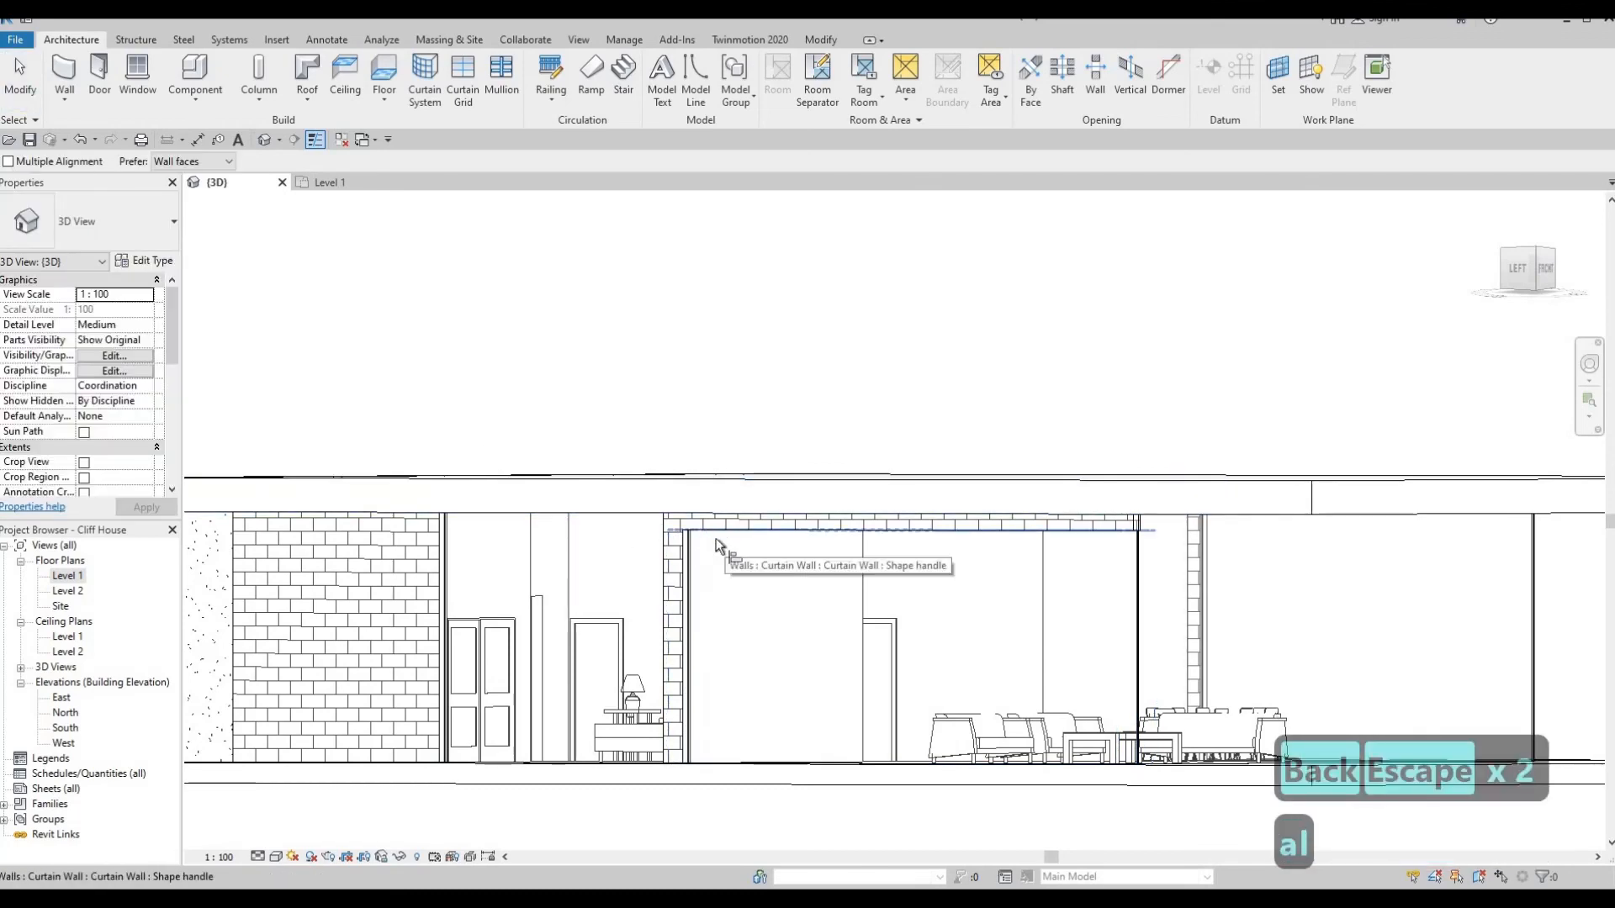
mouse_move(715, 539)
shift+middle_down()
mouse_move(703, 599)
mouse_move(703, 577)
mouse_move(620, 491)
shift+middle_up()
click(622, 492)
mouse_move(856, 495)
middle_down()
mouse_move(722, 495)
mouse_move(813, 494)
middle_up()
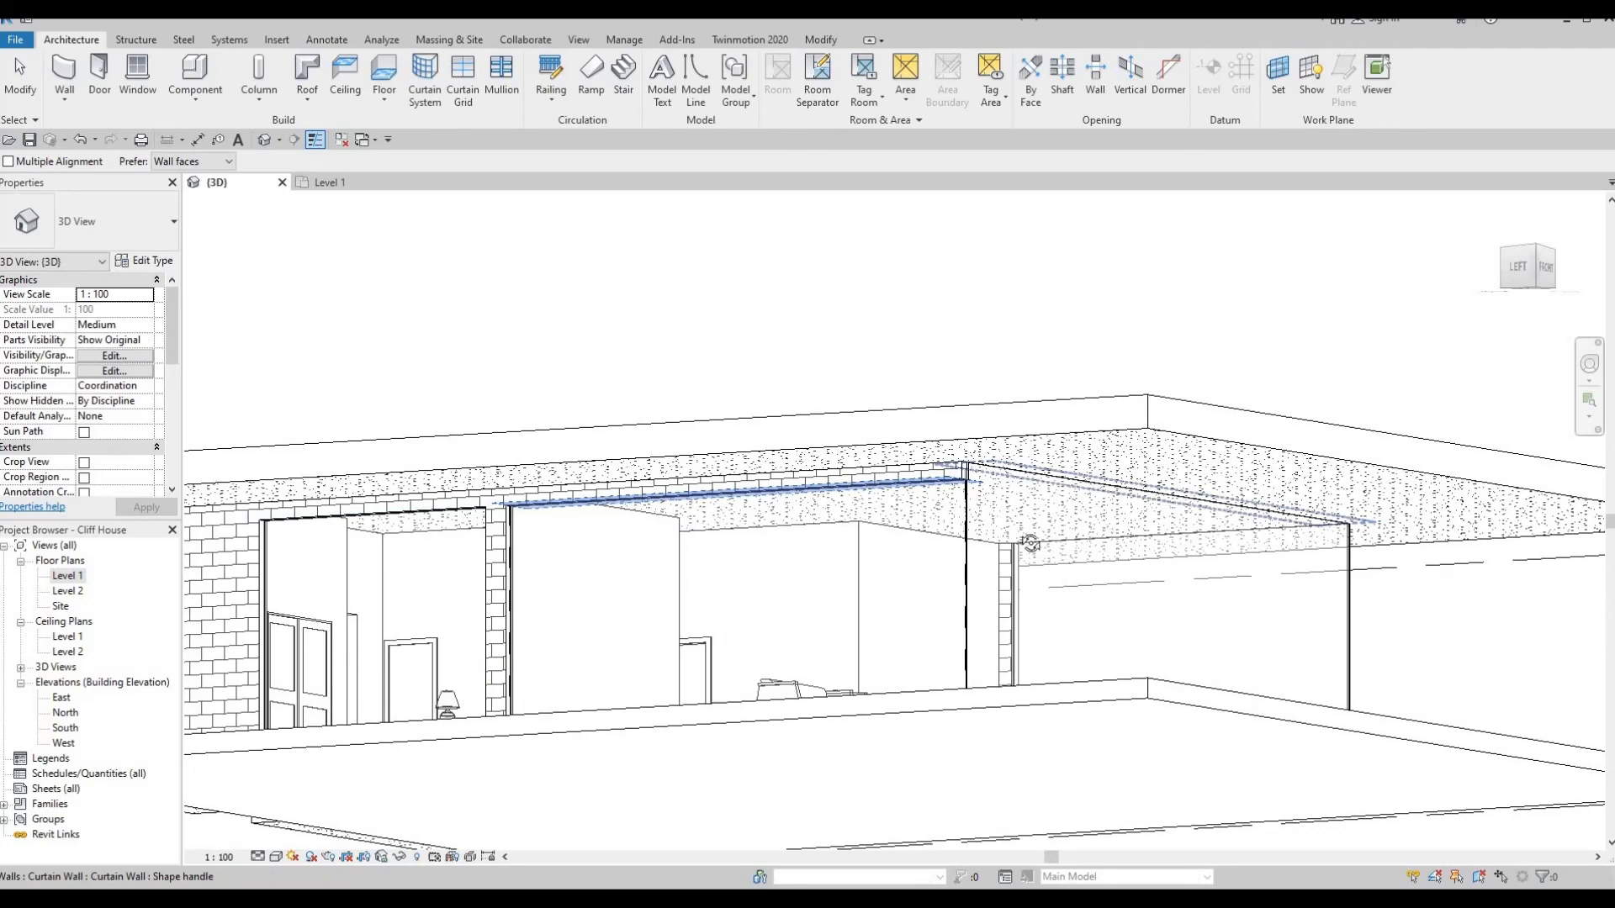
shift+middle_drag(1030, 544, 807, 555)
middle_drag(1385, 582, 1049, 569)
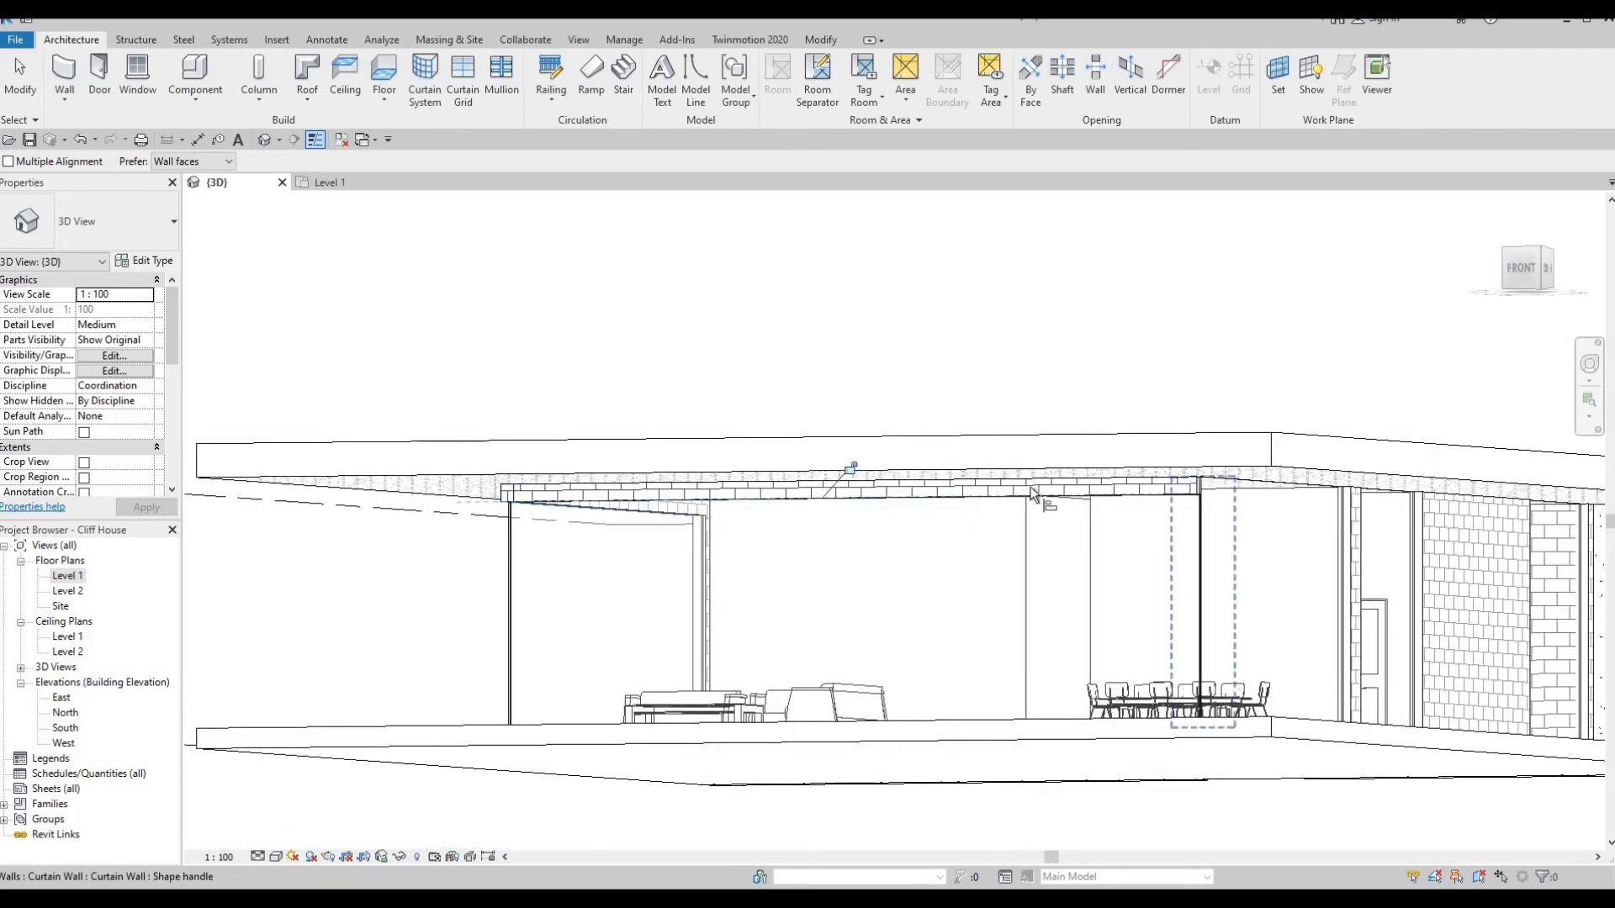
shift+middle_drag(1033, 495, 1055, 471)
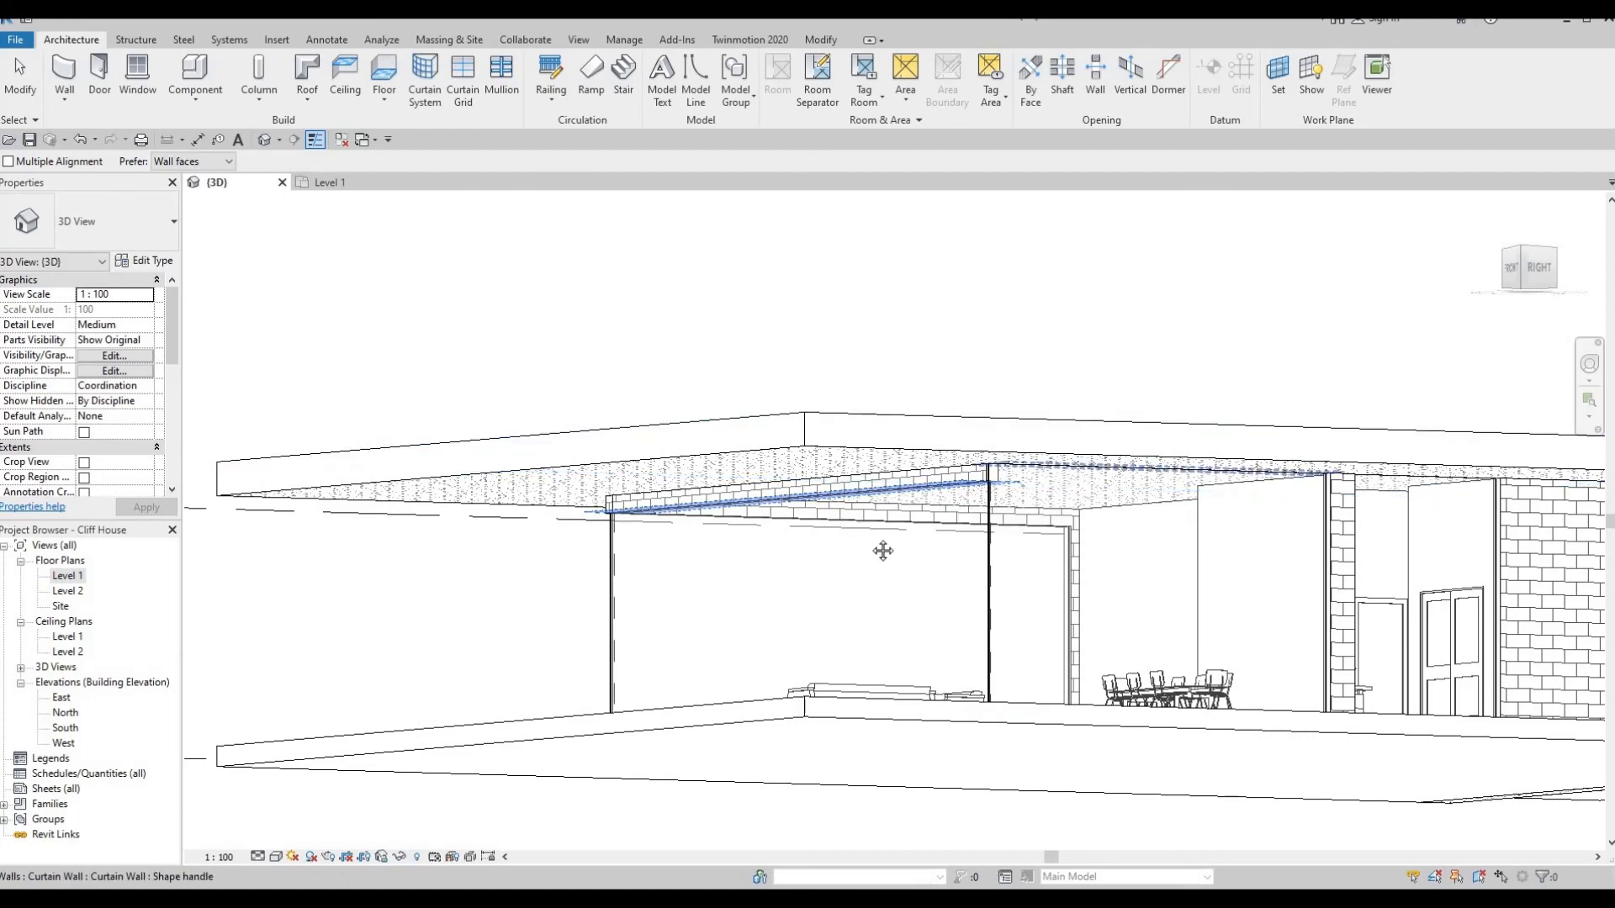
Align the top edges of the dining area and both bedroom curtain walls on the house's right side with the front curtain wall's top
click(1211, 470)
middle_drag(1235, 533, 882, 551)
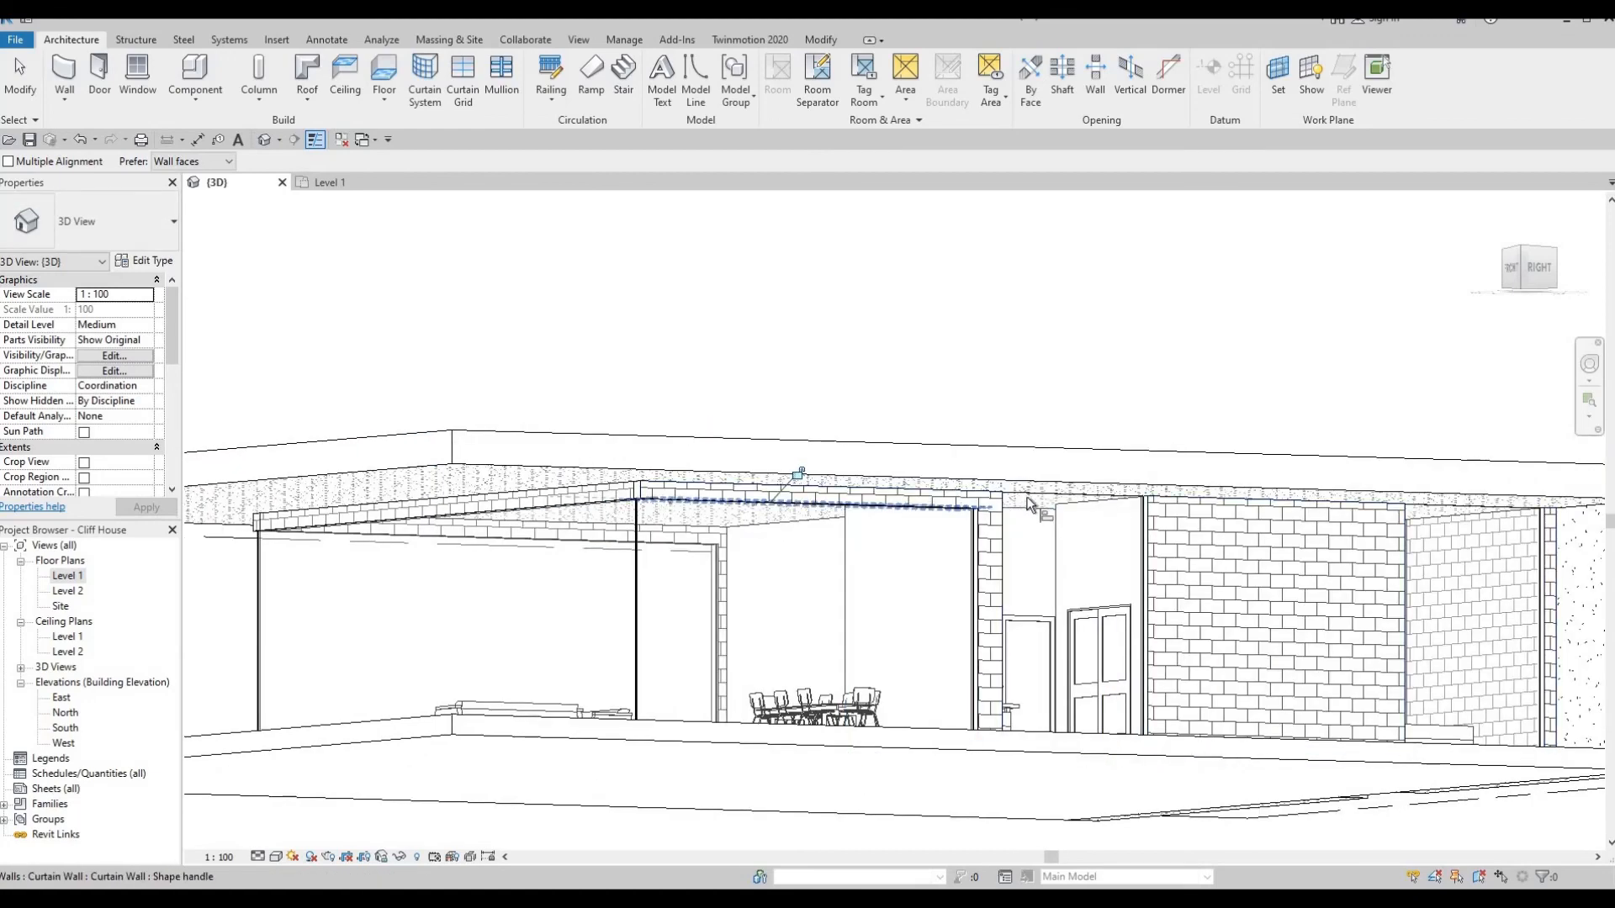
click(1090, 497)
middle_drag(1092, 552, 667, 577)
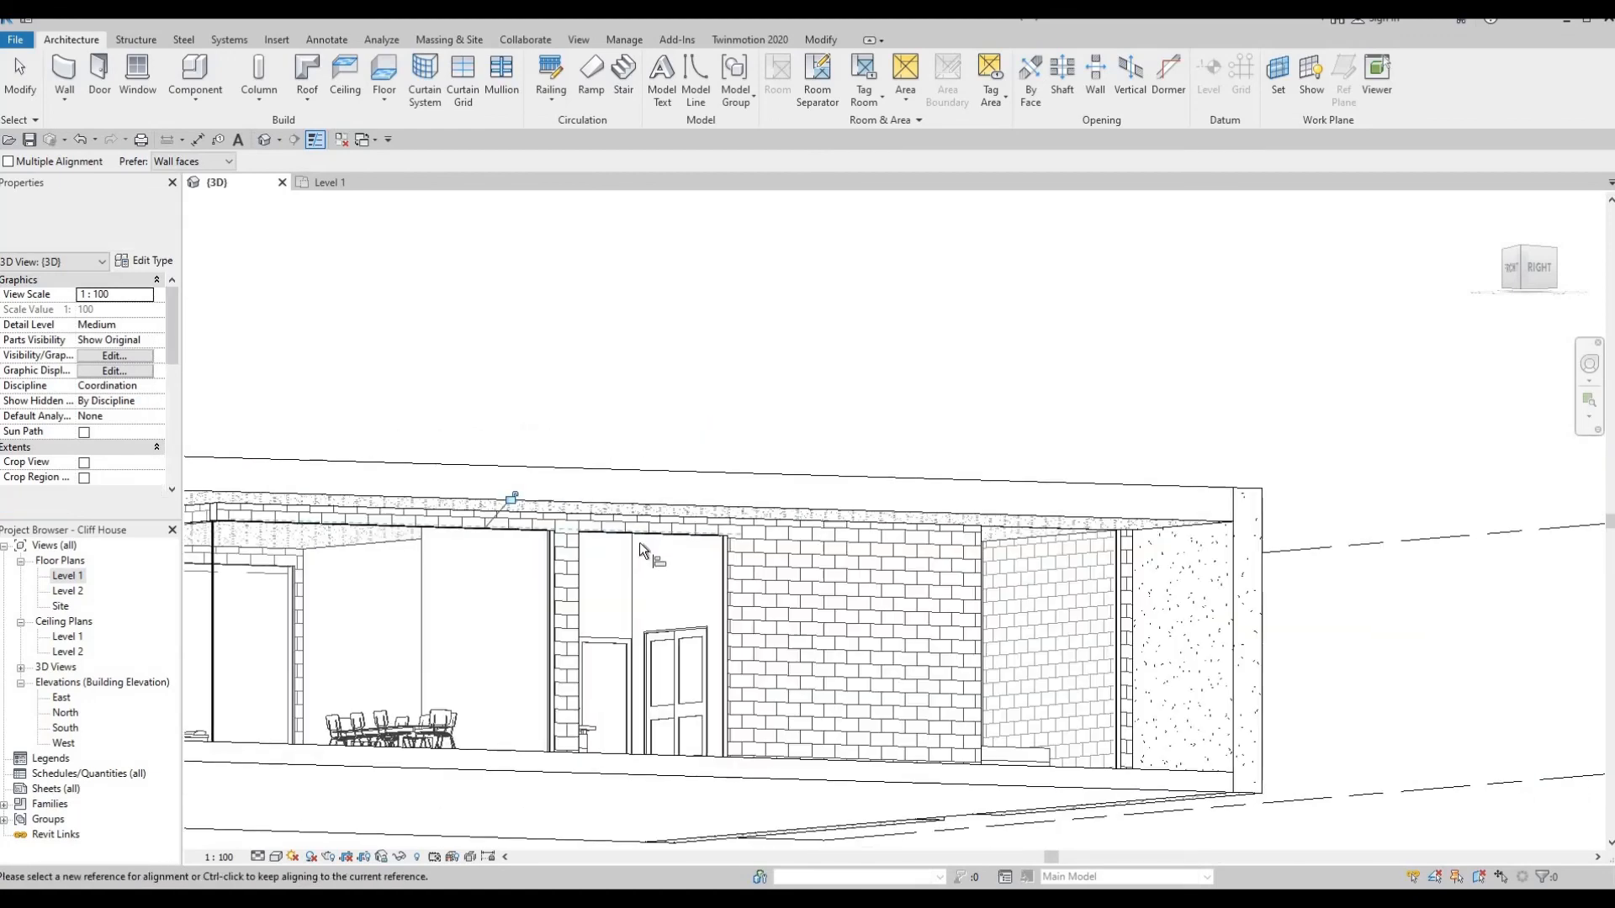
click(1002, 532)
scroll(684, 624, down, 3)
key(Escape)
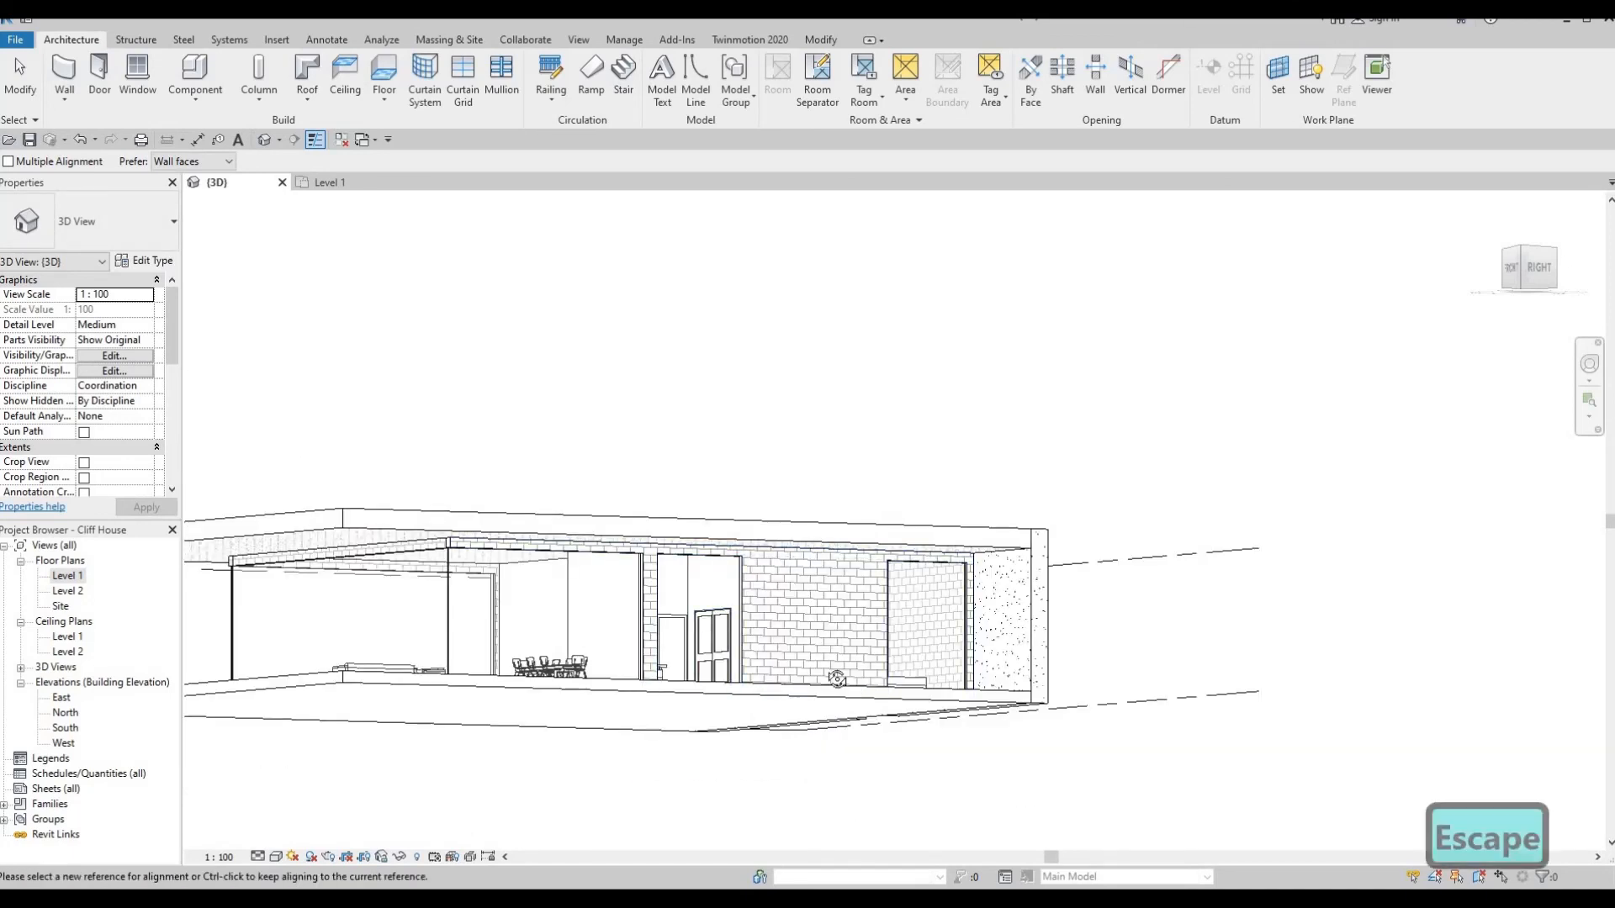
Examine the curtain wall tops and the furnished living and dining areas in 3D from the front and from above
shift+middle_drag(684, 624, 976, 639)
middle_drag(598, 683, 1048, 669)
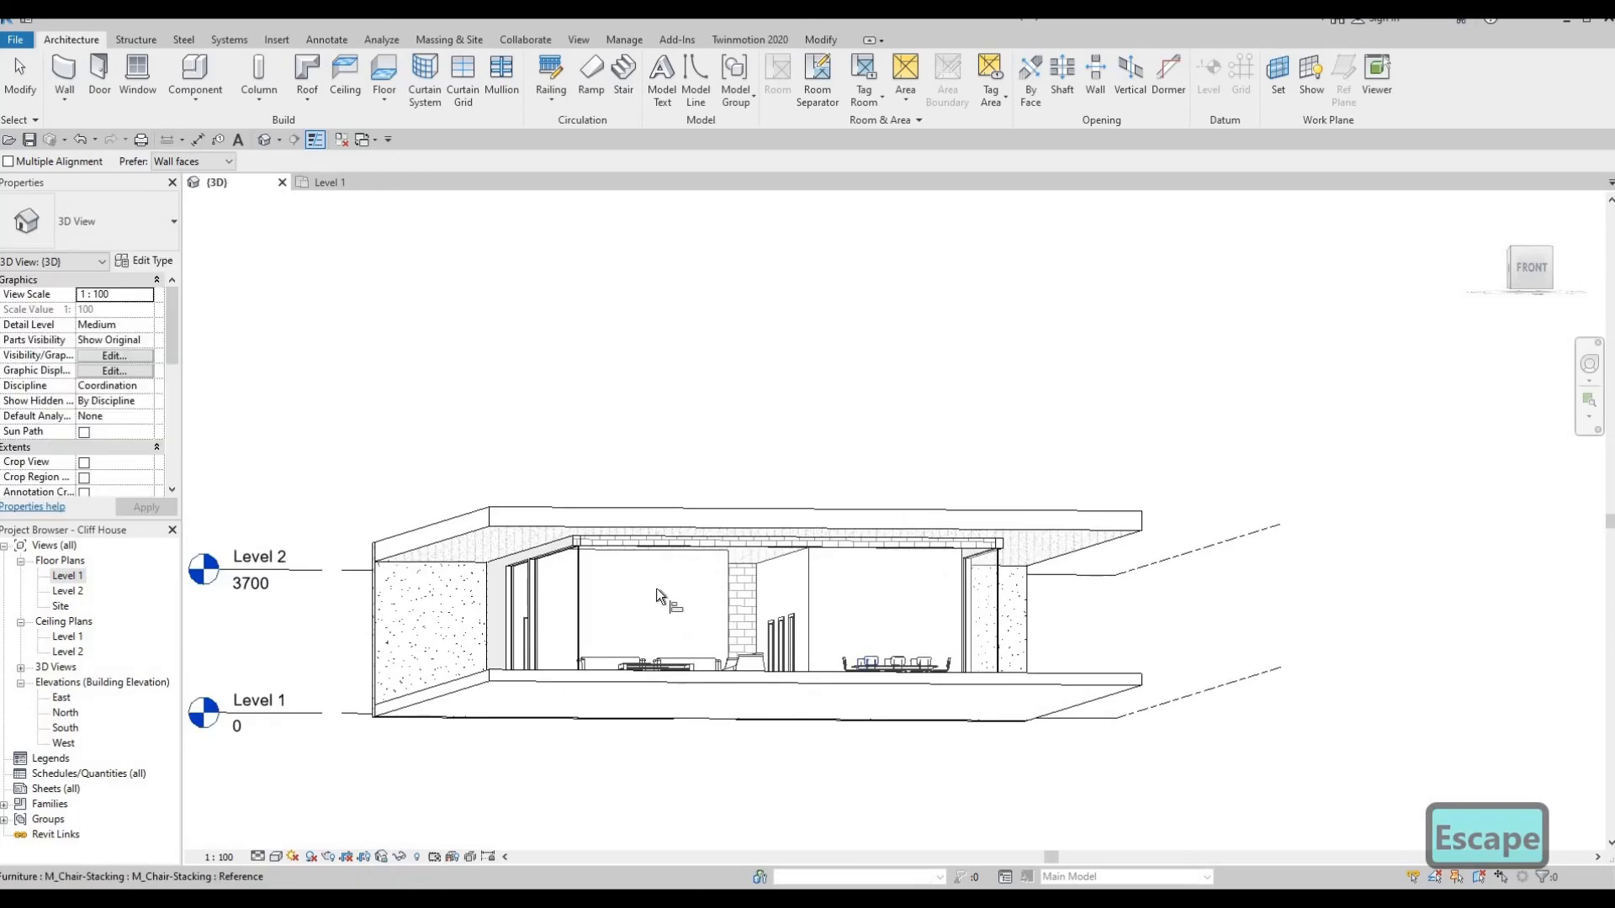
shift+middle_drag(599, 576, 584, 660)
scroll(598, 545, up, 4)
scroll(580, 633, down, 2)
middle_drag(594, 620, 758, 569)
scroll(759, 569, down, 1)
scroll(811, 557, down, 1)
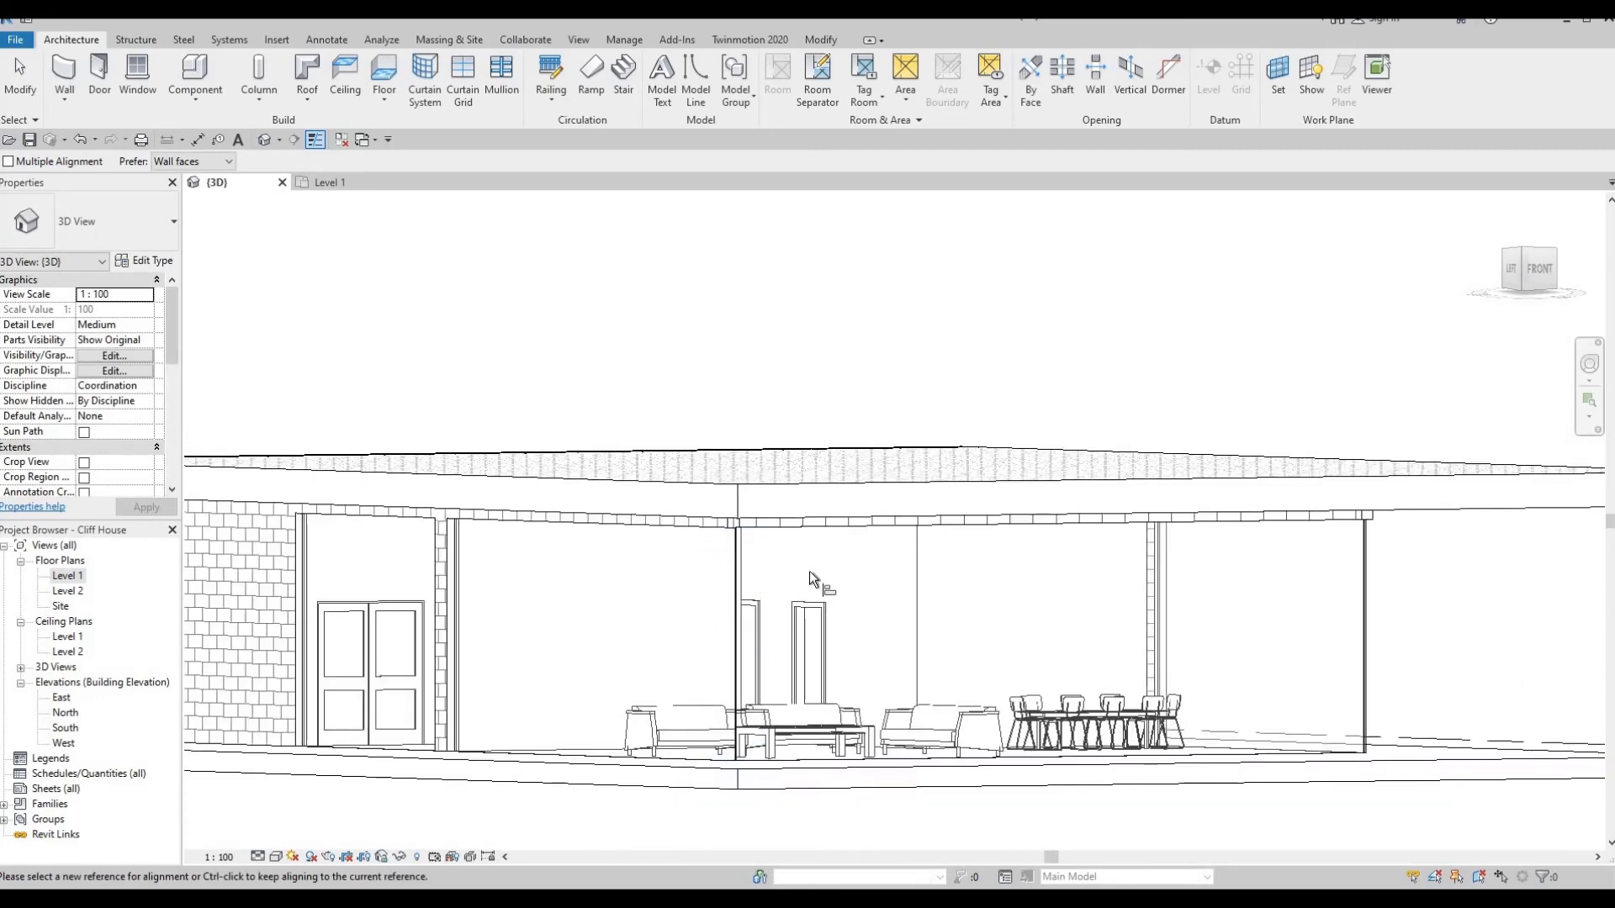
shift+middle_drag(720, 648, 851, 483)
scroll(851, 483, down, 1)
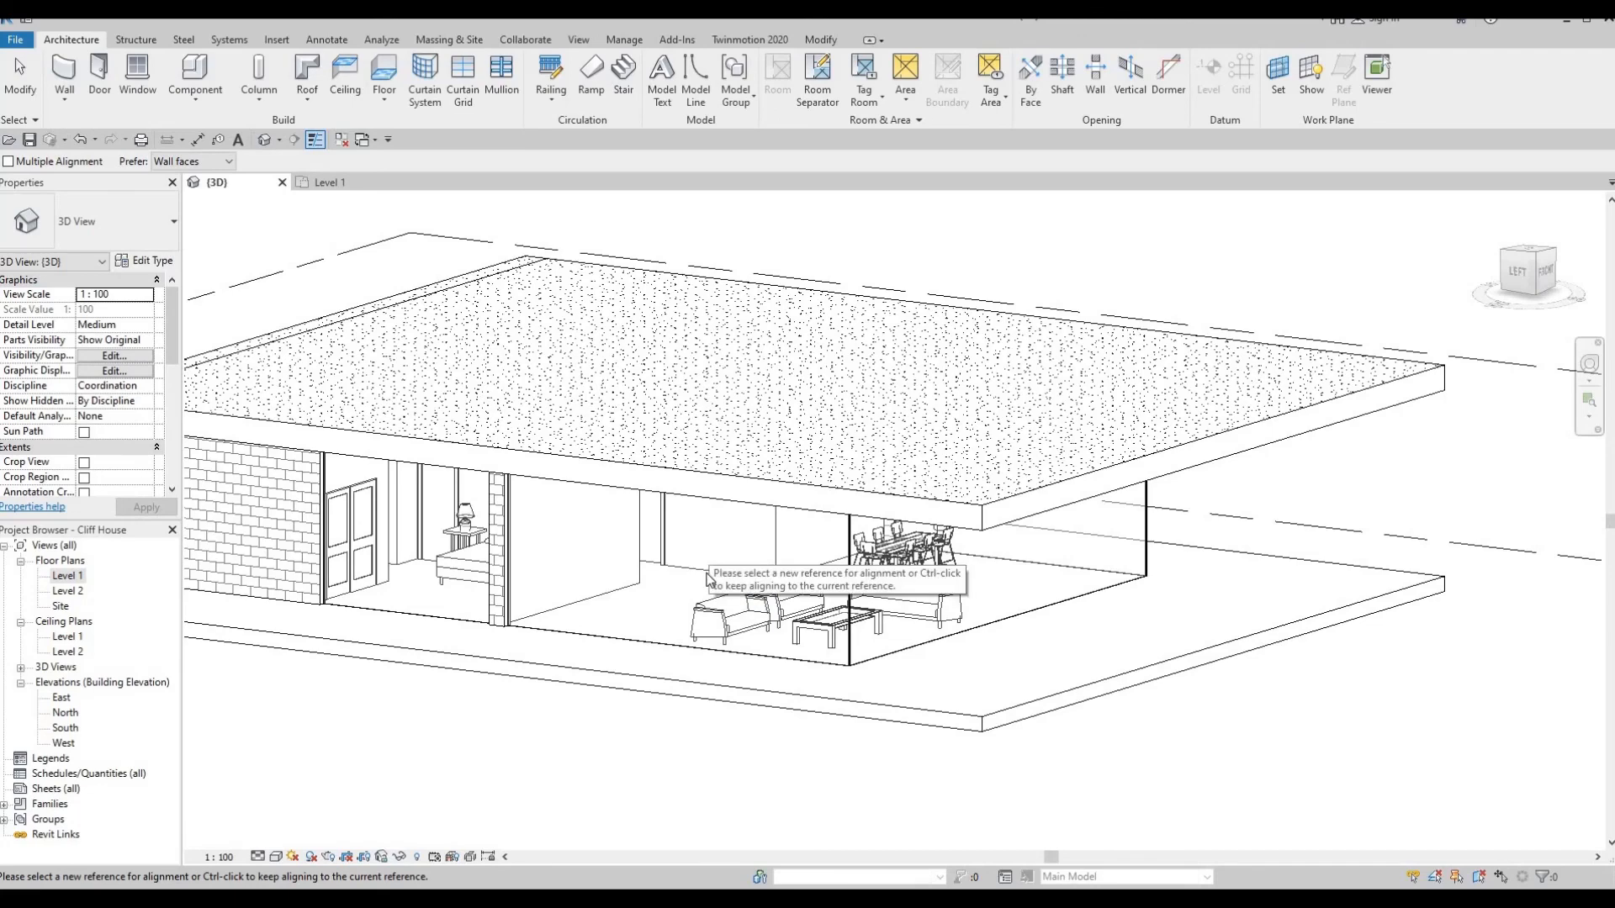
middle_drag(753, 606, 973, 690)
key(Escape)
key(Escape)
shift+middle_drag(877, 703, 728, 738)
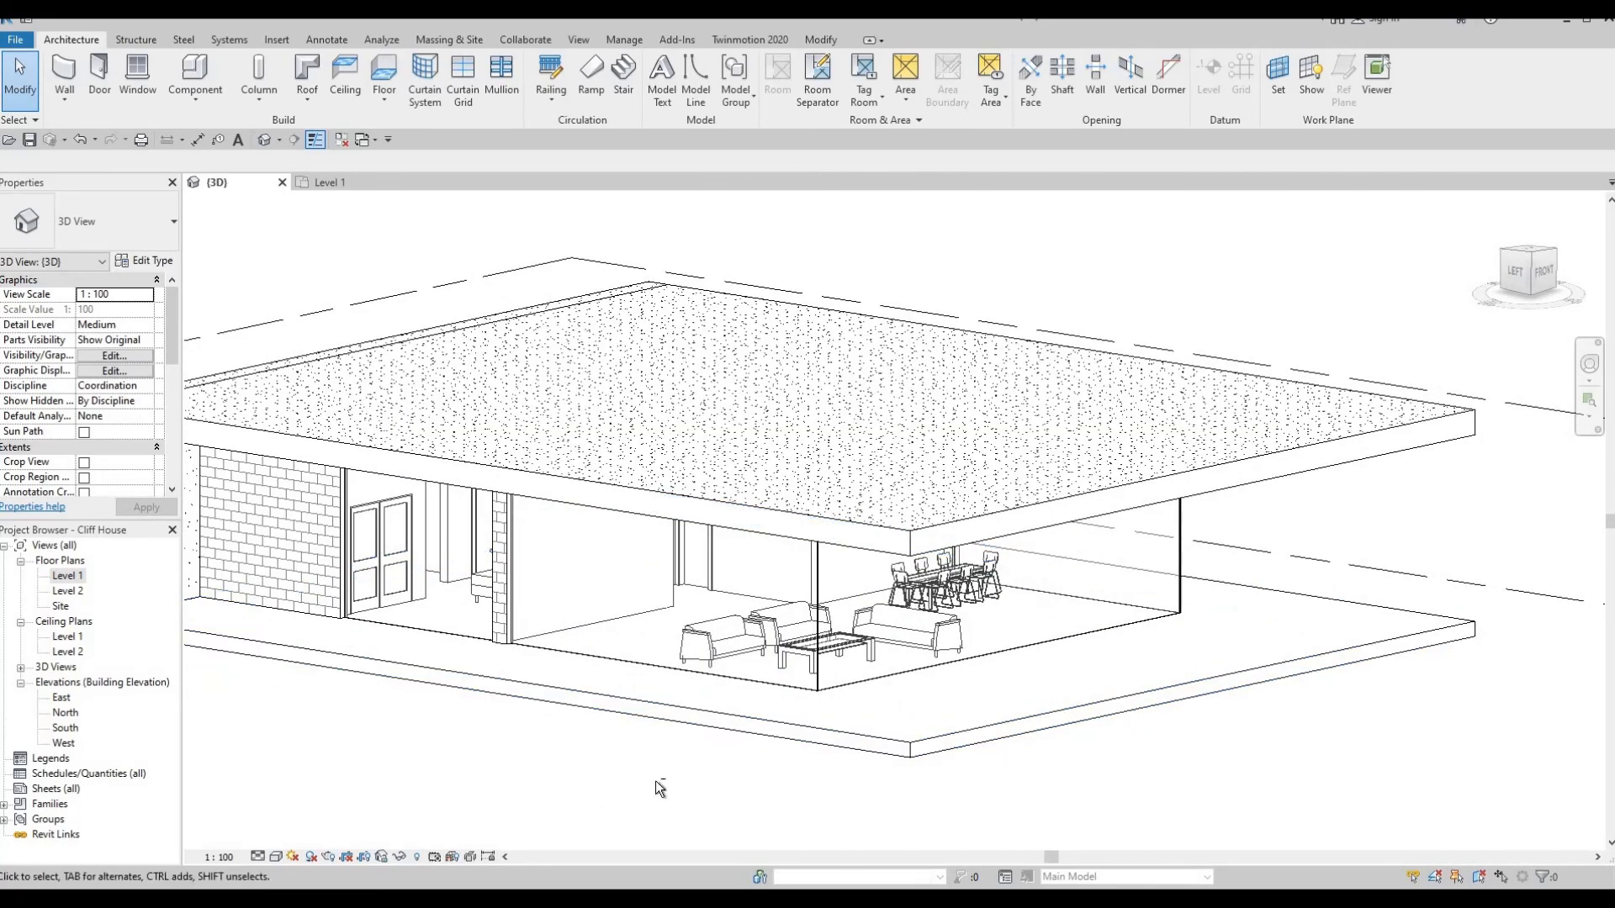
shift+middle_drag(659, 788, 591, 777)
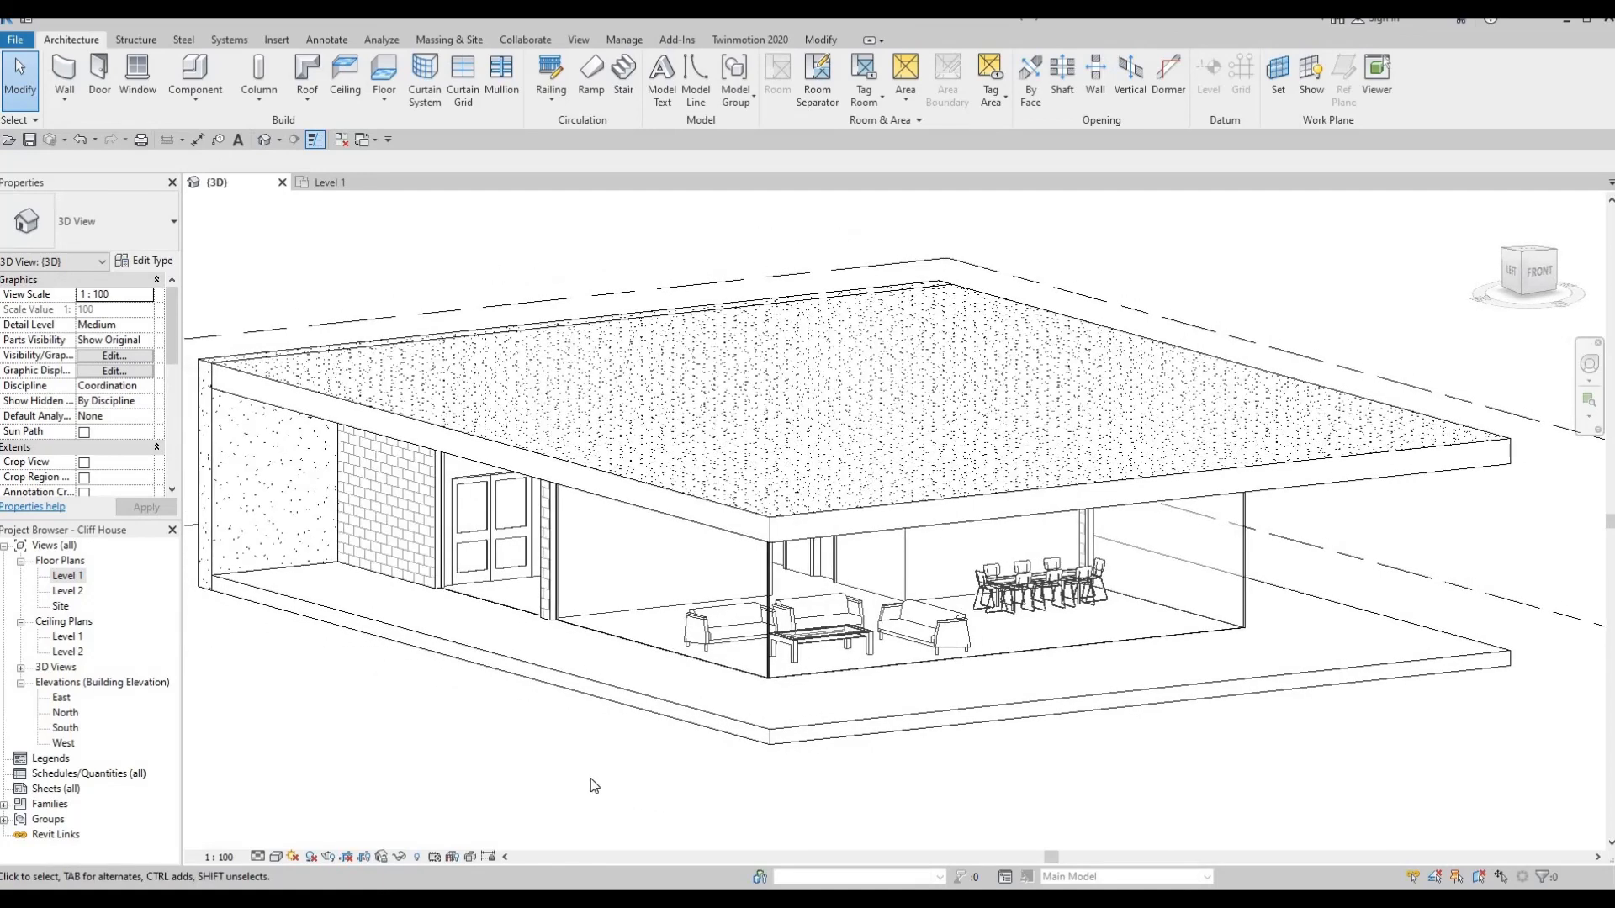
scroll(590, 779, down, 1)
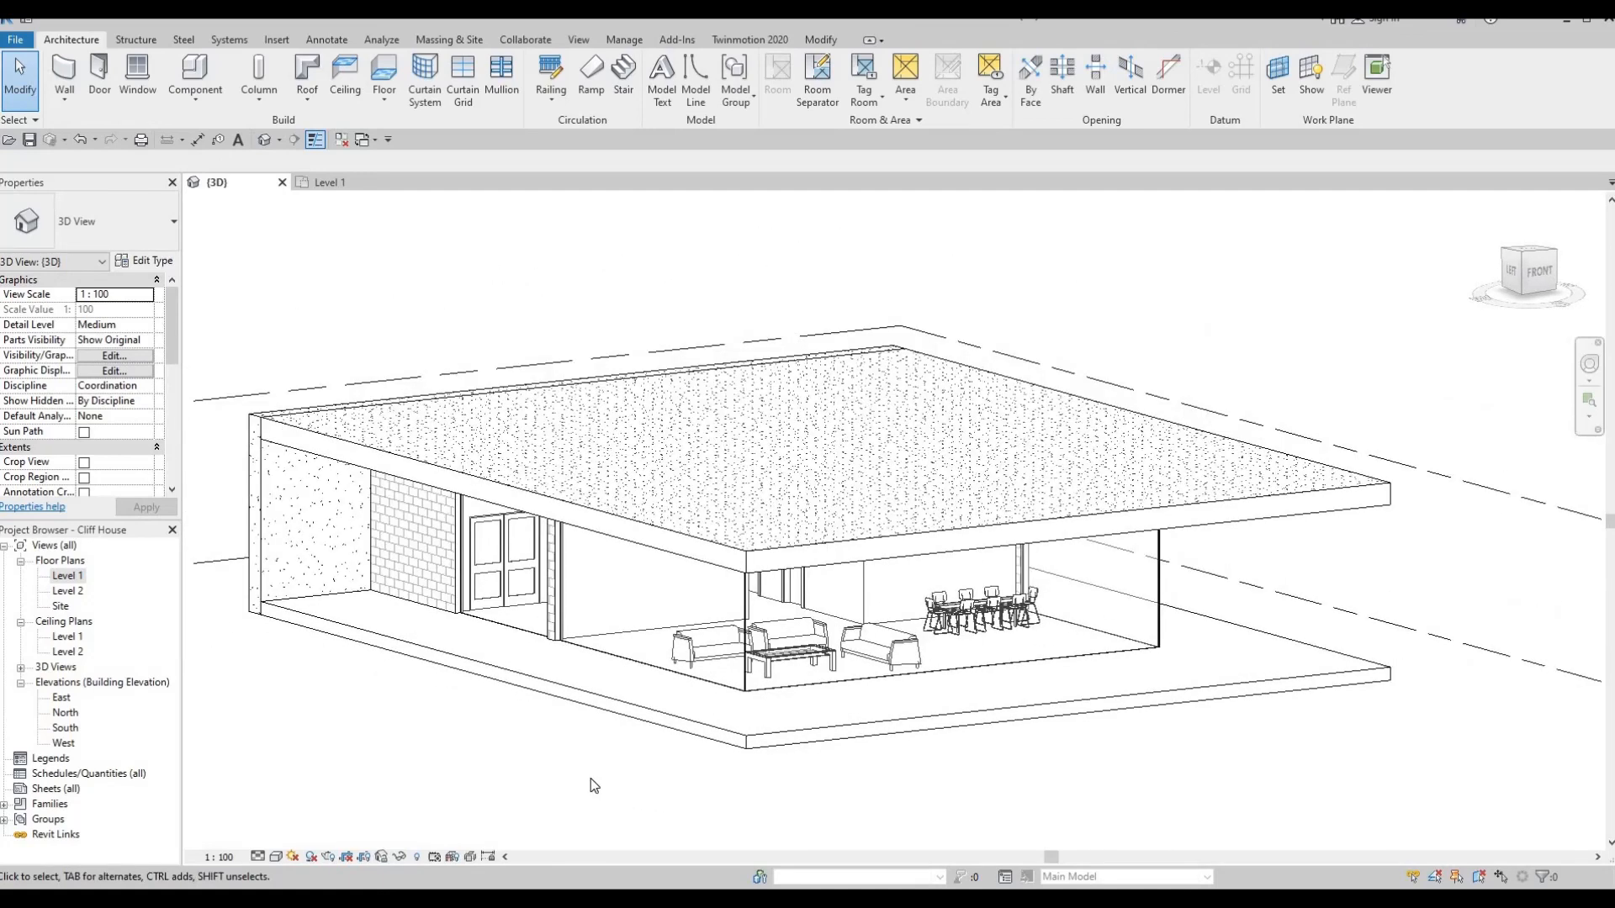